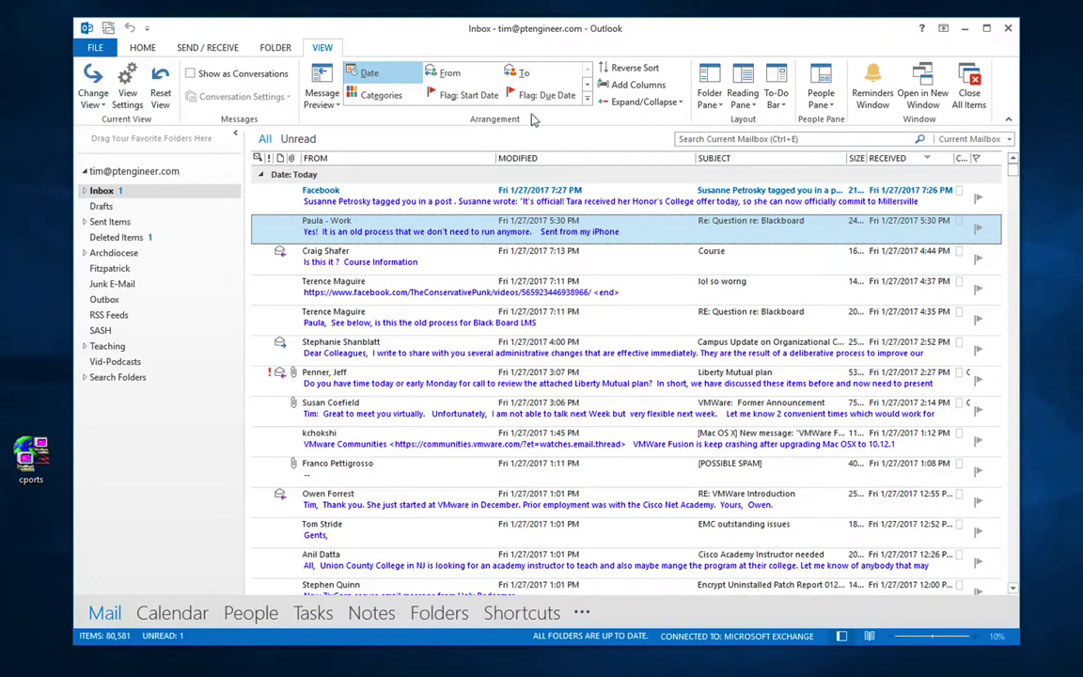
Step: Collapse the ribbon to tab names, peek at VIEW and FOLDER, then pin the ribbon again
left_click(1009, 123)
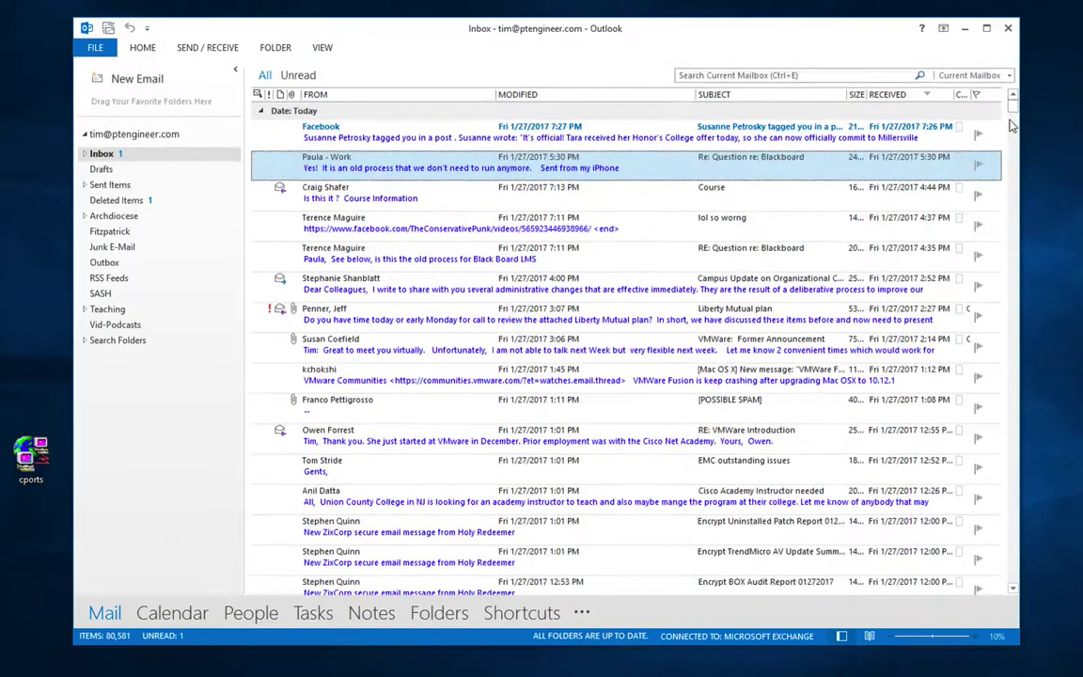
left_click(323, 48)
left_click(282, 48)
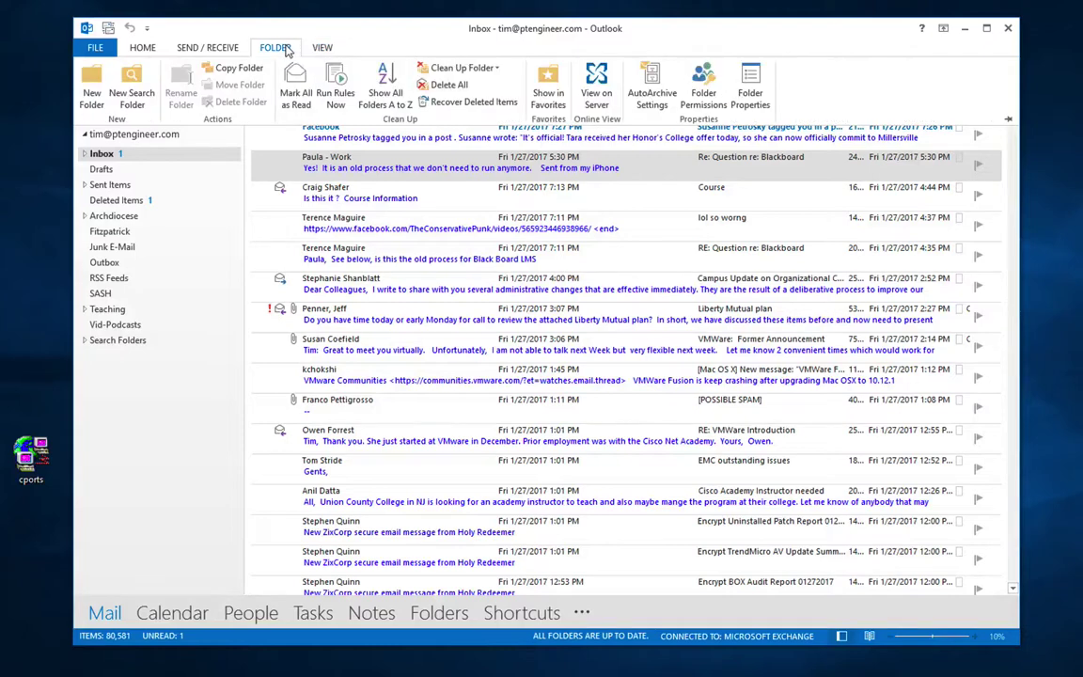
left_click(1007, 120)
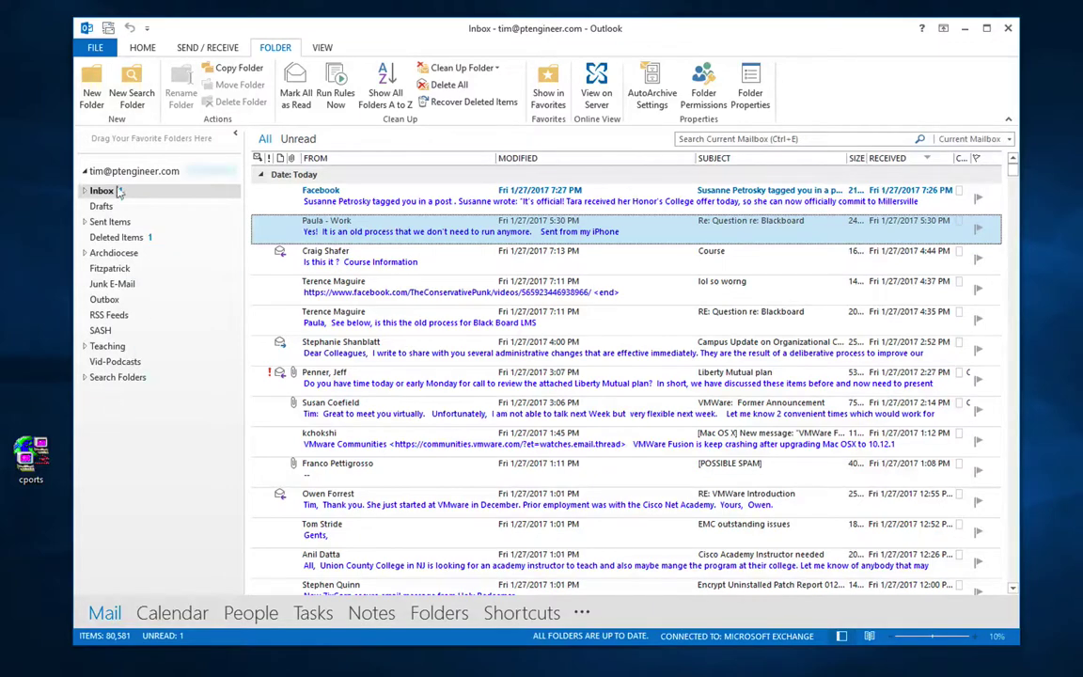
Step: Minimize and restore the folder pane, then open VIEW's Message Preview line choices
left_click(235, 134)
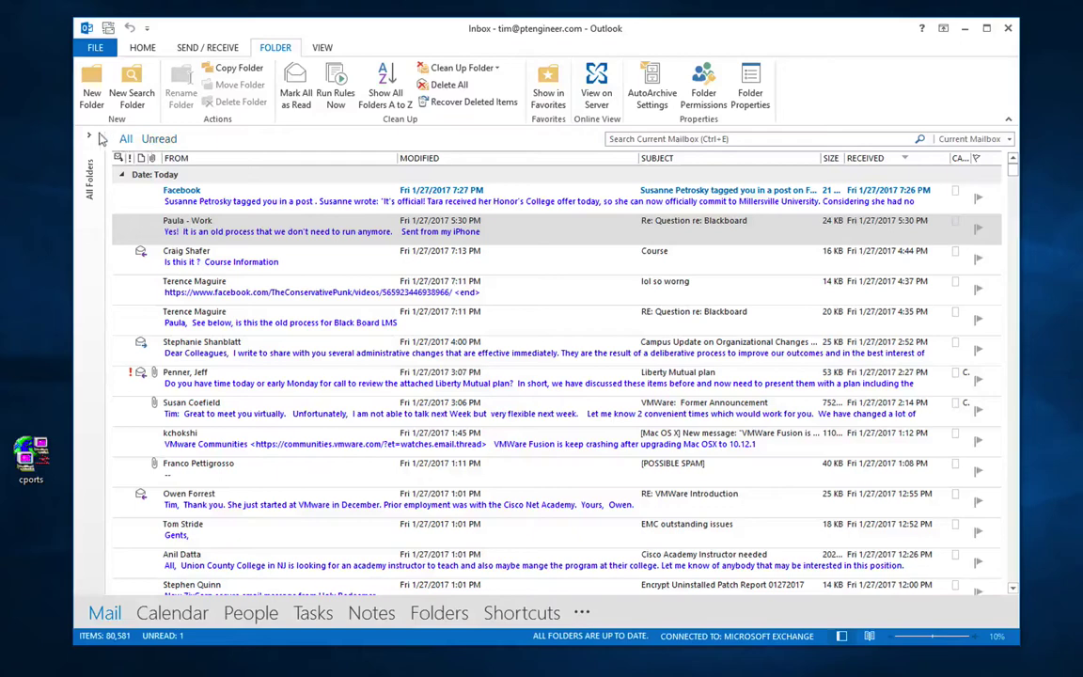
left_click(92, 137)
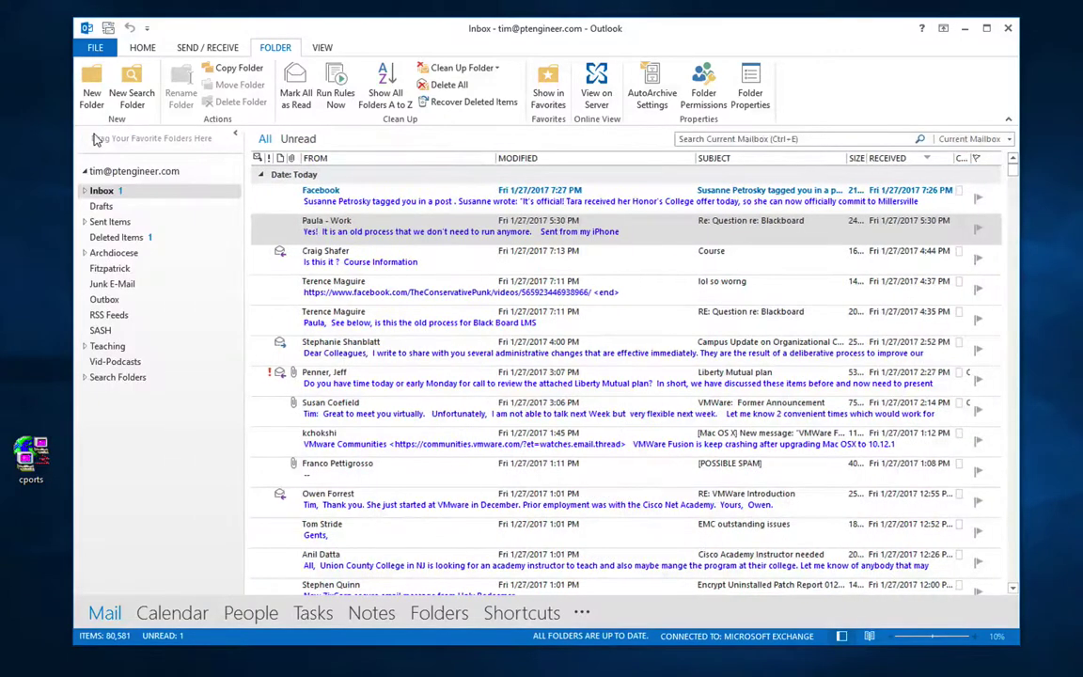
left_click(319, 47)
left_click(320, 94)
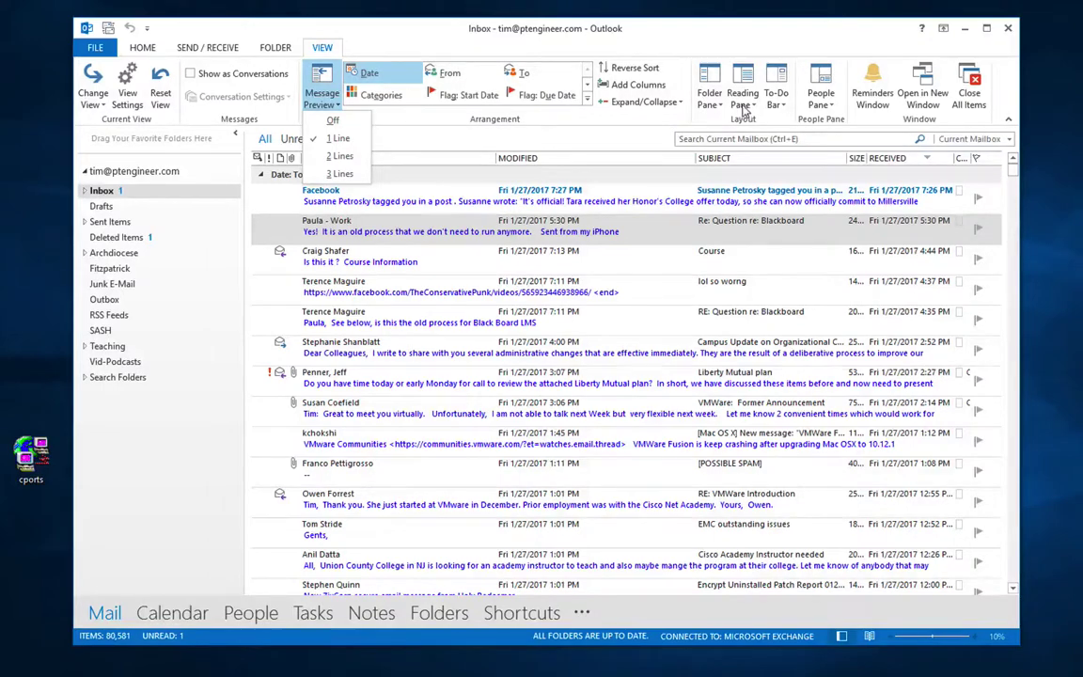
Step: Set the reading pane to Bottom and show the Facebook notification in it
left_click(743, 101)
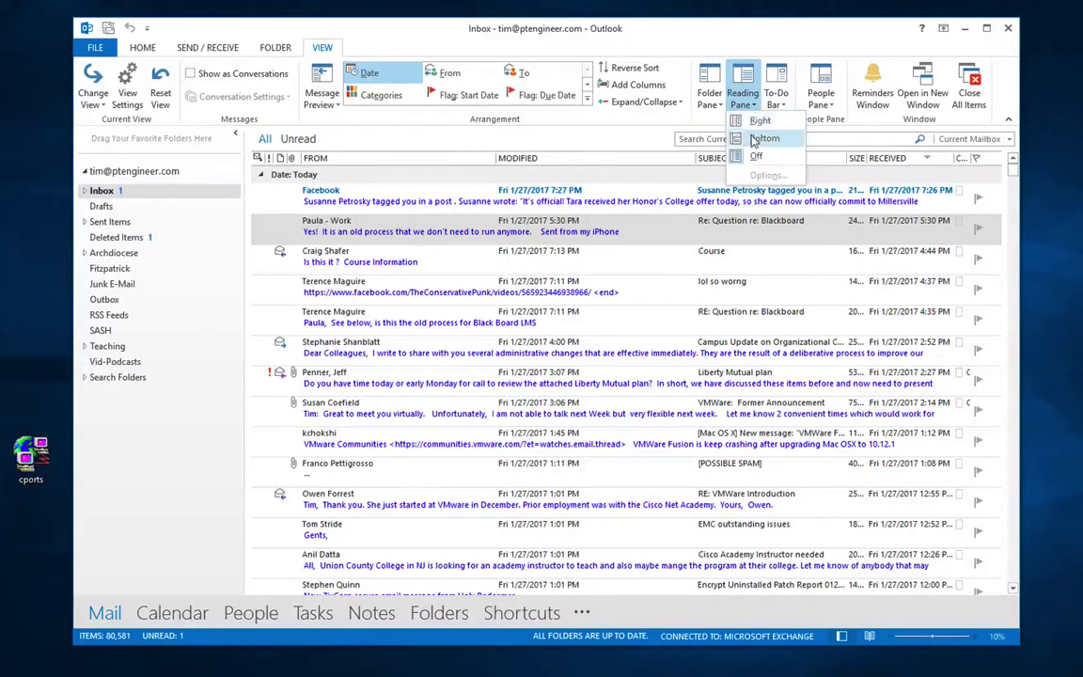
left_click(759, 138)
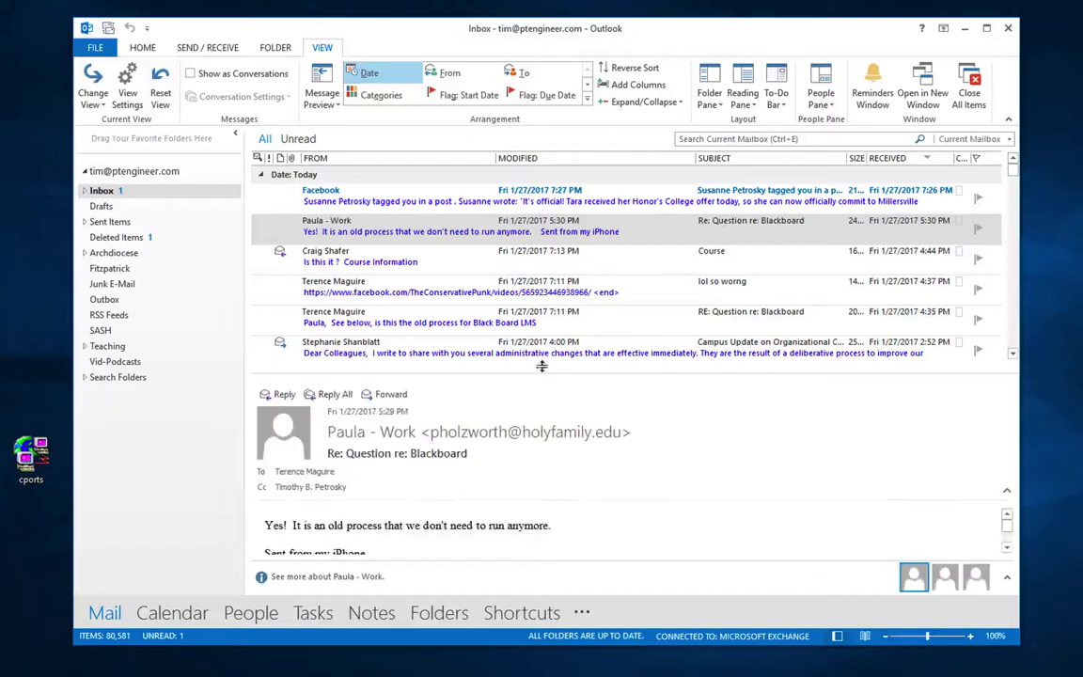
left_click(517, 195)
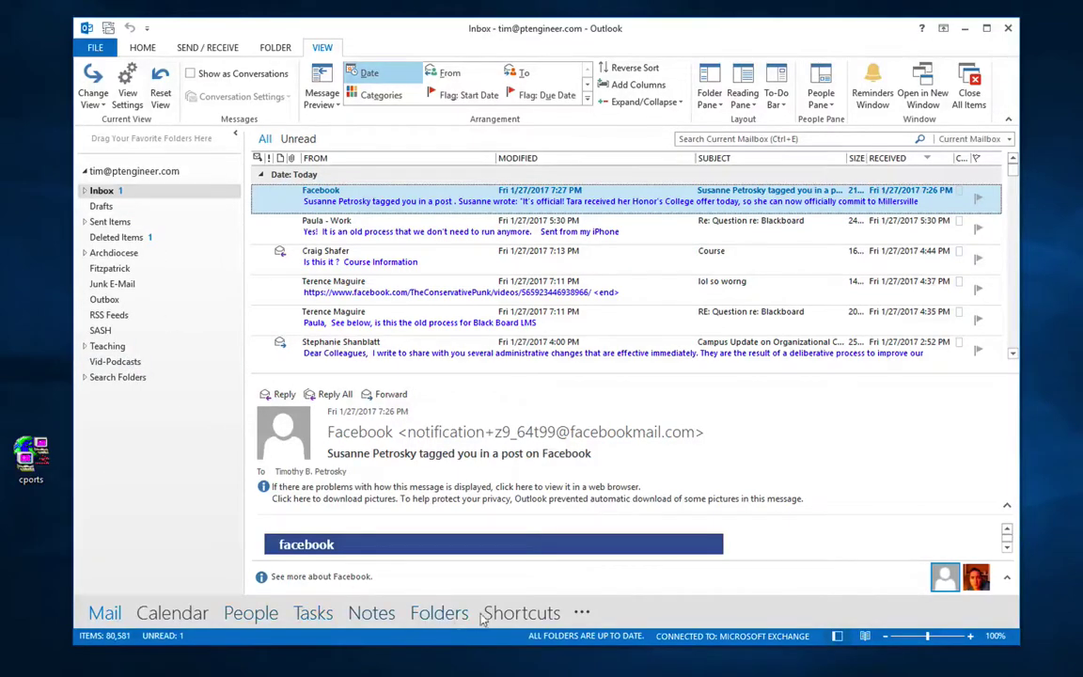
mouse_move(195, 616)
left_click(583, 616)
left_click(547, 564)
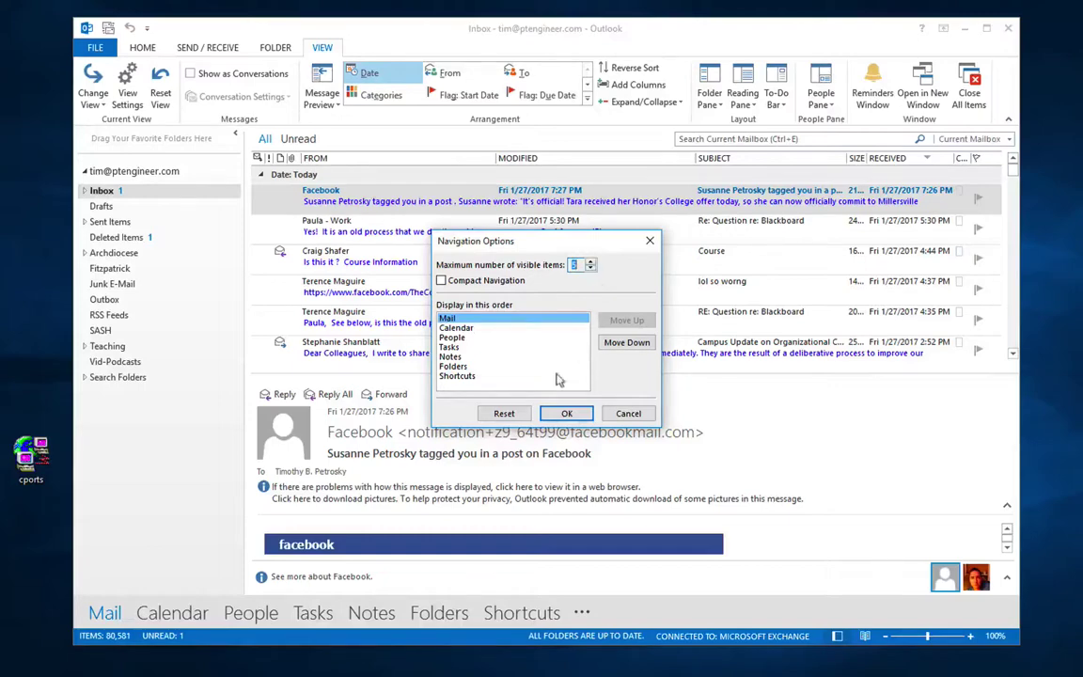
left_click(567, 413)
left_click(416, 612)
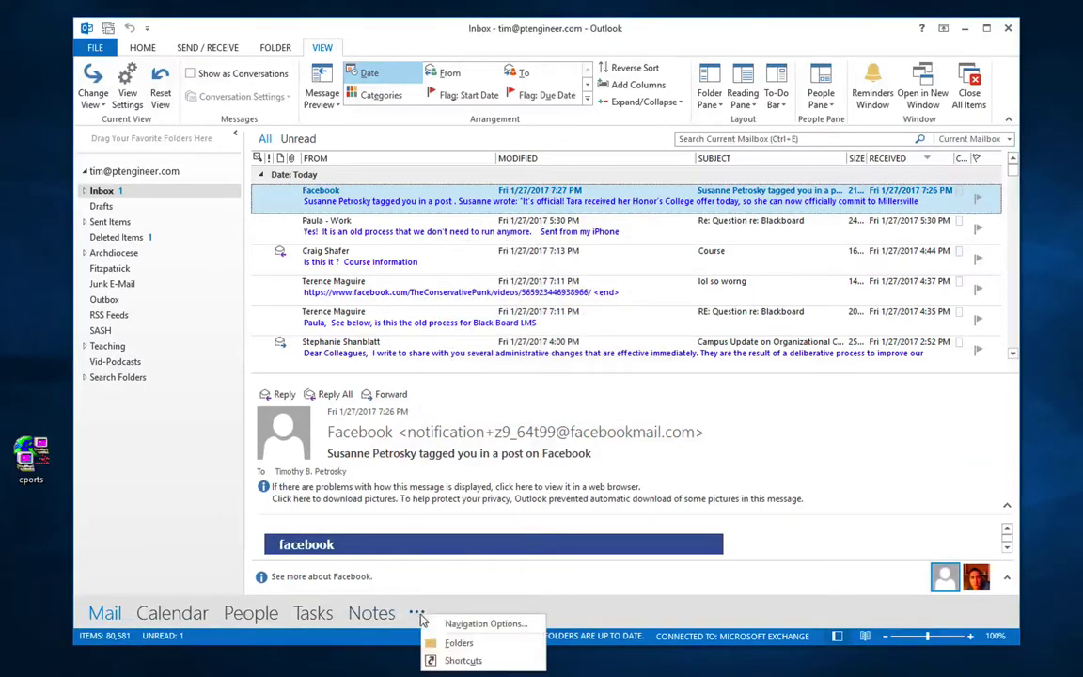
left_click(423, 560)
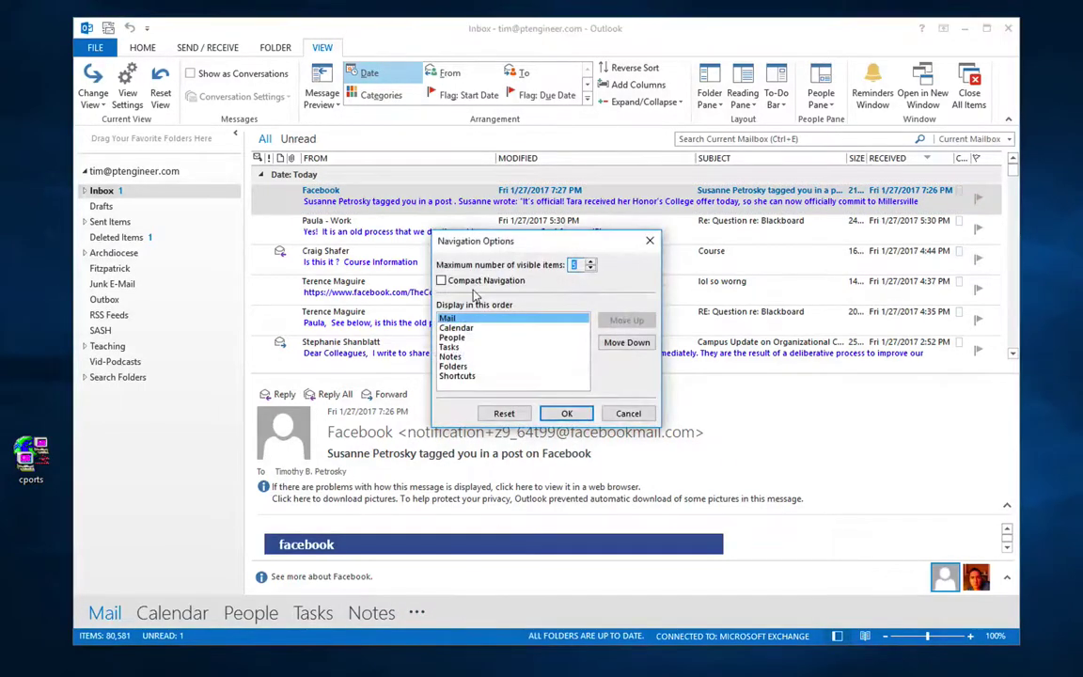
left_click(564, 412)
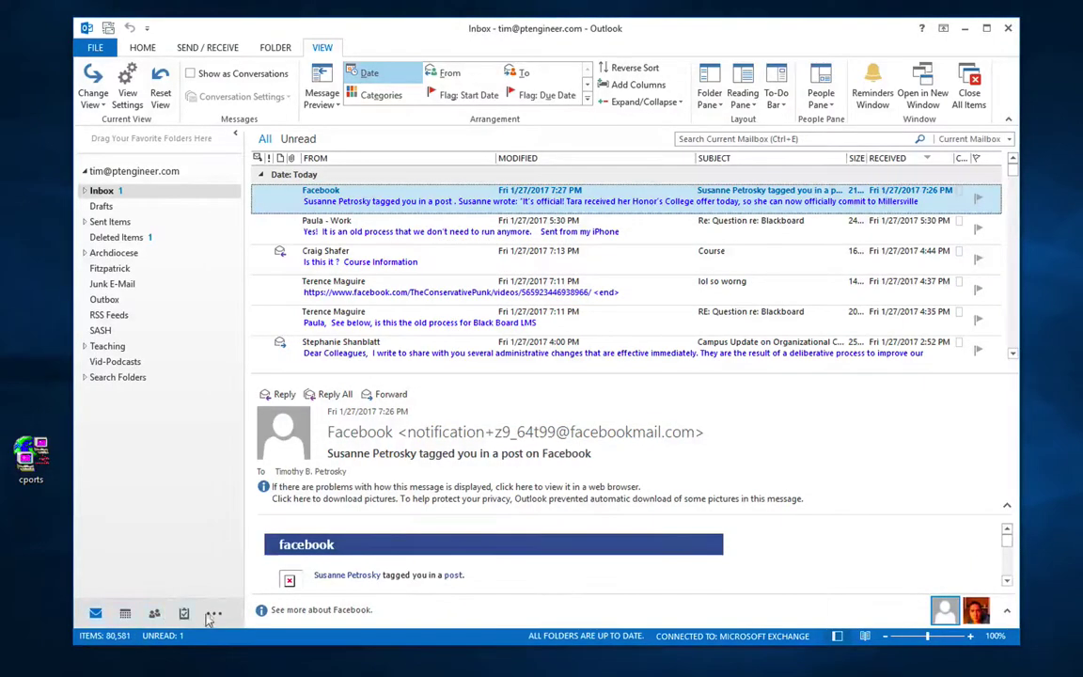
left_click(215, 615)
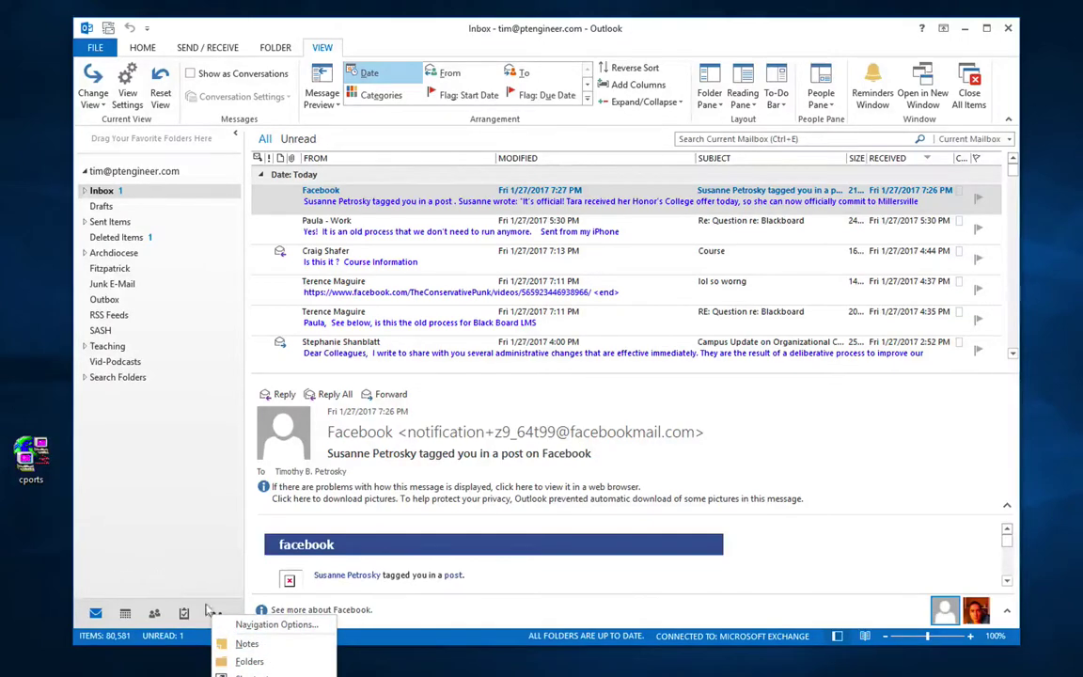
left_click(263, 650)
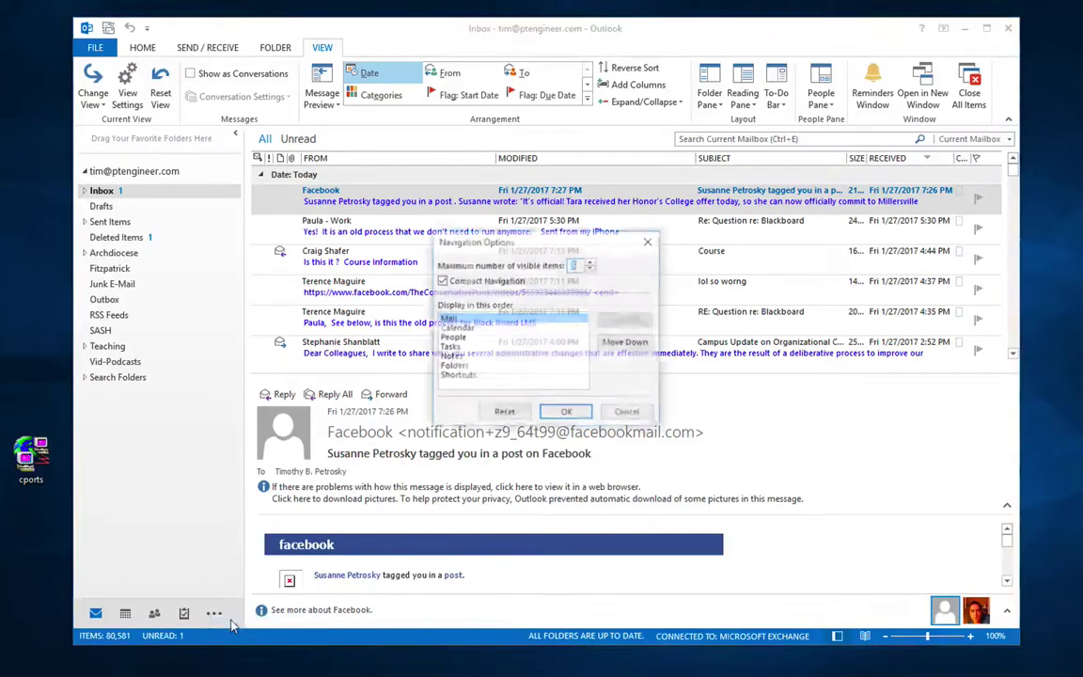
left_click(479, 280)
left_click(592, 265)
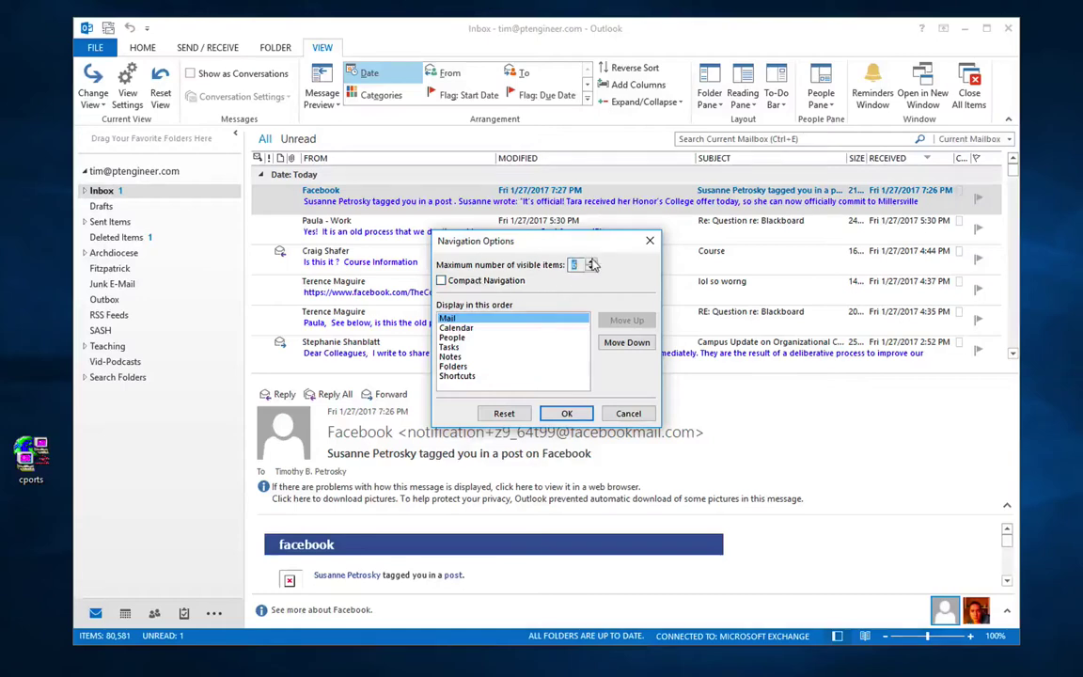
left_click(567, 414)
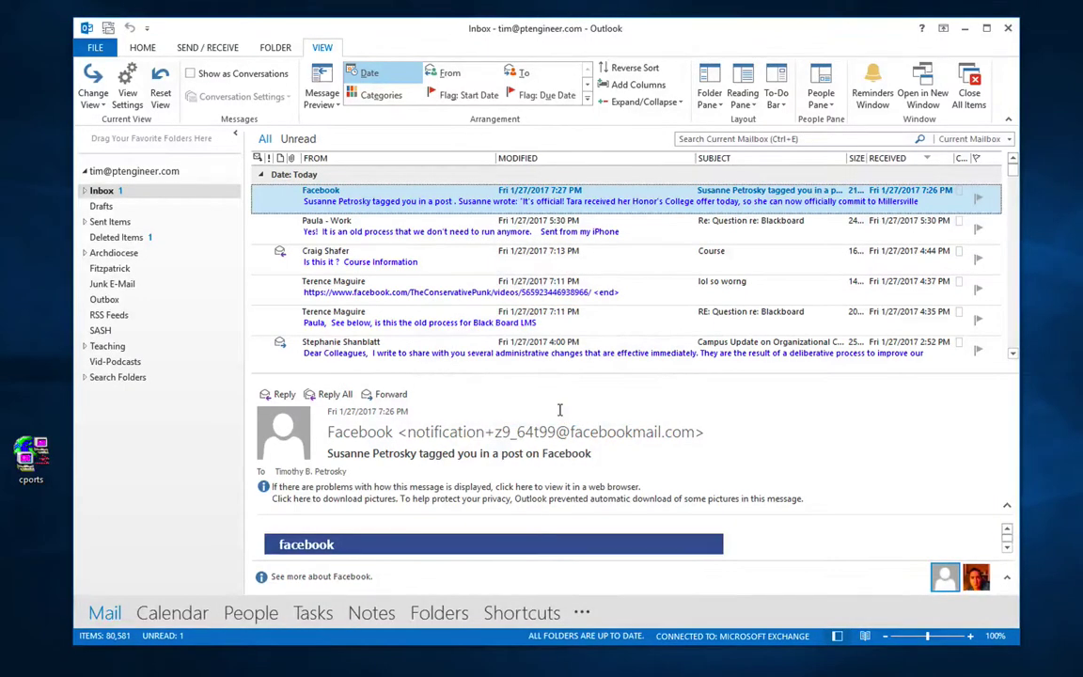
left_click(172, 613)
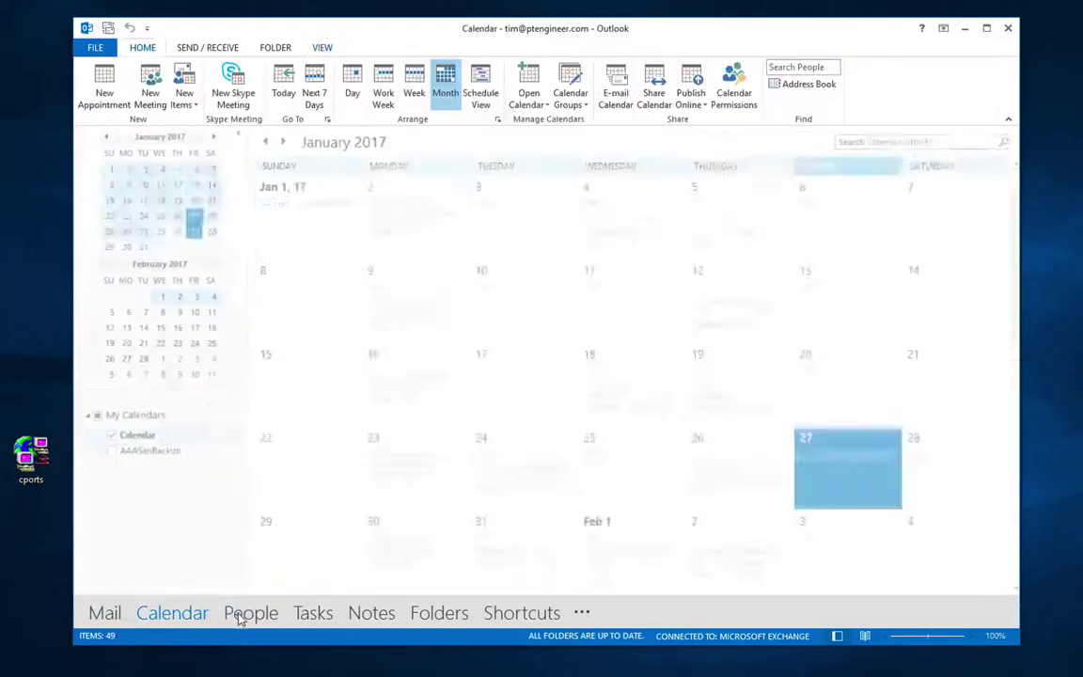
left_click(242, 616)
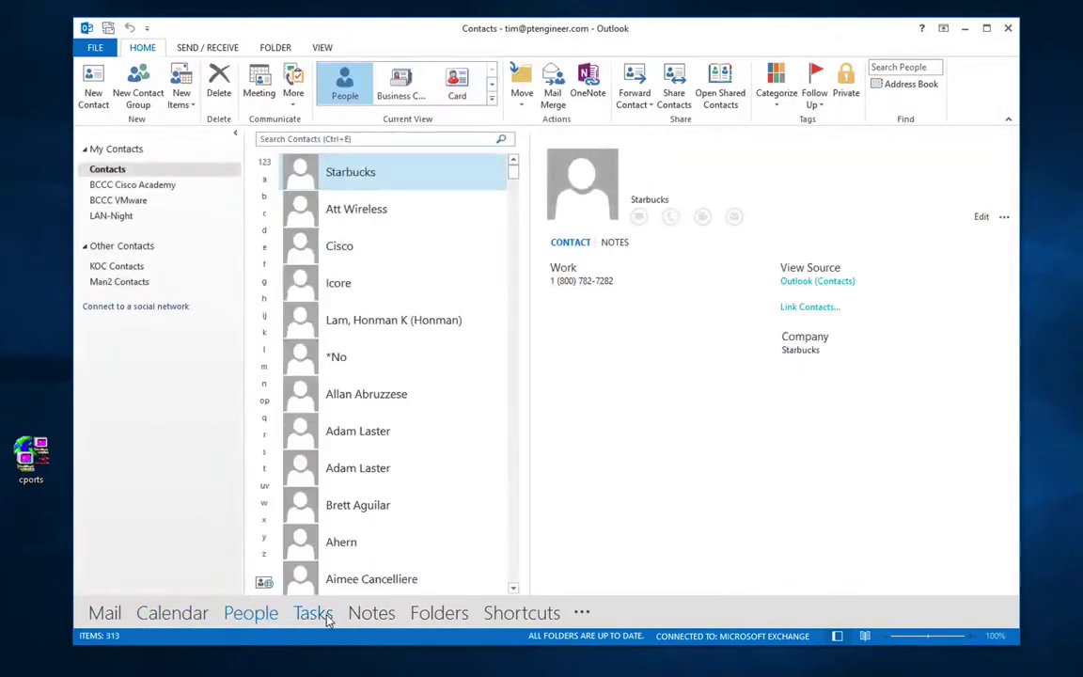
left_click(324, 616)
left_click(370, 615)
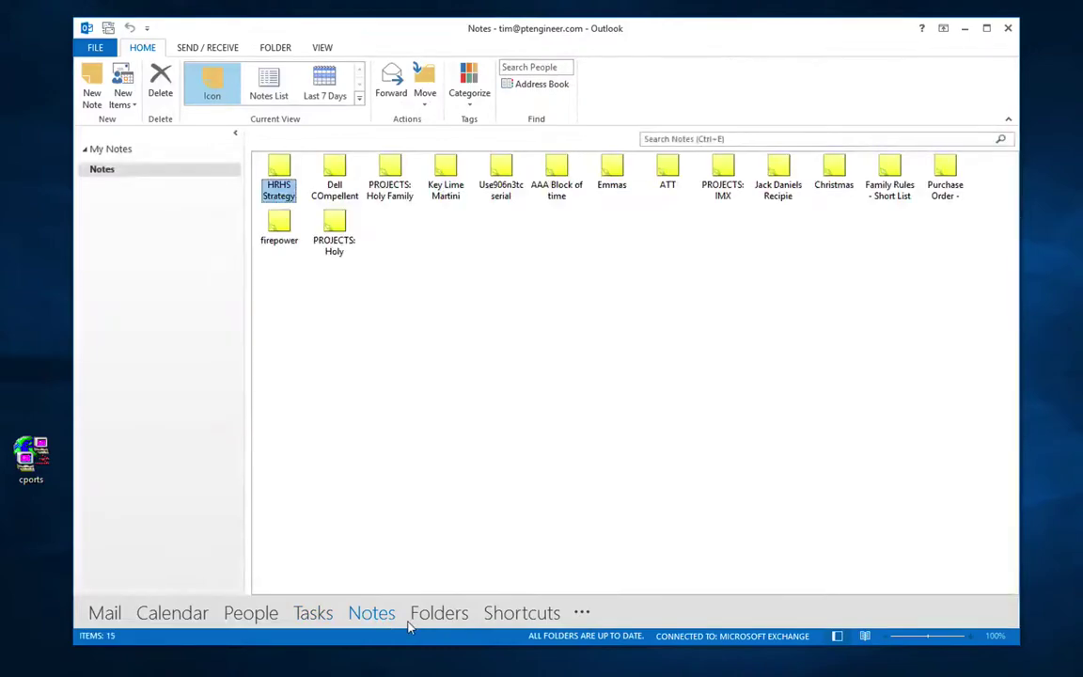
left_click(95, 619)
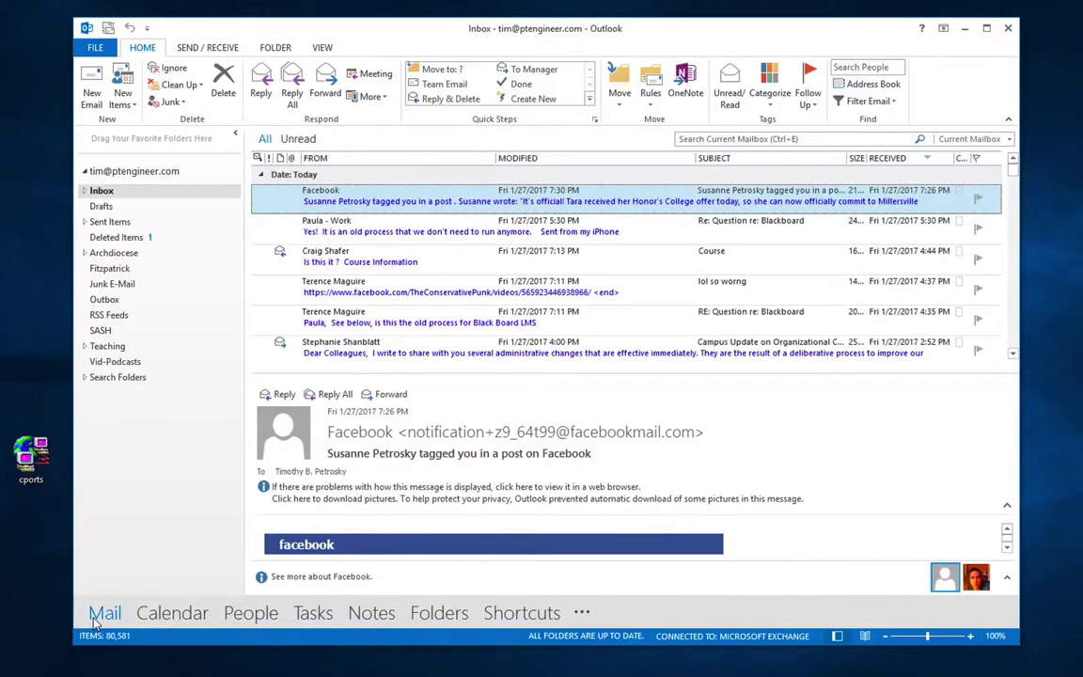
mouse_move(258, 618)
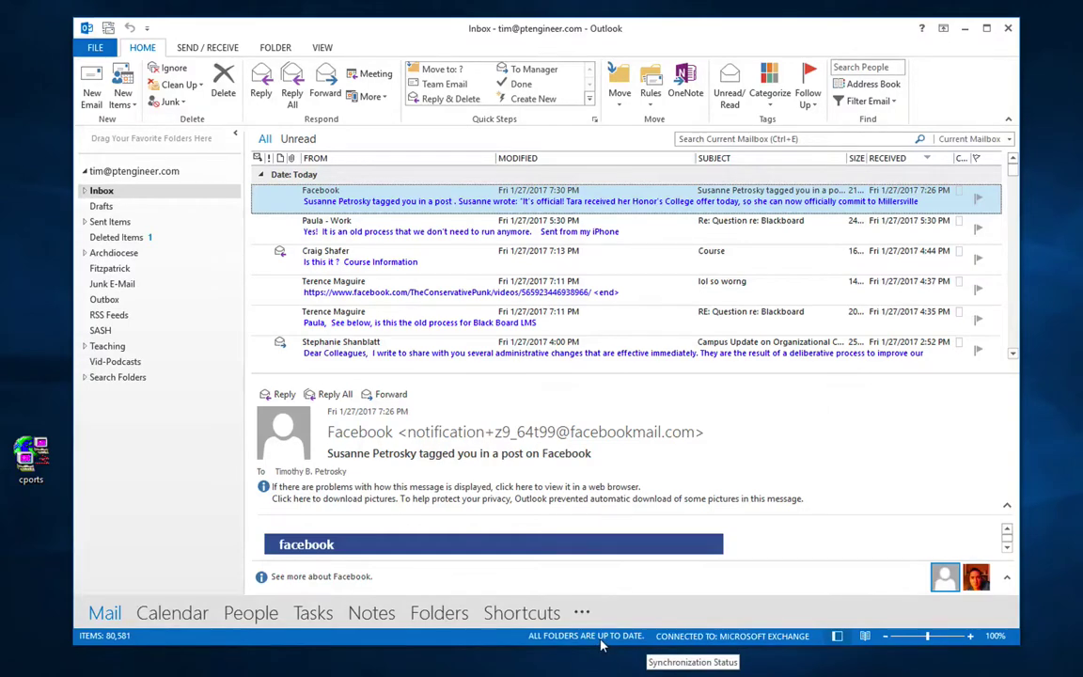
mouse_move(935, 645)
left_mouse_down()
mouse_move(952, 640)
mouse_move(927, 640)
left_mouse_up()
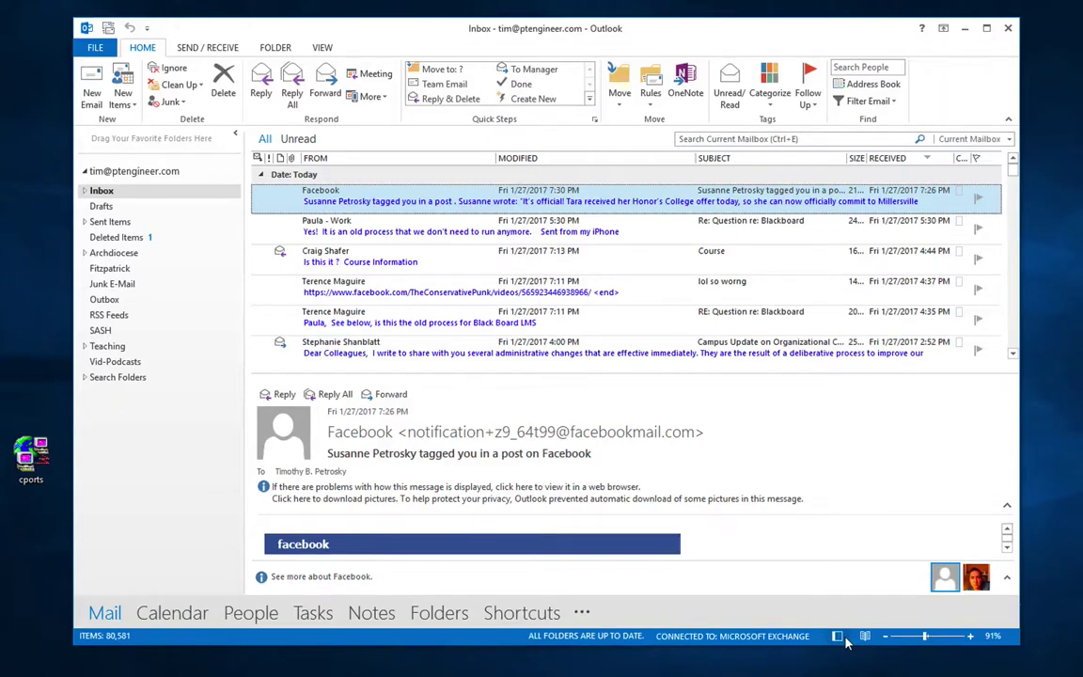
left_click(900, 638)
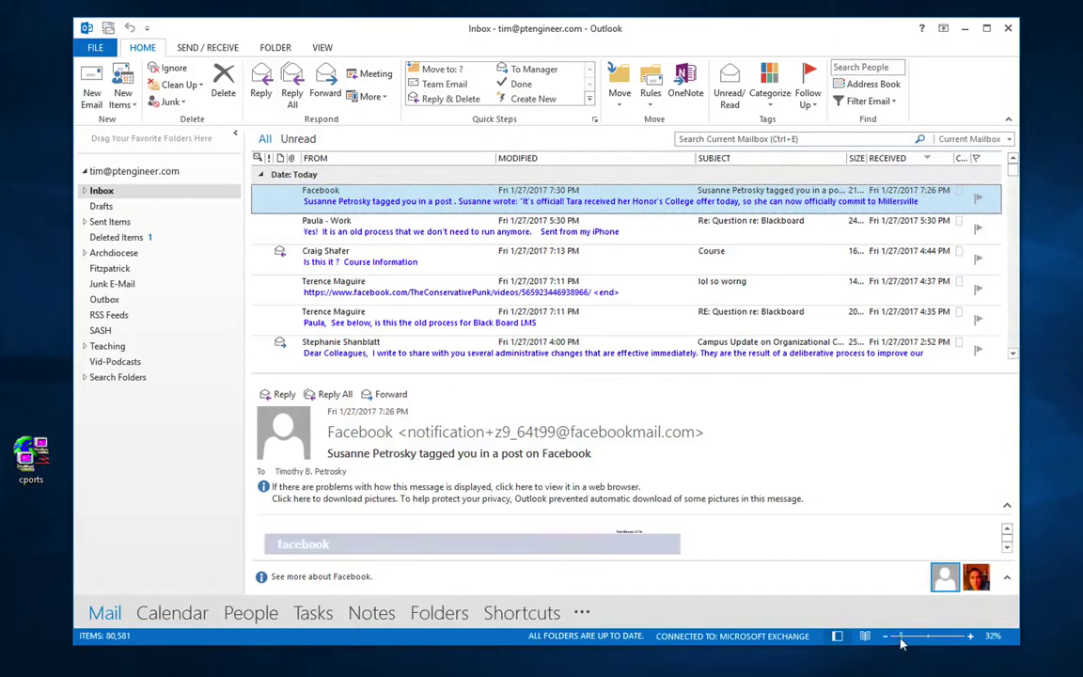
left_click(908, 636)
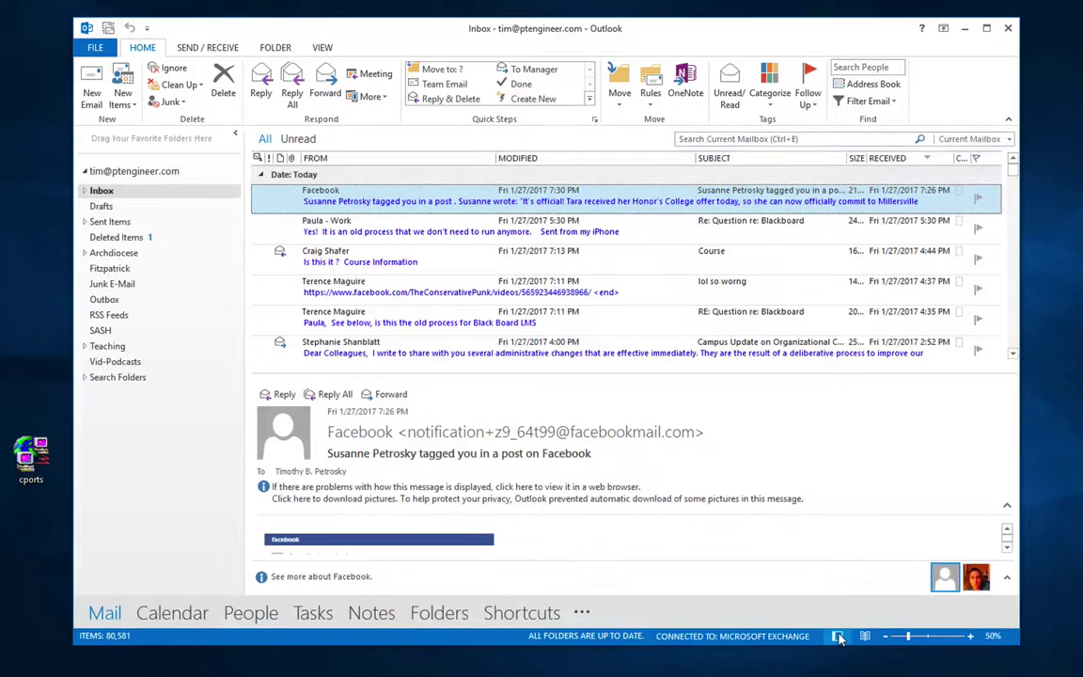
left_click(926, 637)
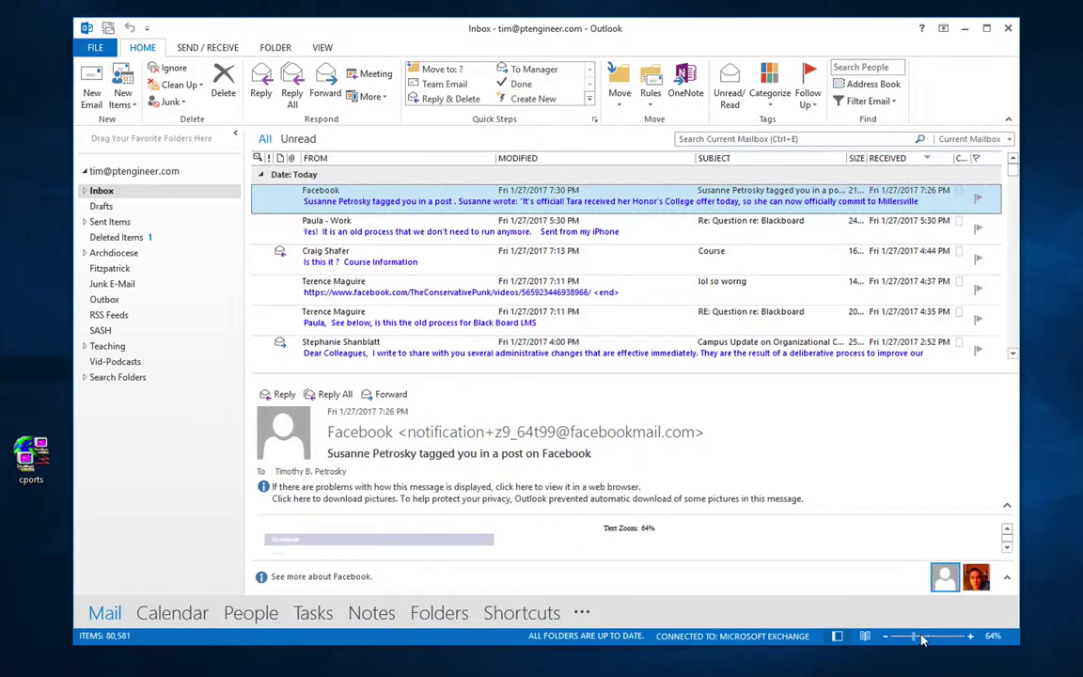
left_click_drag(926, 637, 930, 638)
left_click(995, 636)
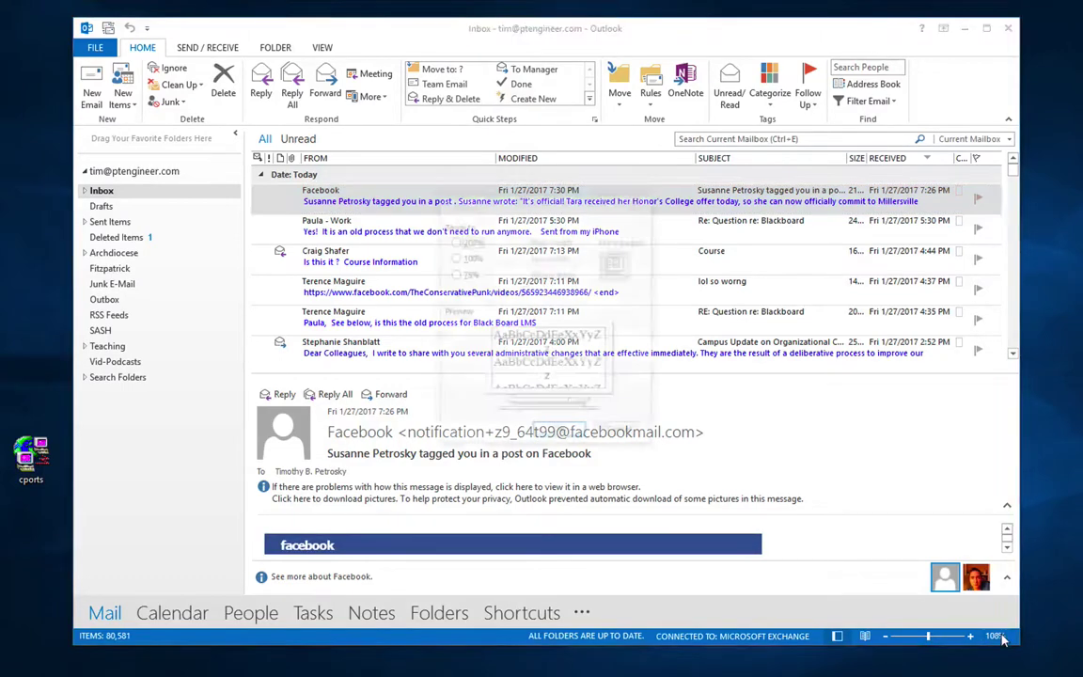
left_click(454, 257)
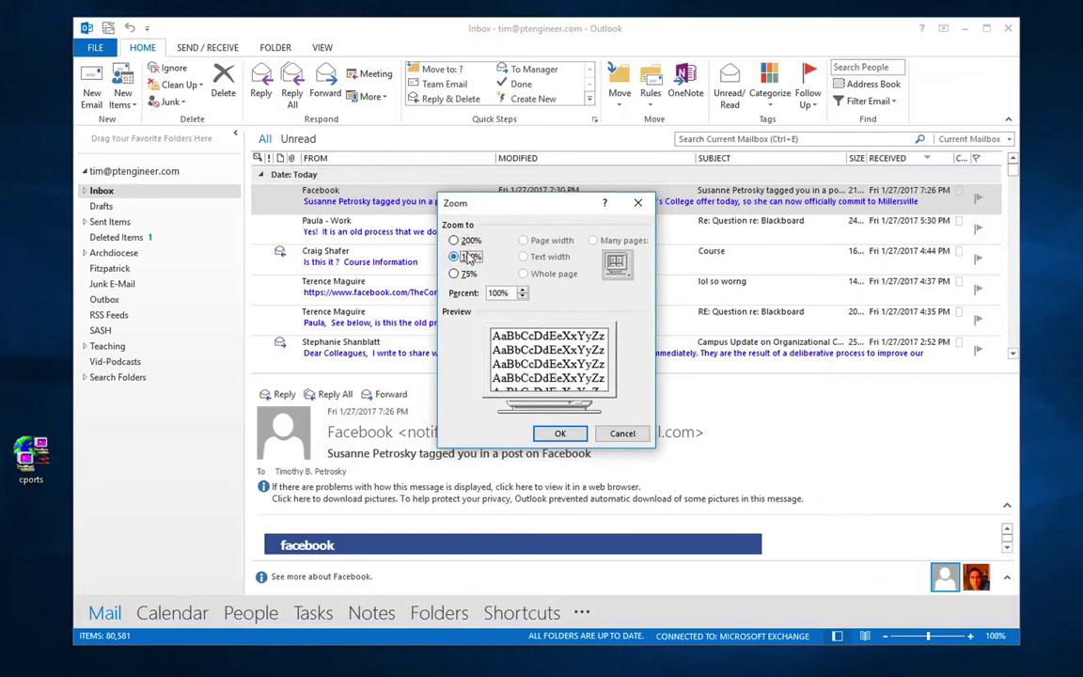
left_click(560, 432)
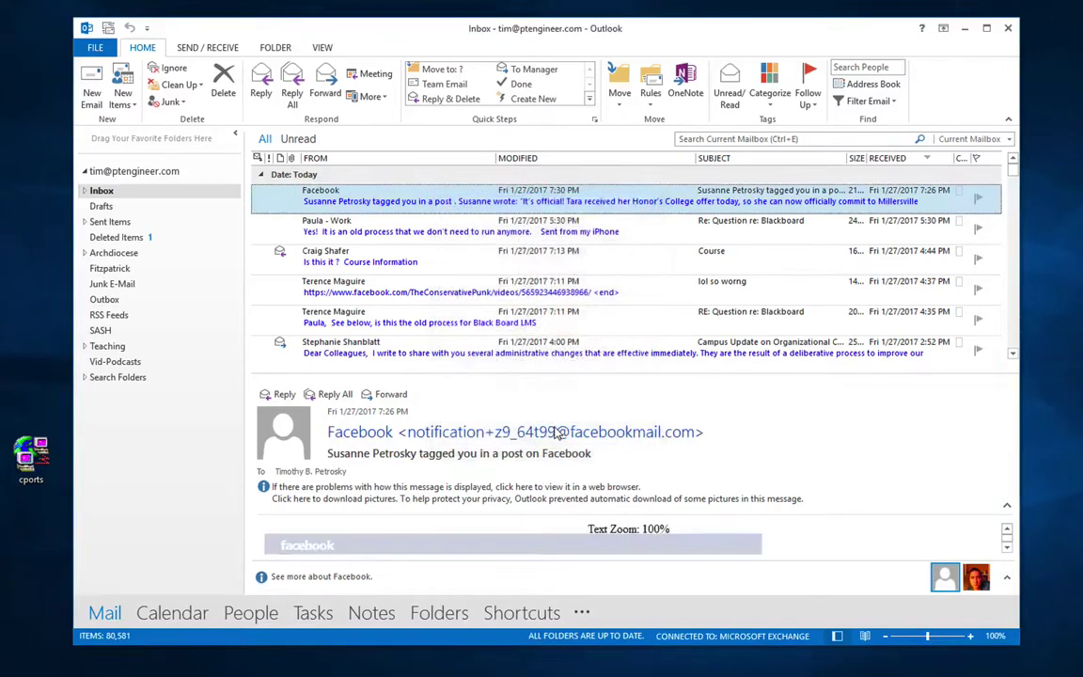
mouse_move(556, 428)
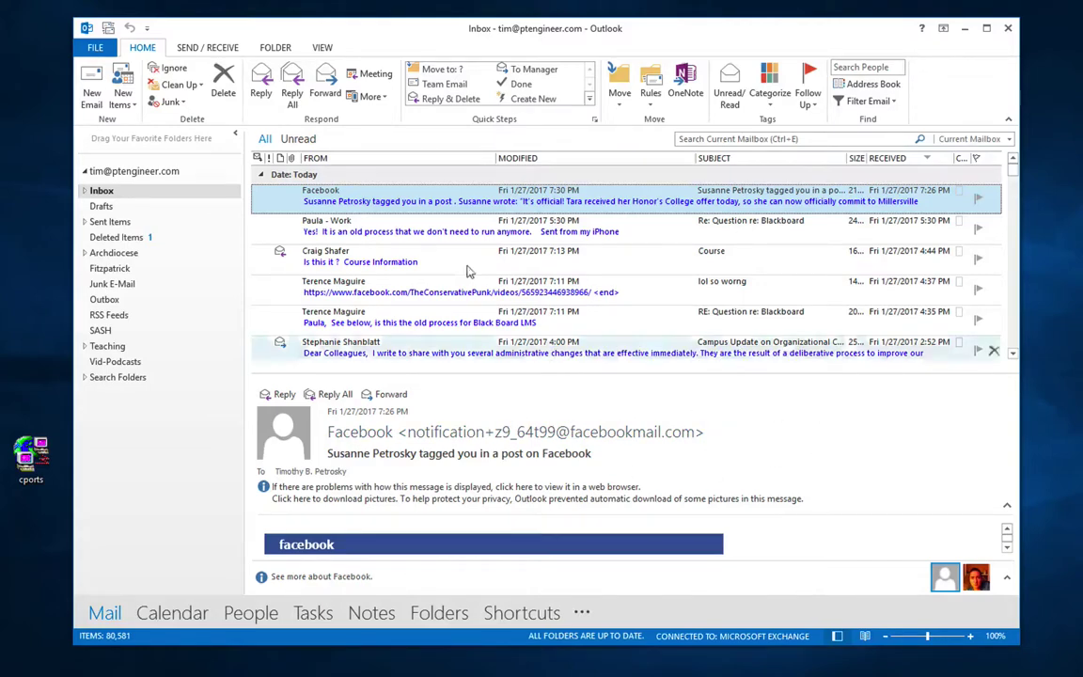
Step: Confirm the Reading Pane options unchanged with OK, then set the reading pane to Off
left_click(322, 51)
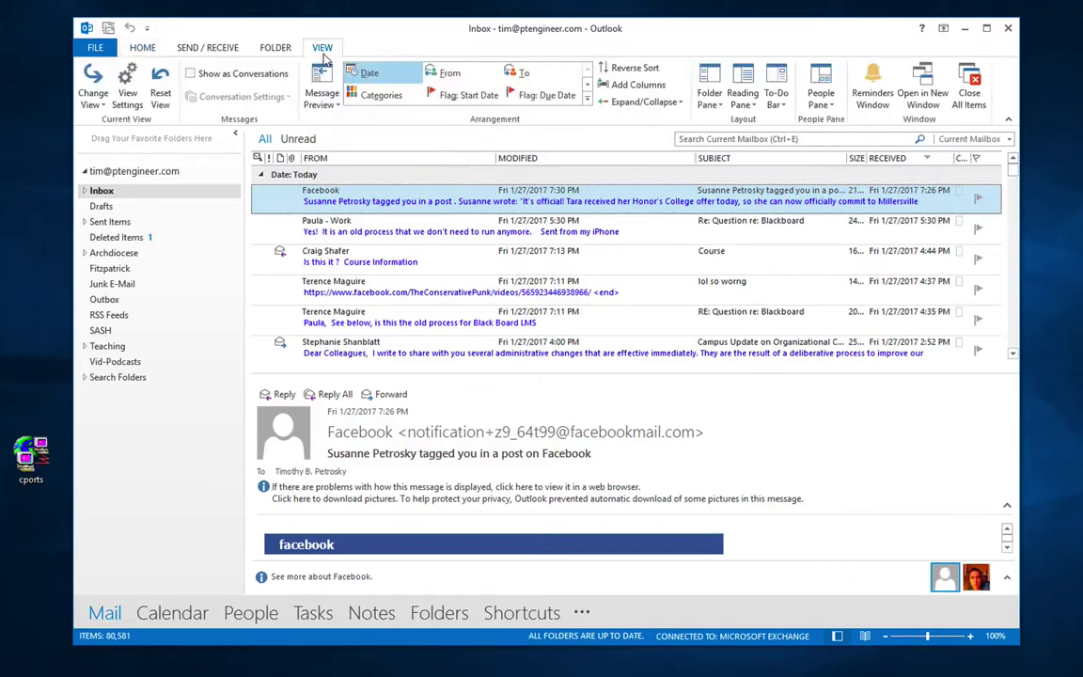
left_click(743, 105)
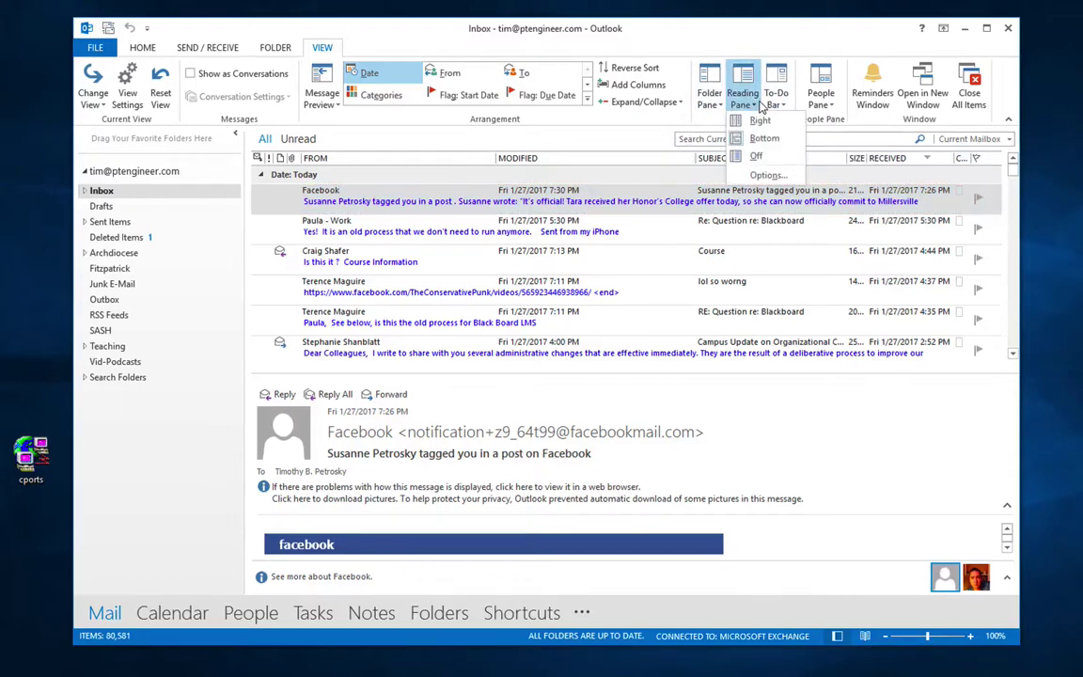
left_click(763, 176)
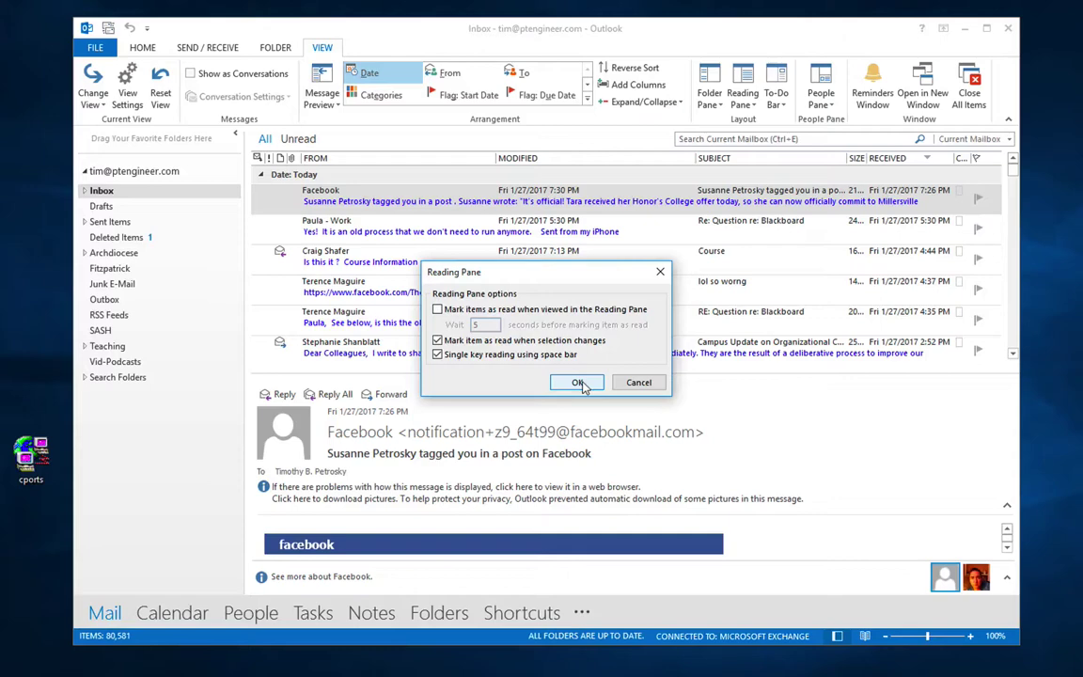
left_click(577, 382)
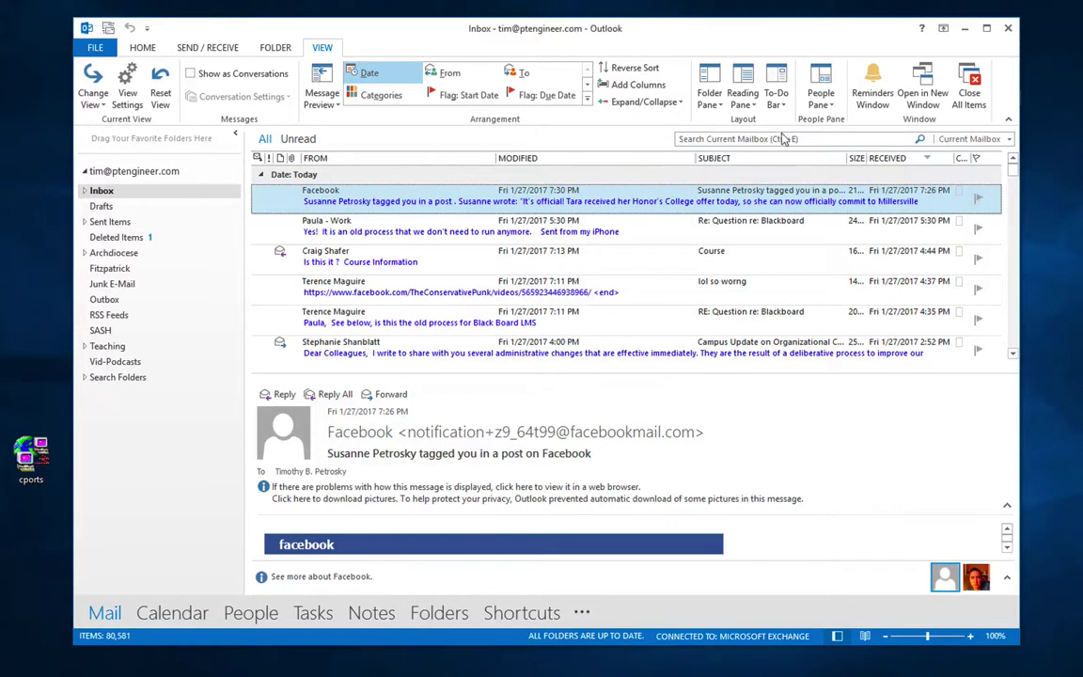
left_click(749, 107)
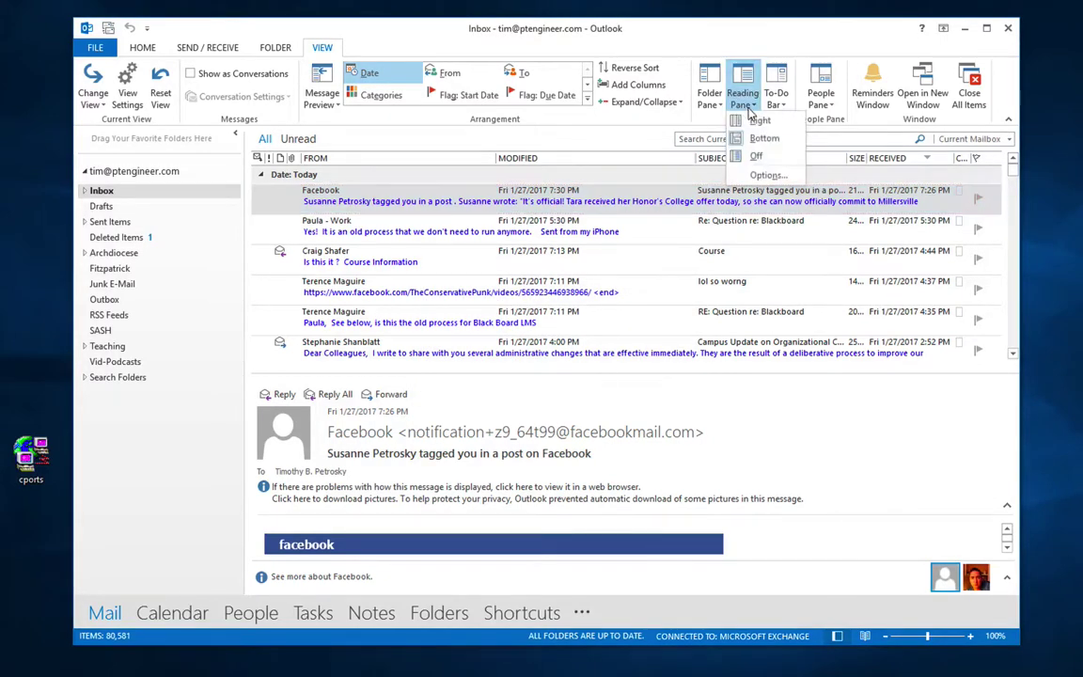
left_click(755, 156)
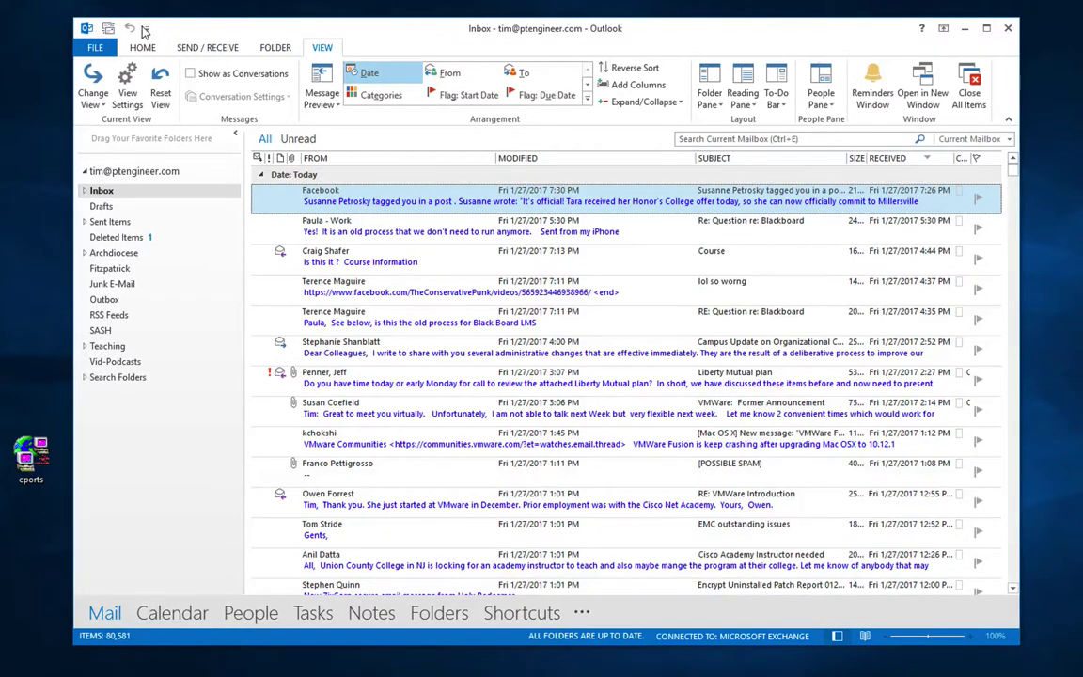
Step: Add the Folder Pane command to the Quick Access Toolbar and browse the ribbon tabs
right_click(716, 77)
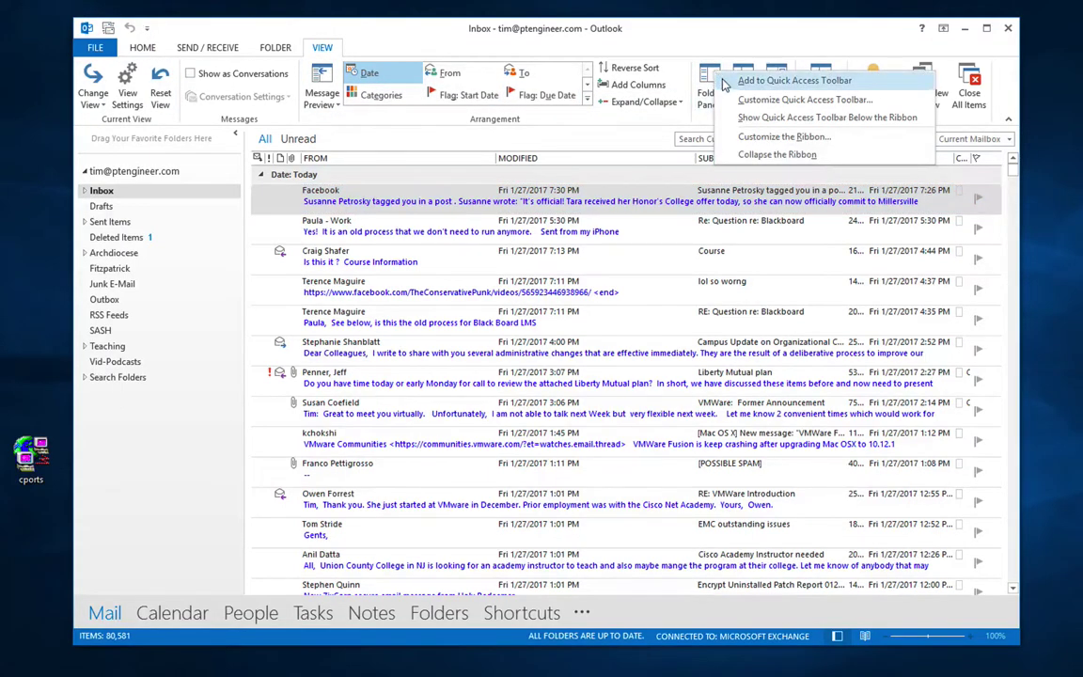
left_click(726, 81)
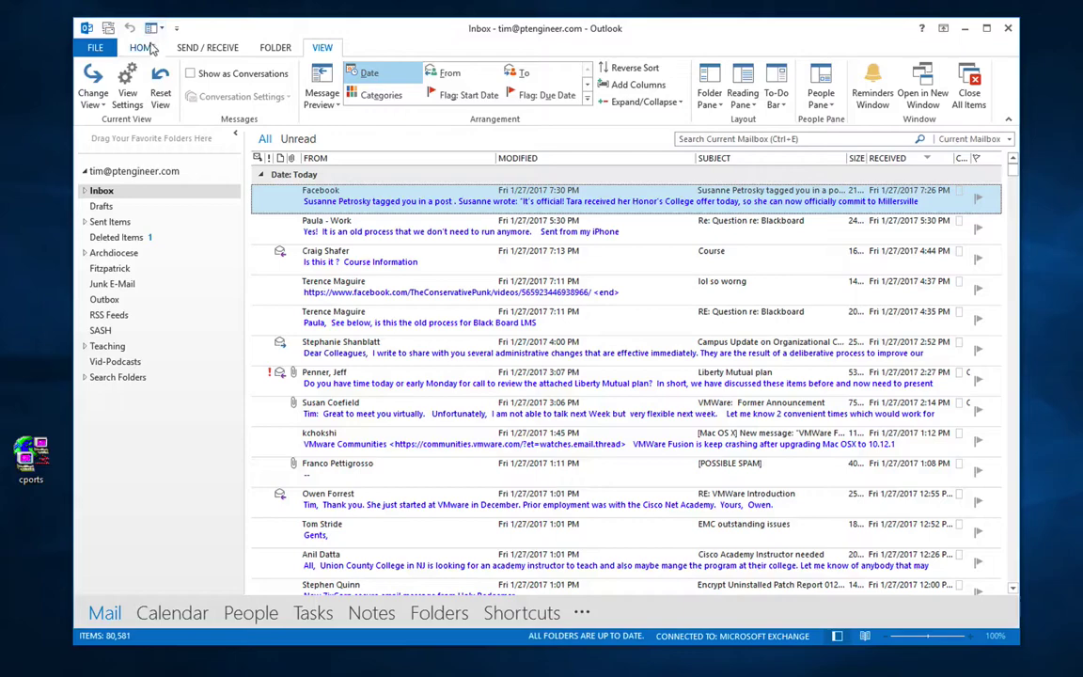
left_click(150, 47)
left_click(178, 47)
left_click(132, 47)
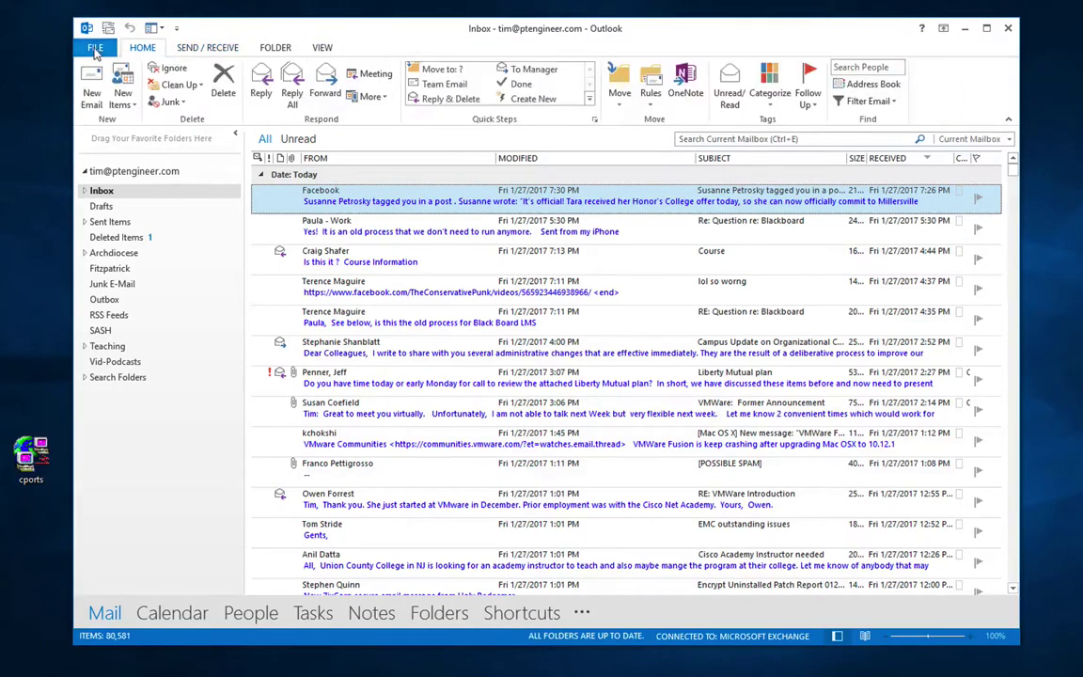
left_click(95, 49)
left_click(95, 47)
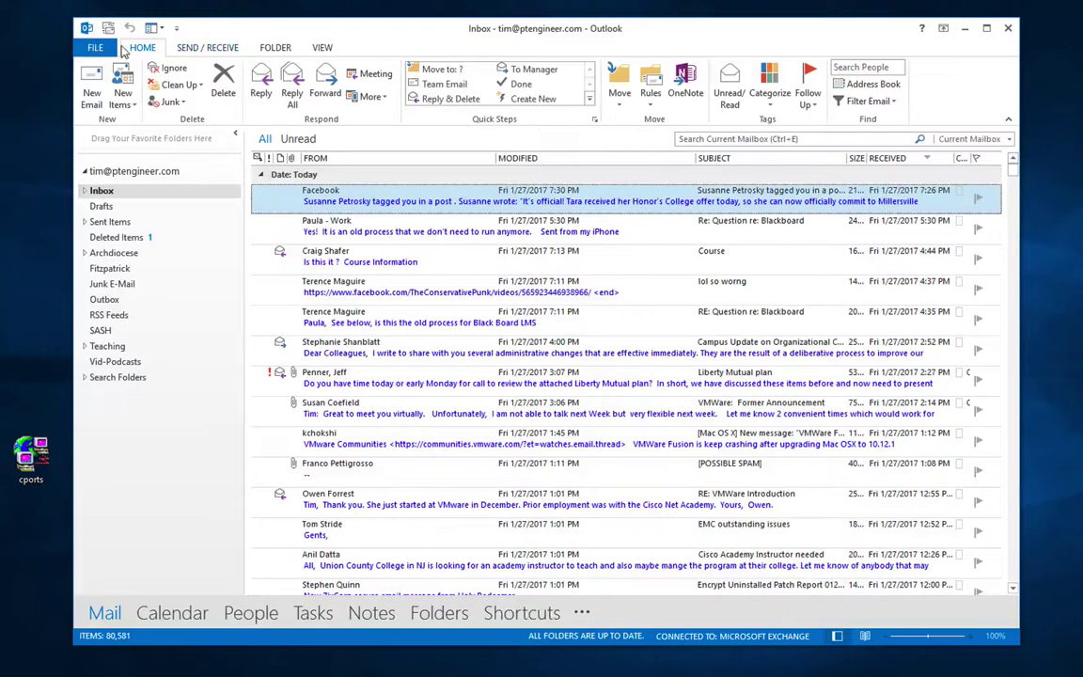
left_click(187, 52)
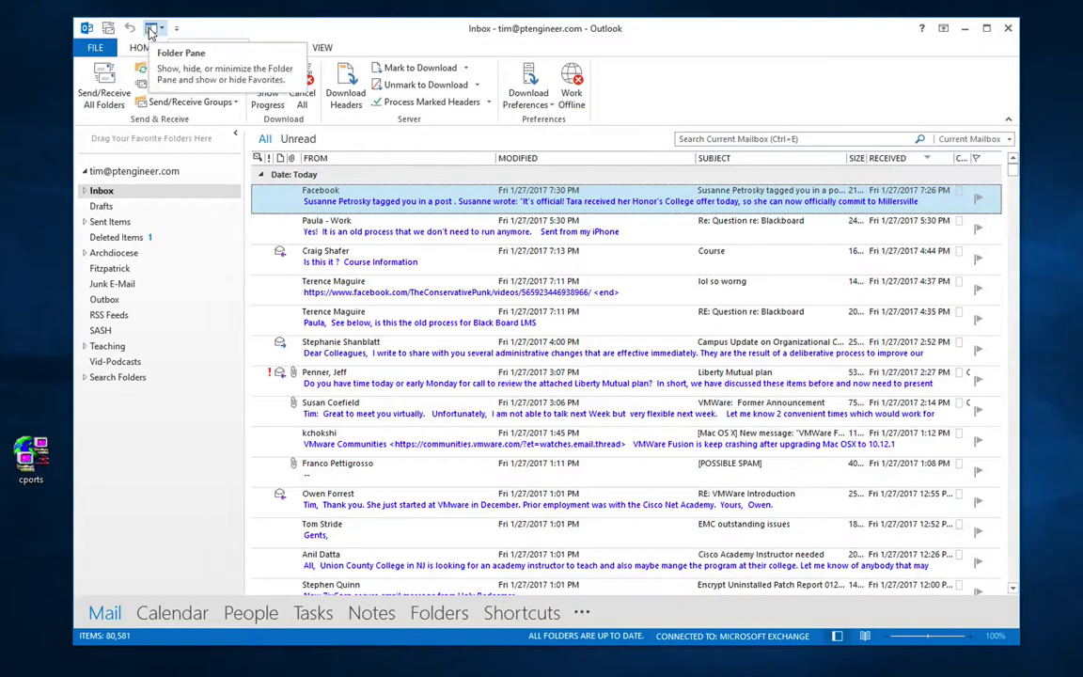
Step: Remove the Folder Pane shortcut from the Quick Access Toolbar and show its customization list
left_click(150, 30)
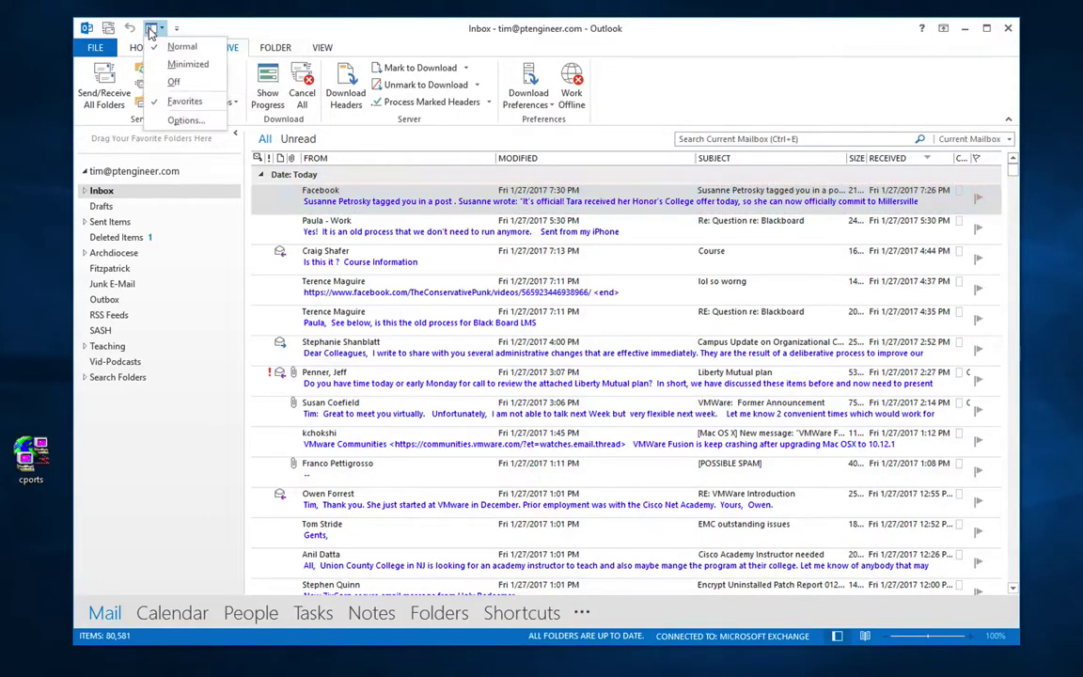
left_click(151, 30)
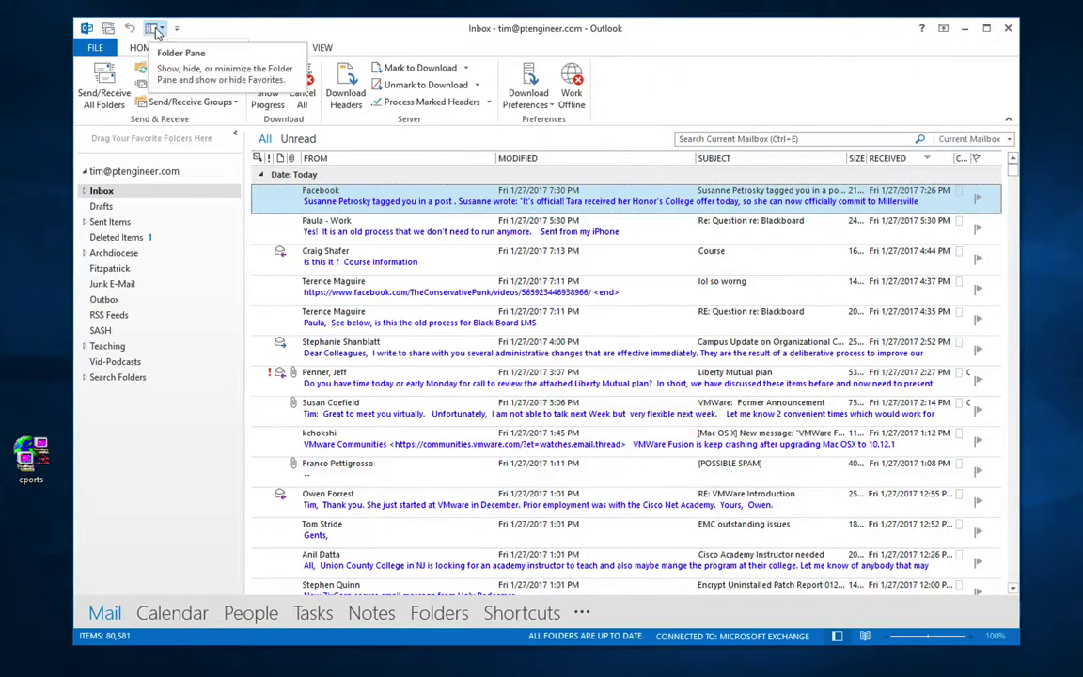
right_click(153, 31)
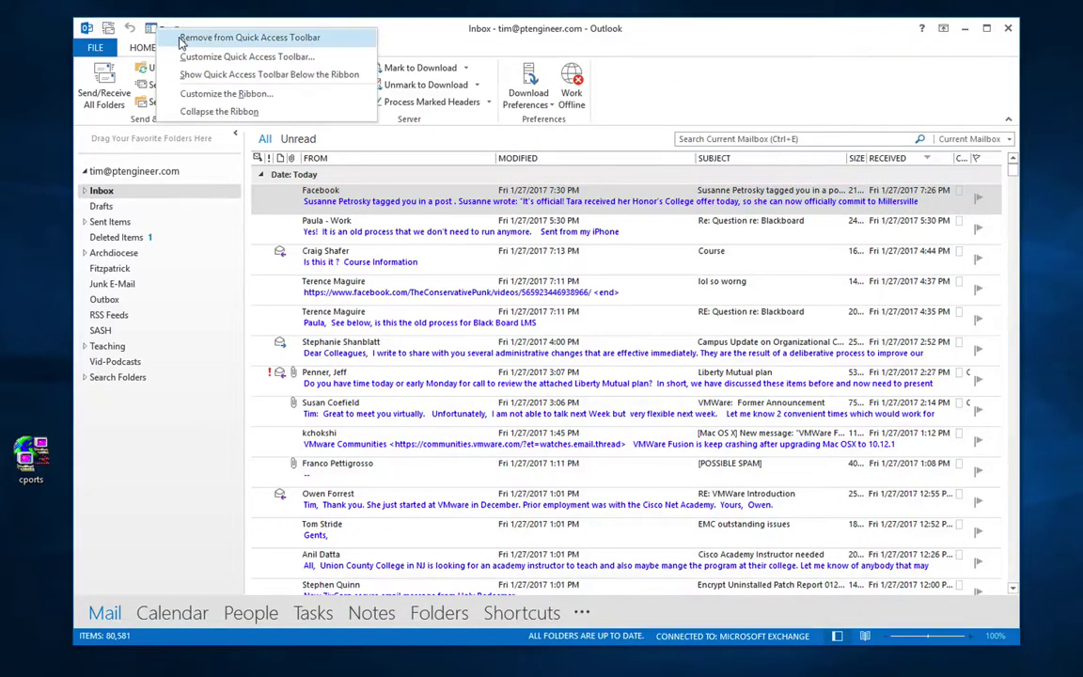
left_click(182, 41)
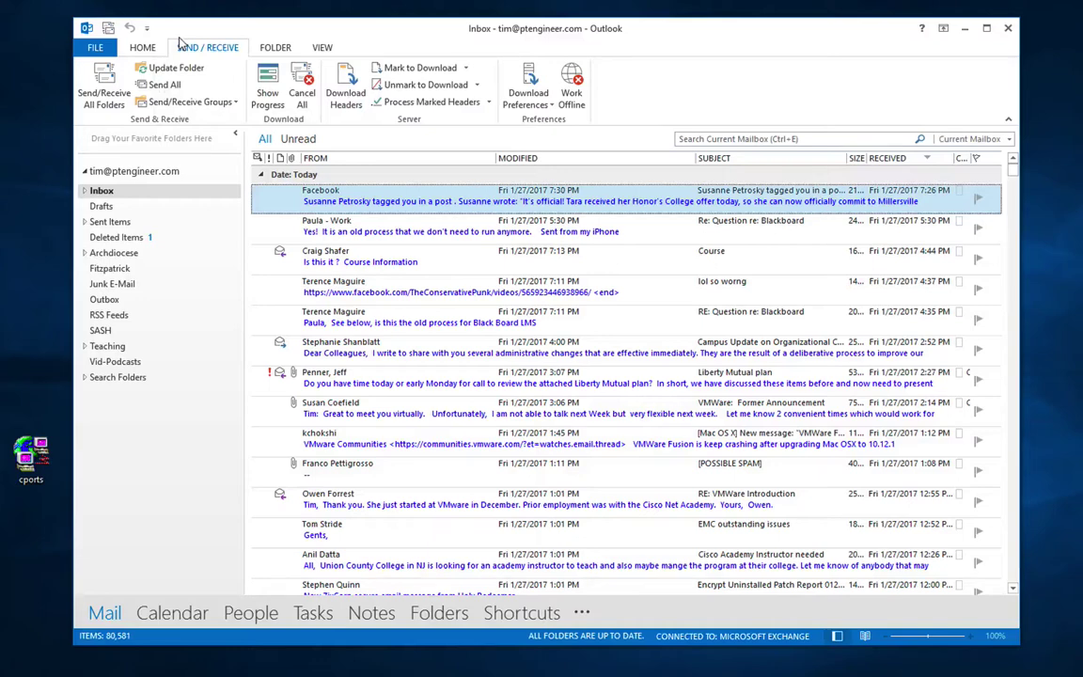
left_click(147, 29)
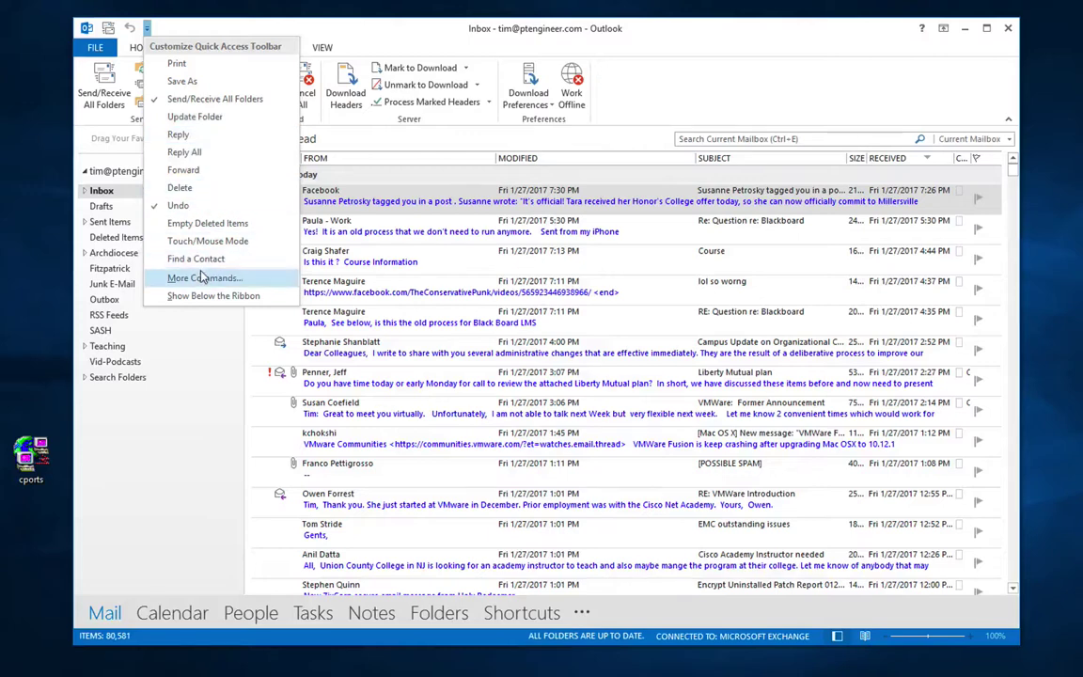
Step: In More Commands, list All Commands, browse the categories, then Cancel without changes
left_click(200, 277)
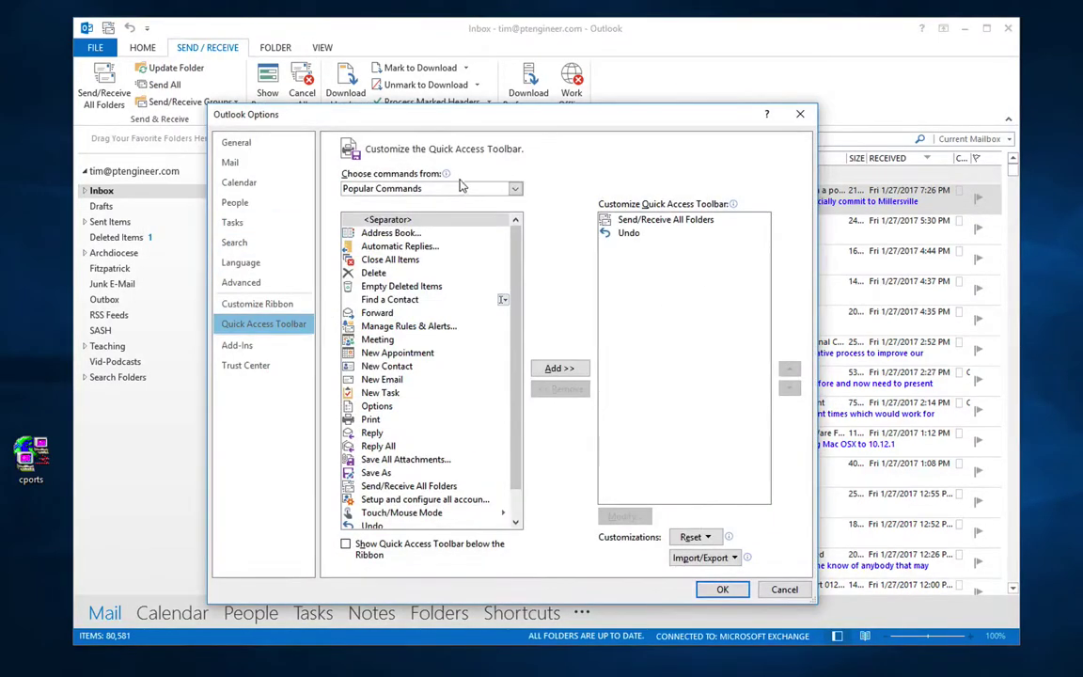
left_click(413, 188)
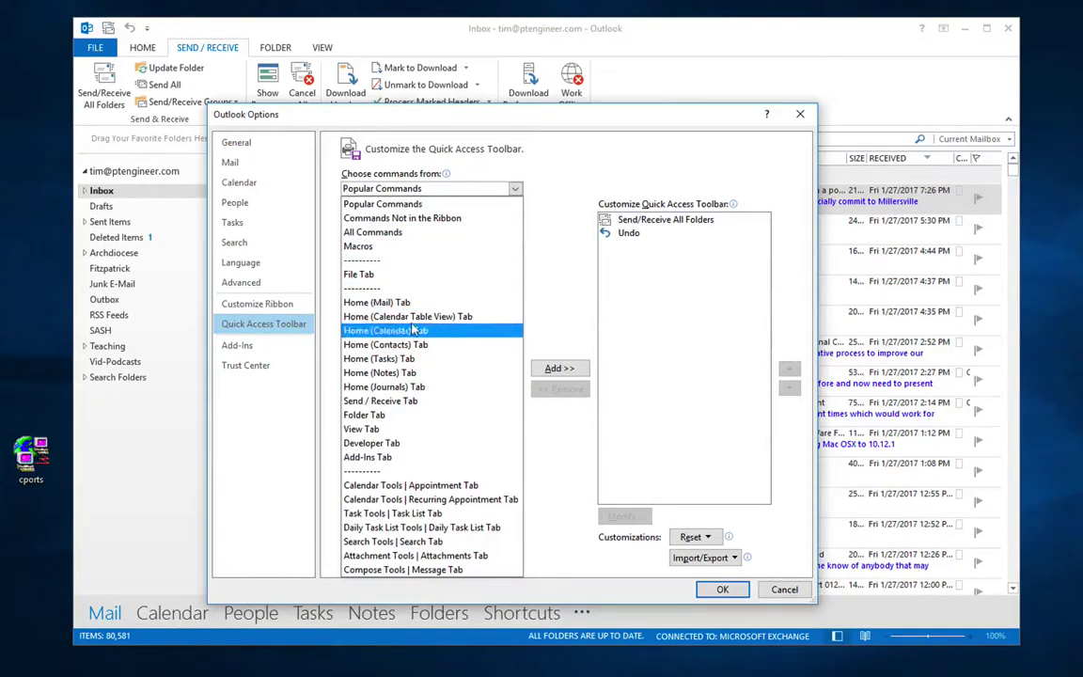
left_click(433, 232)
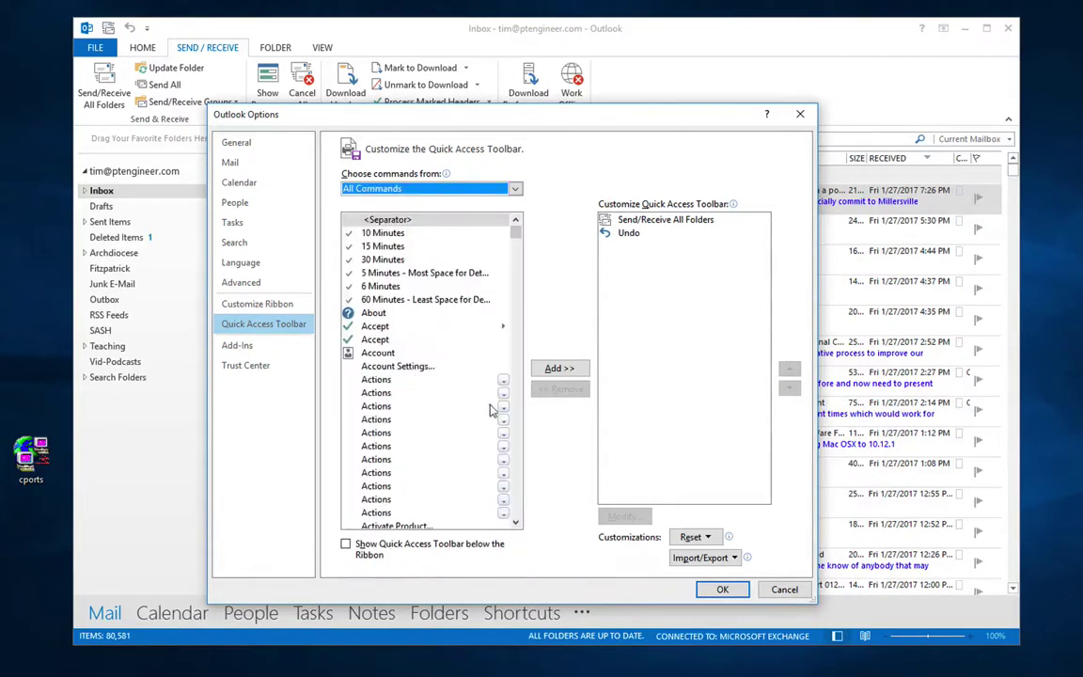
left_click(499, 195)
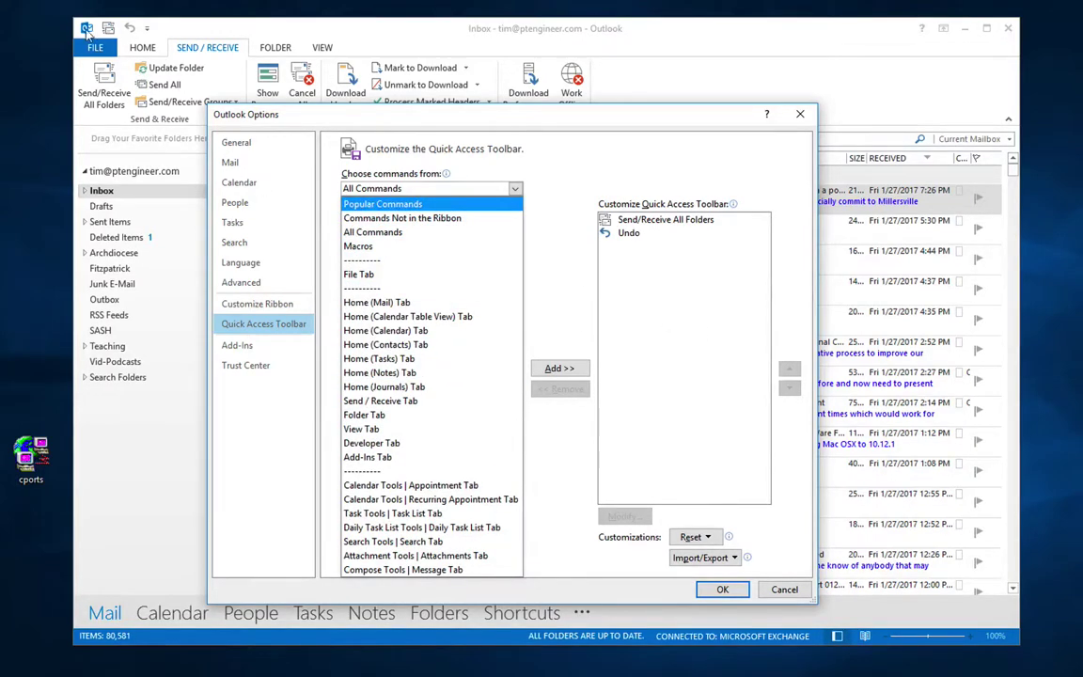
left_click(781, 589)
left_click(781, 589)
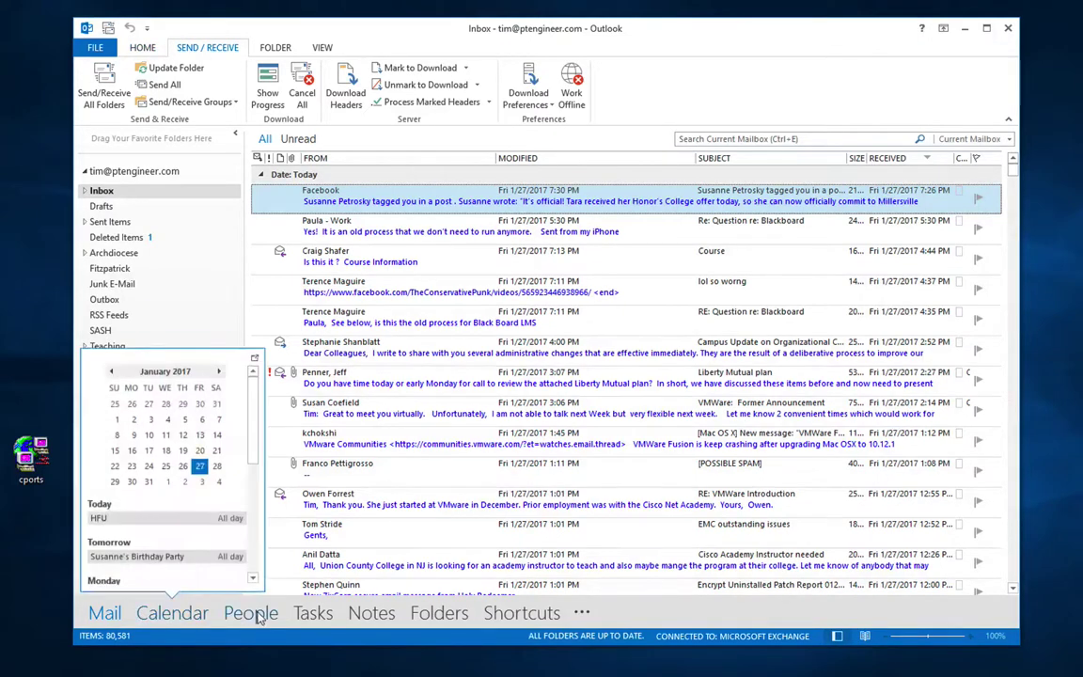
Step: Cycle through the HOME, SEND / RECEIVE and FOLDER tabs, ending on VIEW
left_click(143, 49)
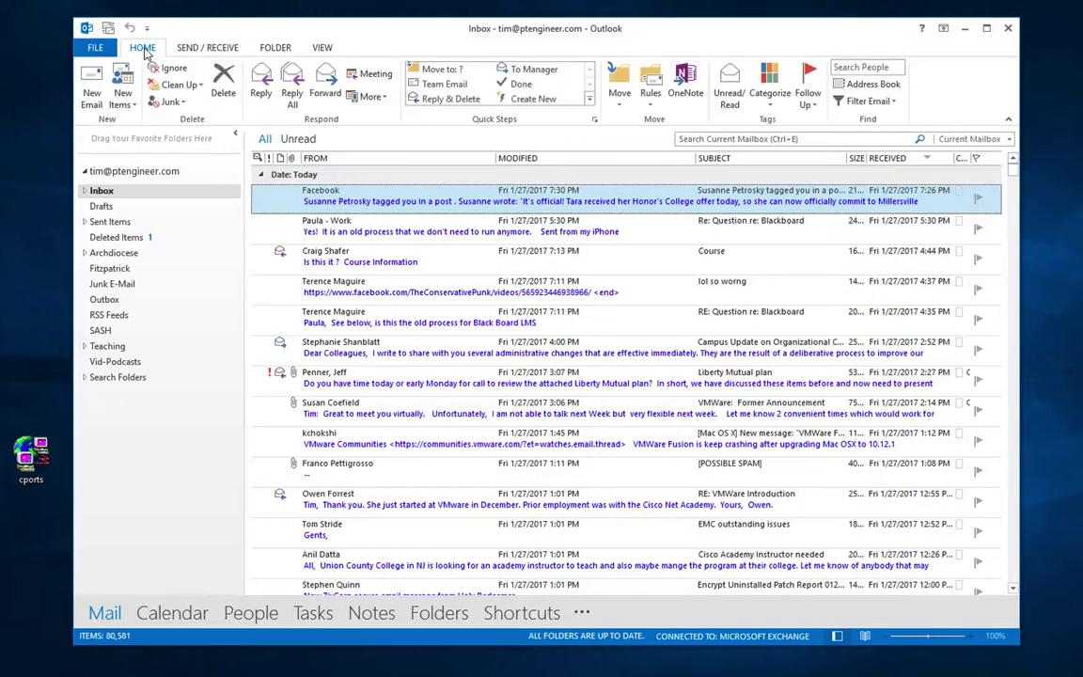
left_click(207, 48)
left_click(275, 48)
left_click(327, 48)
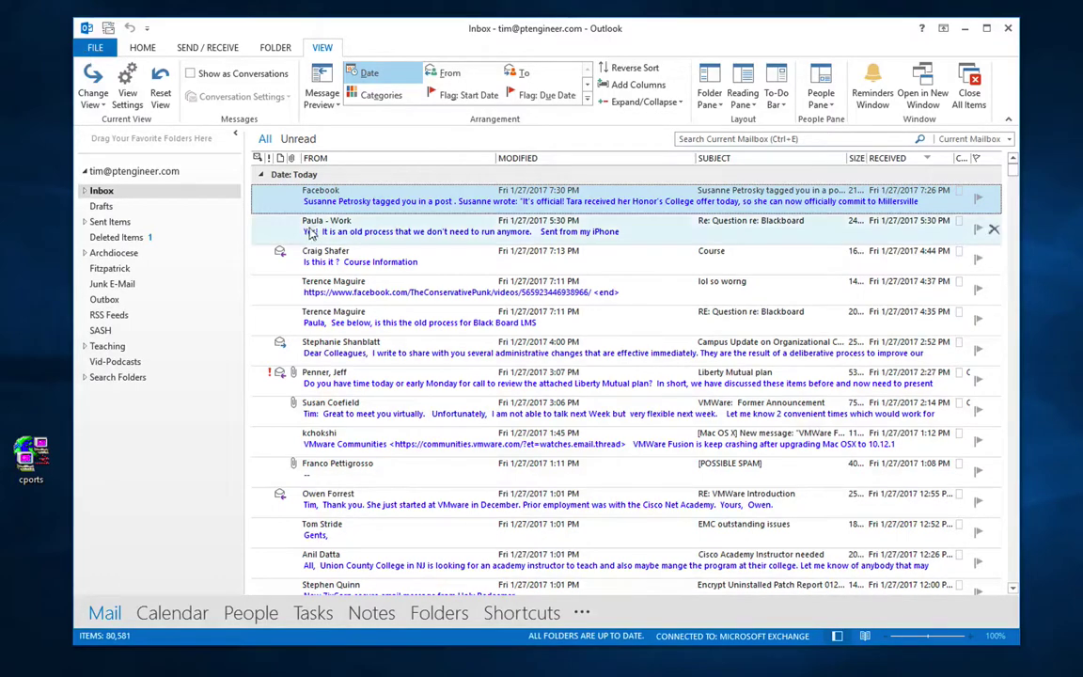
double_click(297, 194)
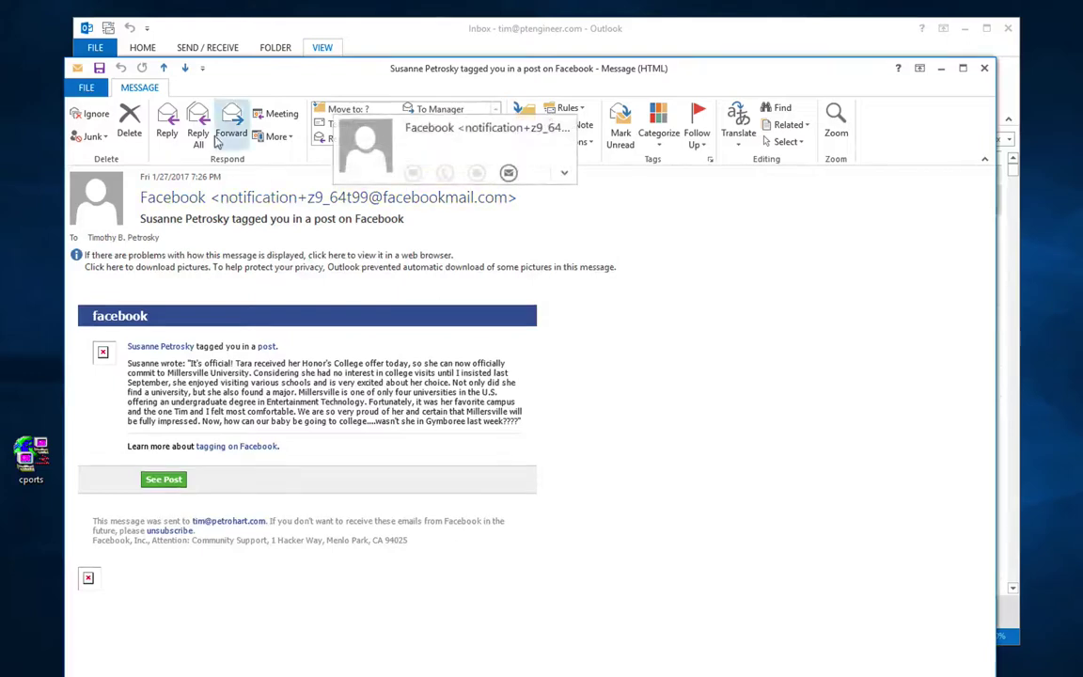
left_click(86, 87)
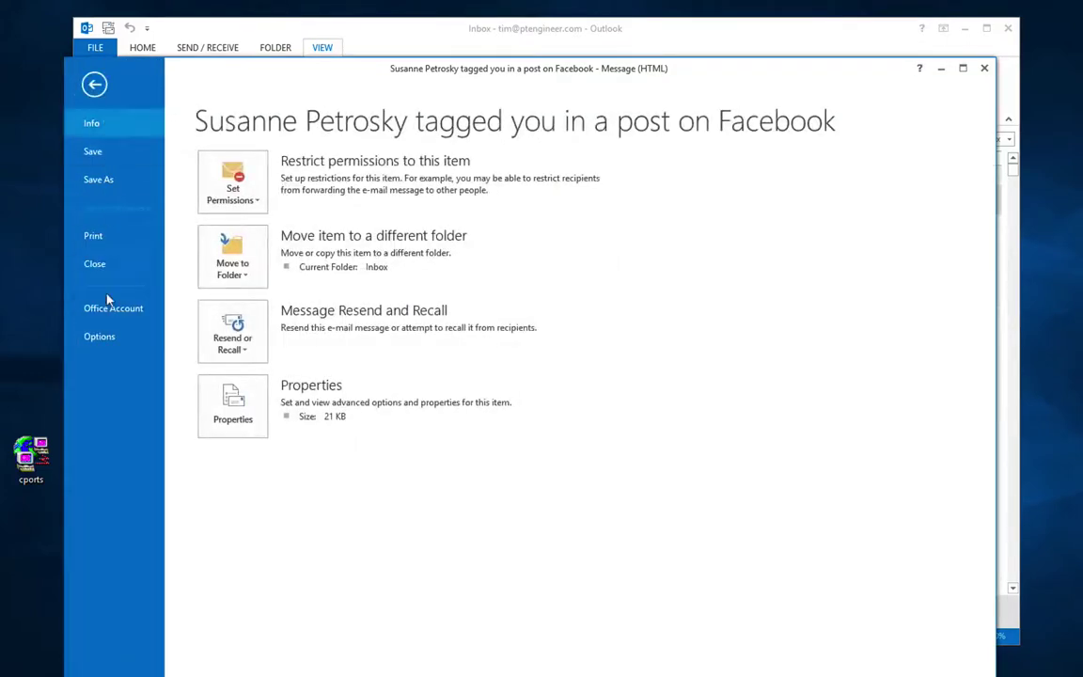
left_click(94, 86)
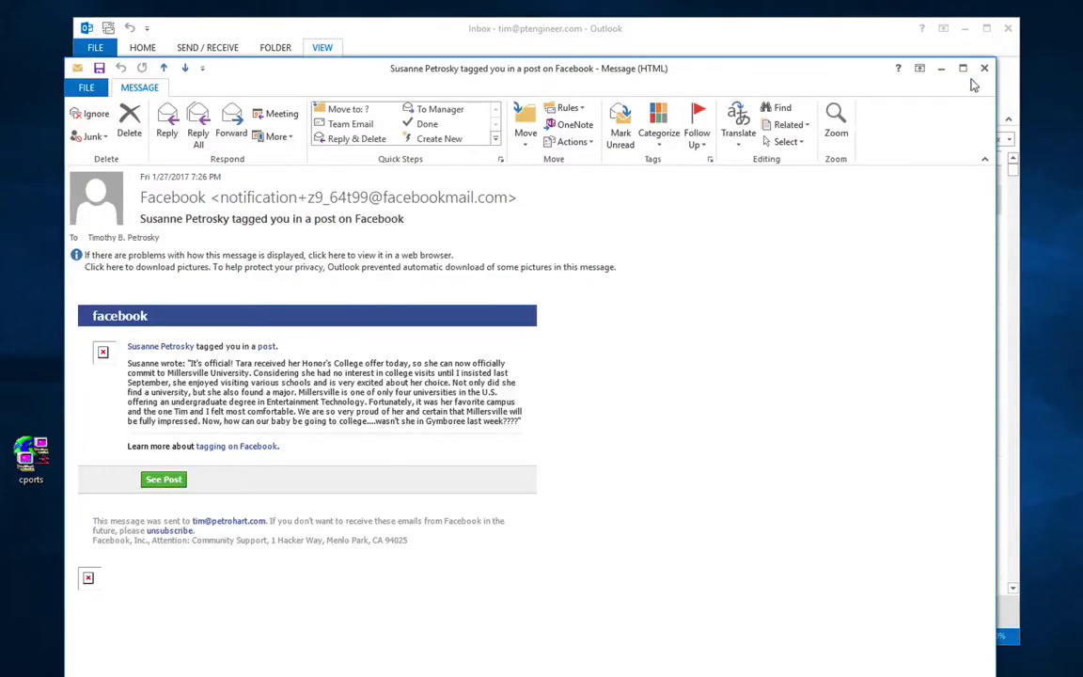
left_click(983, 69)
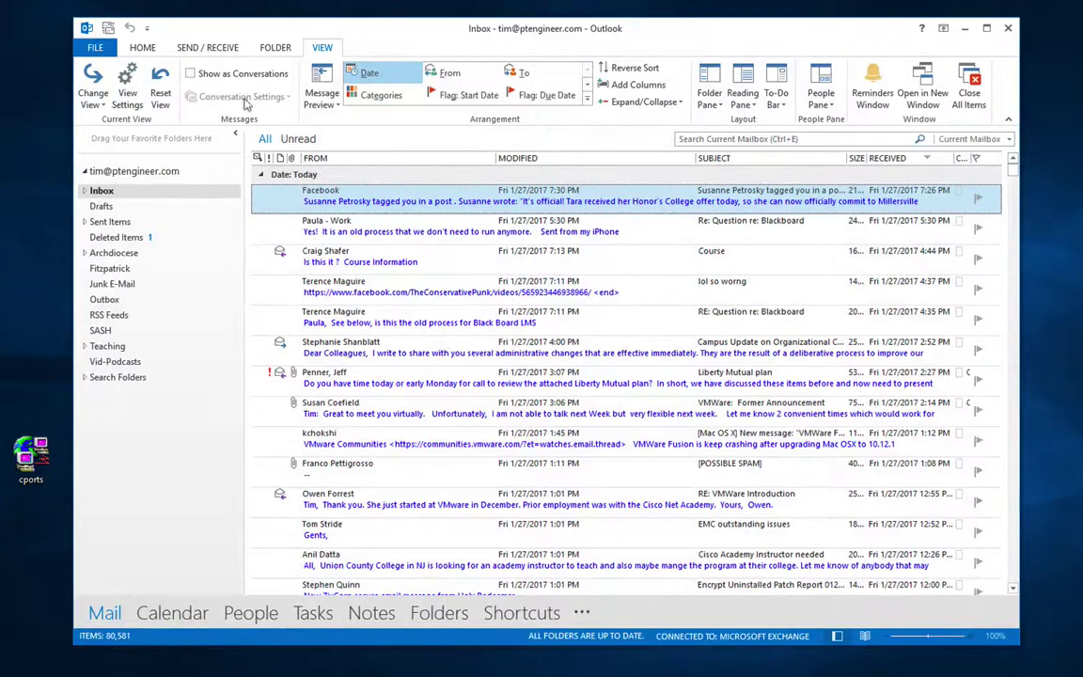
left_click(86, 48)
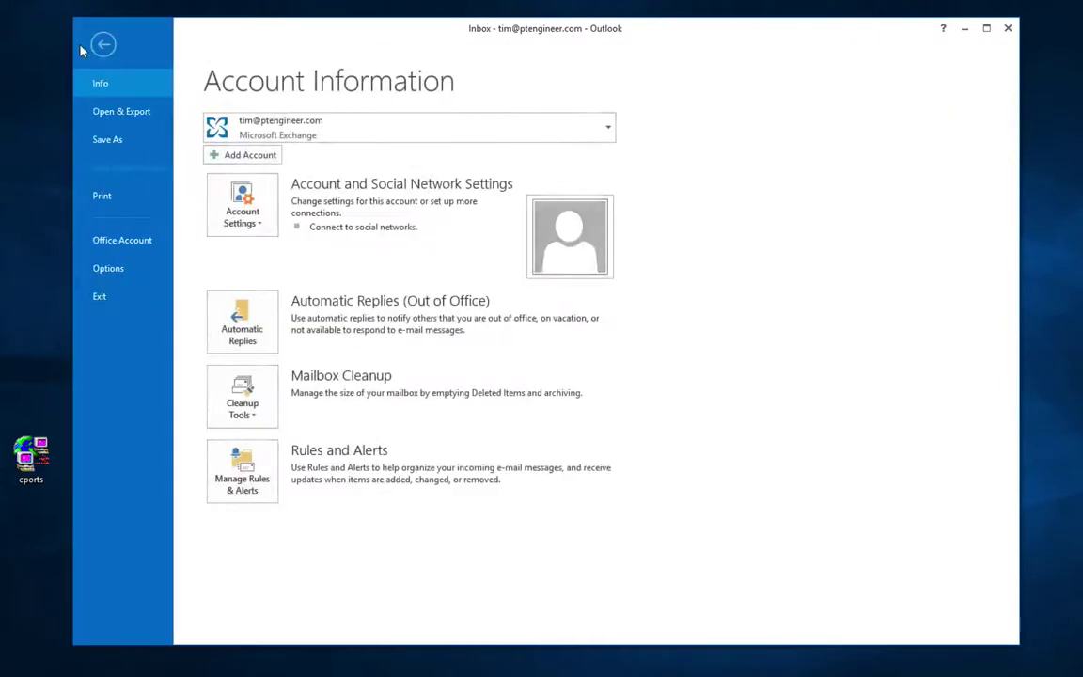
left_click(129, 155)
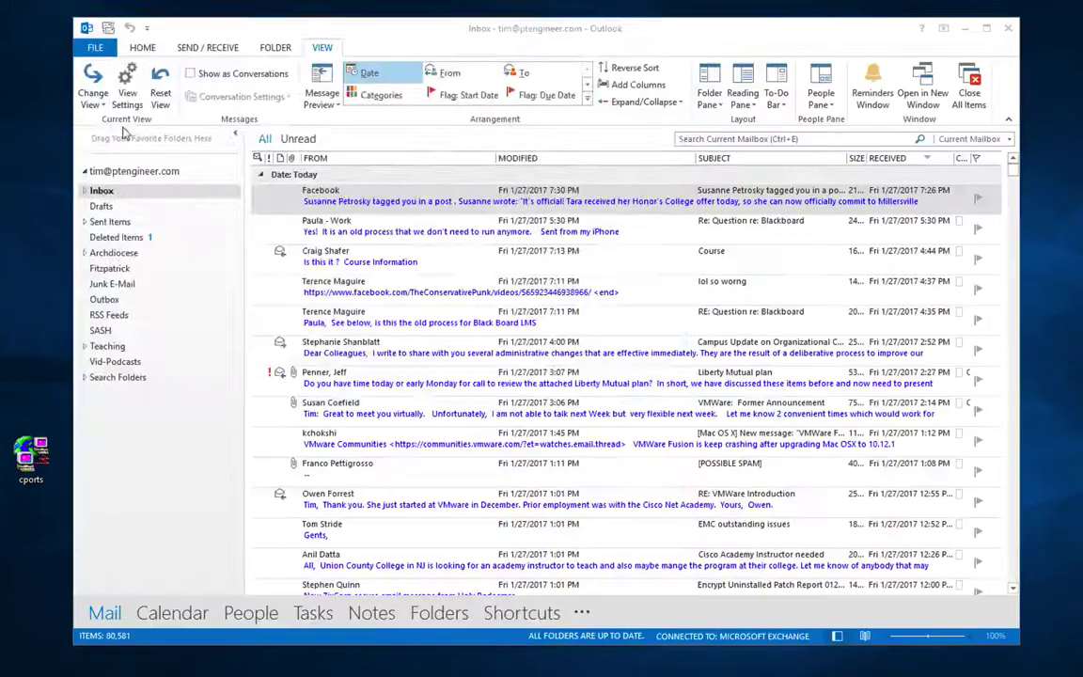
key("Return")
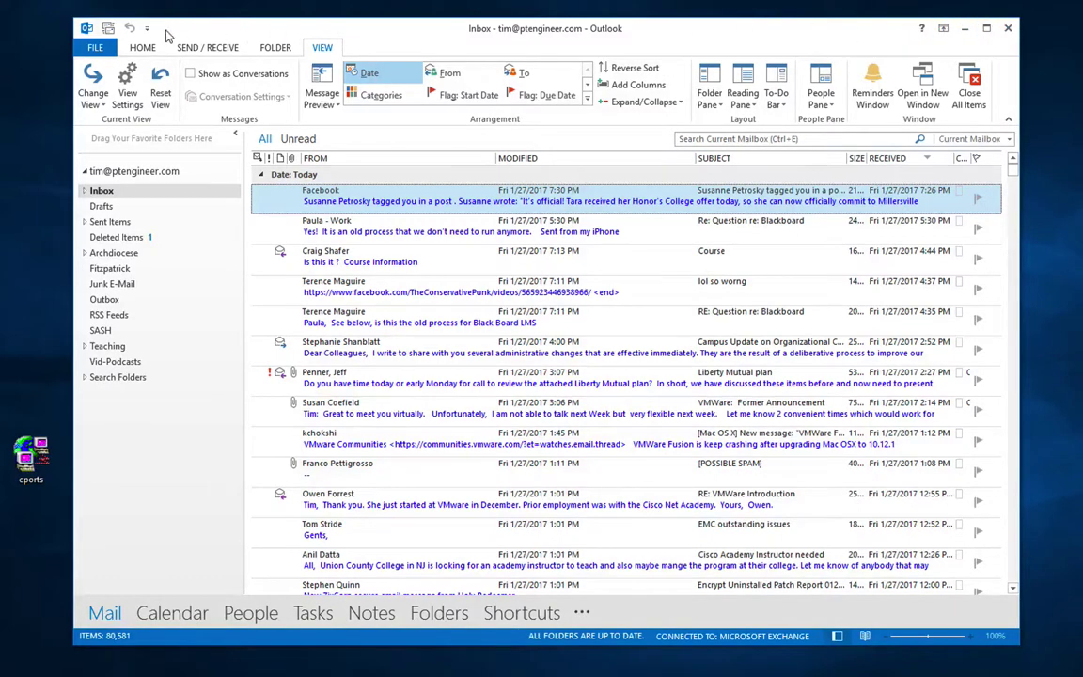
Step: On the Account Information page, try Automatic Replies and dismiss the server-unavailable warning
left_click(97, 48)
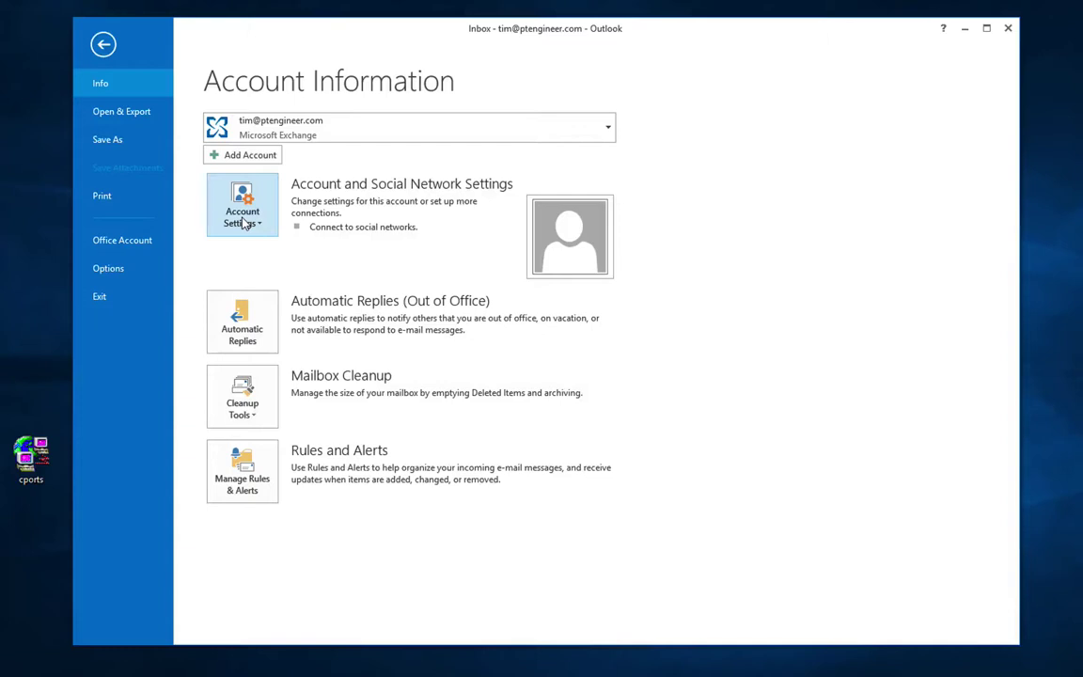
left_click(269, 313)
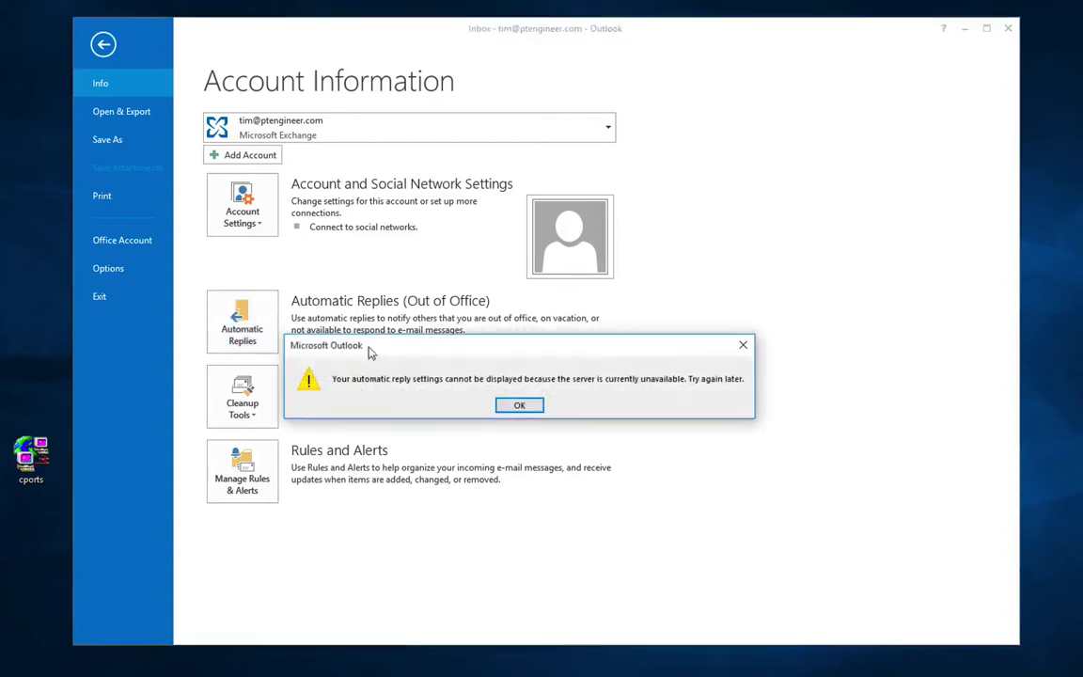
left_click(510, 408)
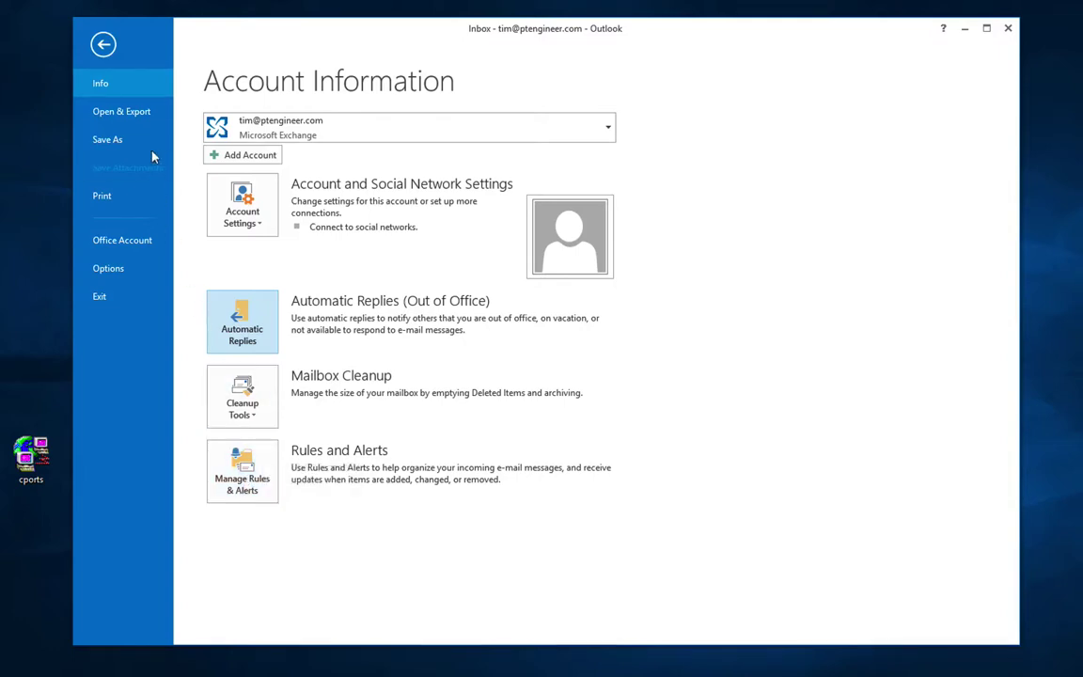
Step: Look at Open & Export, then view the Office Account theme and product page
left_click(132, 117)
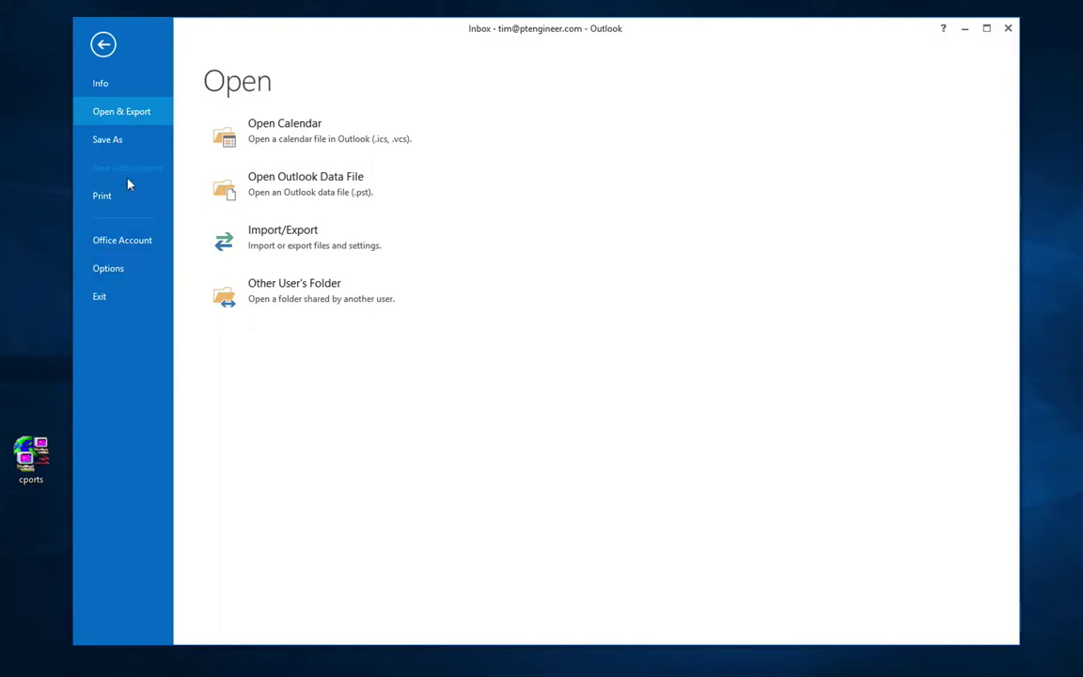
left_click(132, 244)
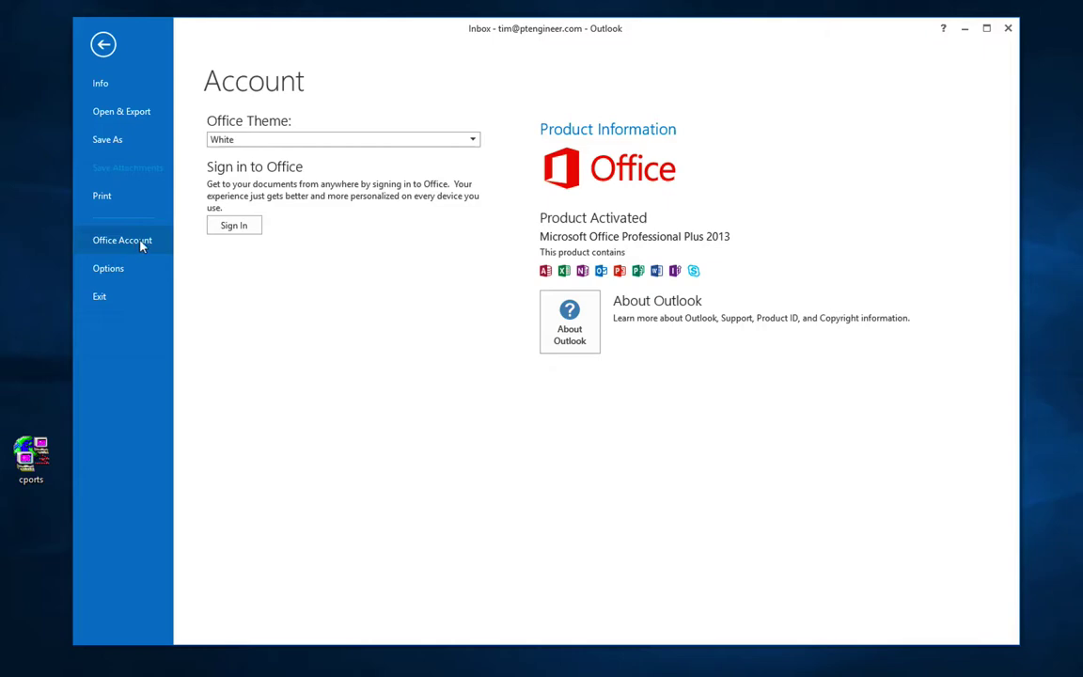
Step: Open Outlook Options, confirm Mail compose format stays HTML, then go to Add-Ins
left_click(115, 271)
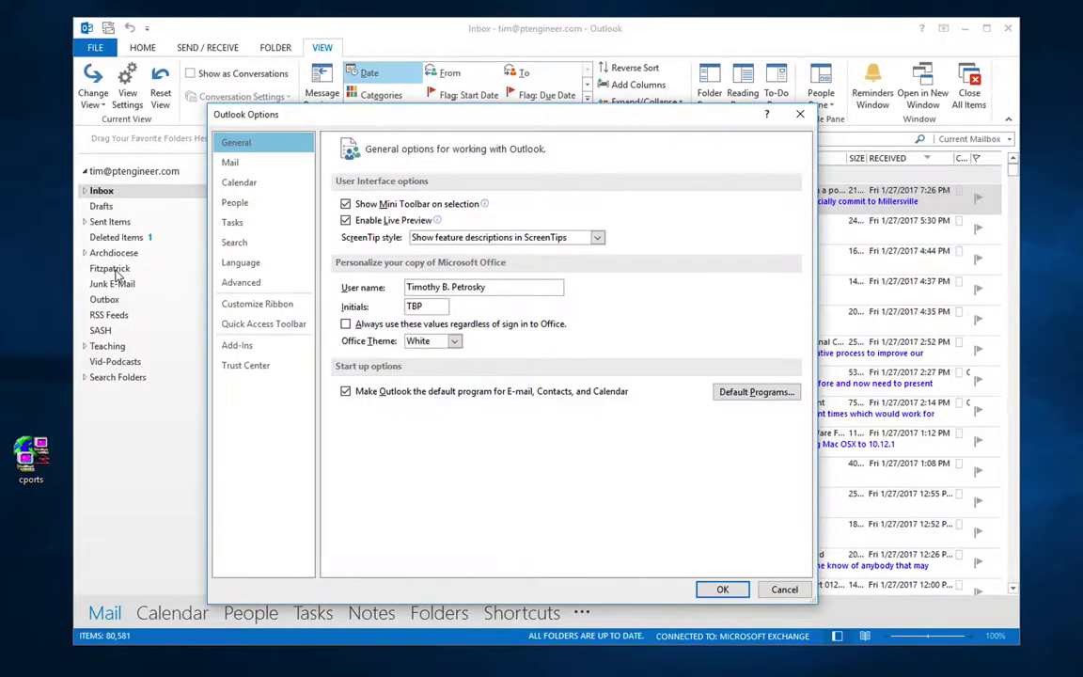
left_click_drag(512, 119, 509, 73)
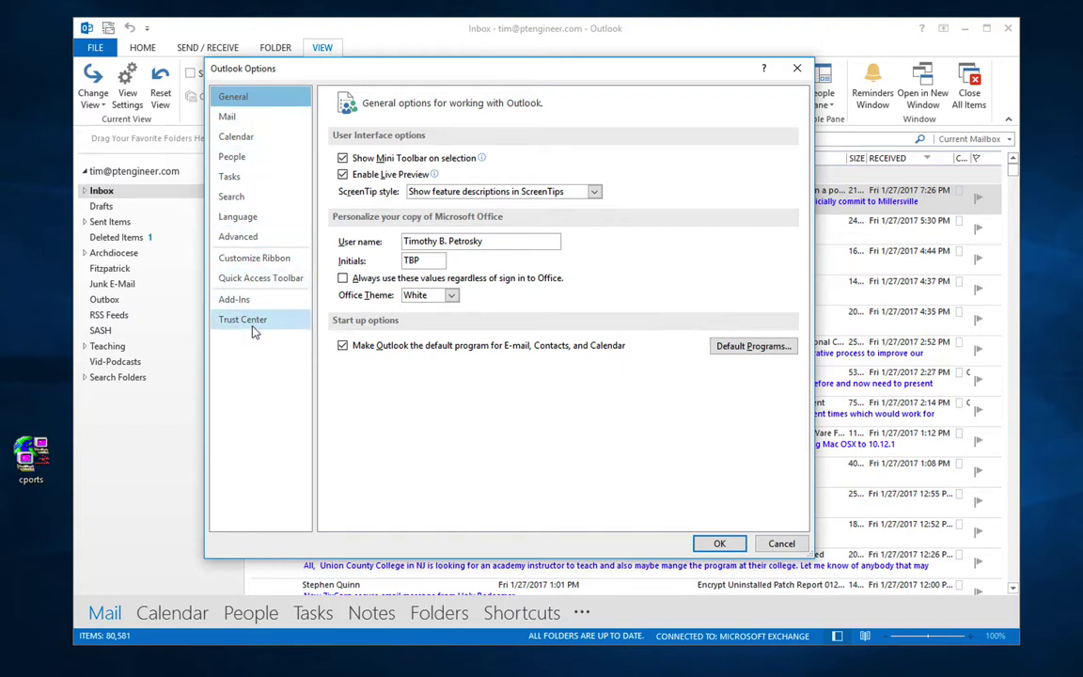
left_click(274, 117)
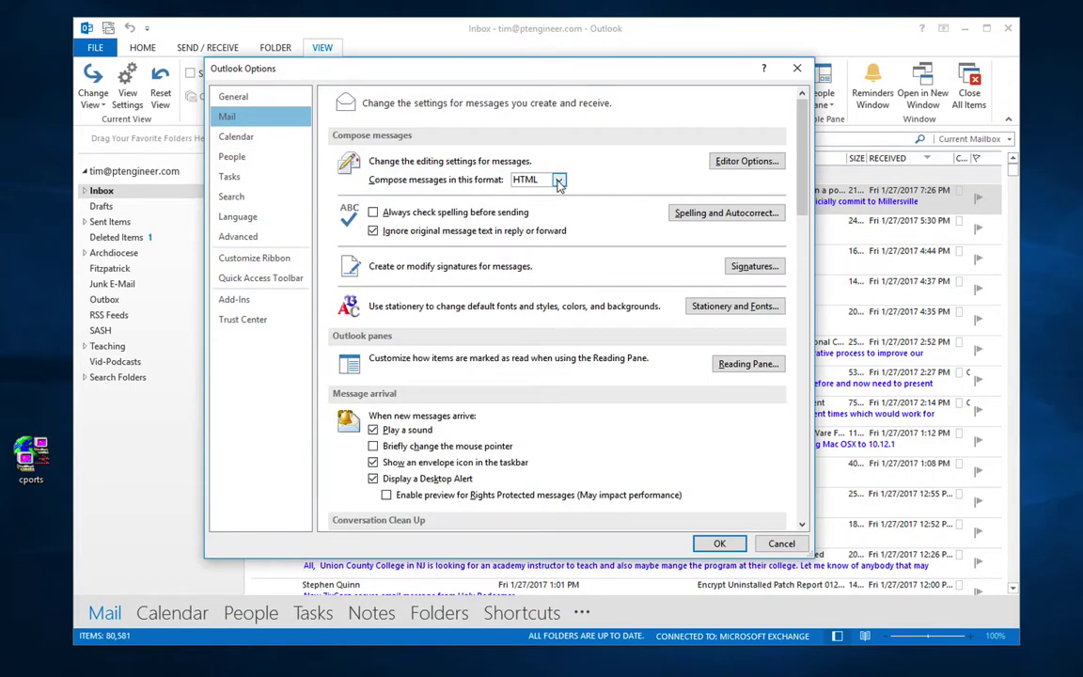
left_click(559, 181)
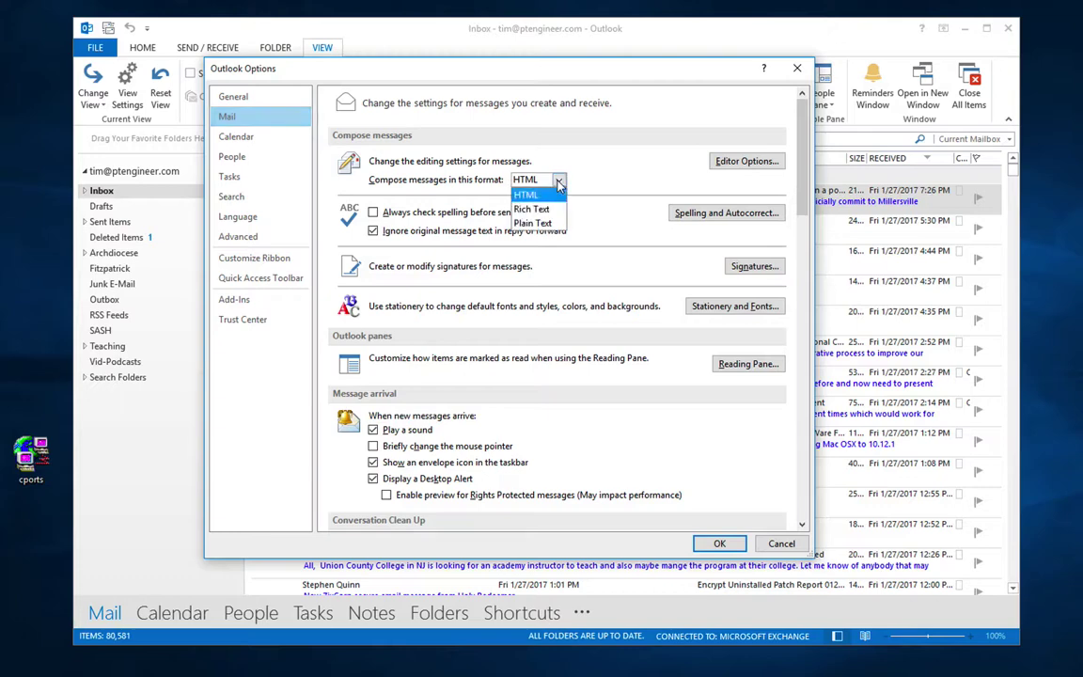
left_click(605, 183)
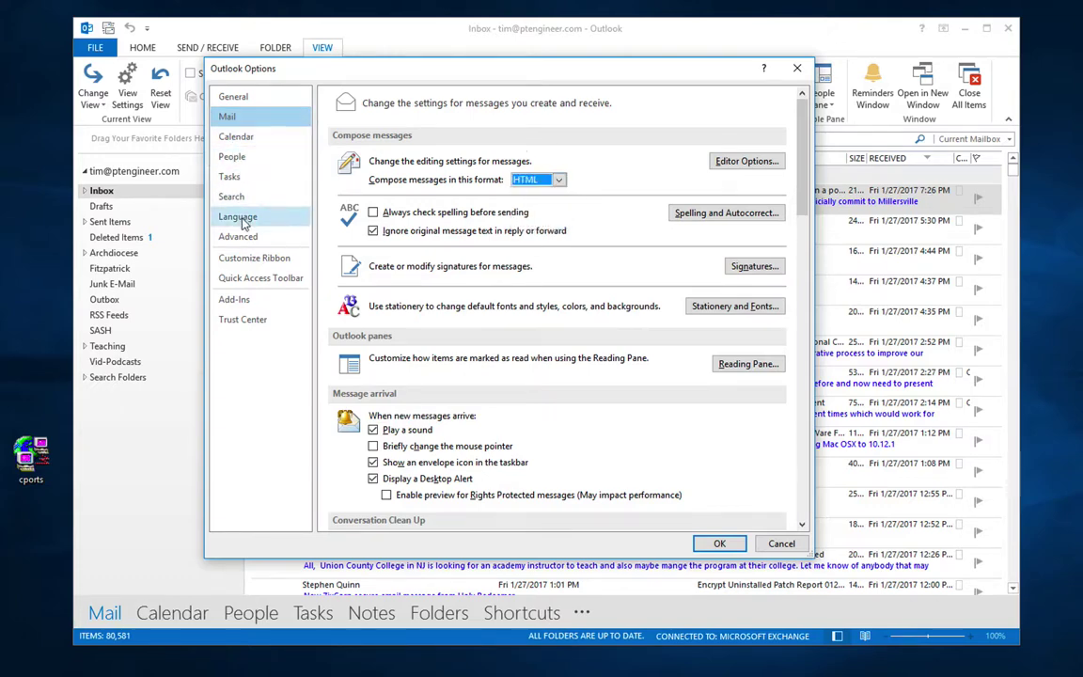
left_click(249, 305)
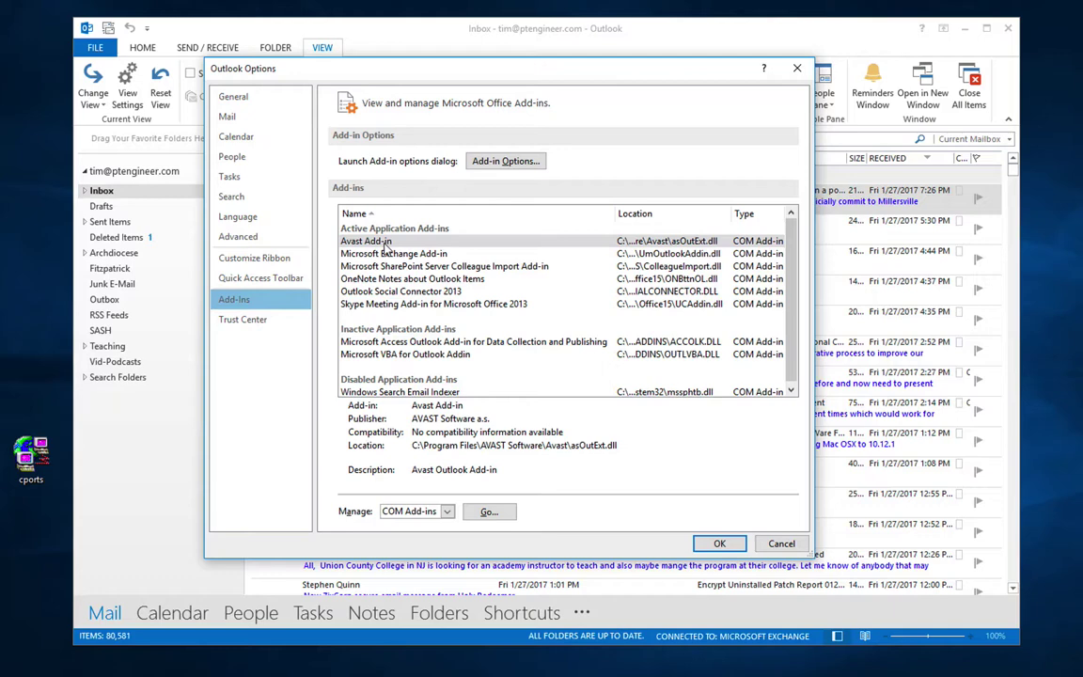
Step: Set Manage to Disabled Items, review the disabled add-ins list, and close it
left_click(441, 512)
left_click(423, 543)
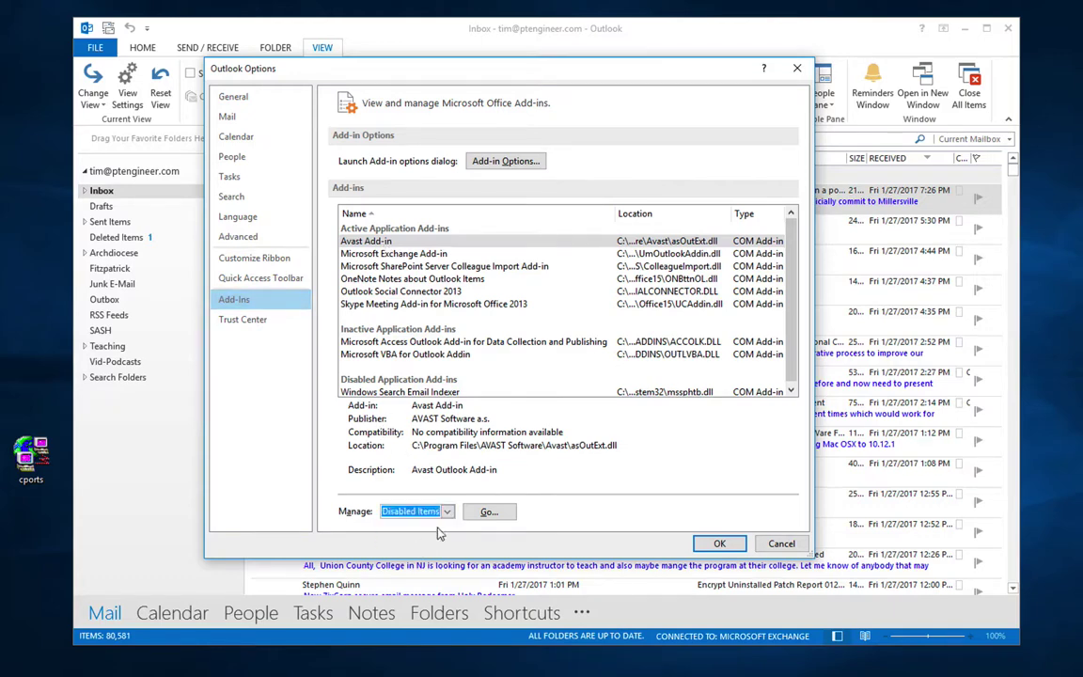
left_click(489, 512)
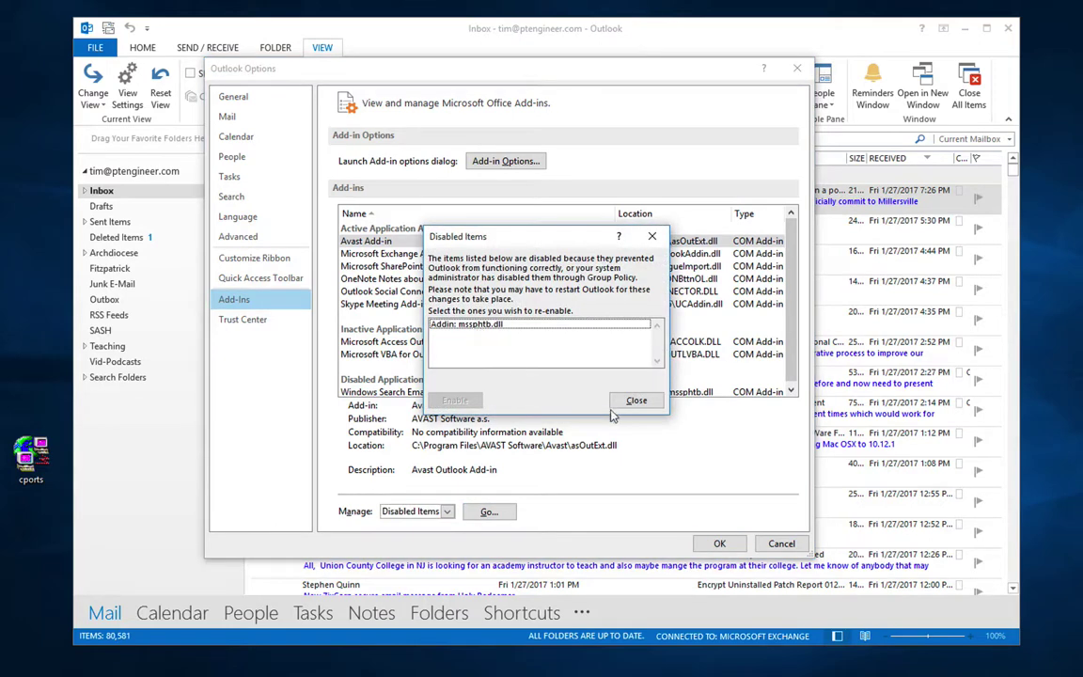
left_click(636, 399)
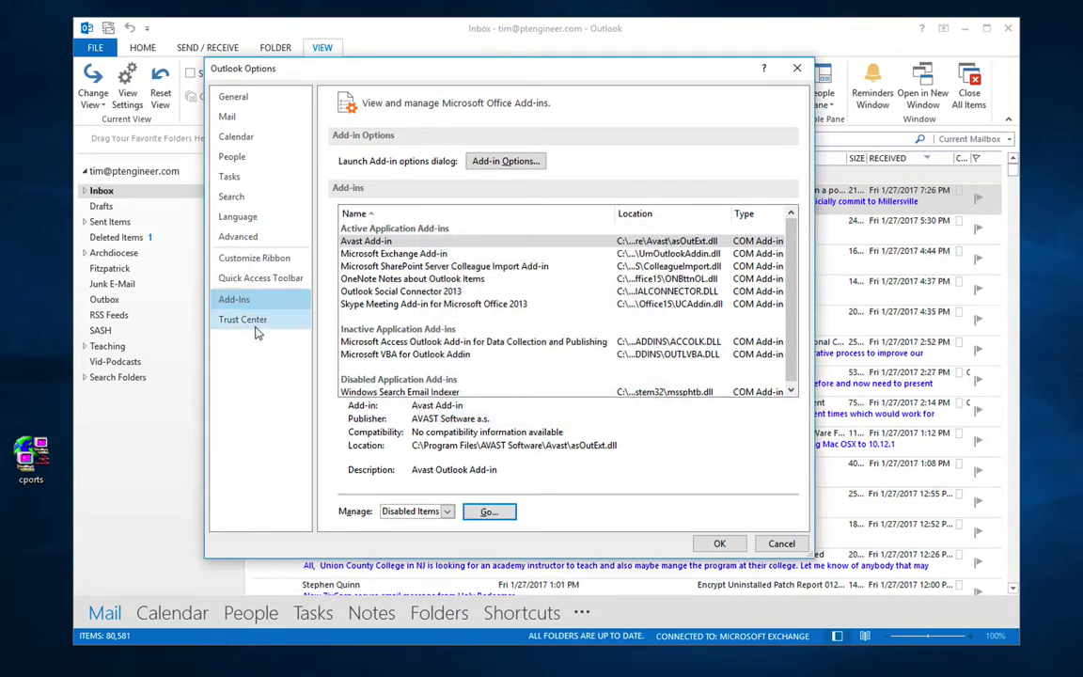
Step: Review the Trust Center settings without changes, then cancel the Options dialog
left_click(246, 320)
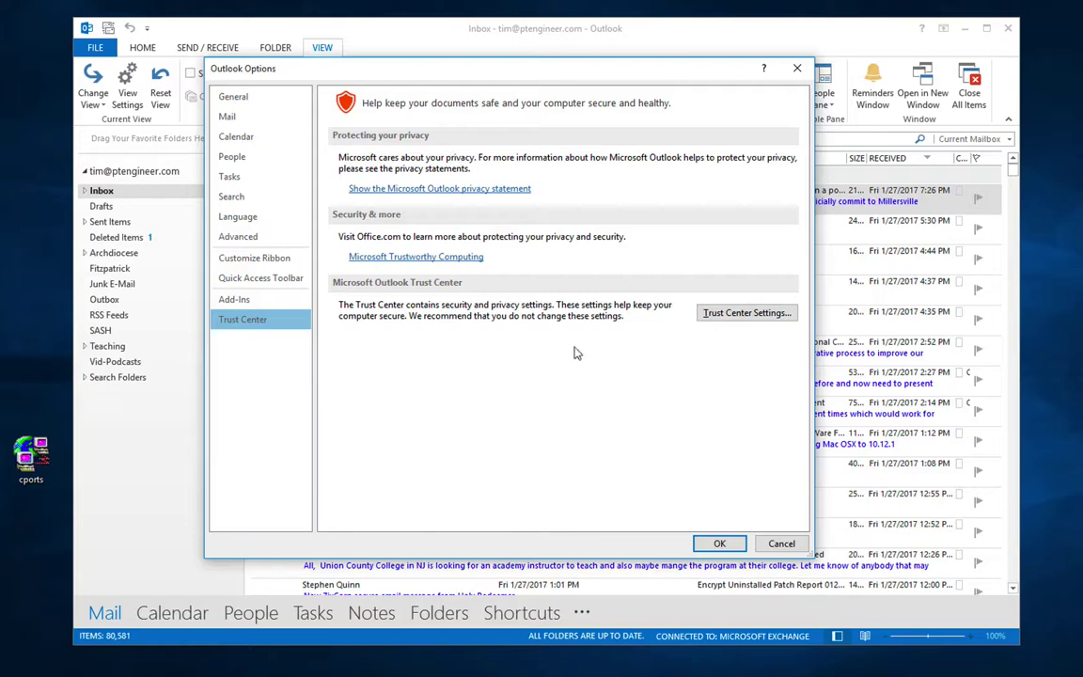
left_click(747, 314)
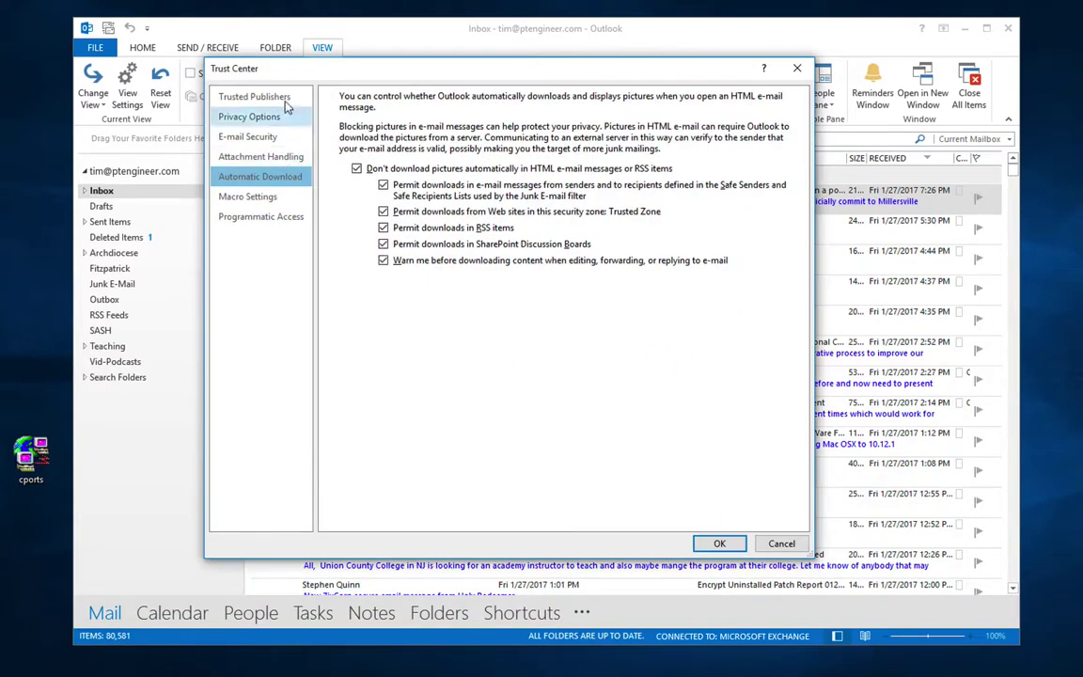
left_click(796, 69)
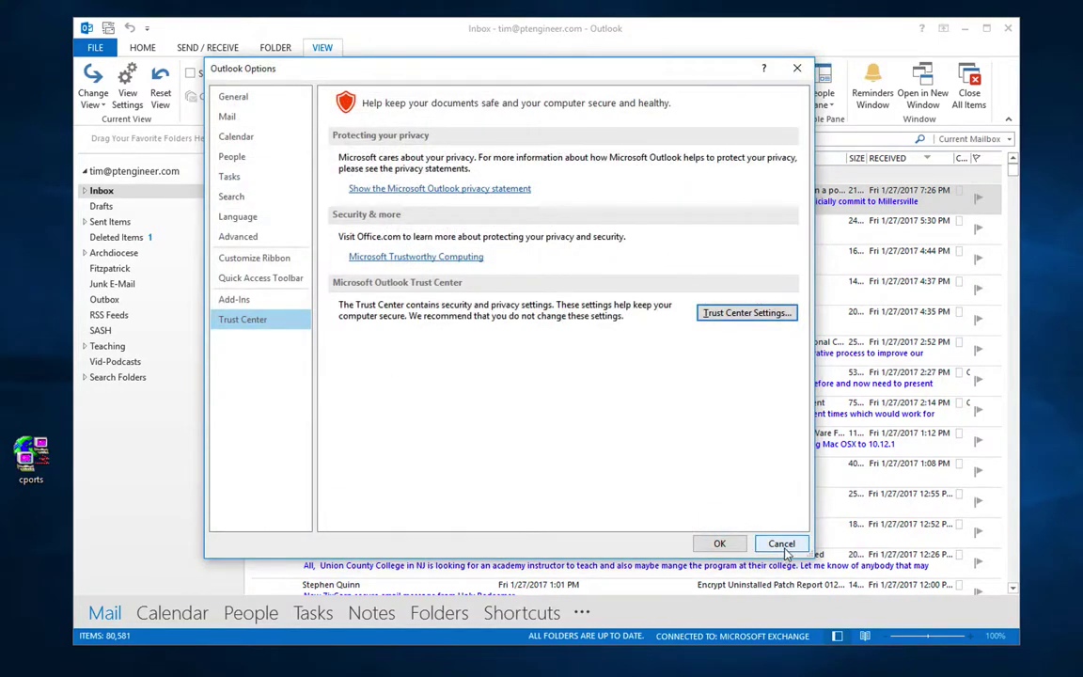
left_click(782, 544)
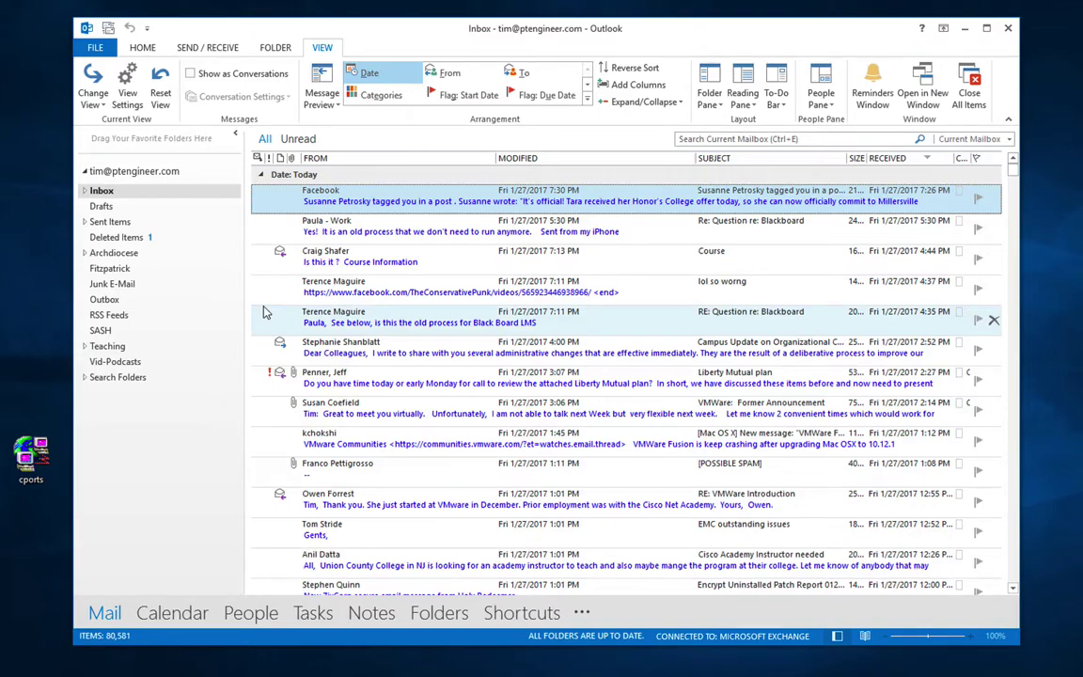
left_click(94, 51)
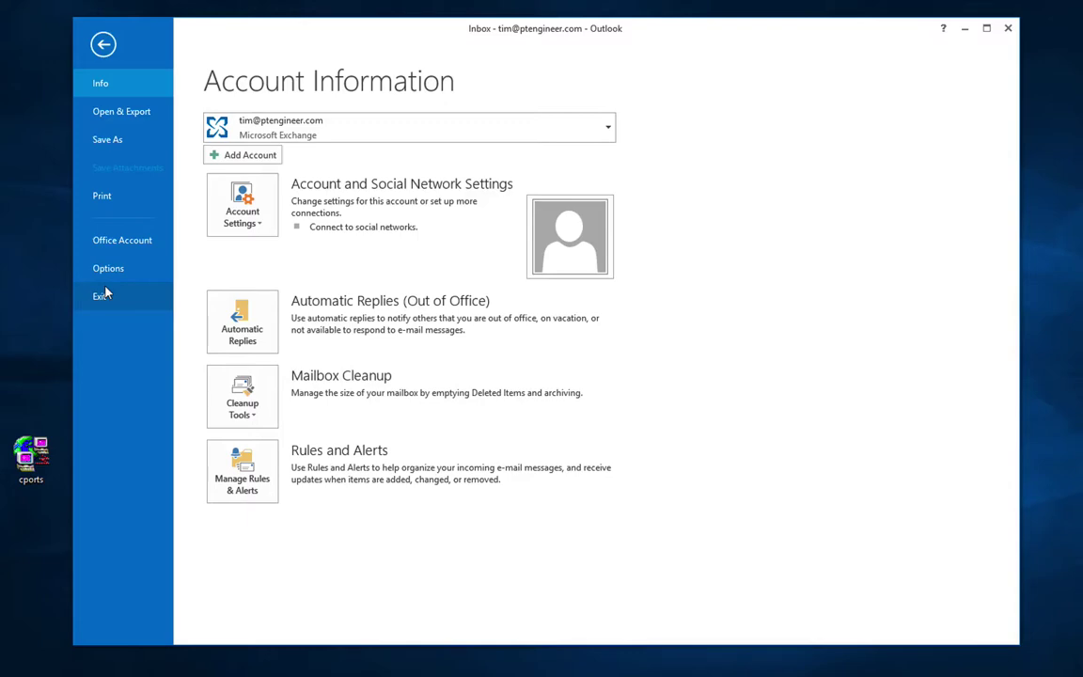
left_click(103, 44)
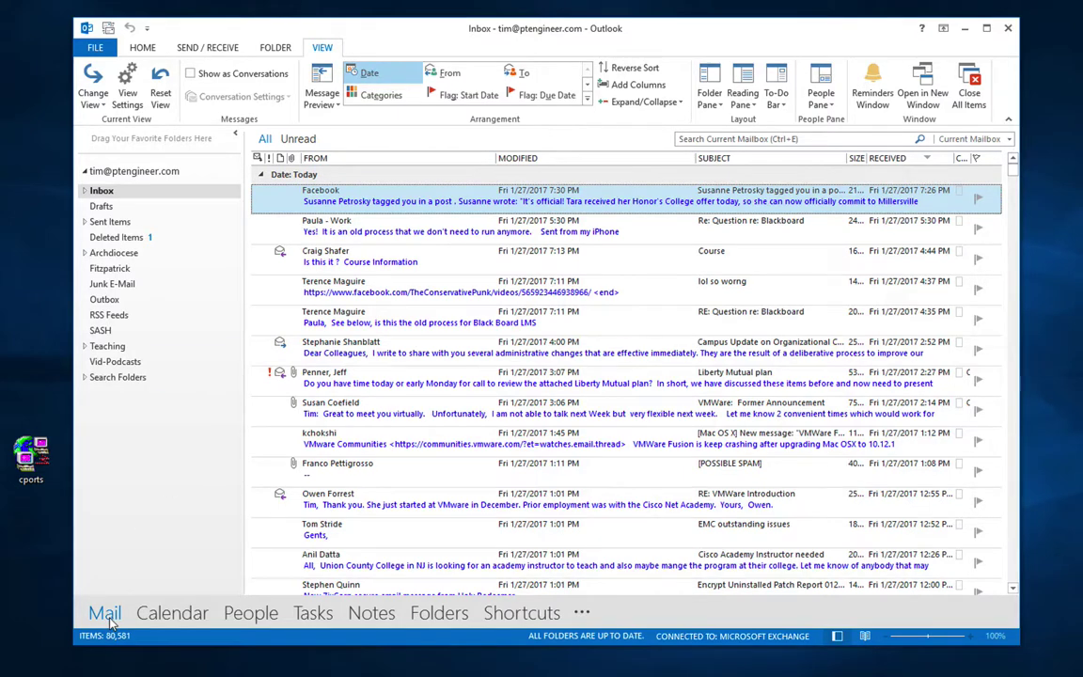
Step: Expand the account and Inbox to list mm, wo, wo-confirmed and wo-recorded, then open Inbox
left_click(84, 172)
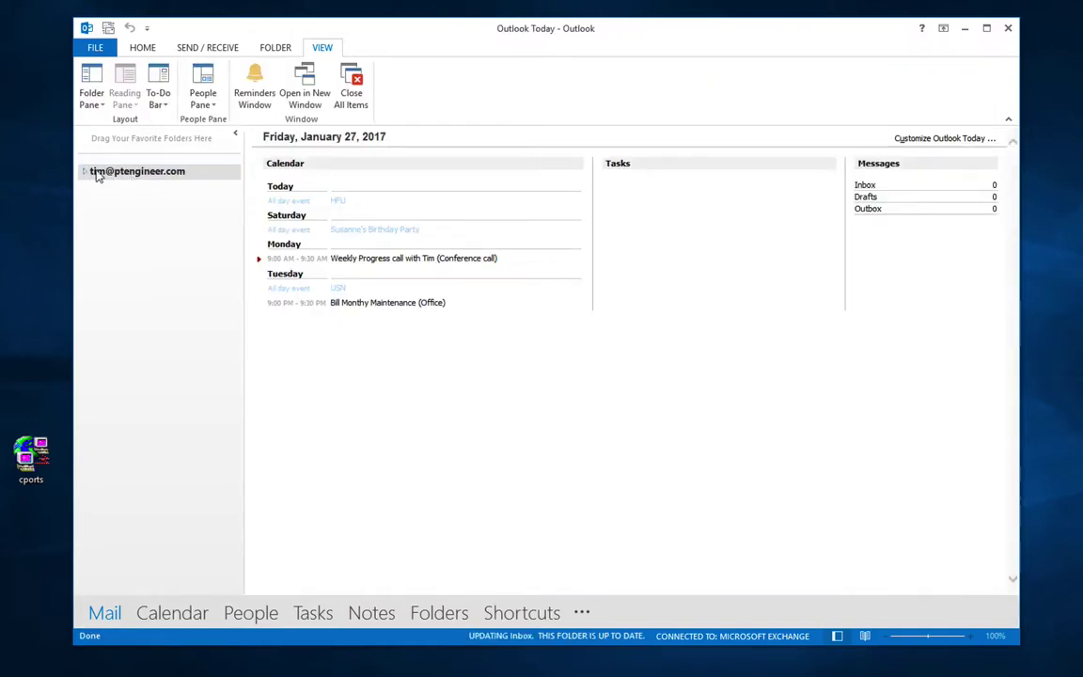
left_click(85, 172)
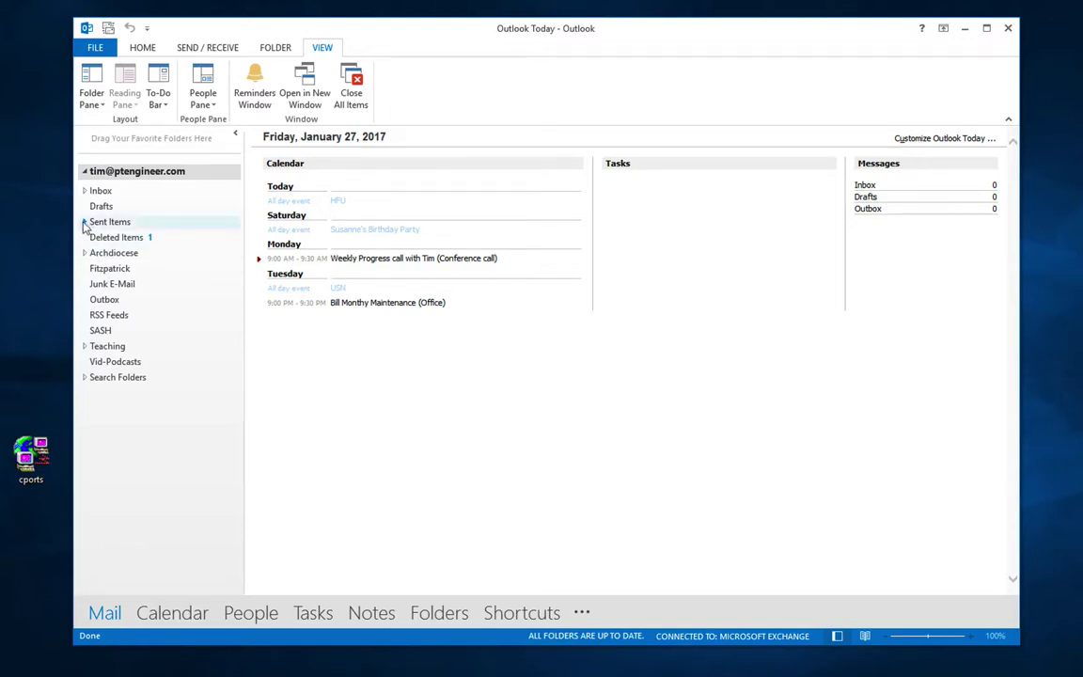
left_click(84, 191)
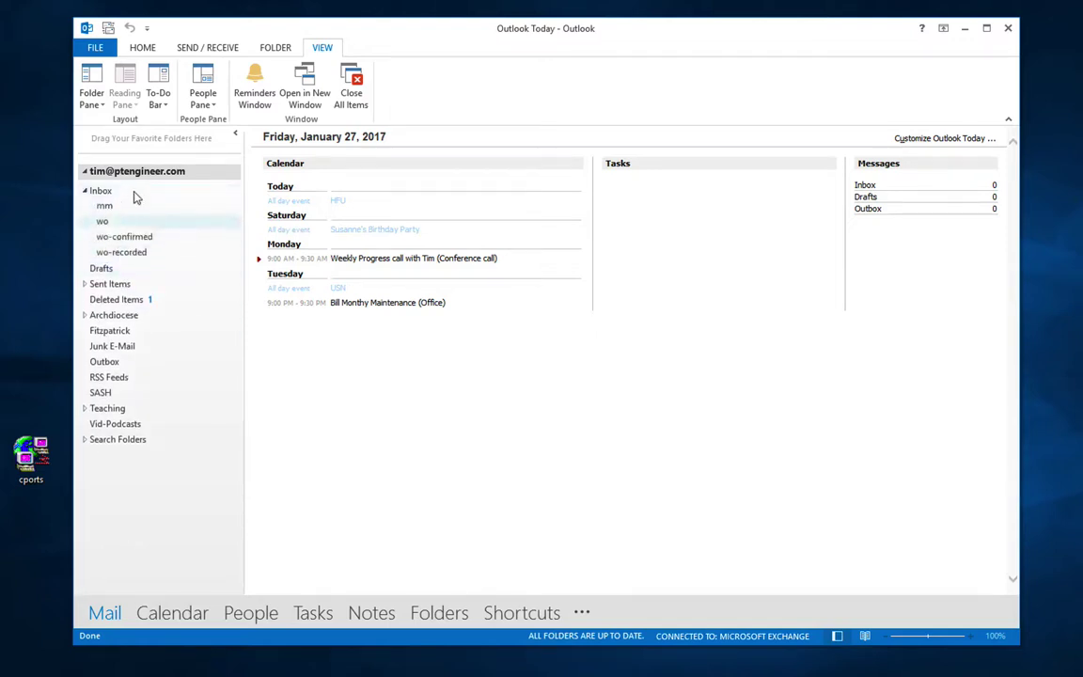
left_click(85, 191)
left_click(85, 191)
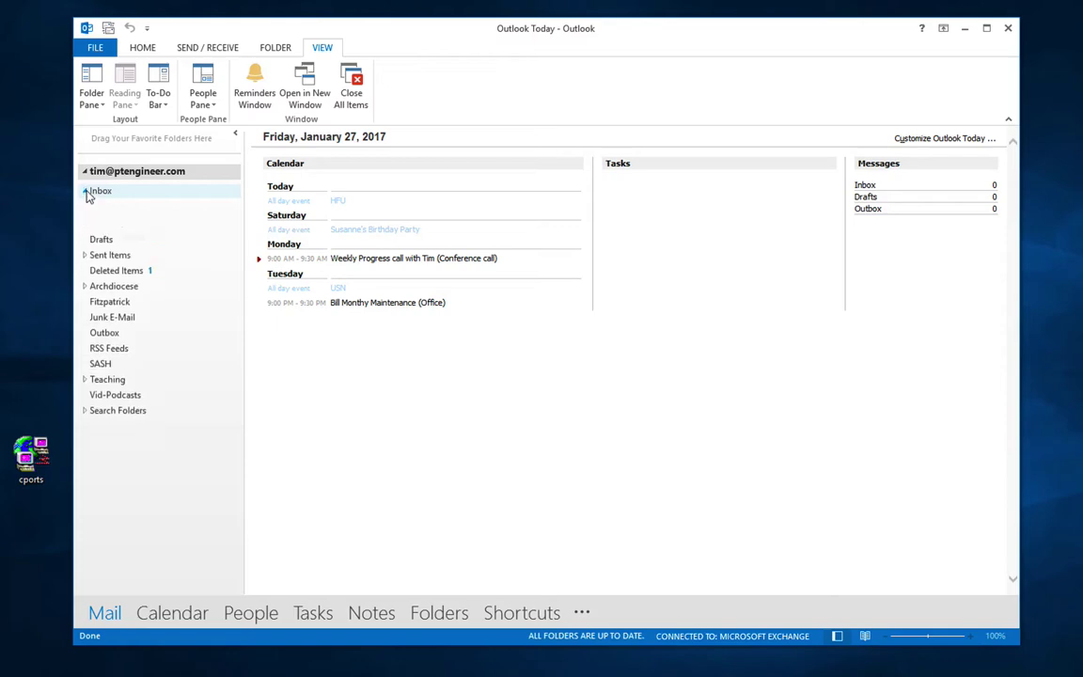
left_click(98, 192)
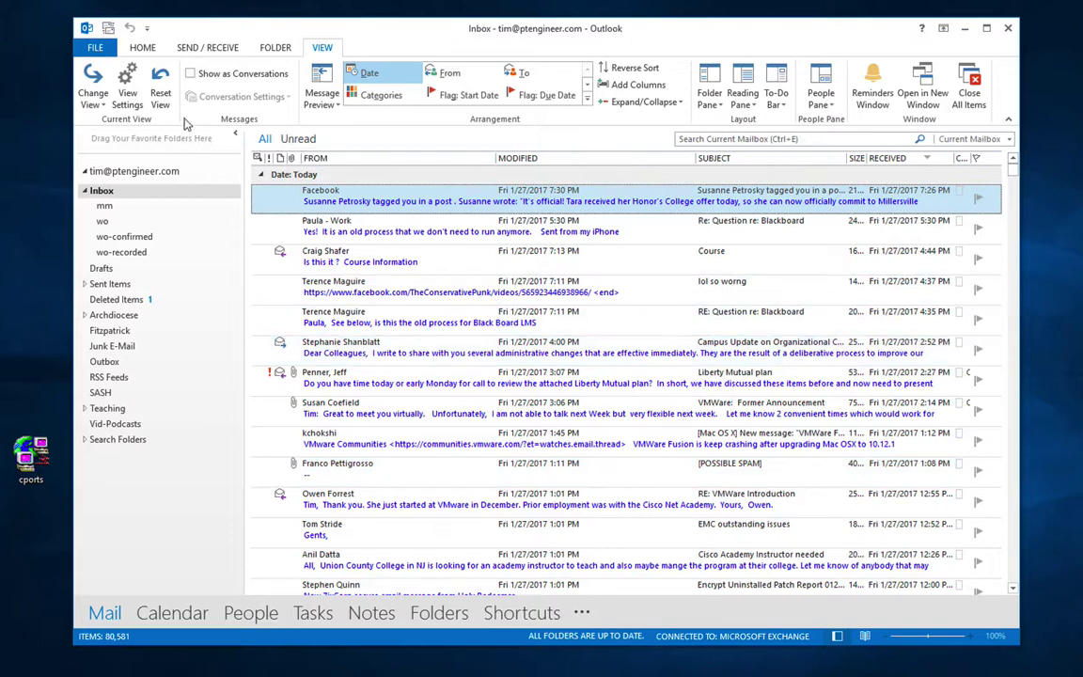
Step: Create a new folder named 'holyfamliy' under Inbox from the Folder tab
left_click(275, 48)
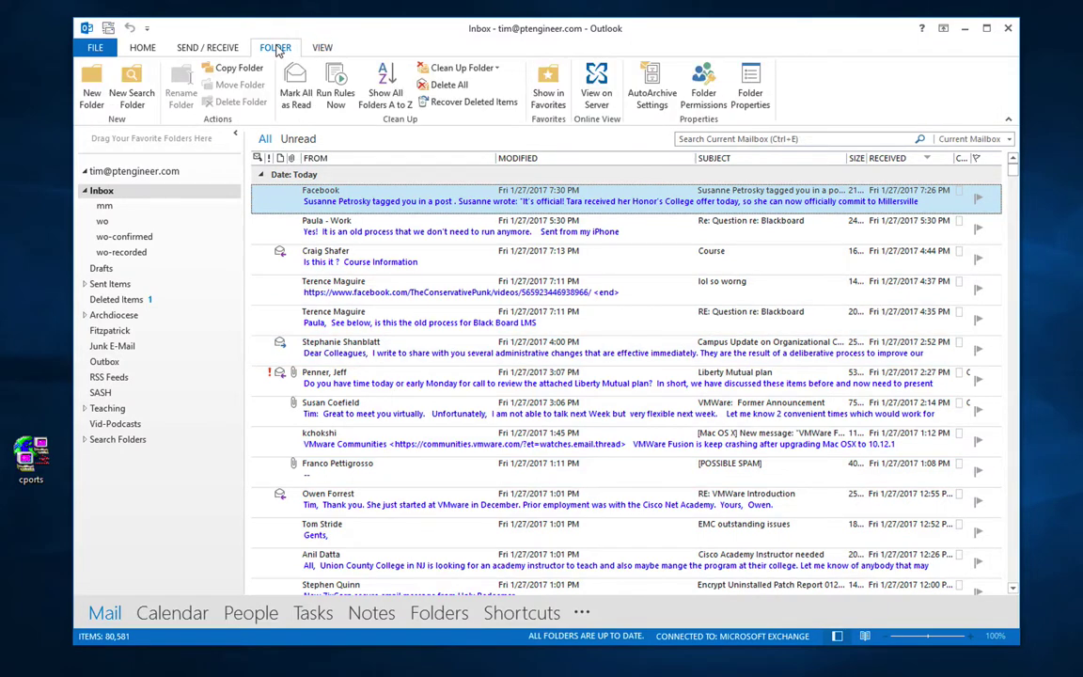
left_click(92, 87)
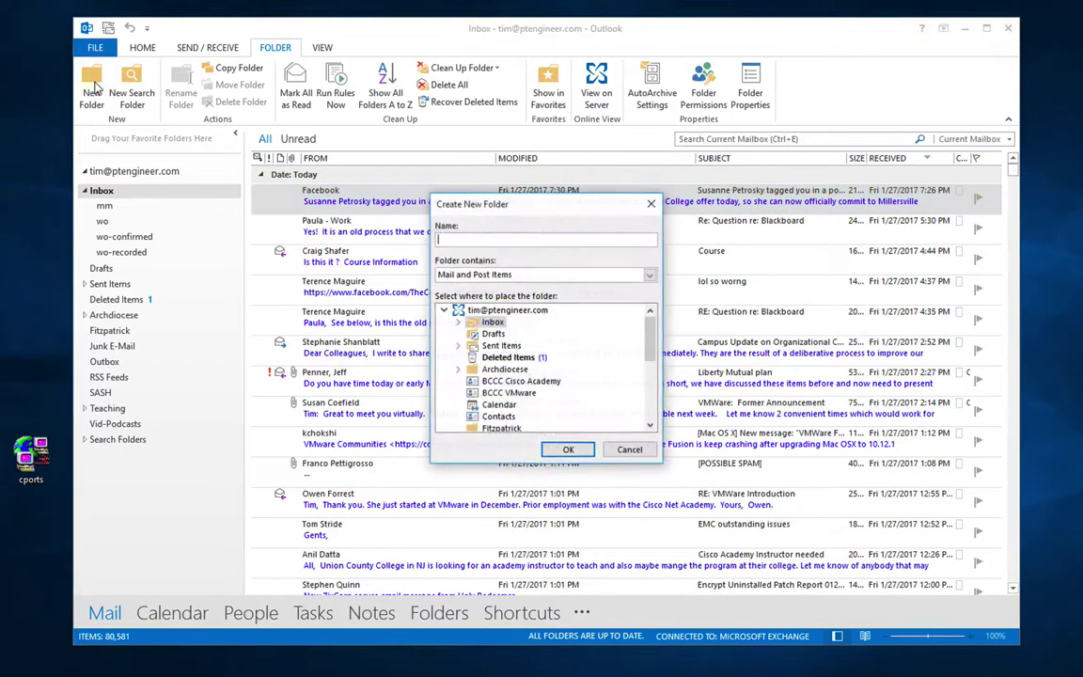
type("ho")
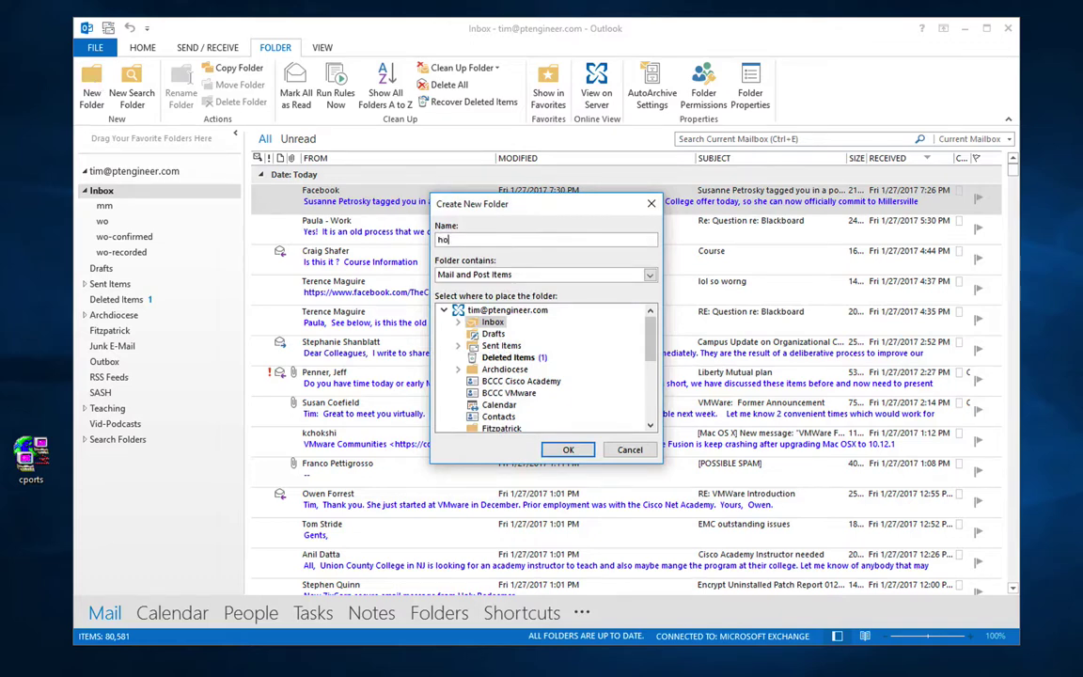
type("lyfamliy")
left_click(574, 451)
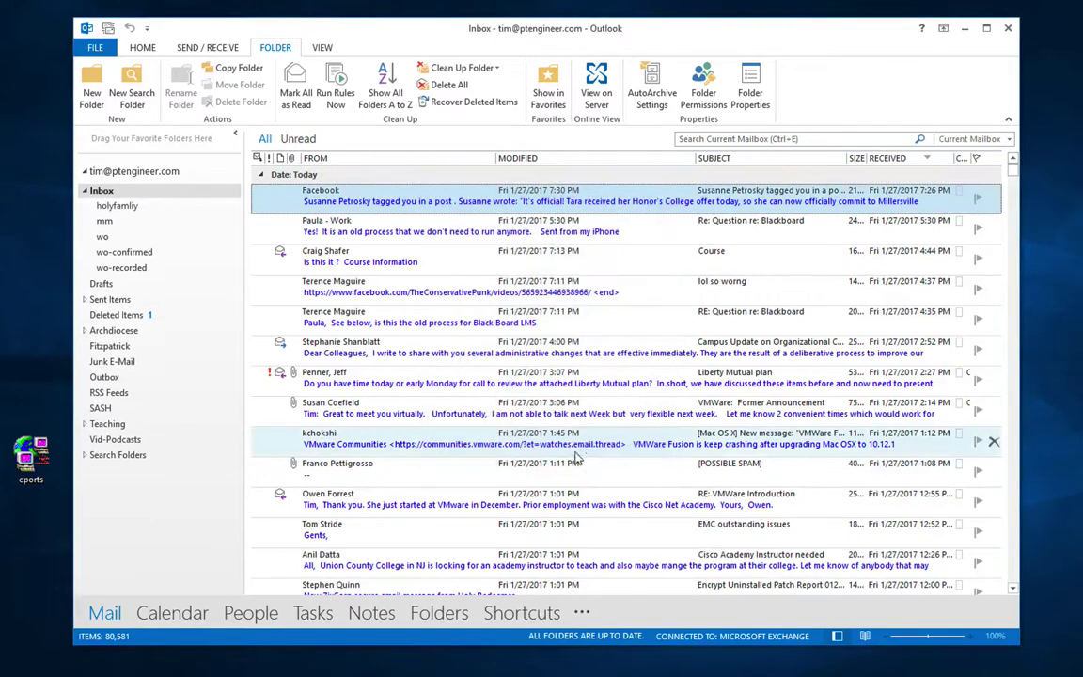
Step: Look into the empty holyfamliy folder, cancel deleting it, and return to the 80,581-message Inbox
left_click(130, 209)
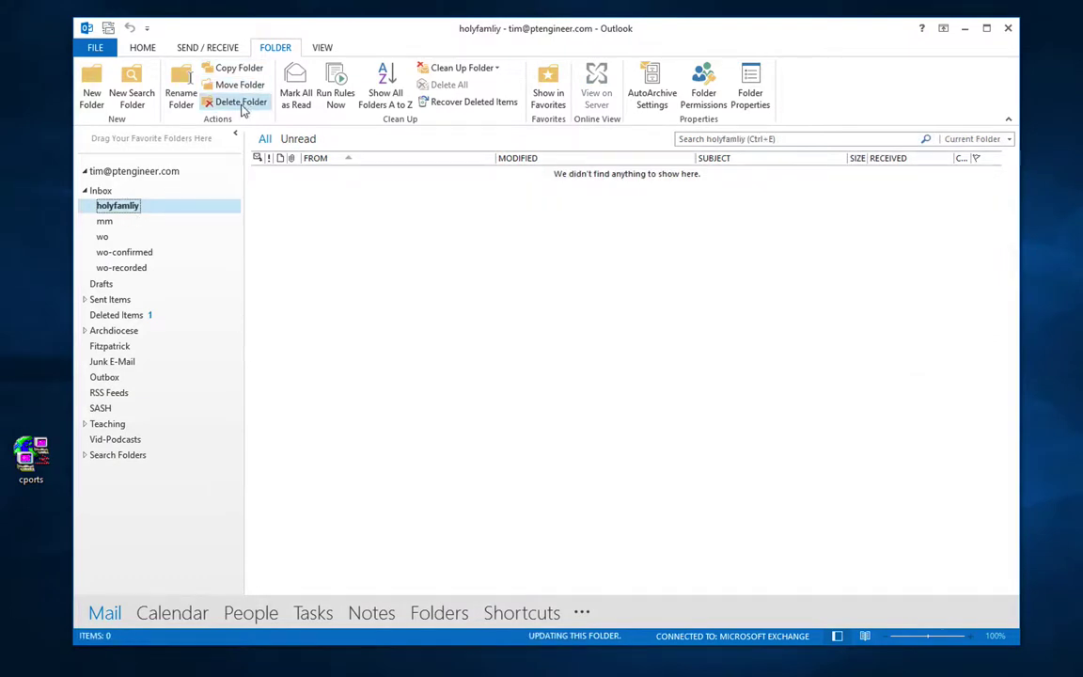
left_click(239, 103)
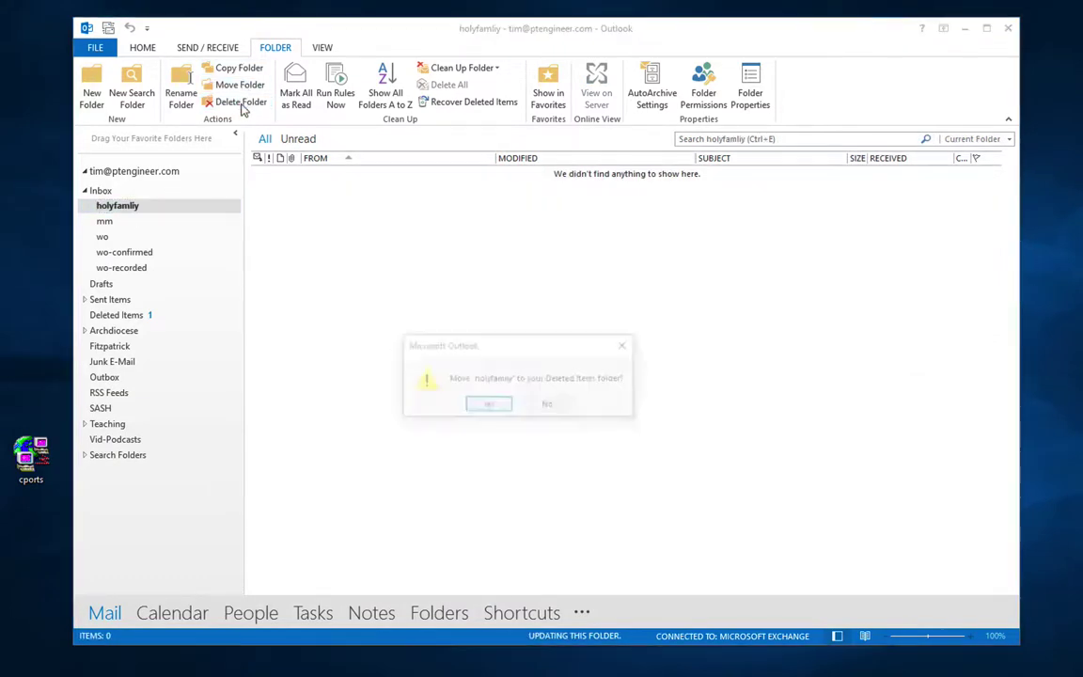
left_click(552, 406)
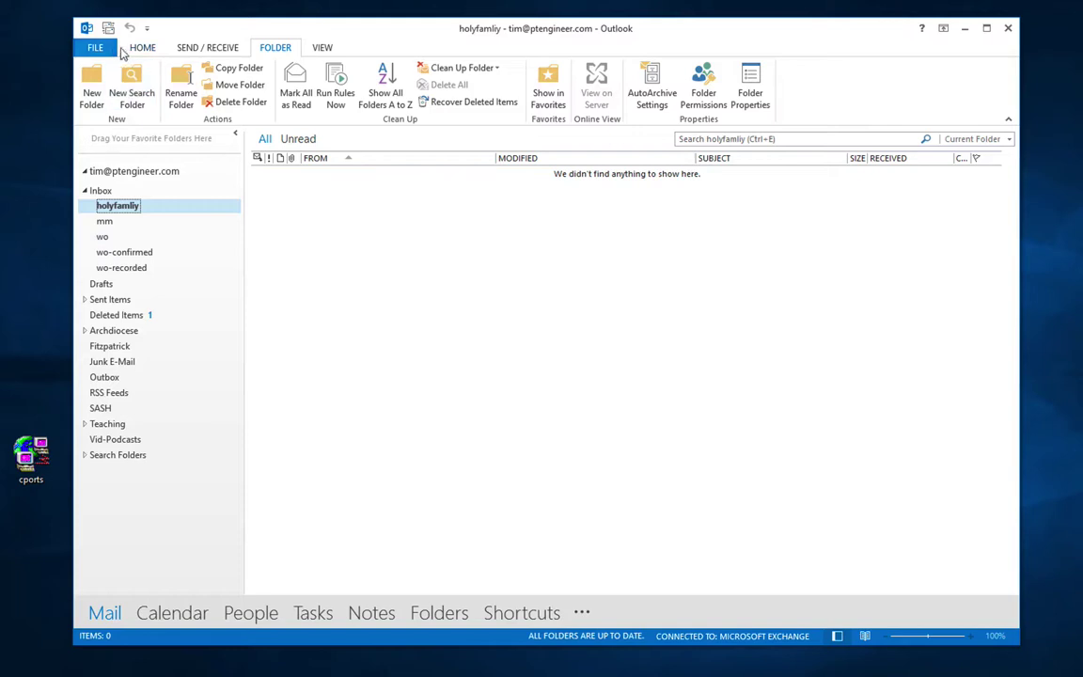
left_click(139, 47)
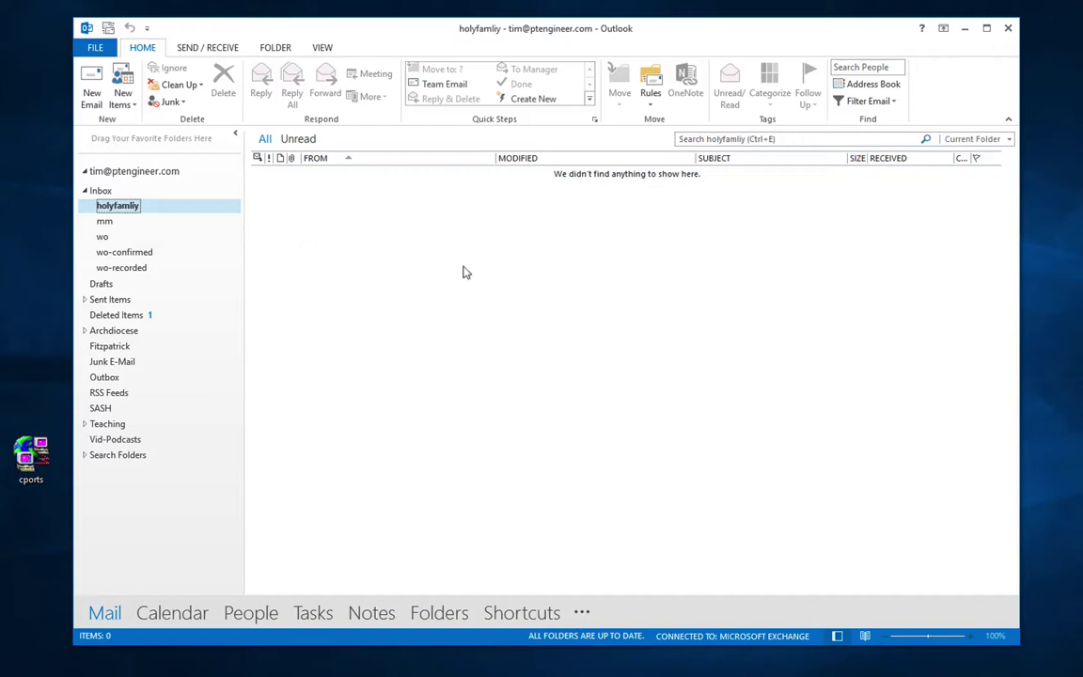
left_click(102, 191)
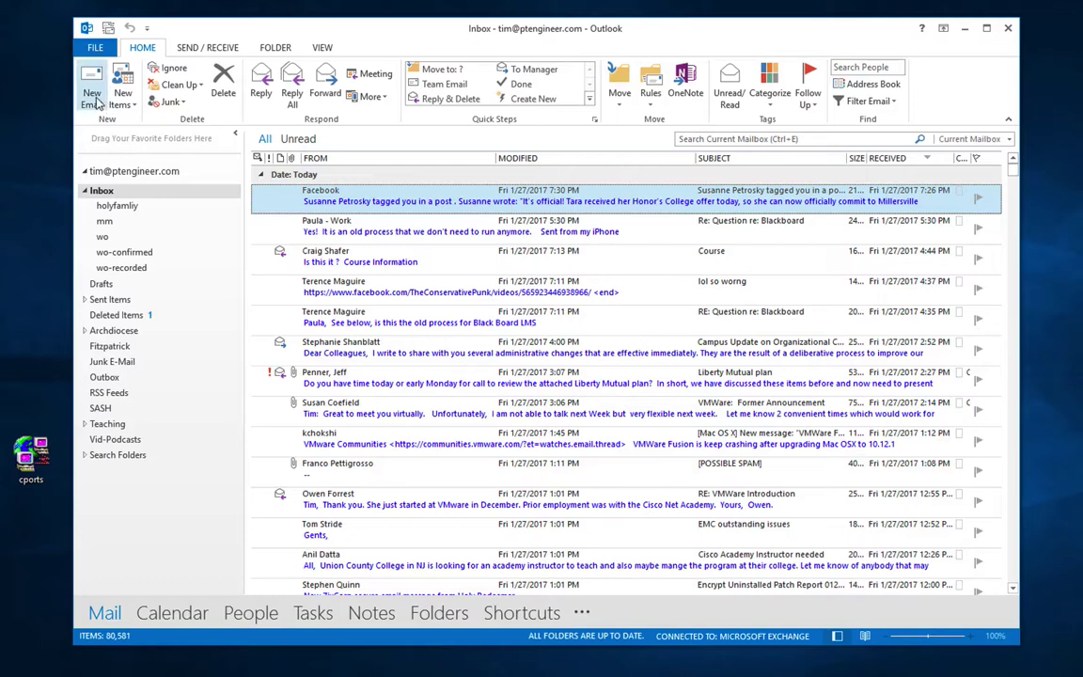
Step: Open Customize the Ribbon settings and select the Home (Mail) tab entry
right_click(212, 115)
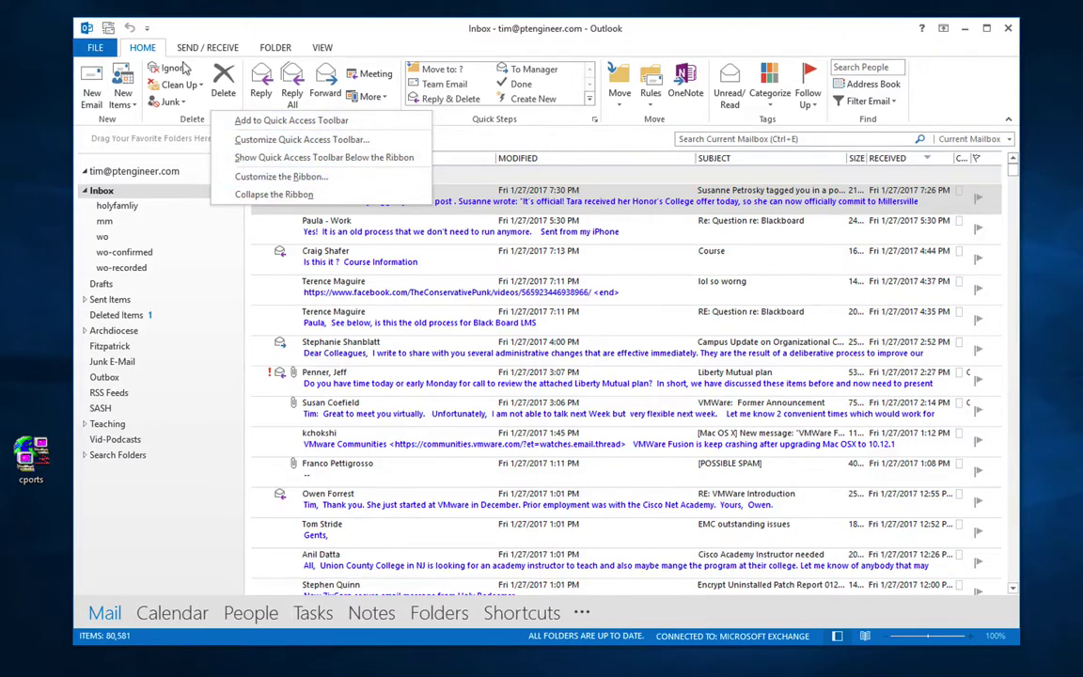
left_click(252, 176)
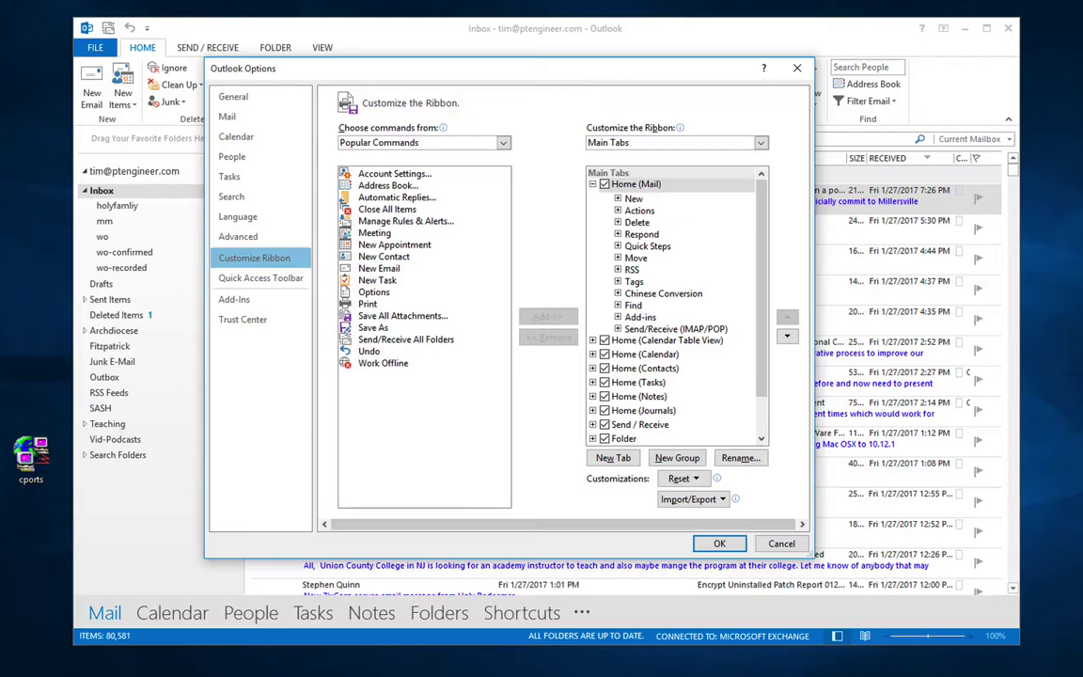
left_click_drag(525, 73, 553, 151)
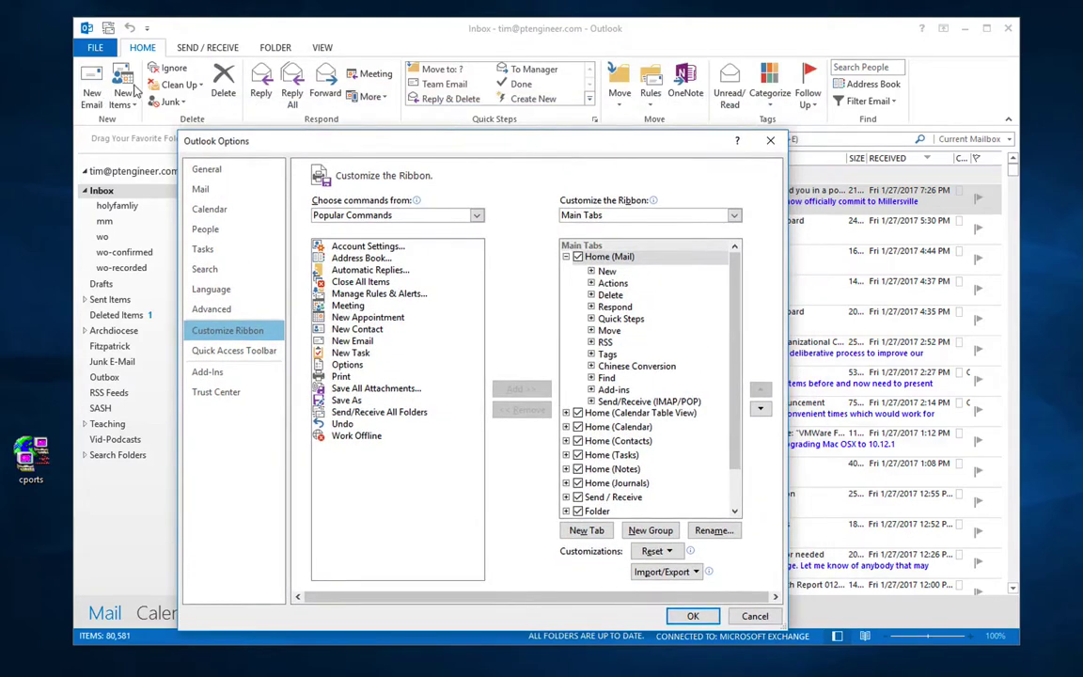
left_click(590, 271)
left_click(590, 272)
left_click(606, 271)
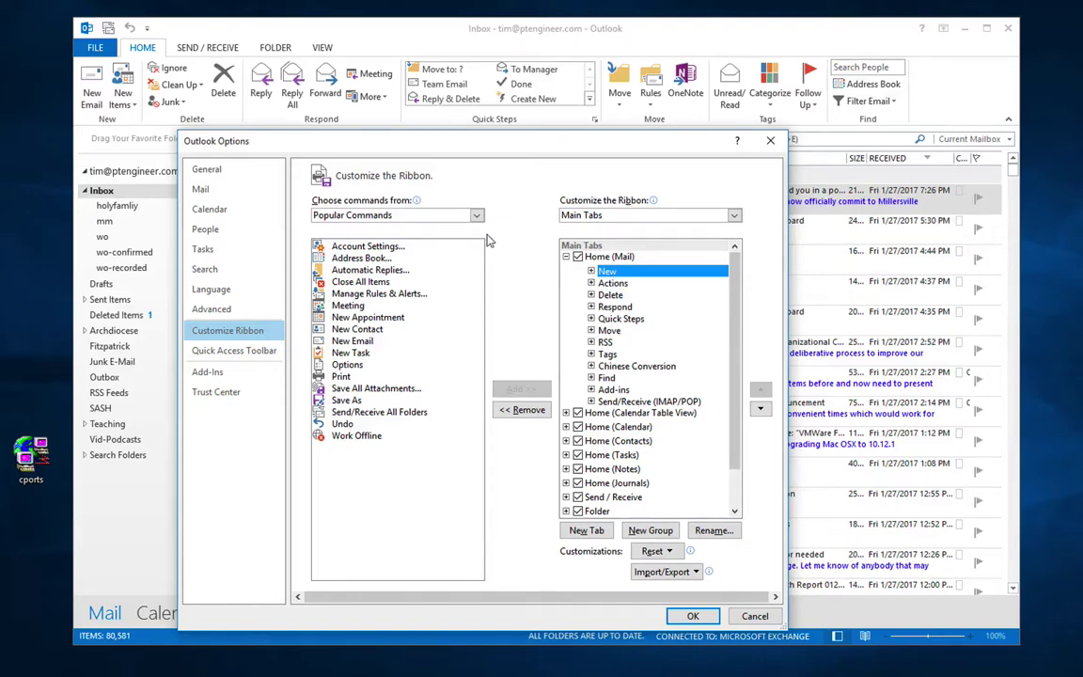
left_click(592, 271)
left_click(631, 284)
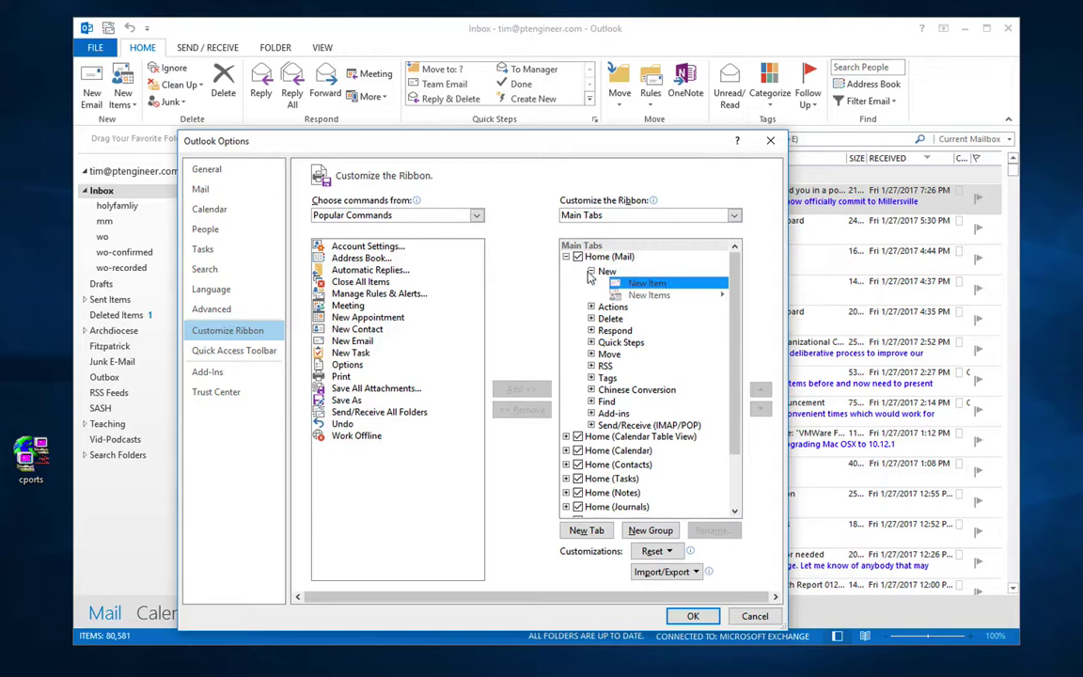
left_click(591, 272)
left_click(606, 257)
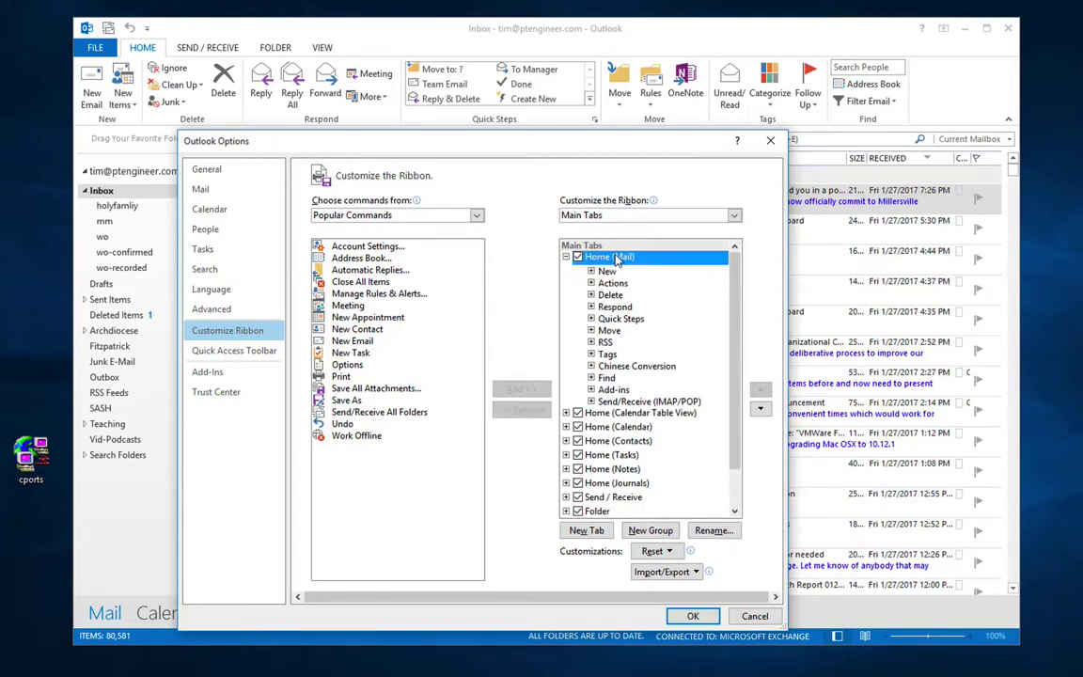
Step: Add a new custom group under Home (Mail) and rename it to the user's first name
left_click(651, 531)
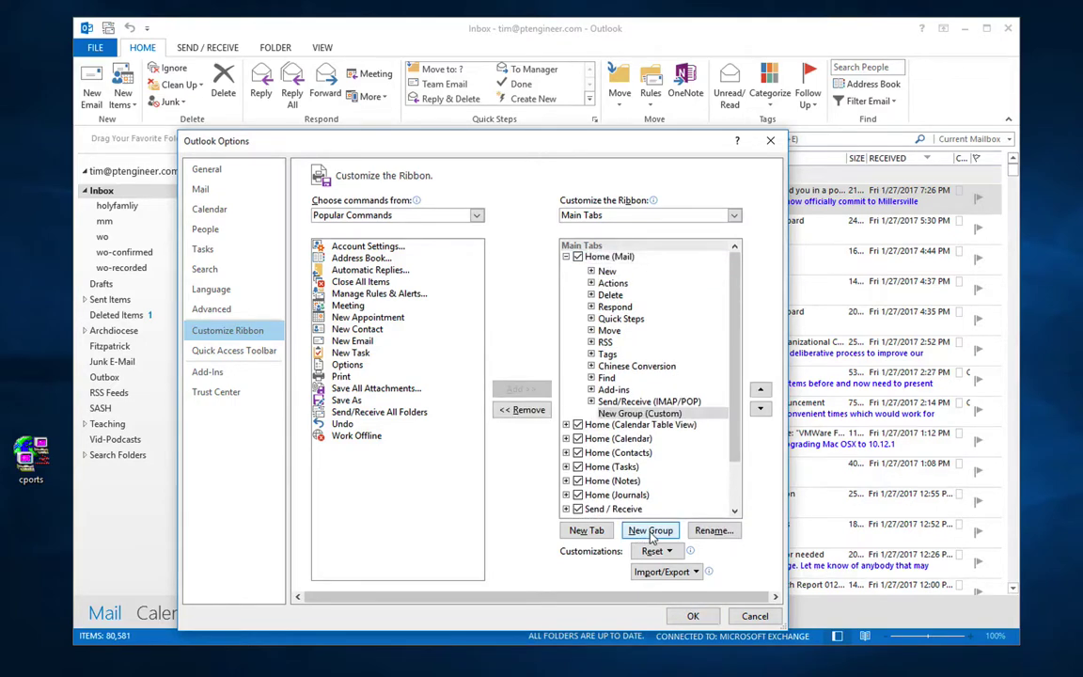
left_click(643, 415)
right_click(653, 416)
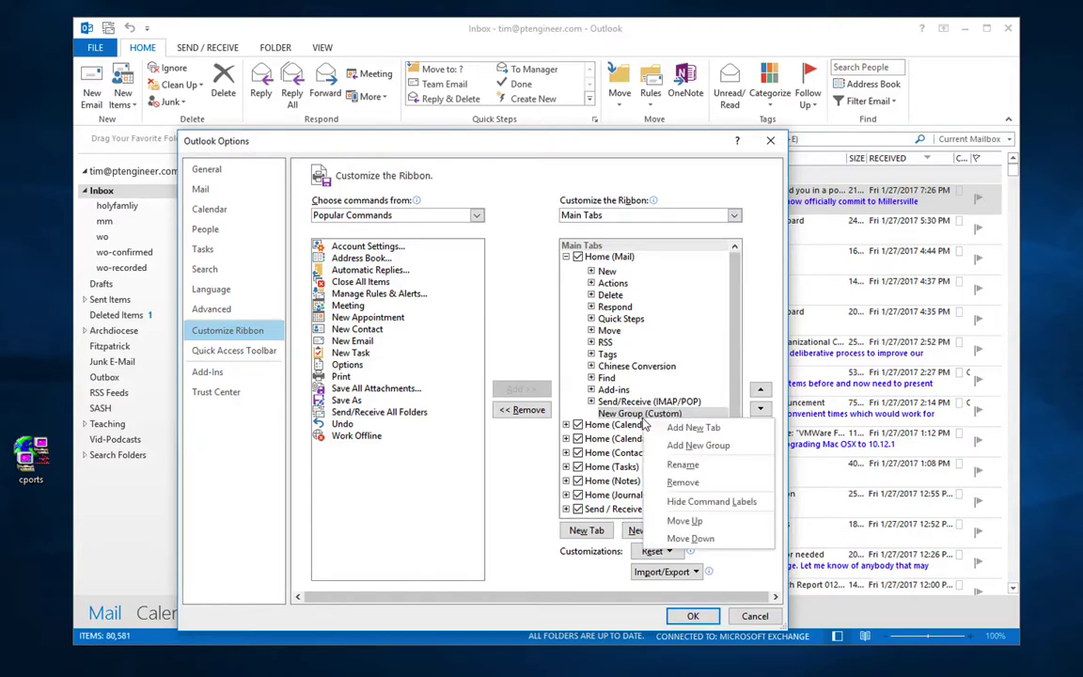
left_click(667, 467)
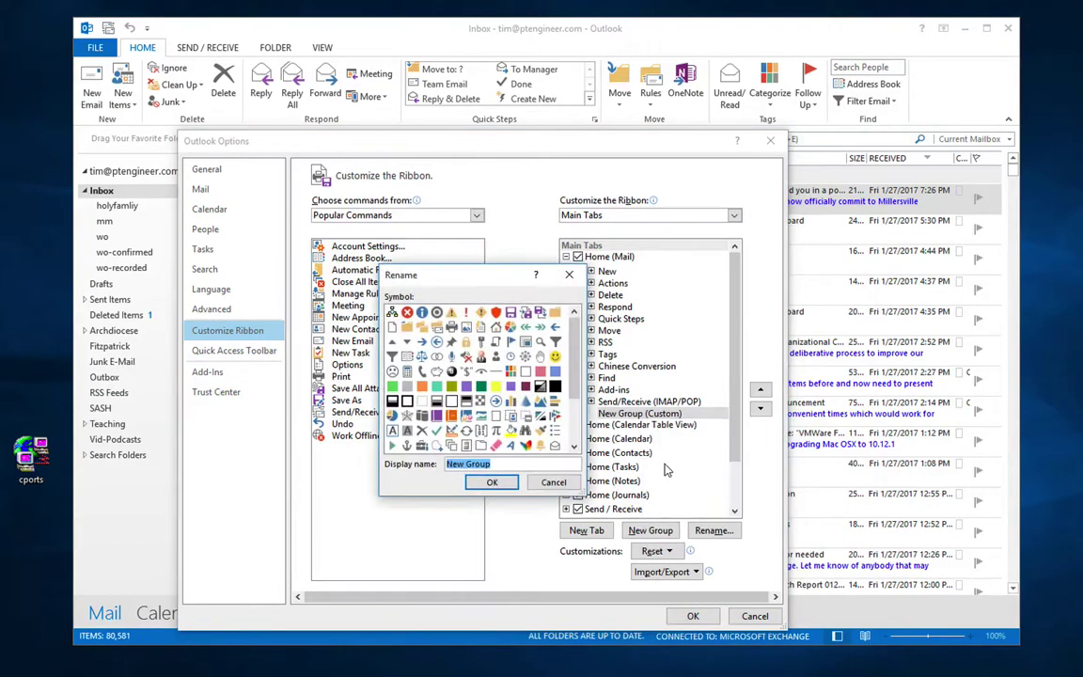
type("Tim")
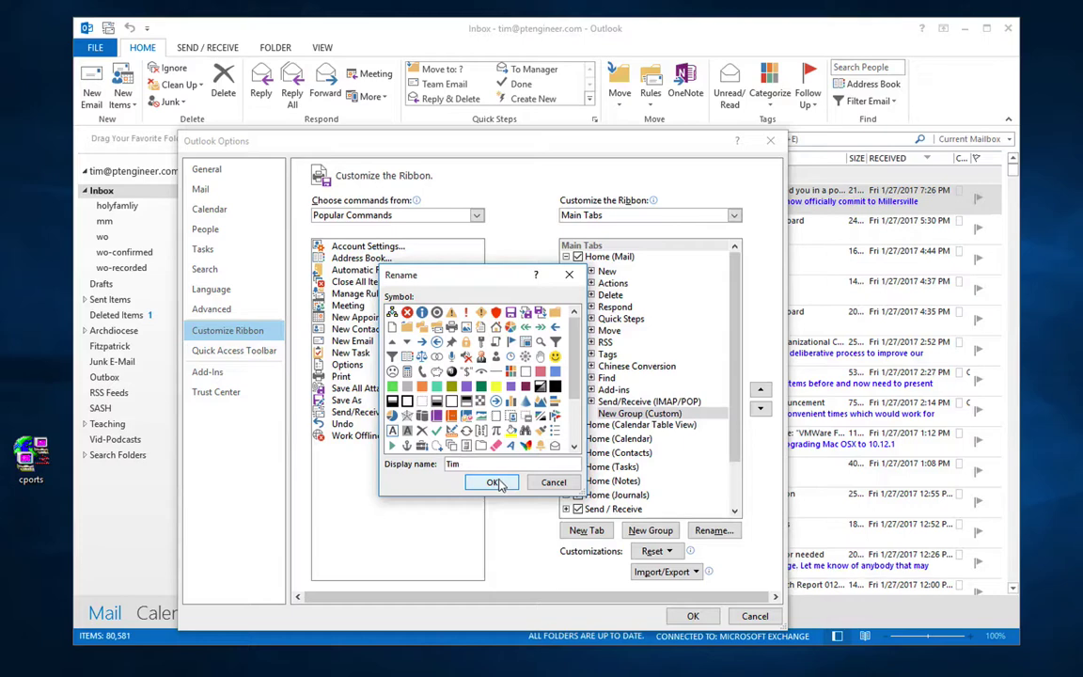
left_click(494, 482)
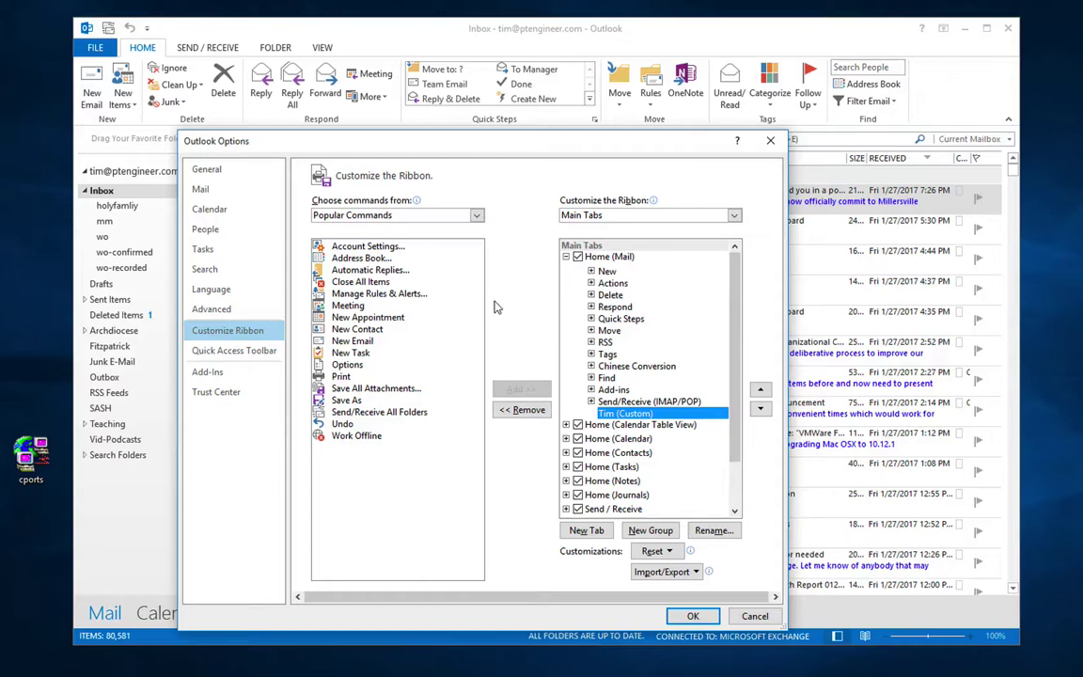
Step: Add the About command from Commands Not in the Ribbon to the custom group
left_click(435, 215)
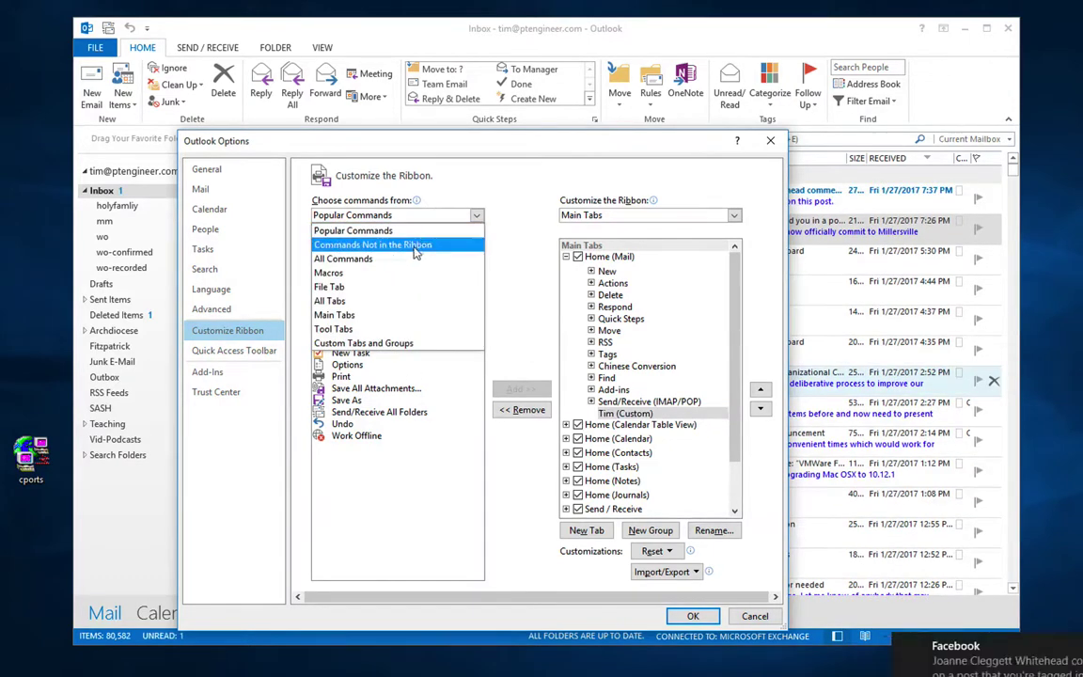
key("Escape")
key("Down")
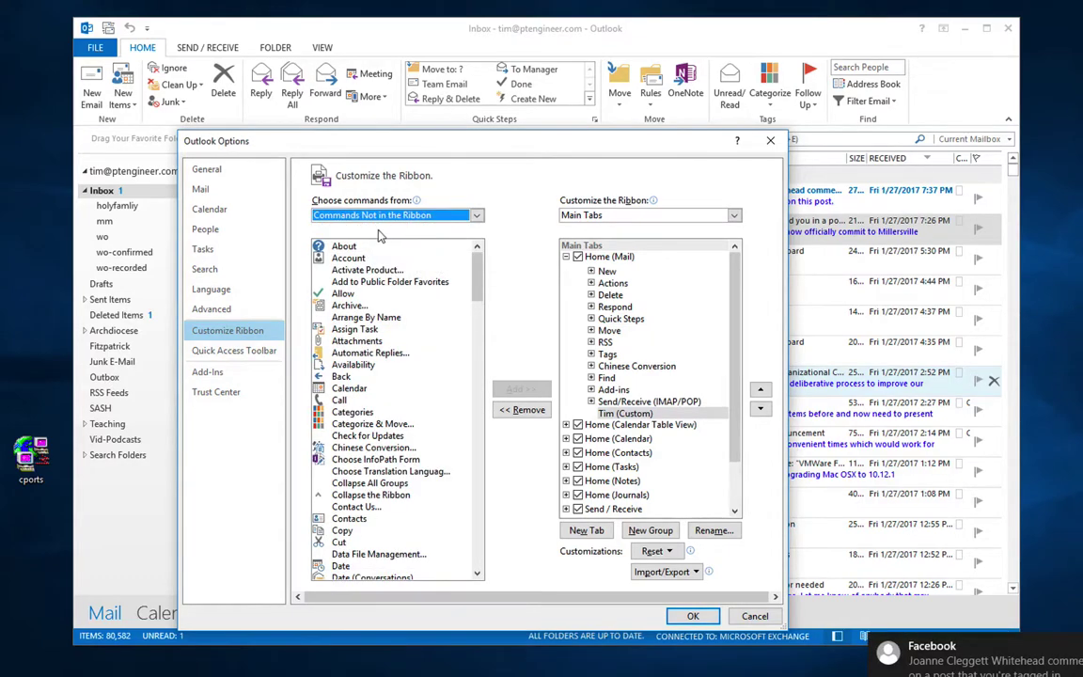
key("Tab")
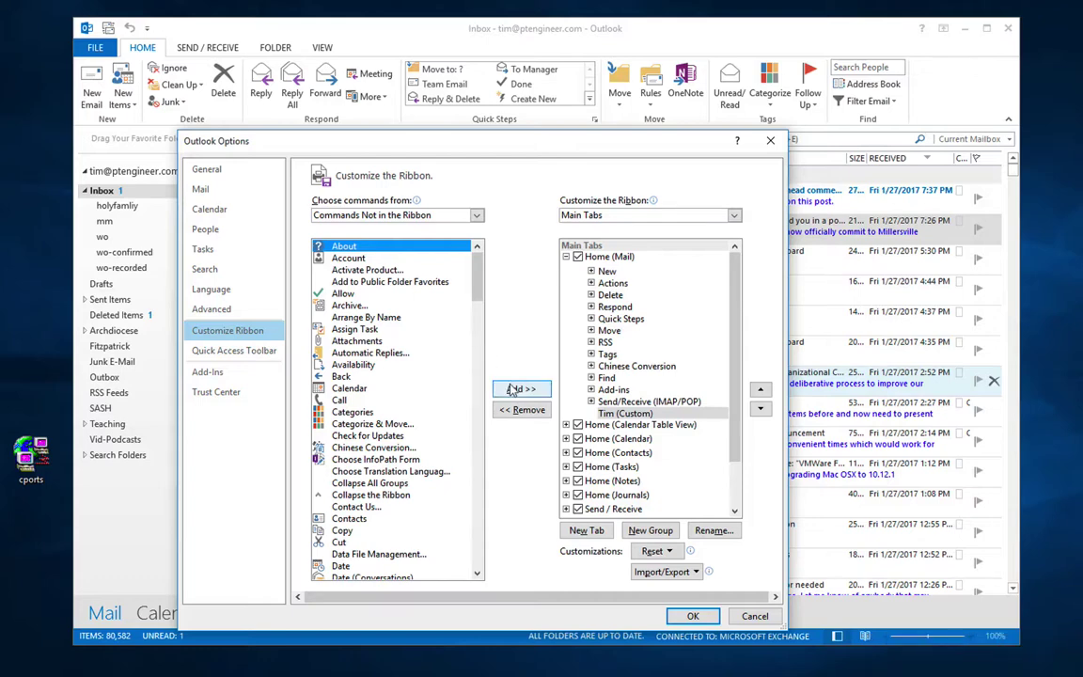
key("alt+a")
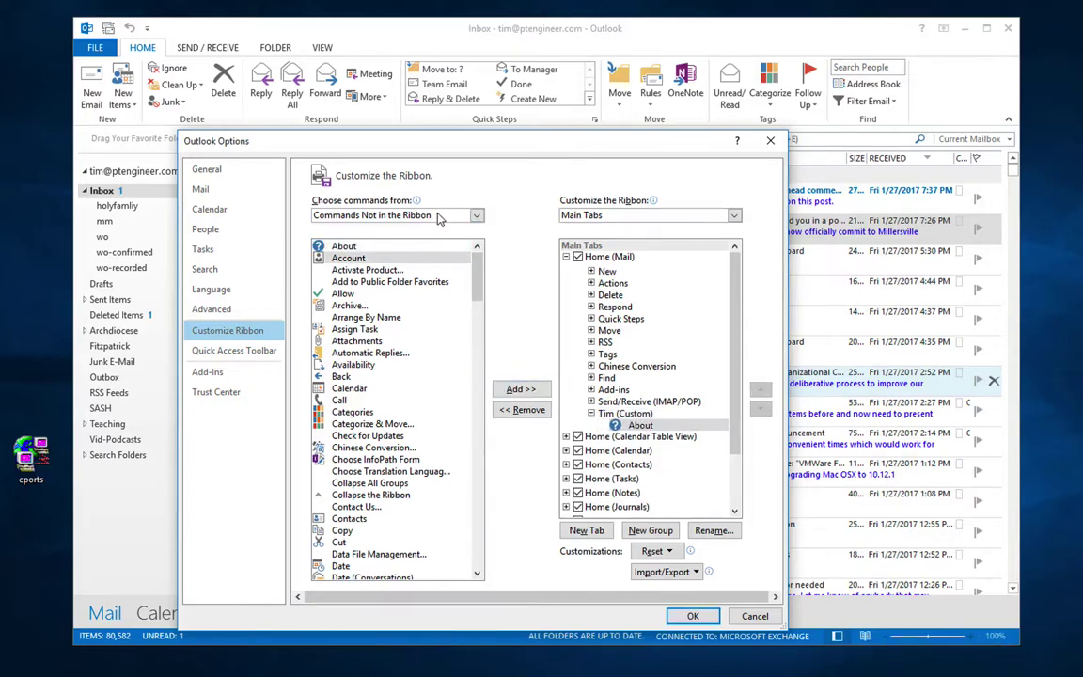
Step: Add Visual Basic from All Commands to the custom group and apply the ribbon changes
left_click(435, 216)
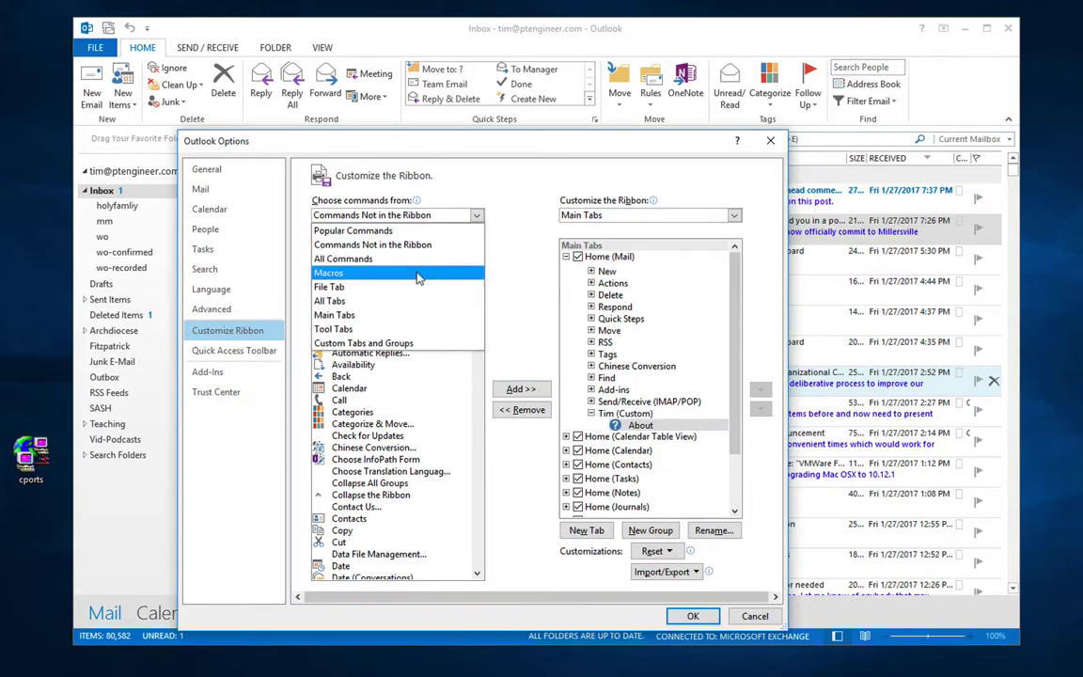
left_click(416, 272)
left_click(440, 220)
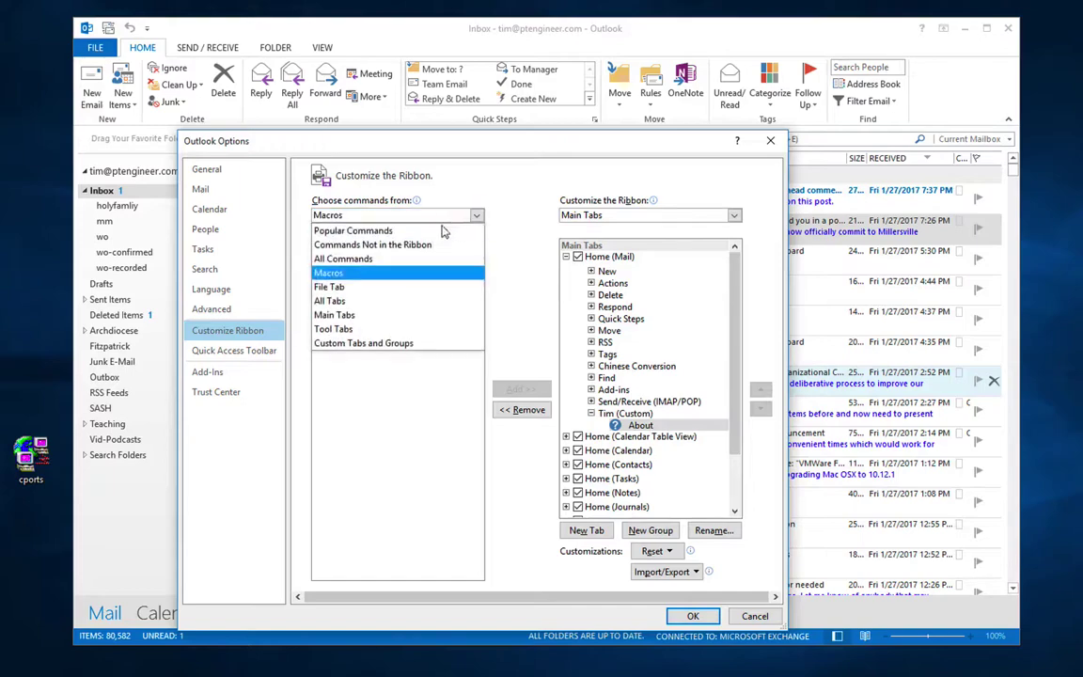
left_click(412, 272)
key("Up")
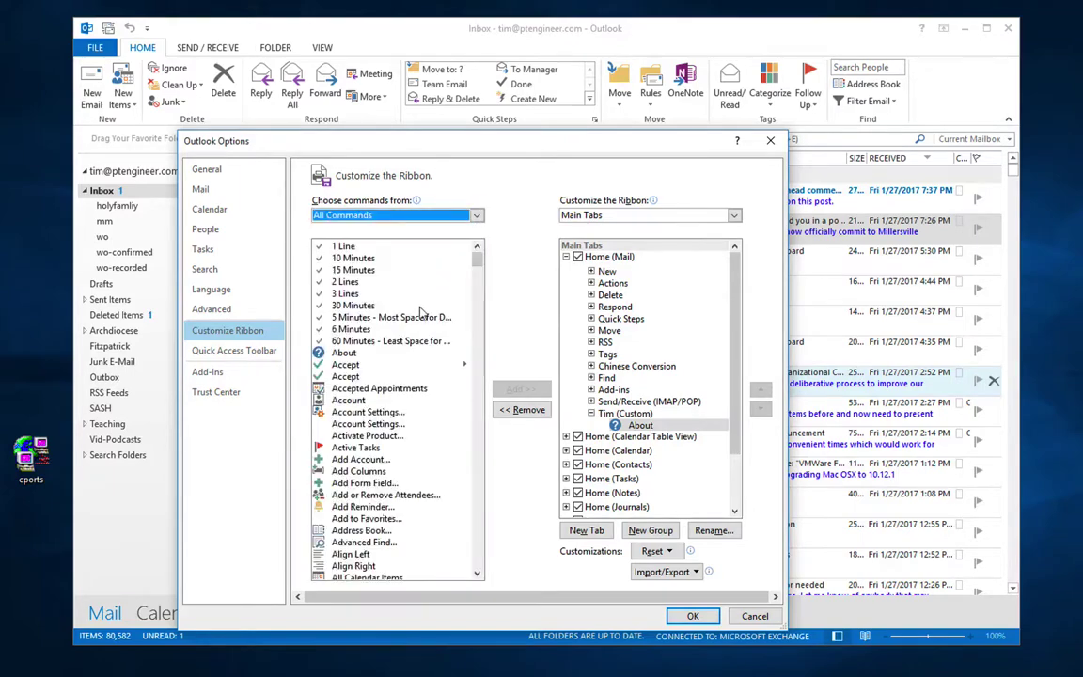
scroll(418, 313, "down", 20)
scroll(421, 313, "down", 2)
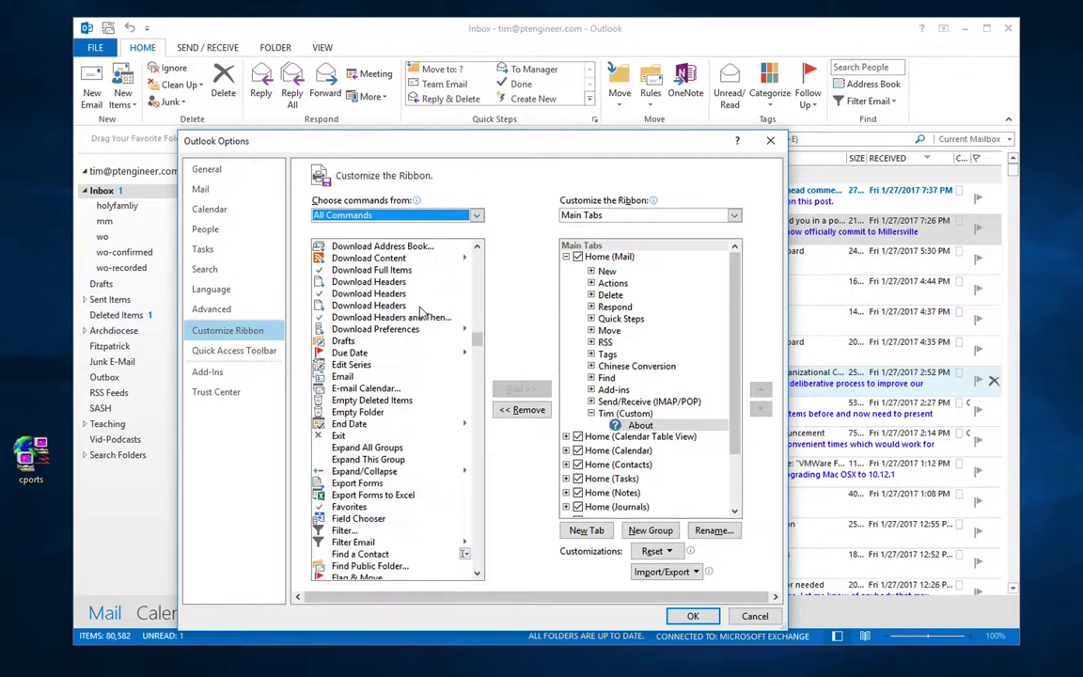
left_click_drag(476, 336, 479, 503)
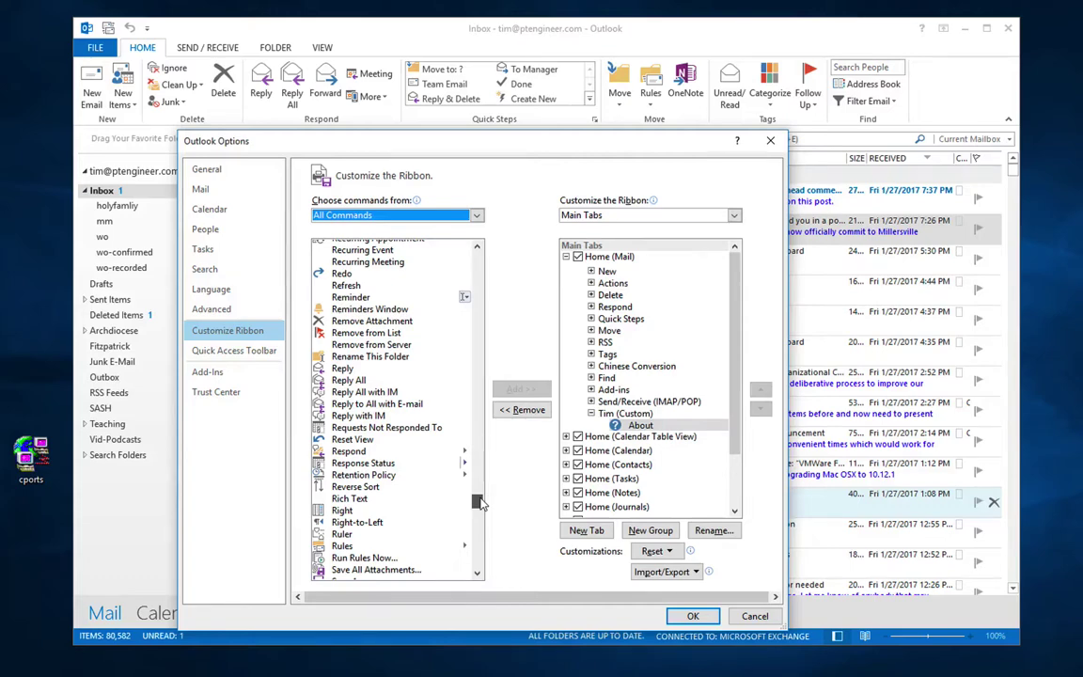
left_click_drag(479, 503, 479, 567)
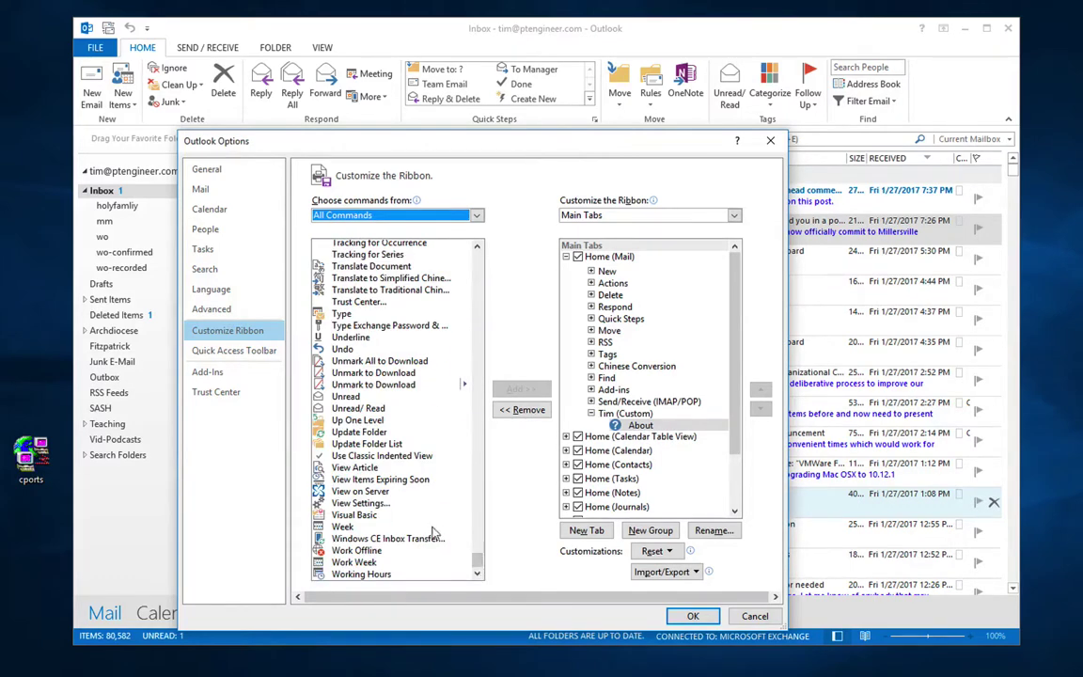
left_click(364, 516)
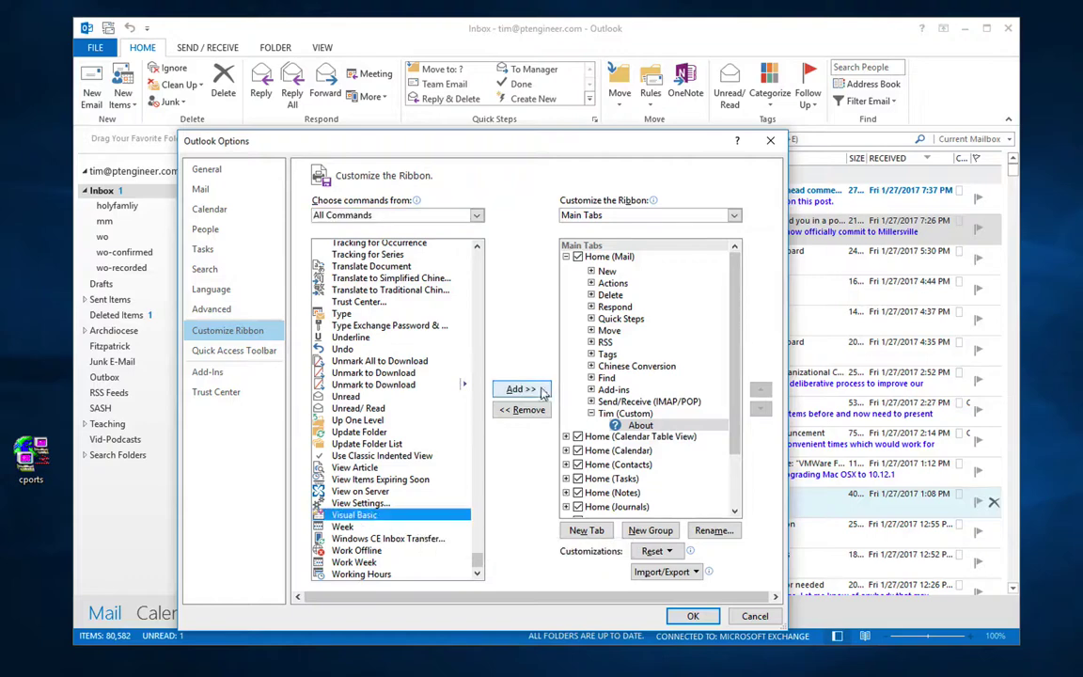
left_click(524, 391)
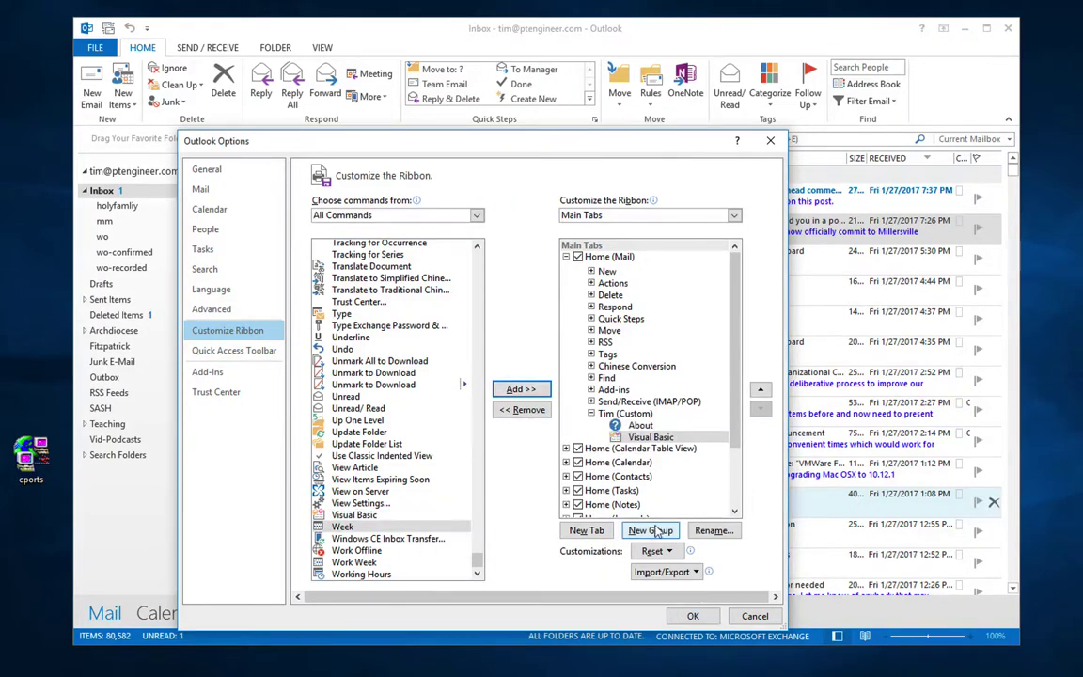
left_click(693, 617)
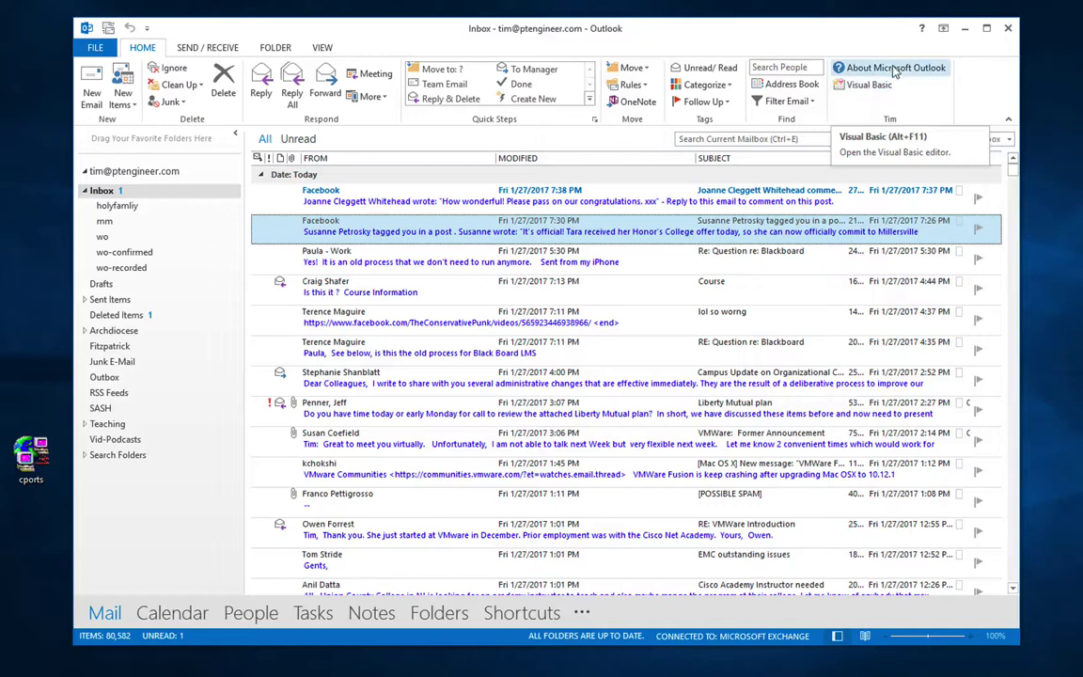
Step: Check the new custom group on the Home ribbon, then reopen Customize the Ribbon
left_click(185, 52)
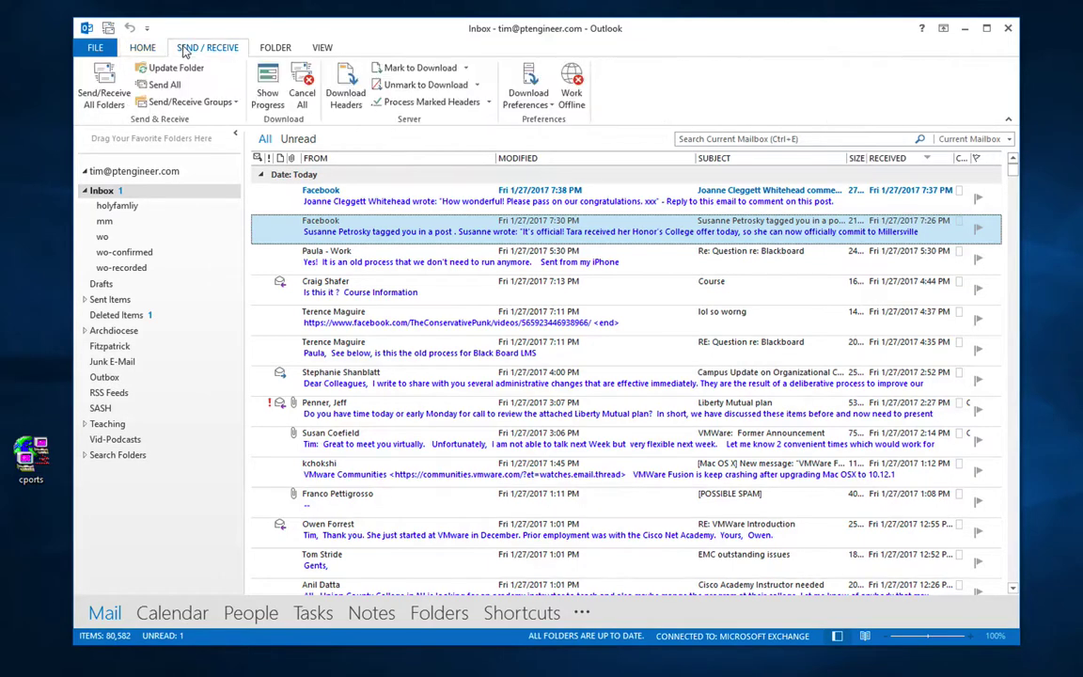
left_click(146, 47)
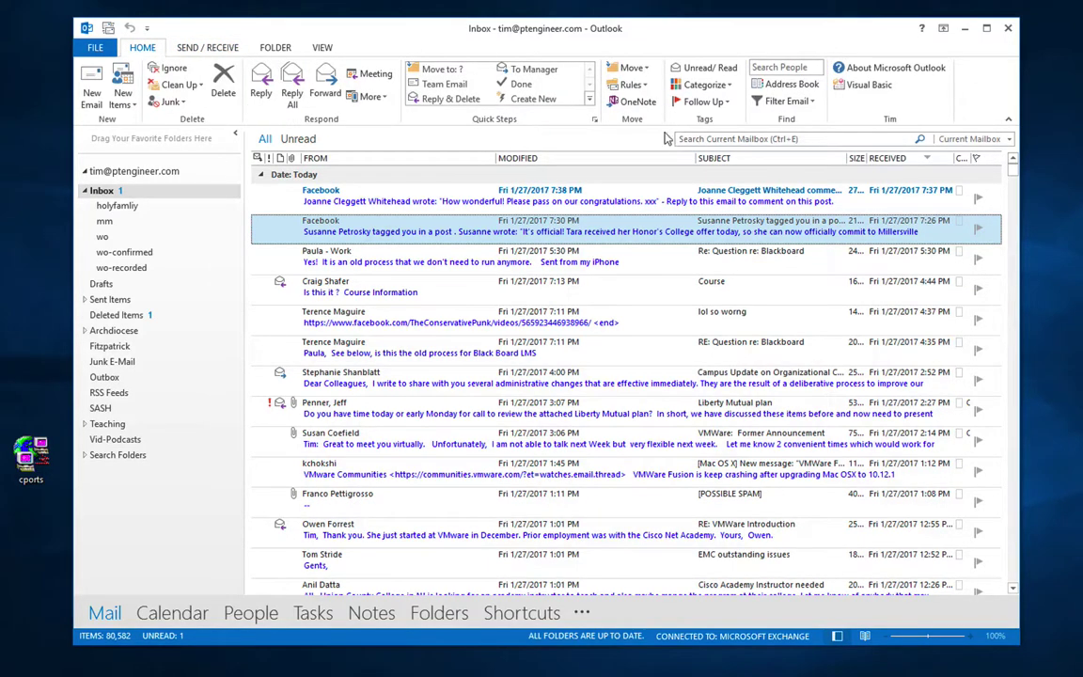
right_click(908, 105)
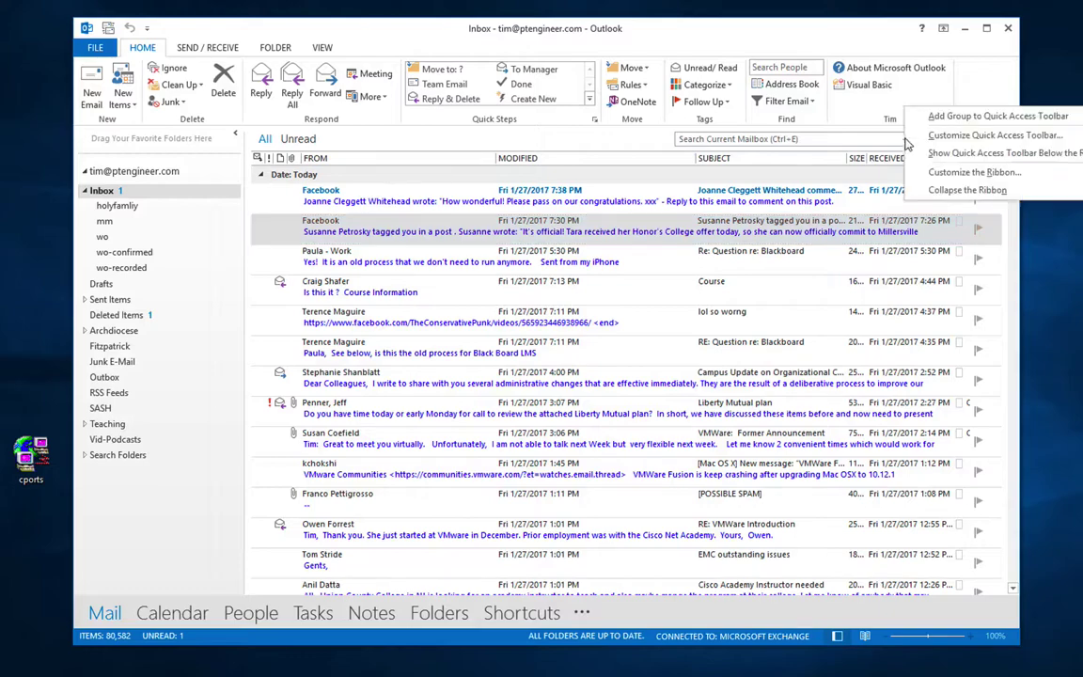
left_click(918, 172)
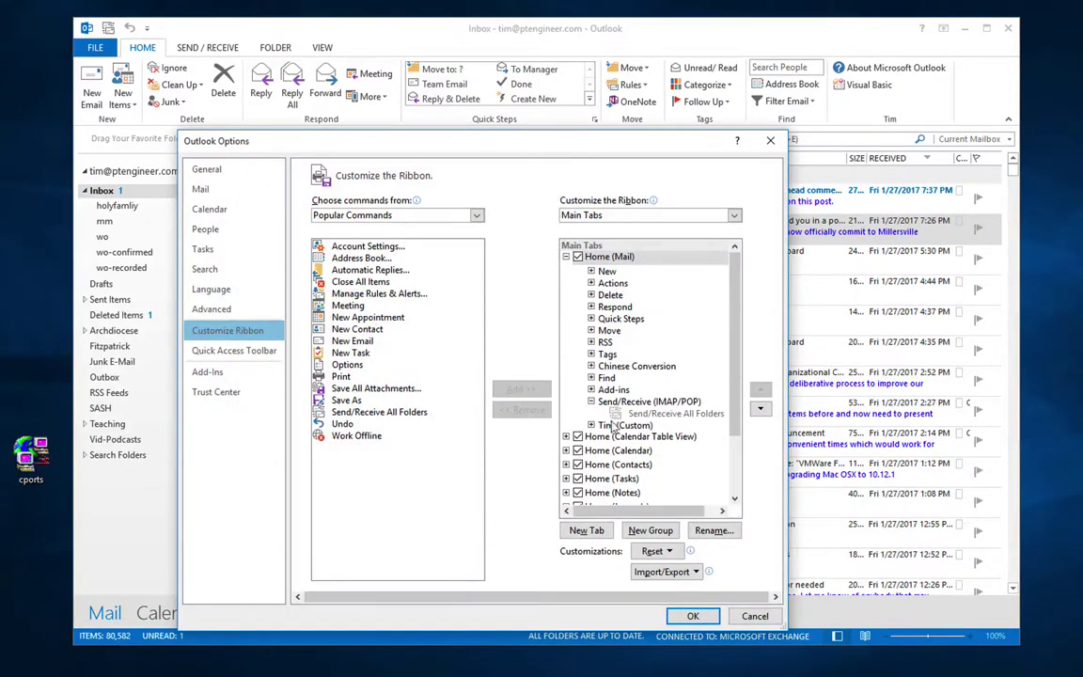
Step: Remove the custom group with Visual Basic from Home (Mail) and confirm with OK
left_click(591, 414)
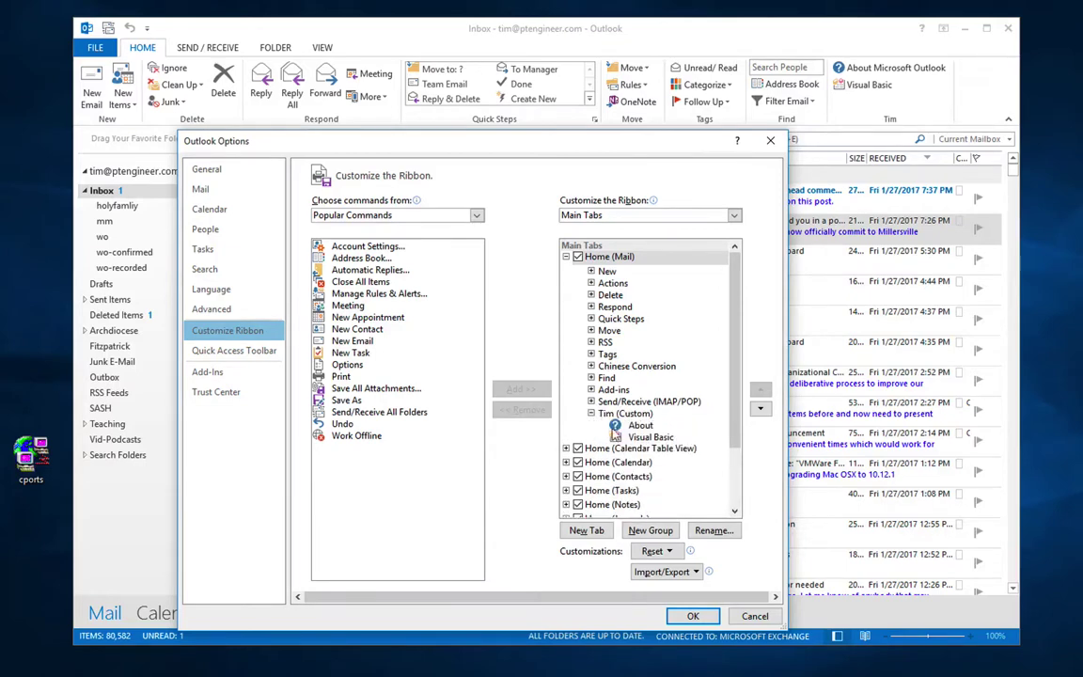
left_click(613, 415)
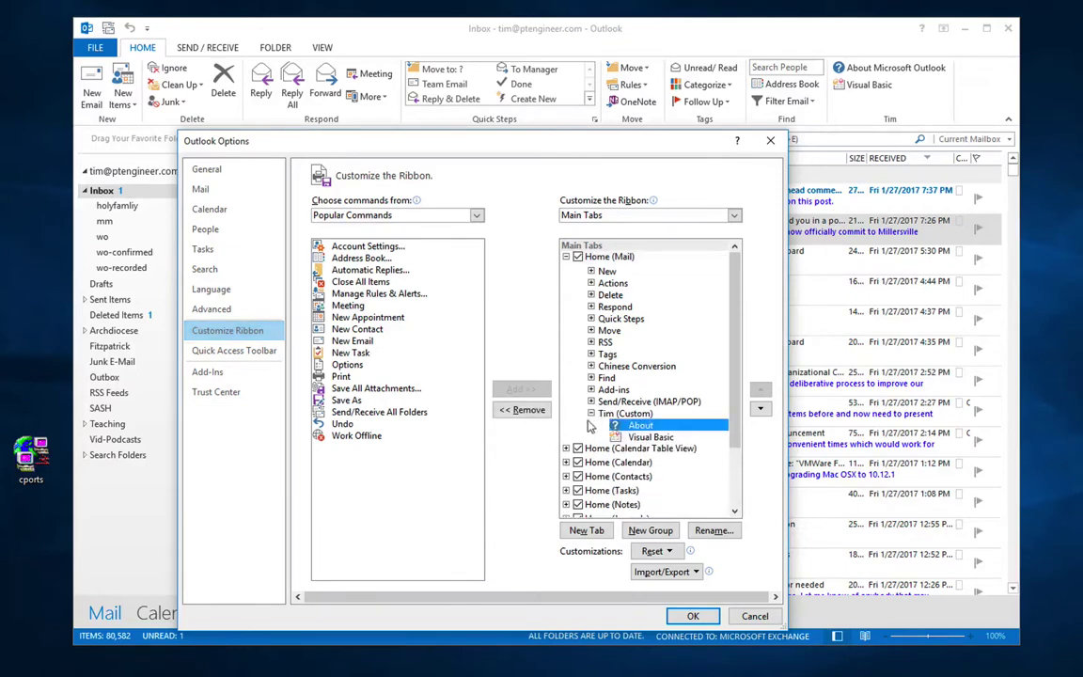
left_click(500, 412)
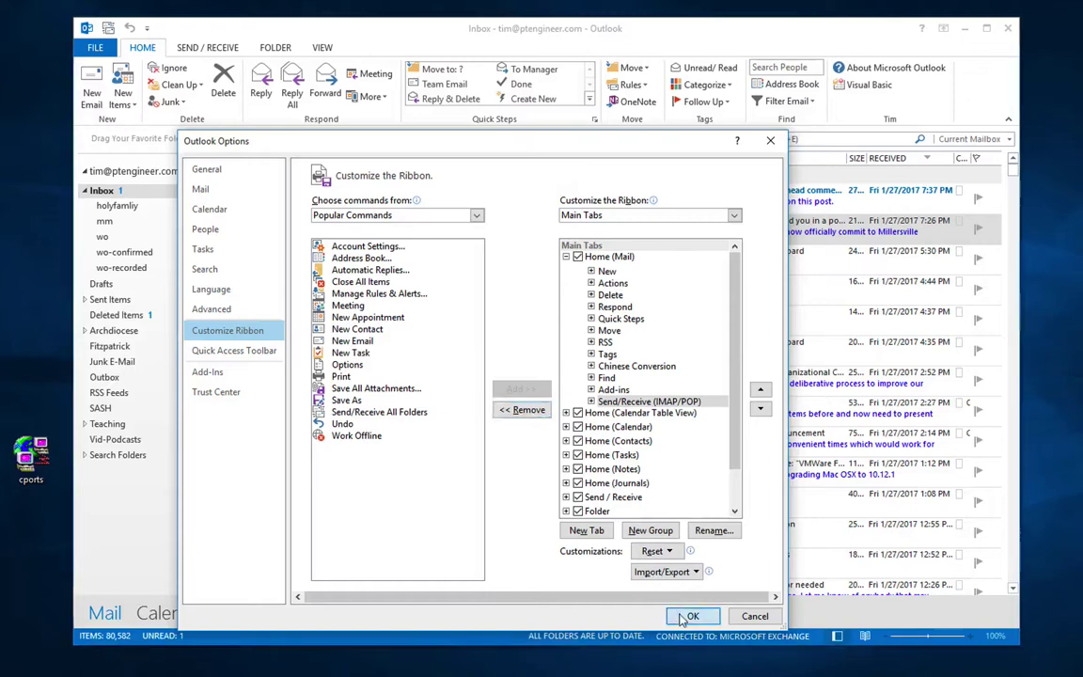
left_click(690, 614)
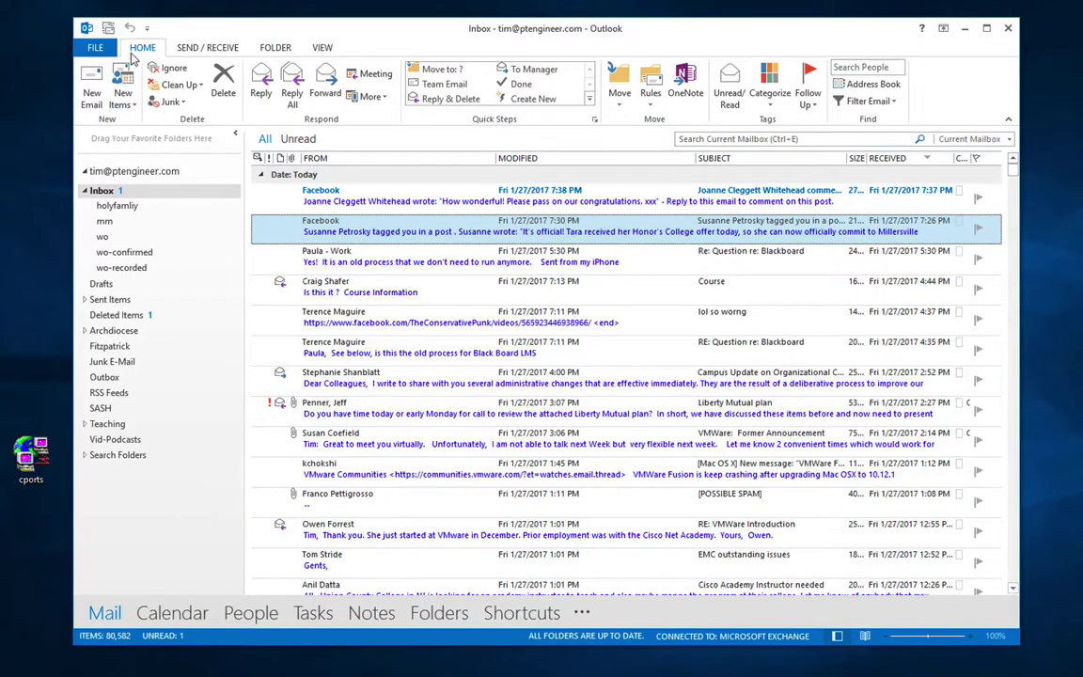
Step: Start a new email in a smaller window over the inbox and open Select Names
left_click(91, 96)
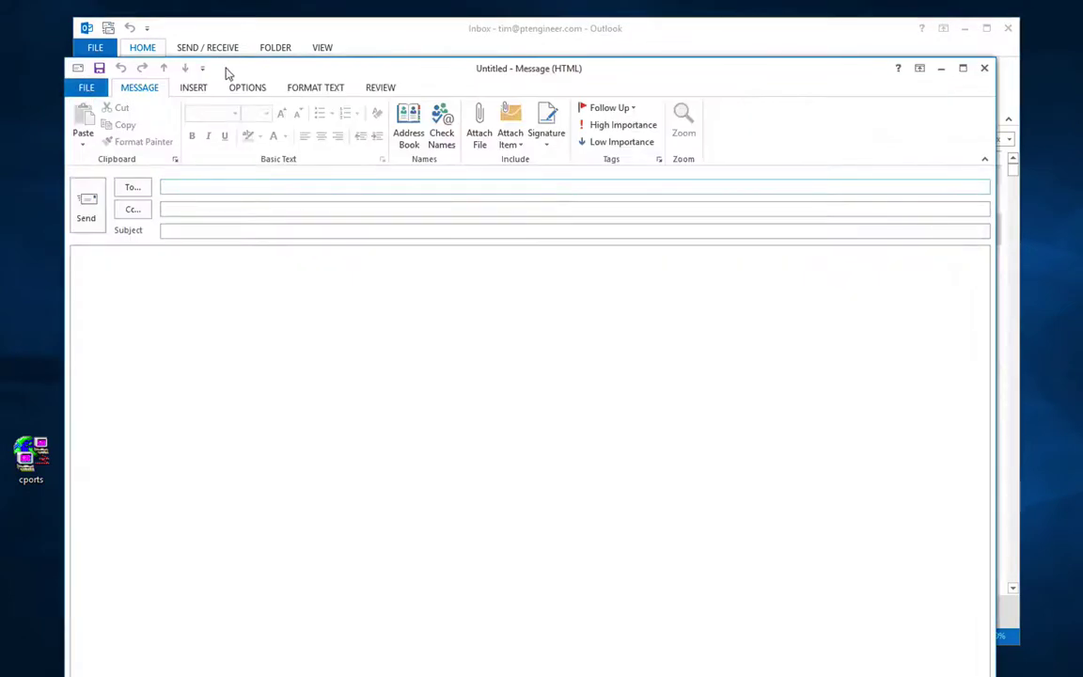
left_click_drag(225, 74, 332, 33)
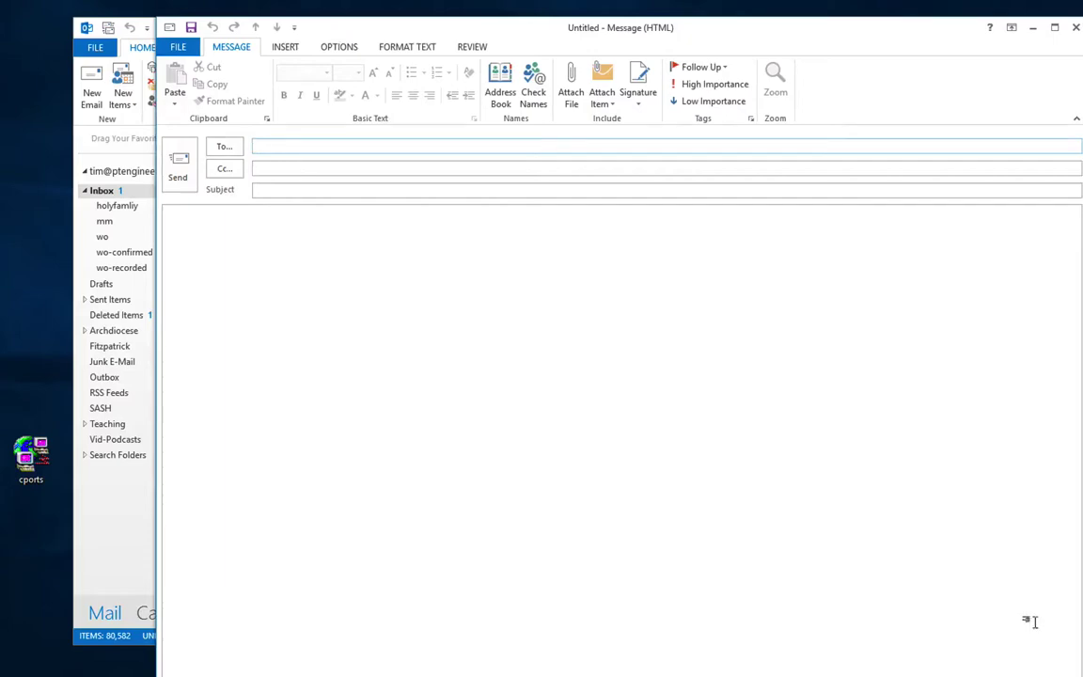
left_click_drag(1080, 673, 708, 458)
left_click_drag(510, 32, 612, 91)
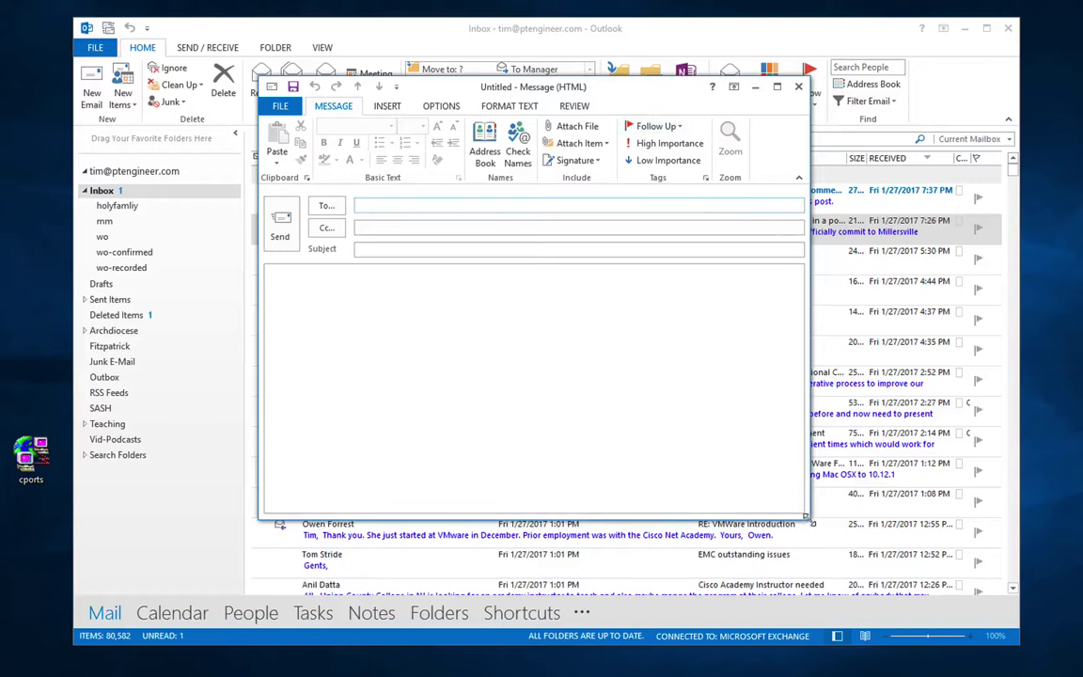
left_click_drag(807, 516, 902, 573)
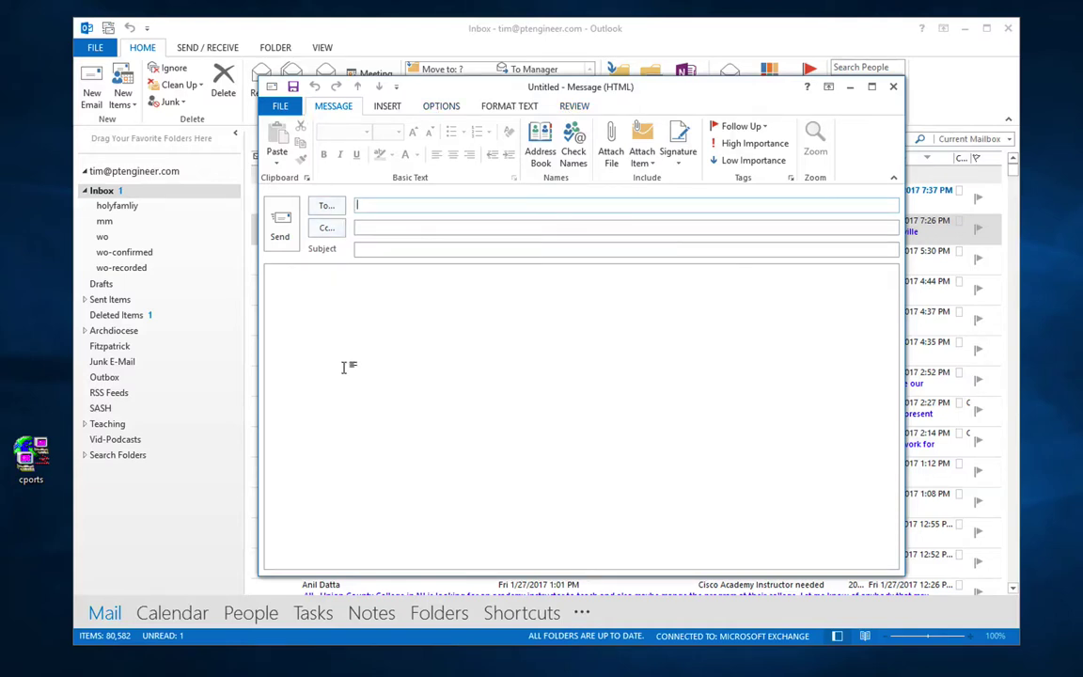
left_click(331, 326)
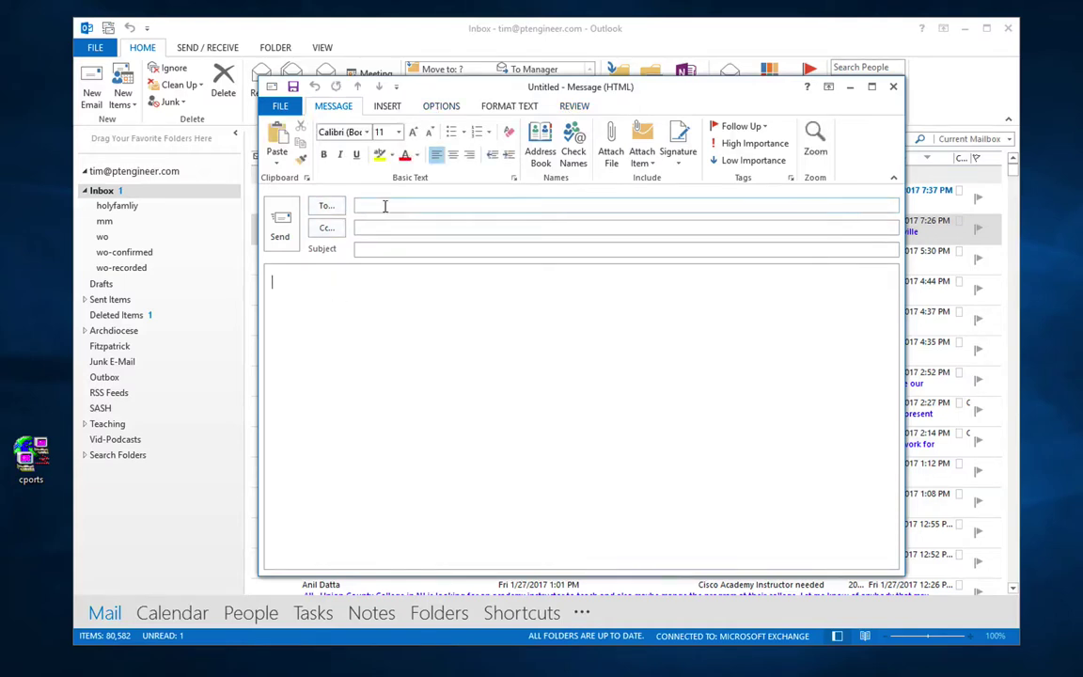
left_click(323, 206)
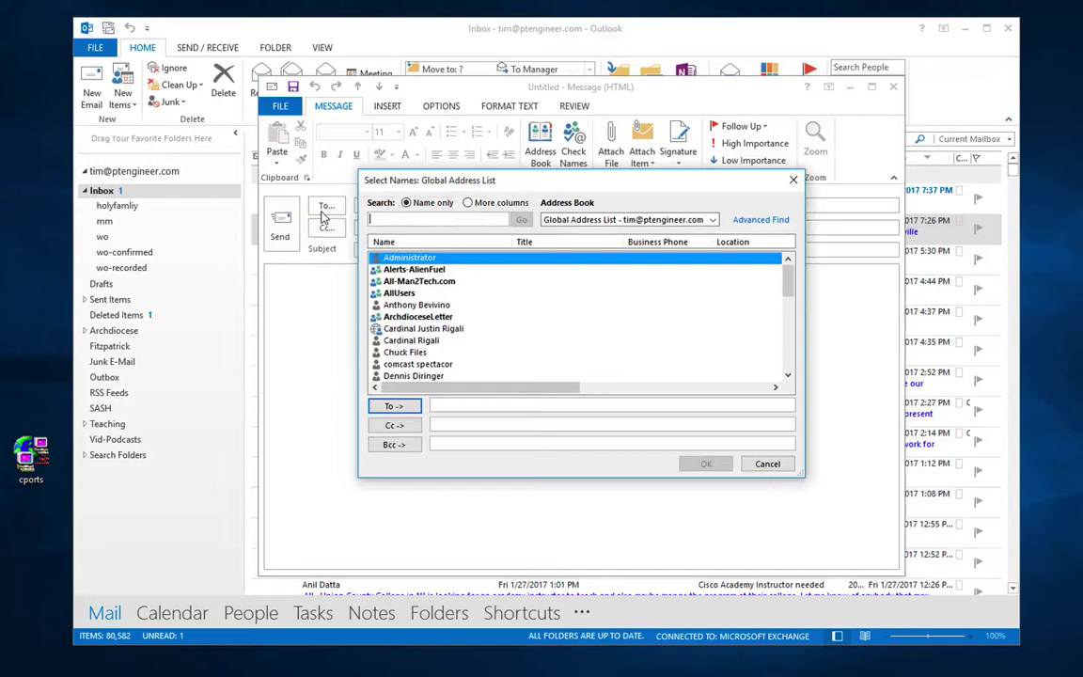
Step: Switch the address book to Contacts and add the first contact to To
left_click(578, 220)
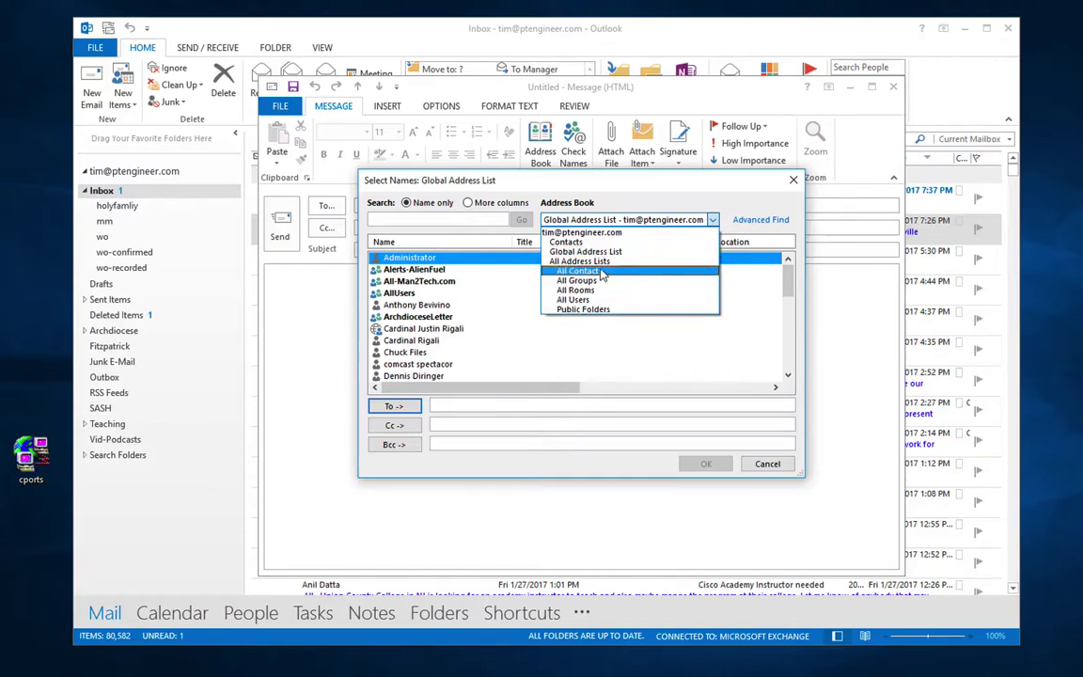
left_click(629, 204)
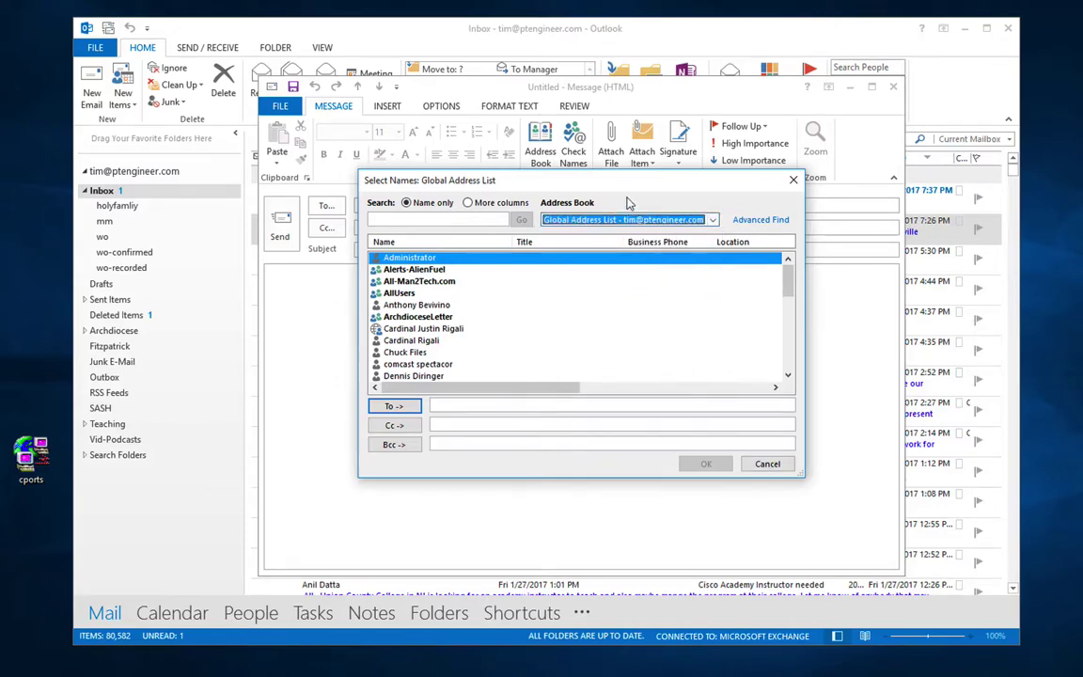
left_click(623, 219)
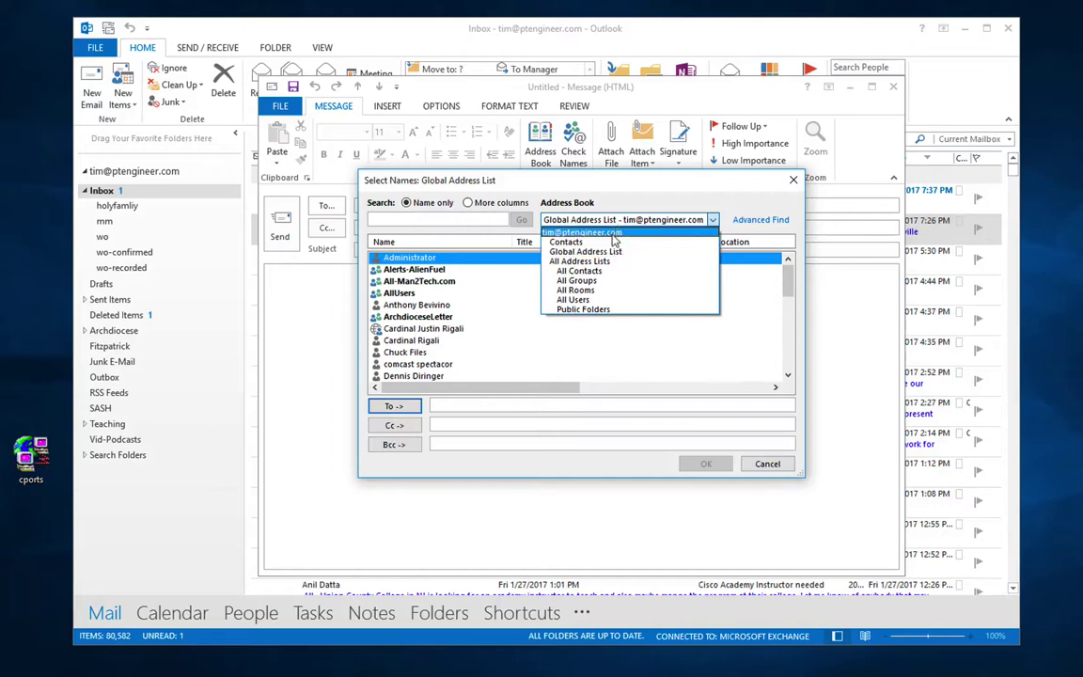
left_click(611, 241)
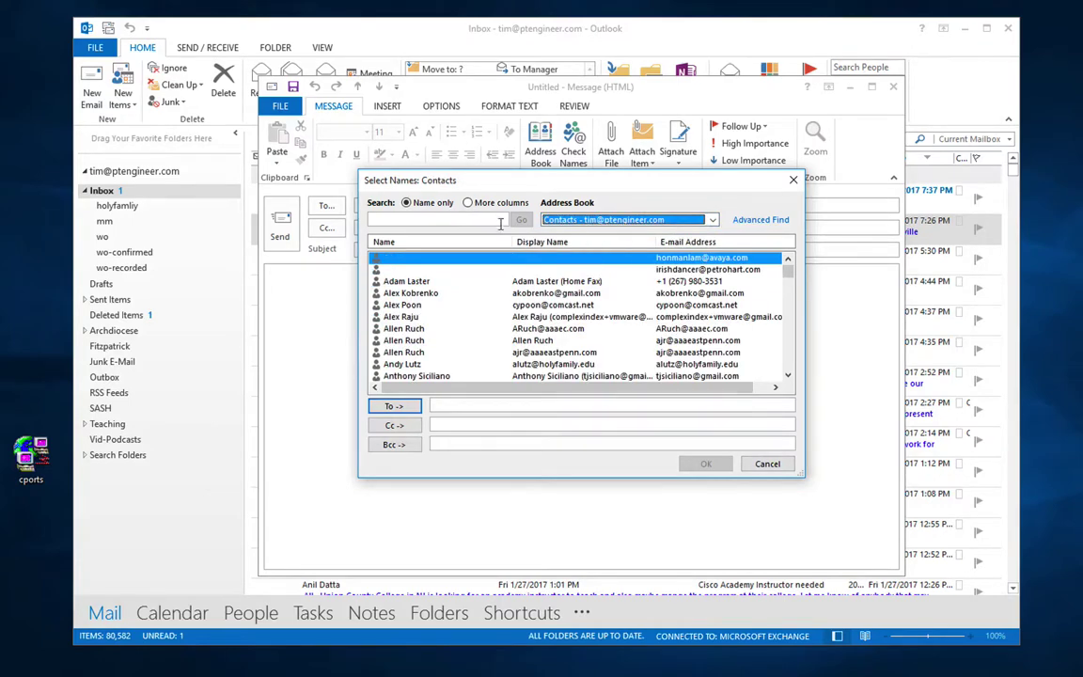
left_click(430, 219)
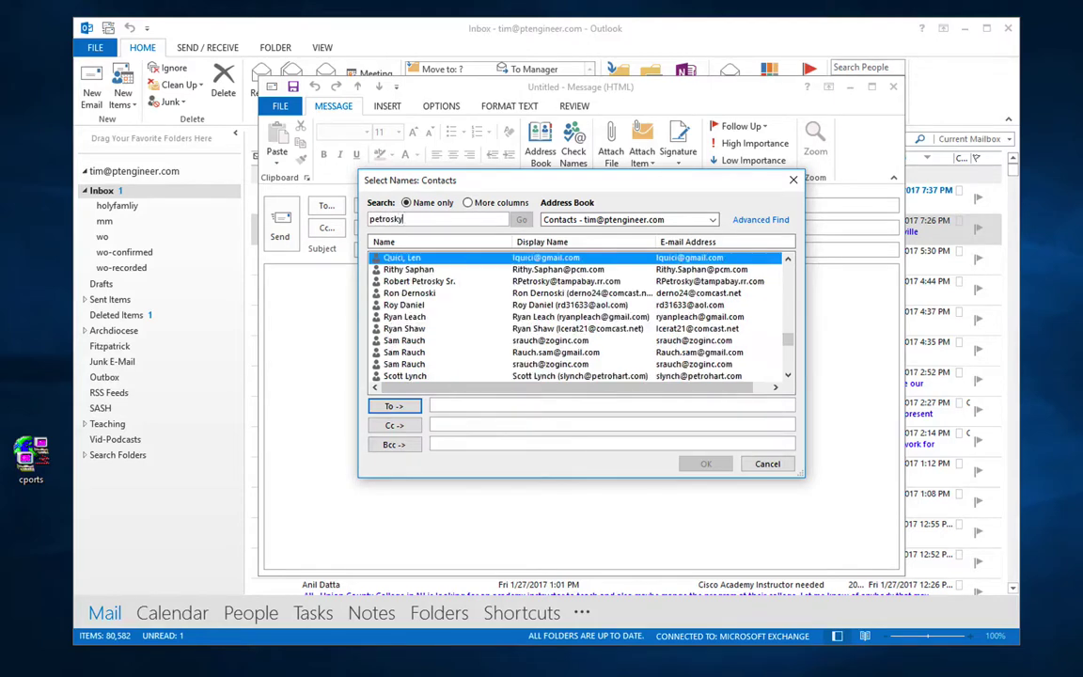
left_click(432, 281)
left_click(395, 407)
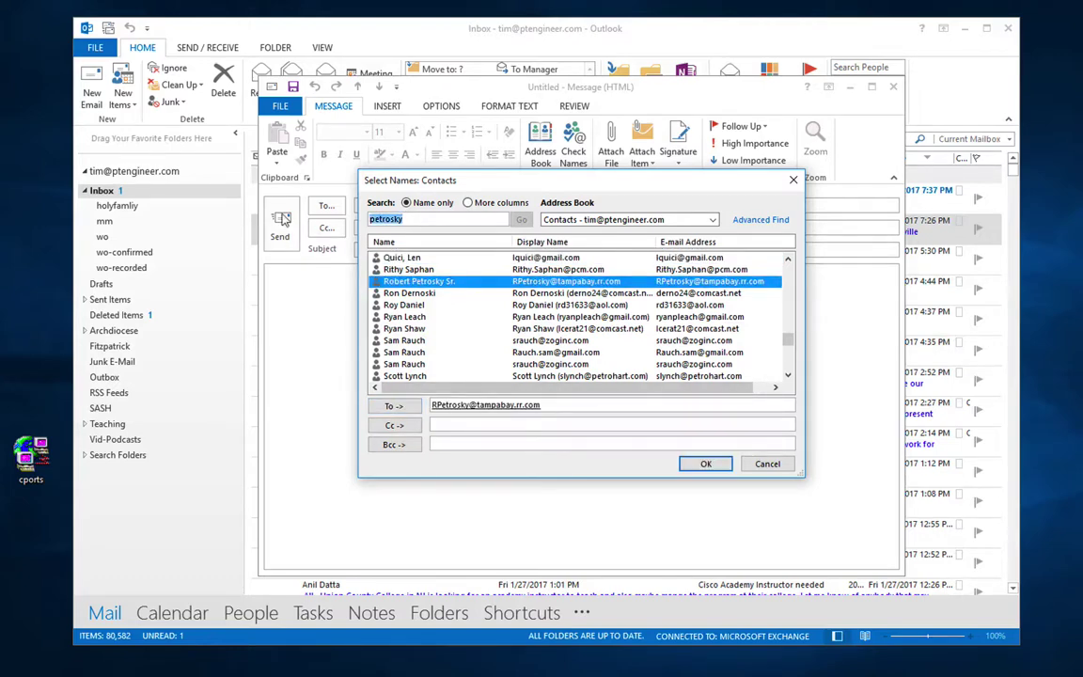
Step: Search Contacts, add a second contact to Cc, and confirm the recipients
type("rick")
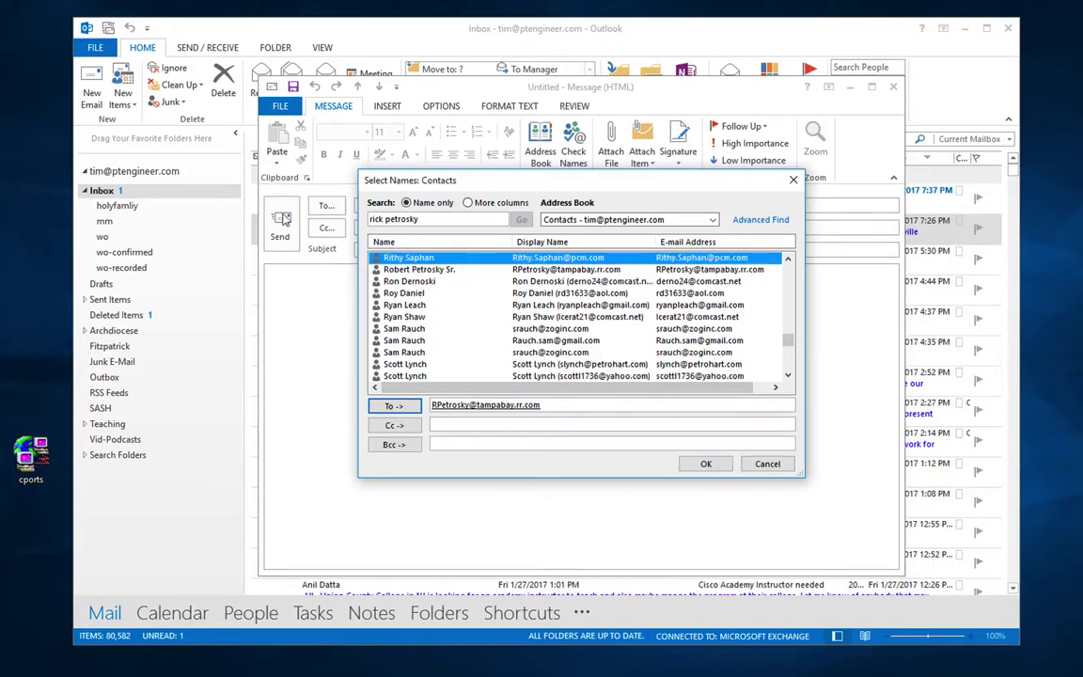
left_click(409, 271)
scroll(409, 272, "down", 2)
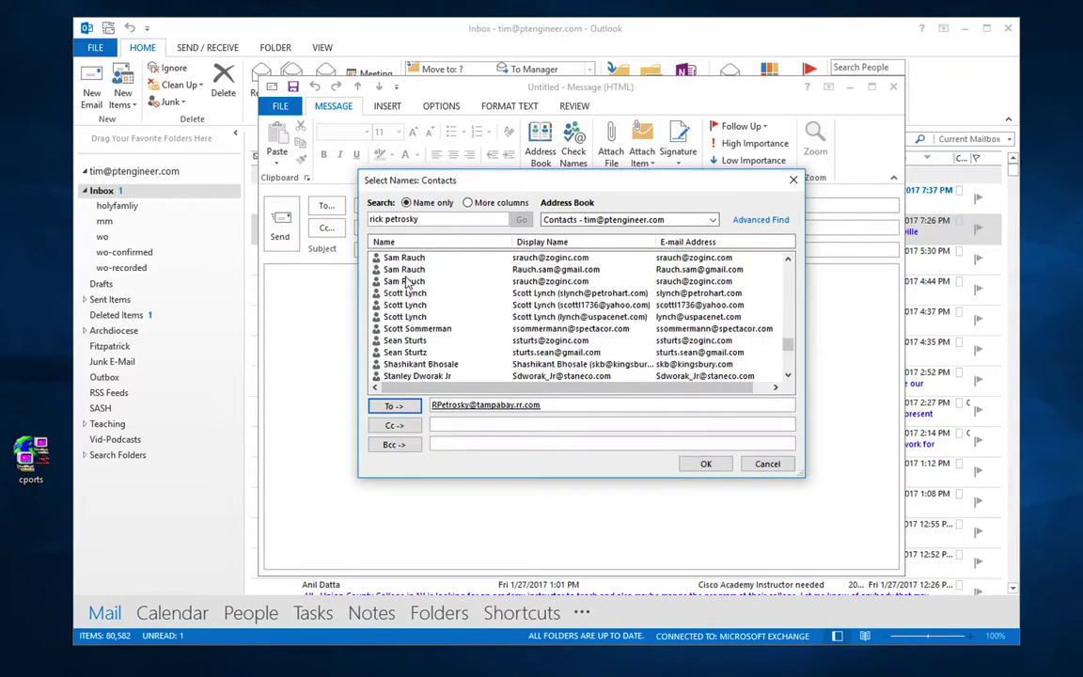
scroll(406, 281, "up", 1)
left_click_drag(429, 220, 268, 219)
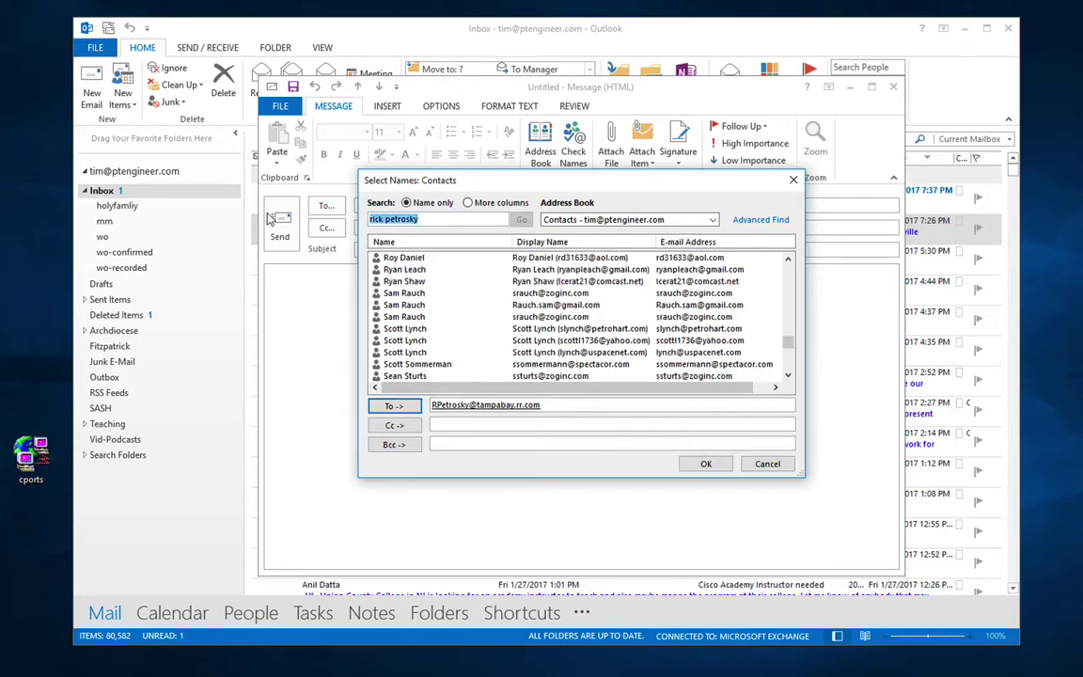
key("BackSpace")
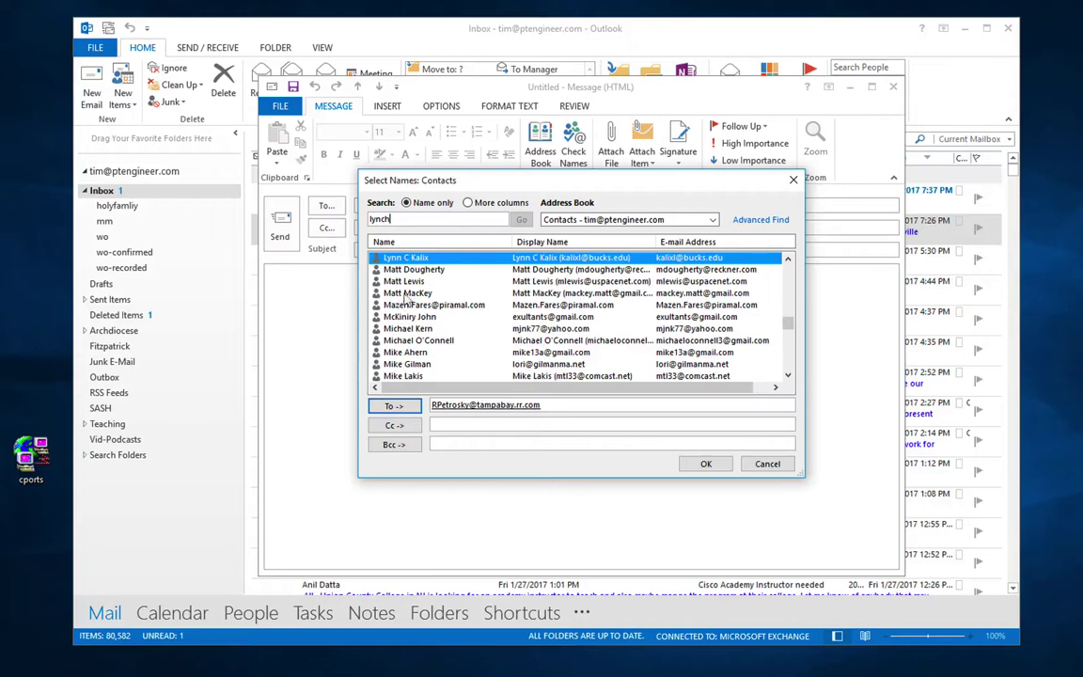
scroll(442, 321, "down", 8)
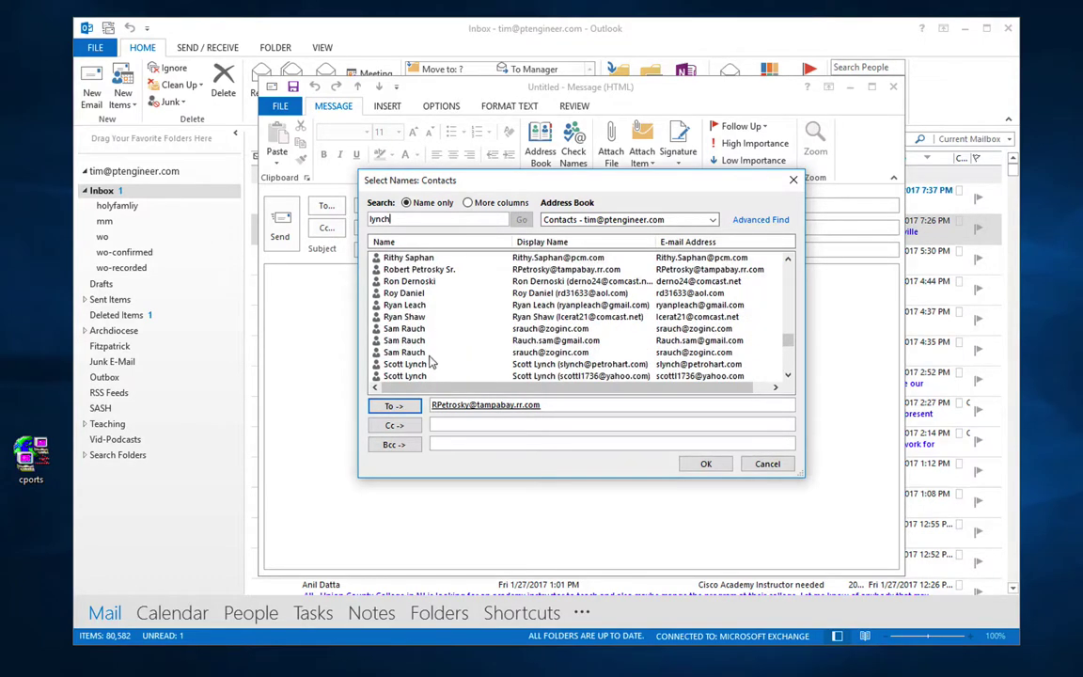
left_click(404, 364)
left_click(395, 427)
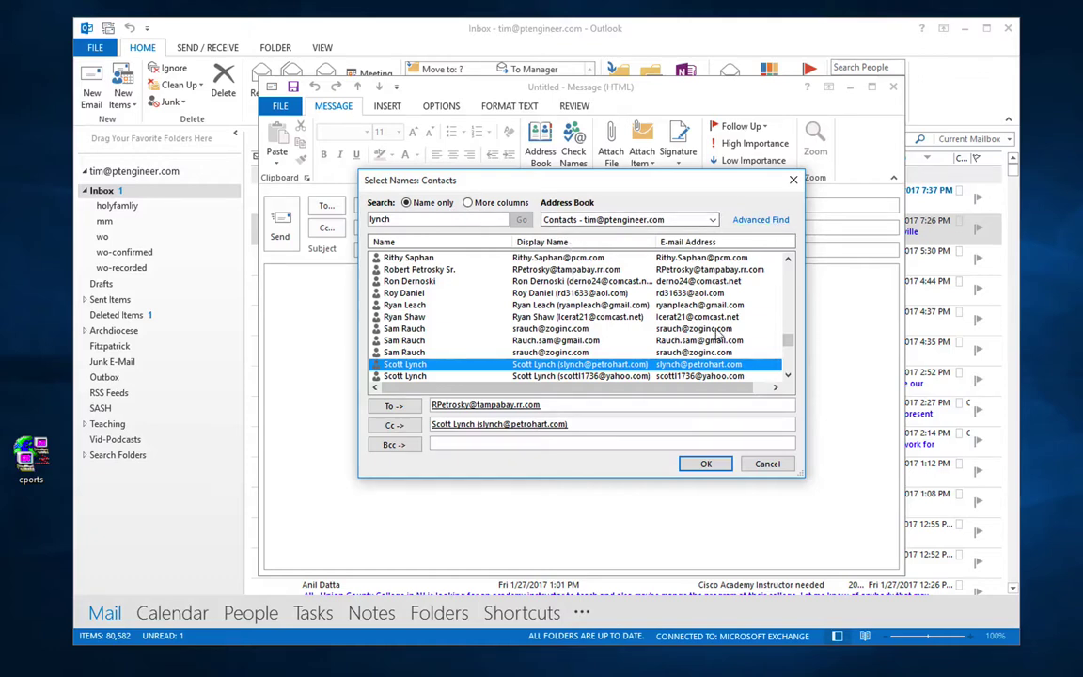
left_click(708, 464)
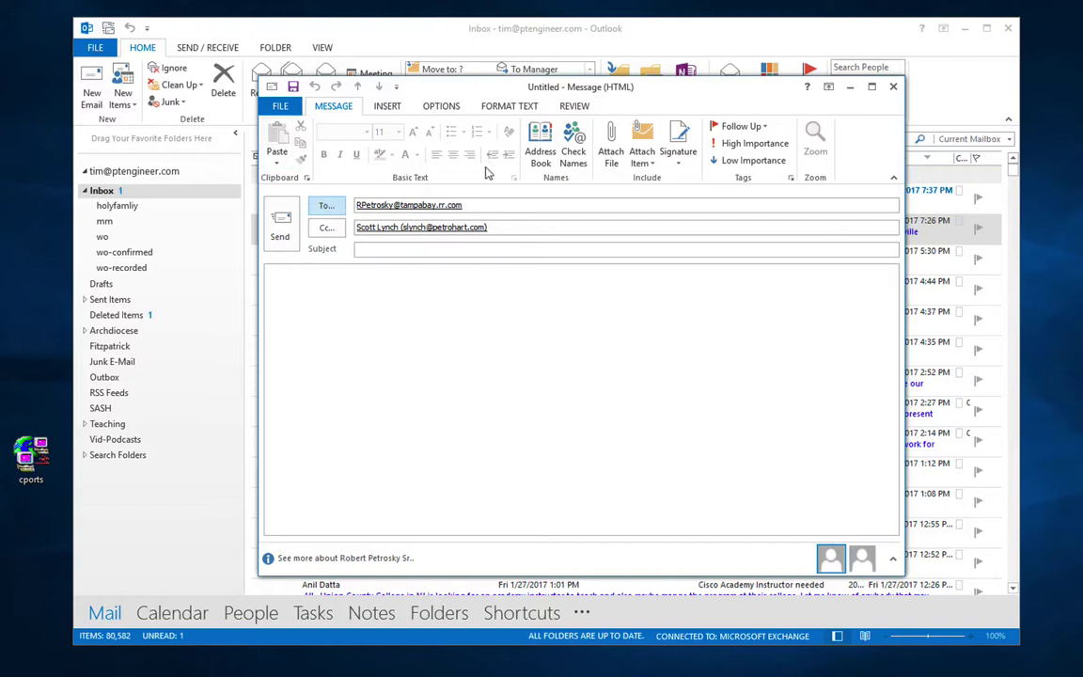
Step: Type 'Format me red' in the body and give the word 'red' a red font colour
left_click(318, 305)
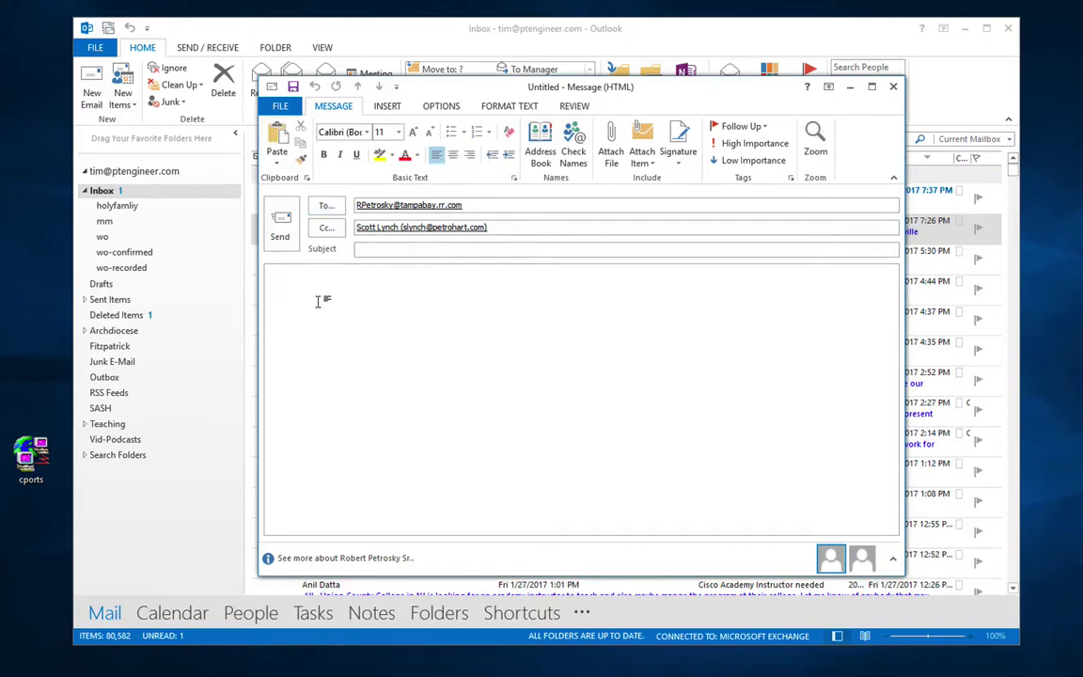
type("Format me red")
double_click(334, 282)
left_click(405, 155)
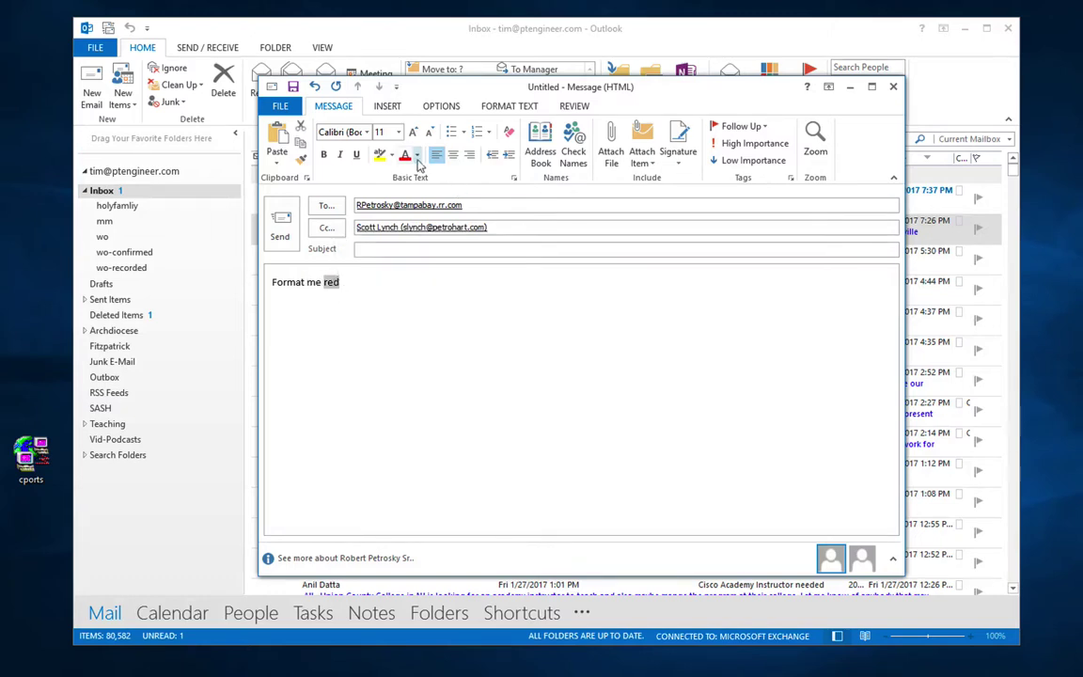
left_click(442, 331)
left_click(542, 156)
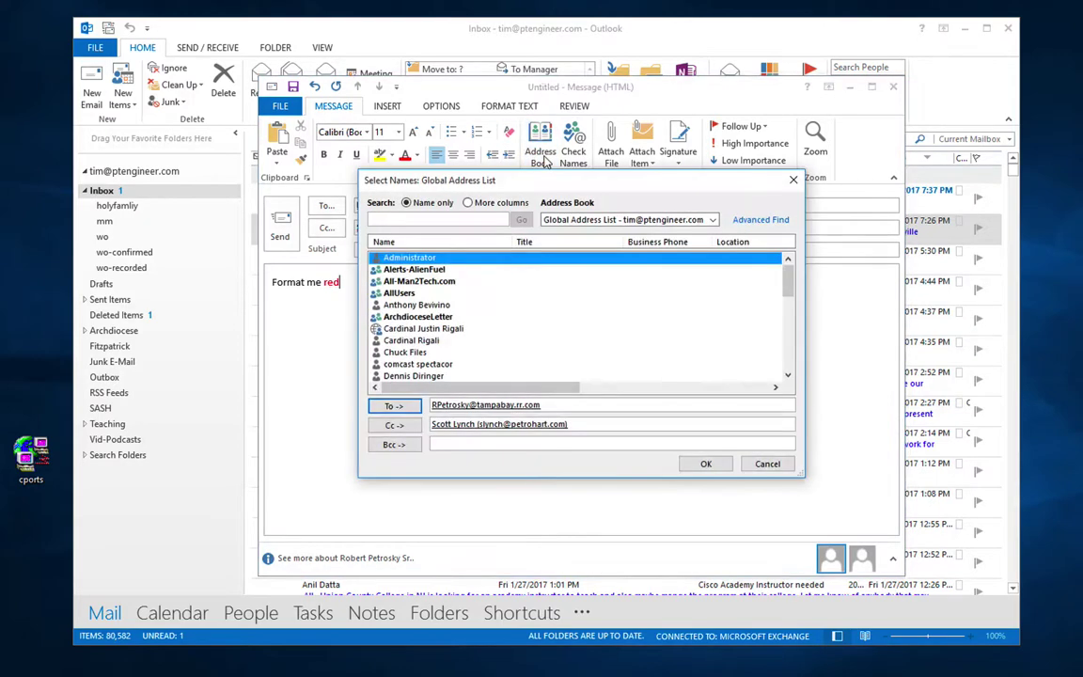
key("Return")
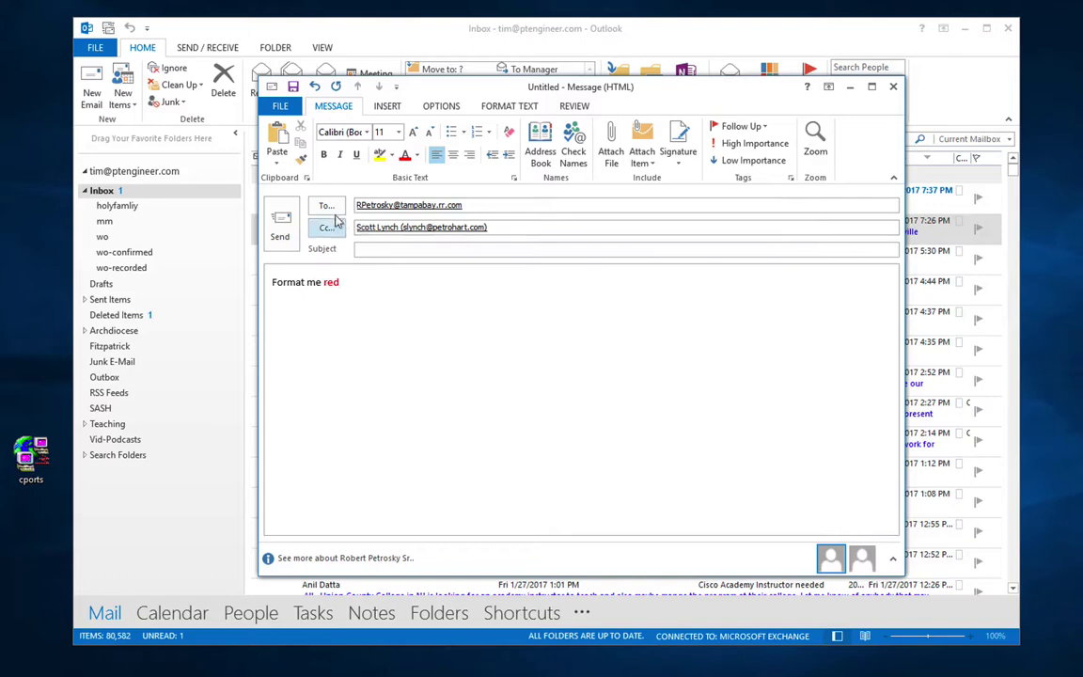
left_click(612, 149)
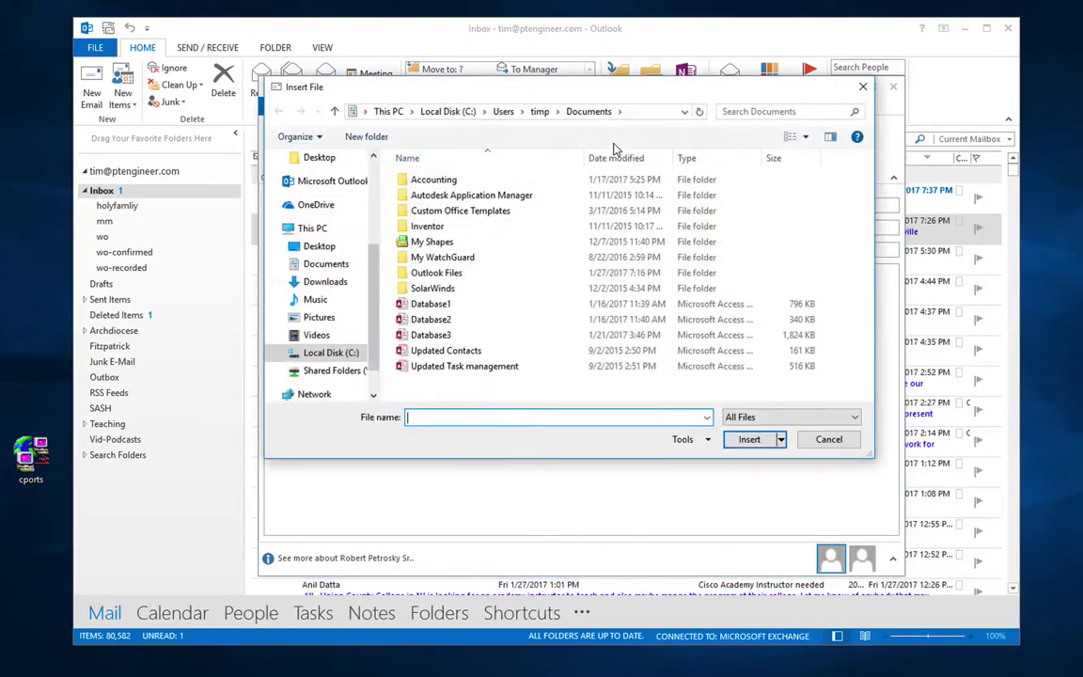
left_click(819, 441)
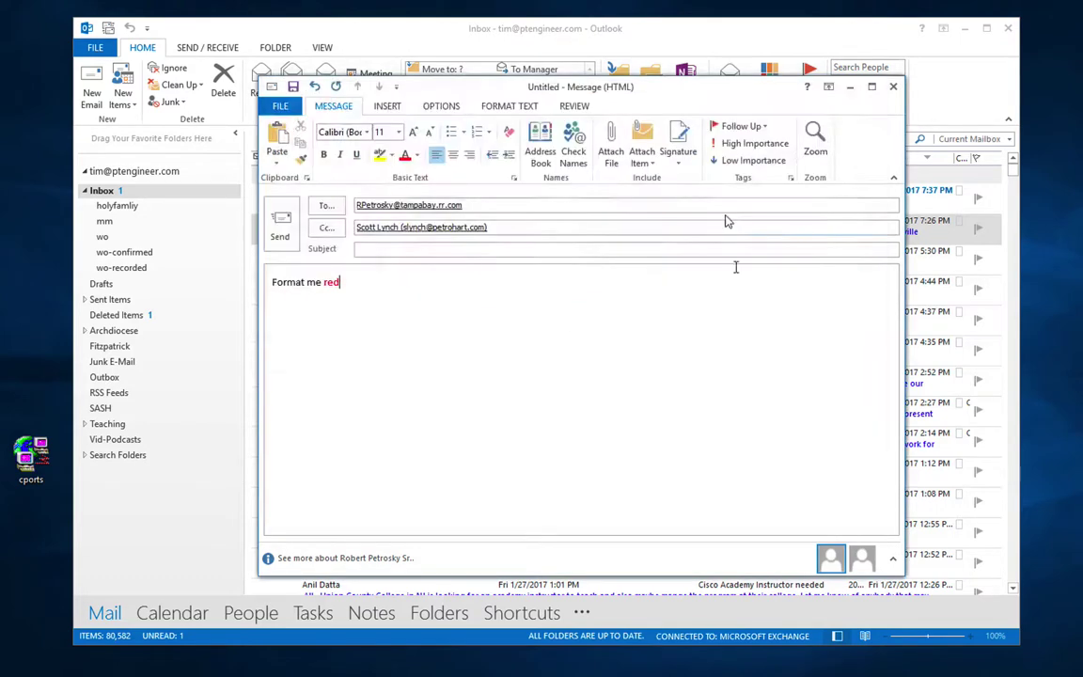
left_click(643, 153)
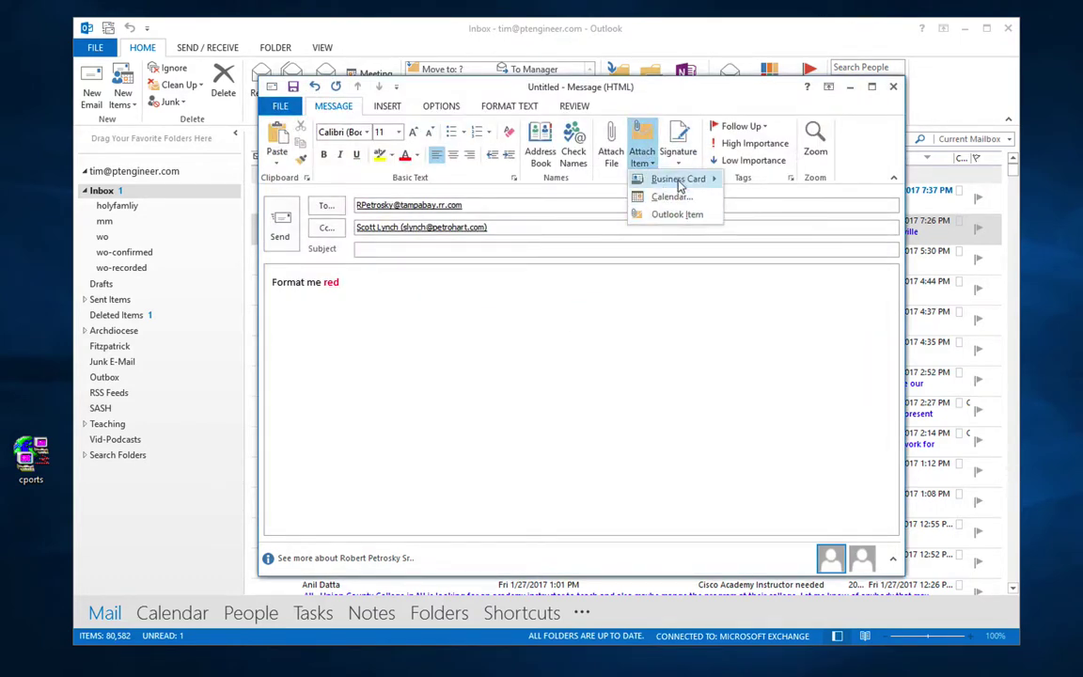
mouse_move(681, 181)
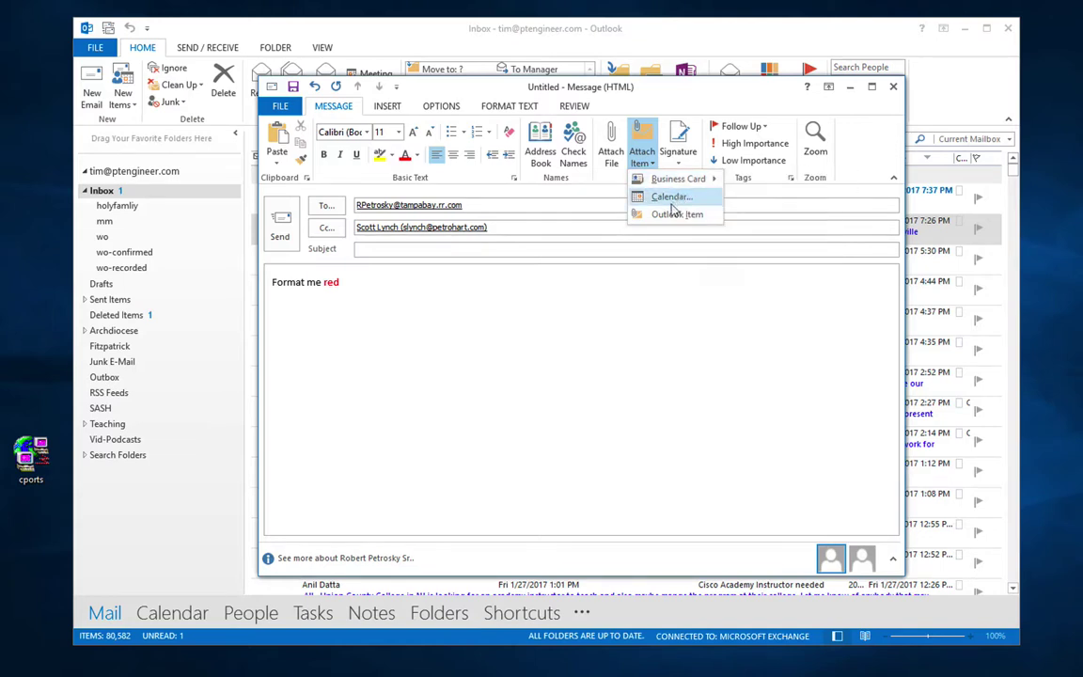
left_click(673, 214)
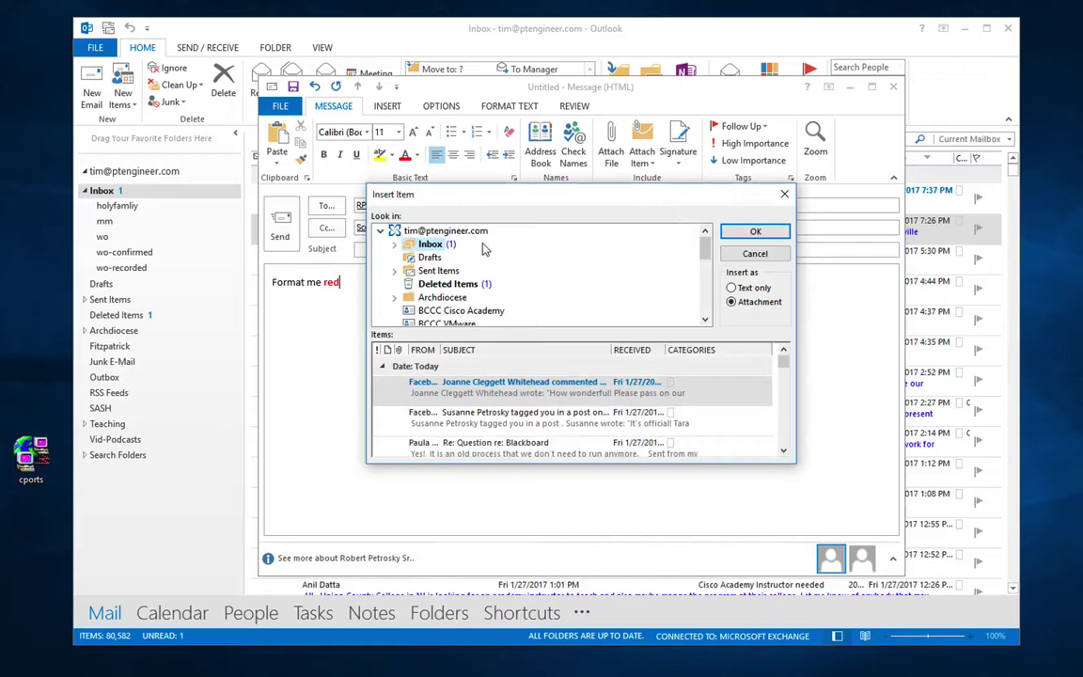
left_click(785, 195)
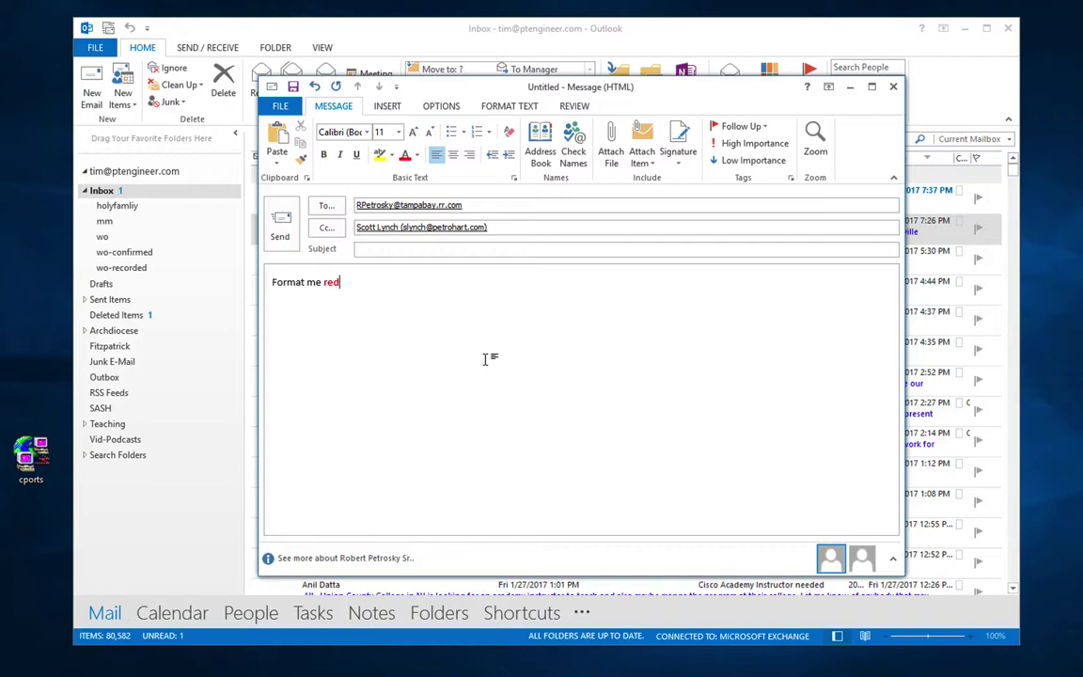
Step: Look through the Follow Up flag options without flagging, then show the INSERT commands
left_click(759, 125)
left_click(761, 127)
left_click(762, 127)
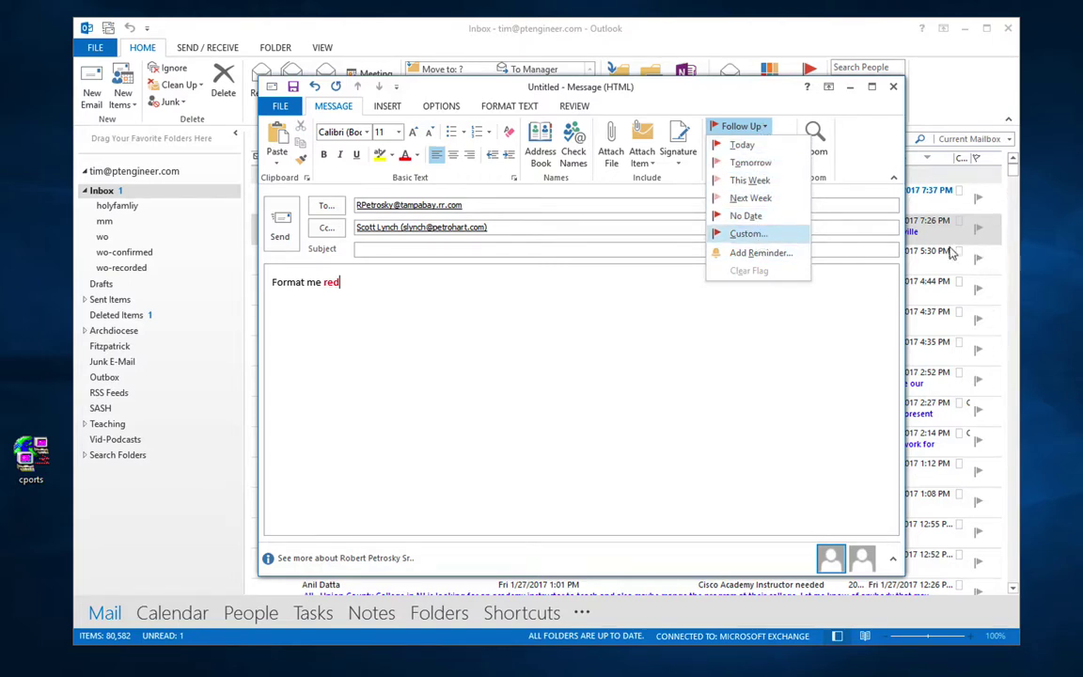
left_click(767, 303)
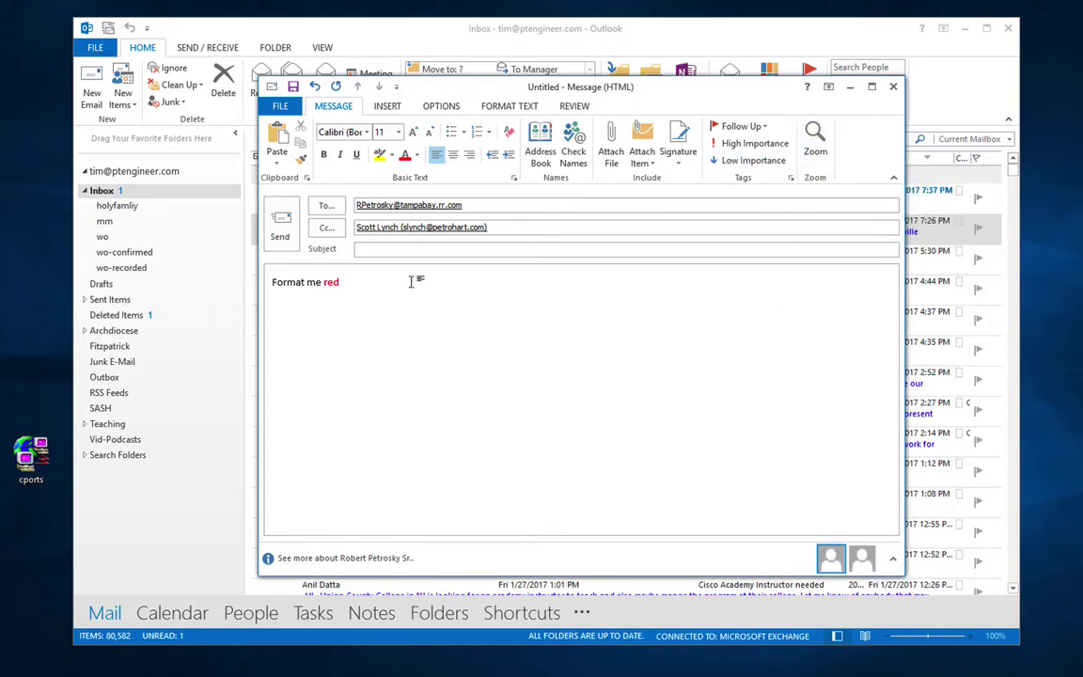
left_click(392, 109)
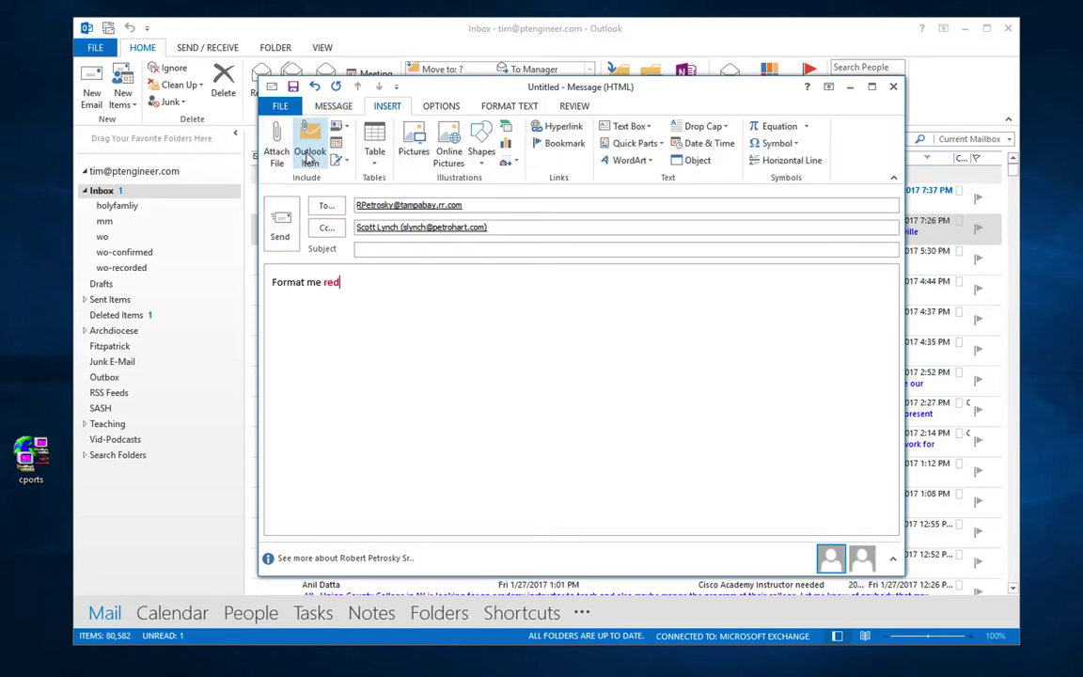
Step: Preview the table grid and the message themes without inserting or applying anything
left_click(371, 155)
left_click(373, 155)
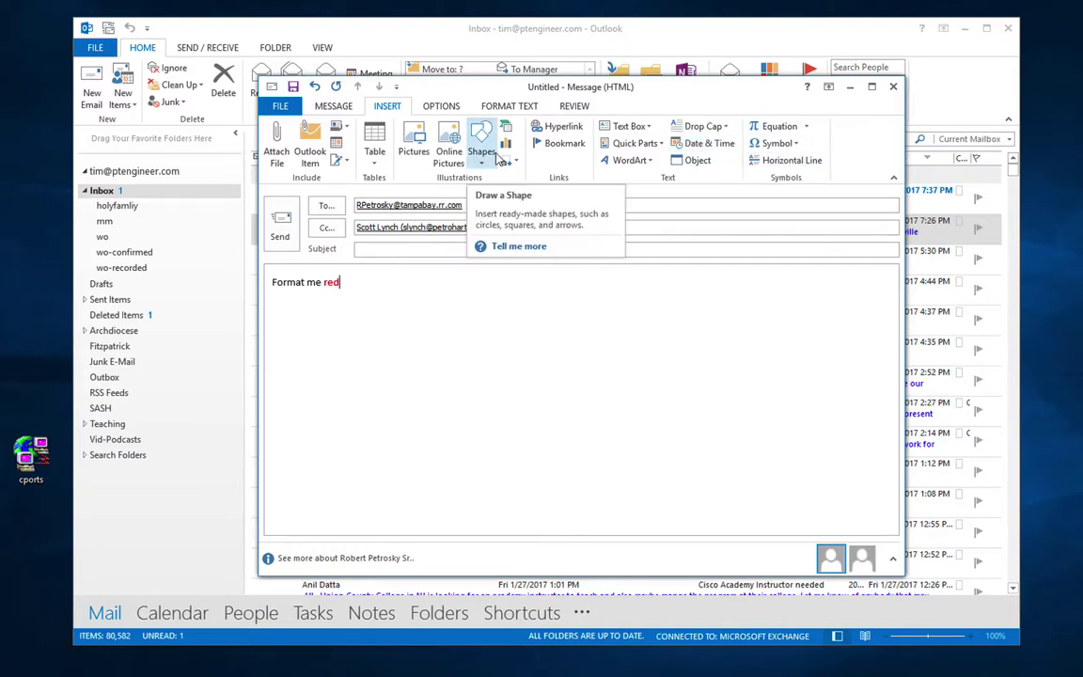
left_click(451, 109)
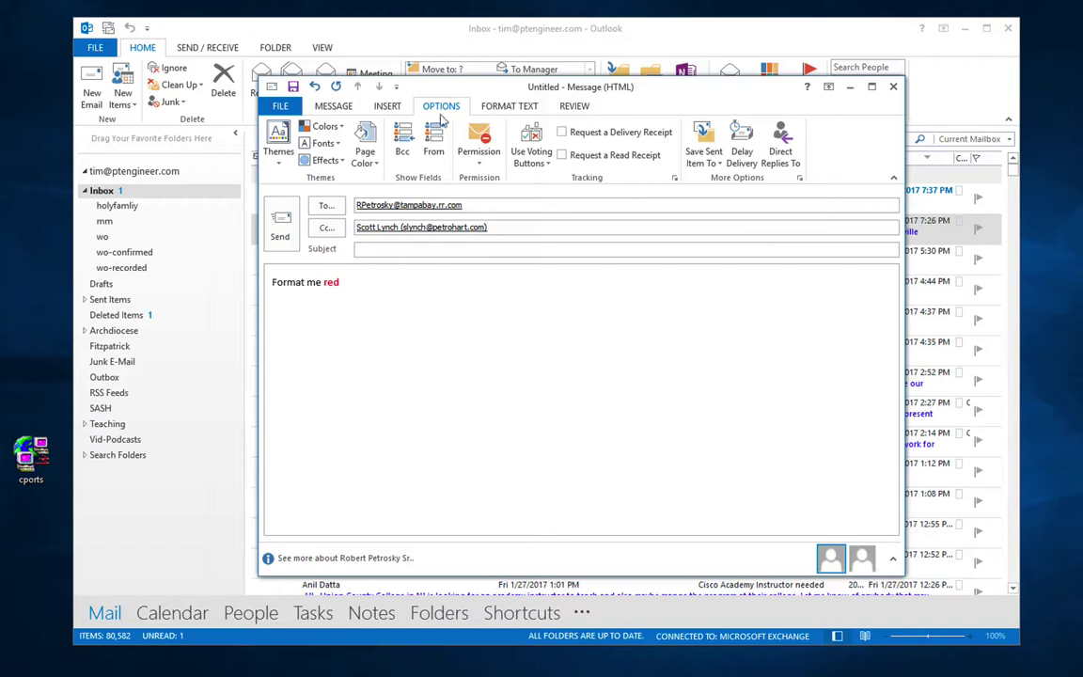
left_click(277, 155)
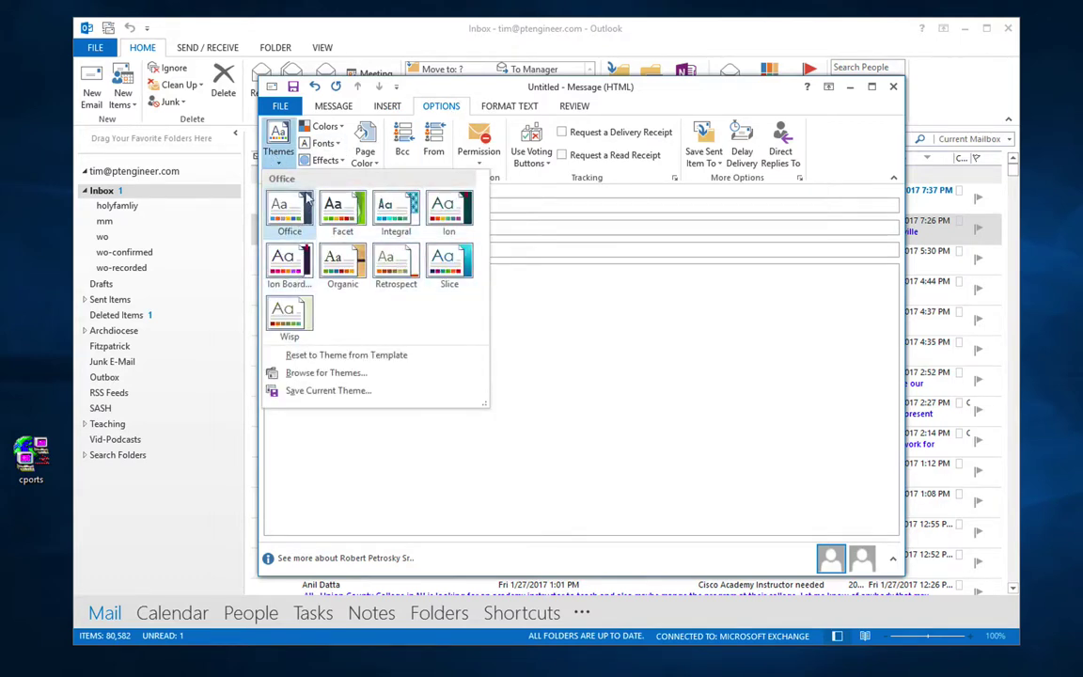
left_click(516, 281)
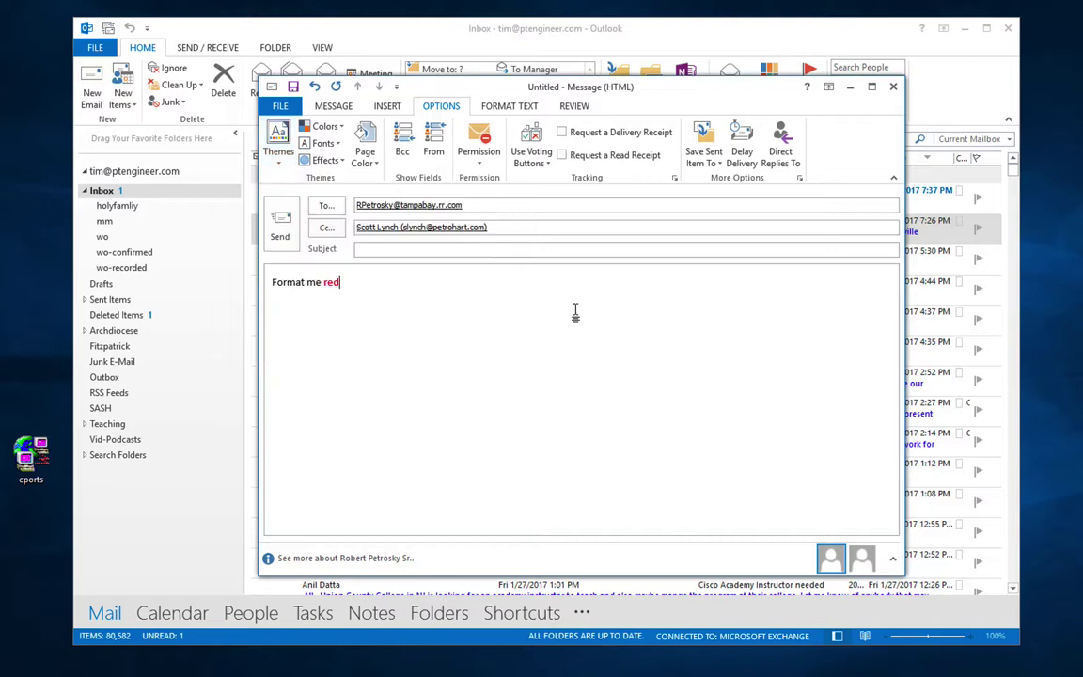
Step: Set a light grey page colour and add Yes;No;Maybe voting buttons
left_click(374, 158)
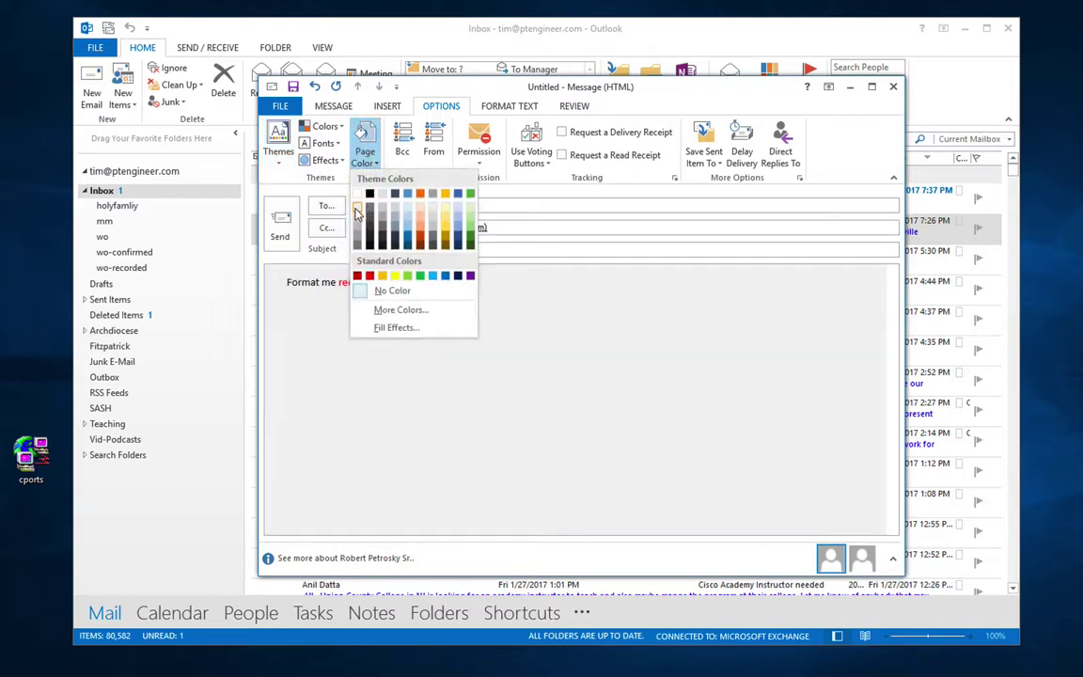
left_click(358, 212)
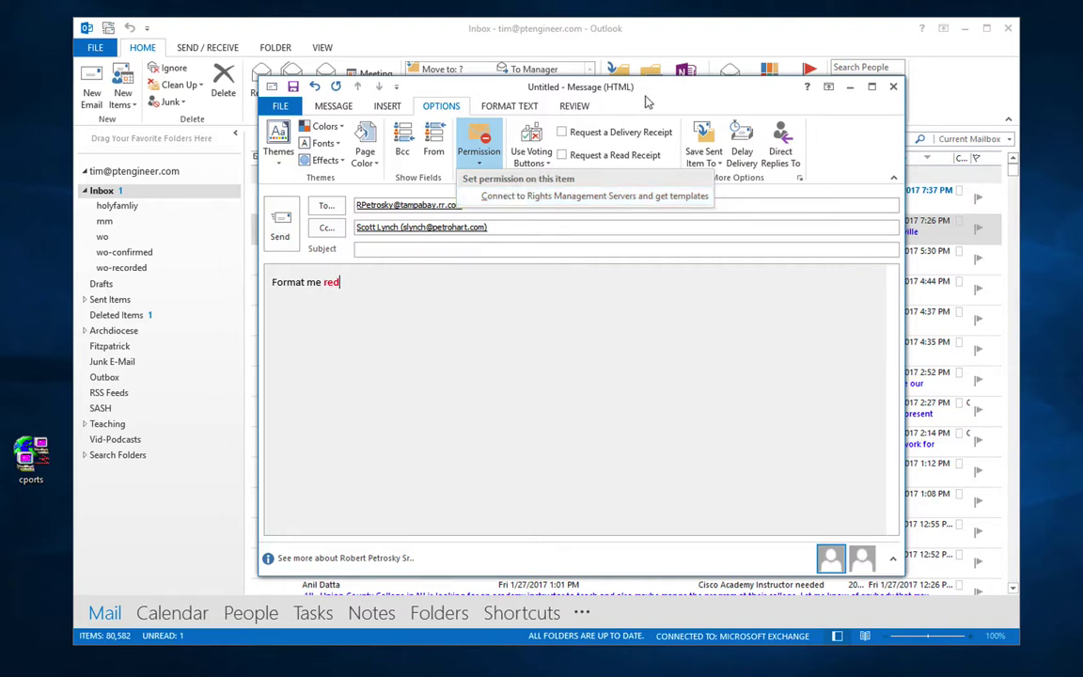
left_click(547, 164)
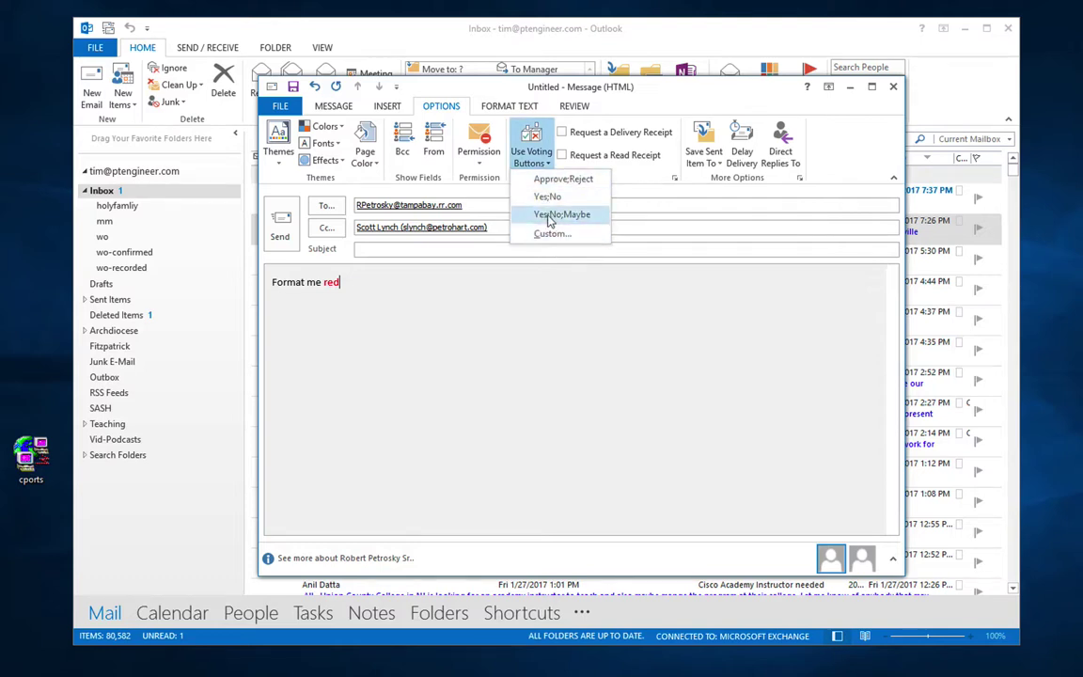
left_click(550, 214)
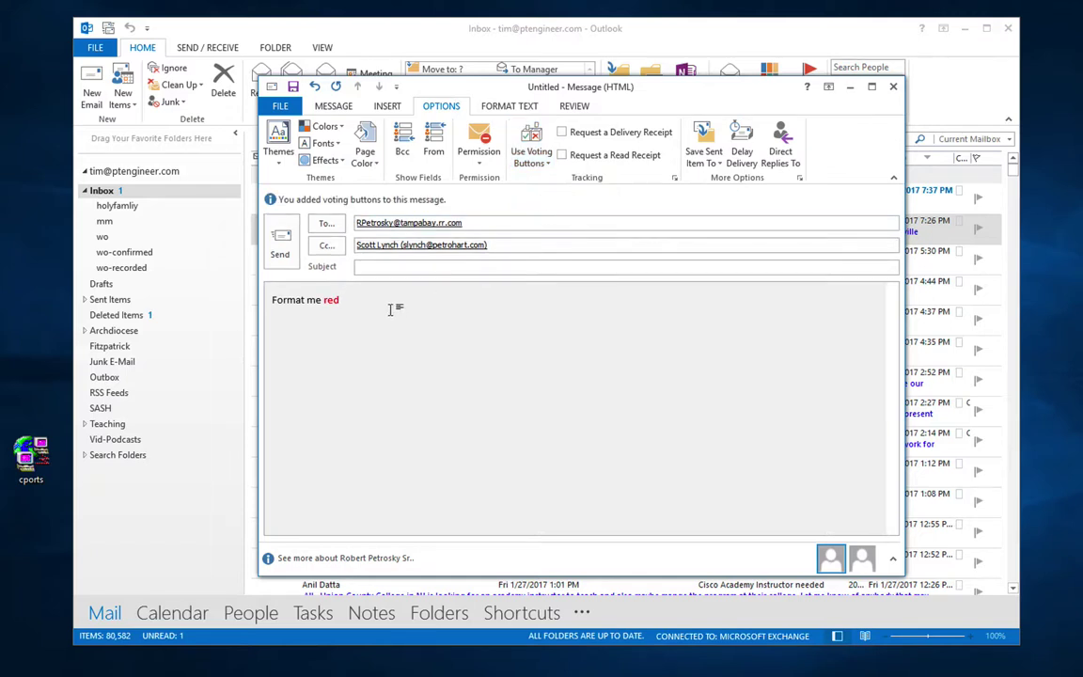
Step: Add the body line 'Did the typeng appear read' and remove the Cc recipient
key("Return")
type("Did the typeng appear read")
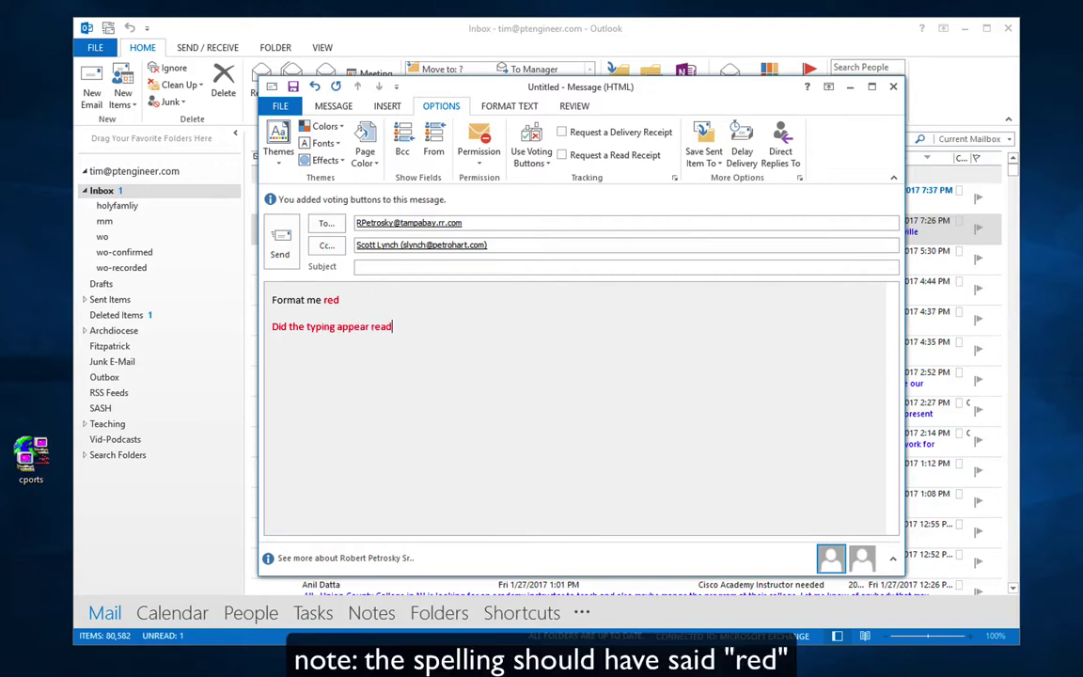
left_click_drag(503, 243, 343, 243)
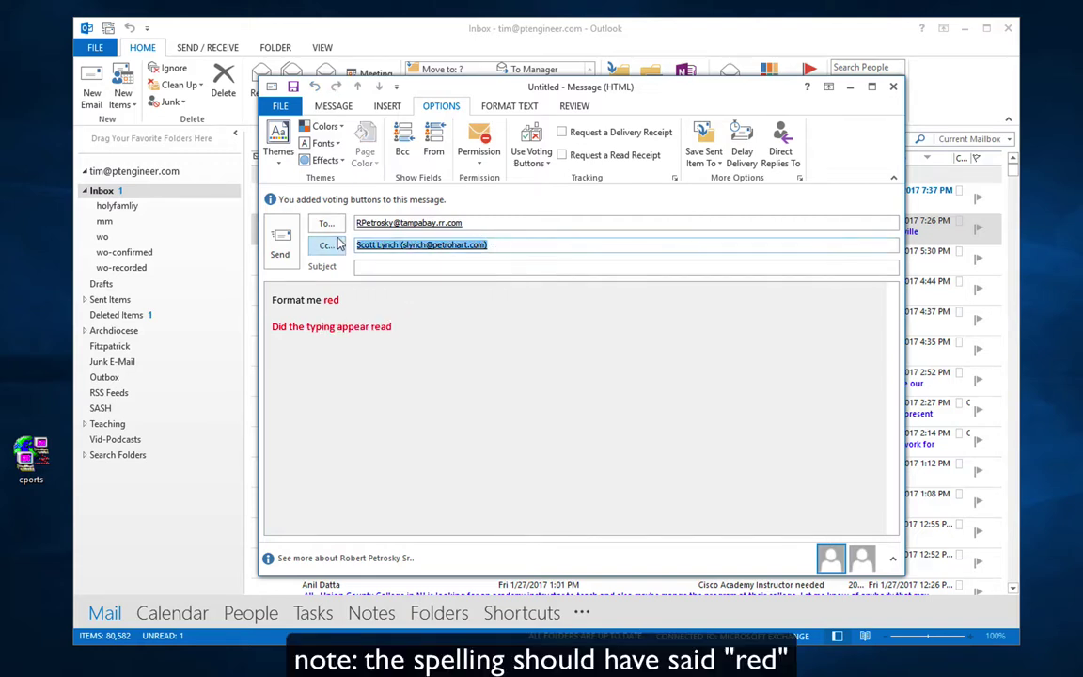
key("Delete")
Step: Replace the To address with a single suggested recipient
left_click_drag(467, 223, 264, 181)
key("Delete")
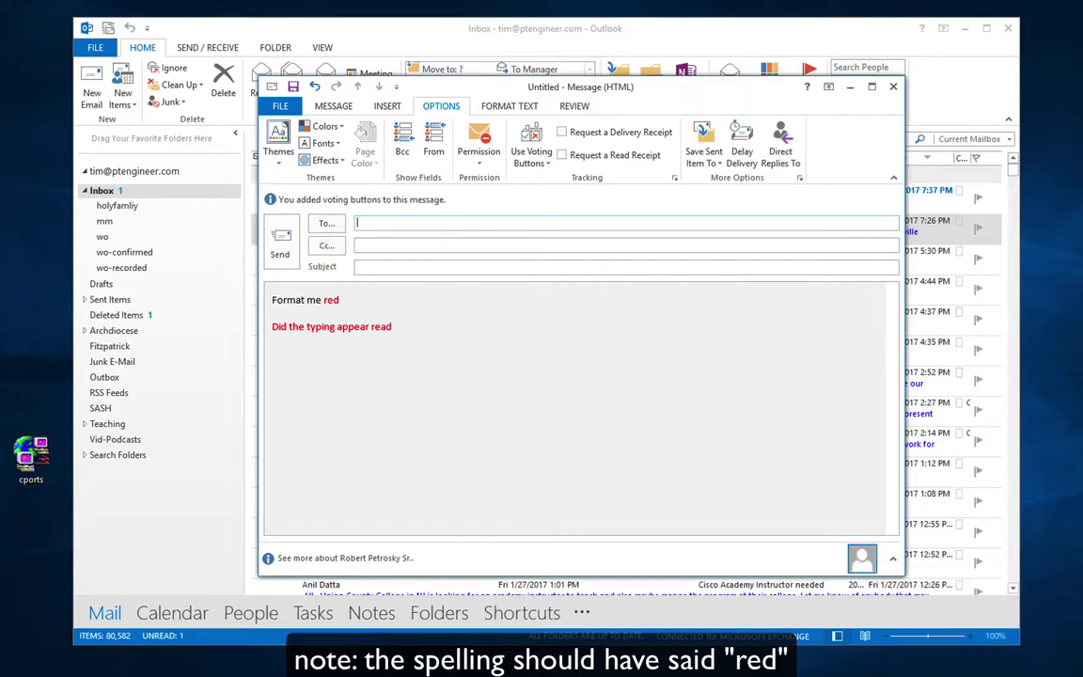
type("tm")
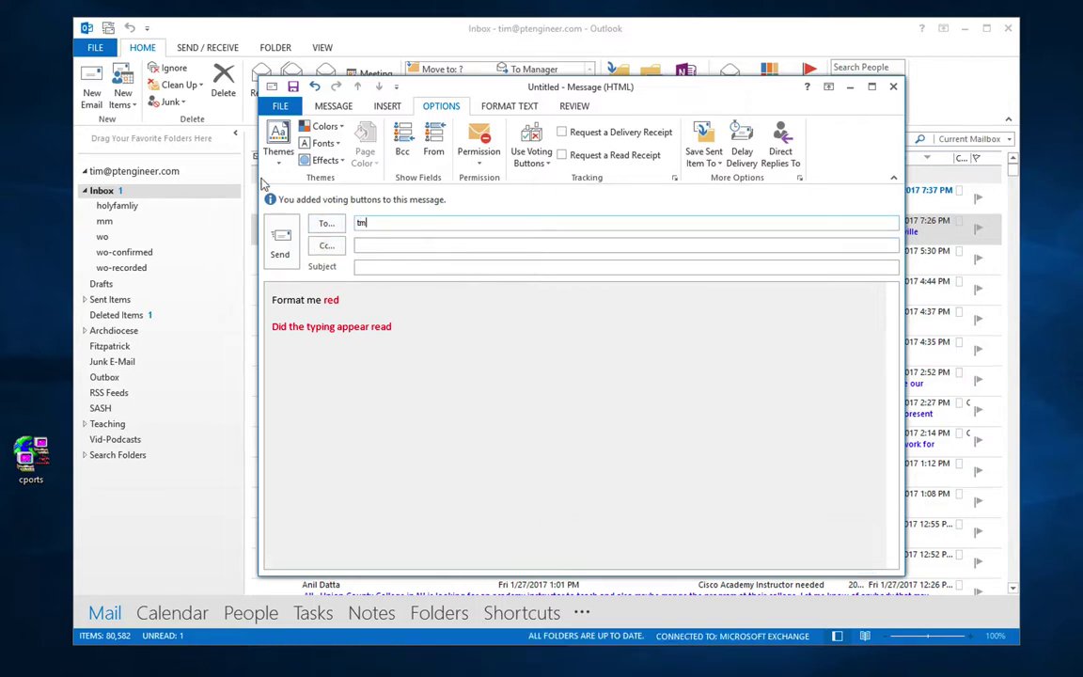
key("BackSpace")
left_click(385, 249)
Step: Set the subject to 'sample email voting' and request a delivery receipt
left_click(385, 267)
type("s")
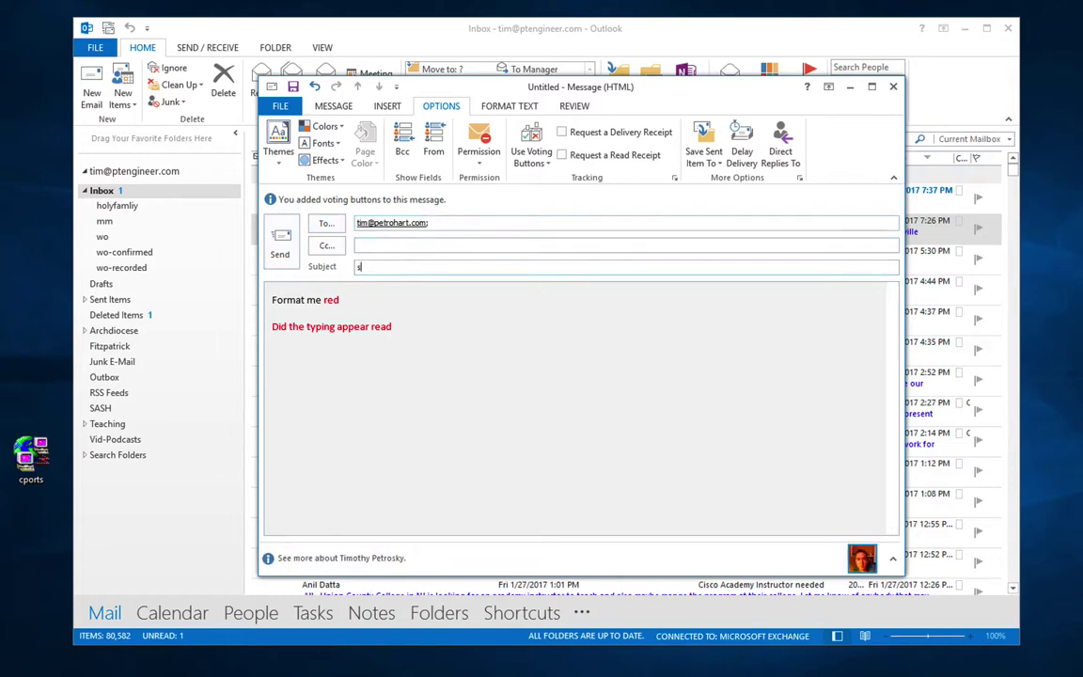
type("ample email voting")
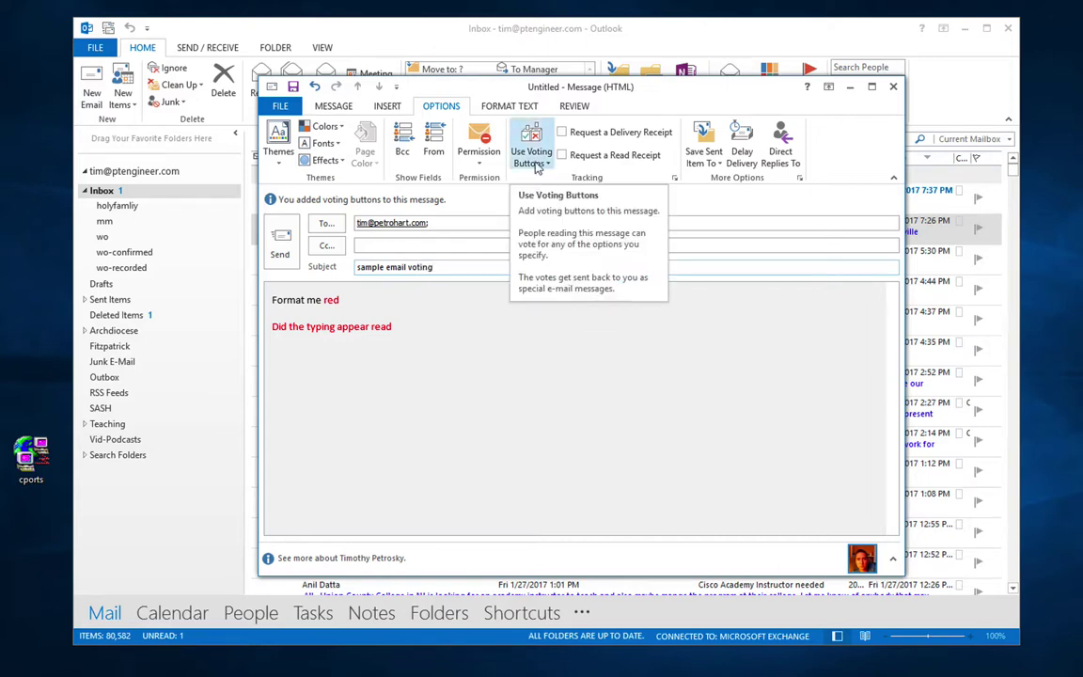
left_click(561, 132)
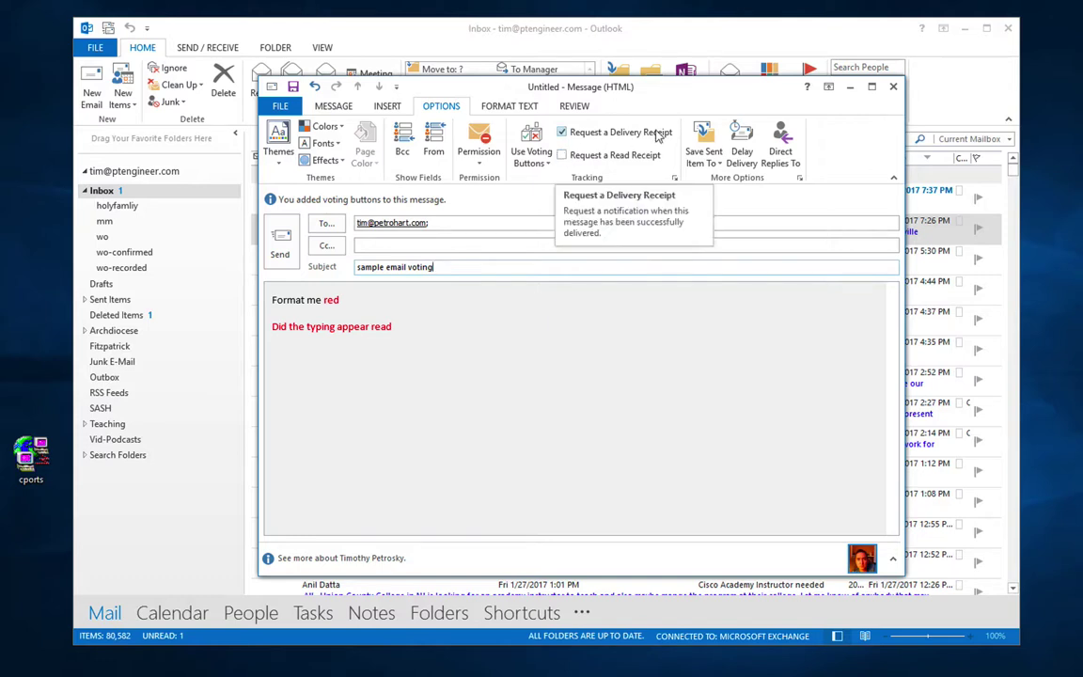
left_click(717, 164)
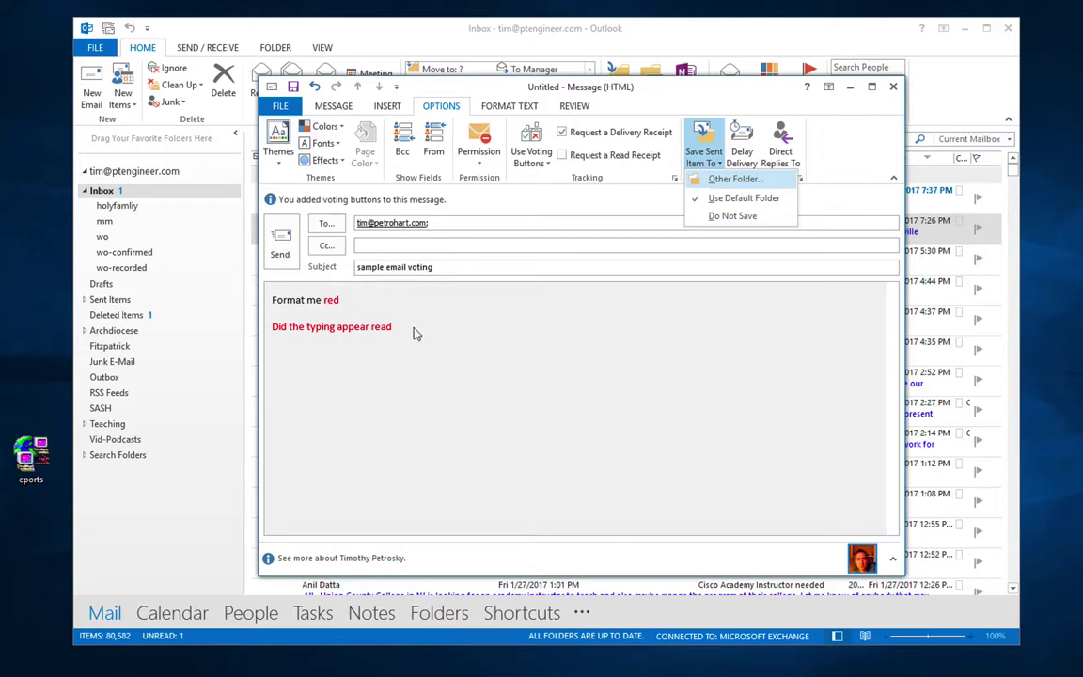
Step: Delay delivery until 5:00 PM on 1/27/2017, then show the FORMAT TEXT commands
left_click(652, 307)
left_click(741, 156)
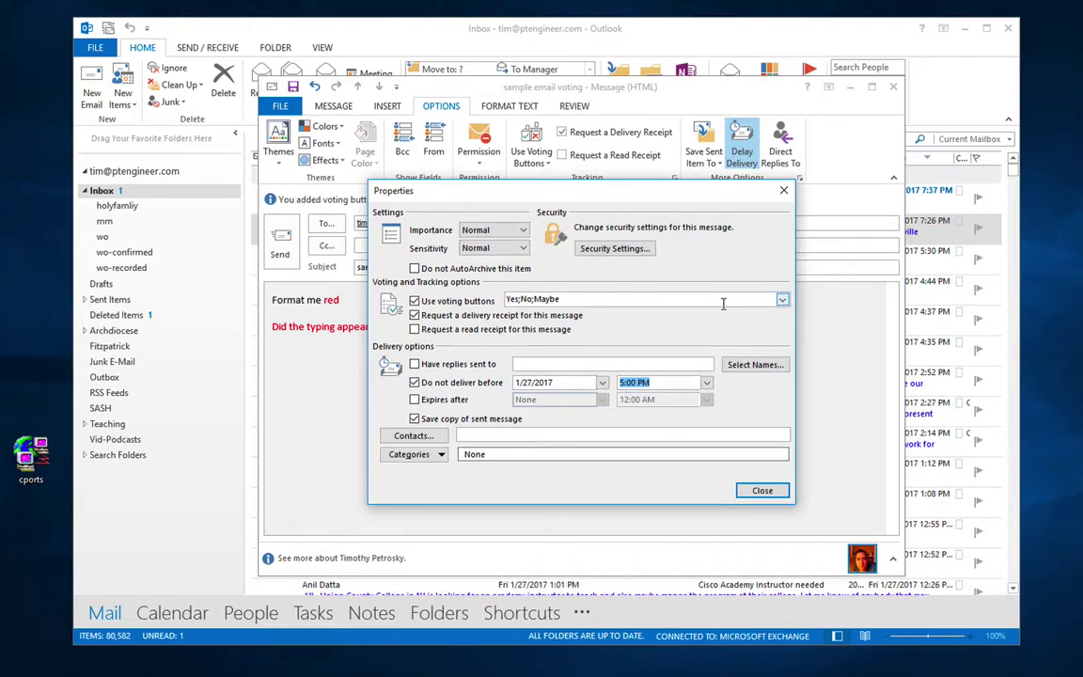
left_click(783, 190)
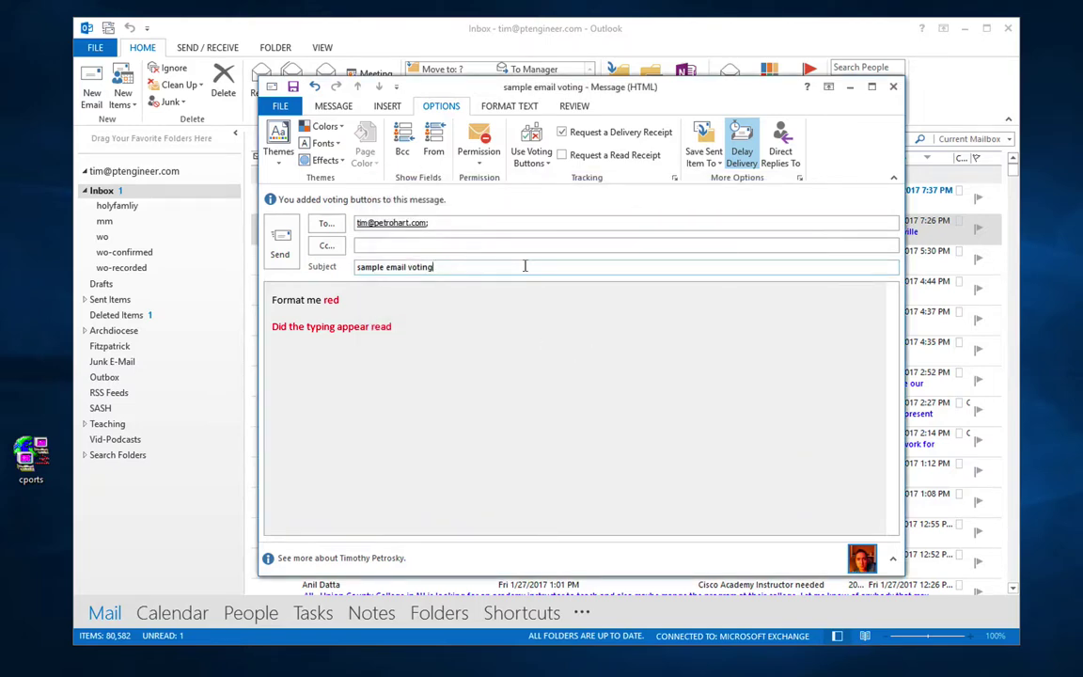
left_click(526, 107)
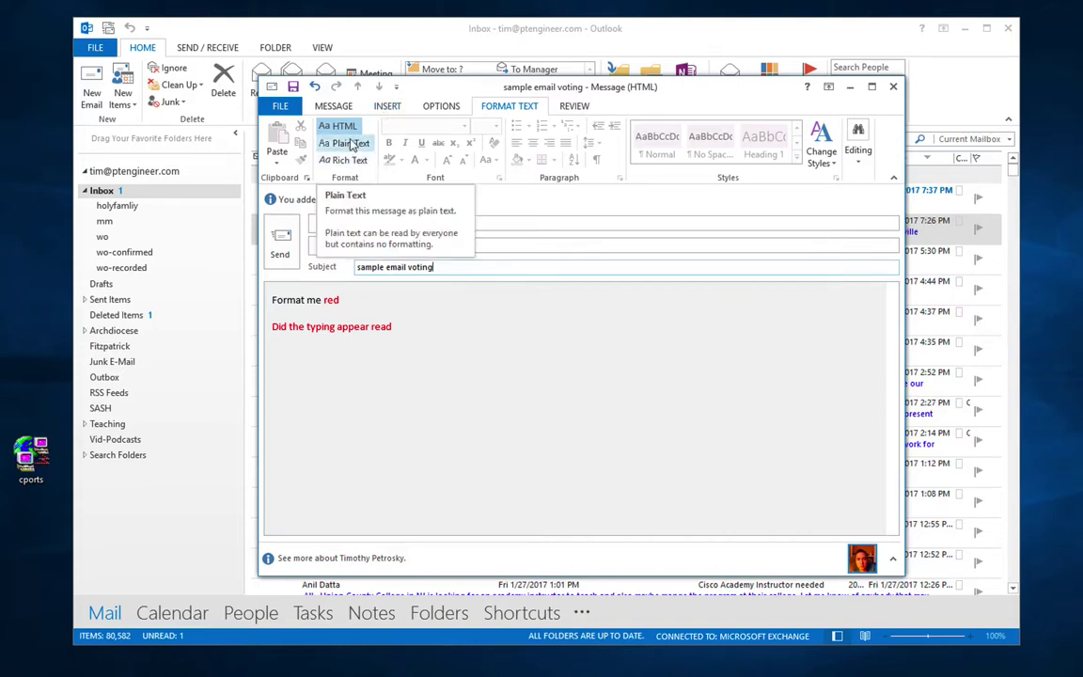
Step: Browse the REVIEW, INSERT and MESSAGE tabs of the message window
left_click(573, 106)
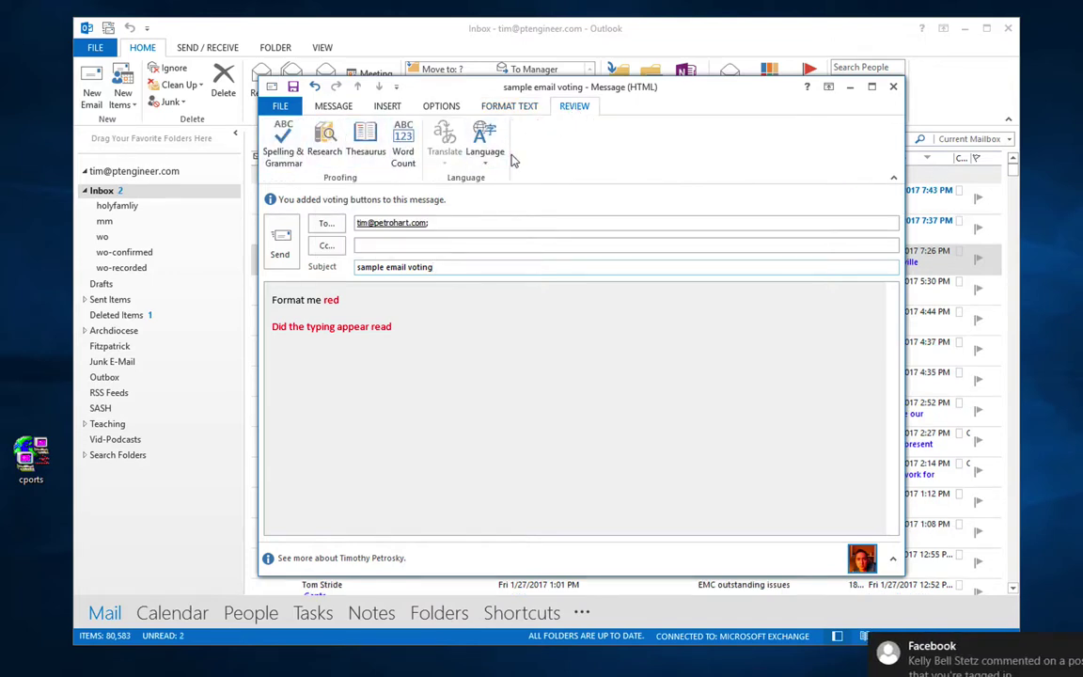
left_click(386, 106)
left_click(336, 107)
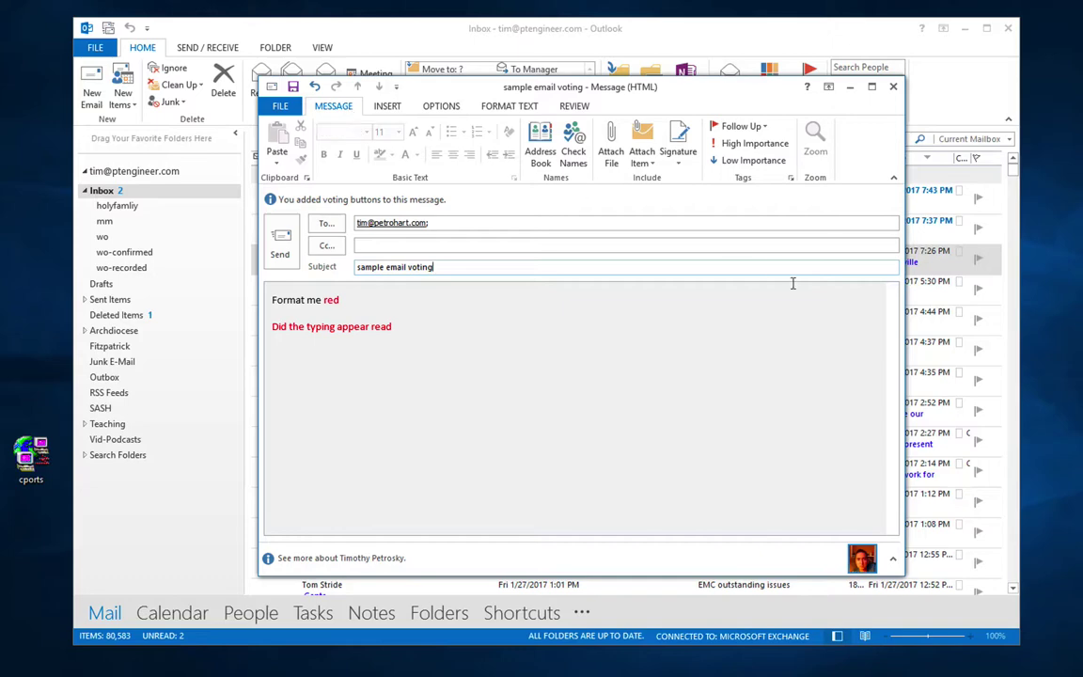
Step: Move the message window up-left and enlarge it, leaving the contact details pane collapsed
left_click_drag(771, 90, 622, 58)
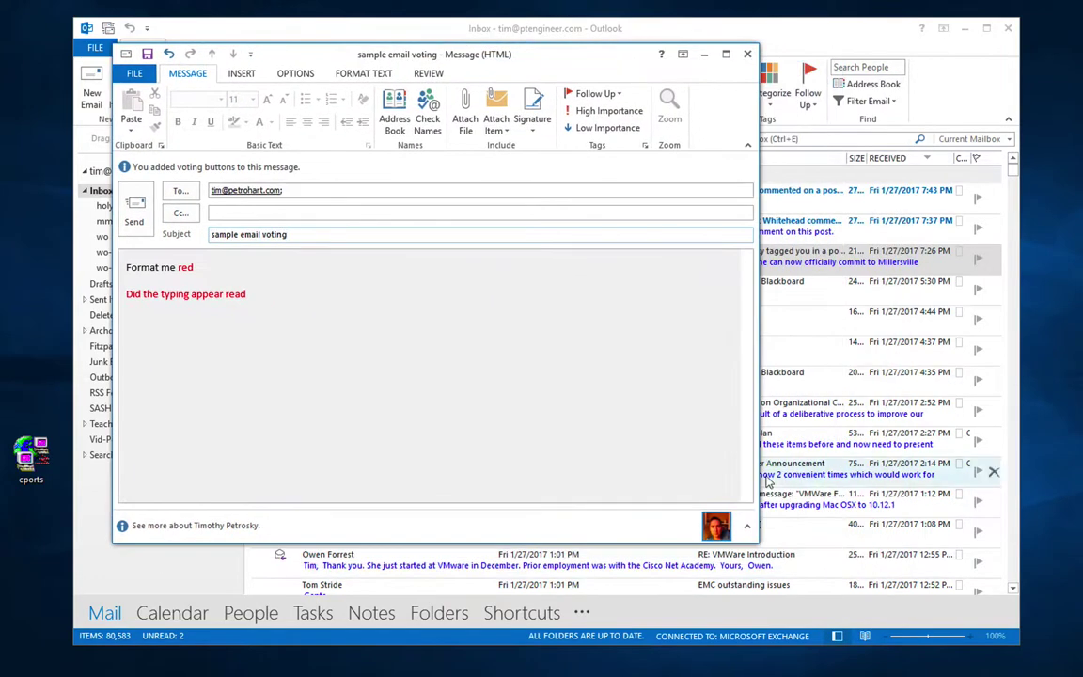
left_click(746, 526)
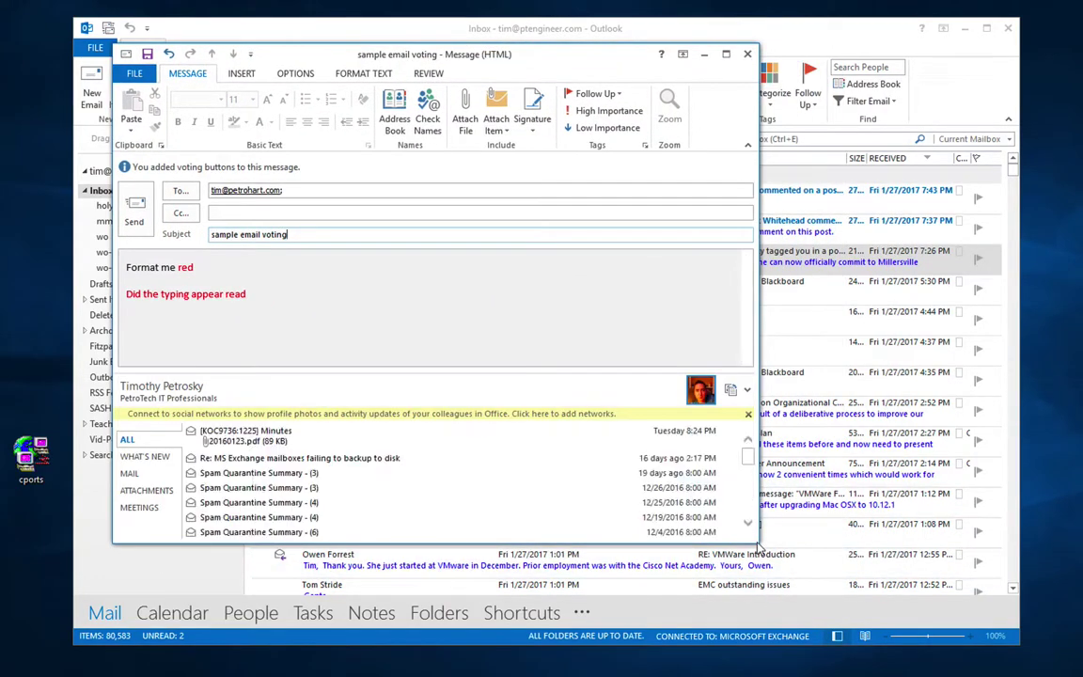
left_click(746, 389)
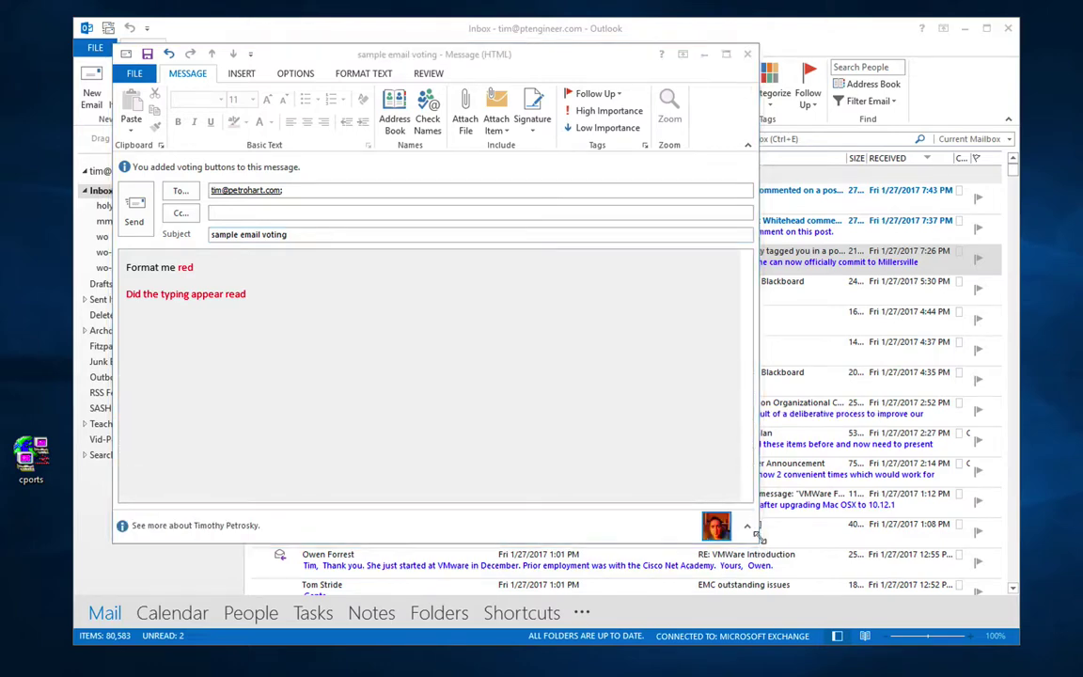
left_click_drag(756, 540, 929, 595)
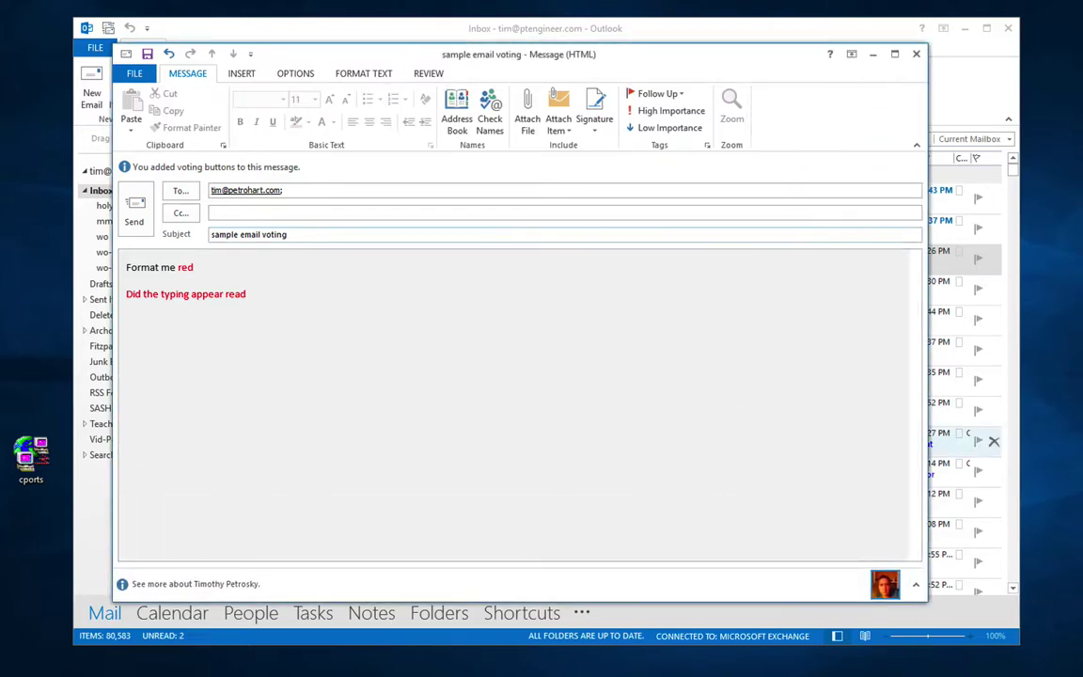
left_click(243, 75)
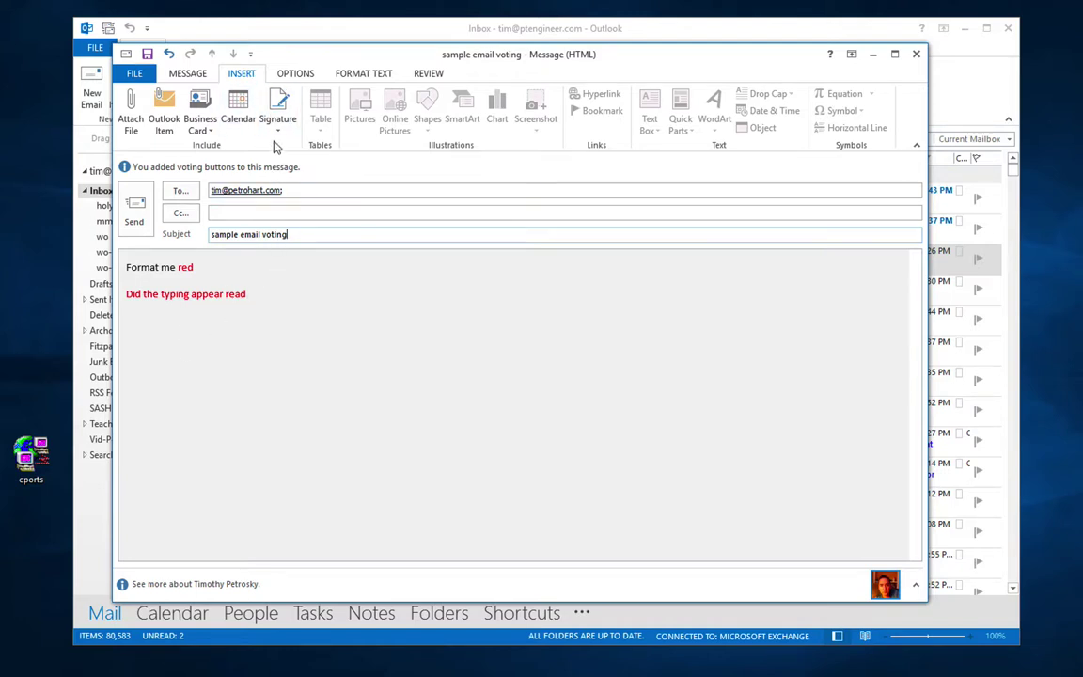
Step: Create a new signature named for the sender's work account
left_click(279, 133)
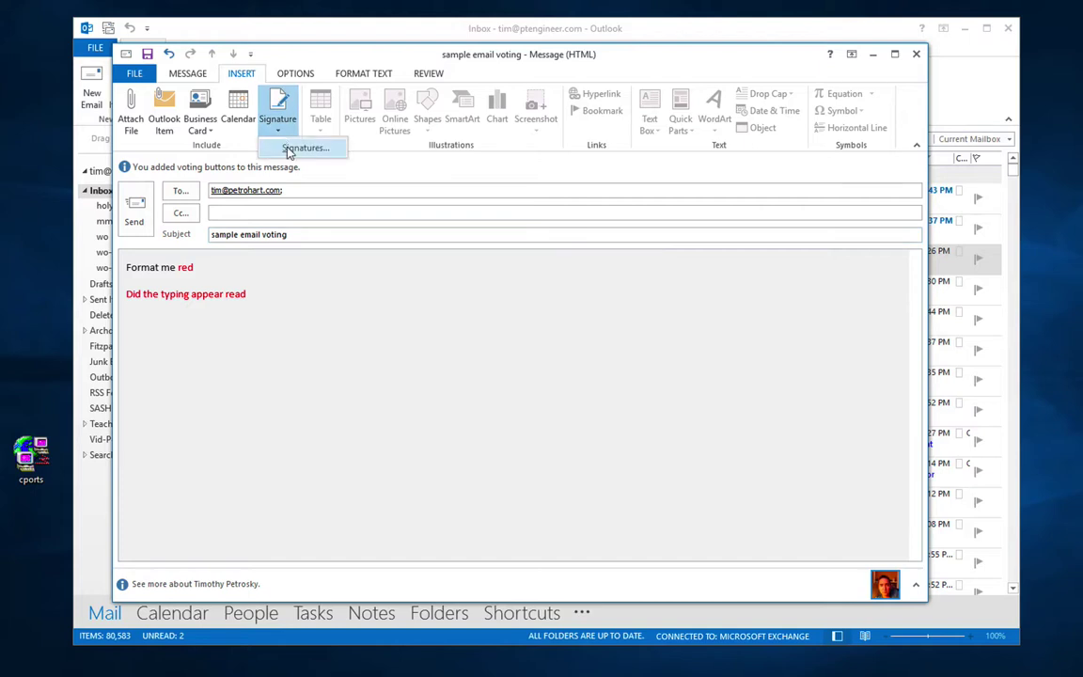
left_click(287, 146)
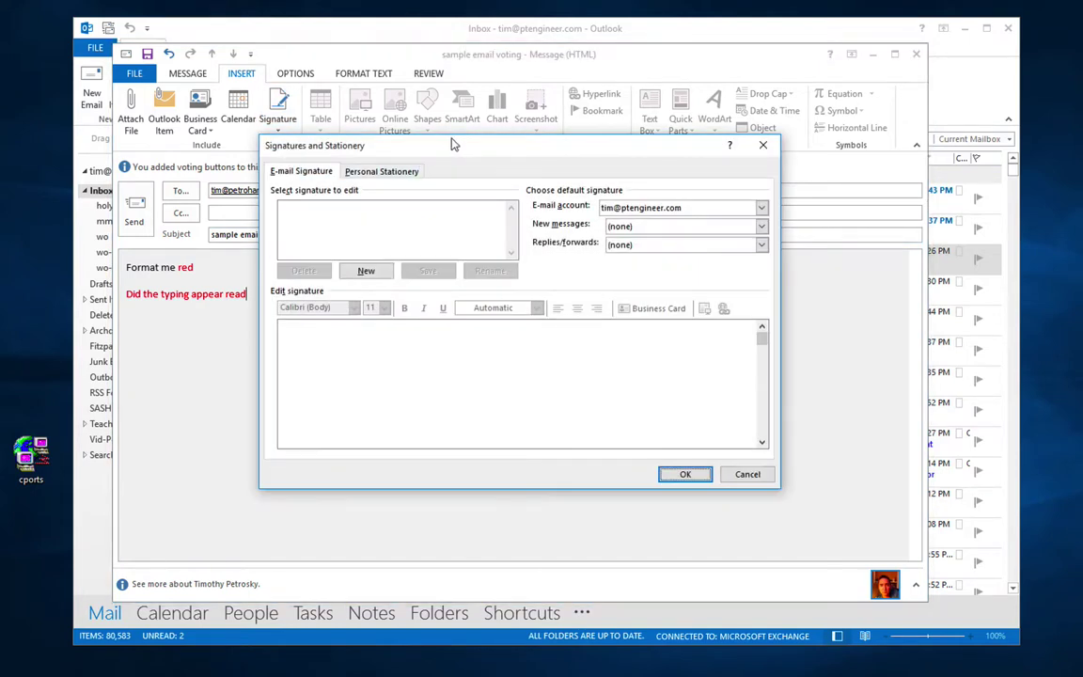
left_click(366, 272)
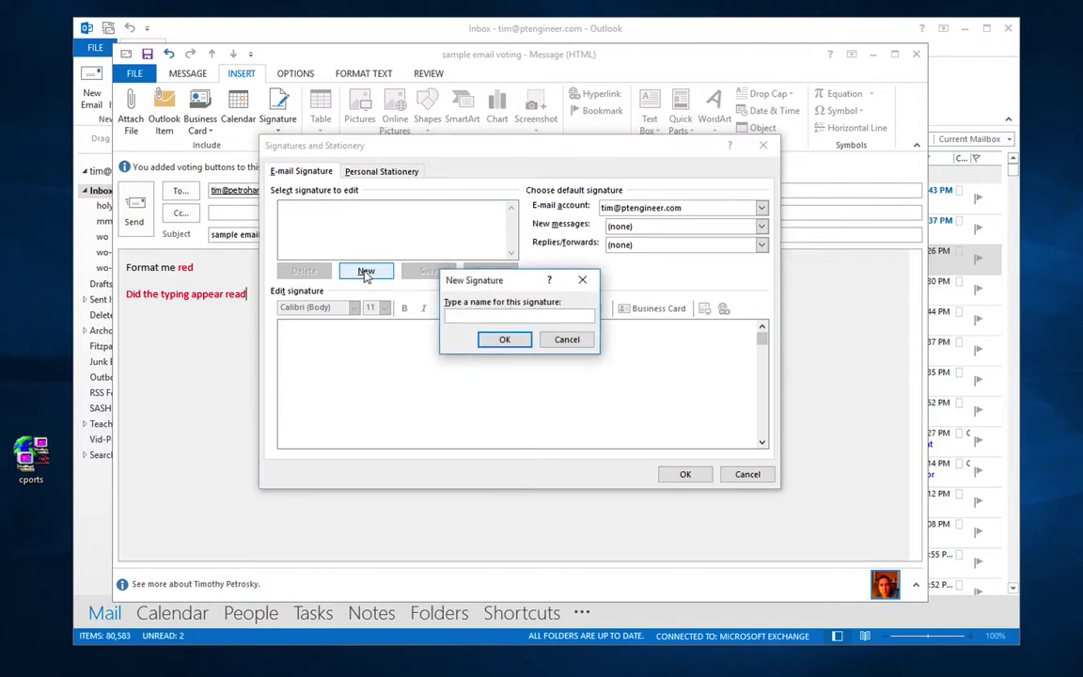
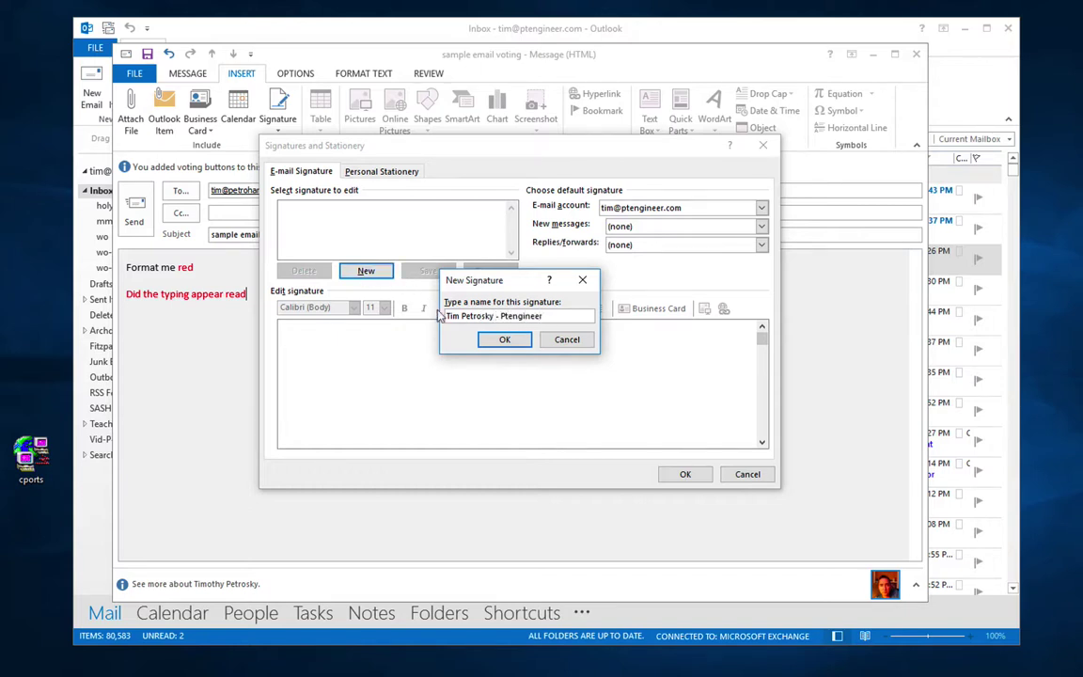
left_click(504, 340)
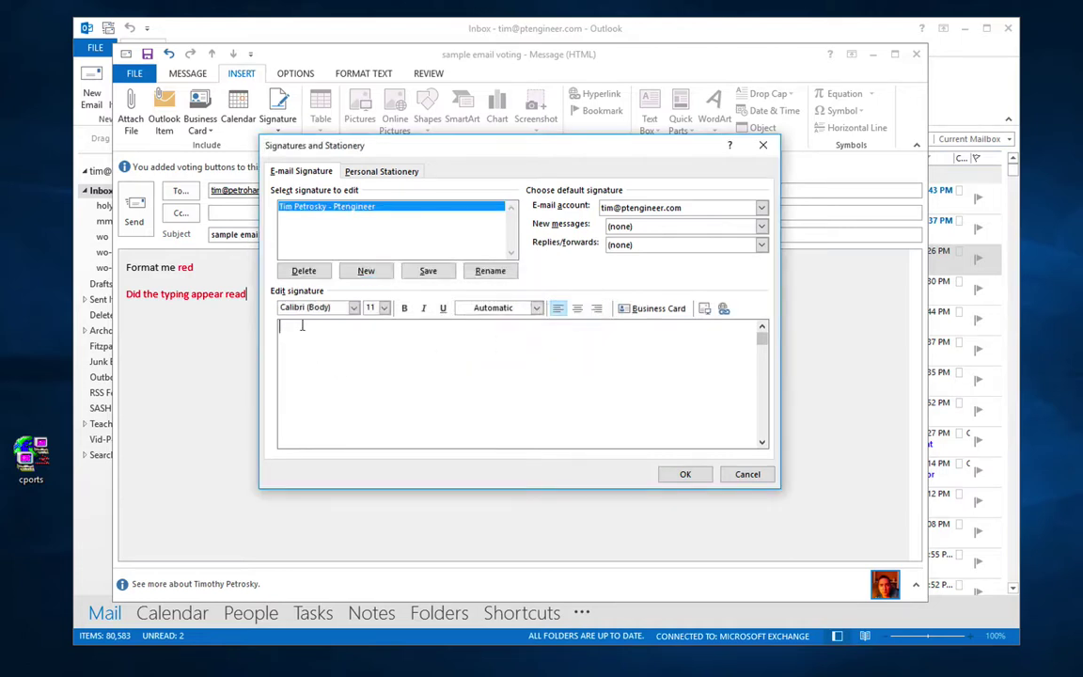
Step: Enter the sender's name, 'Super guy... most of the time' and a phone number as signature text
key("Return")
key("Return")
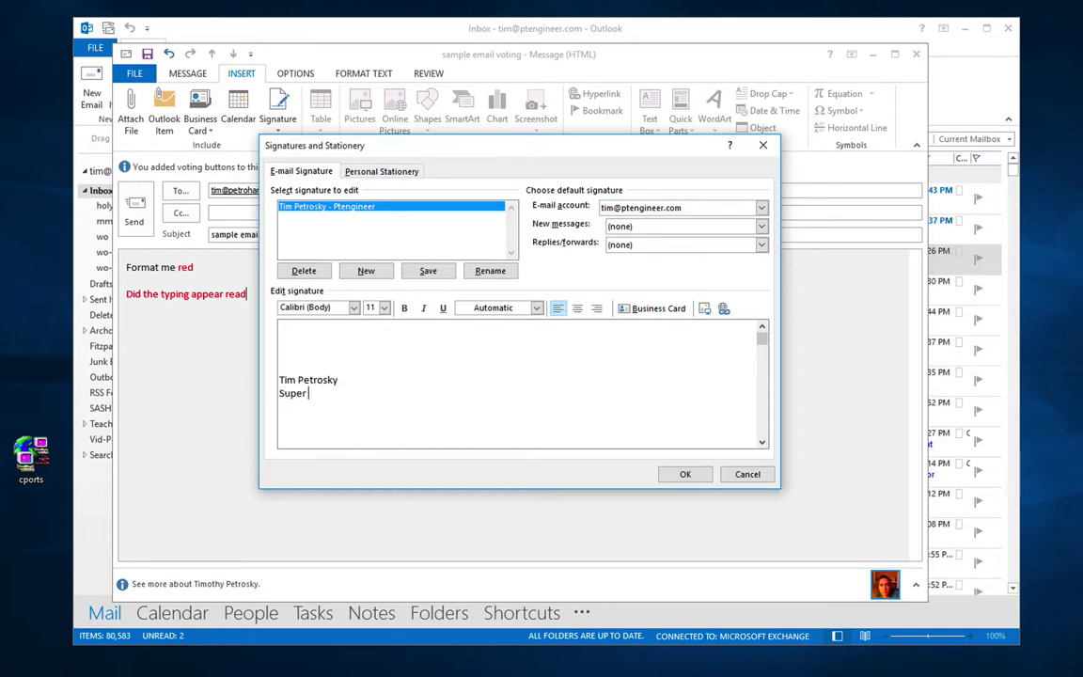
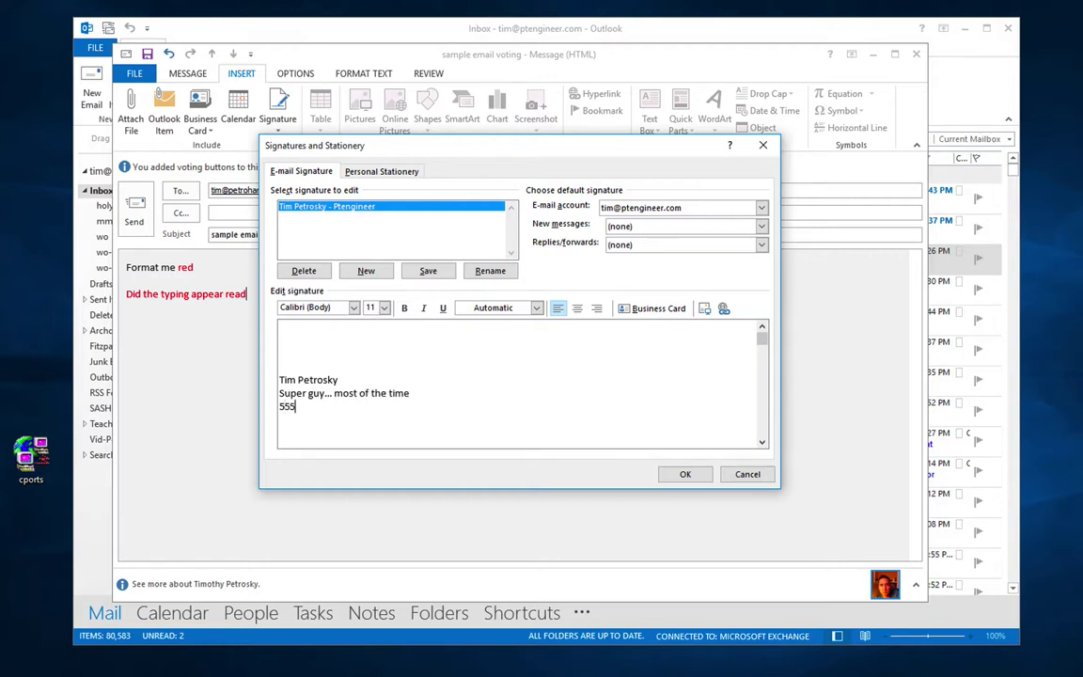
key("BackSpace")
key("BackSpace")
left_click_drag(342, 379, 279, 379)
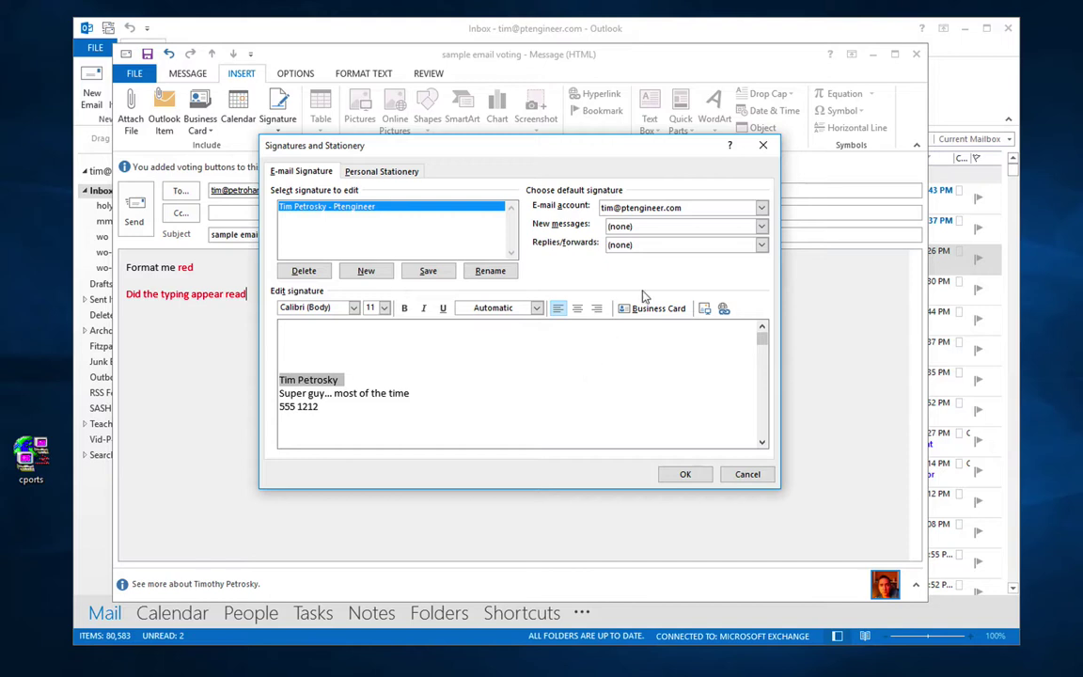
left_click(365, 270)
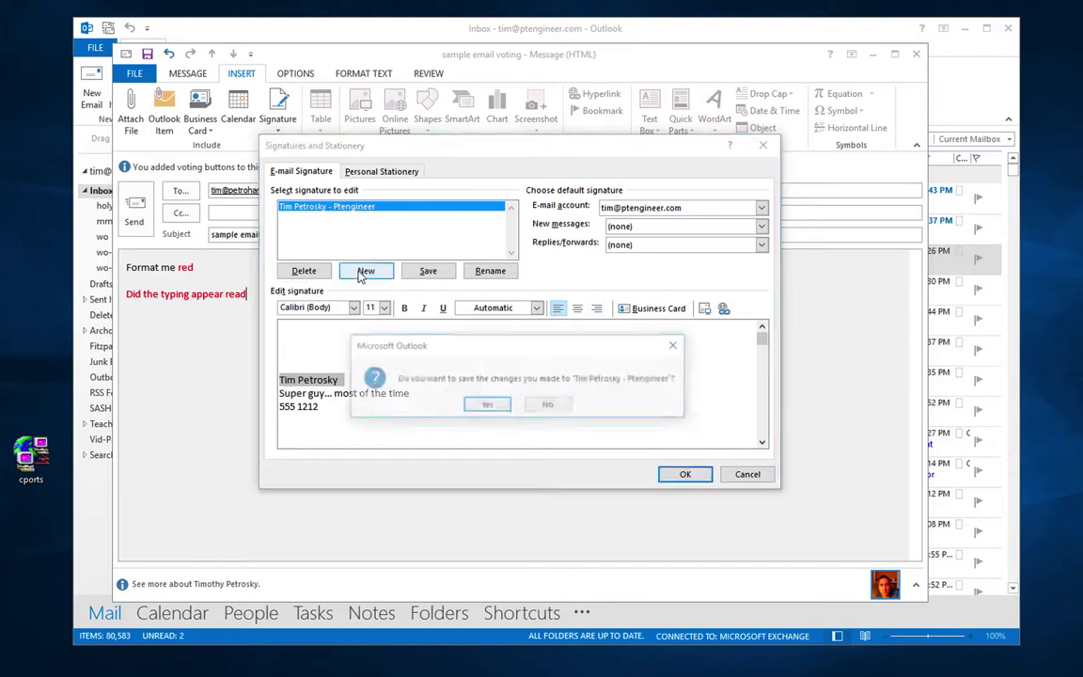
Step: Save the work signature and create a home signature with a casual sign-off
left_click(490, 404)
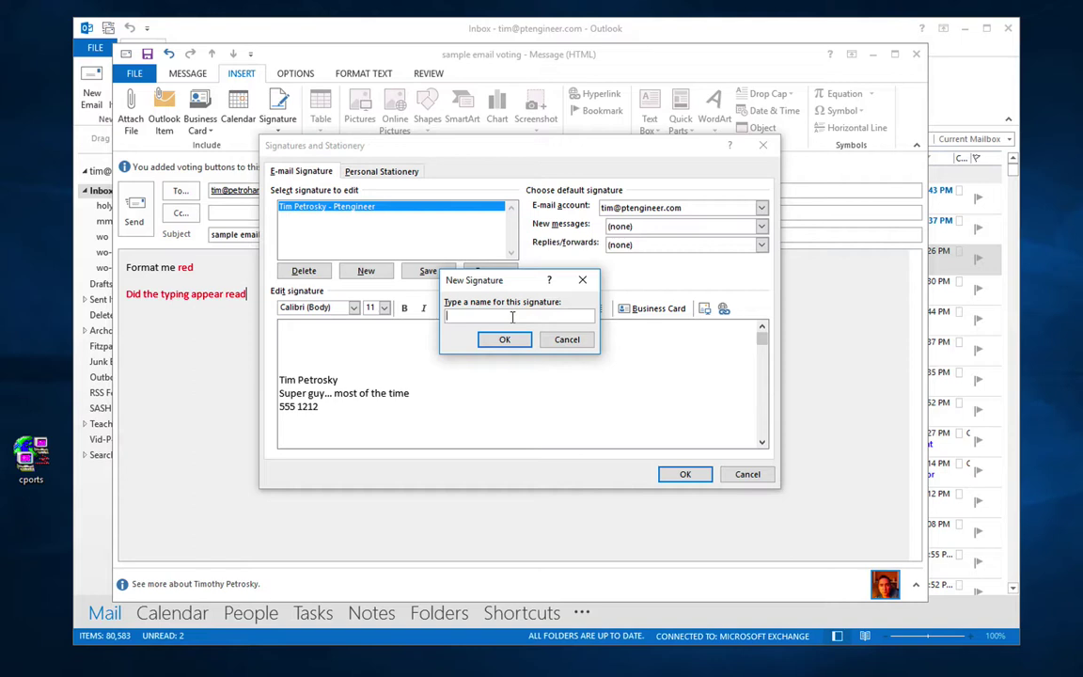
type("Tim - Home")
left_click(504, 339)
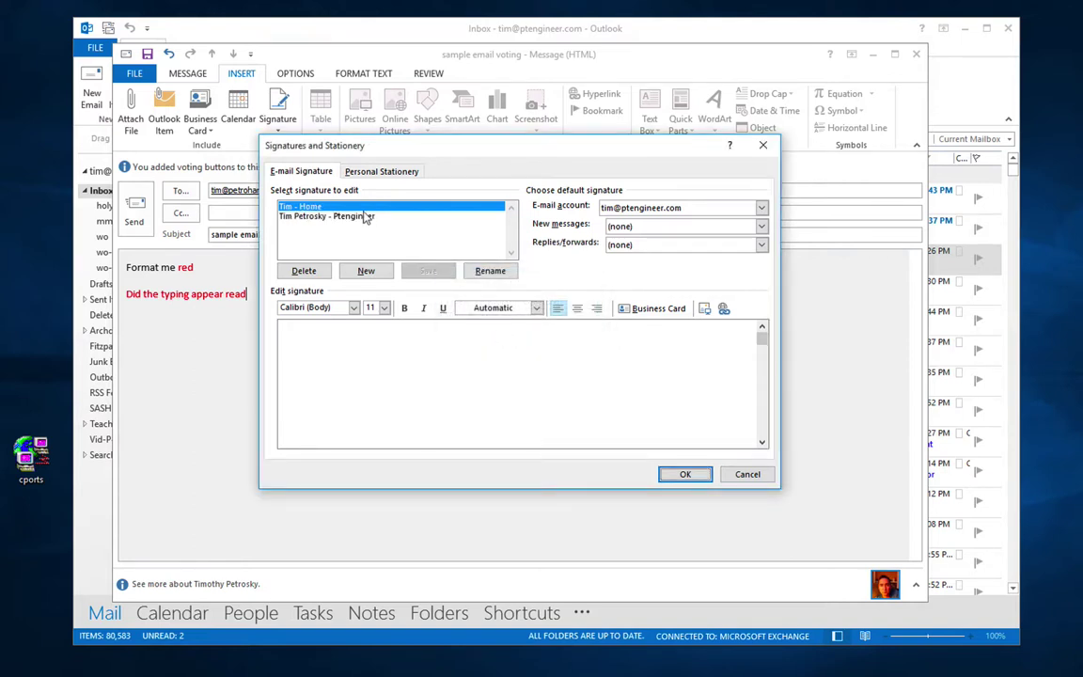
left_click(333, 396)
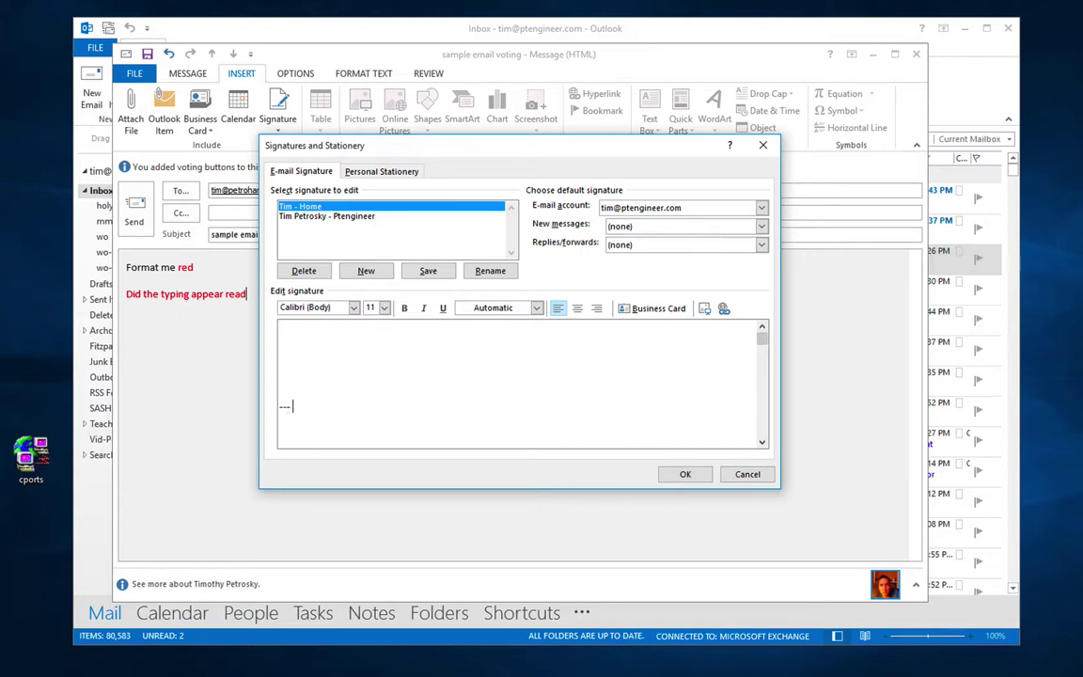
type("--- Its Tim")
left_click(440, 273)
Step: Review the saved home and work signatures' text
left_click(357, 215)
left_click(339, 206)
left_click(355, 216)
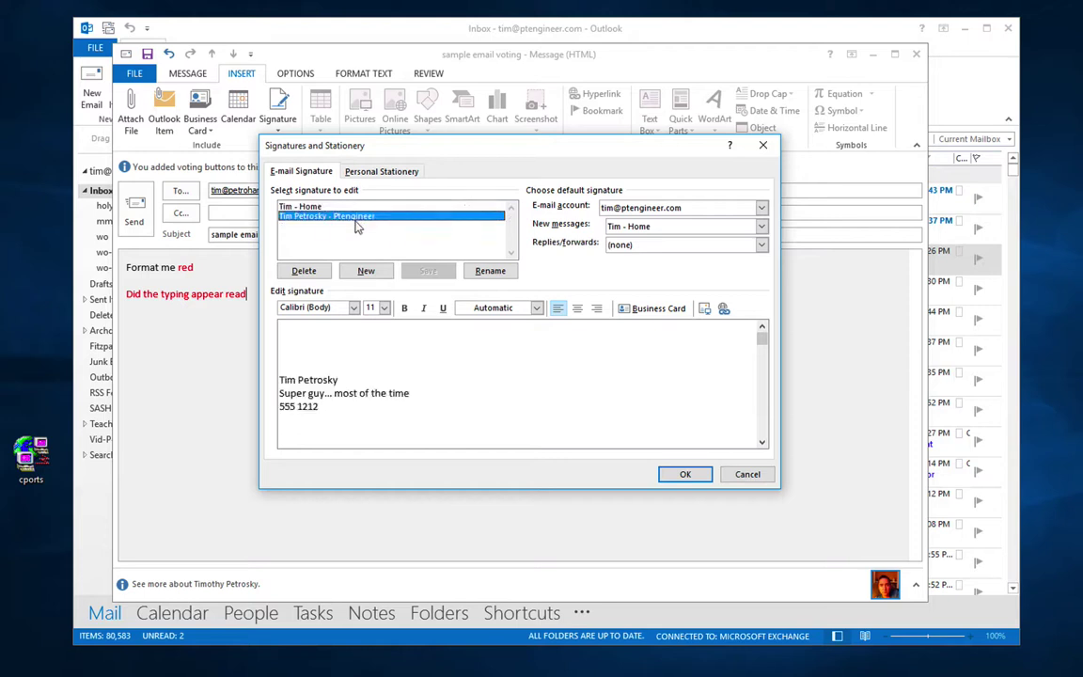
left_click_drag(288, 328, 295, 367)
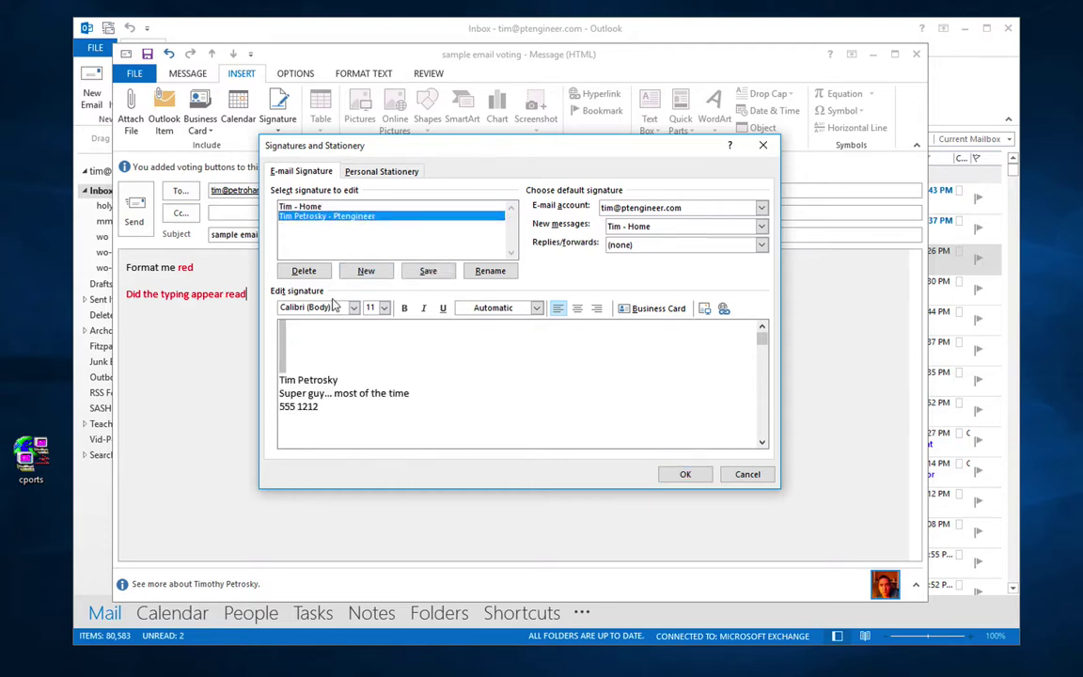
Step: Make the work signature the default for new messages and replies/forwards
left_click(630, 226)
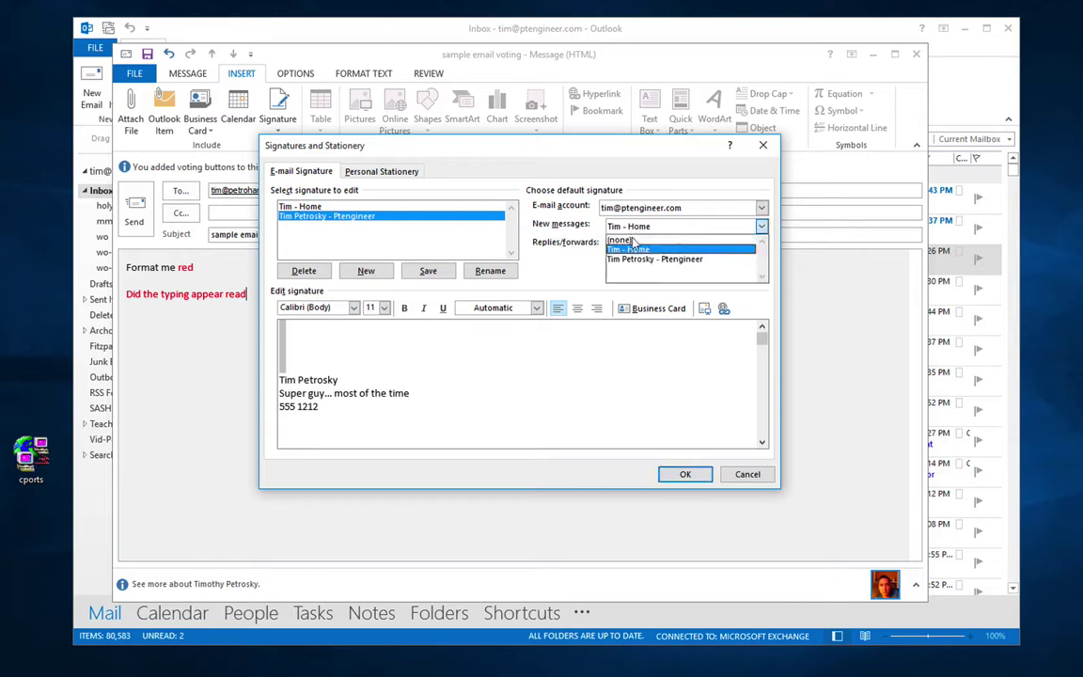
left_click(640, 258)
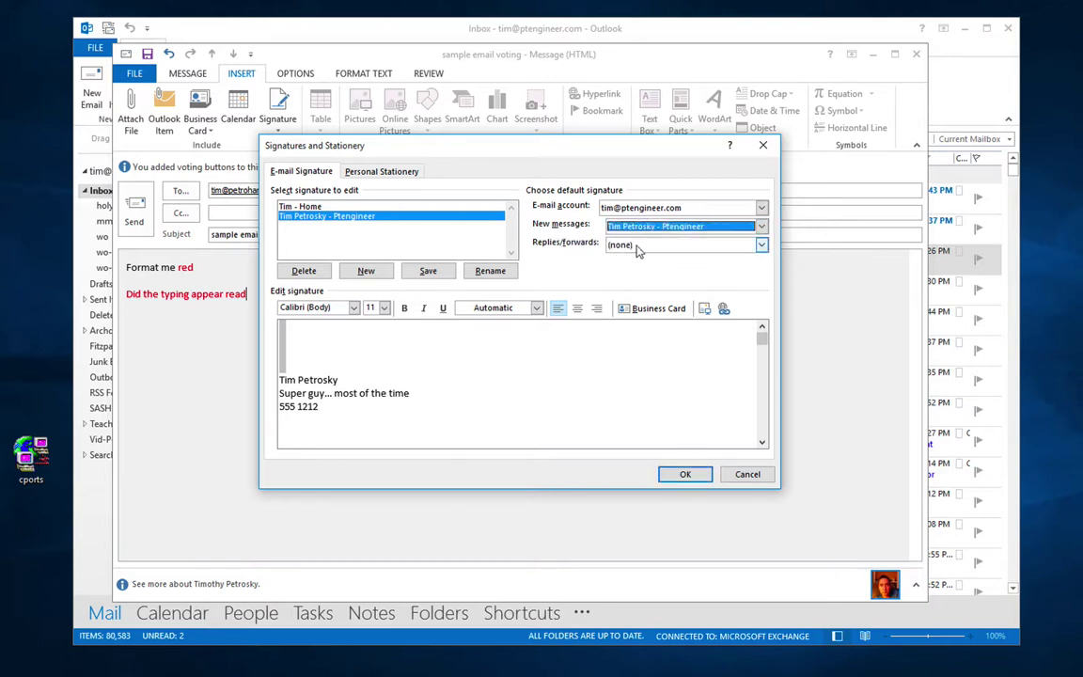
left_click(636, 246)
left_click(626, 276)
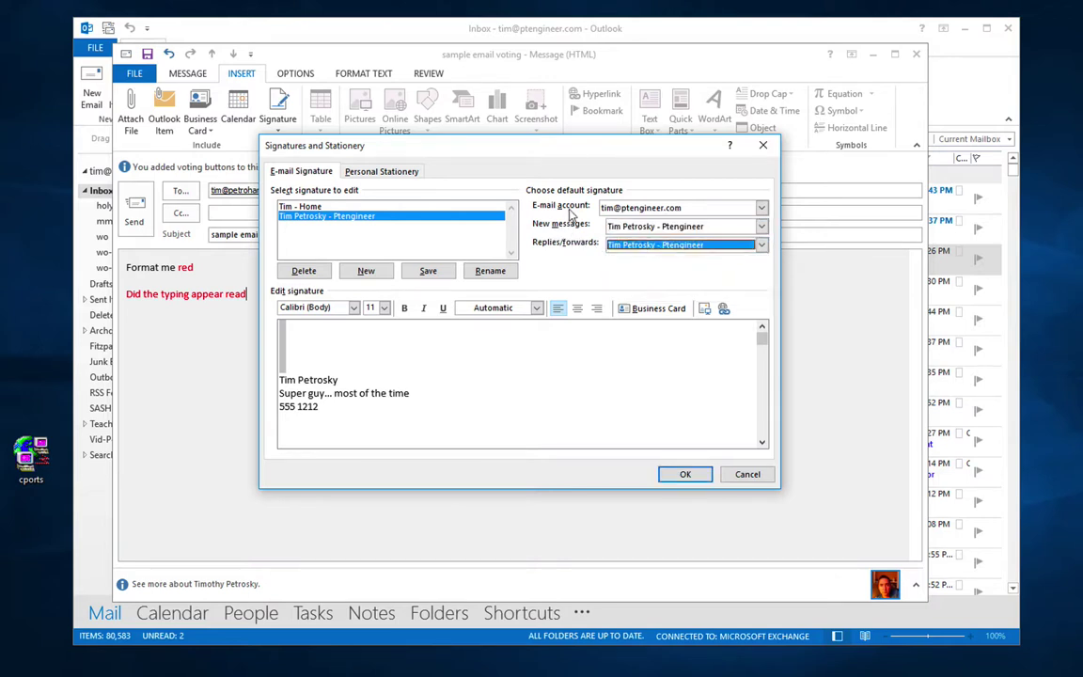
left_click(636, 211)
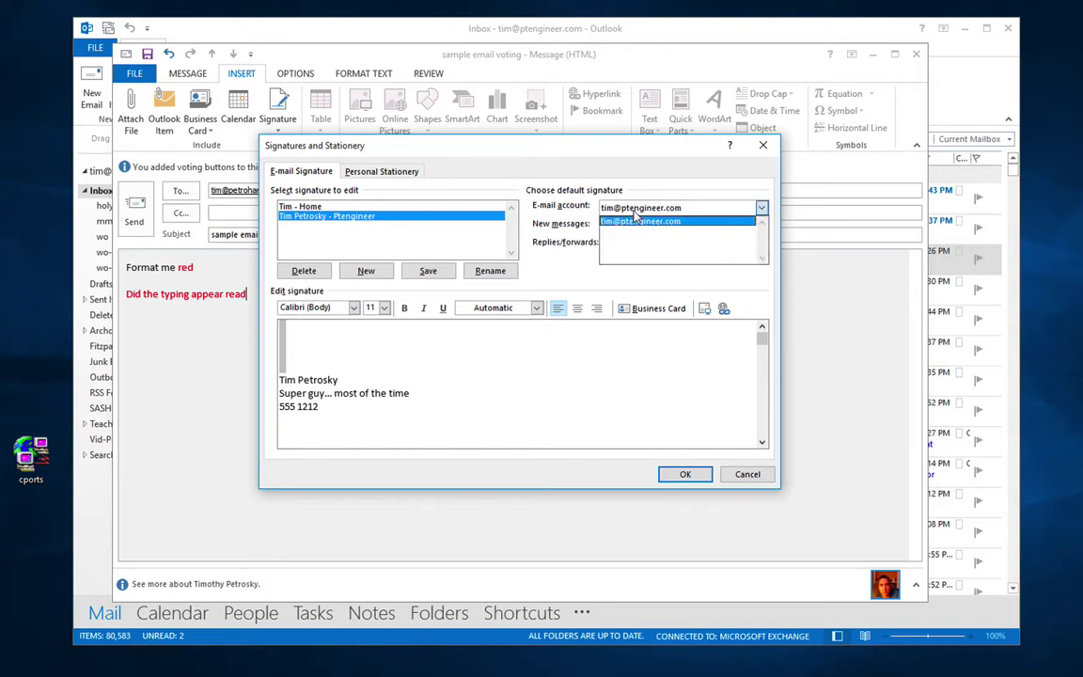
left_click(634, 226)
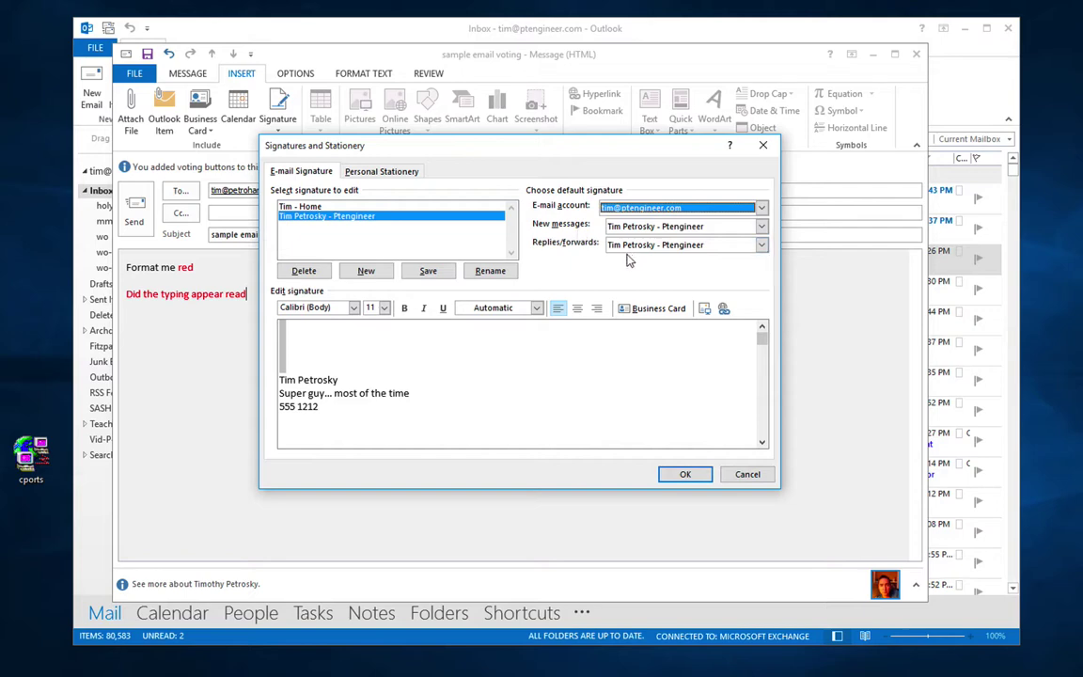
left_click(697, 478)
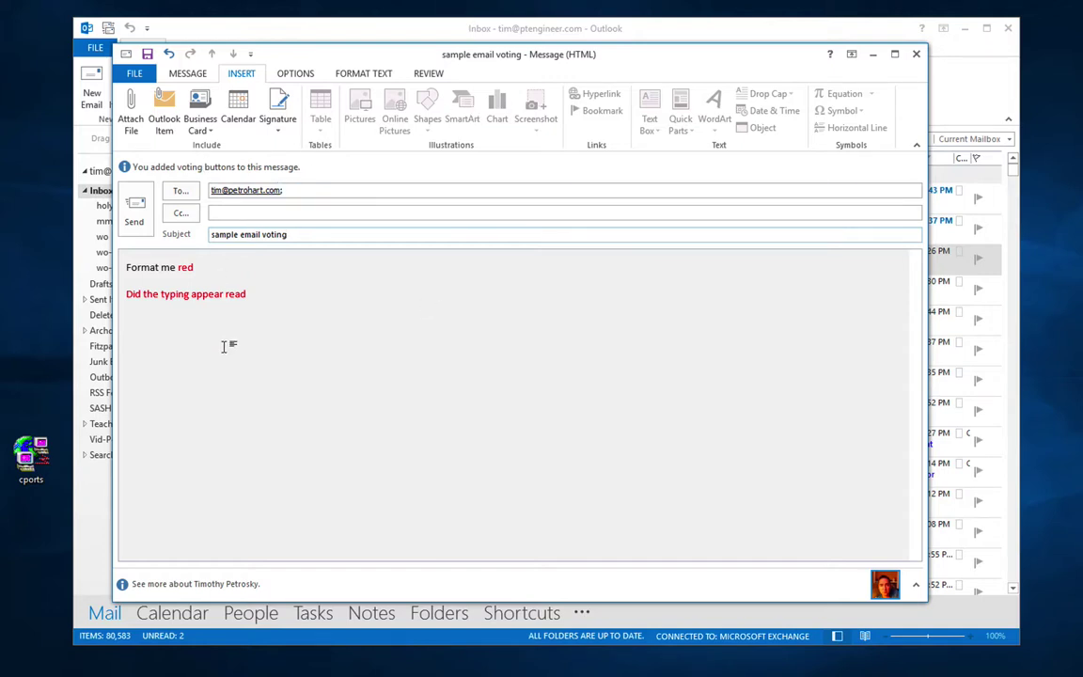
Step: Insert the work signature on a new line below the text and send the message
left_click(286, 293)
key("Return")
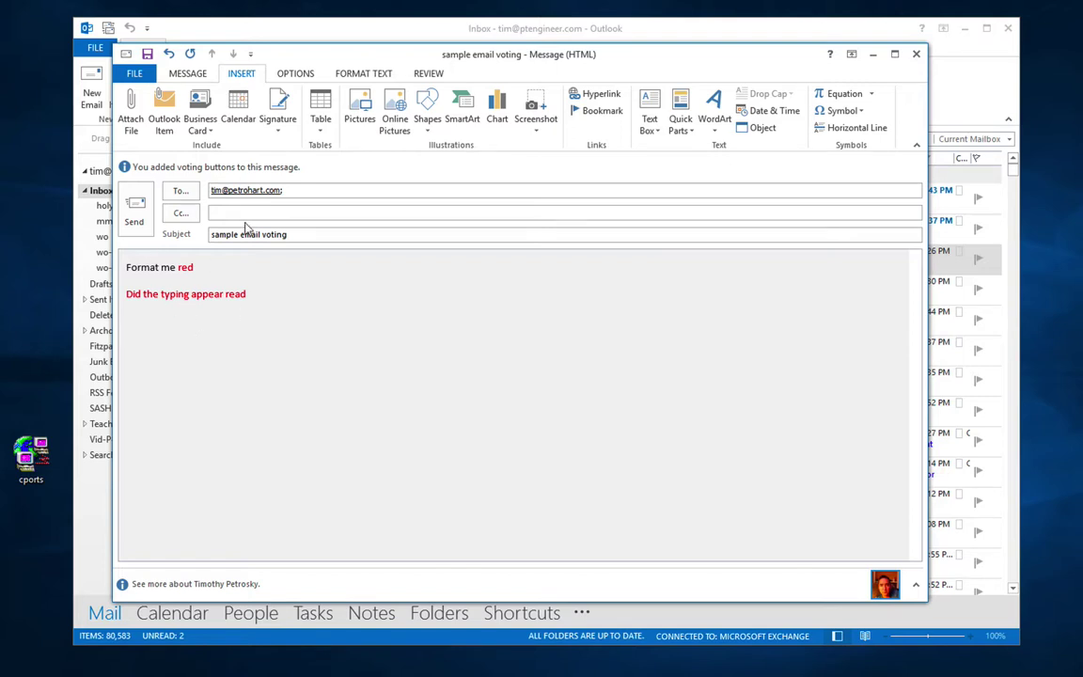
left_click(279, 132)
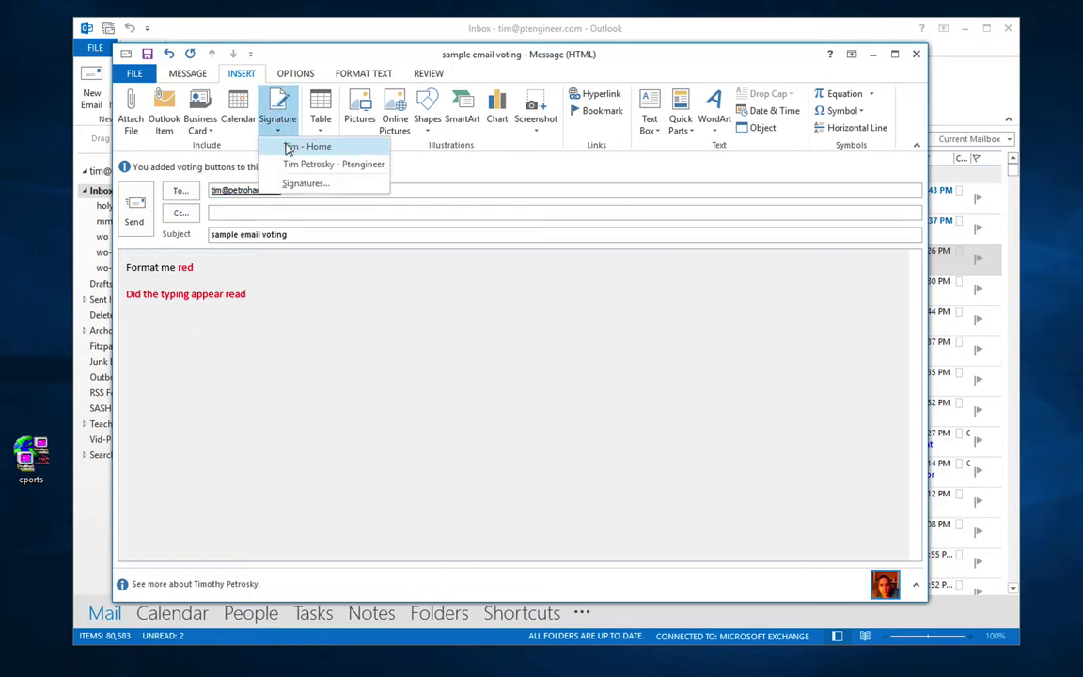
left_click(292, 164)
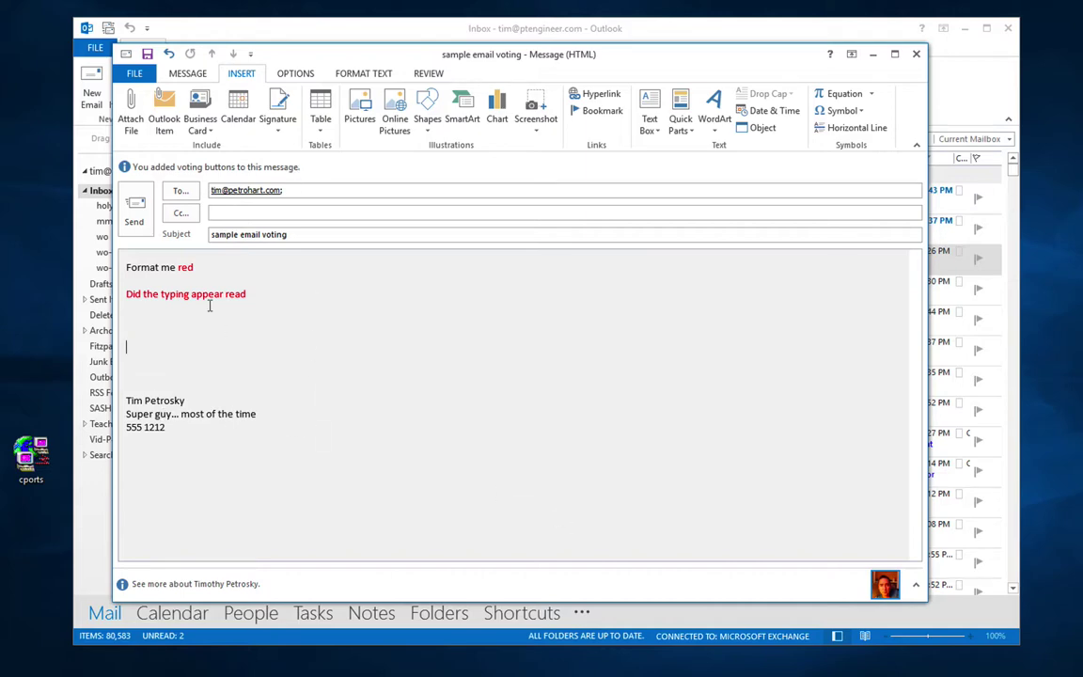
left_click(133, 211)
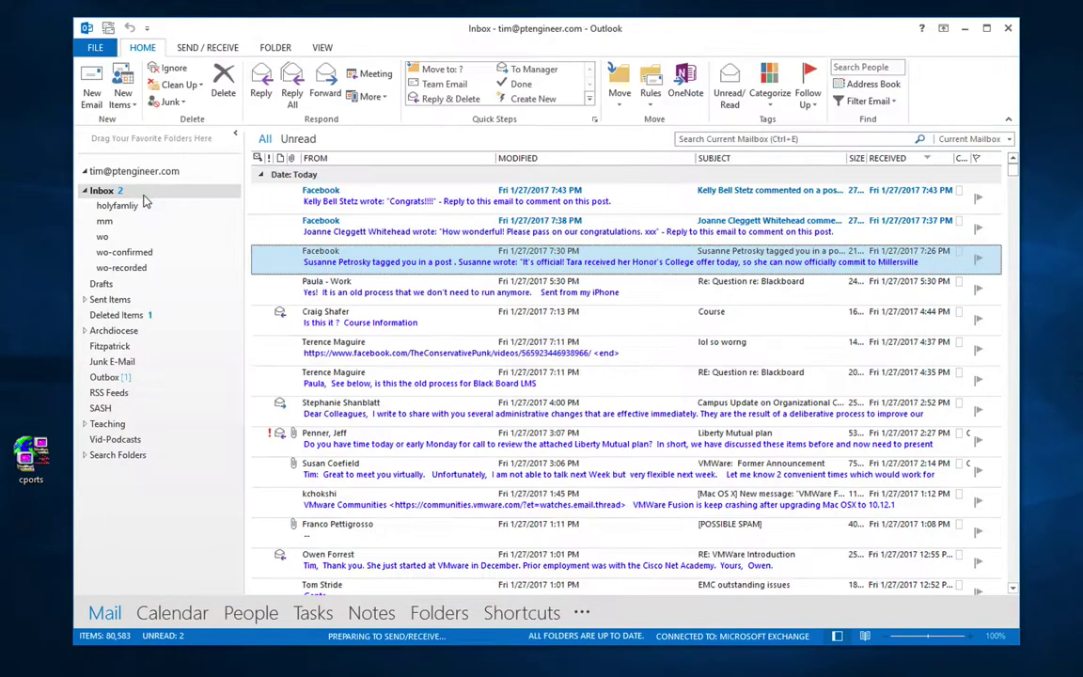
Step: Start a new email, switch its signature to the home one, and open its File Info page
left_click(98, 91)
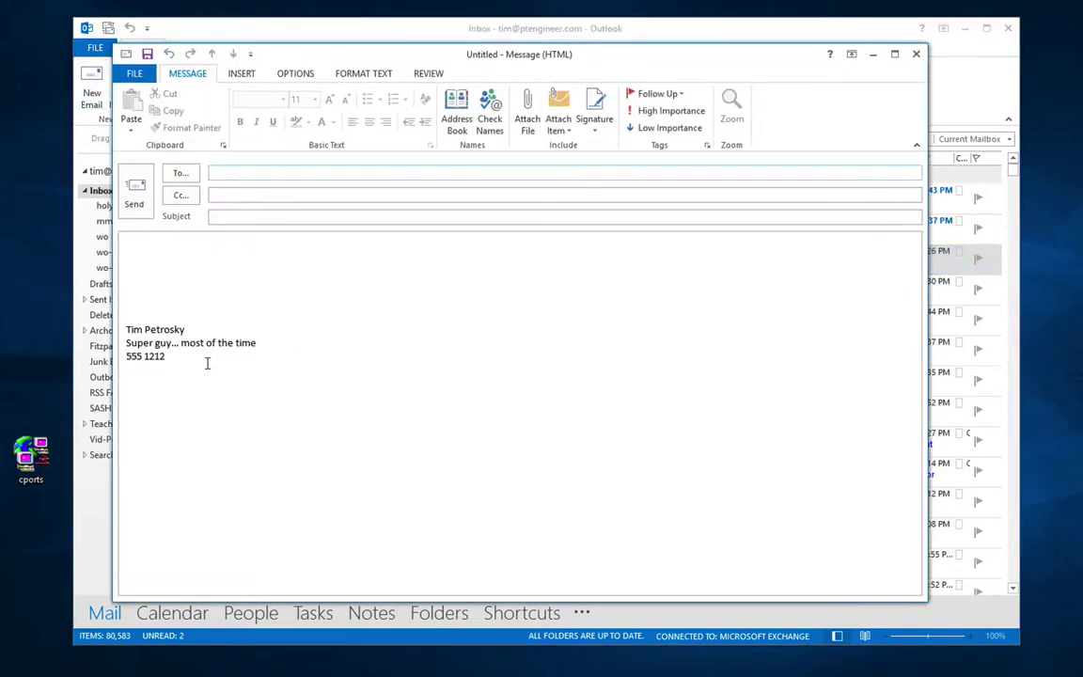
right_click(156, 336)
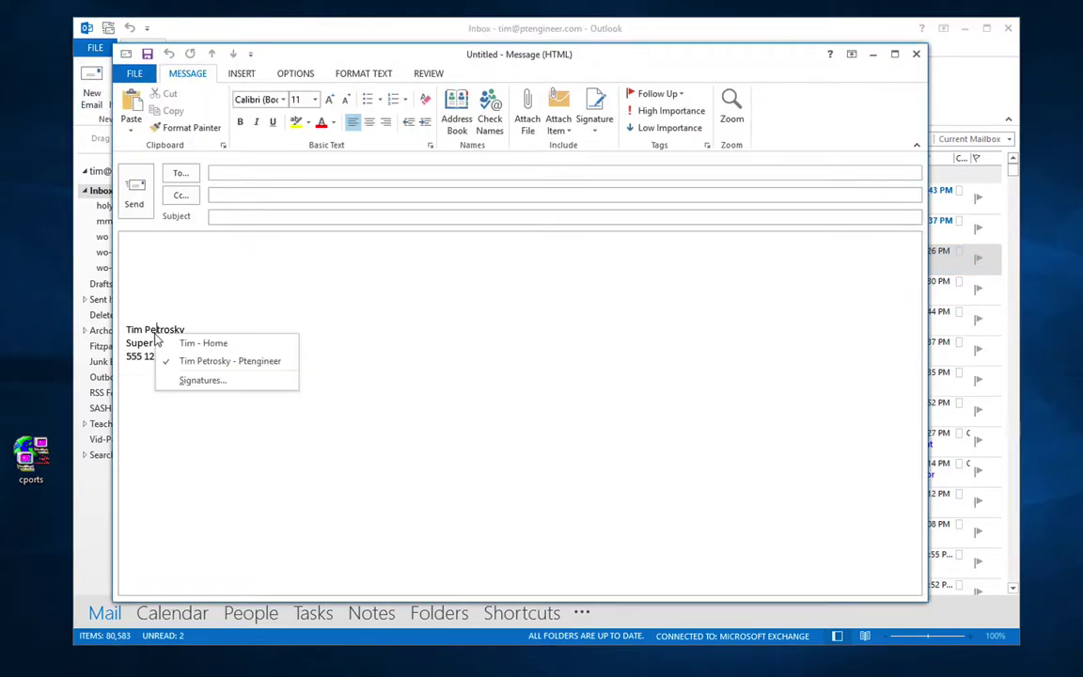
left_click(179, 344)
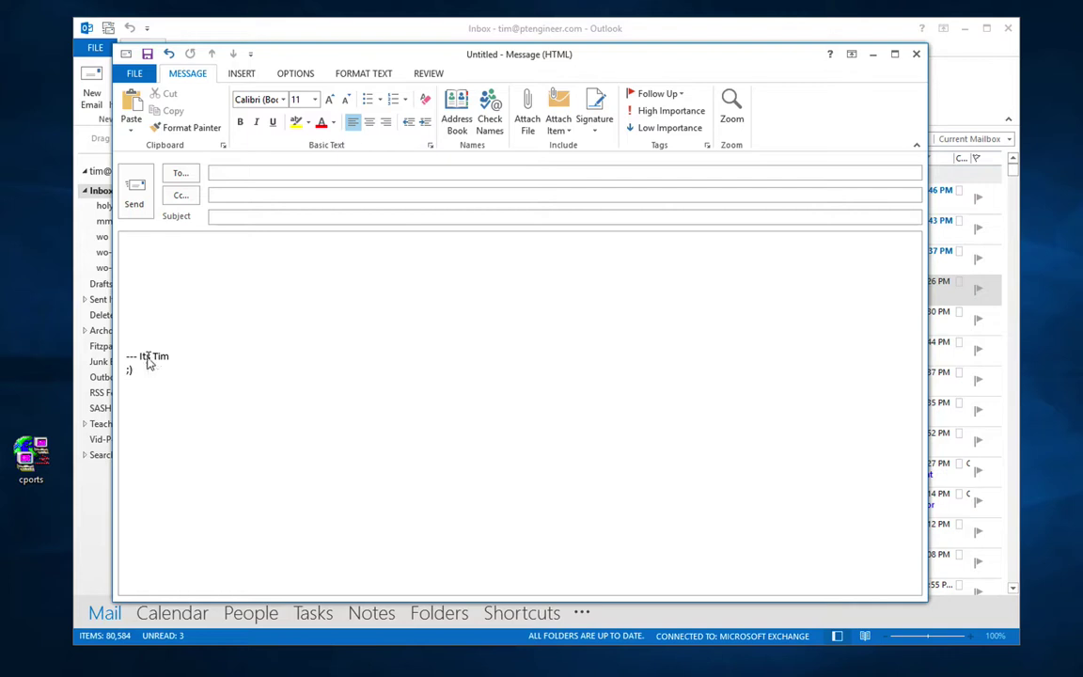
right_click(148, 362)
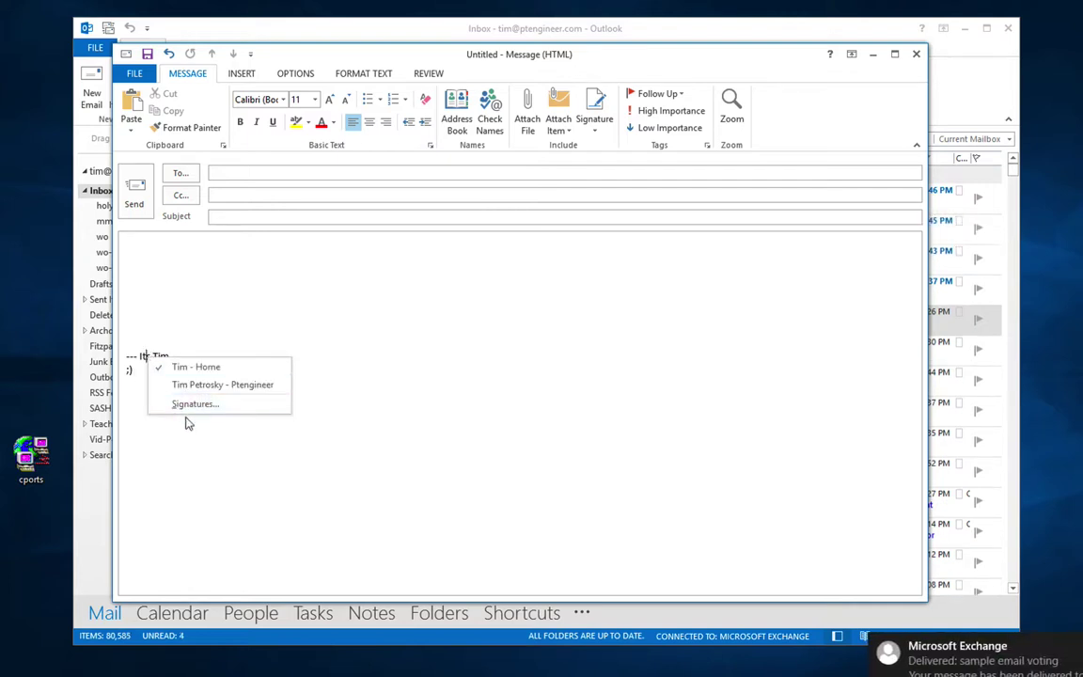
left_click(347, 302)
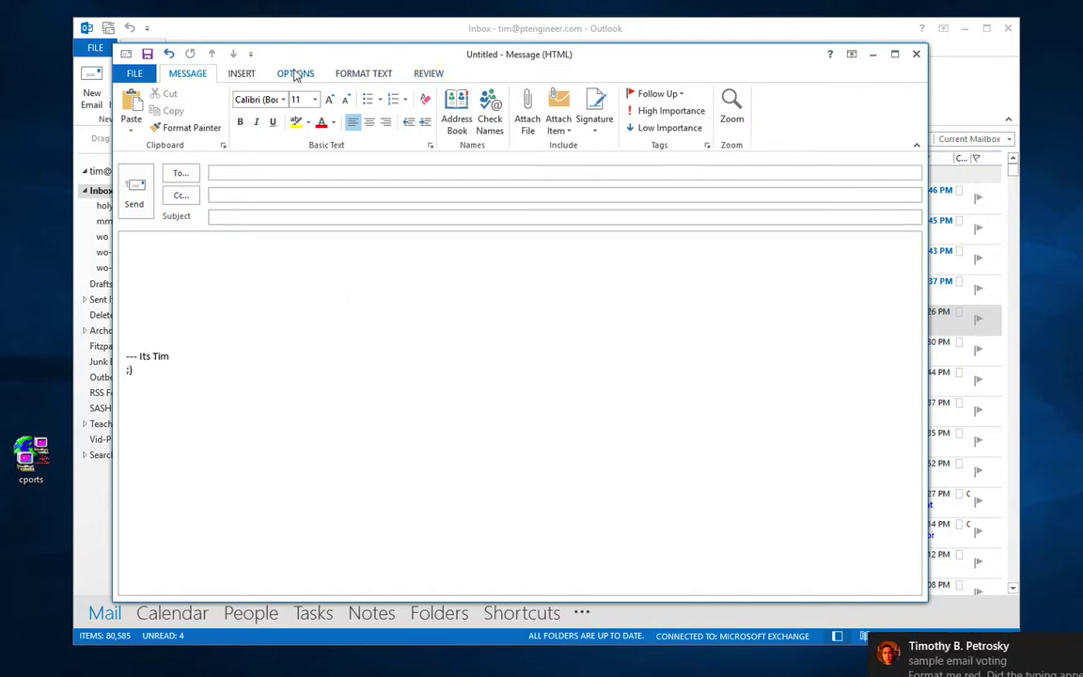
left_click(226, 72)
left_click(141, 72)
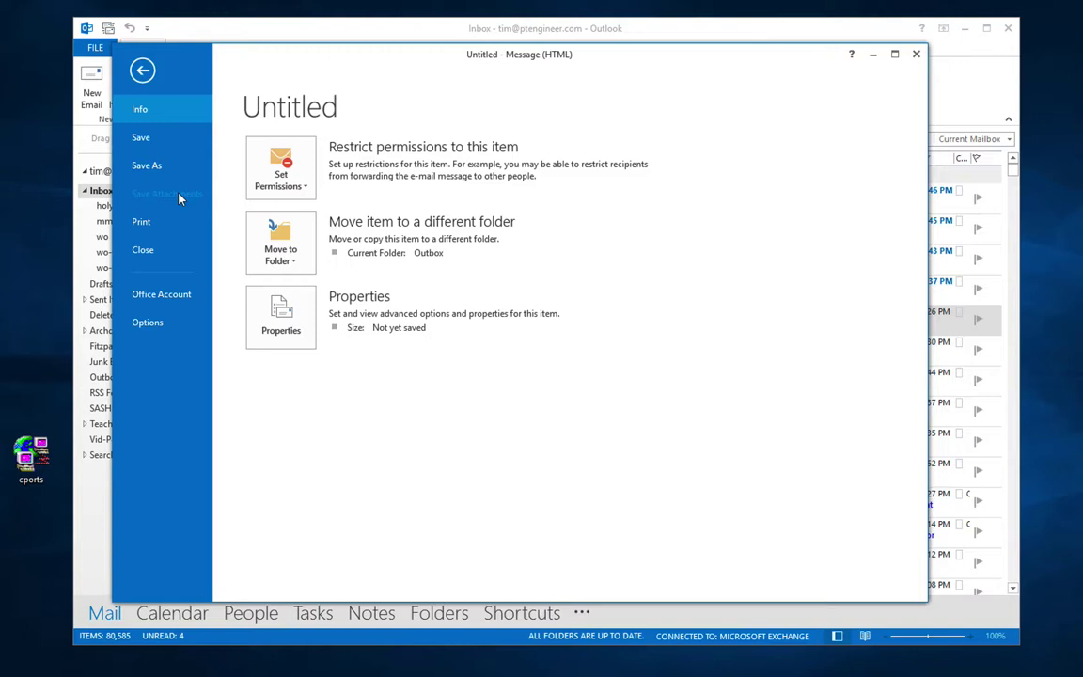
Step: Inspect the draft's Properties dialog without changes and return to the Info page
left_click(289, 316)
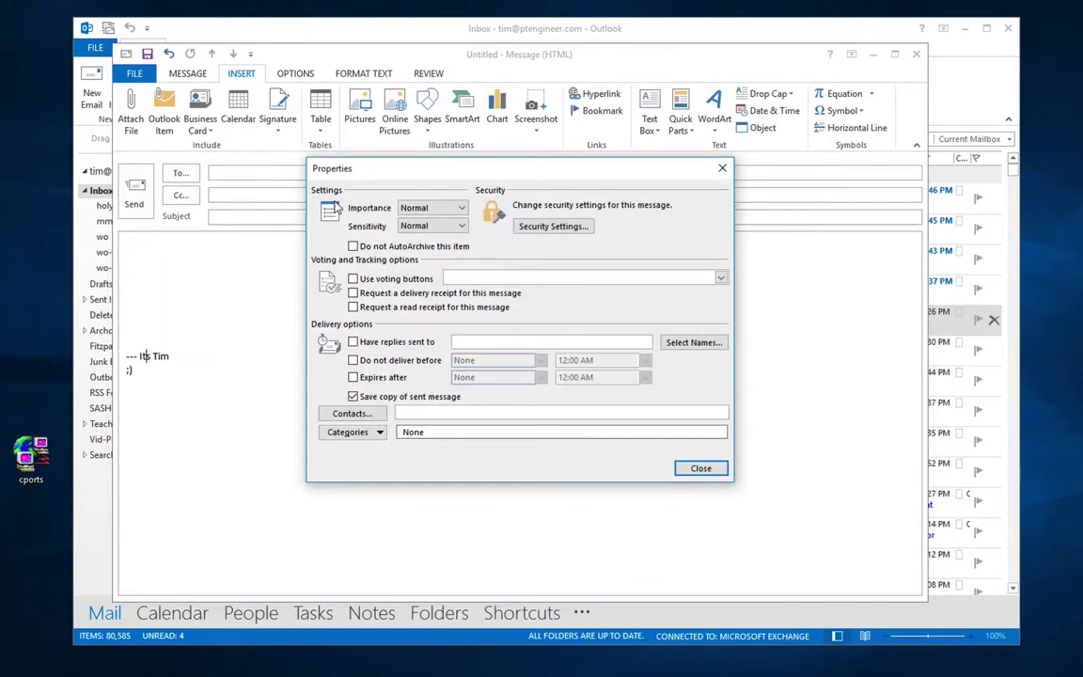
left_click(698, 467)
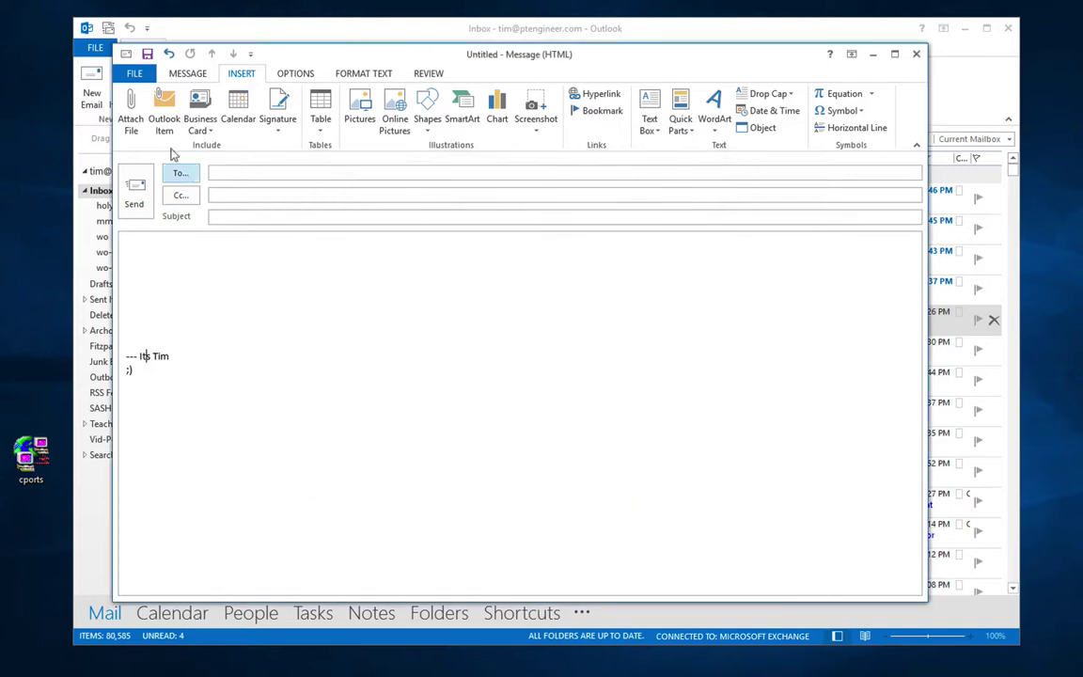
left_click(138, 72)
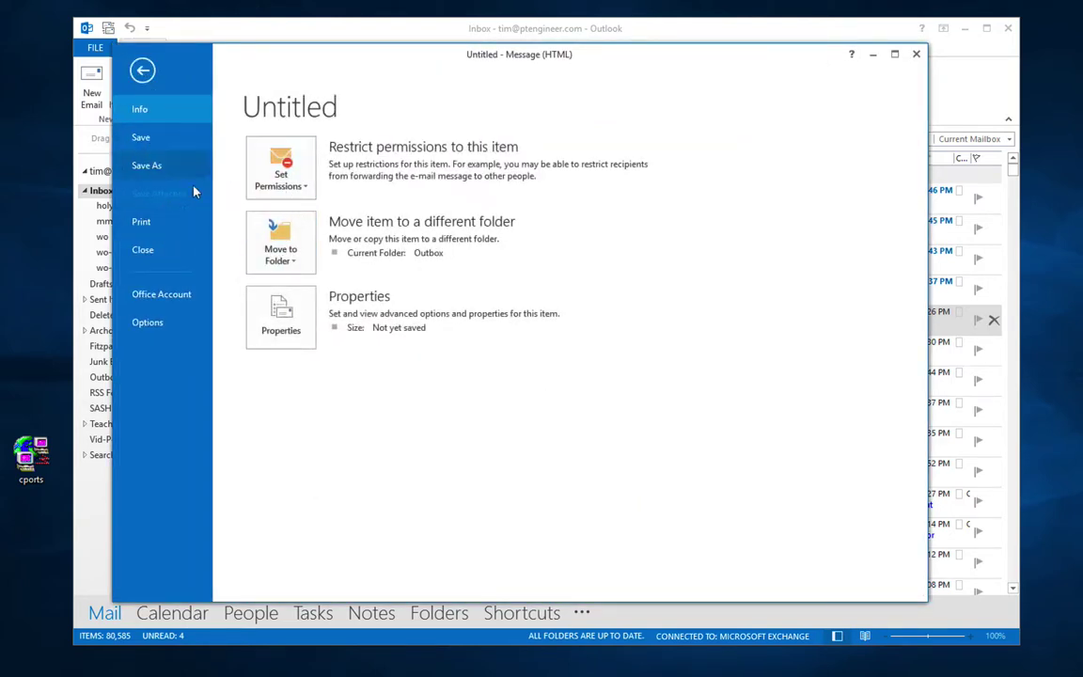
Step: Look over Outlook Options, then close the draft without saving it
left_click(160, 325)
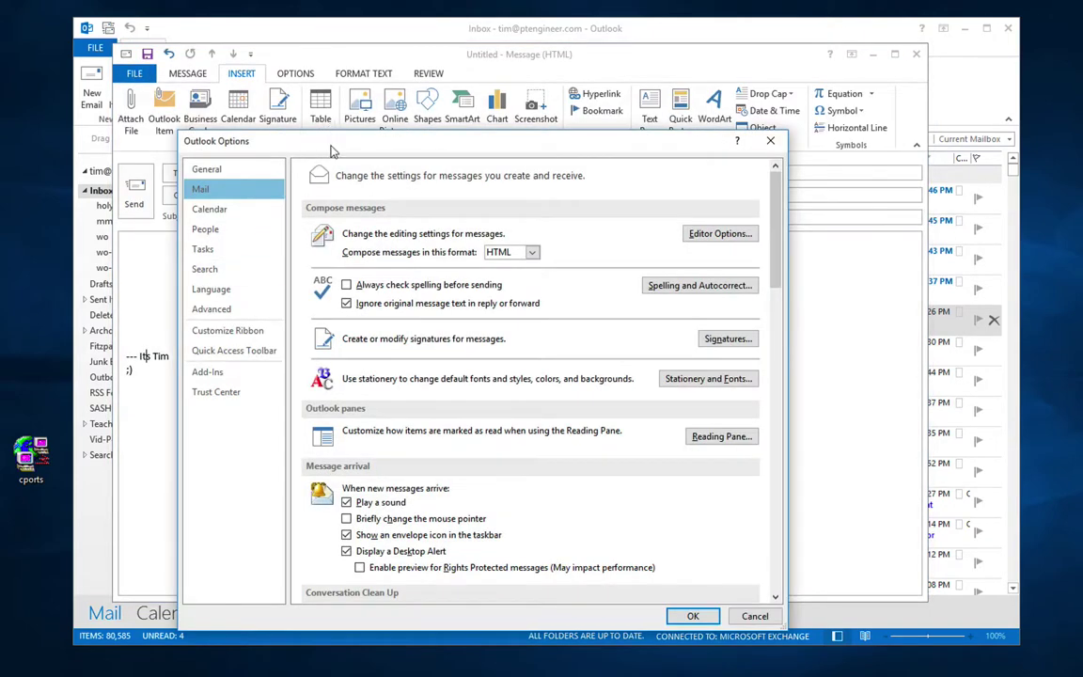
left_click_drag(332, 143, 357, 71)
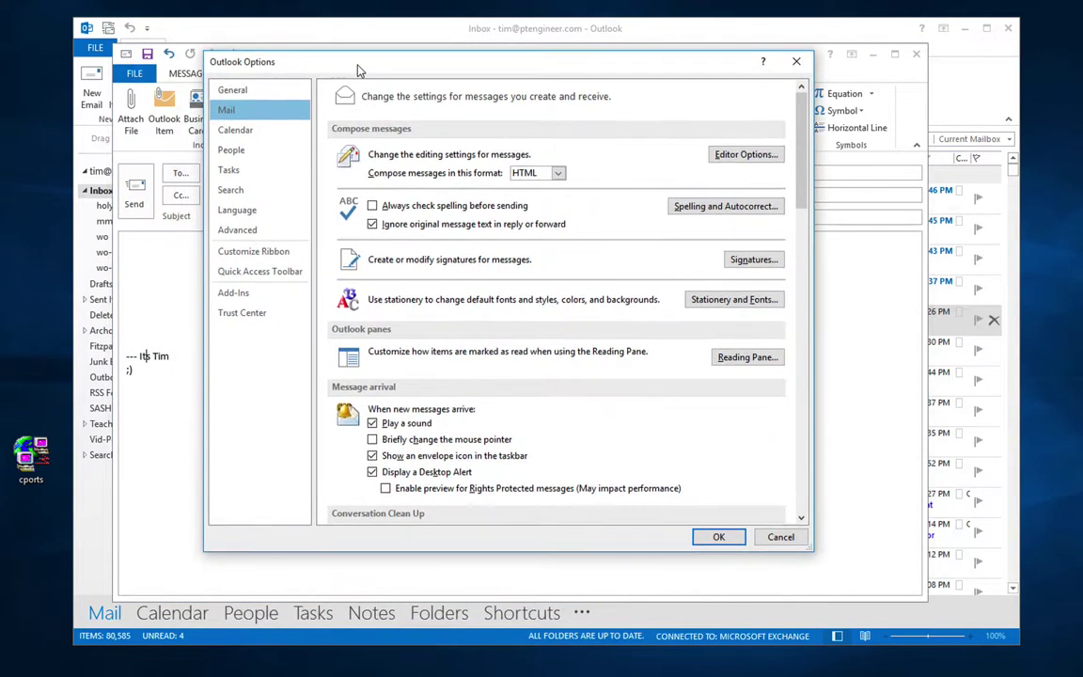
left_click(792, 66)
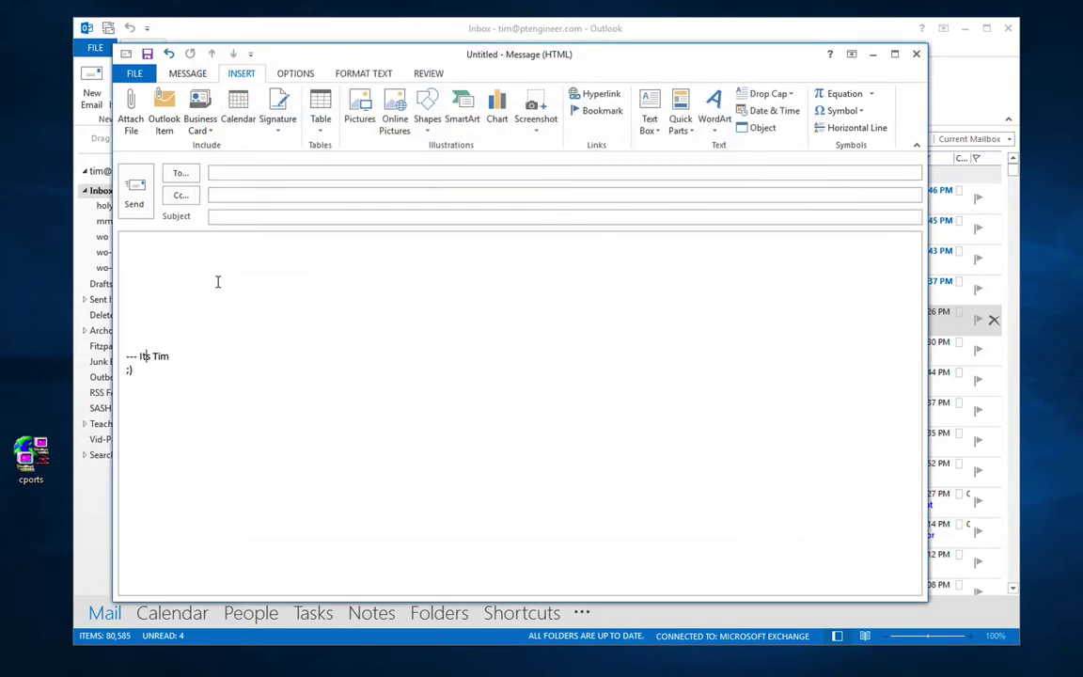
left_click(917, 55)
left_click(523, 408)
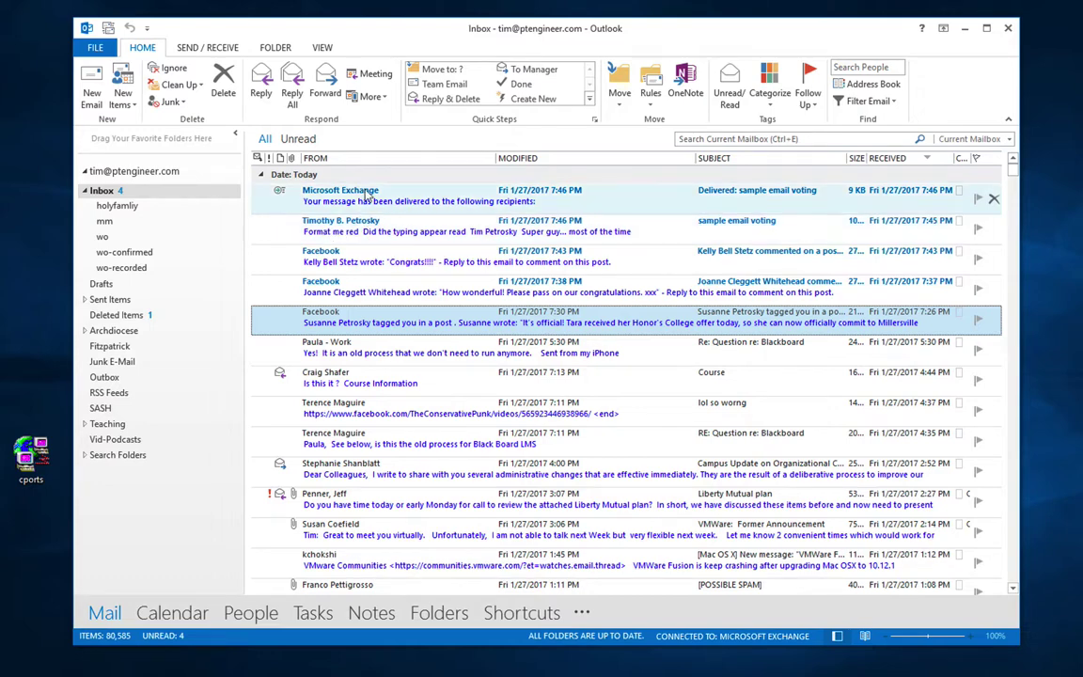
double_click(367, 197)
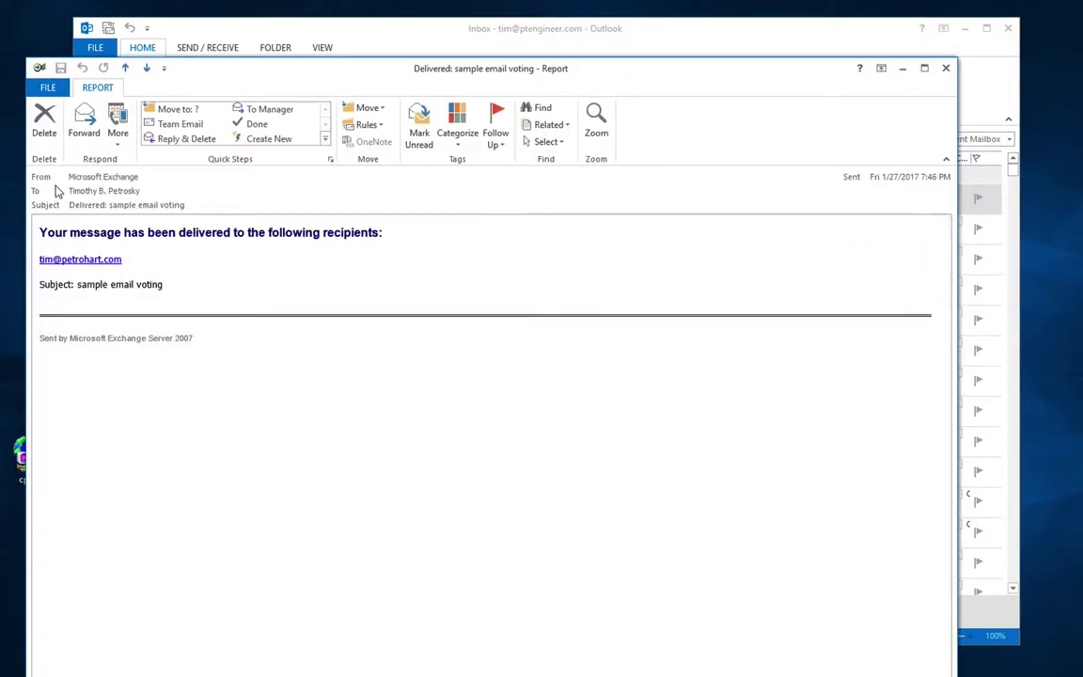
left_click(945, 68)
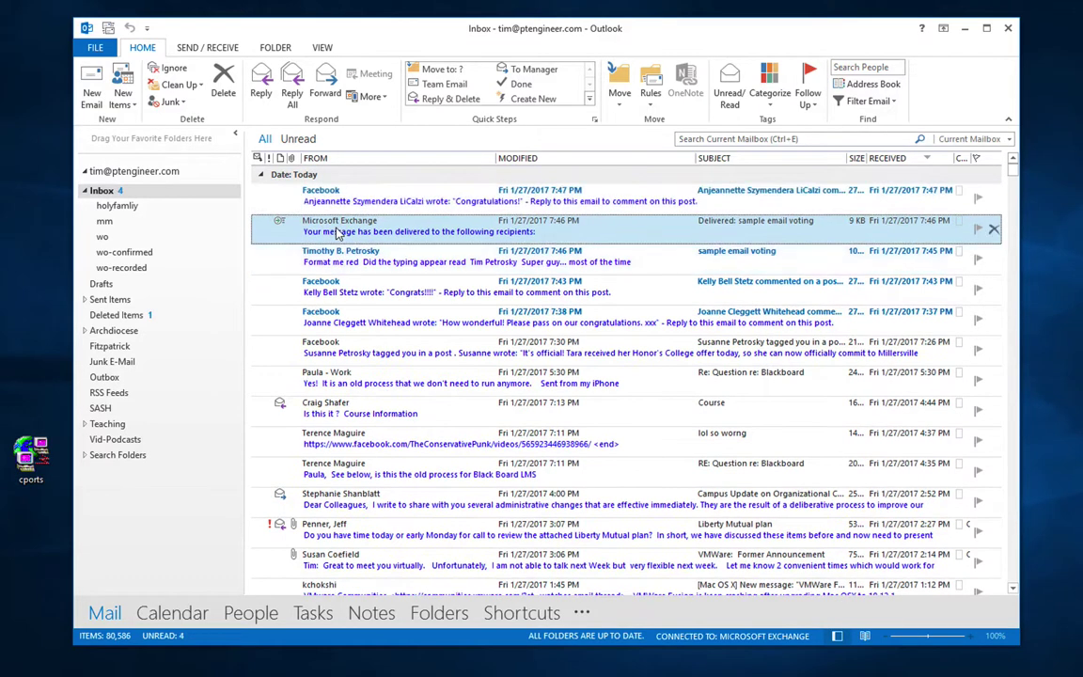
left_click(353, 267)
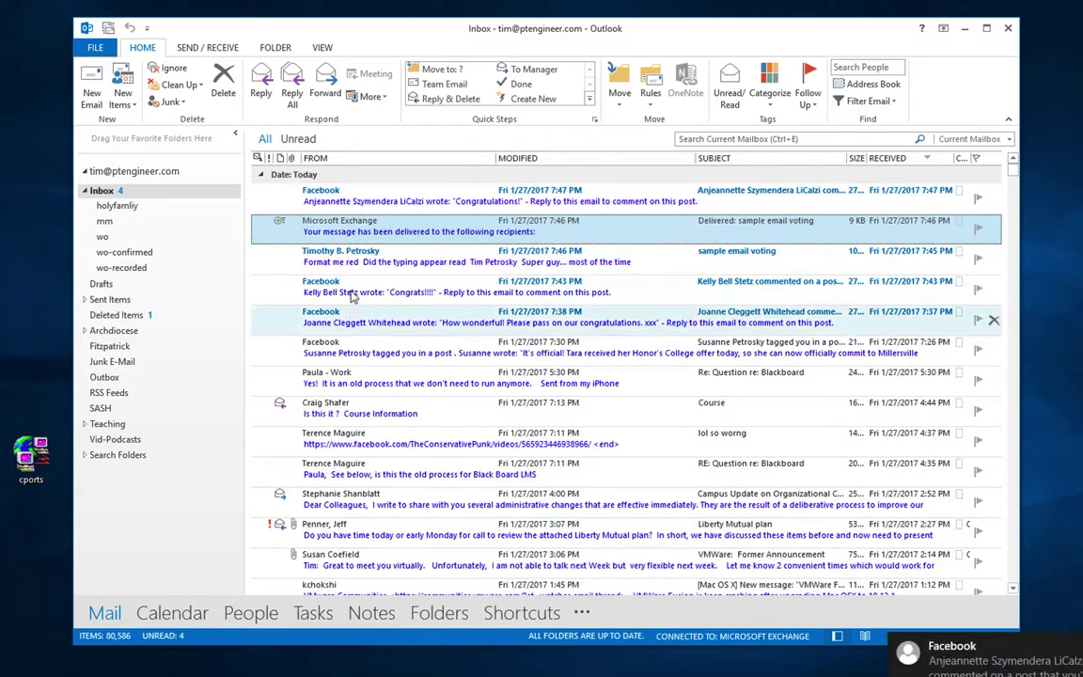
Step: Vote Yes on the sample voting message and send the reply with the note 'Yes, but you forgot a question mark'
double_click(352, 267)
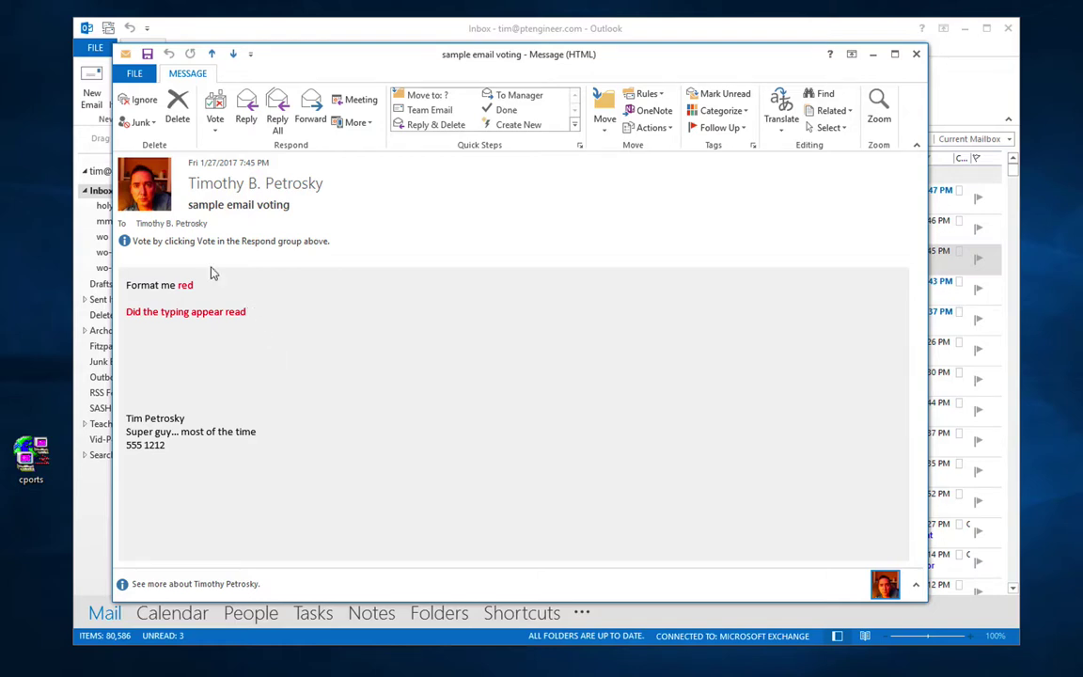
left_click(217, 133)
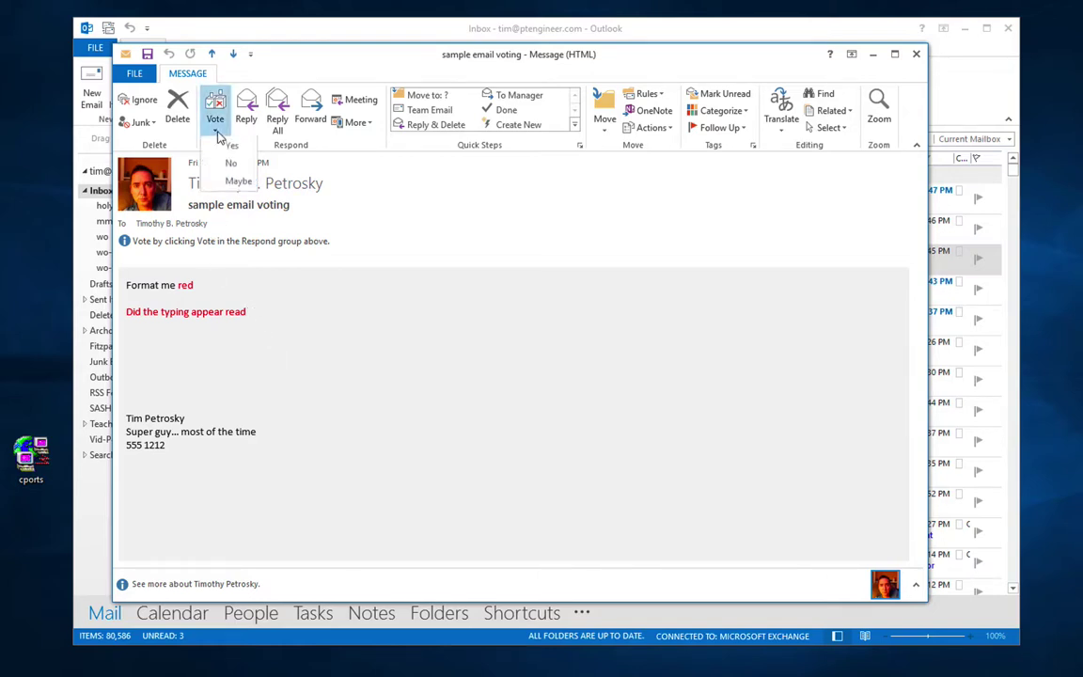
left_click(225, 145)
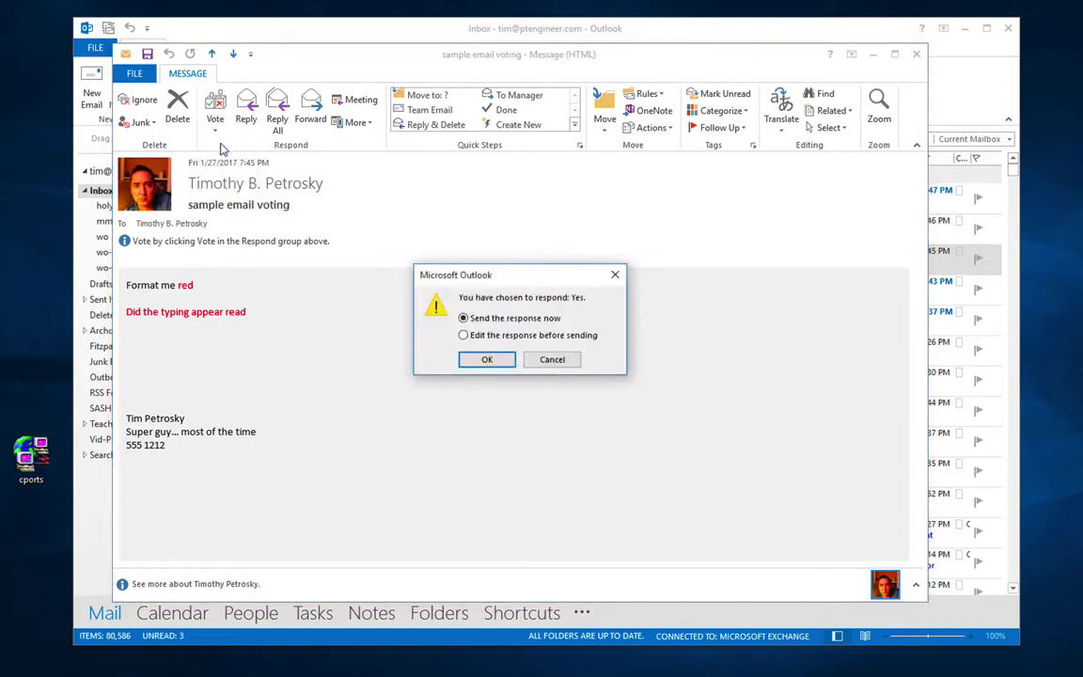
left_click(477, 336)
left_click(486, 362)
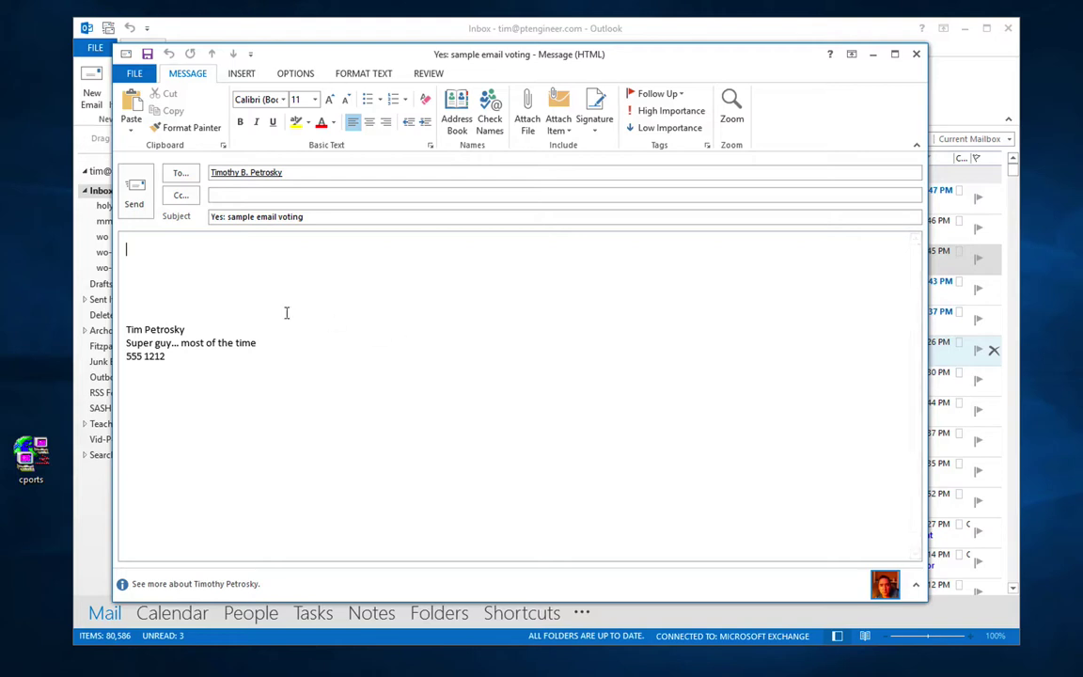
type("Yes, but")
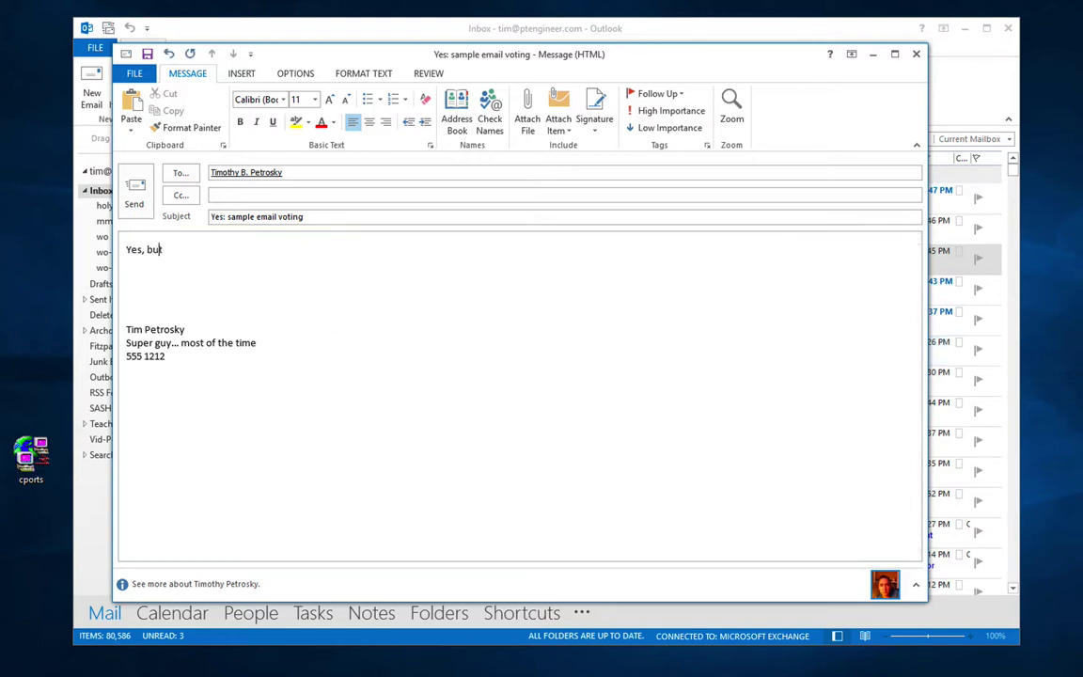
type(" you forgot a question mark !")
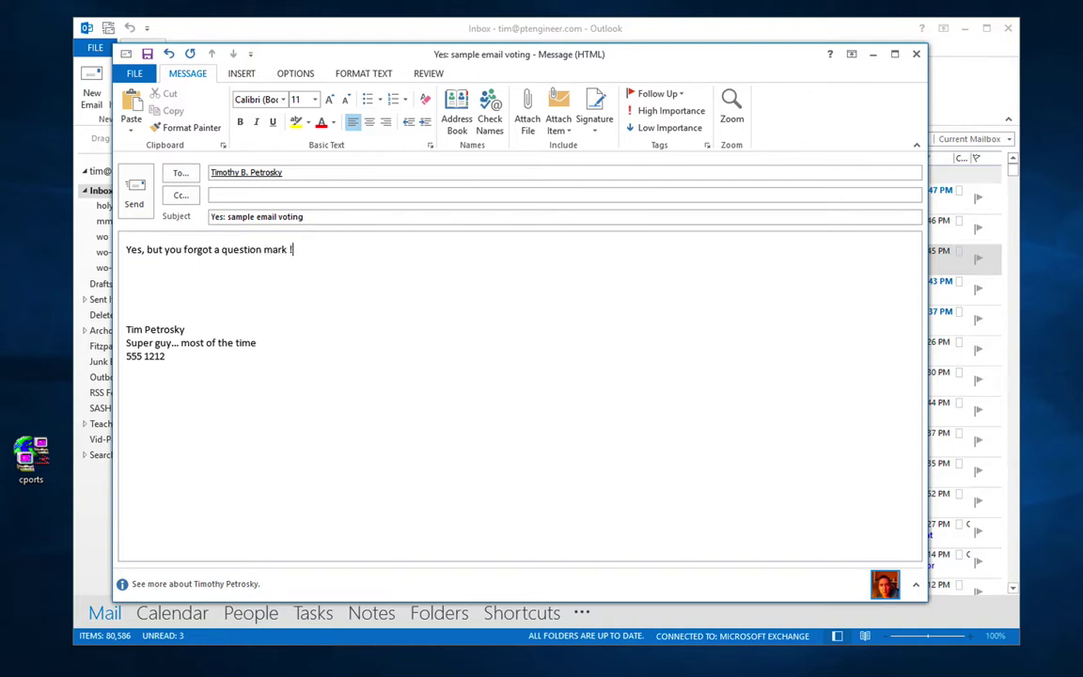
left_click(137, 184)
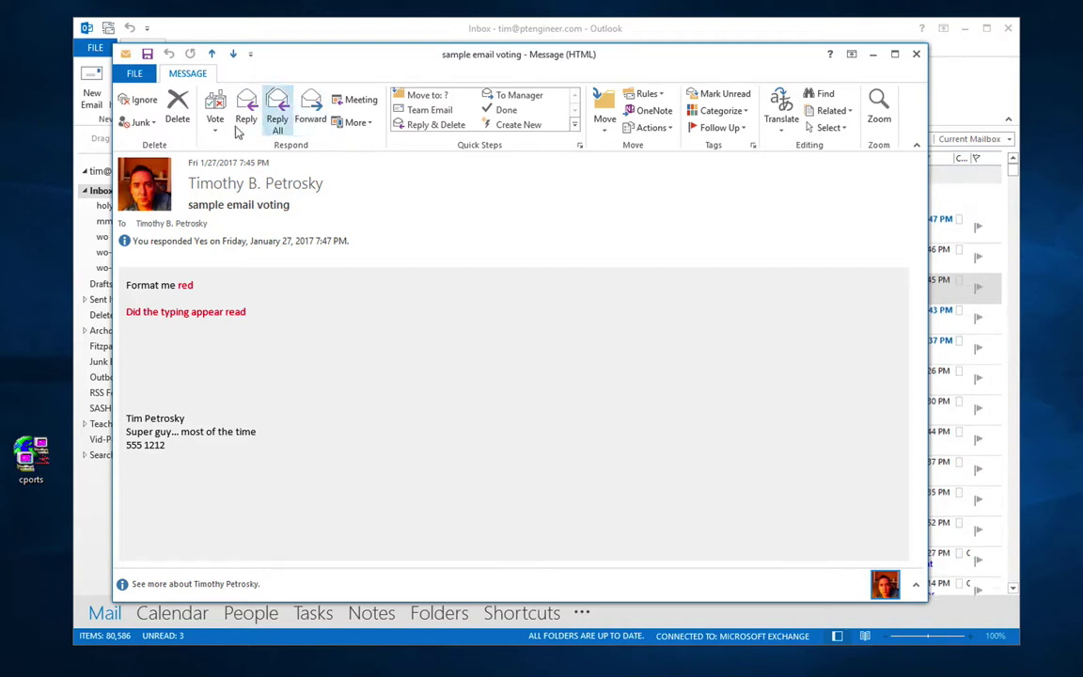
left_click(361, 123)
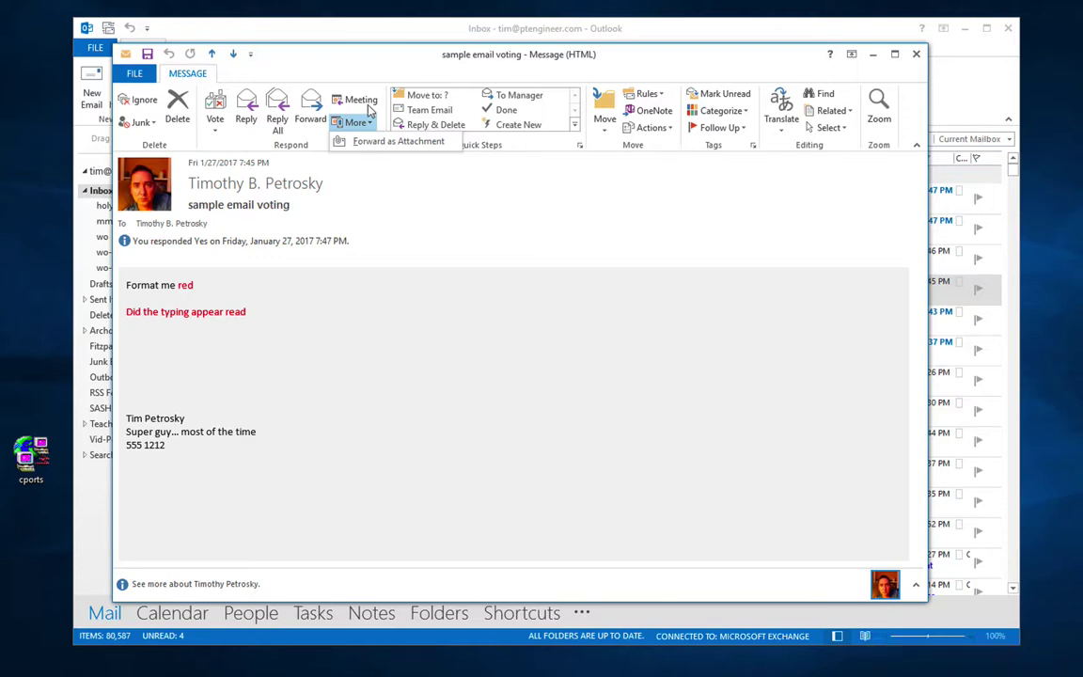
left_click(468, 206)
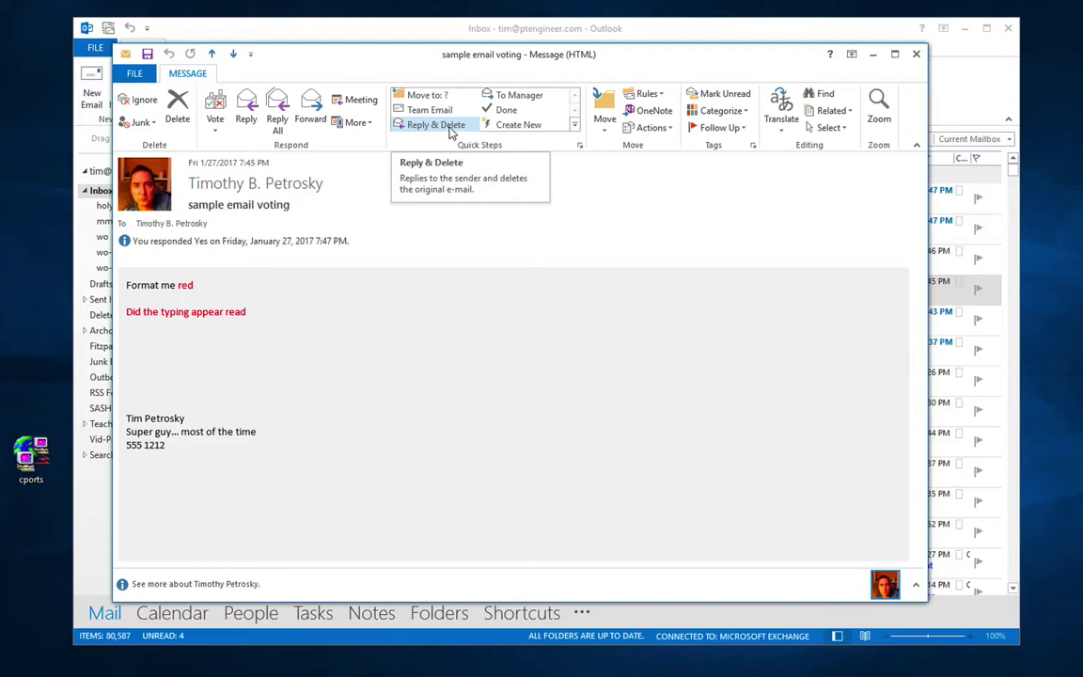
left_click(515, 125)
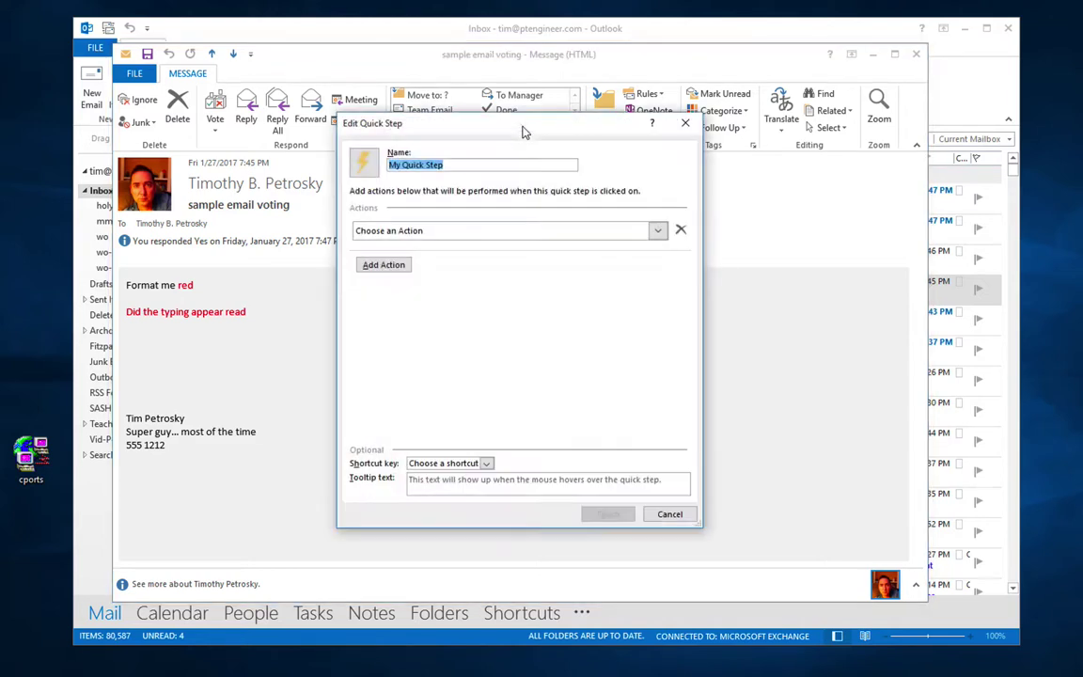
left_click(661, 513)
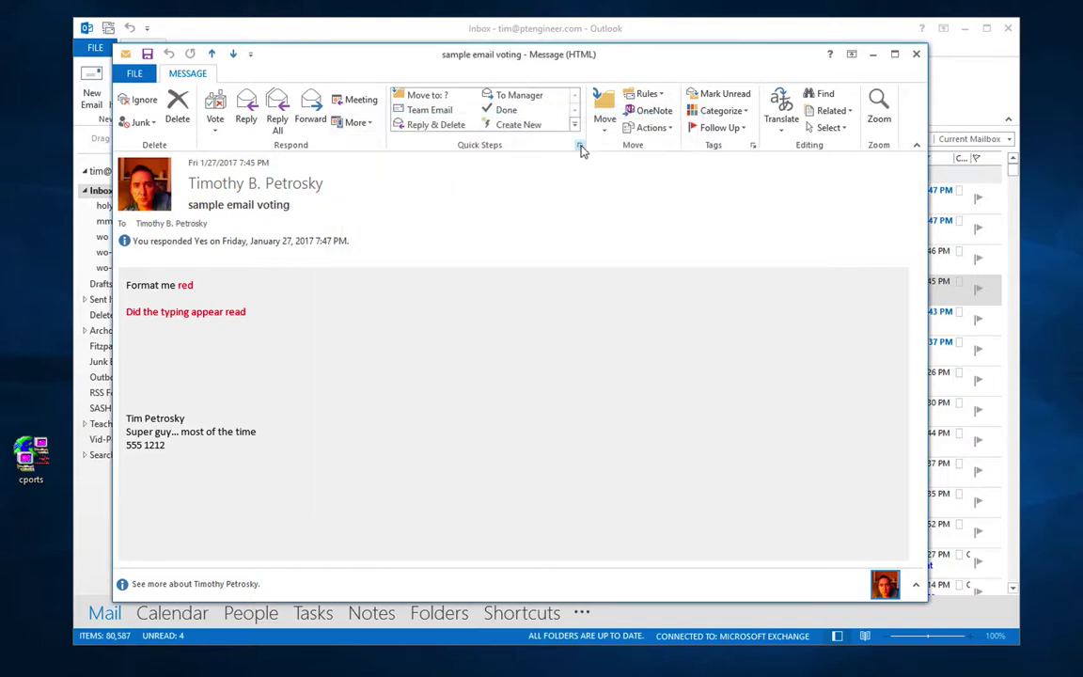
left_click(581, 151)
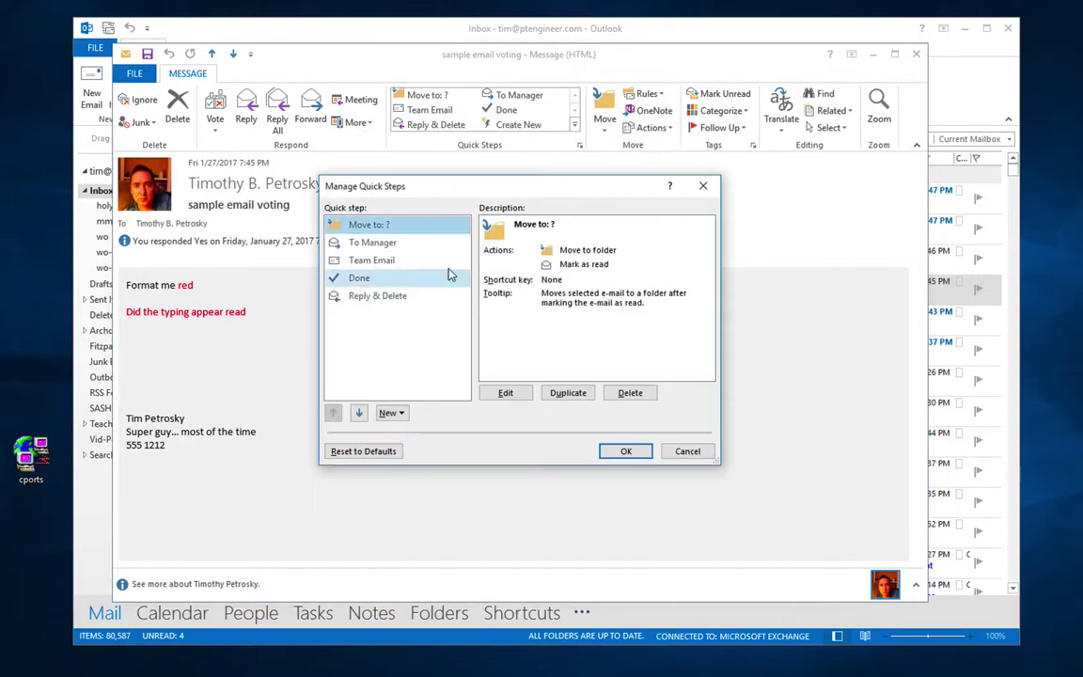
left_click(375, 297)
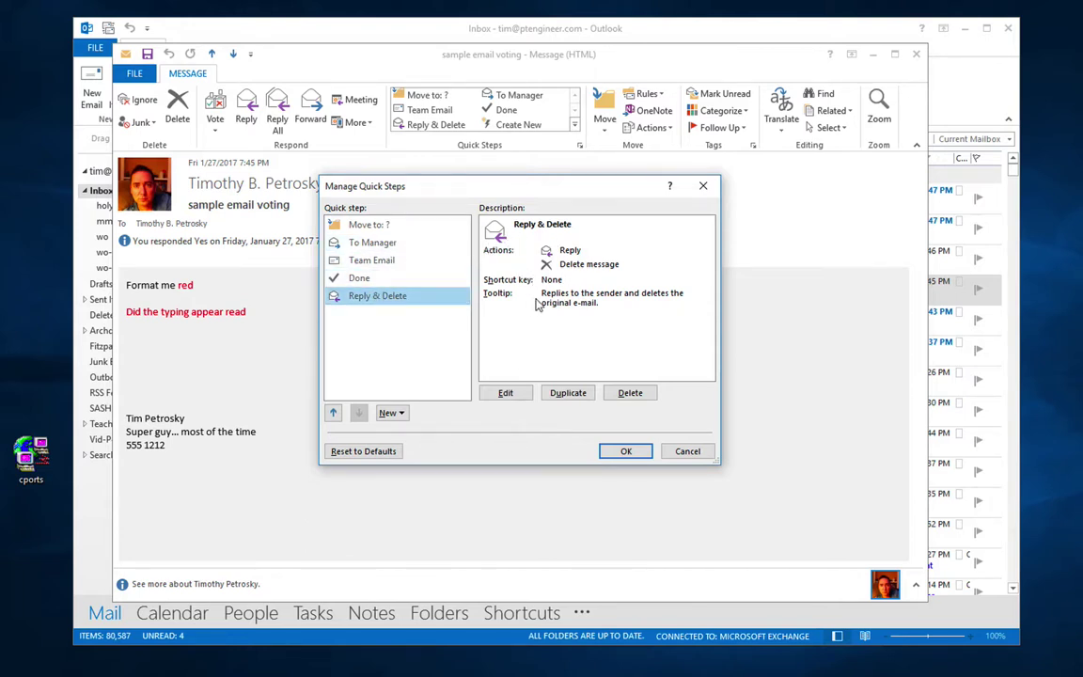
left_click(687, 450)
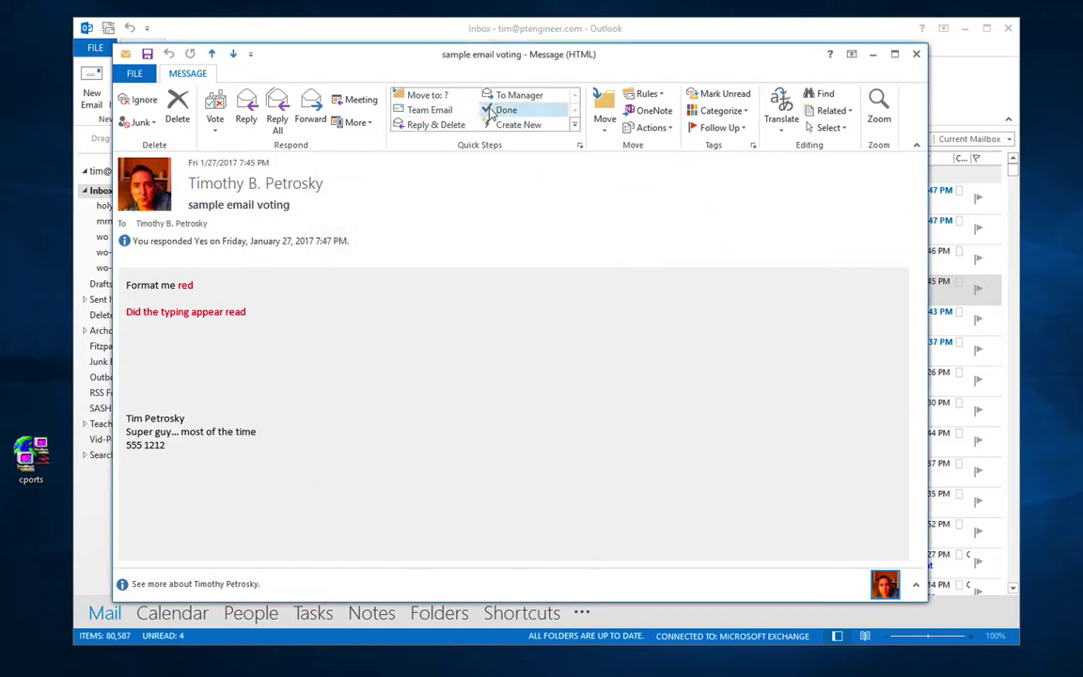
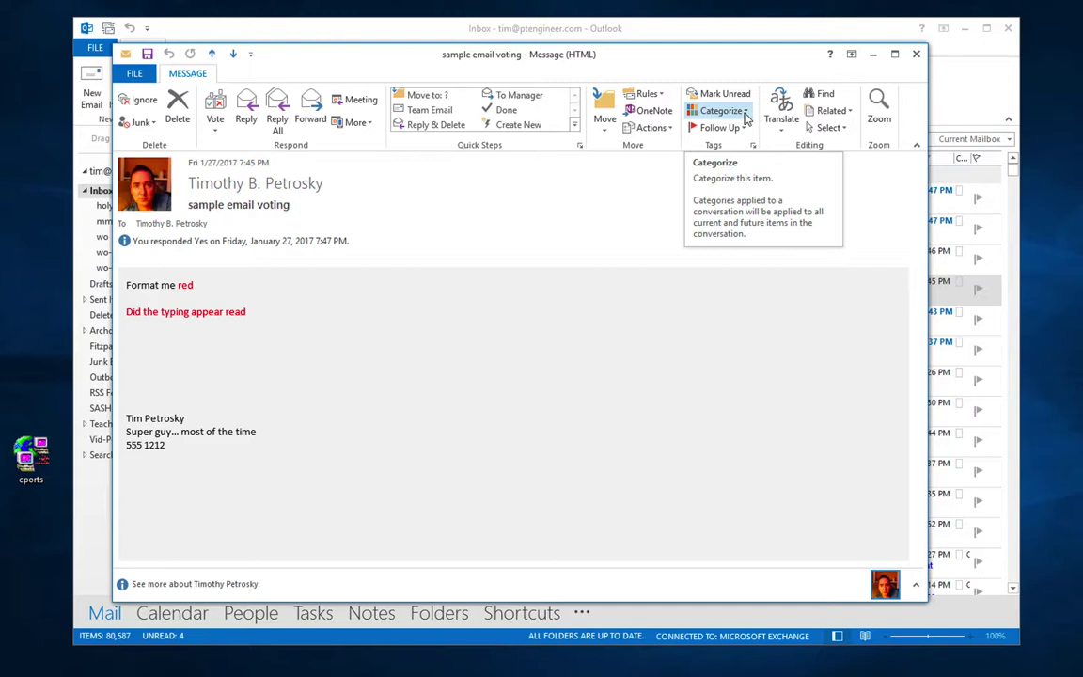
Step: Tag the sample email voting message with Purple Category and leave Follow Up unflagged
left_click(744, 112)
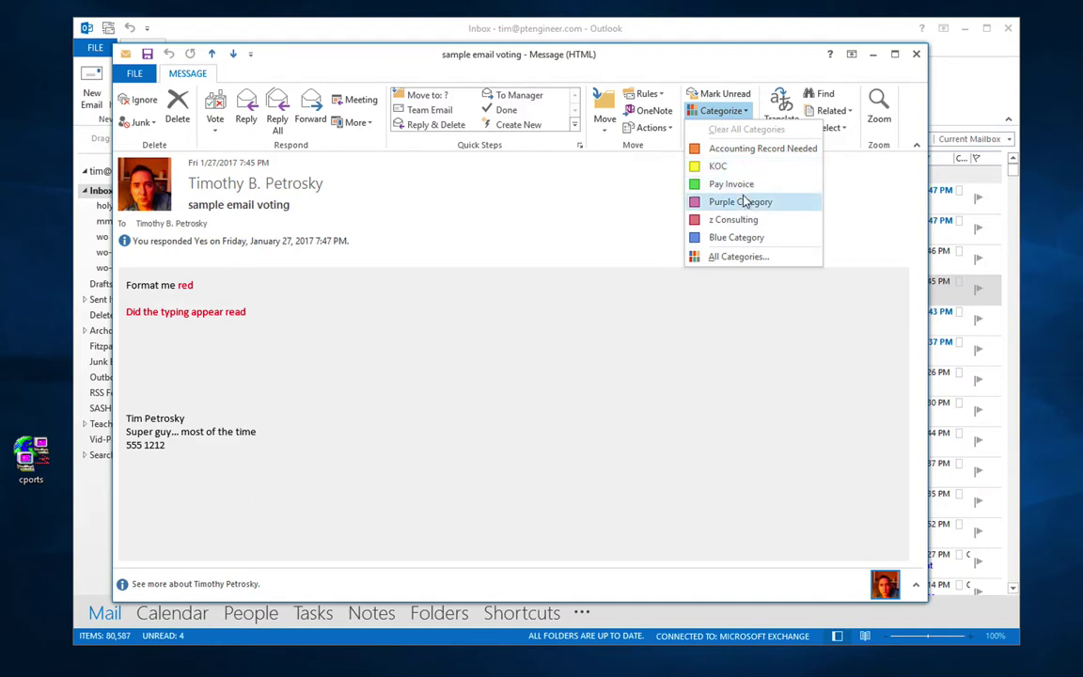
left_click(745, 202)
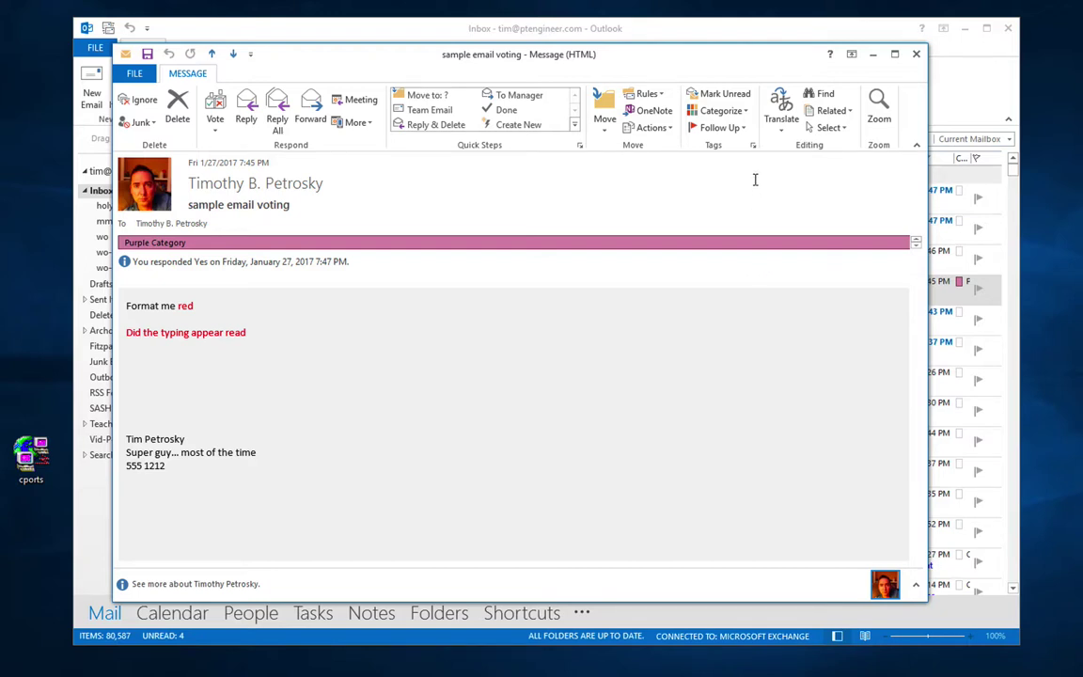
left_click(720, 127)
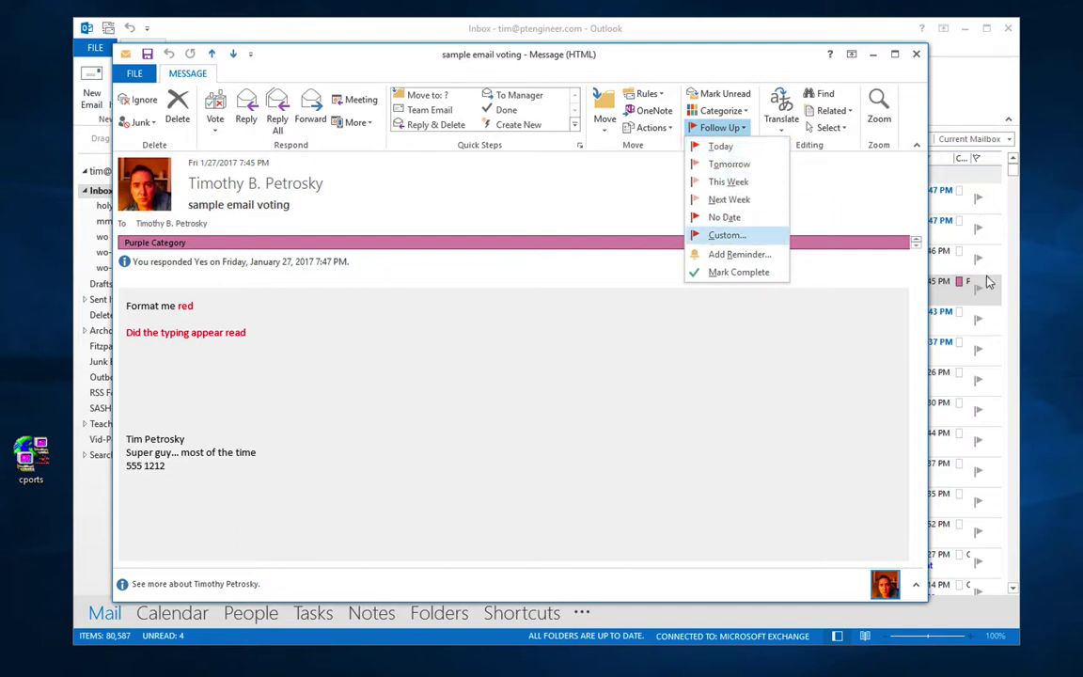
left_click(855, 209)
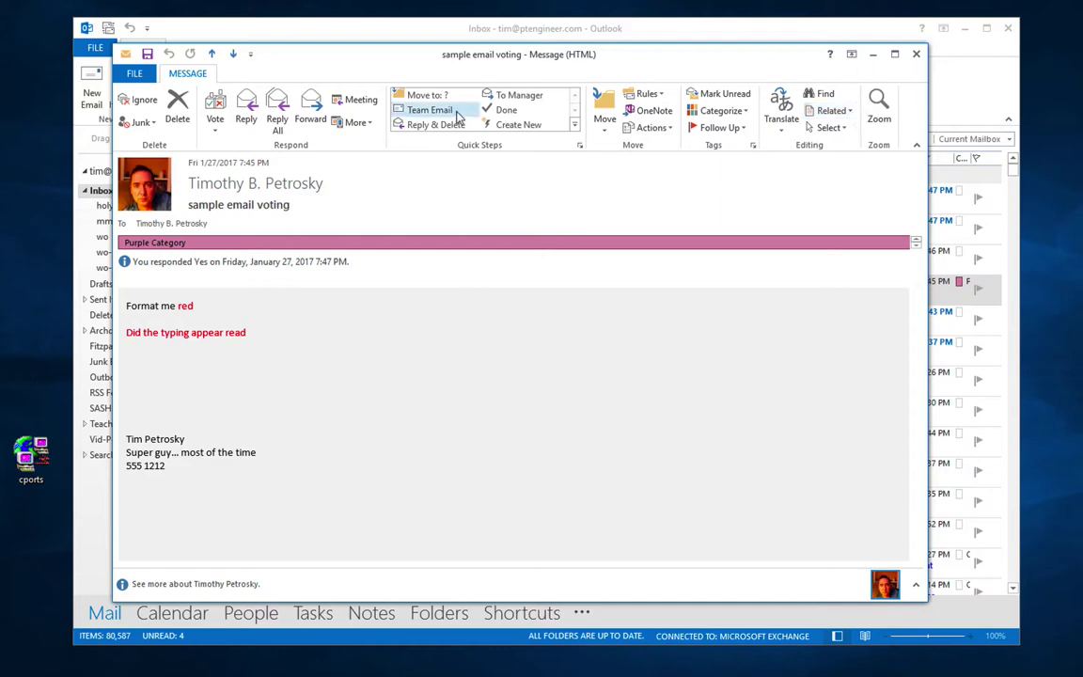
Step: Go to the 'Delivered: sample email voting' report and tag it with Purple Category
left_click_drag(357, 66, 583, 336)
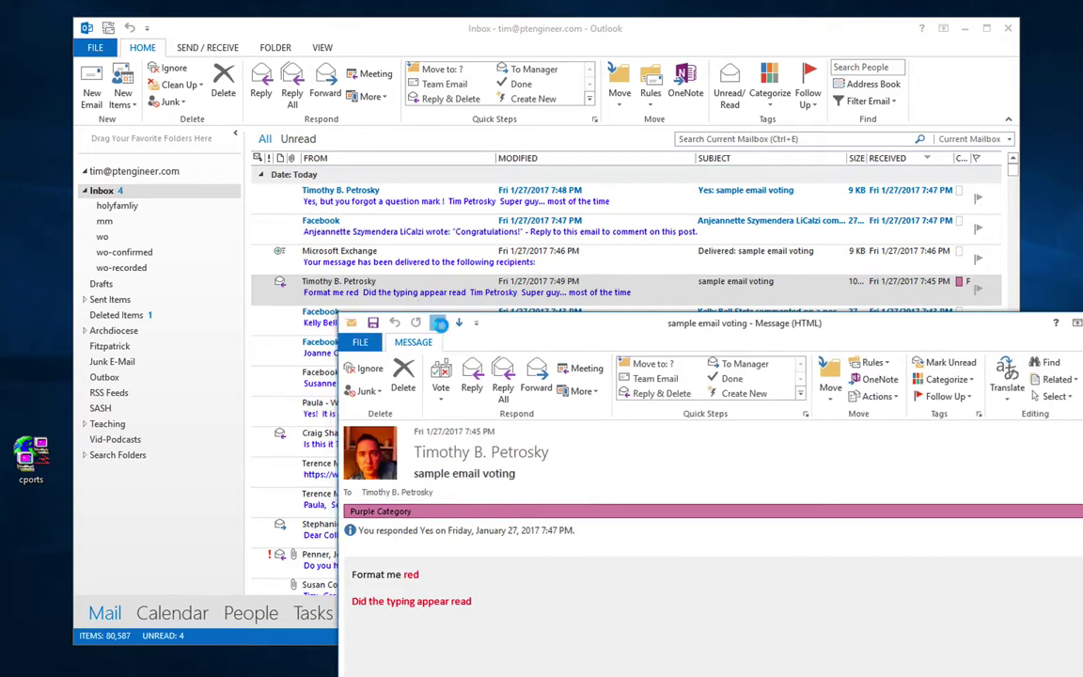
left_click(438, 324)
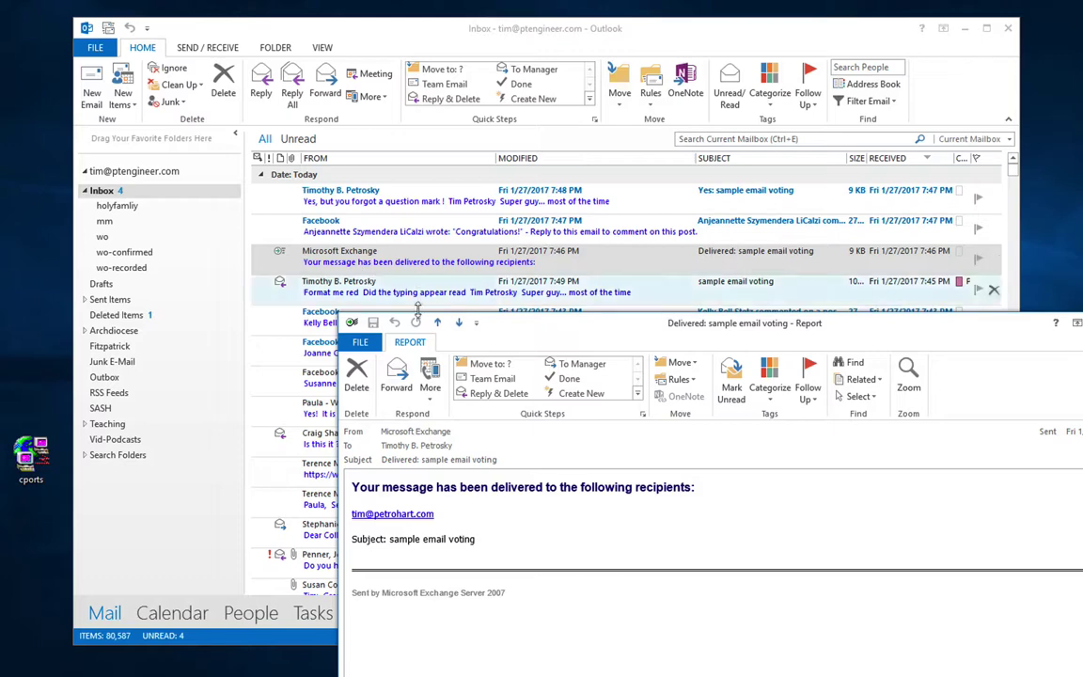
double_click(405, 286)
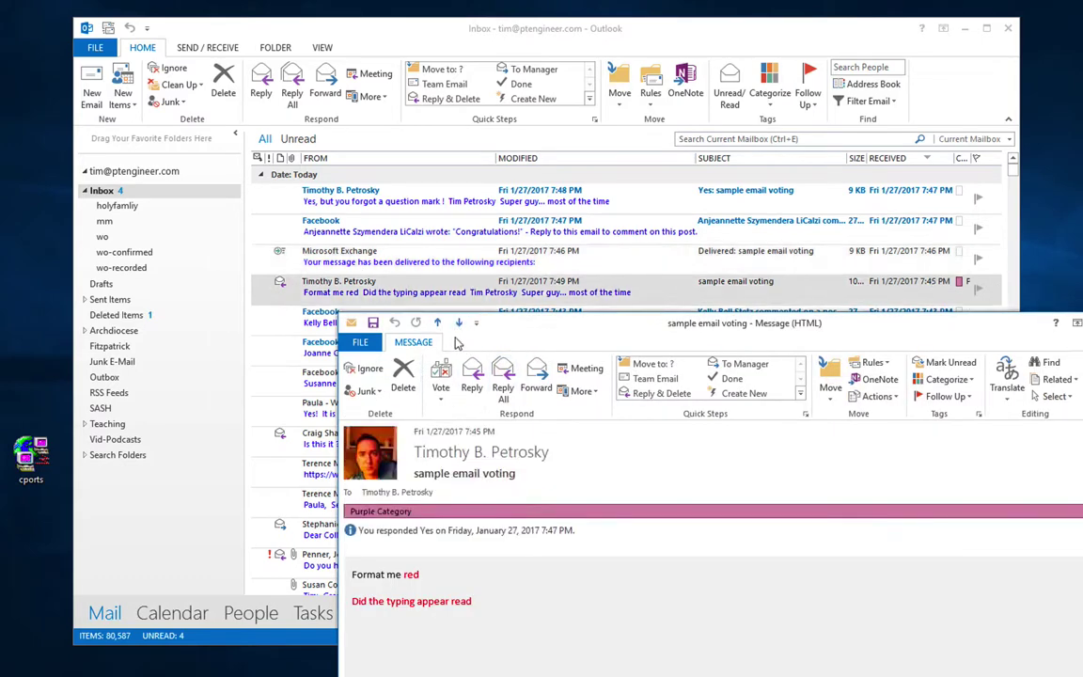
left_click(438, 325)
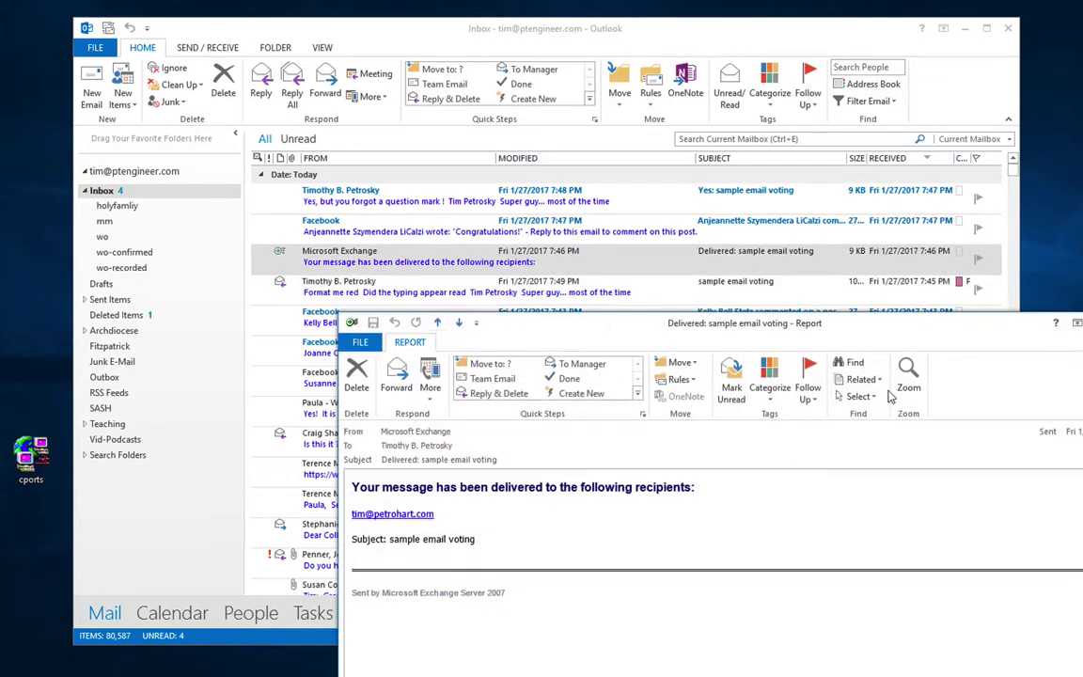
left_click(771, 393)
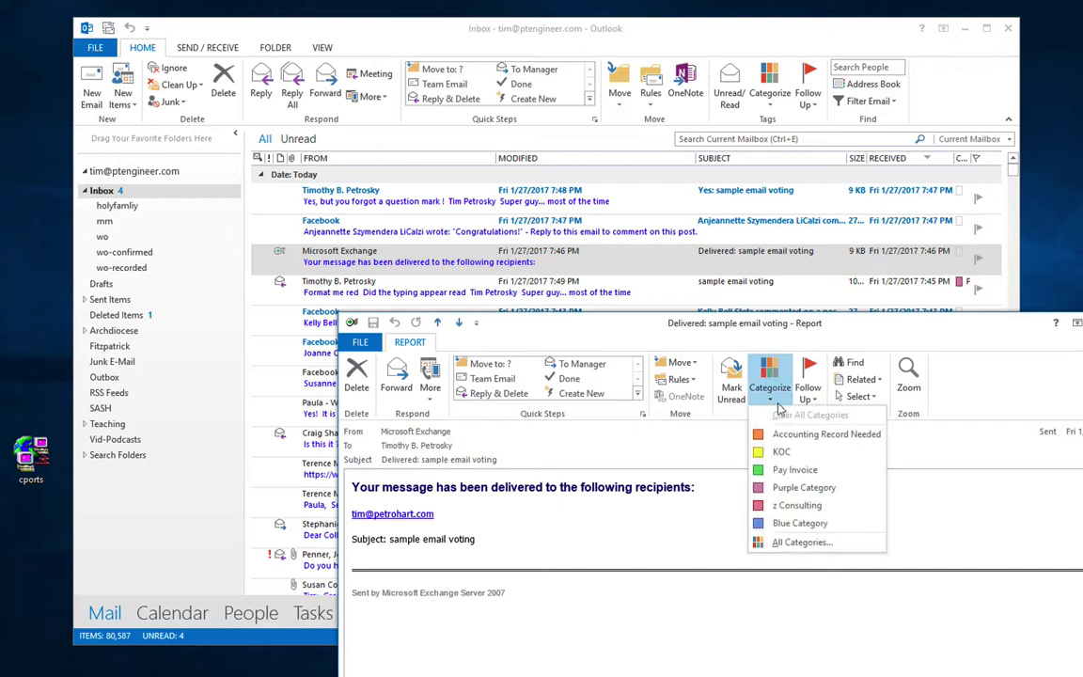
left_click(783, 487)
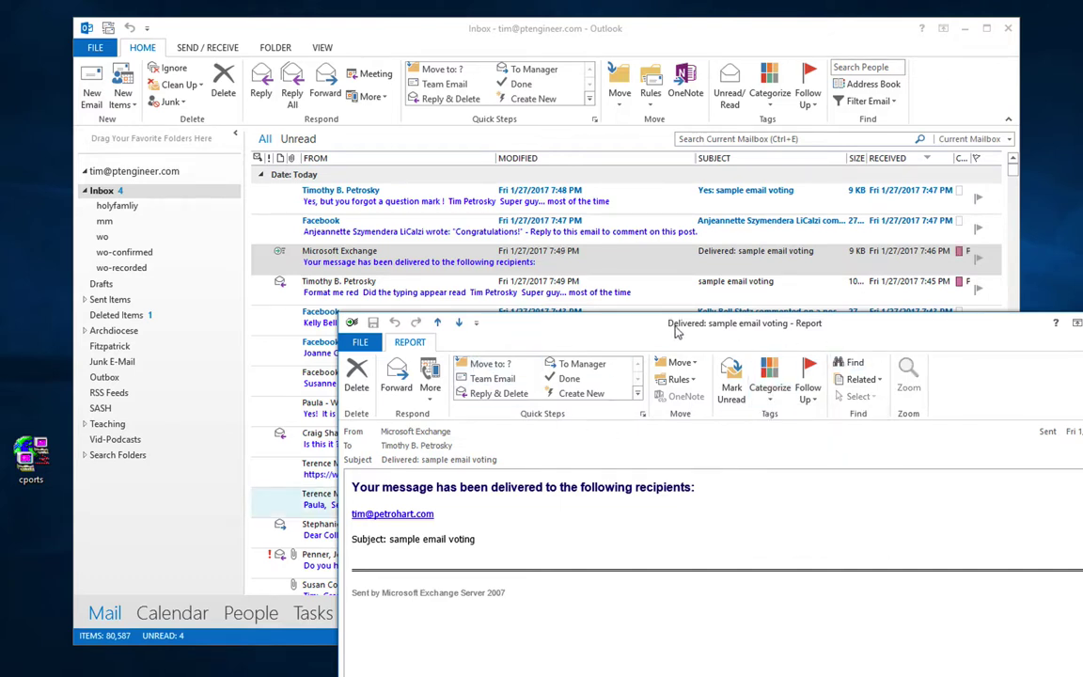
Step: Close the report window and select the first Facebook comment message in the Inbox
left_click_drag(926, 326, 720, 294)
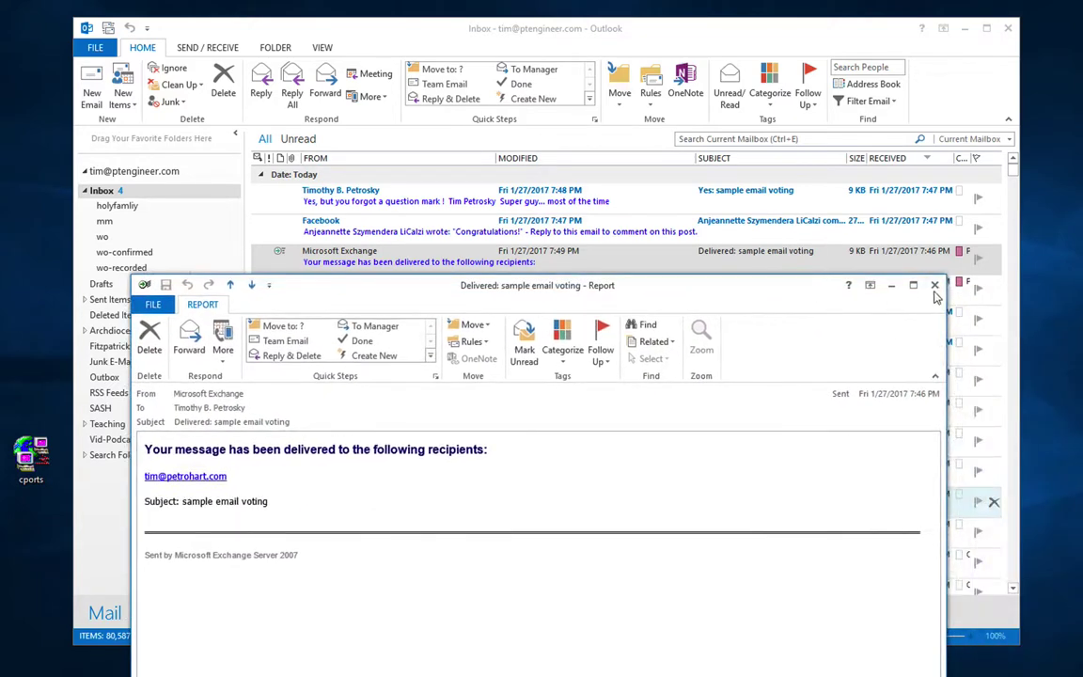
left_click(937, 287)
left_click(613, 320)
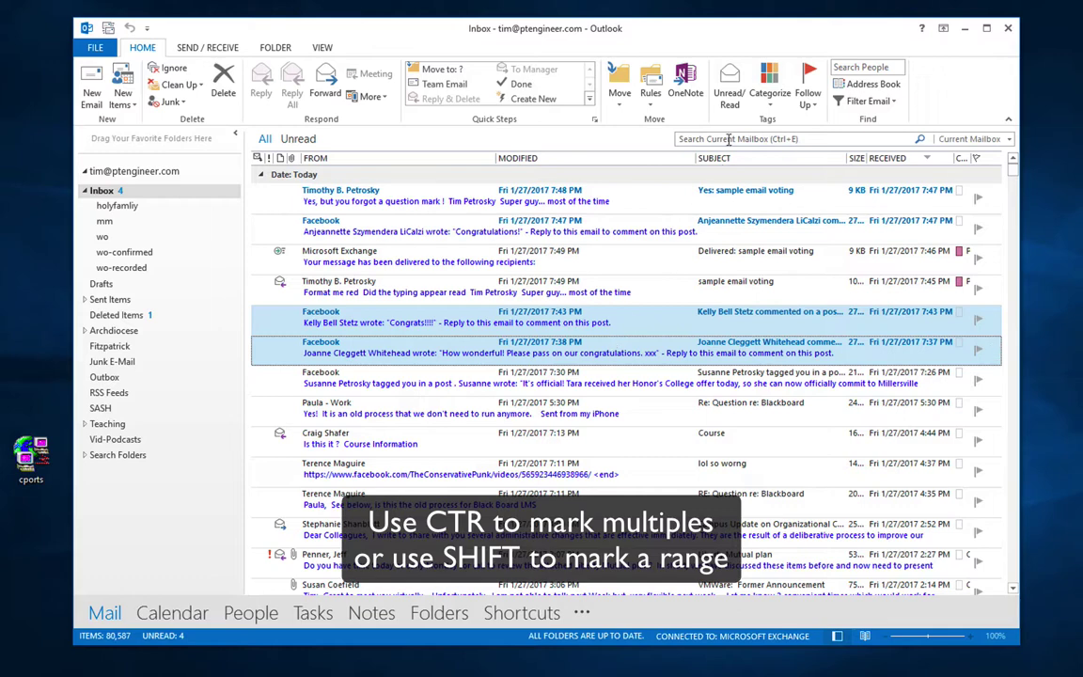
Step: Tag both selected Facebook comment messages with Purple Category, then switch to Send/Receive
left_click(769, 92)
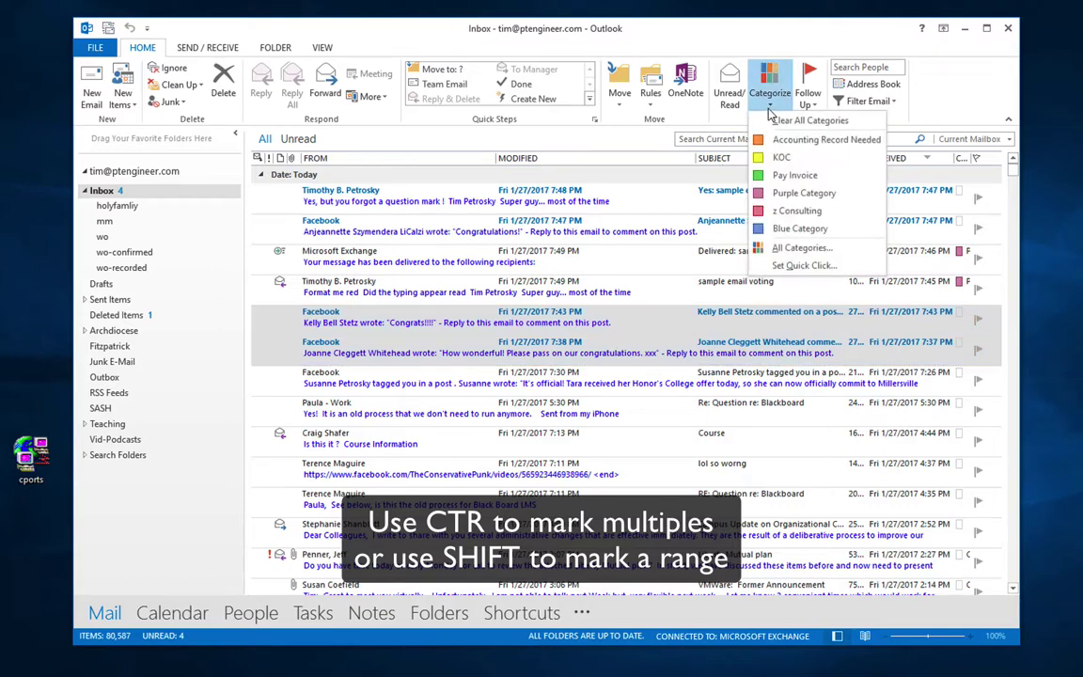
left_click(777, 192)
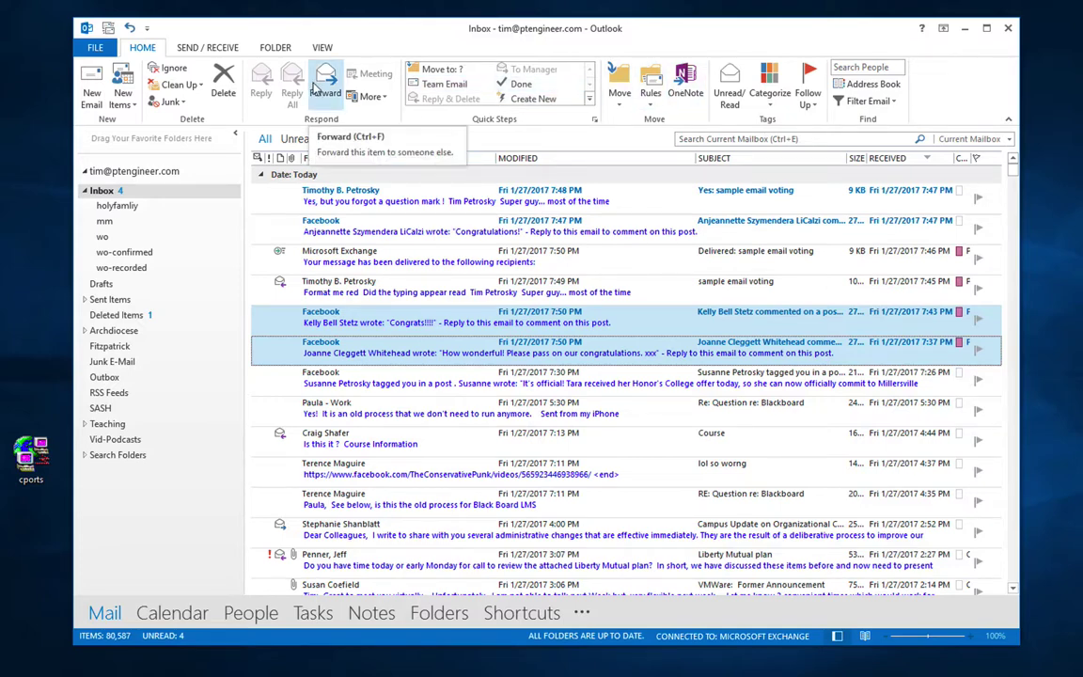
left_click(209, 49)
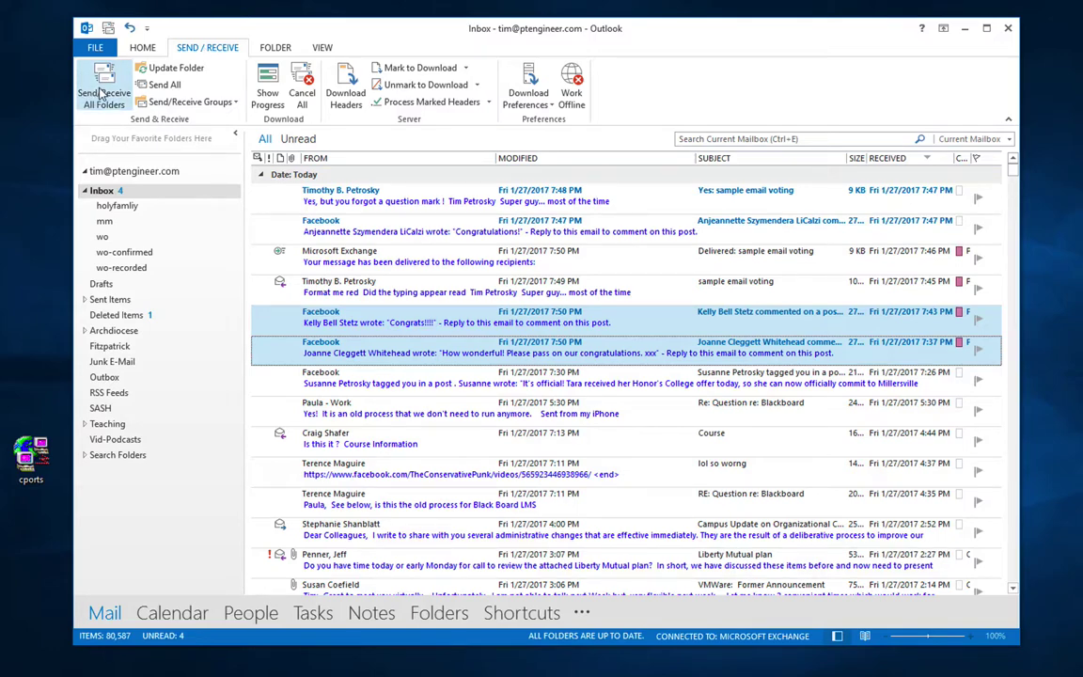
Step: Start downloading the offline address book from Send/Receive Groups
left_click(198, 102)
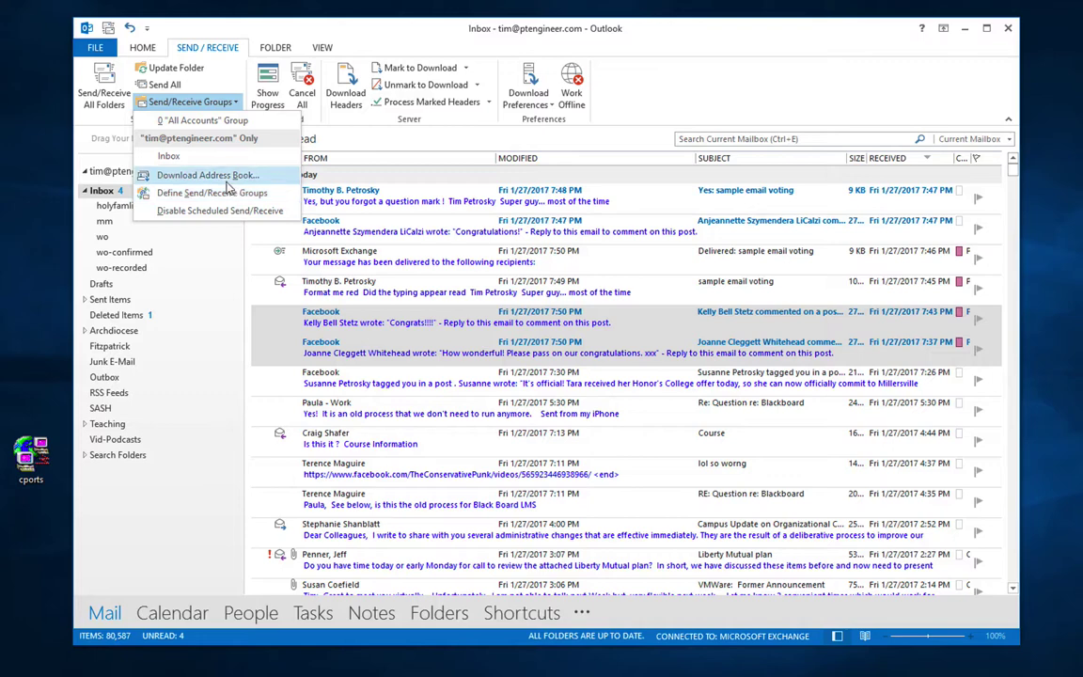
left_click(193, 176)
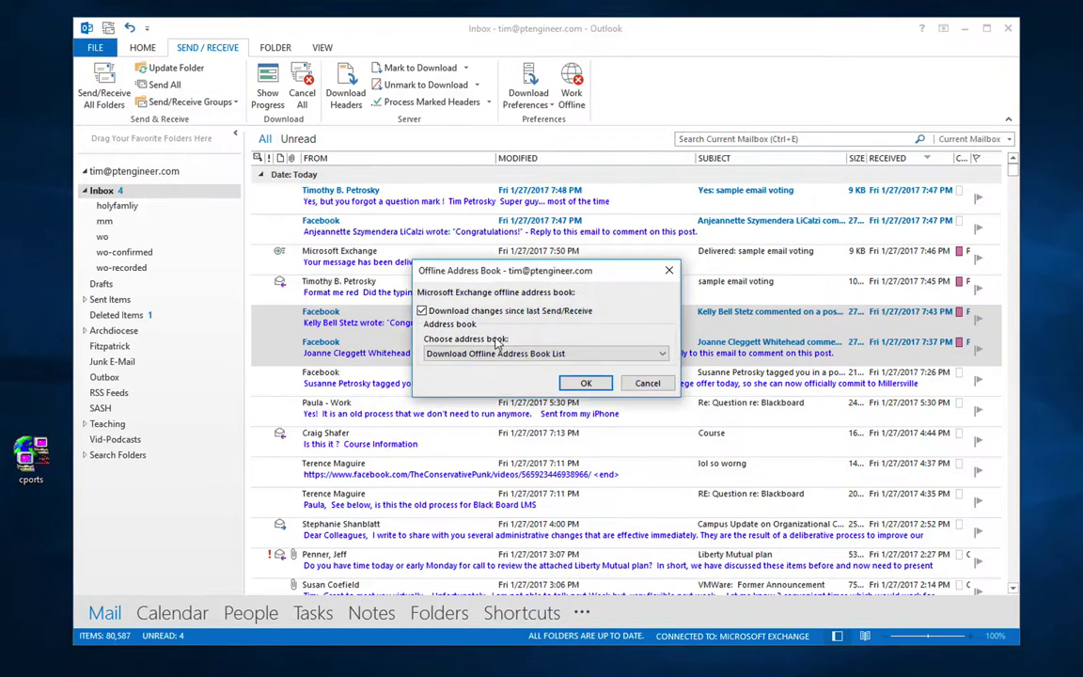
left_click(585, 385)
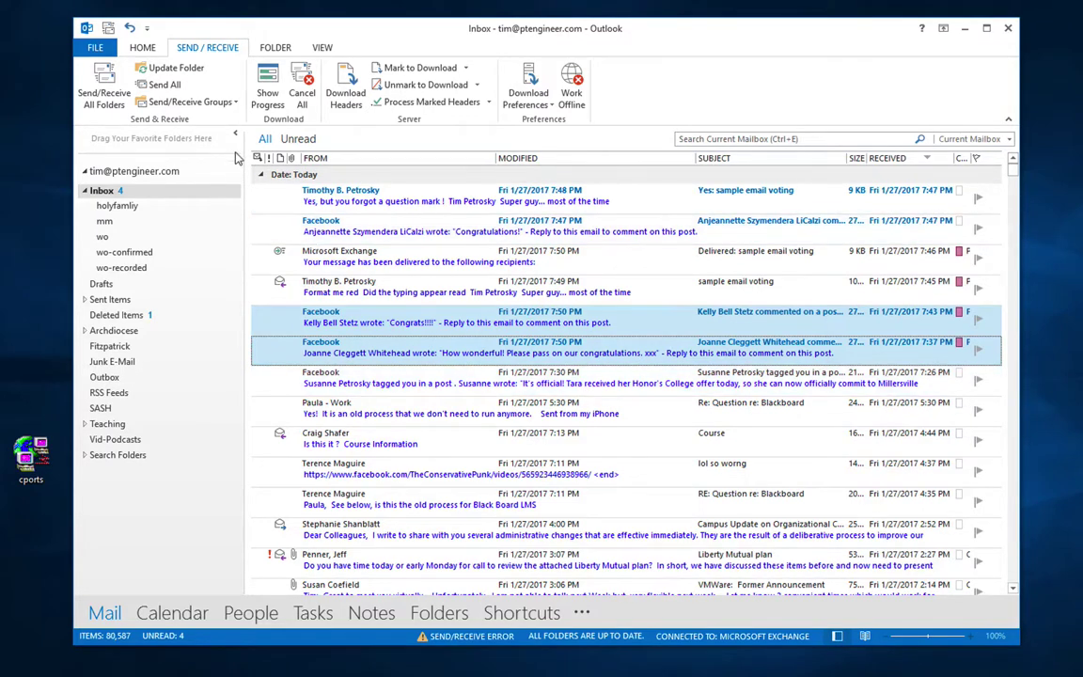
Step: Review the All Accounts send/receive group settings without changes and close the dialog
left_click(234, 102)
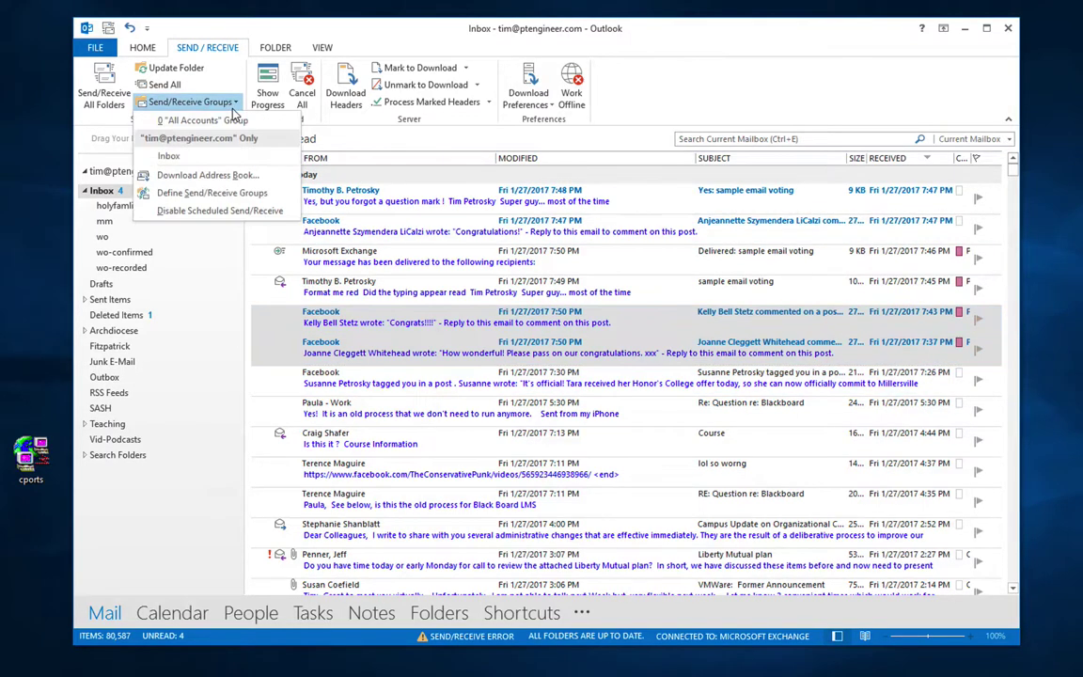
left_click(213, 192)
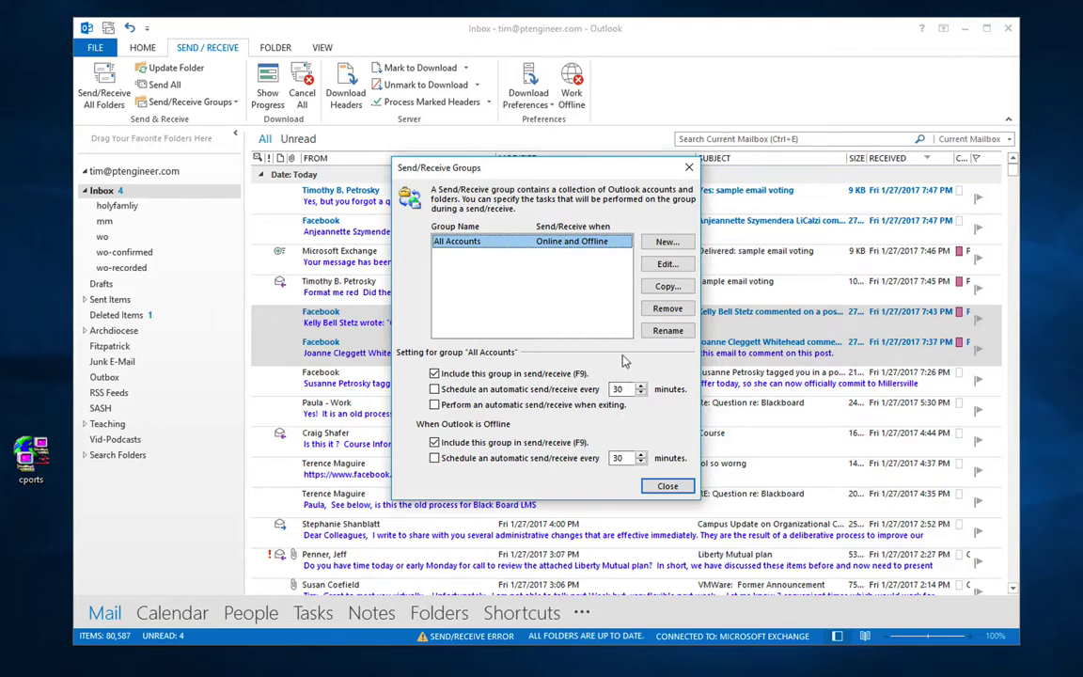
left_click(667, 266)
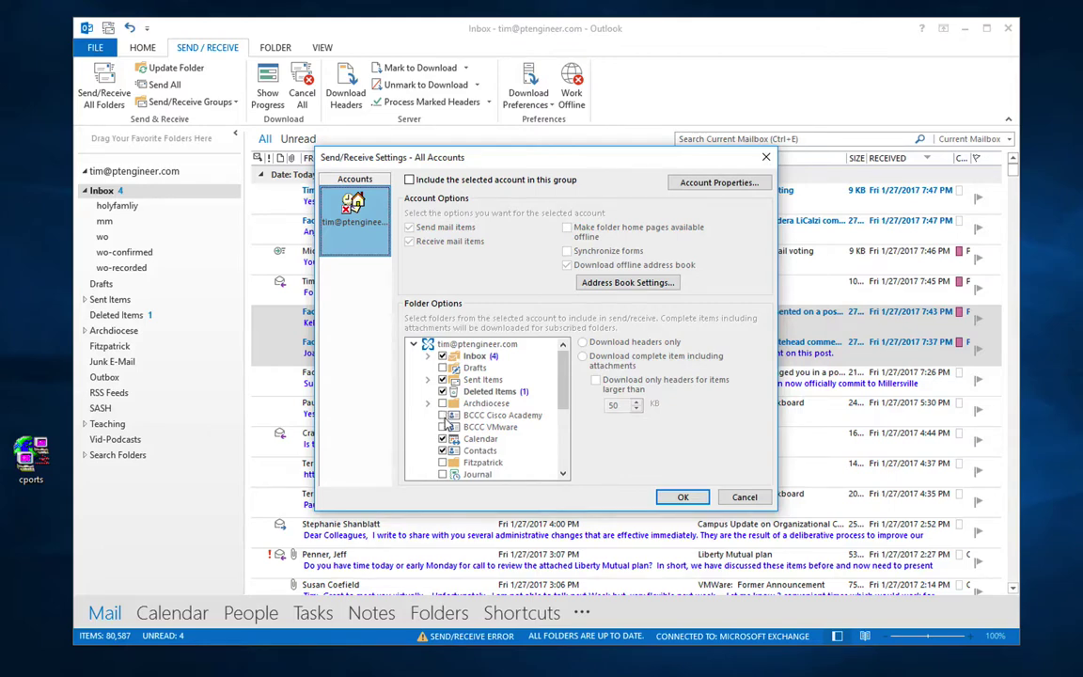
left_click(757, 499)
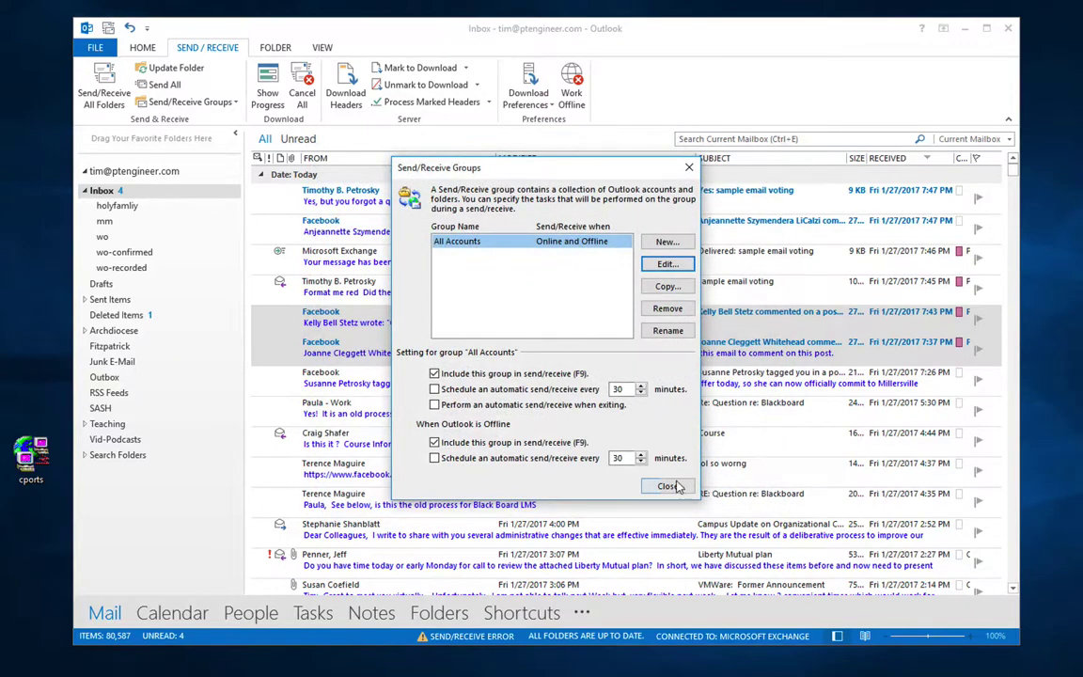
left_click(731, 486)
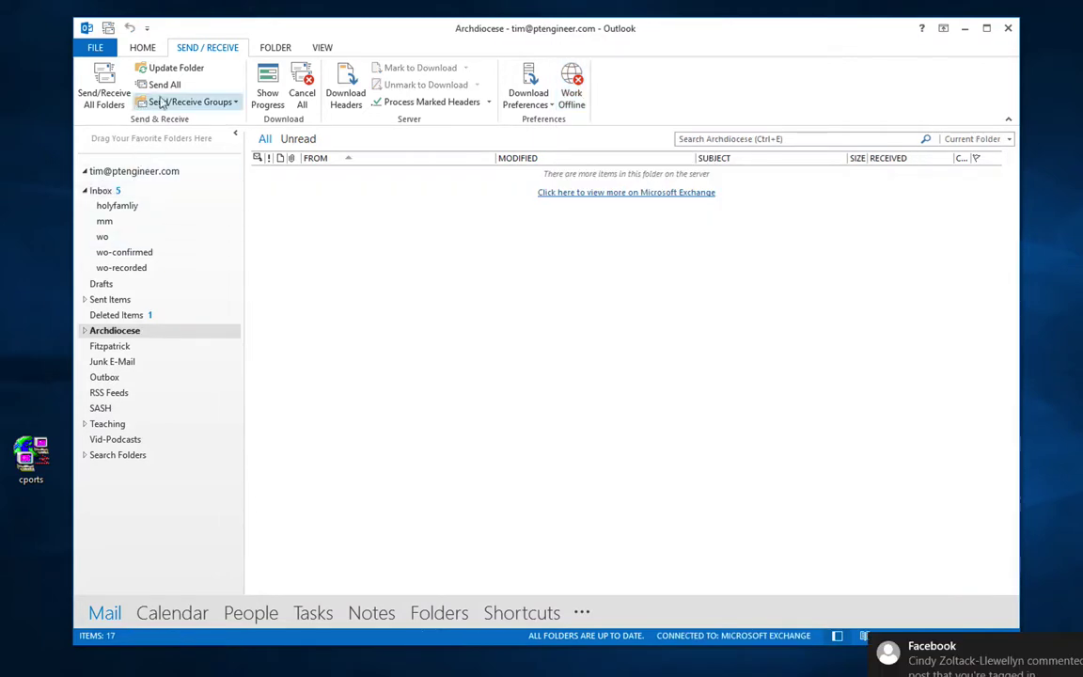
Step: Check the send/receive errors in Show Progress, then return to the Inbox and show Folder commands
left_click(263, 94)
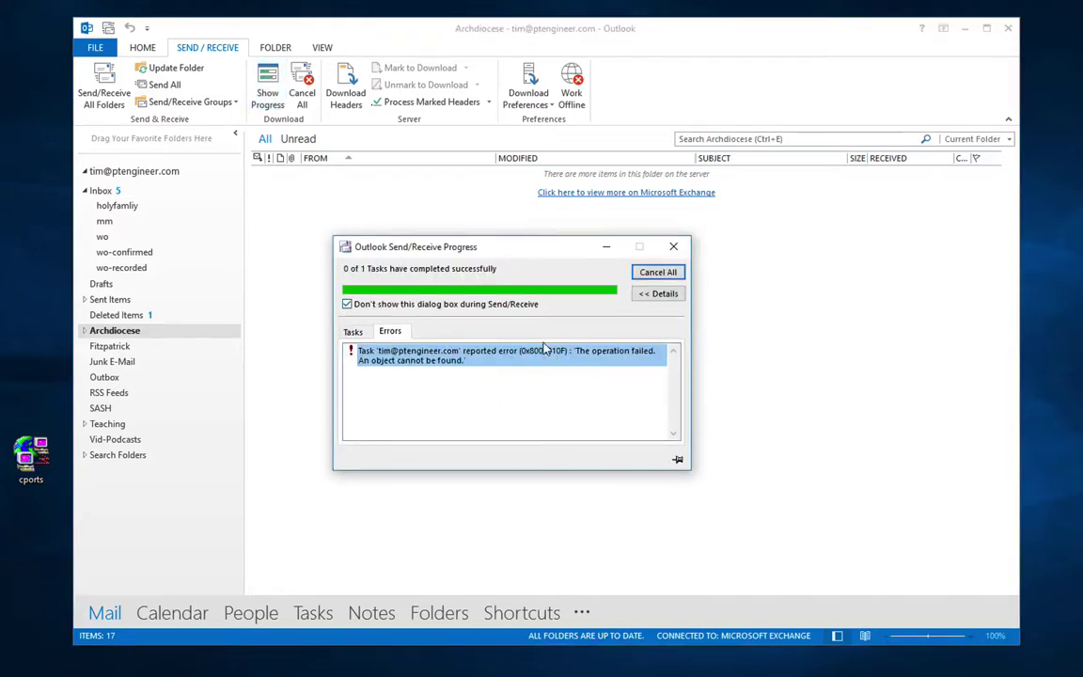
left_click(673, 246)
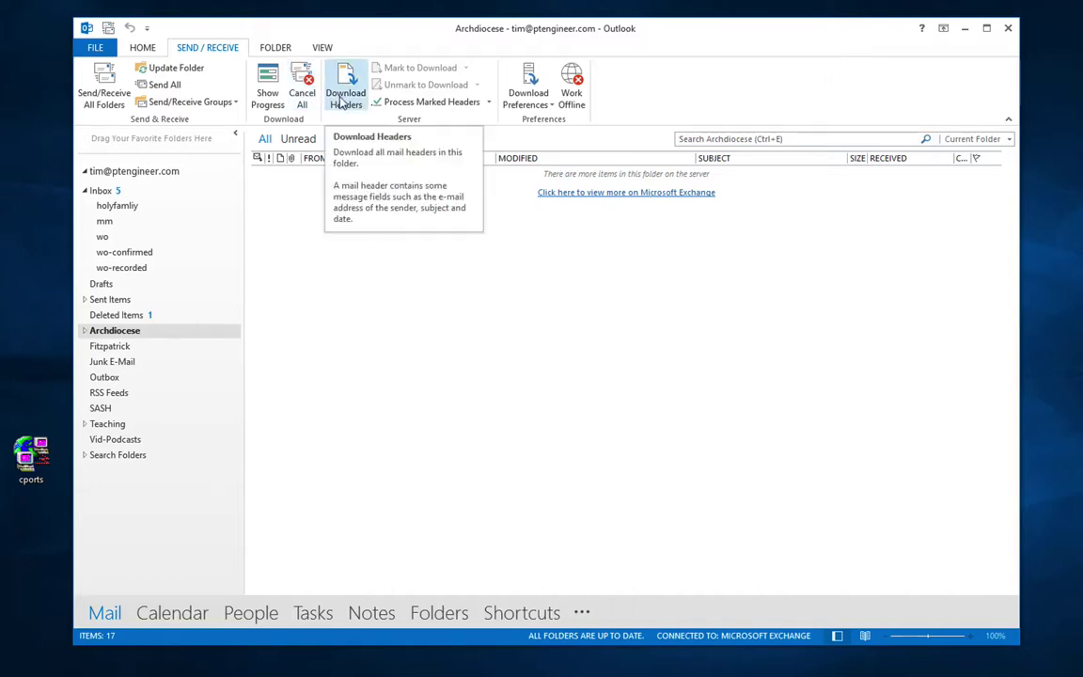
left_click(105, 191)
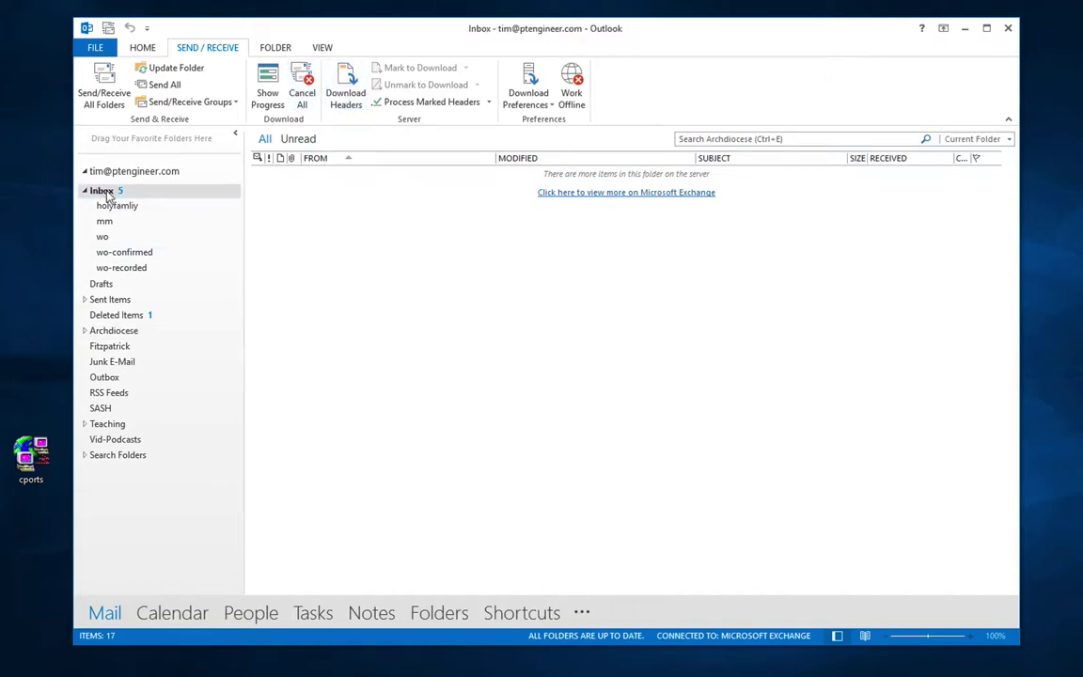
left_click(132, 173)
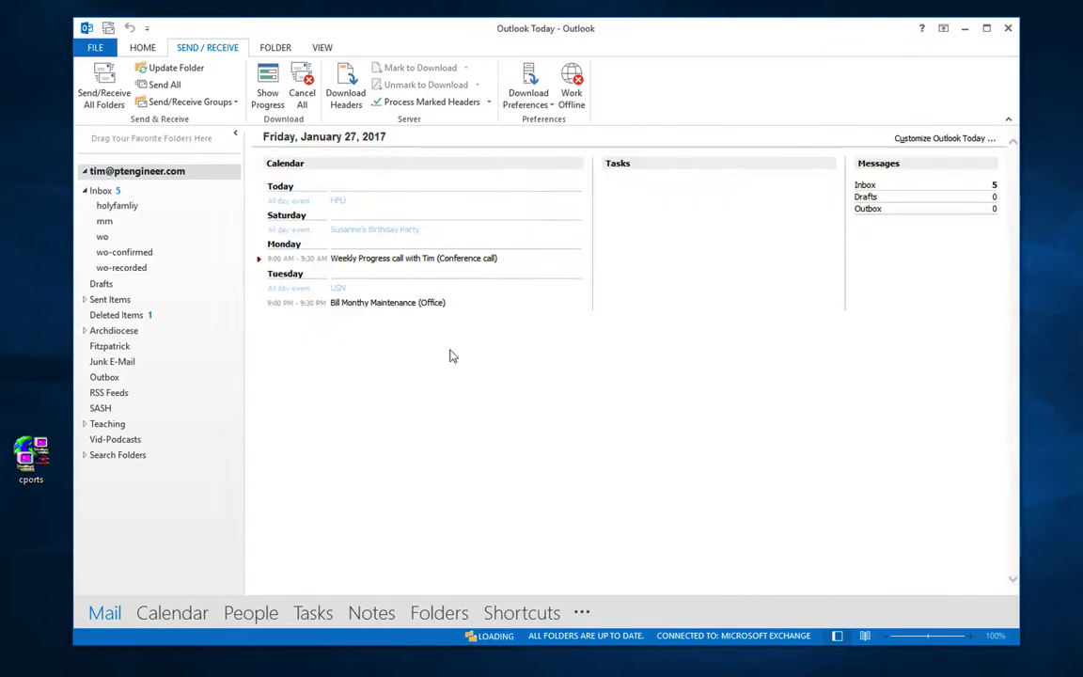
left_click(103, 191)
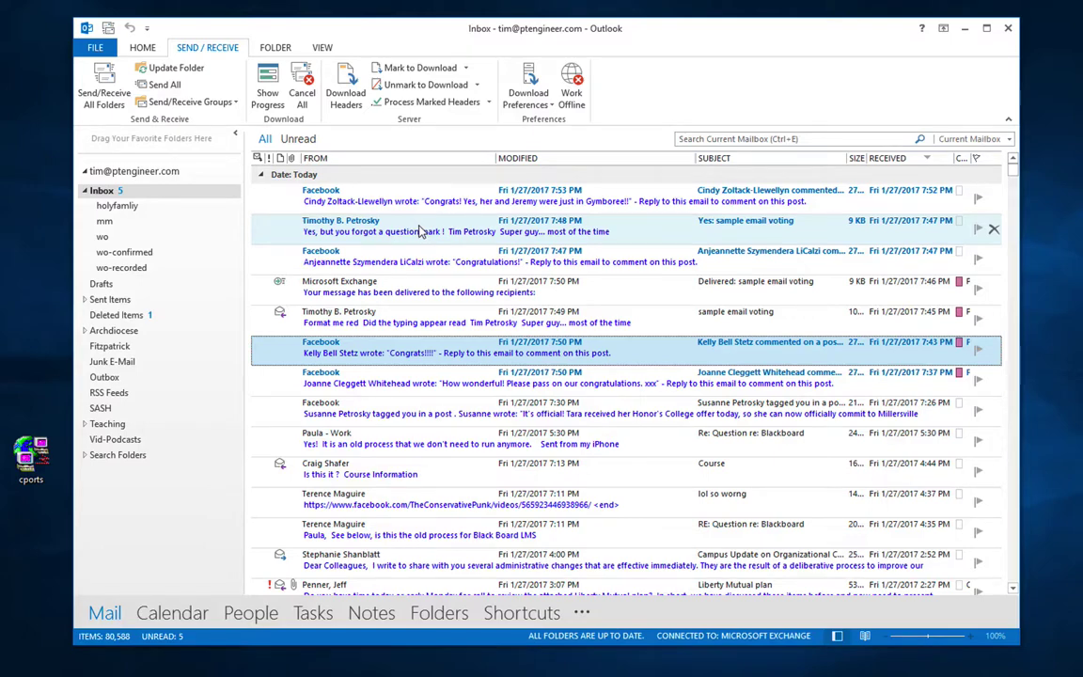
left_click(273, 47)
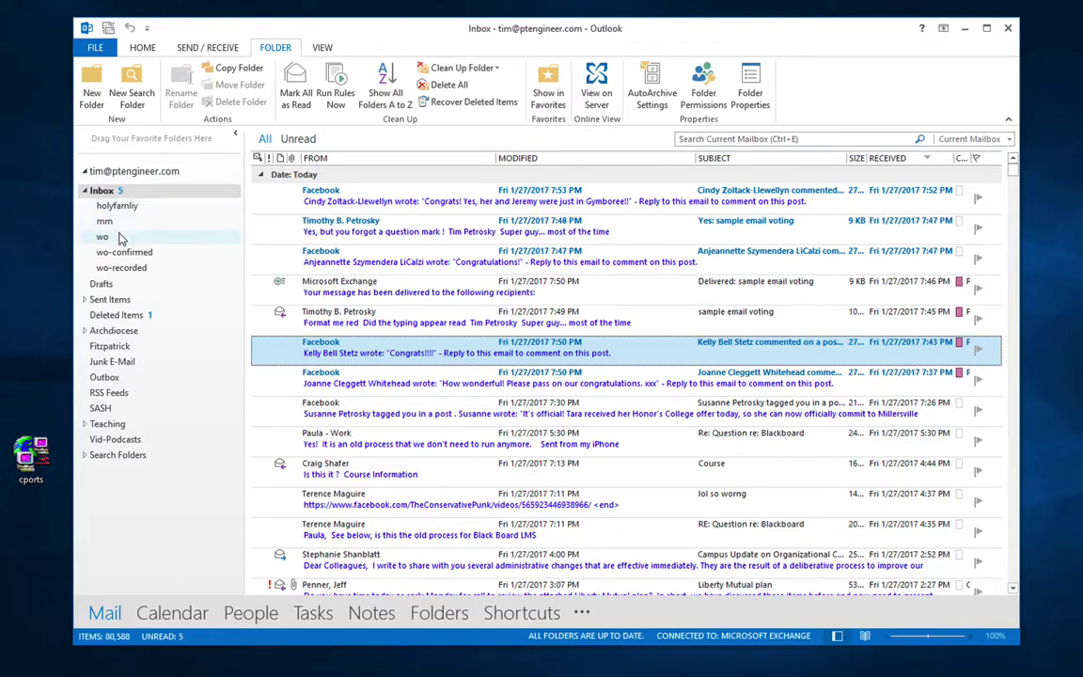
Step: Add the Archdiocese folder to Favorites and open it from there
left_click(115, 331)
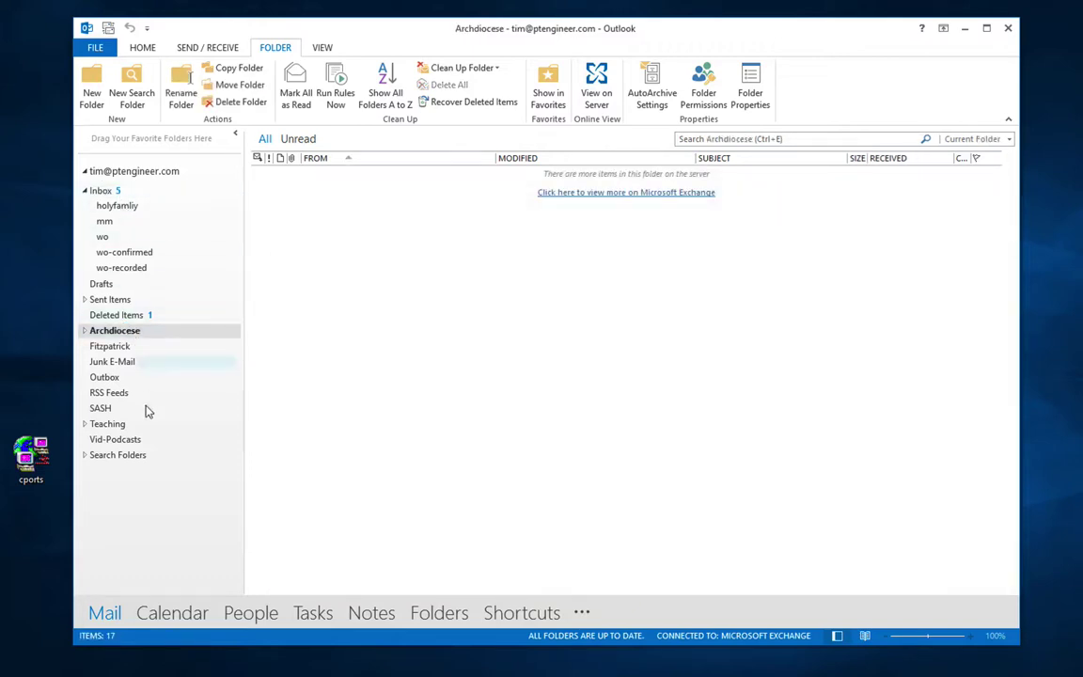
left_click(548, 89)
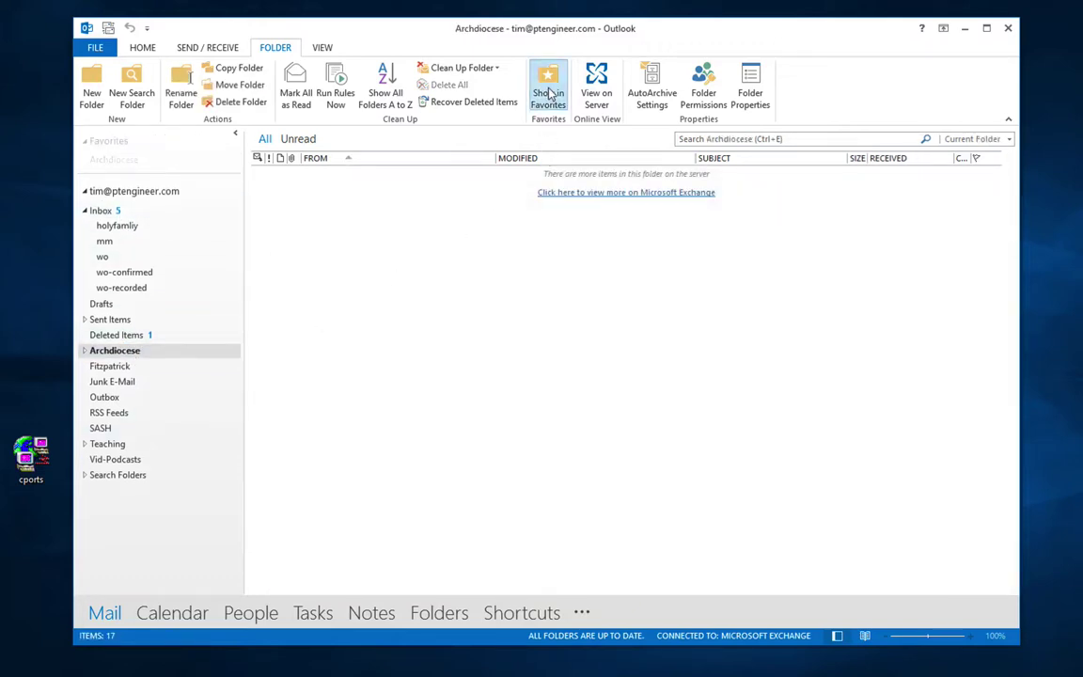
left_click(122, 162)
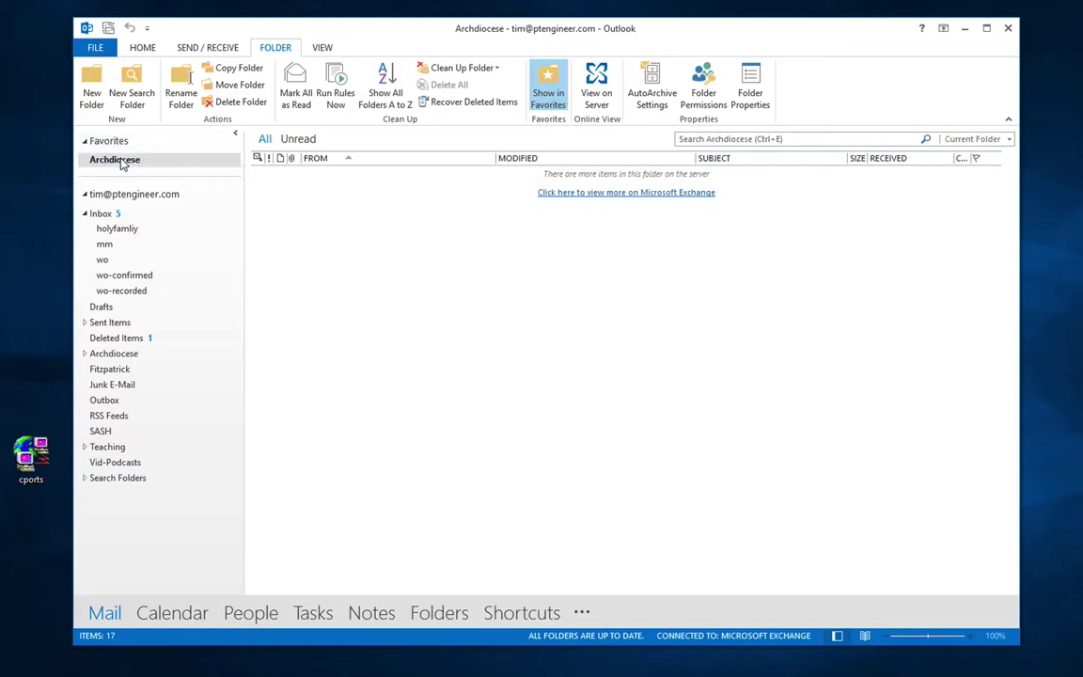
left_click(122, 163)
Step: Open the advocate for survey subfolder, toggling its Favorites pin, and unpin Archdiocese from Favorites
left_click(84, 354)
left_click(133, 368)
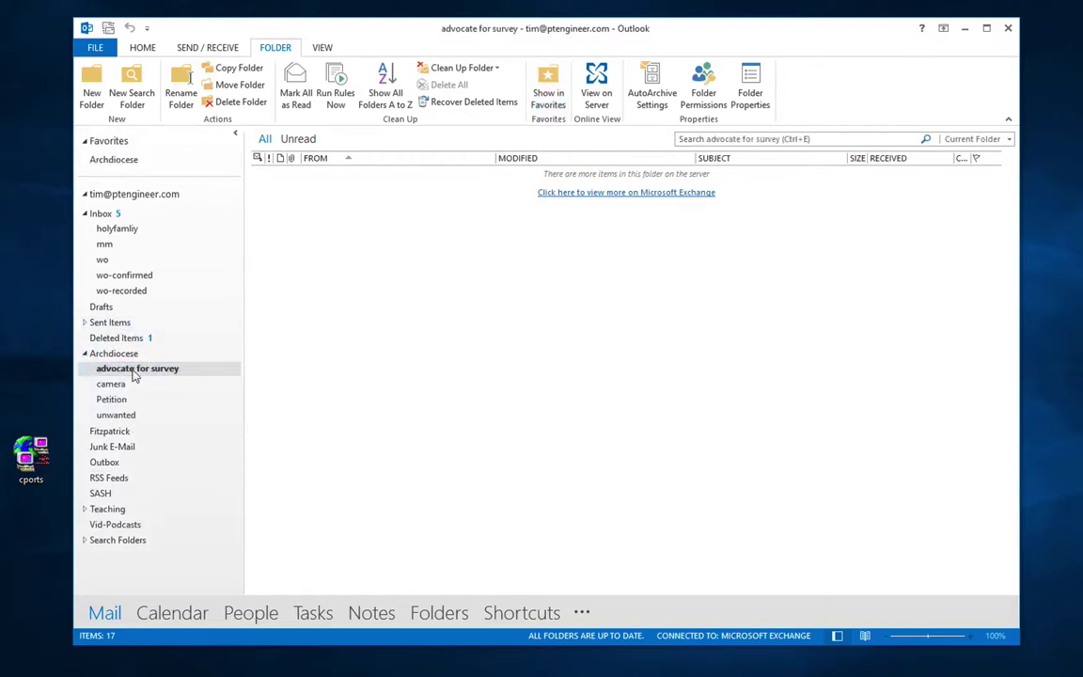
left_click(551, 87)
left_click(550, 87)
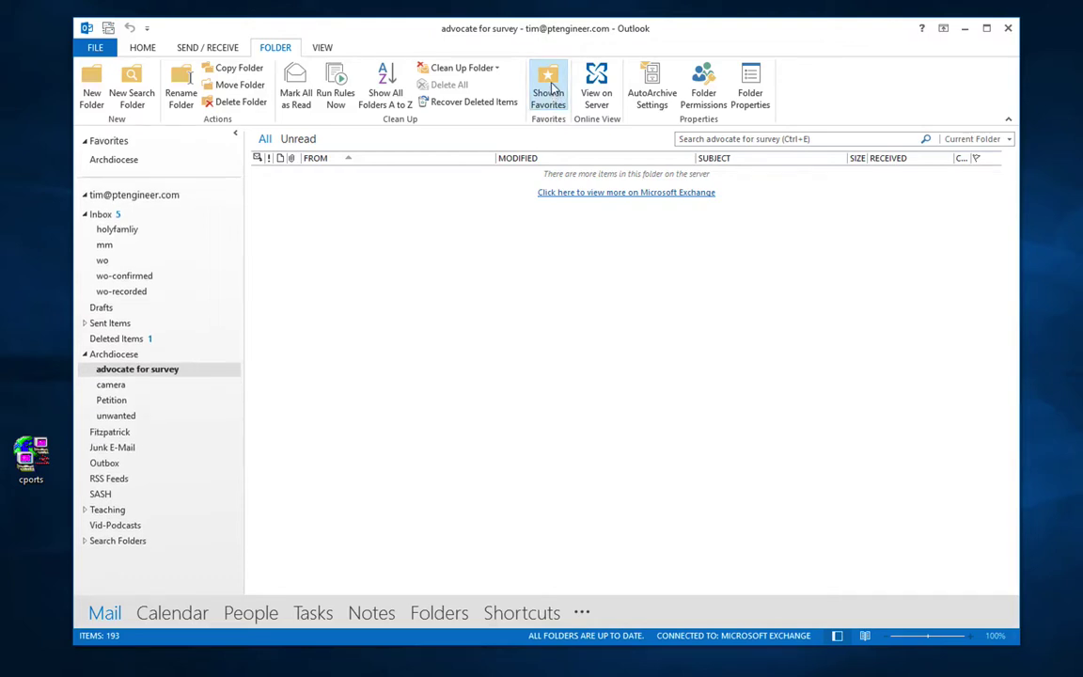
left_click(132, 161)
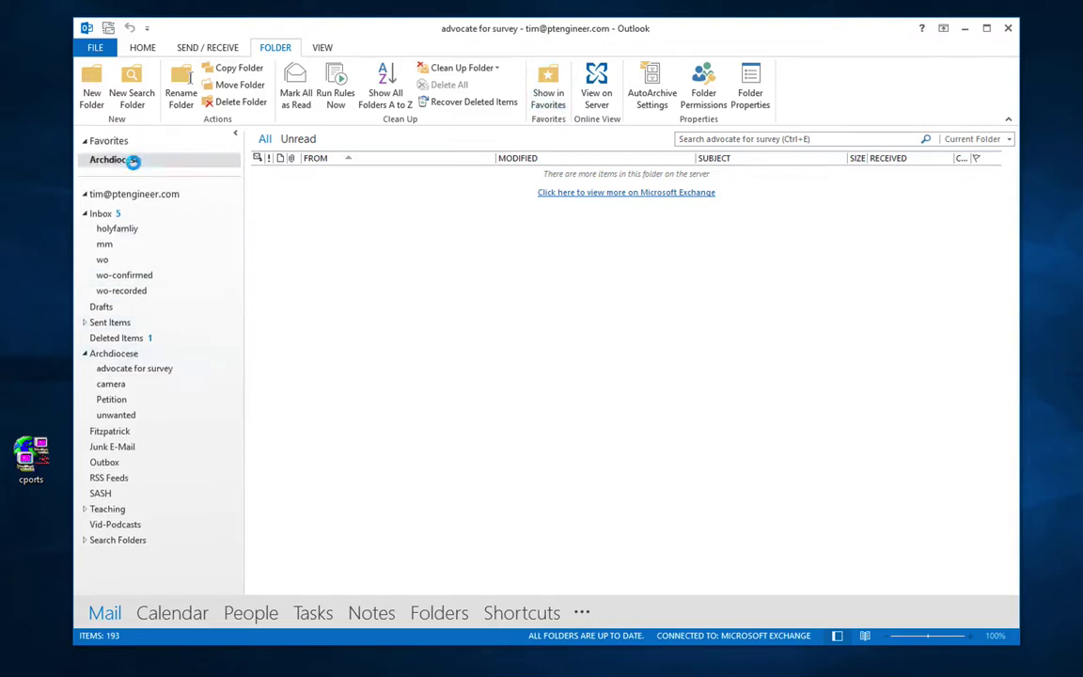
left_click(548, 89)
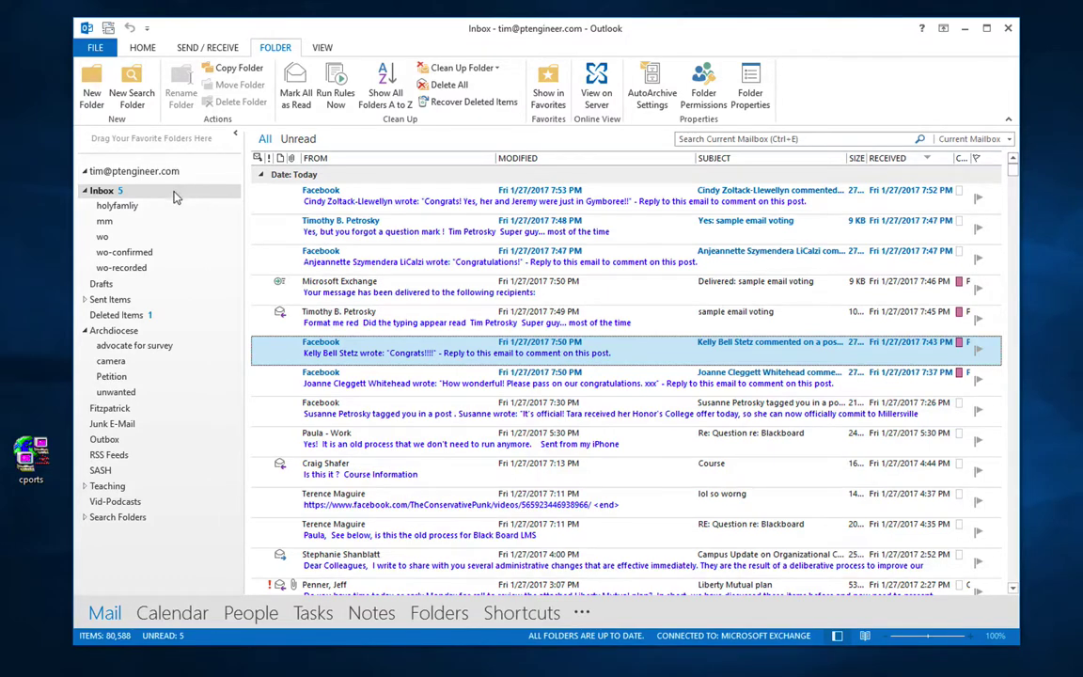
left_click(124, 346)
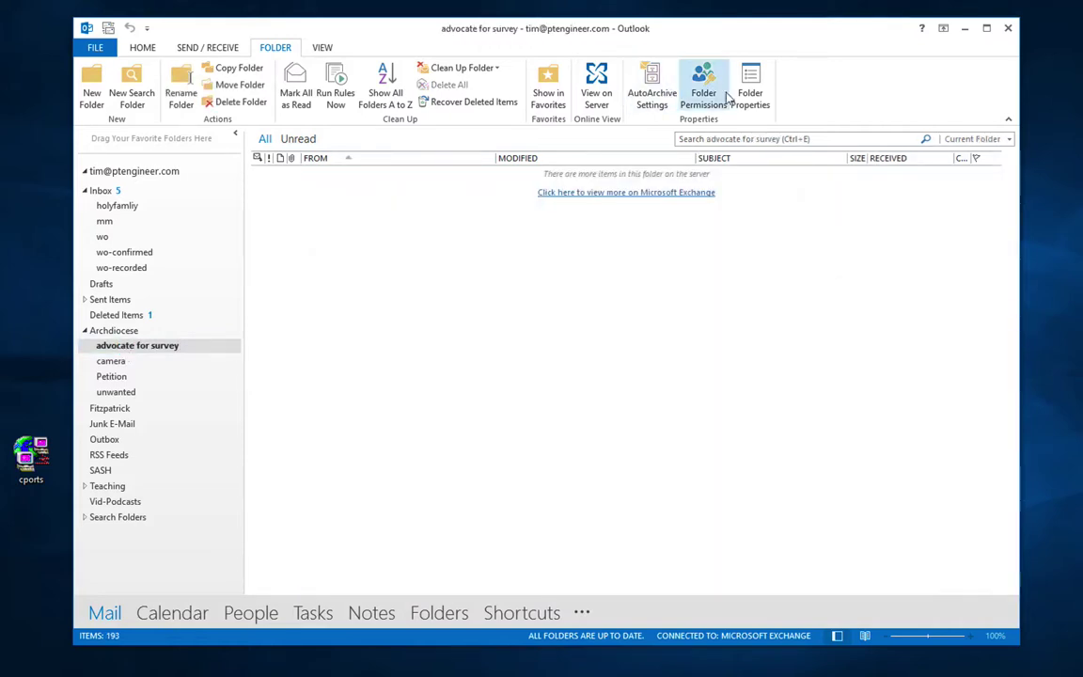
left_click(707, 92)
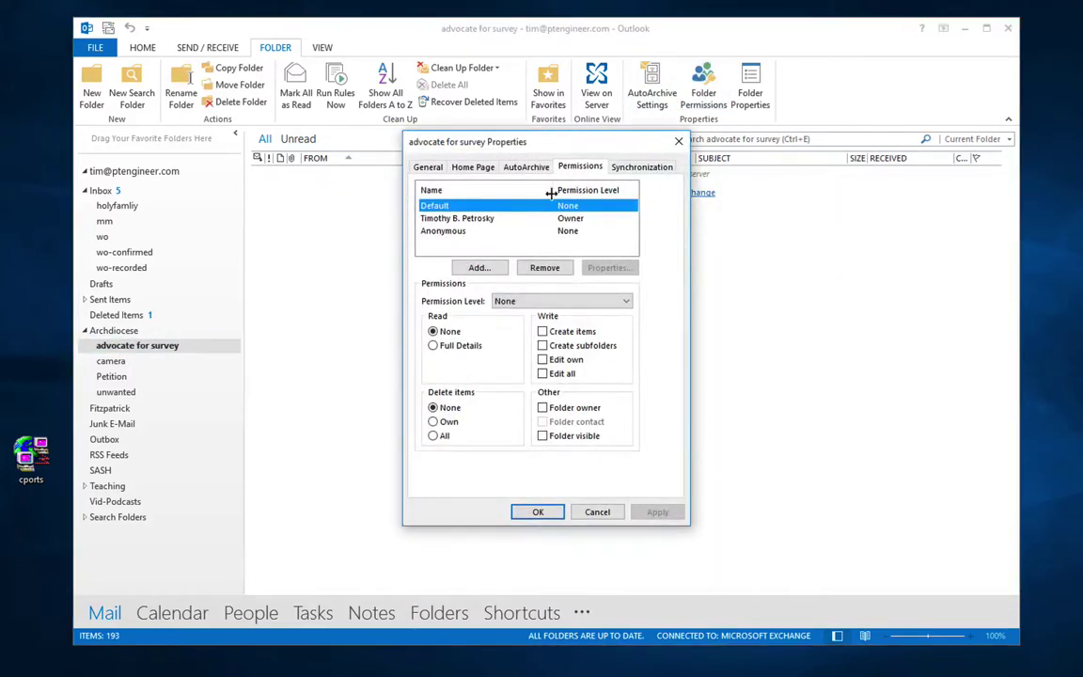
left_click(480, 268)
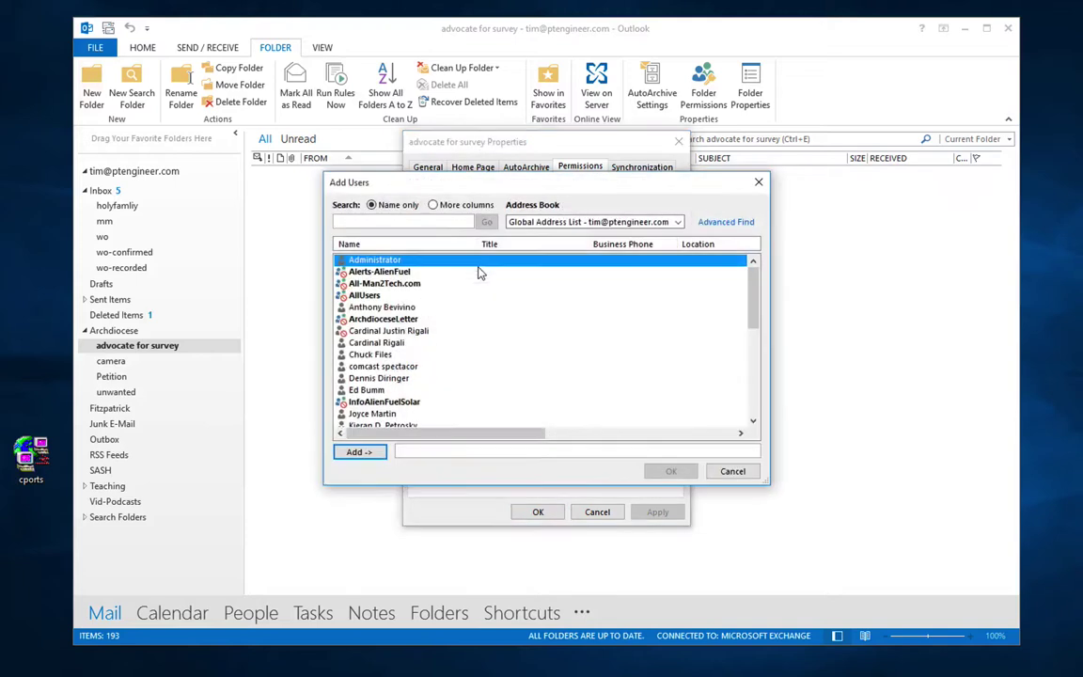
double_click(404, 343)
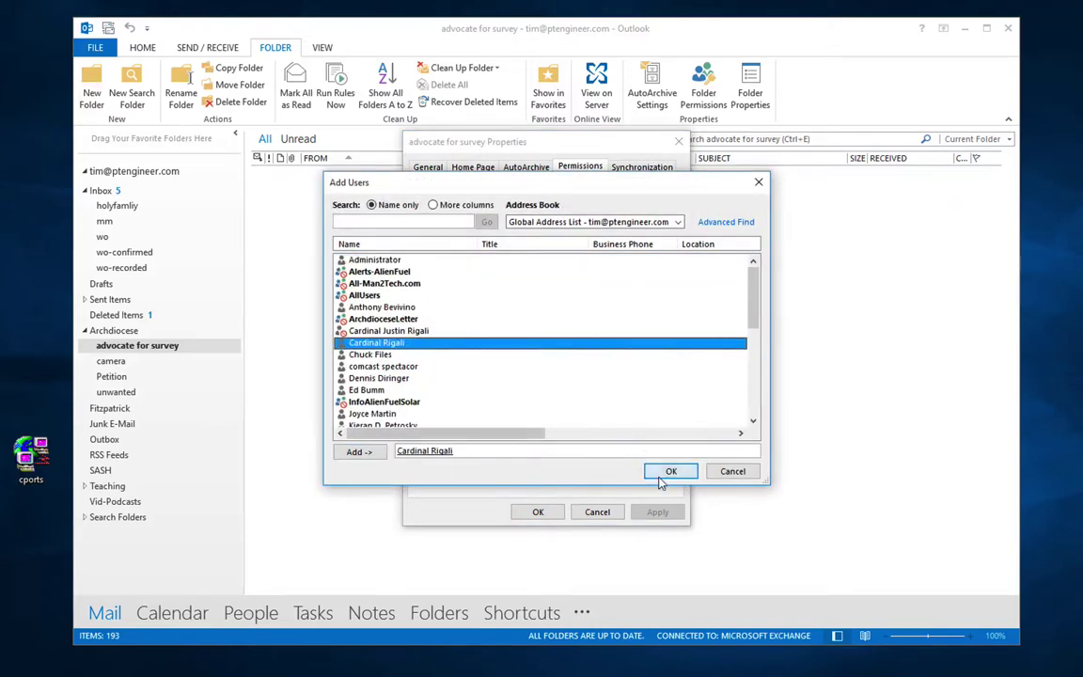
left_click(667, 471)
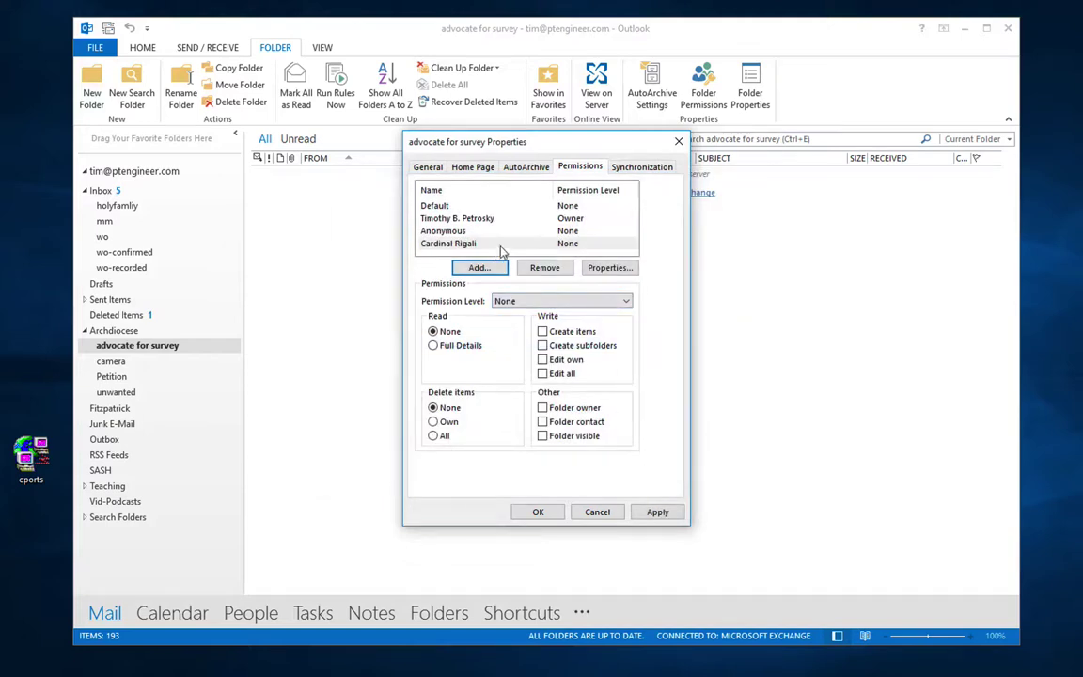
left_click(623, 300)
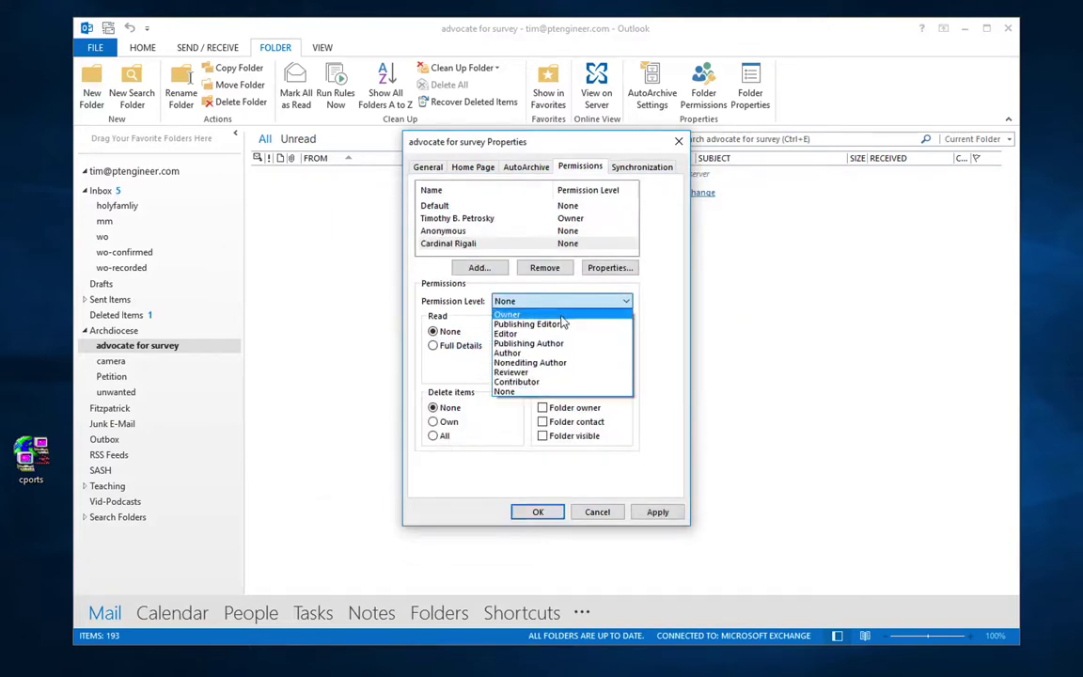
left_click(543, 372)
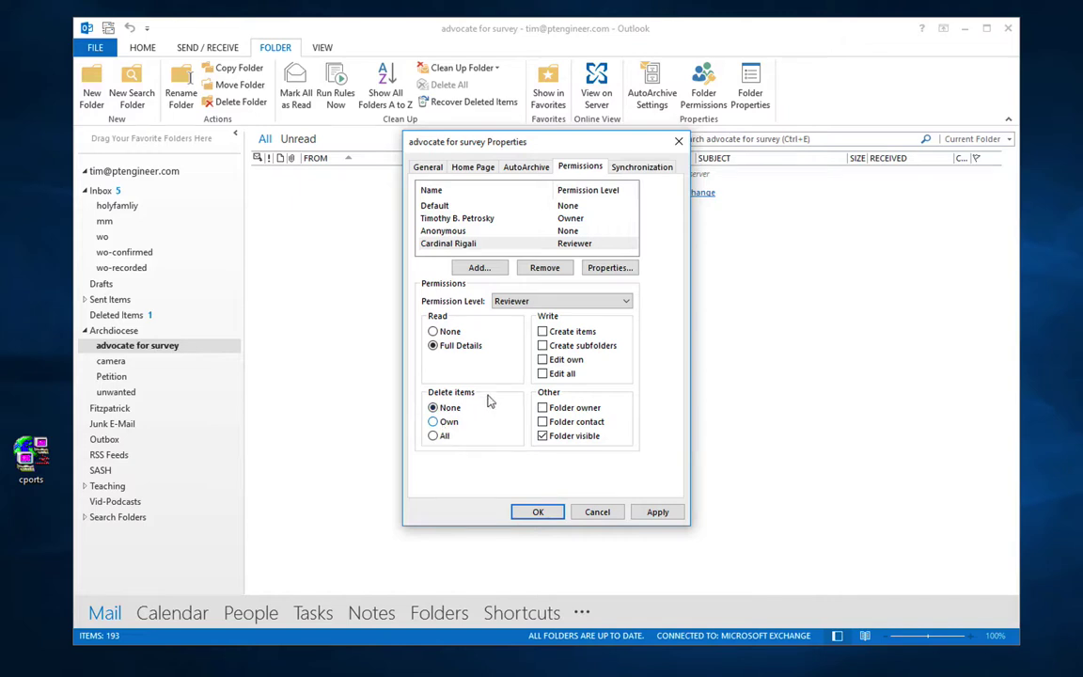
left_click(543, 360)
left_click(486, 244)
left_click(542, 300)
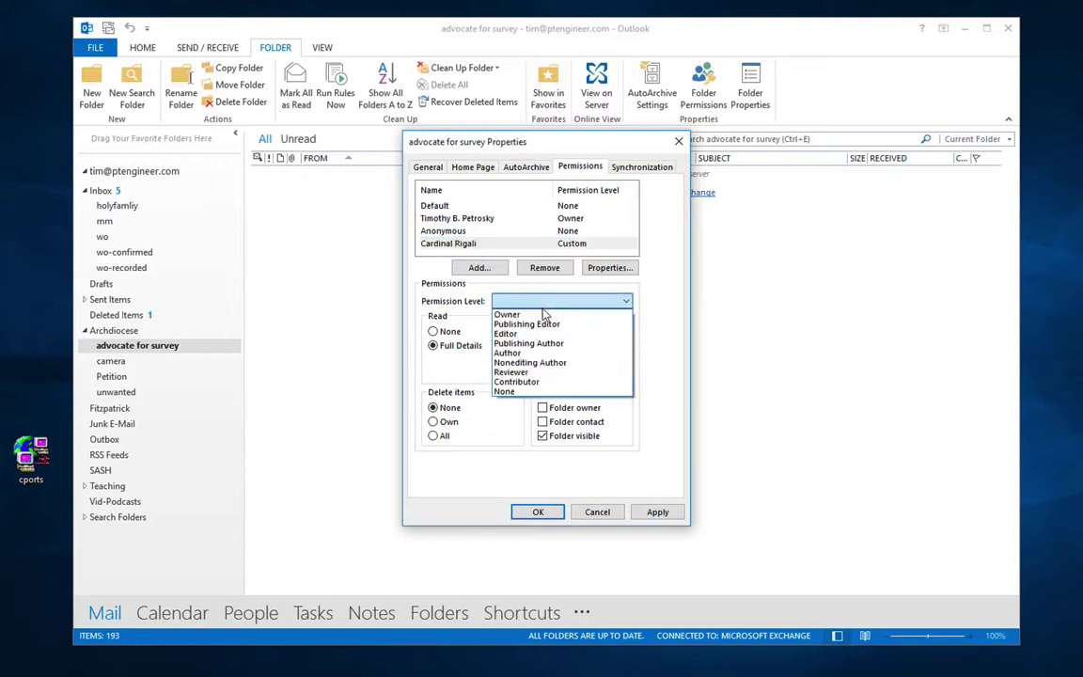
left_click(515, 373)
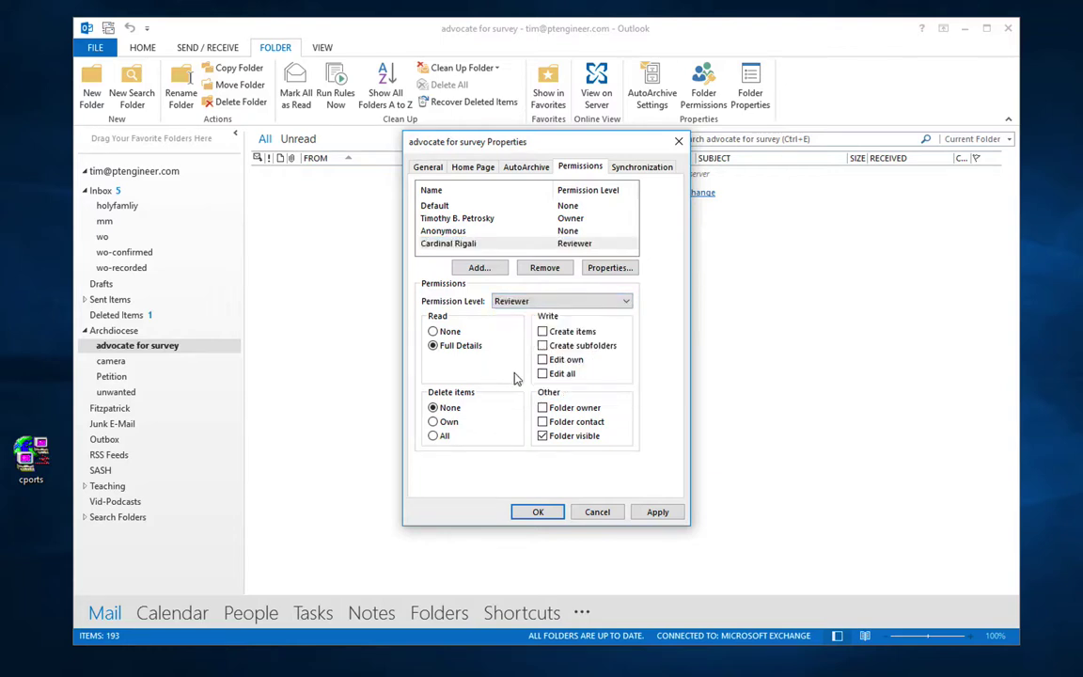
left_click(525, 302)
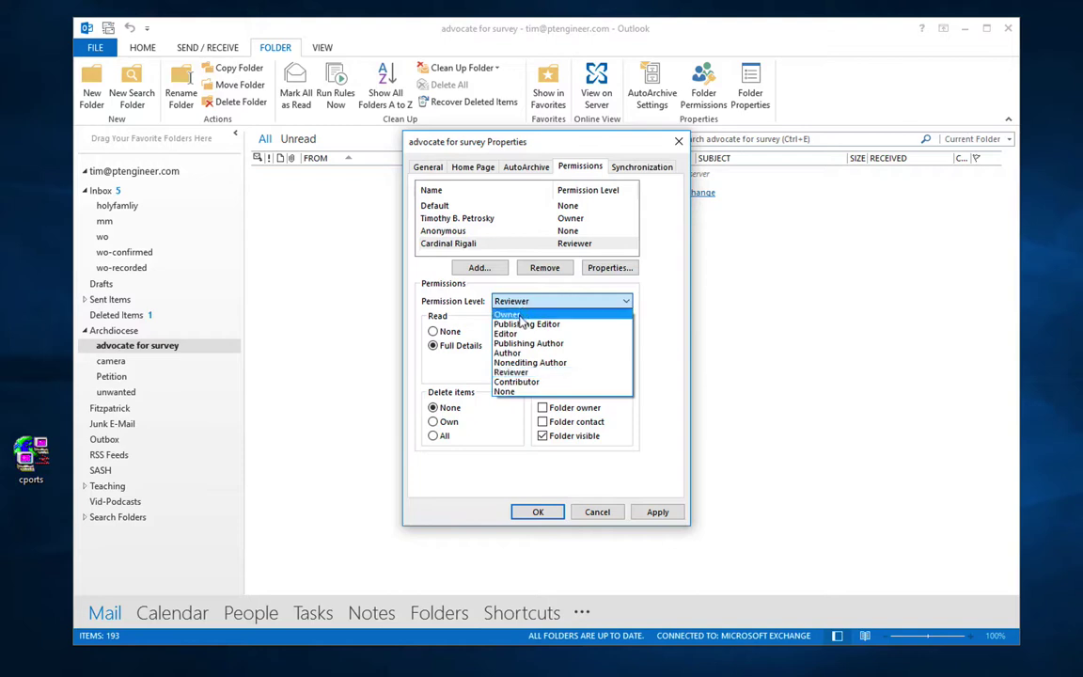
left_click(523, 323)
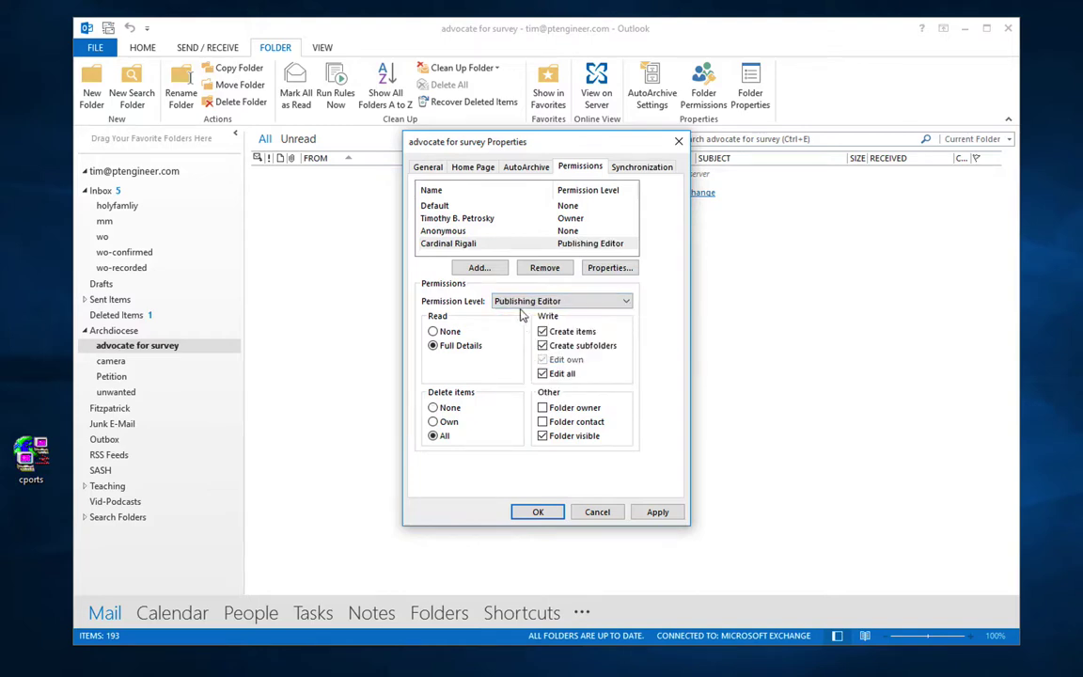
left_click(523, 302)
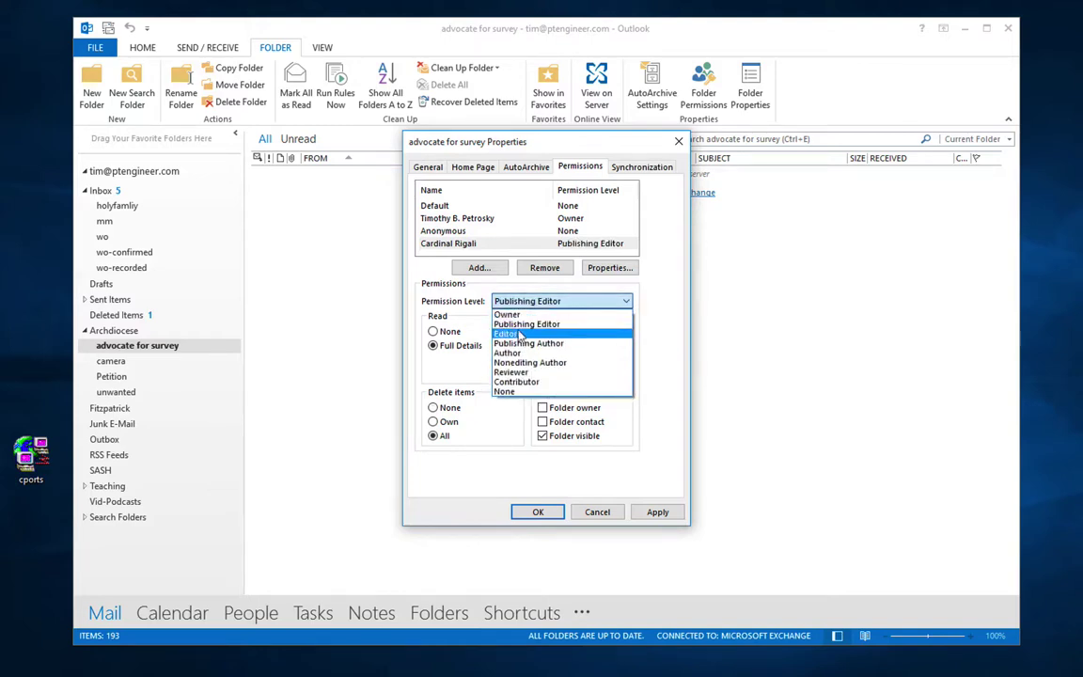
left_click(508, 333)
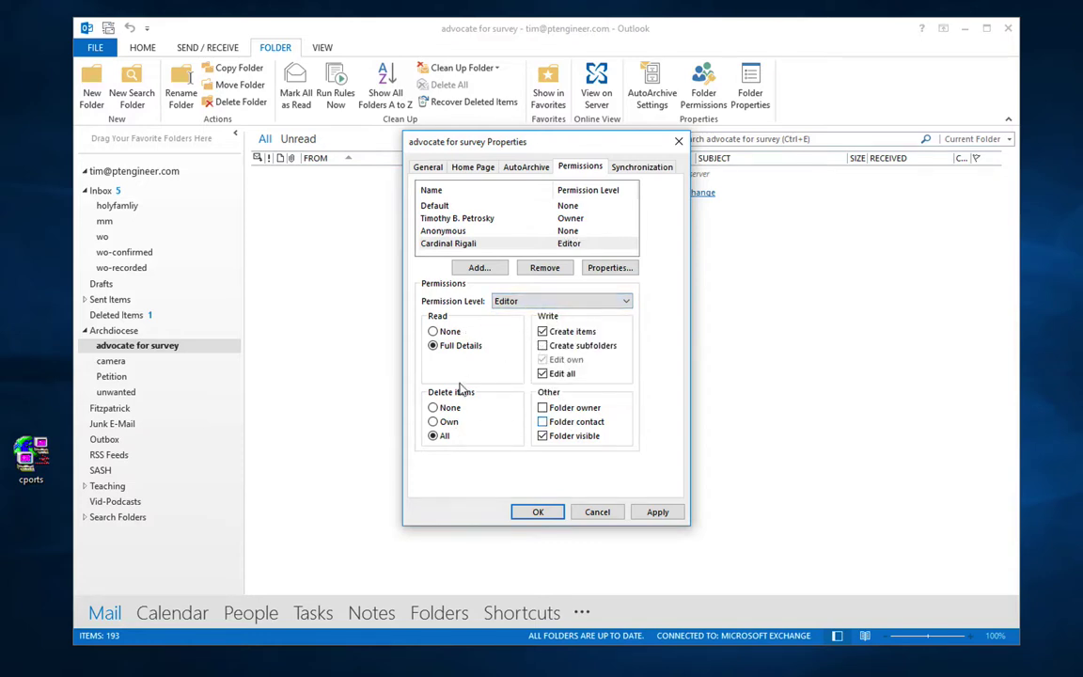
Step: Discard the permission changes, then set advocate for survey to show its total item count
left_click(603, 516)
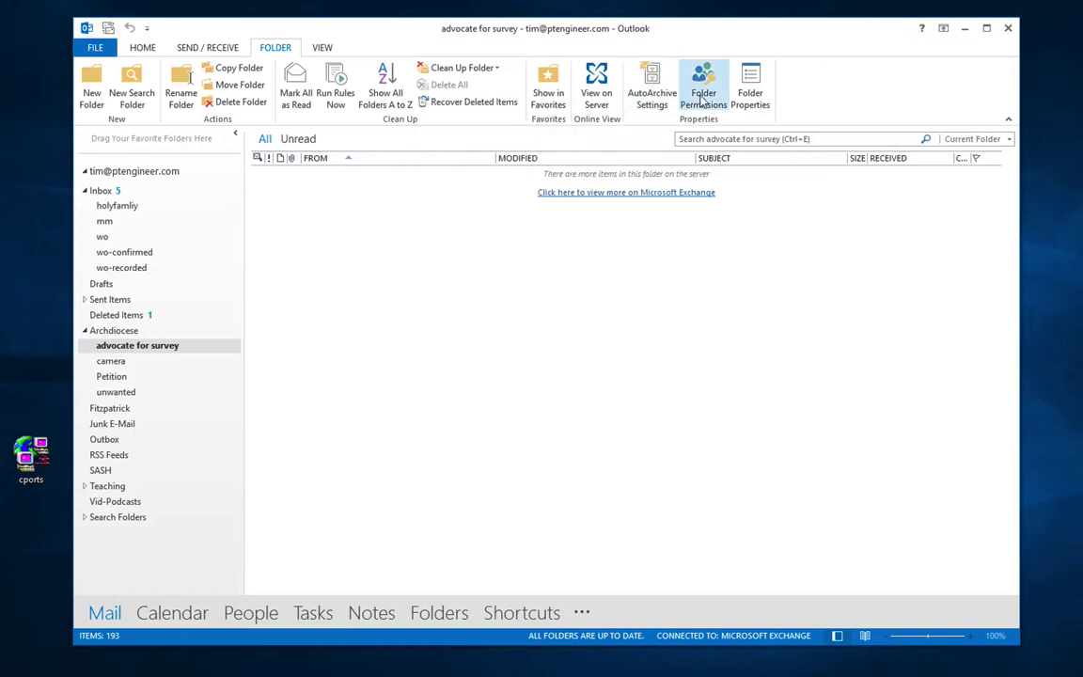
left_click(752, 100)
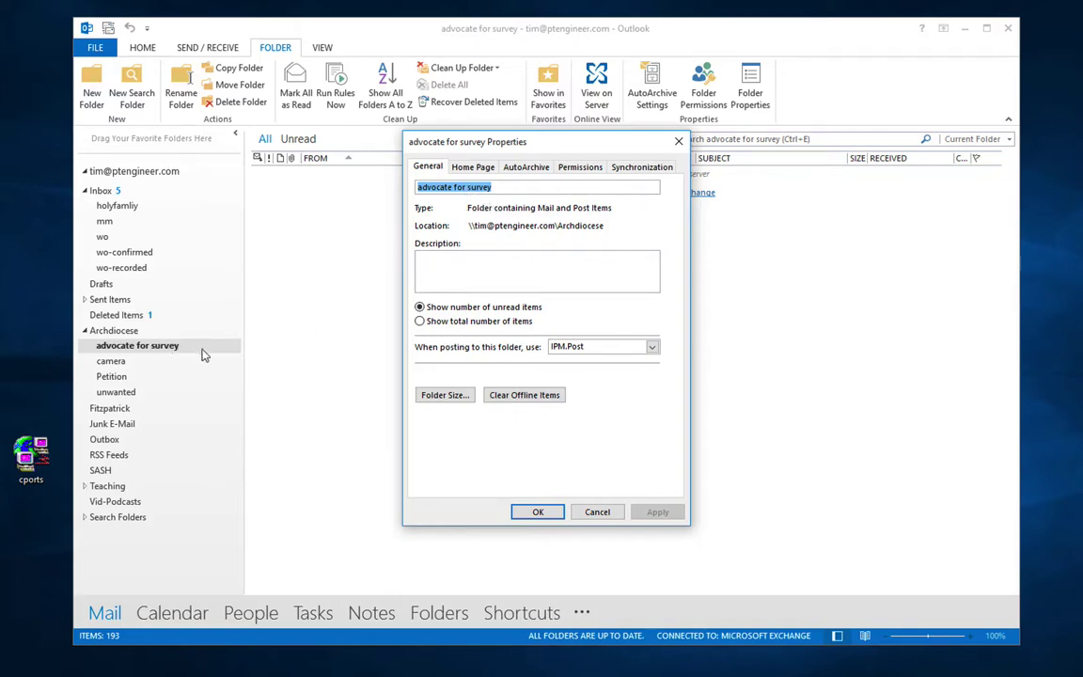
left_click(419, 322)
left_click(538, 513)
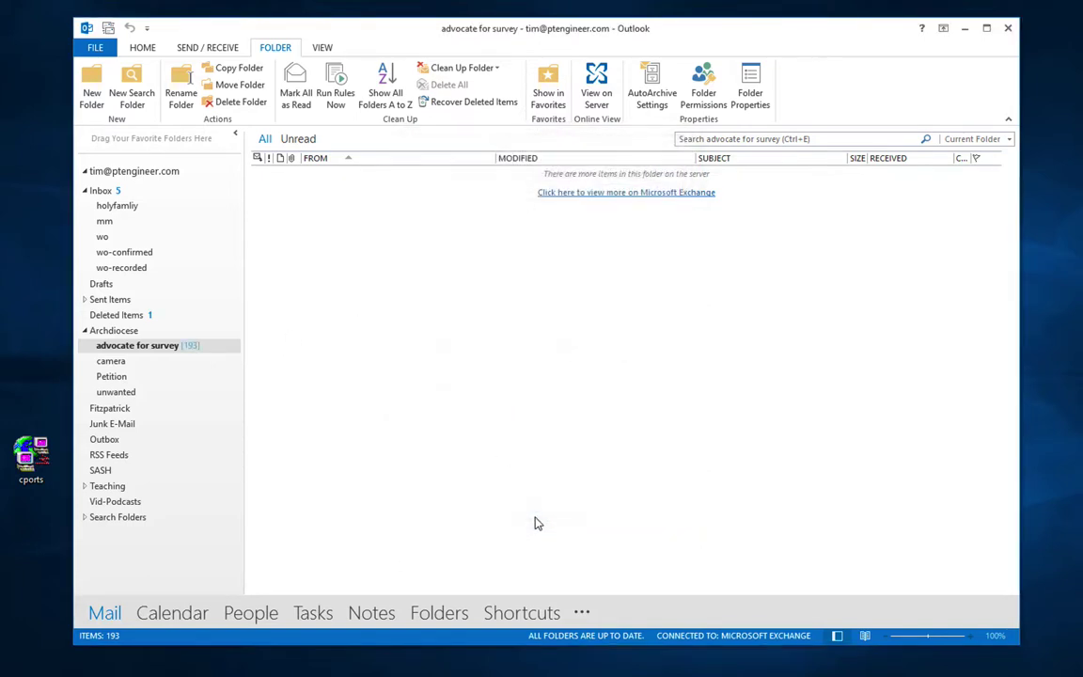
Step: Switch the folder back to showing its unread count and check its folder size
right_click(195, 353)
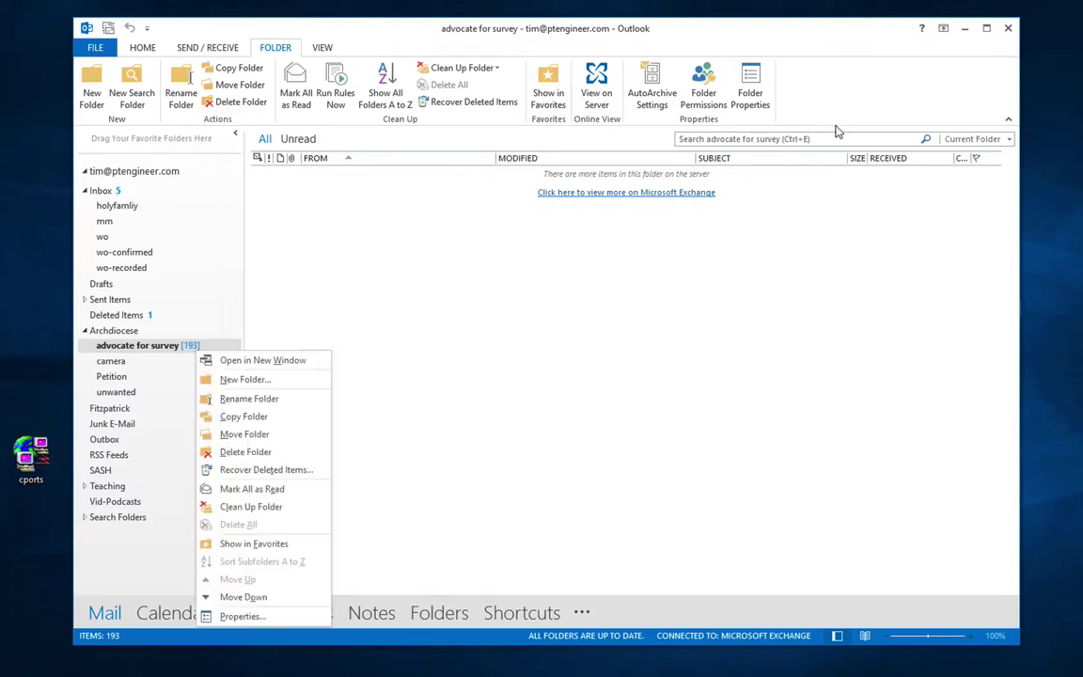
left_click(750, 89)
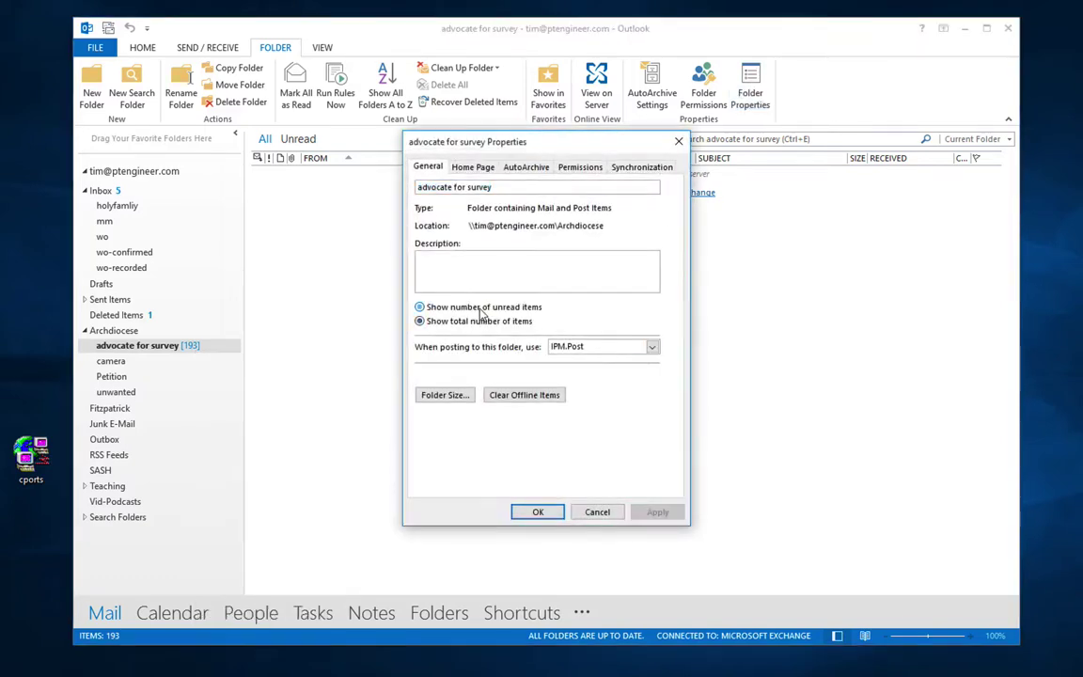
left_click(420, 306)
left_click(657, 511)
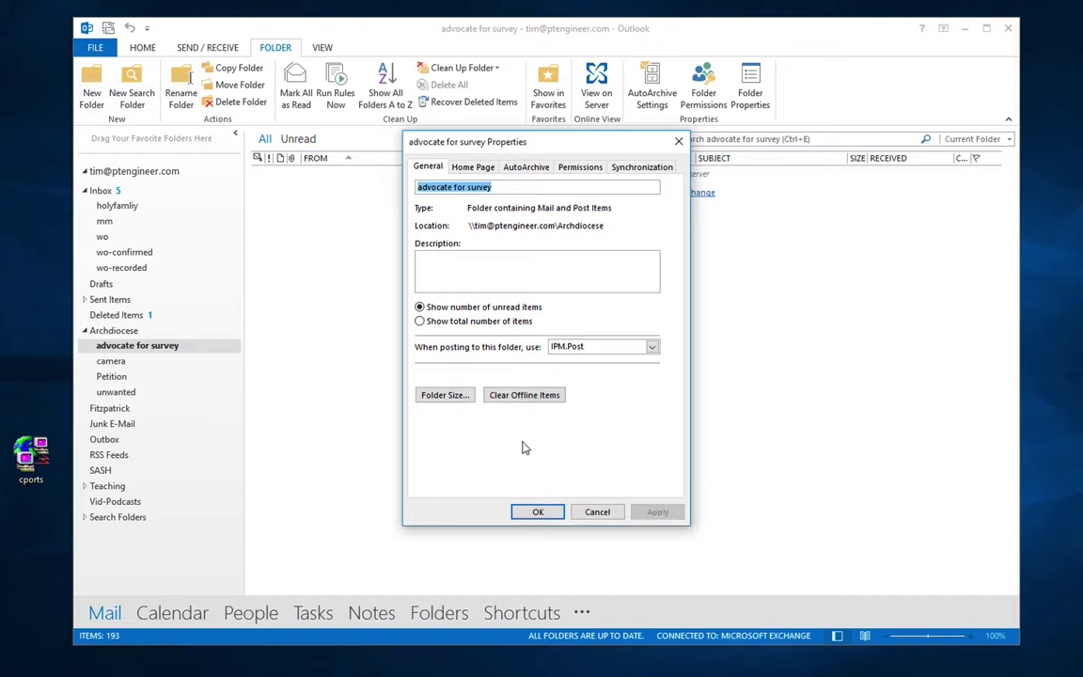
left_click(434, 395)
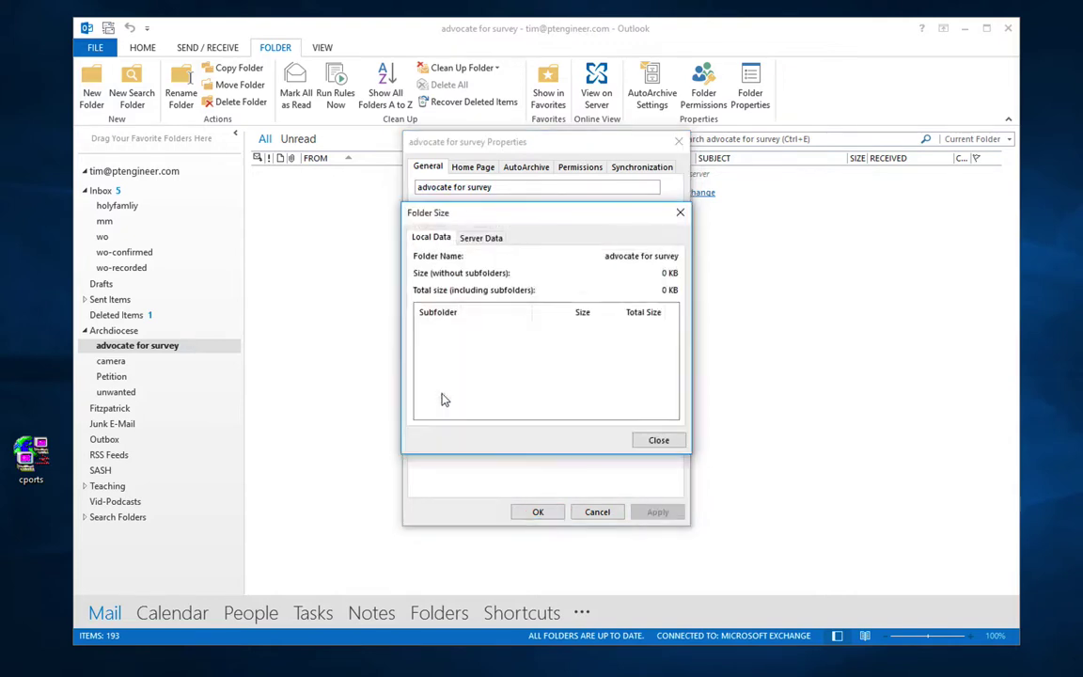
left_click(659, 441)
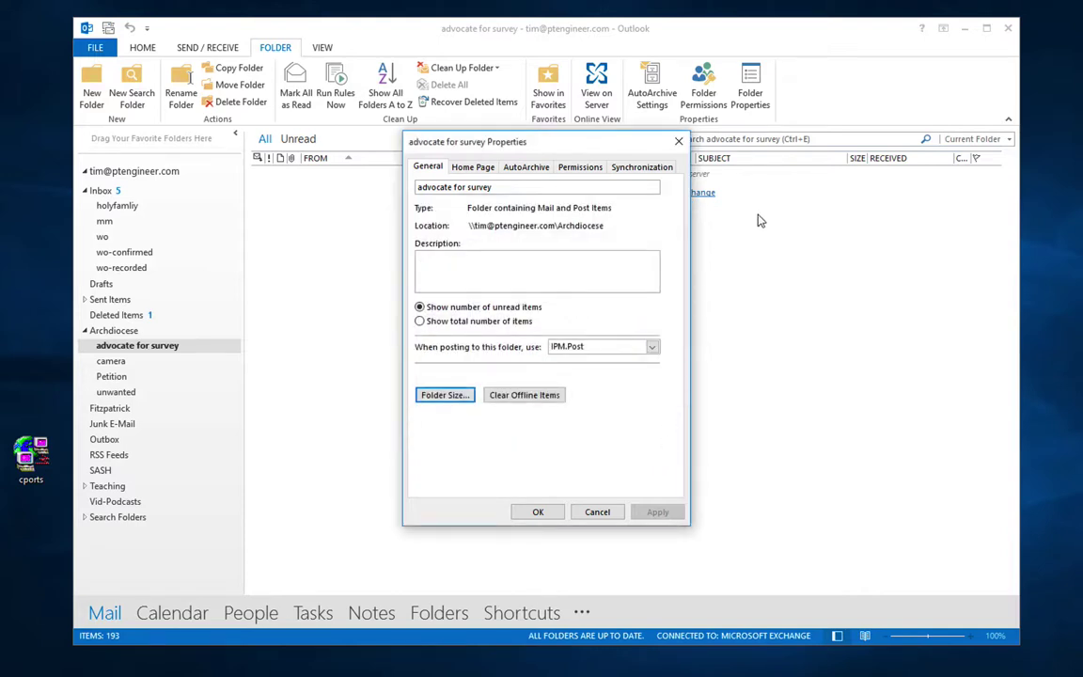
Step: Review the Home Page, AutoArchive, Permissions and Synchronization tabs, then cancel the properties
left_click(490, 171)
left_click(524, 169)
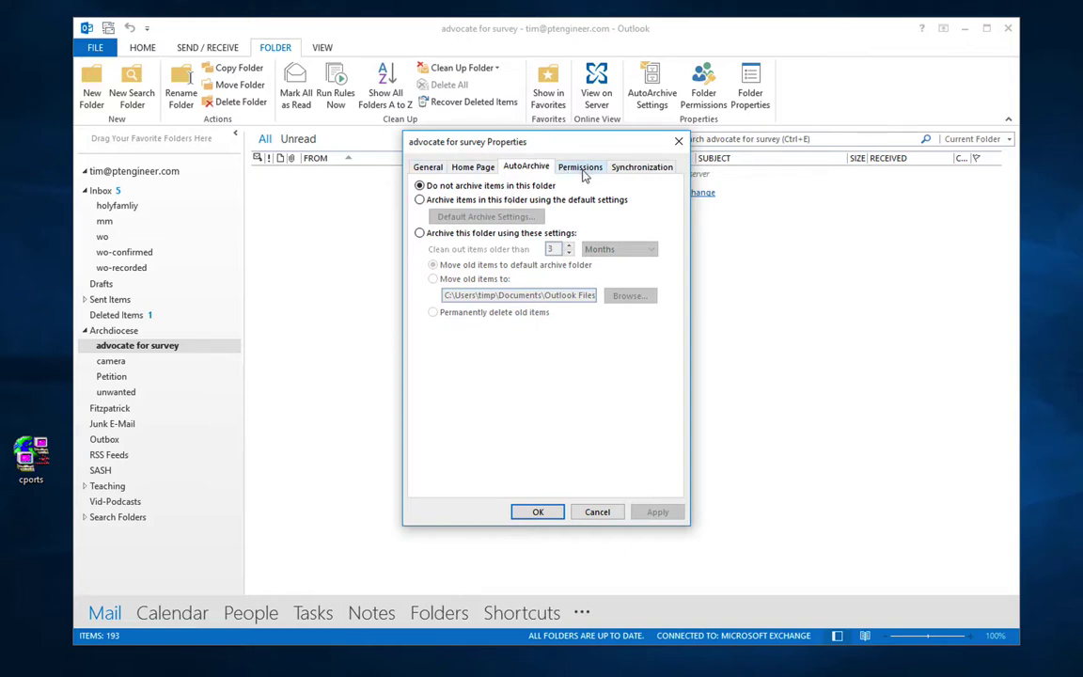
left_click(583, 170)
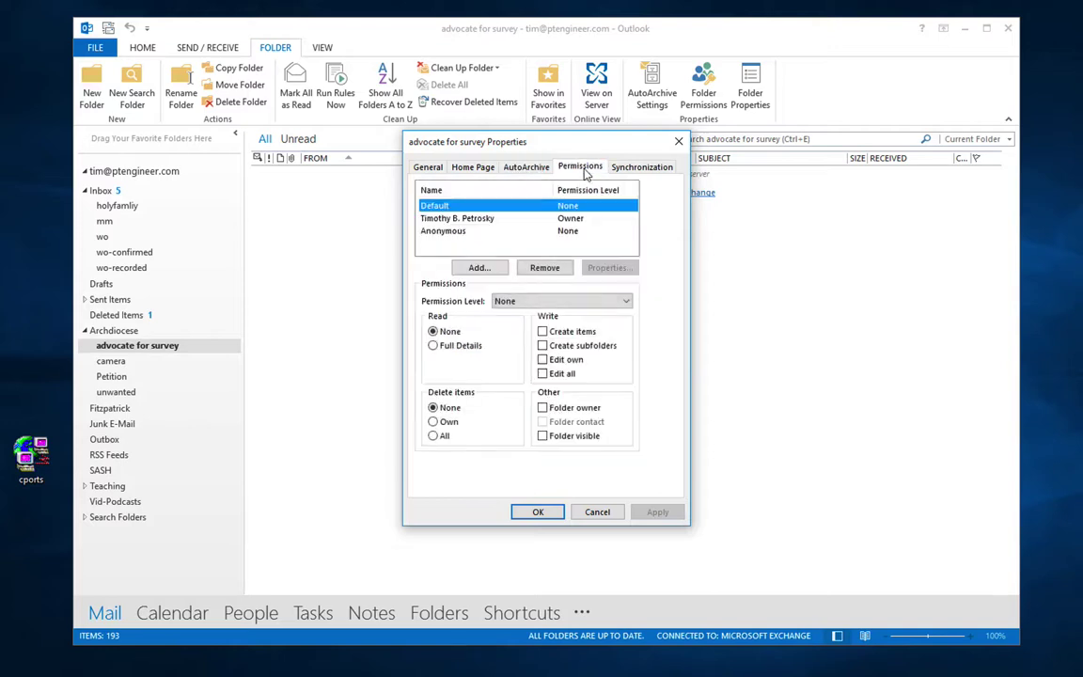
left_click(639, 169)
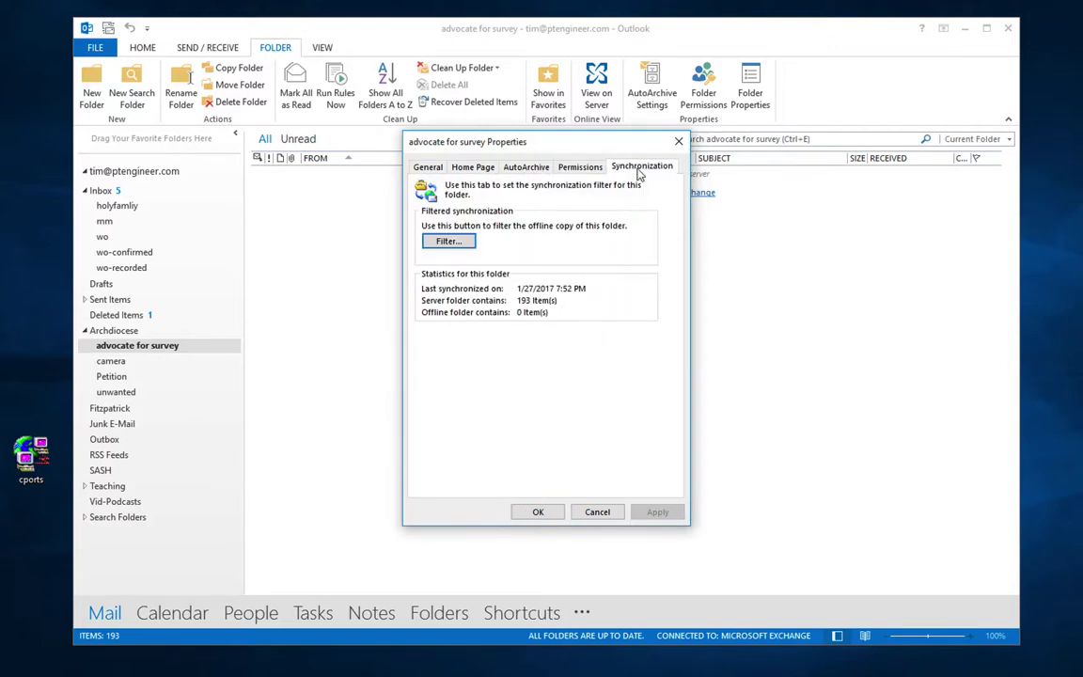
left_click(596, 512)
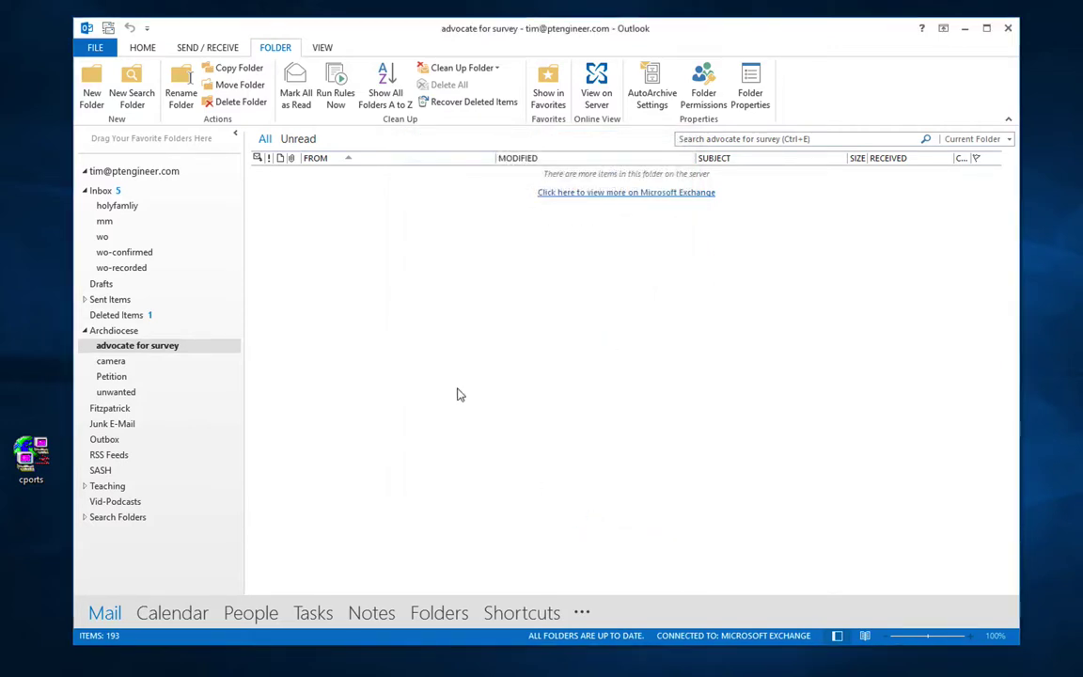
Step: Turn Message Preview off for the Inbox, applying it to this folder only
left_click(104, 192)
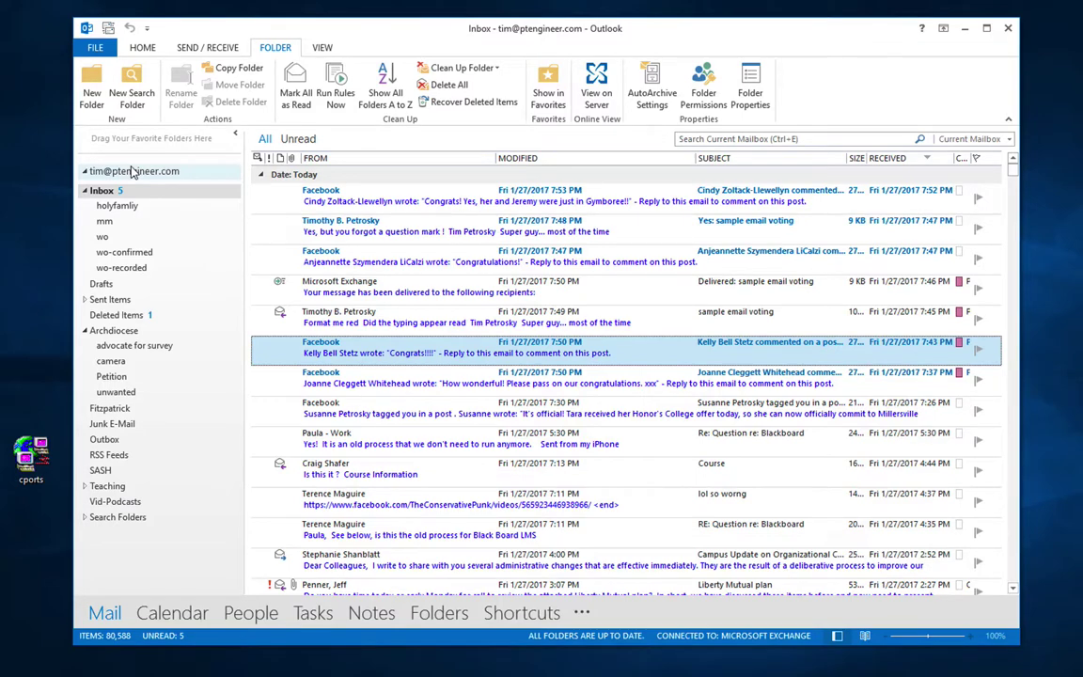
left_click(318, 50)
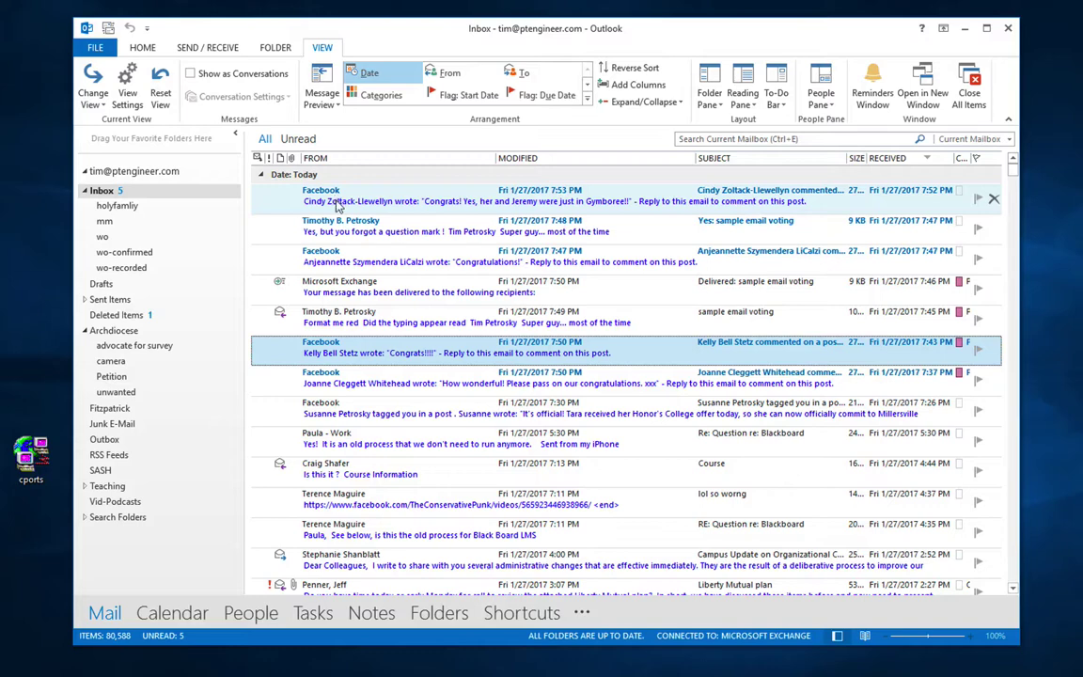
left_click(322, 99)
left_click(332, 120)
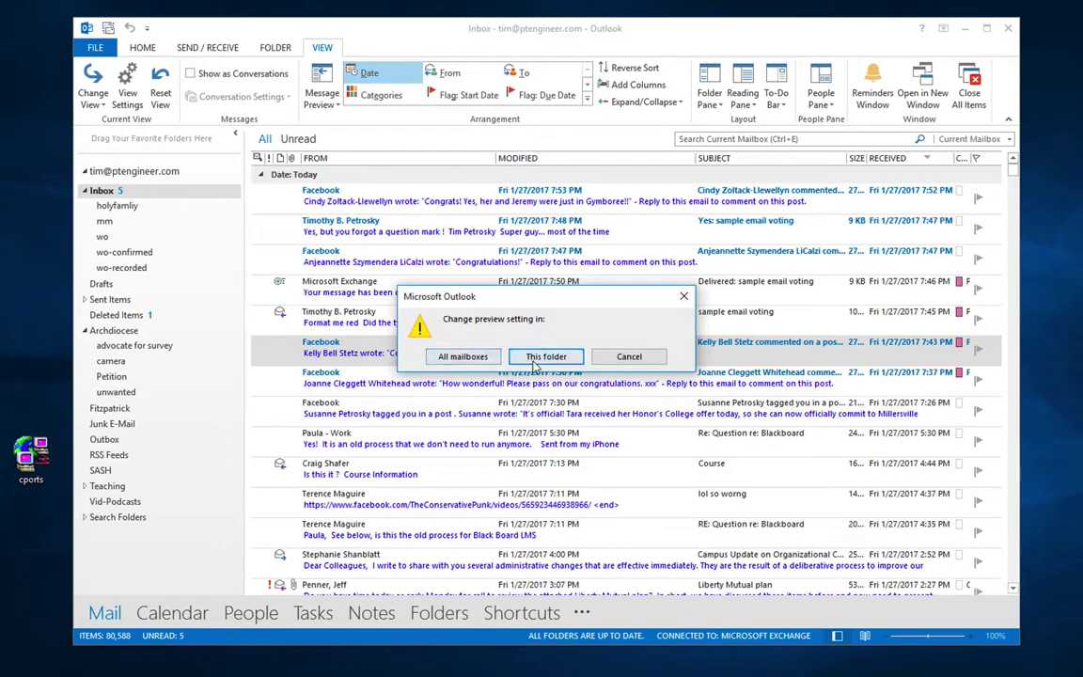
left_click(546, 356)
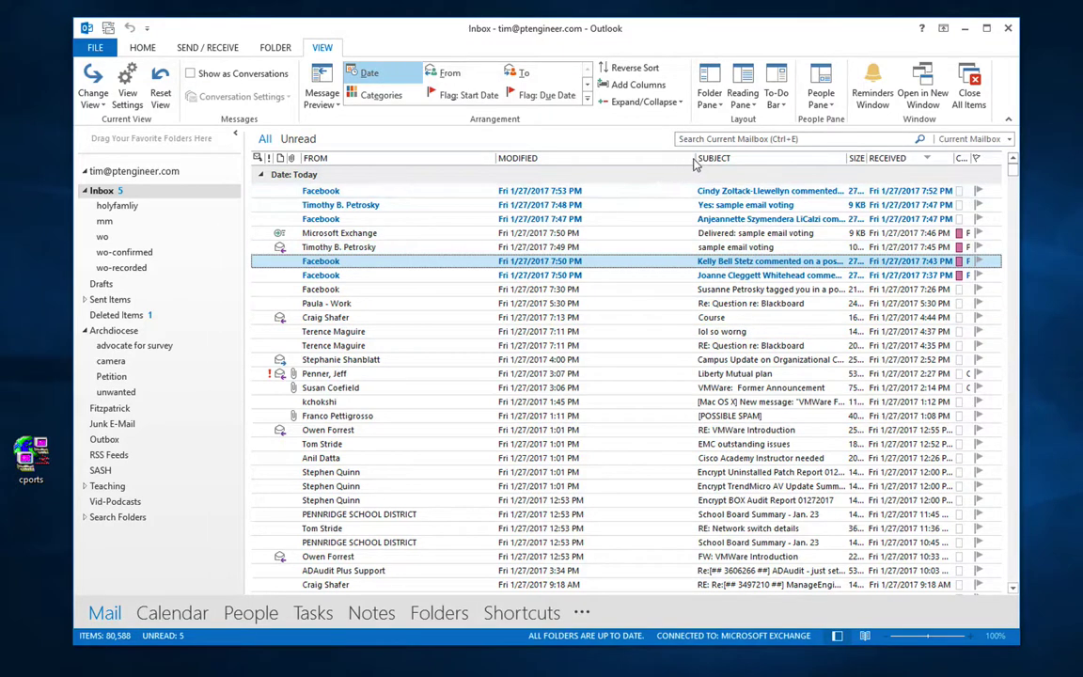
Step: Widen the Subject column and add a Recipient Name column after From via Field Chooser
left_click_drag(694, 160, 608, 162)
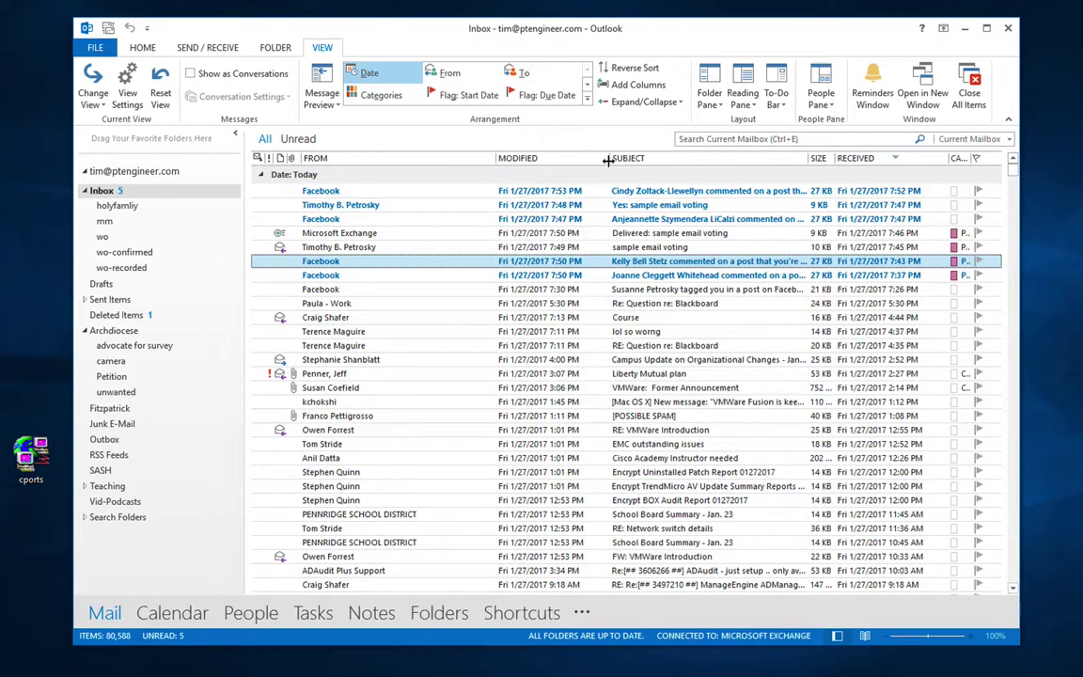
left_click_drag(808, 158, 839, 158)
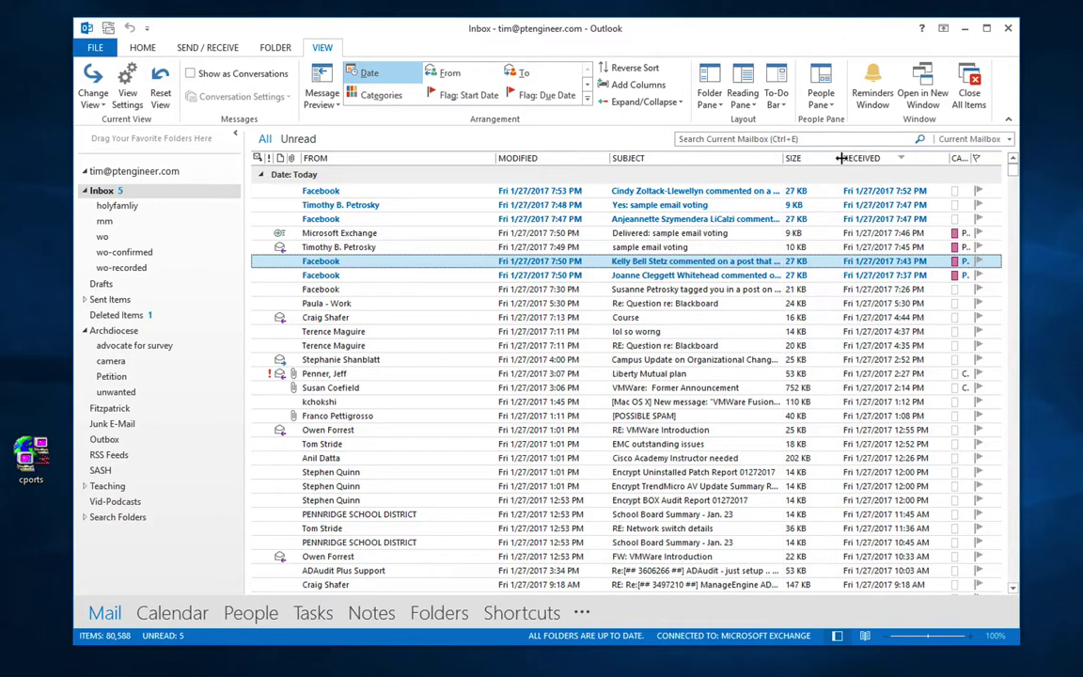
right_click(463, 163)
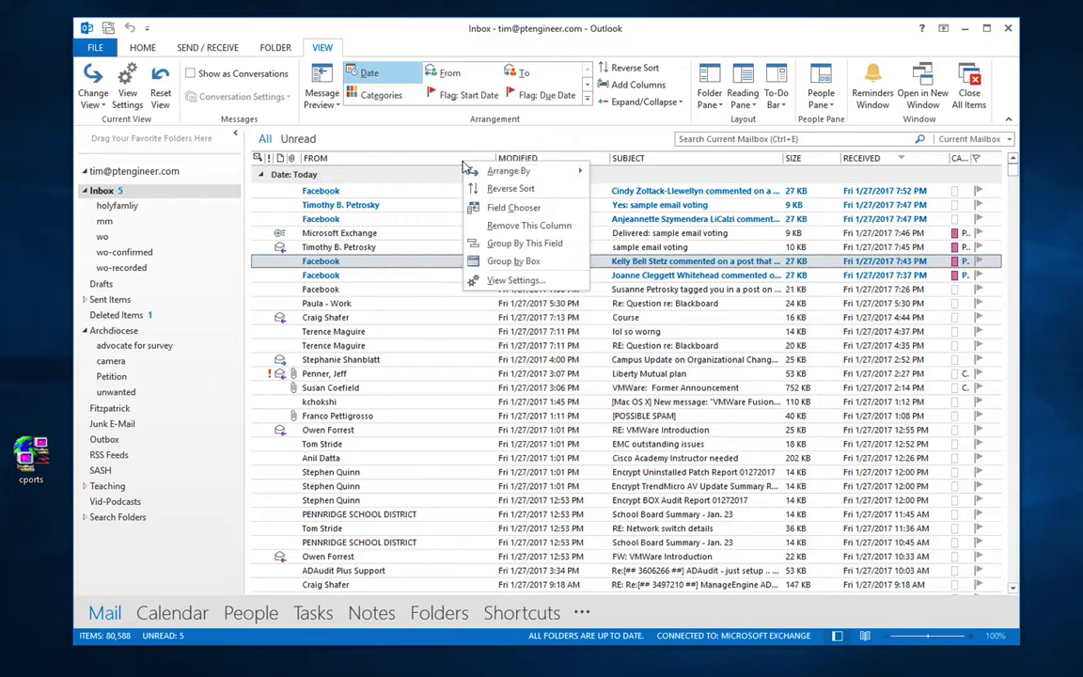
left_click(490, 209)
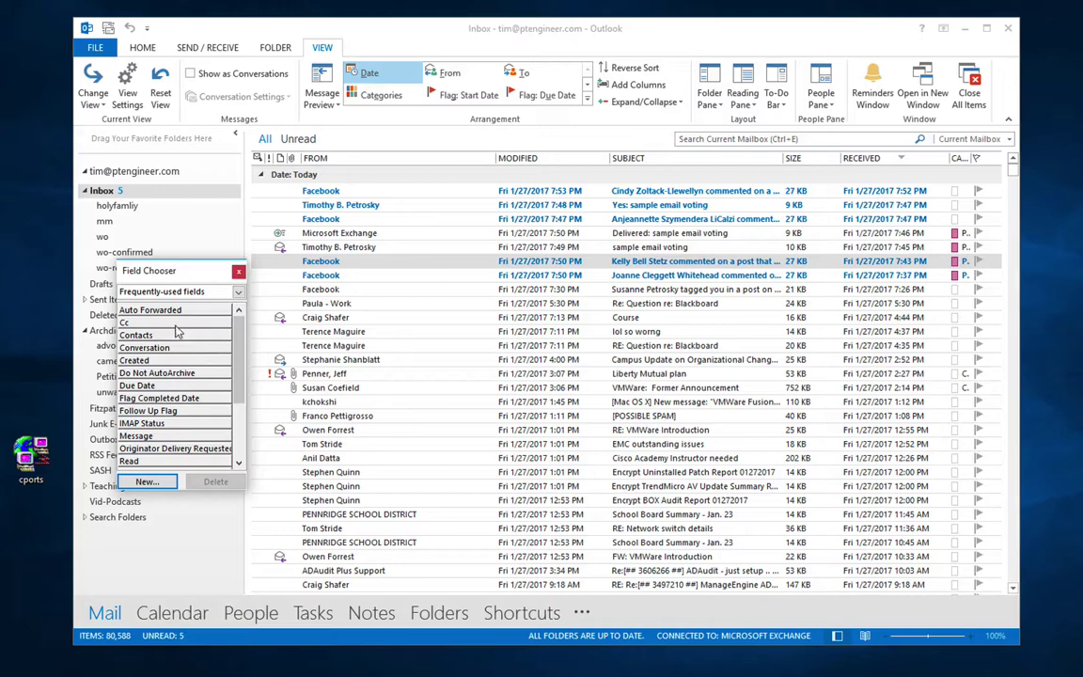
scroll(192, 416, "down", 1)
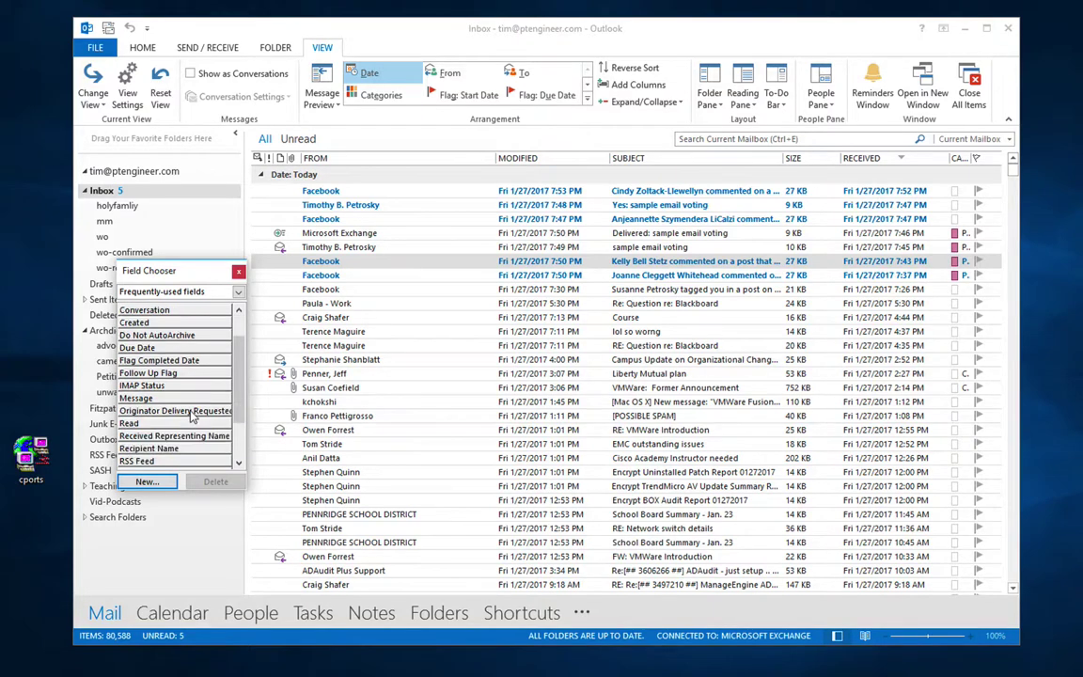
left_click_drag(171, 451, 588, 162)
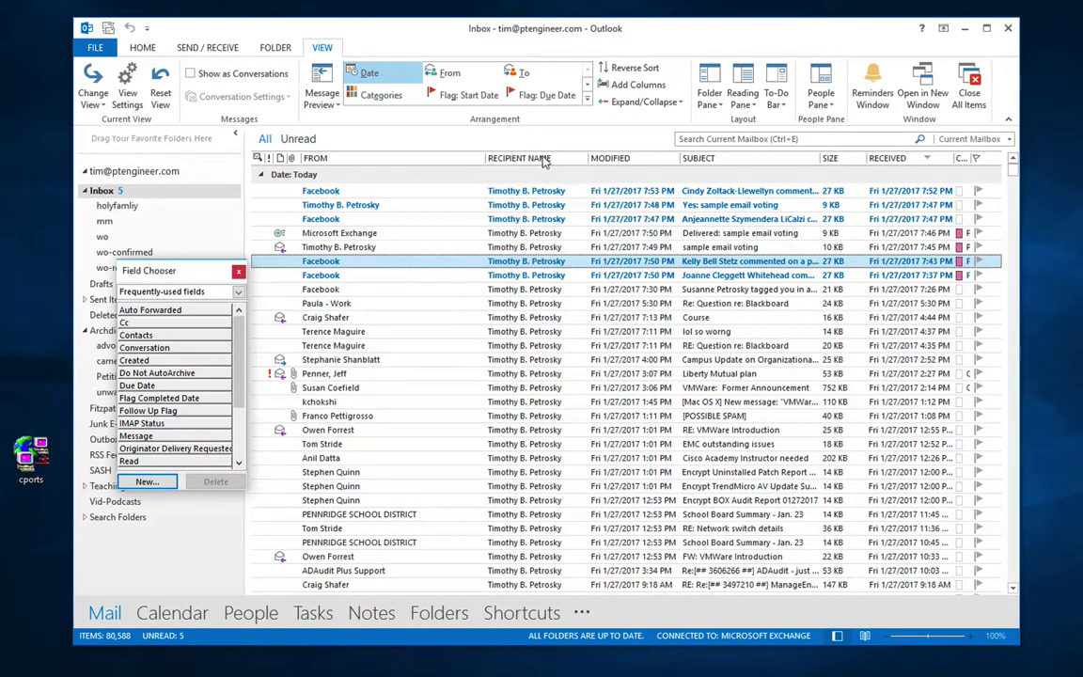
left_click(238, 270)
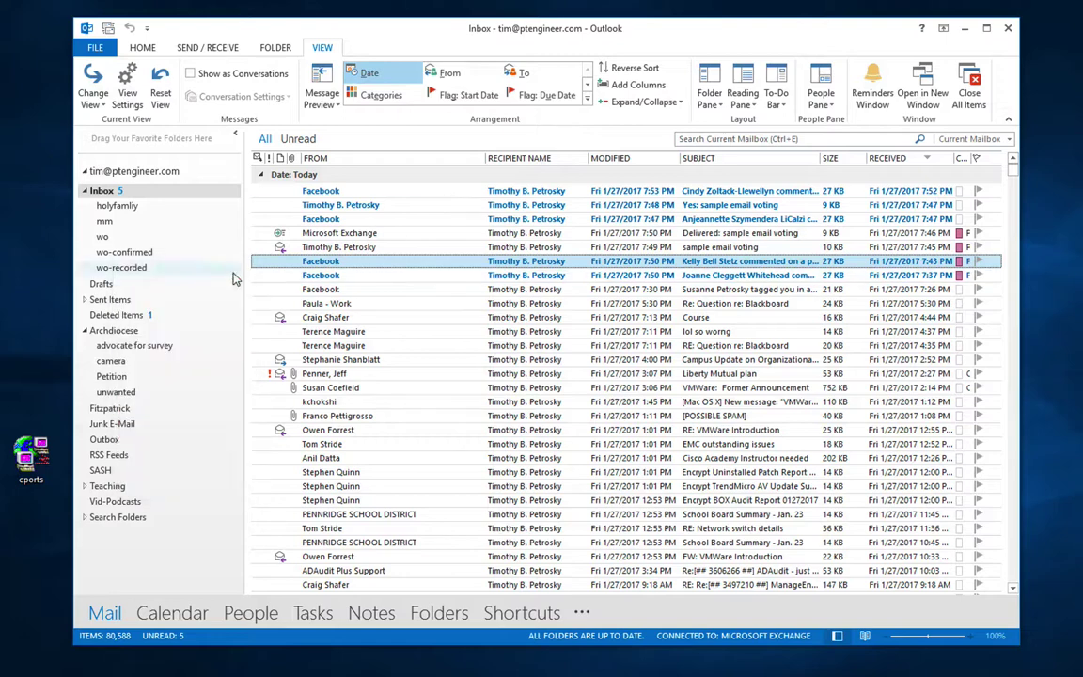
Step: Move the Recipient Name column after Modified, then remove it
right_click(511, 164)
left_click_drag(501, 163, 675, 167)
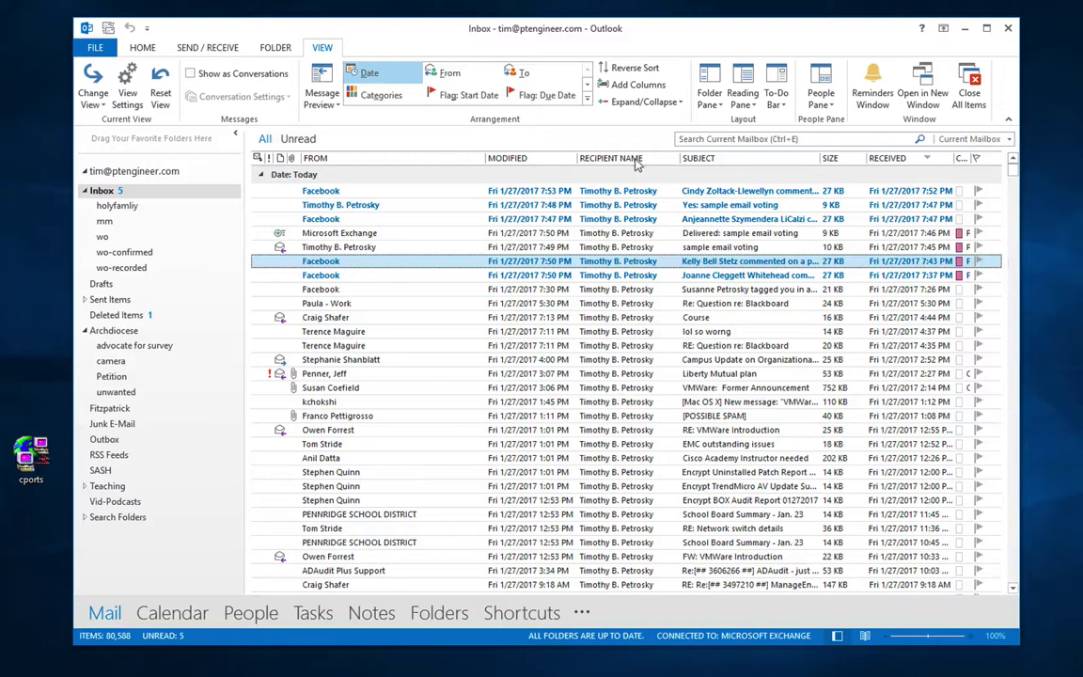
right_click(637, 163)
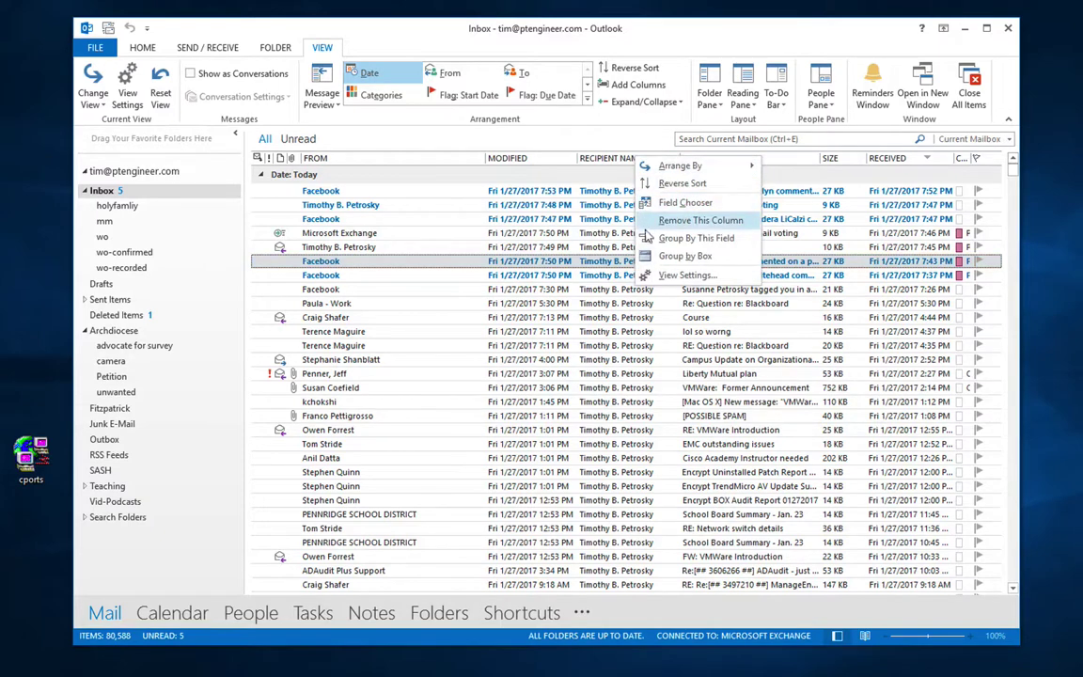
left_click(658, 221)
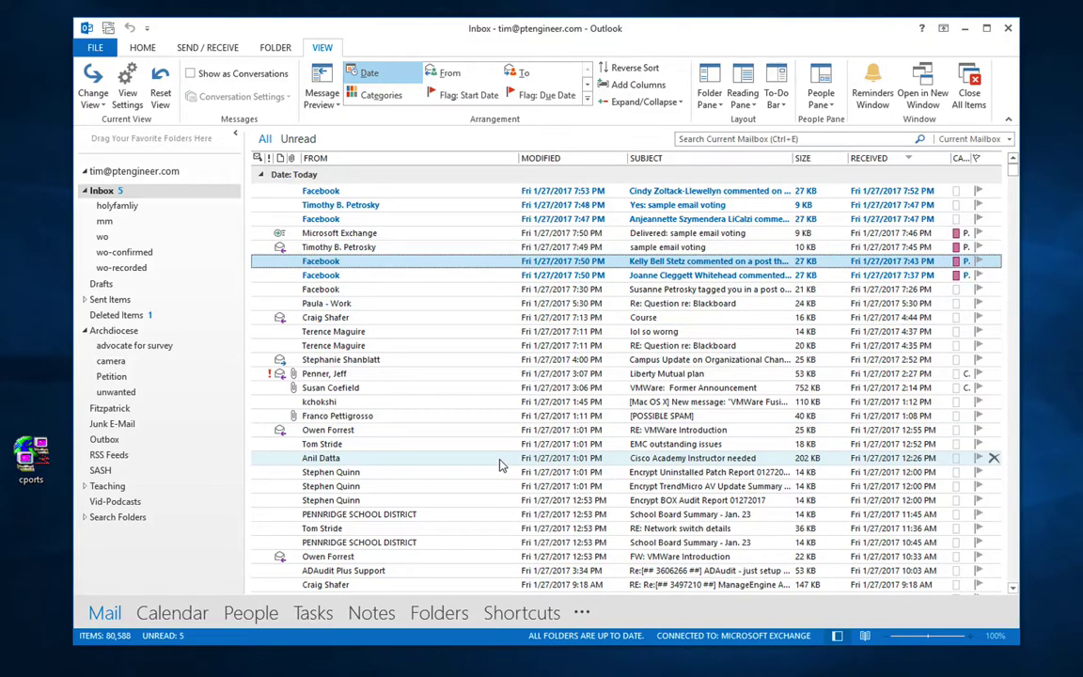
Step: Create a new Table view named TimsSampleView via Manage Views and open its Group By settings
left_click(104, 109)
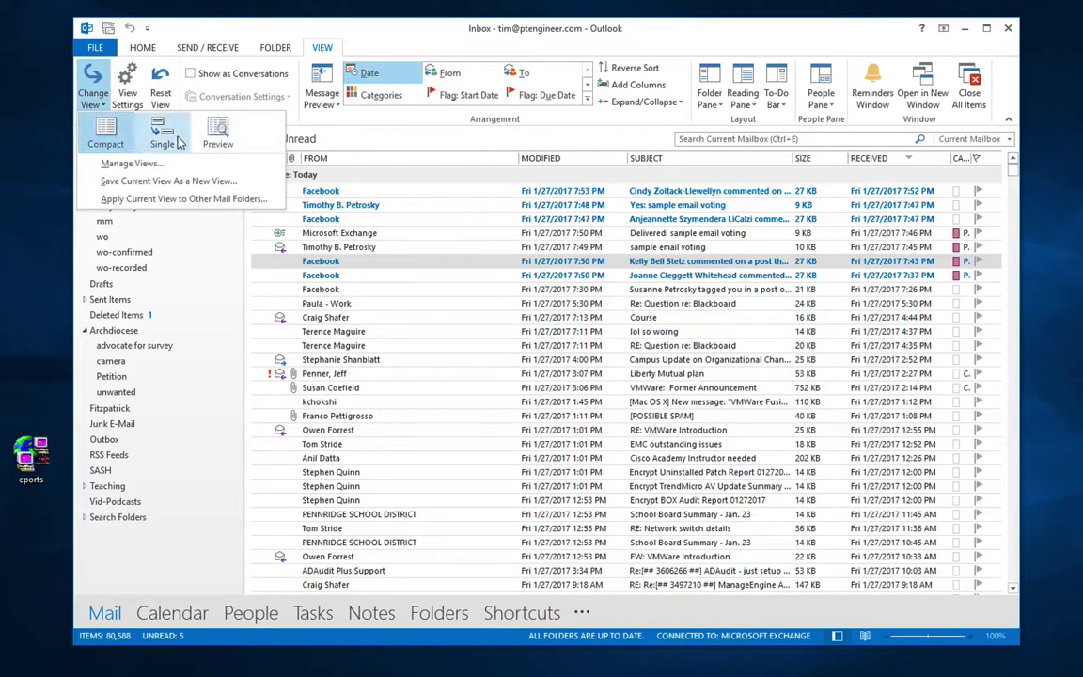
left_click(151, 165)
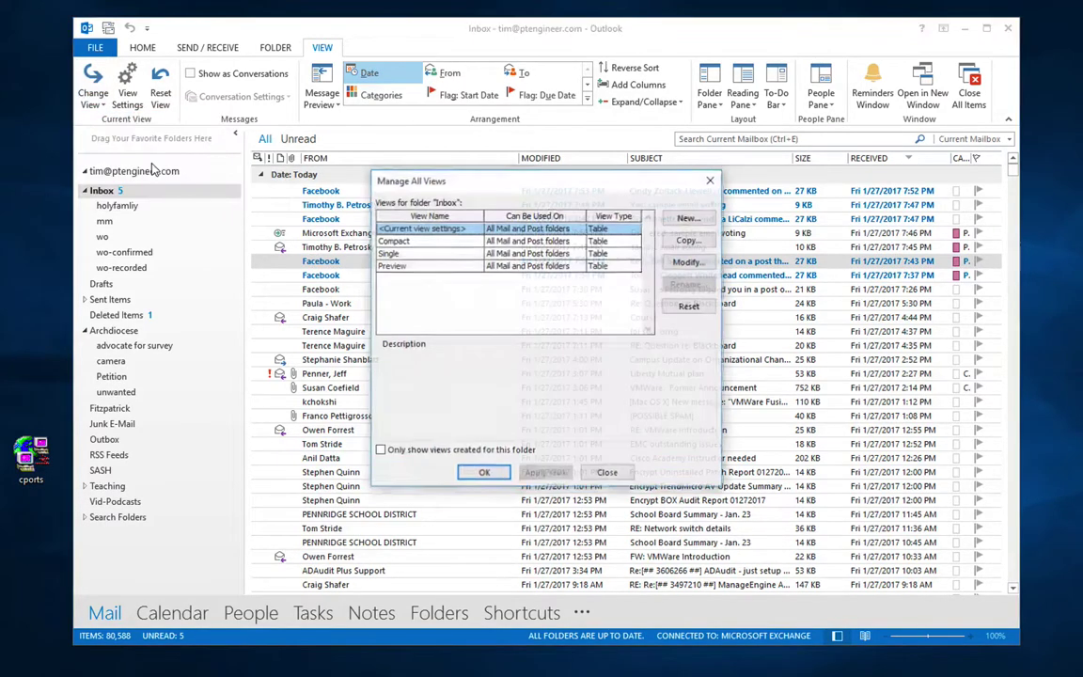
left_click(687, 220)
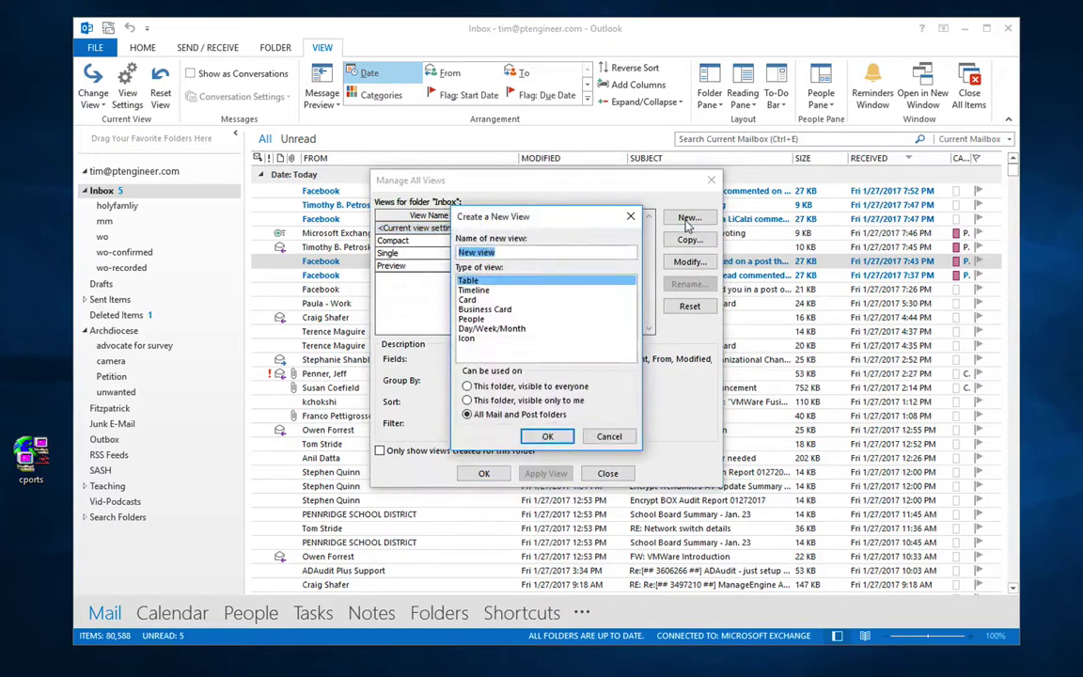
type("TimsSampleV")
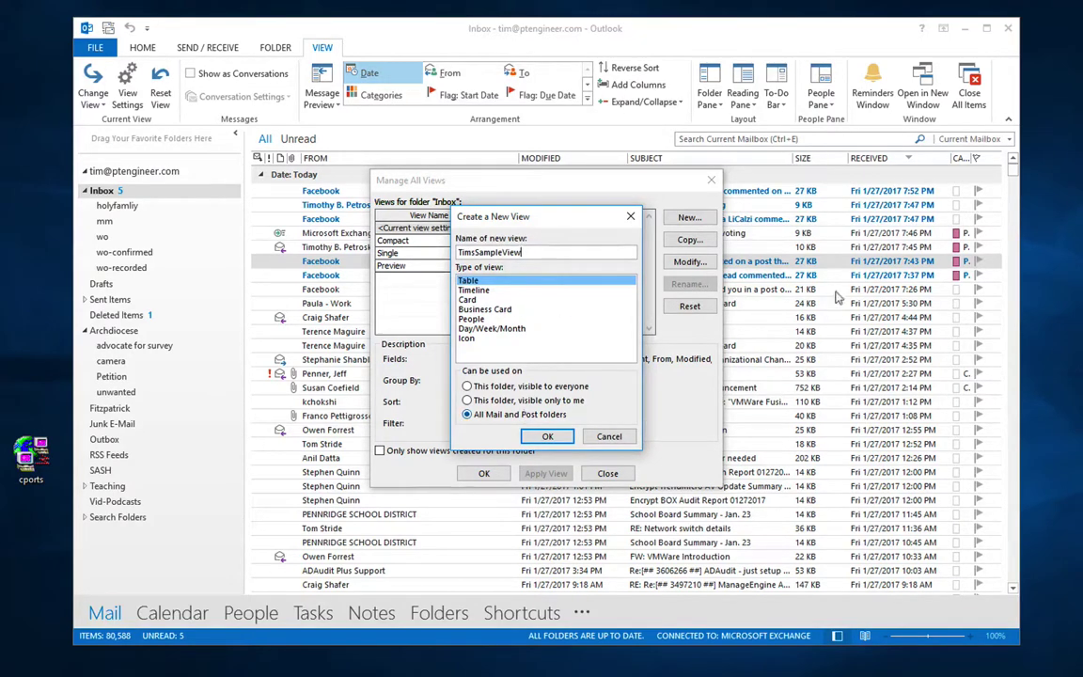
left_click(545, 436)
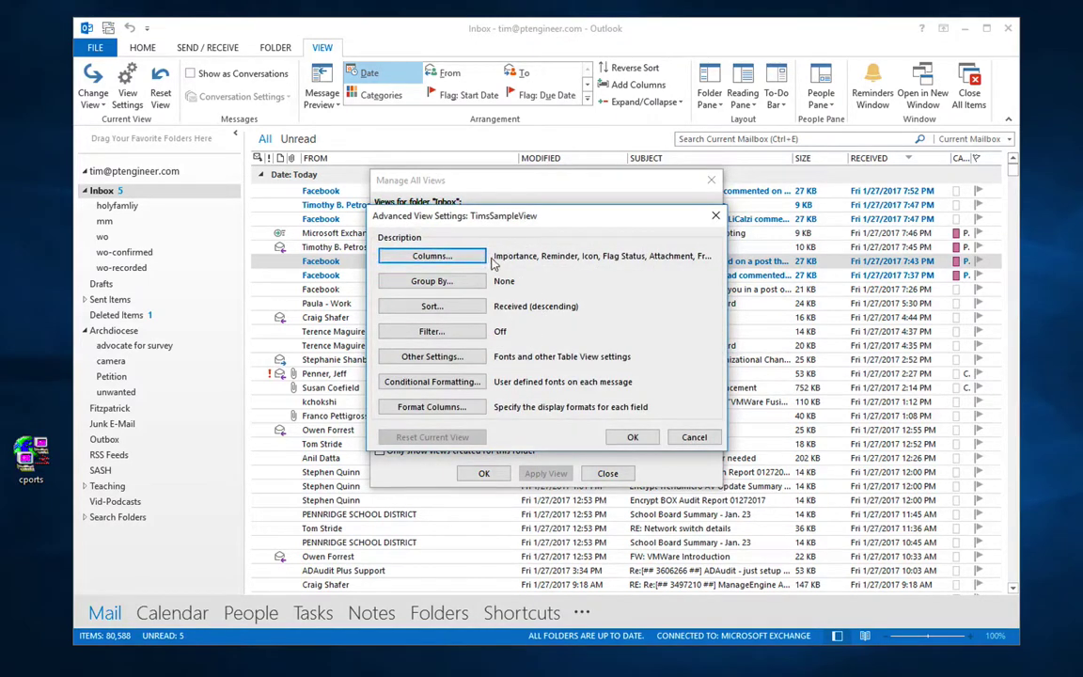
left_click(432, 281)
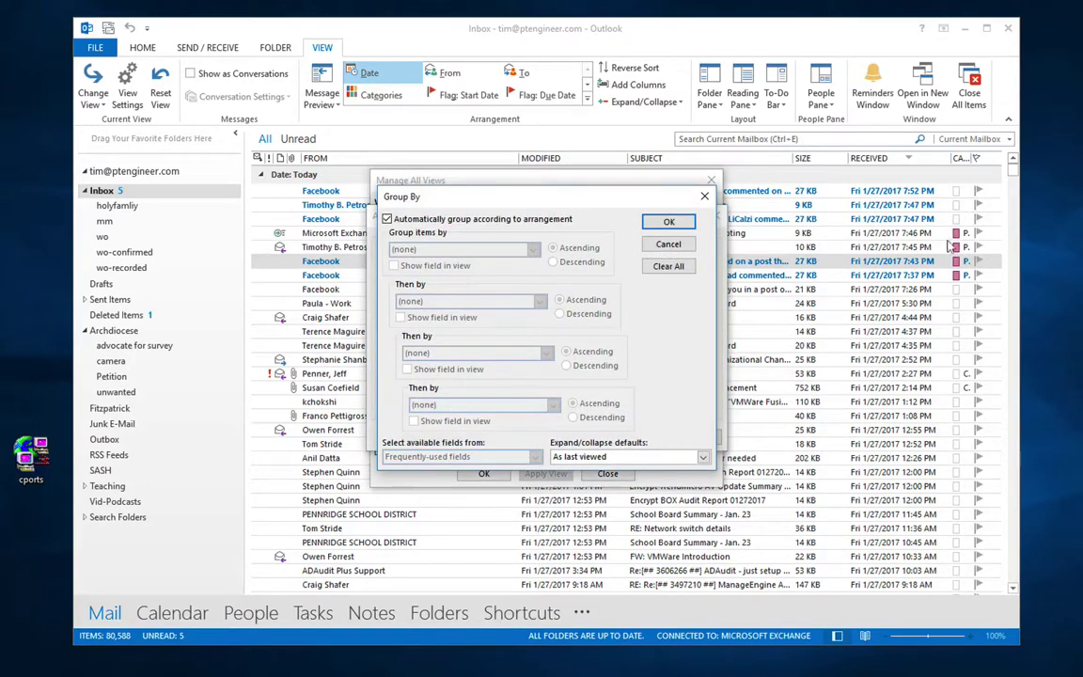
Step: Group TimsSampleView by Categories then Received, both descending, and apply it to the inbox
left_click(408, 219)
left_click(461, 249)
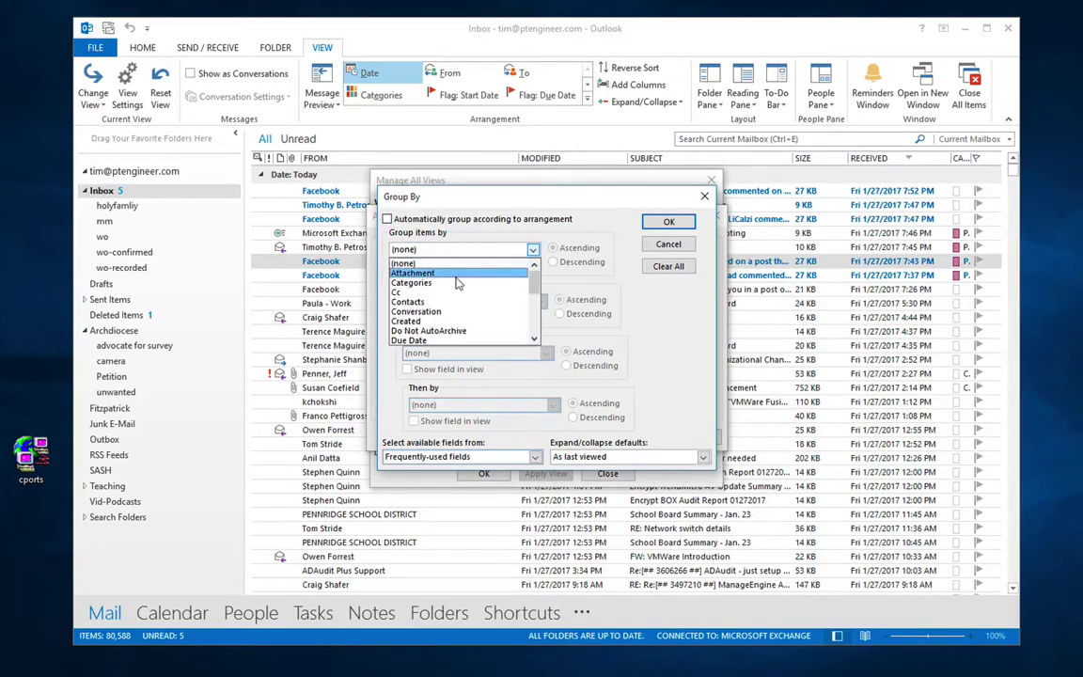
left_click(457, 283)
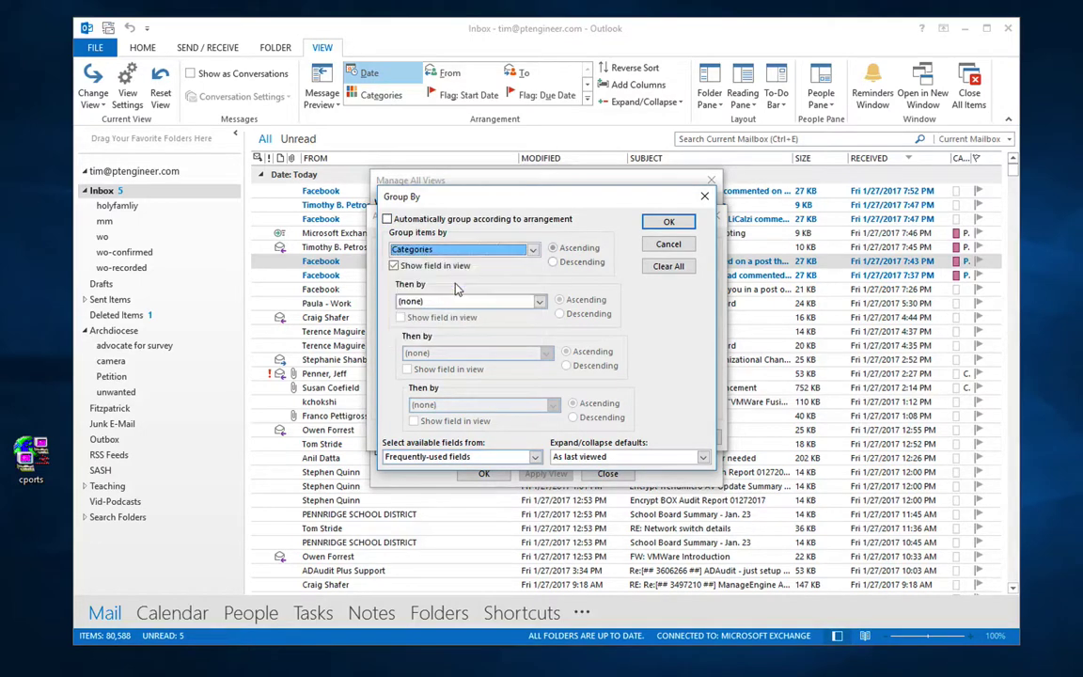
left_click(554, 264)
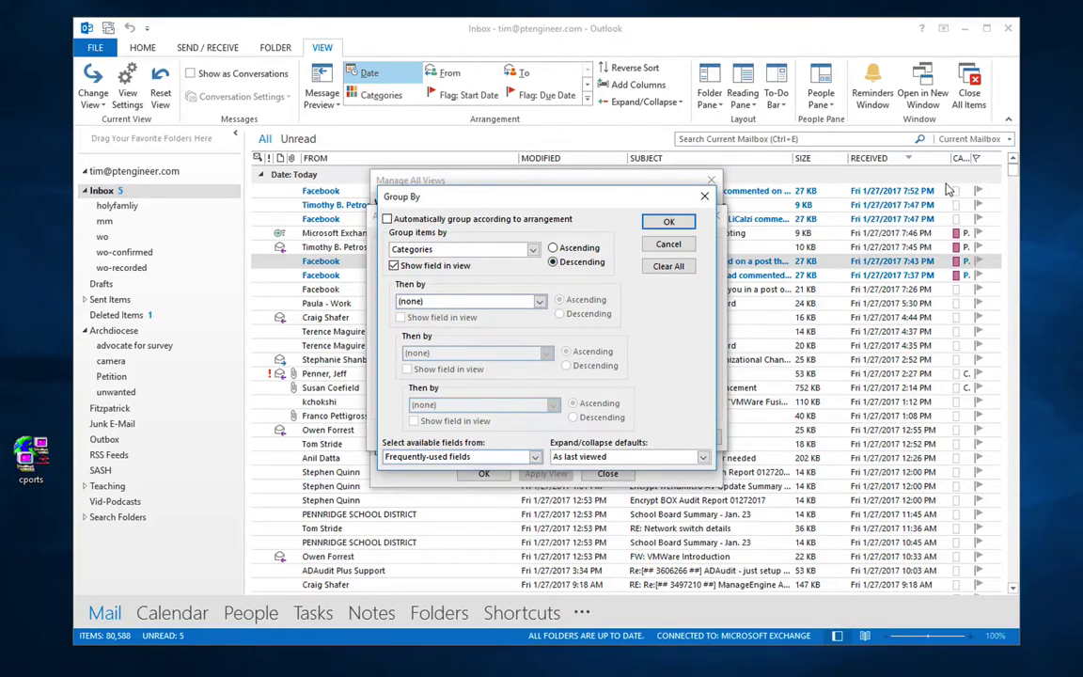
left_click(437, 303)
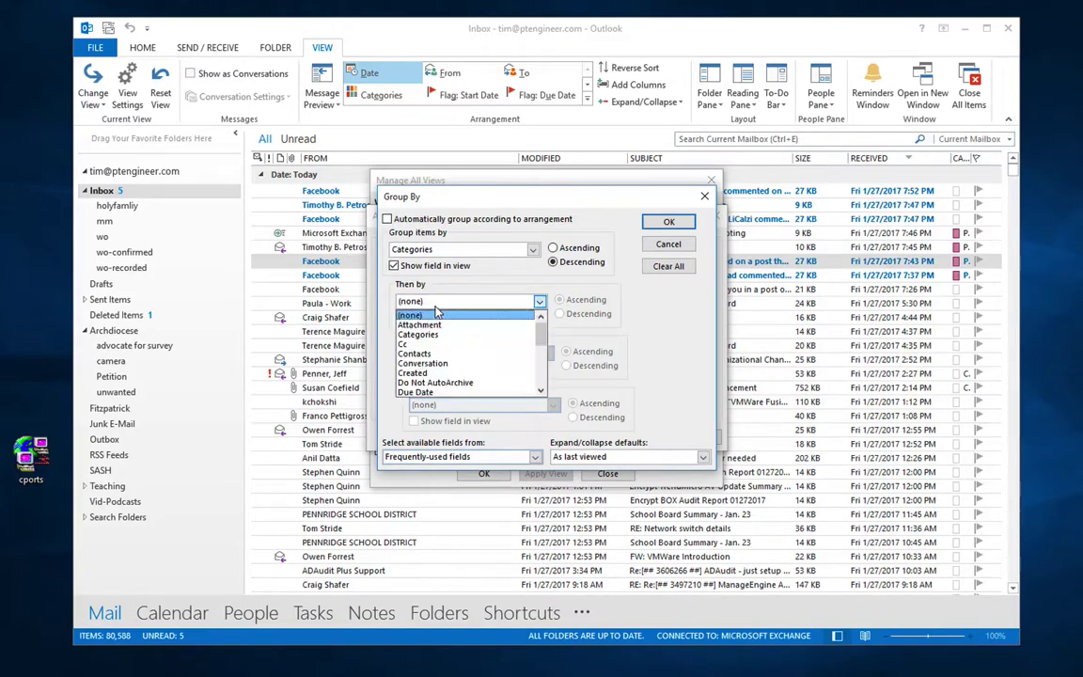
scroll(455, 369, "down", 2)
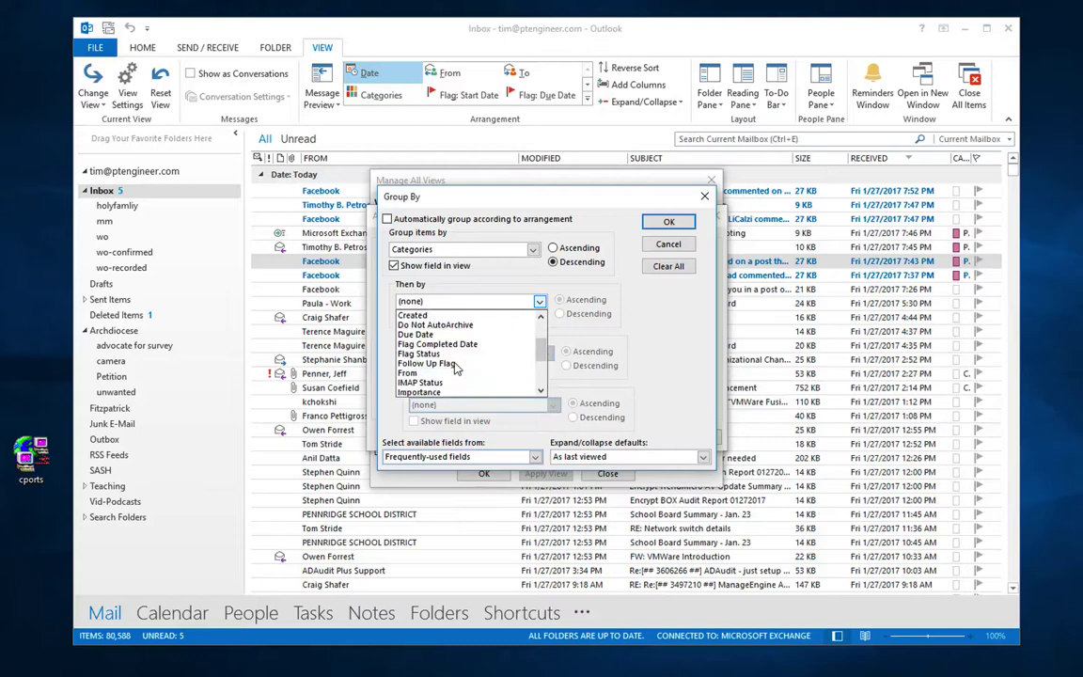
scroll(455, 368, "down", 2)
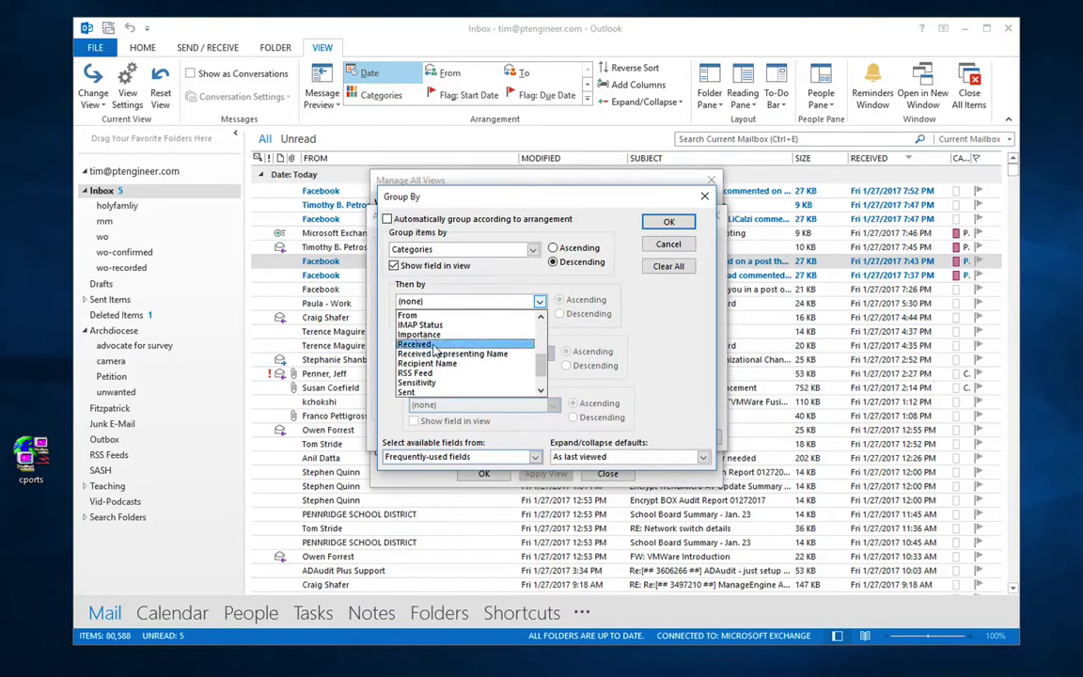
left_click(441, 344)
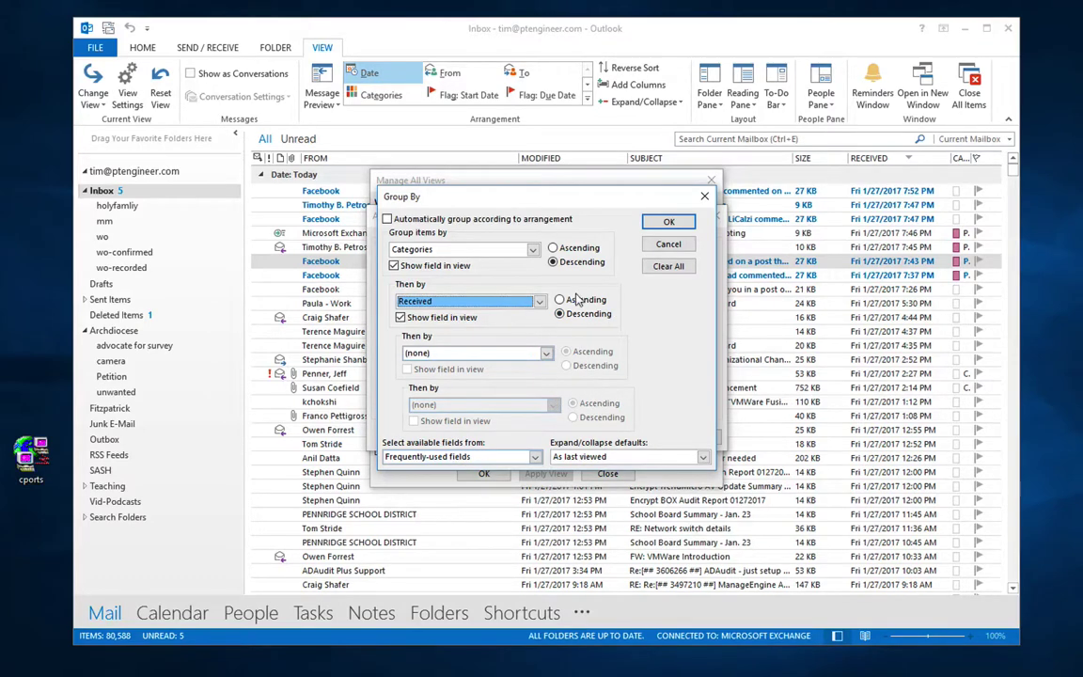
left_click(667, 222)
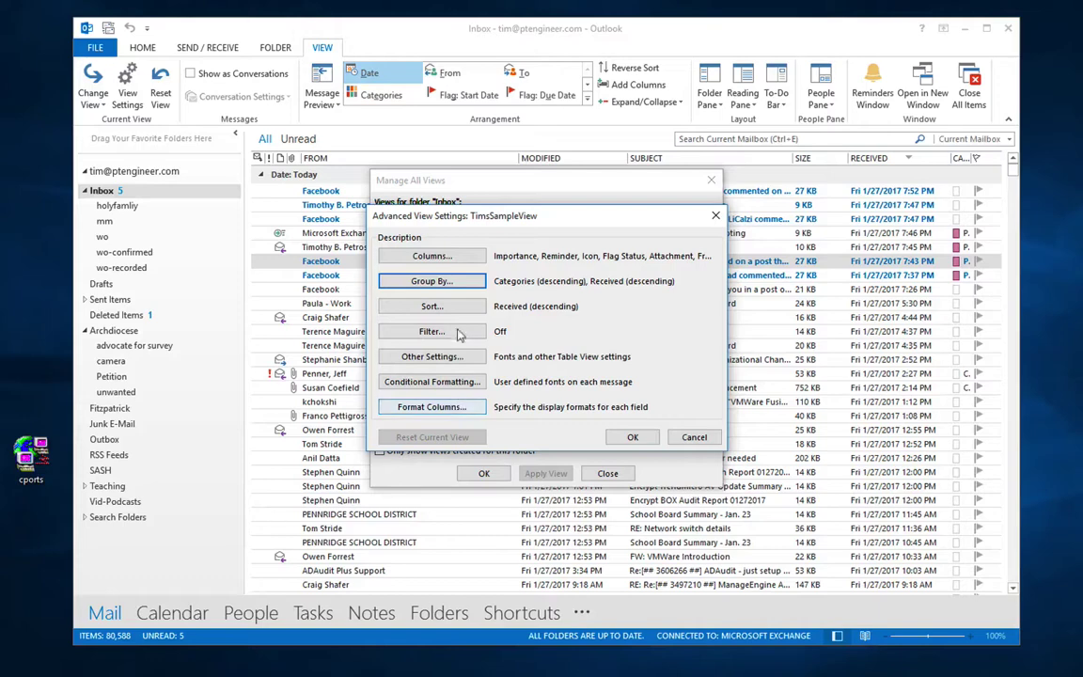
left_click(631, 435)
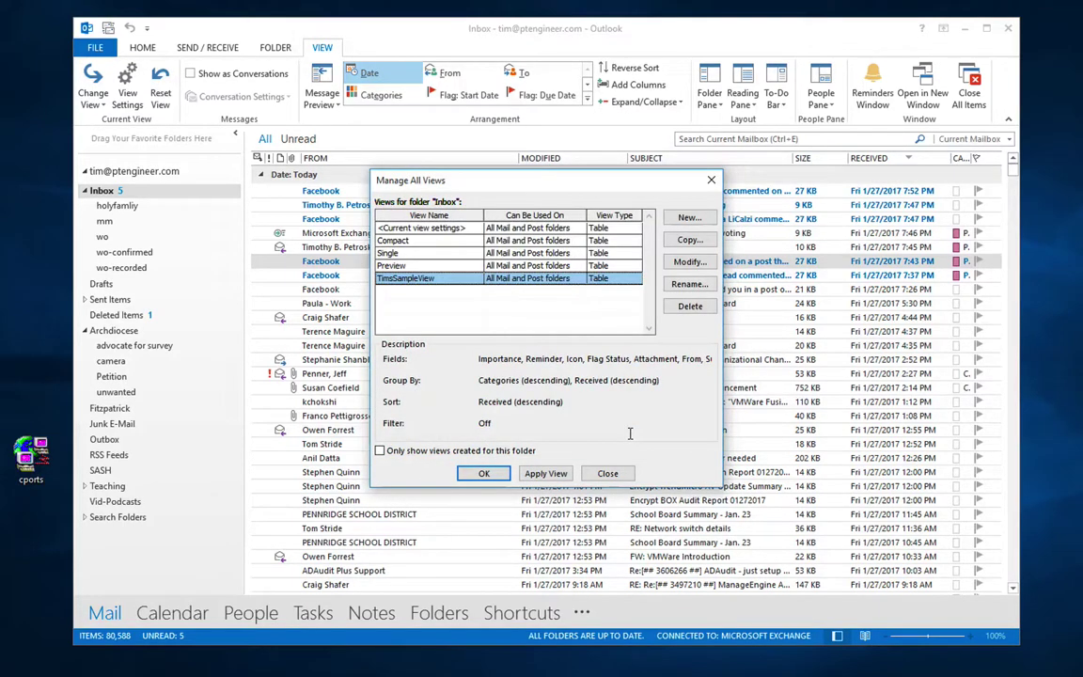
left_click(545, 474)
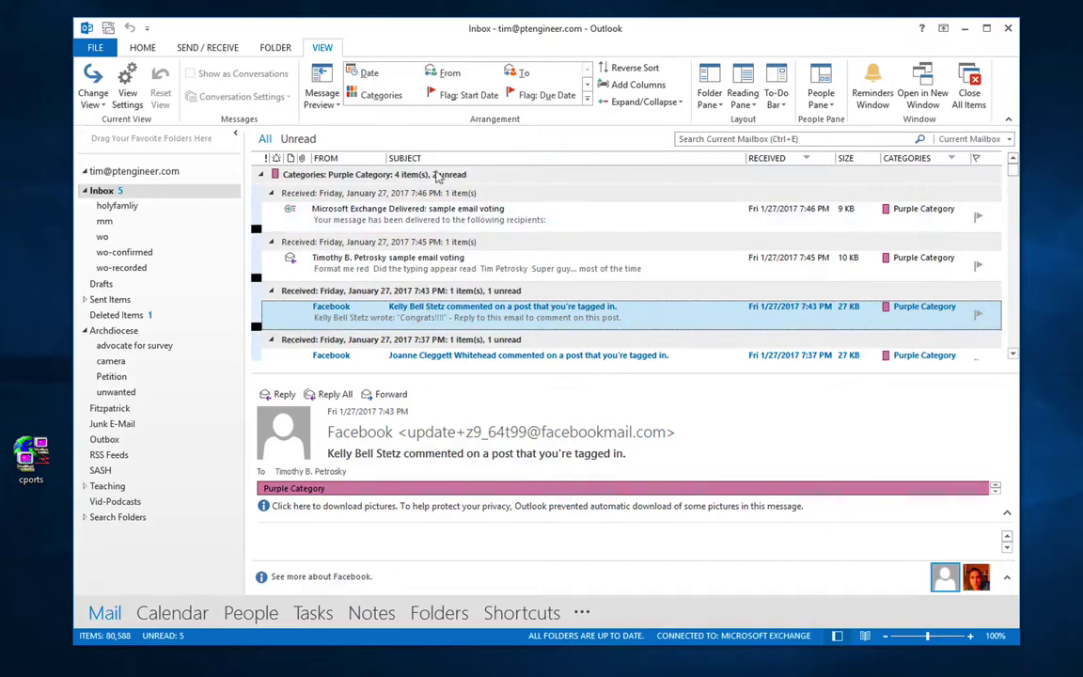
Step: Turn off the reading pane and turn off message previews for all mailboxes
left_click(750, 104)
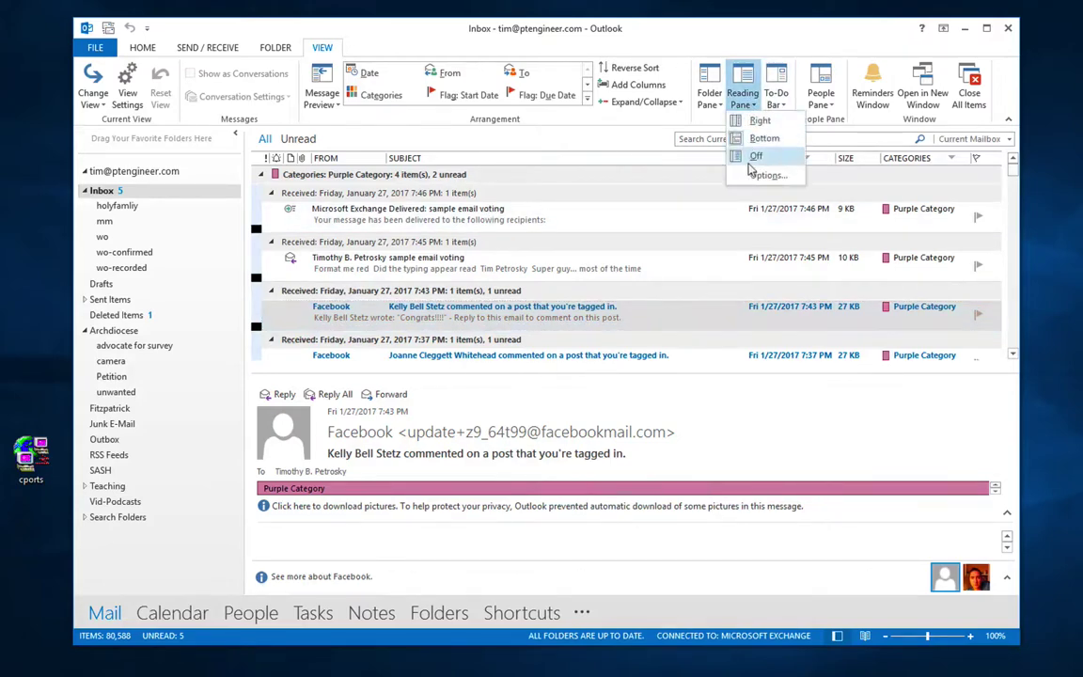
left_click(677, 155)
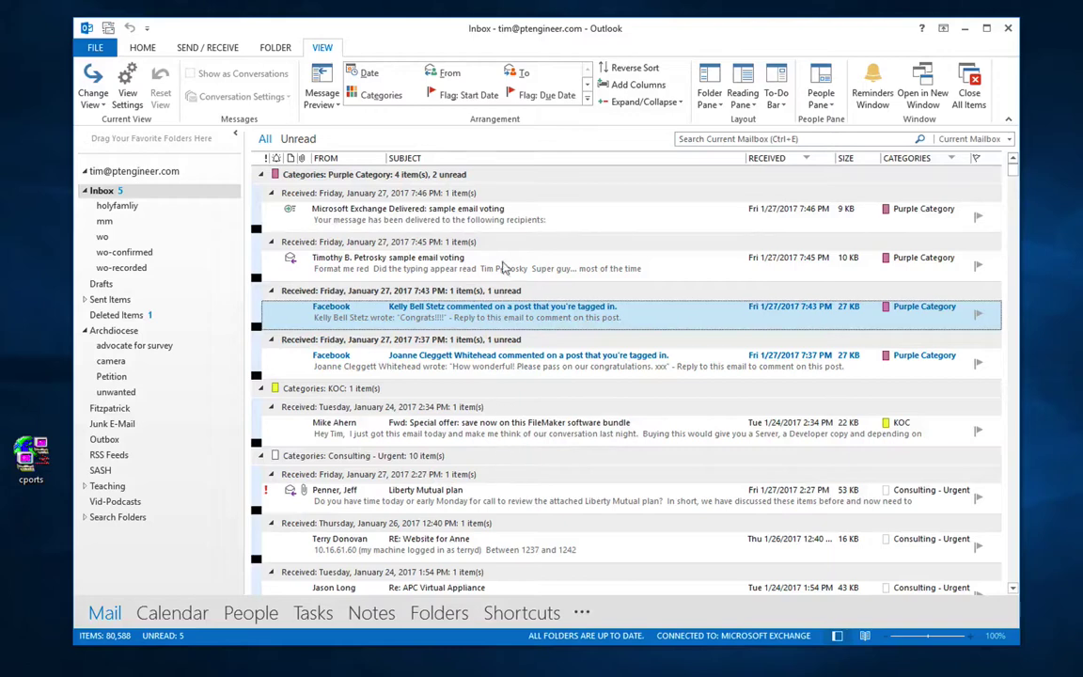
left_click(324, 103)
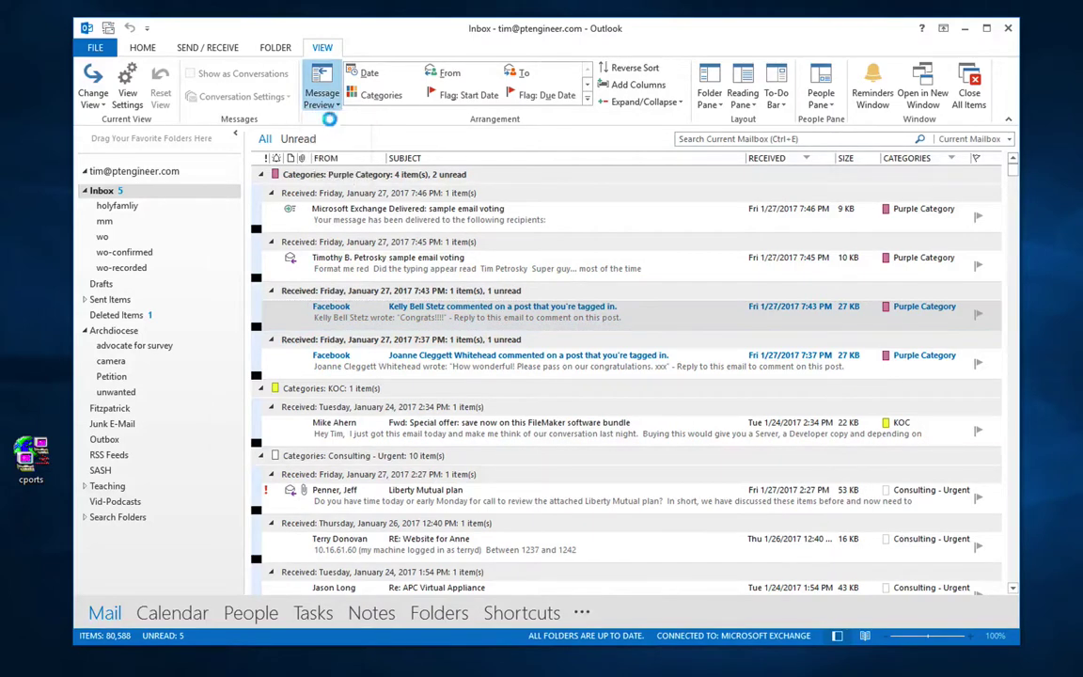
left_click(296, 125)
left_click(466, 358)
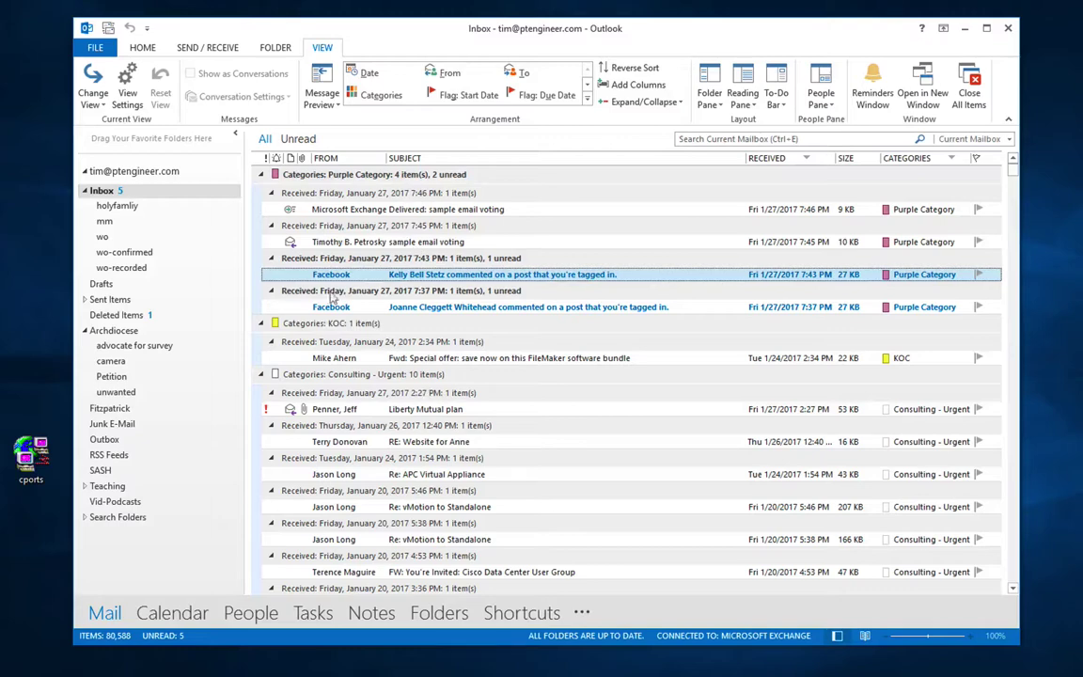
Step: Collapse the Purple, KOC, Consulting and Bill Client groups, then re-expand Purple and uncategorised
left_click(262, 176)
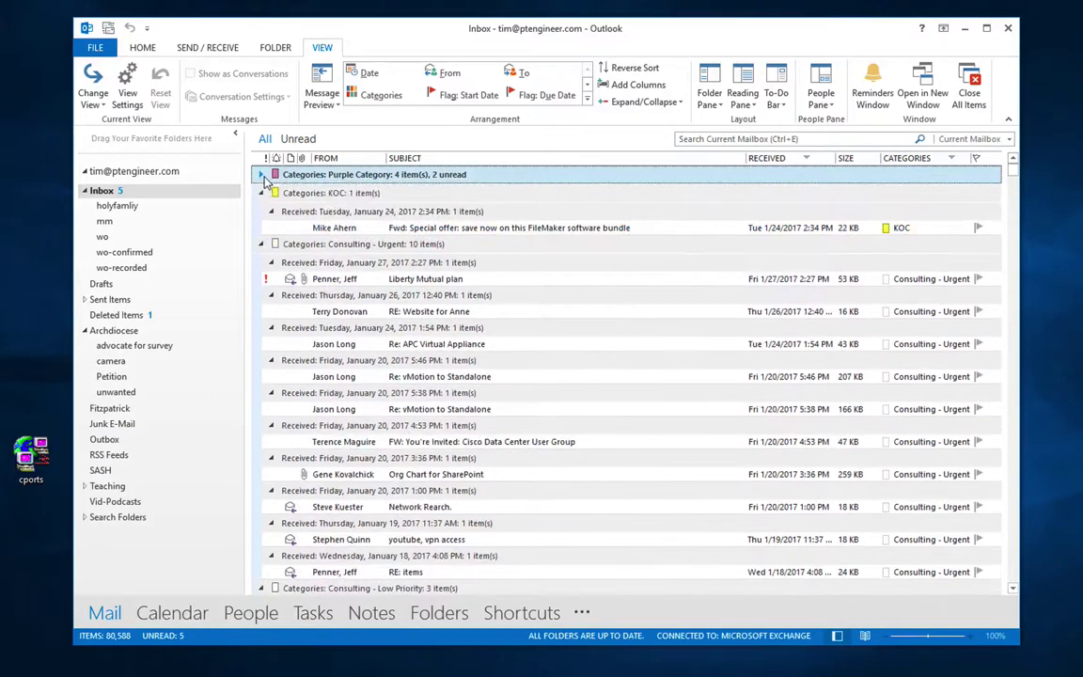
left_click(265, 192)
left_click(263, 193)
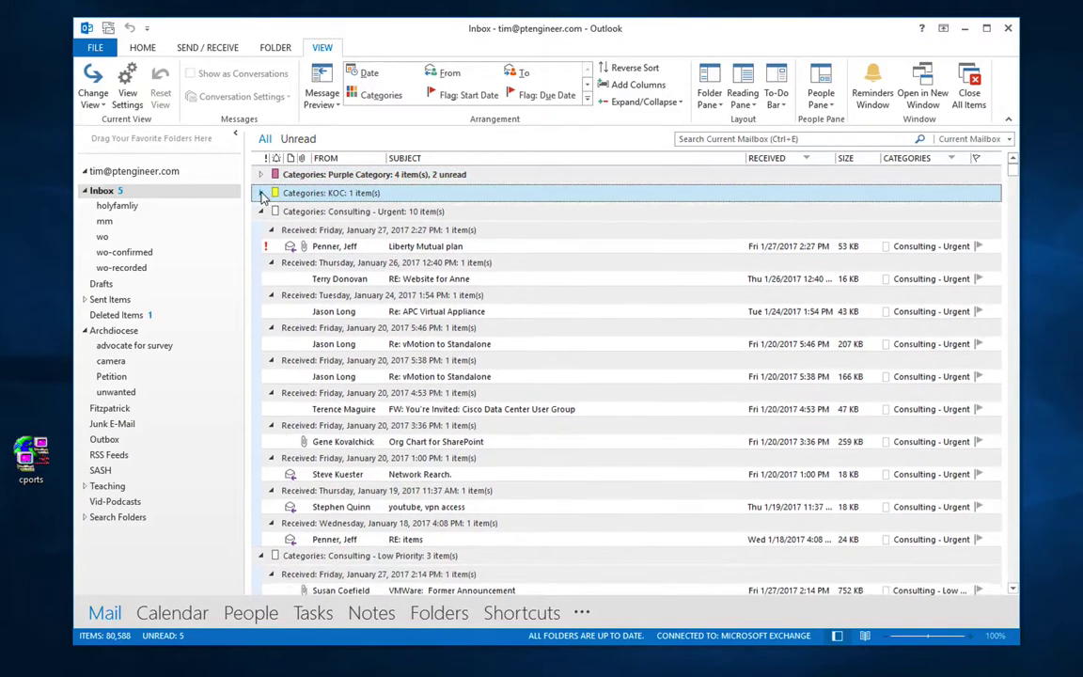
left_click(261, 212)
left_click(262, 230)
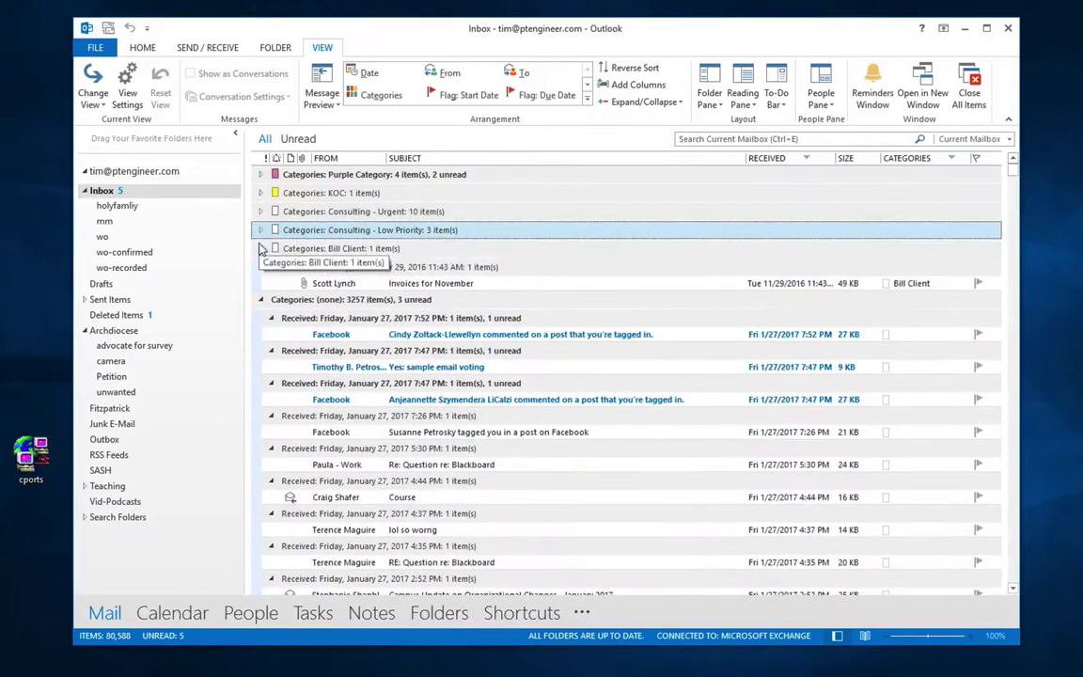
left_click(261, 248)
left_click(261, 267)
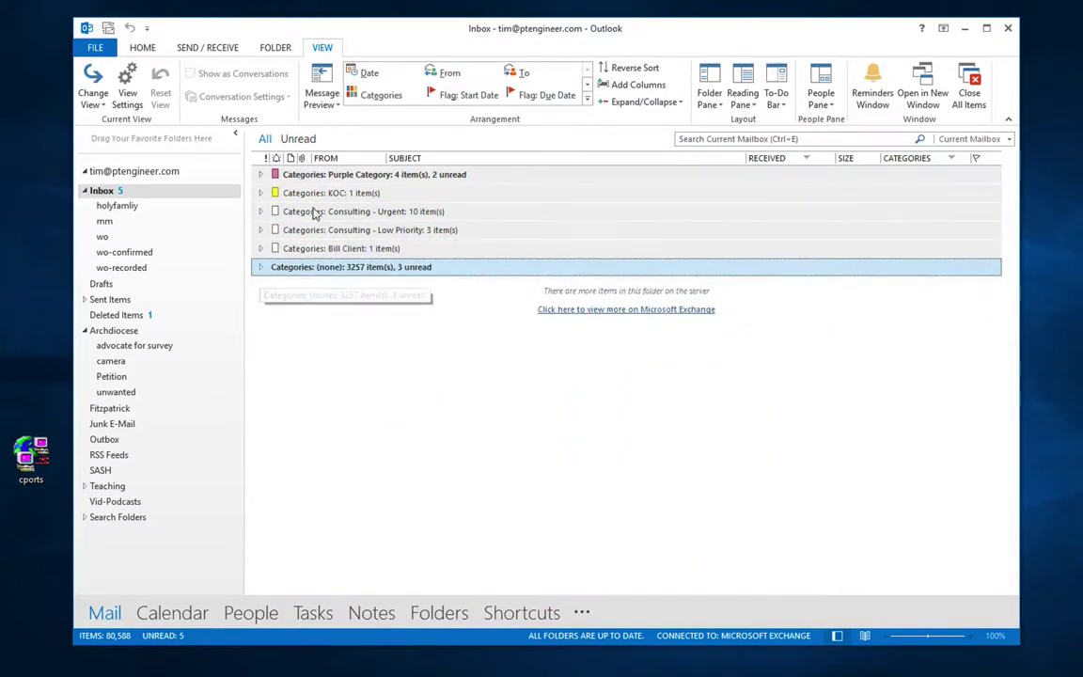
left_click(261, 267)
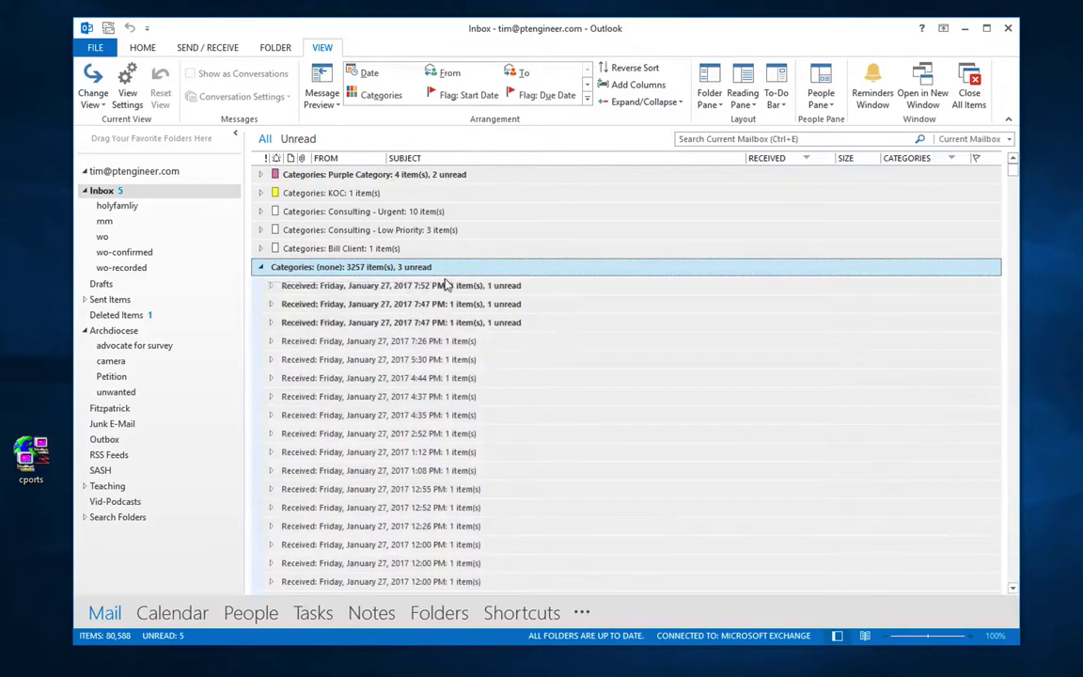
left_click(272, 286)
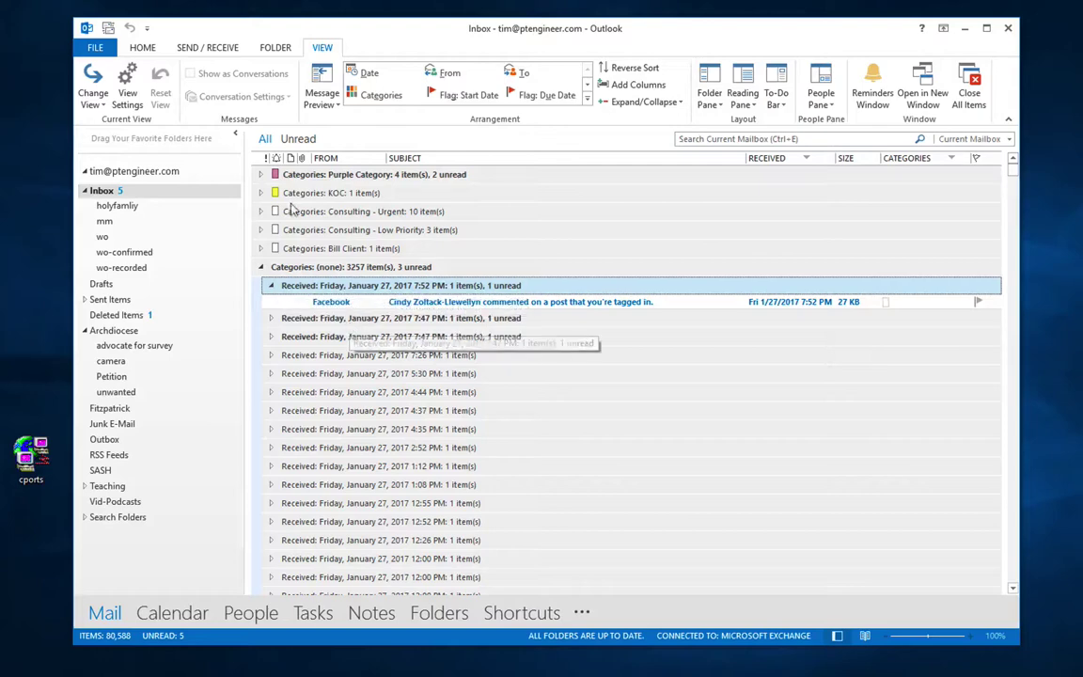
left_click(262, 175)
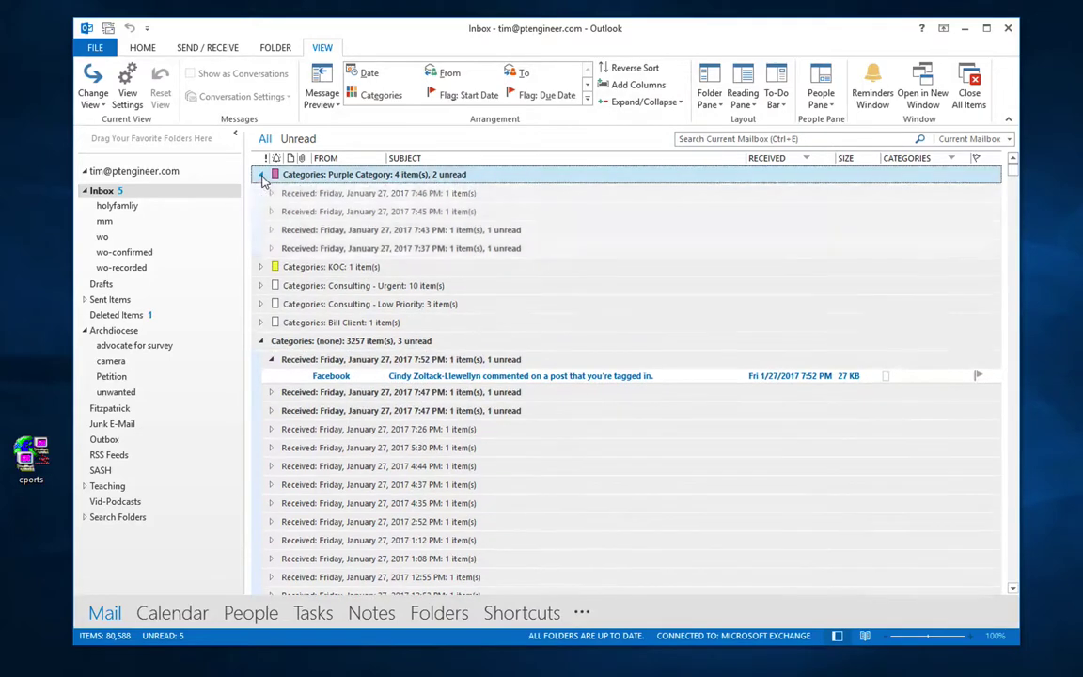
Step: Switch the inbox view to Single, then to Compact
left_click(92, 94)
left_click(166, 139)
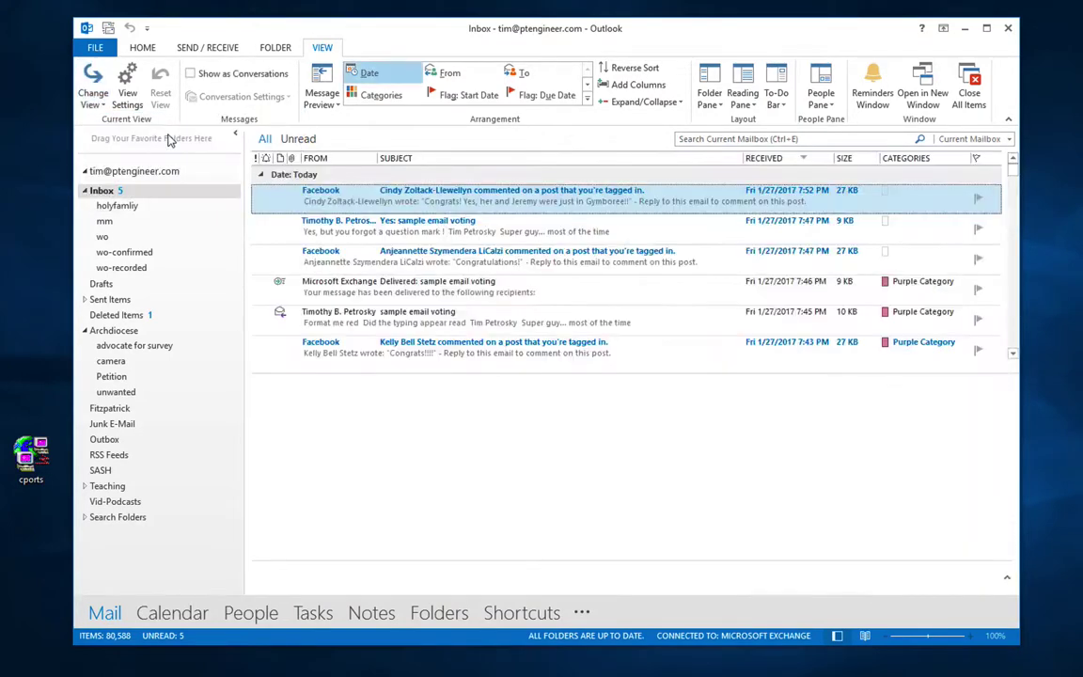
left_click(93, 94)
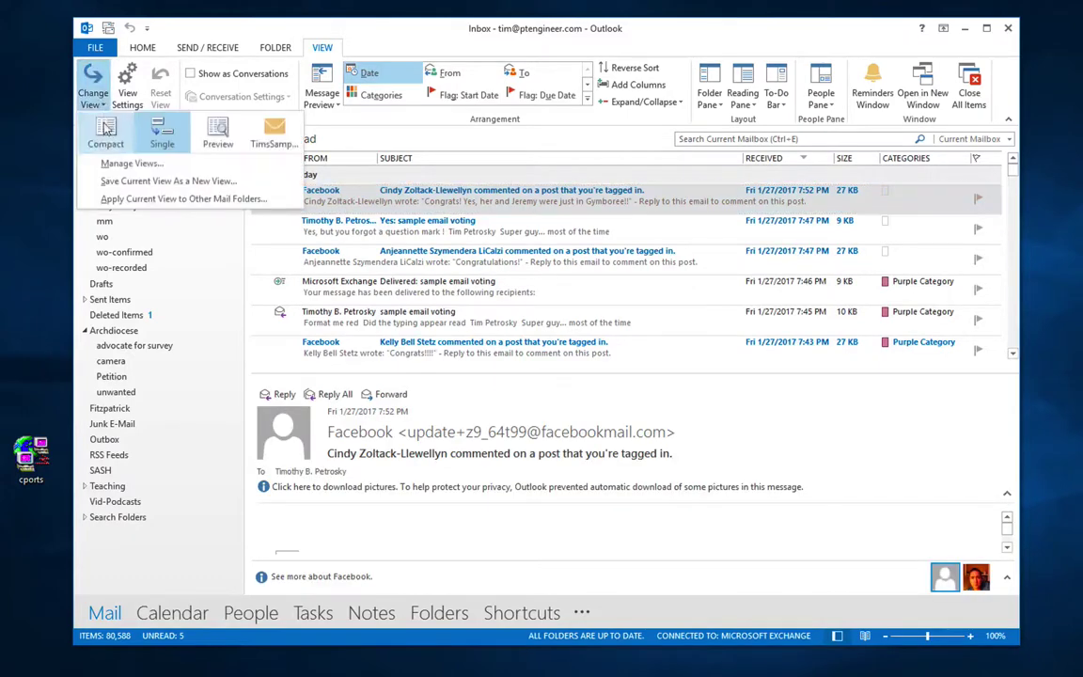
left_click(106, 139)
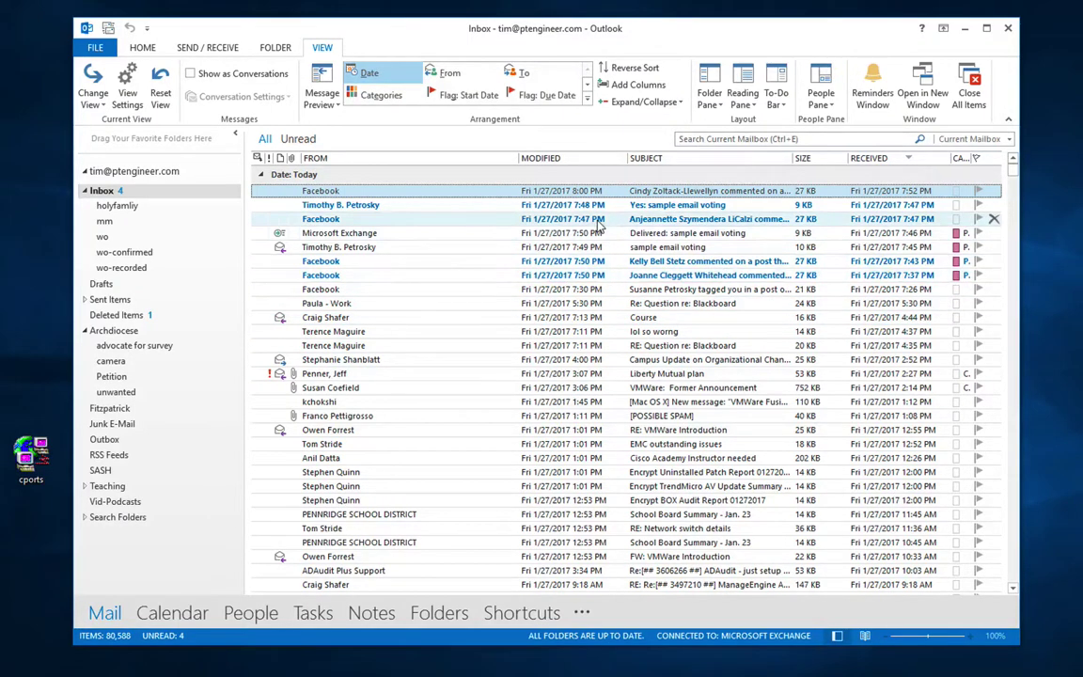
left_click(191, 77)
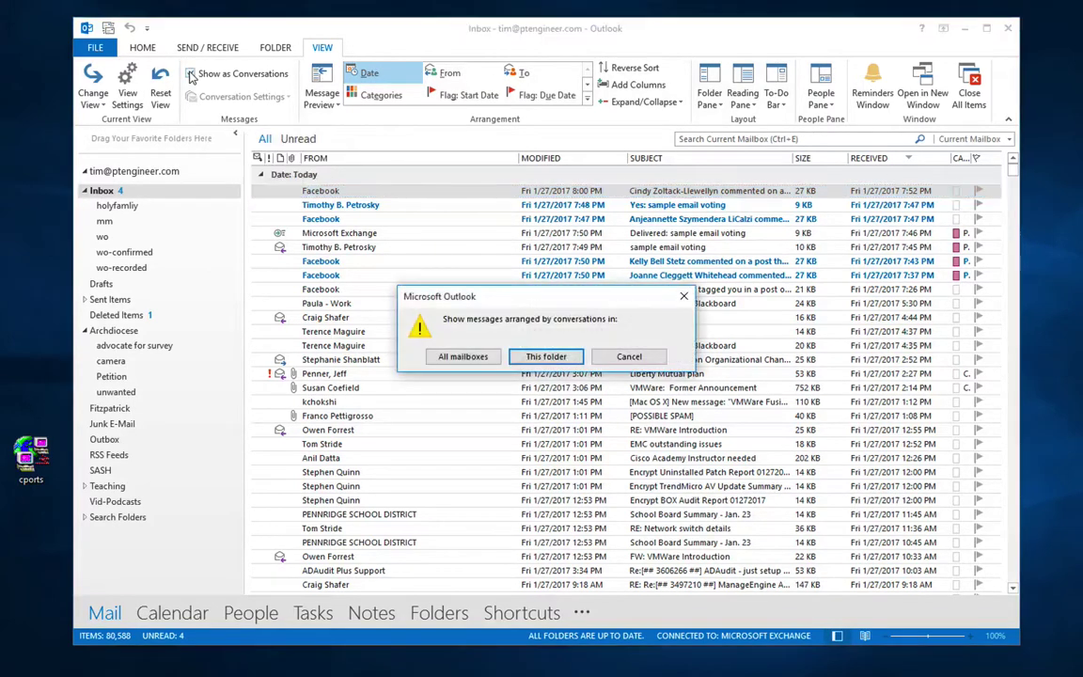
left_click(536, 361)
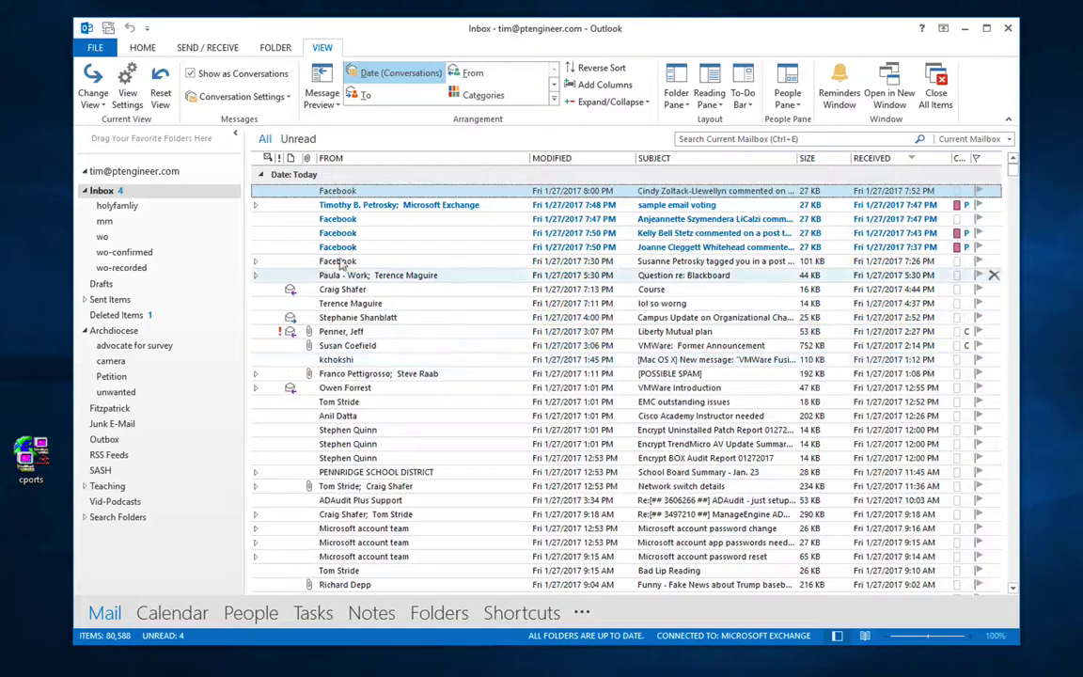
left_click(256, 205)
left_click(376, 218)
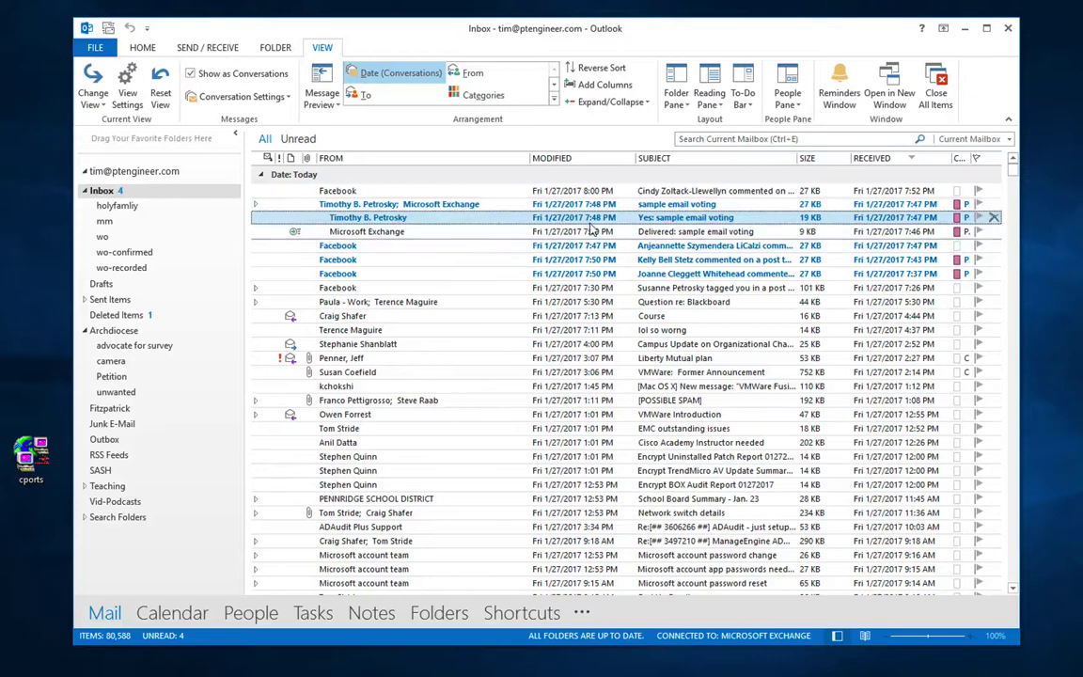
left_click(257, 205)
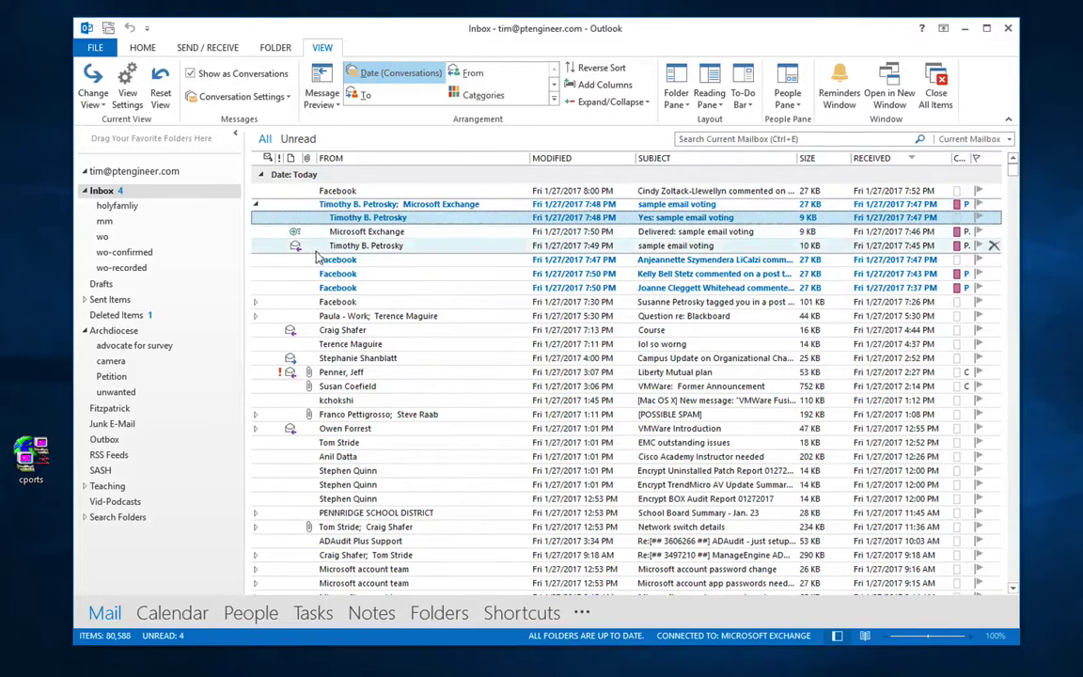
left_click(258, 206)
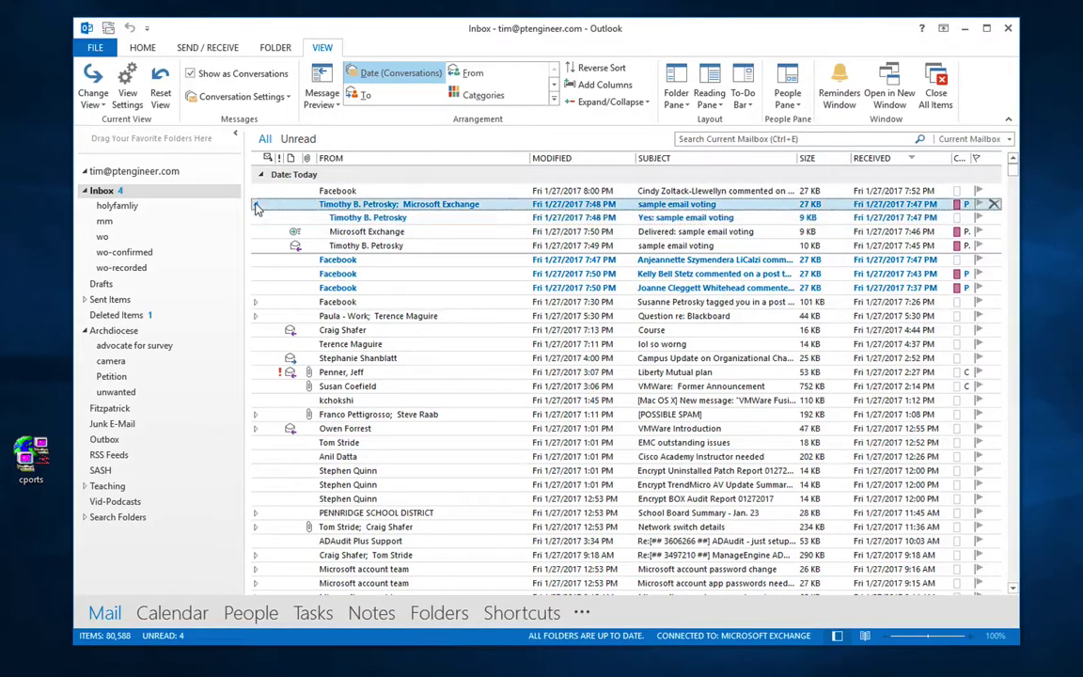
left_click(255, 205)
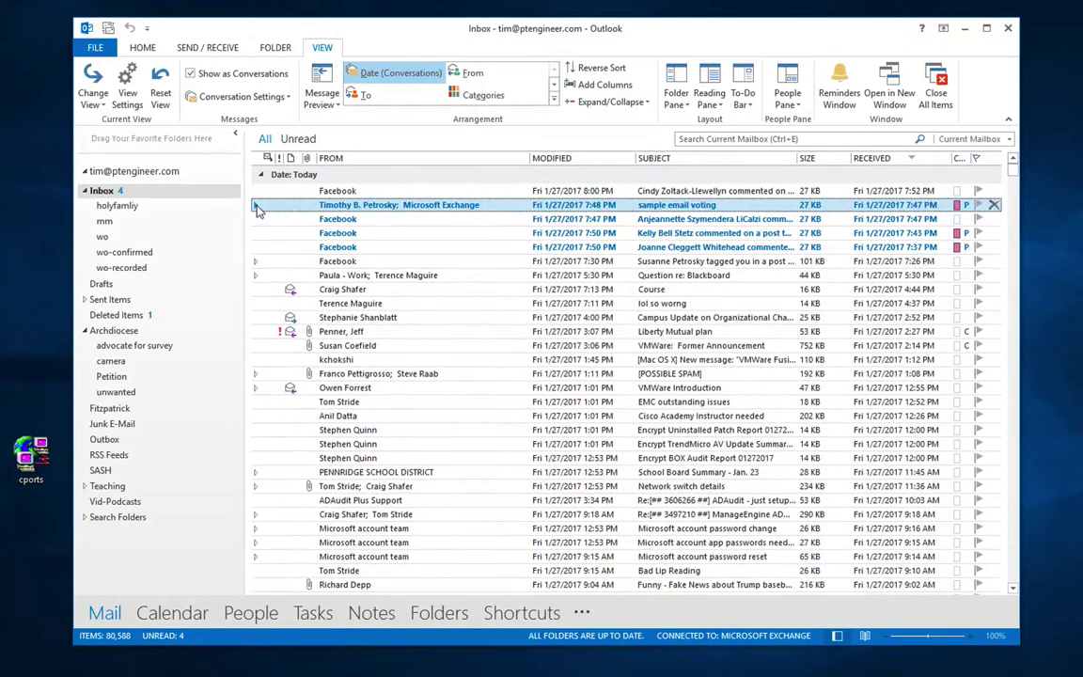
left_click(191, 74)
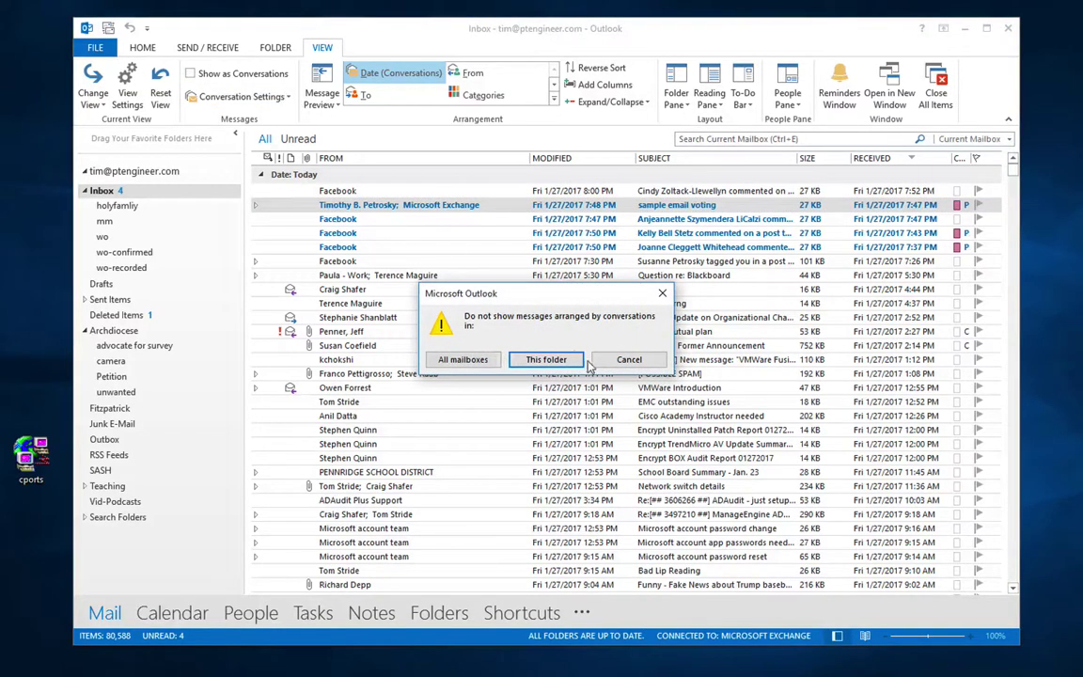
left_click(546, 360)
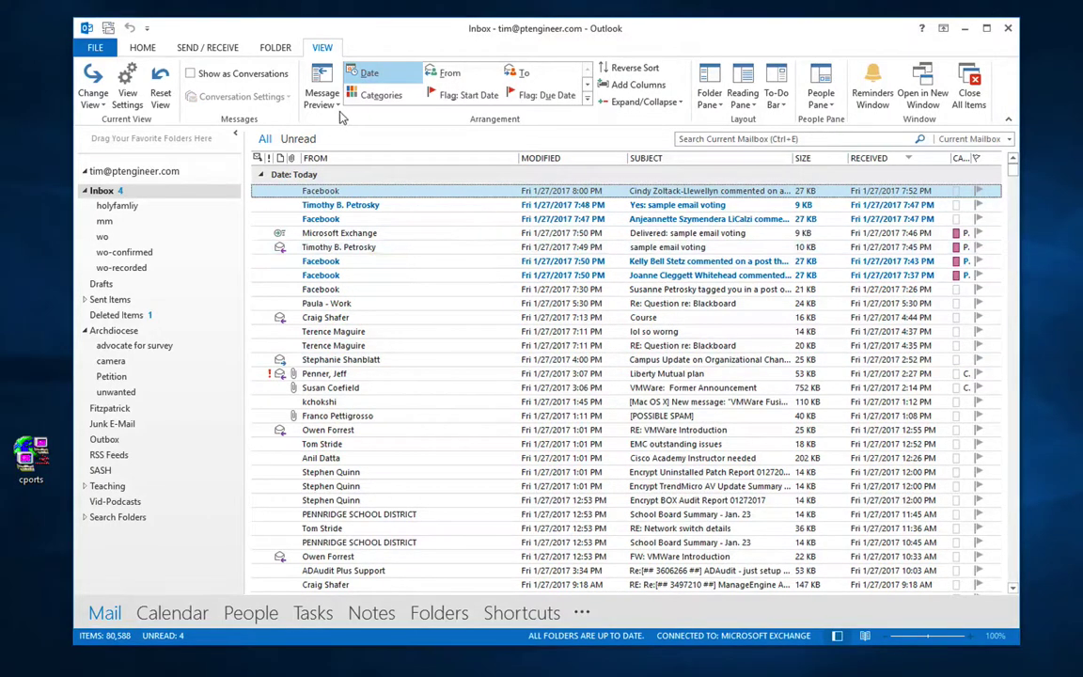
left_click(310, 100)
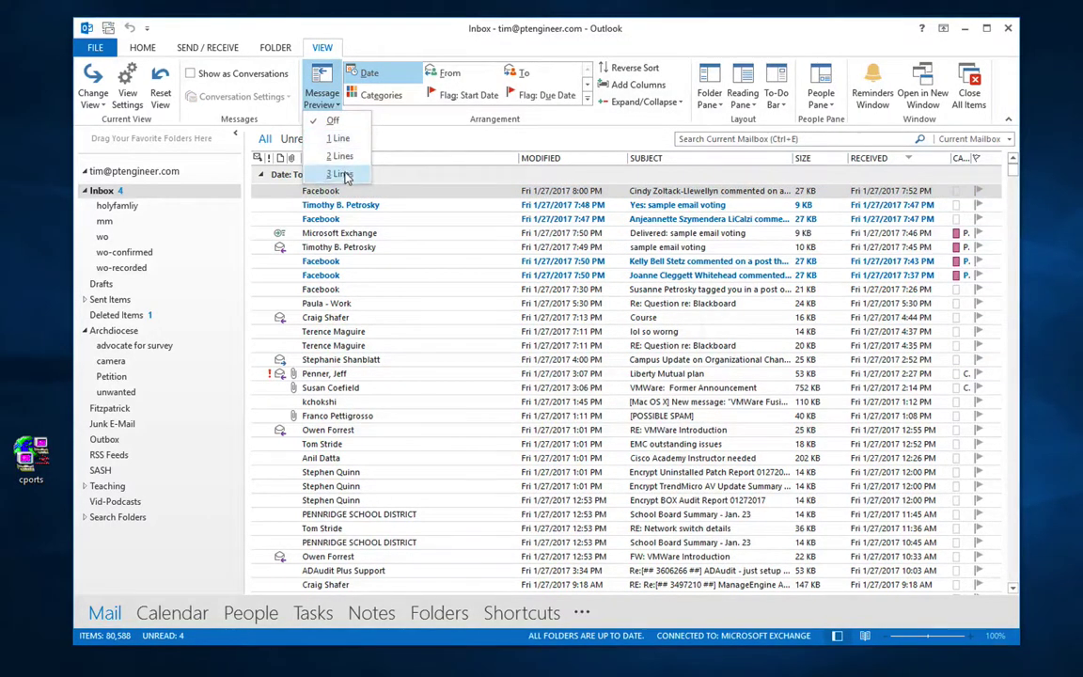
left_click(344, 156)
left_click(545, 358)
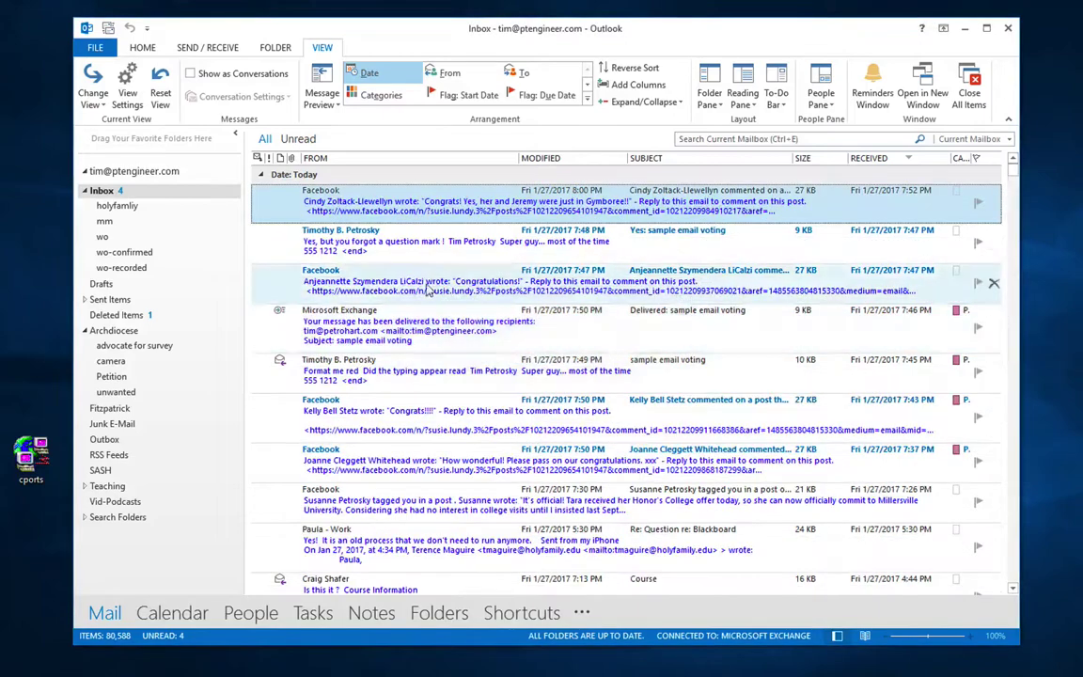
left_click(327, 104)
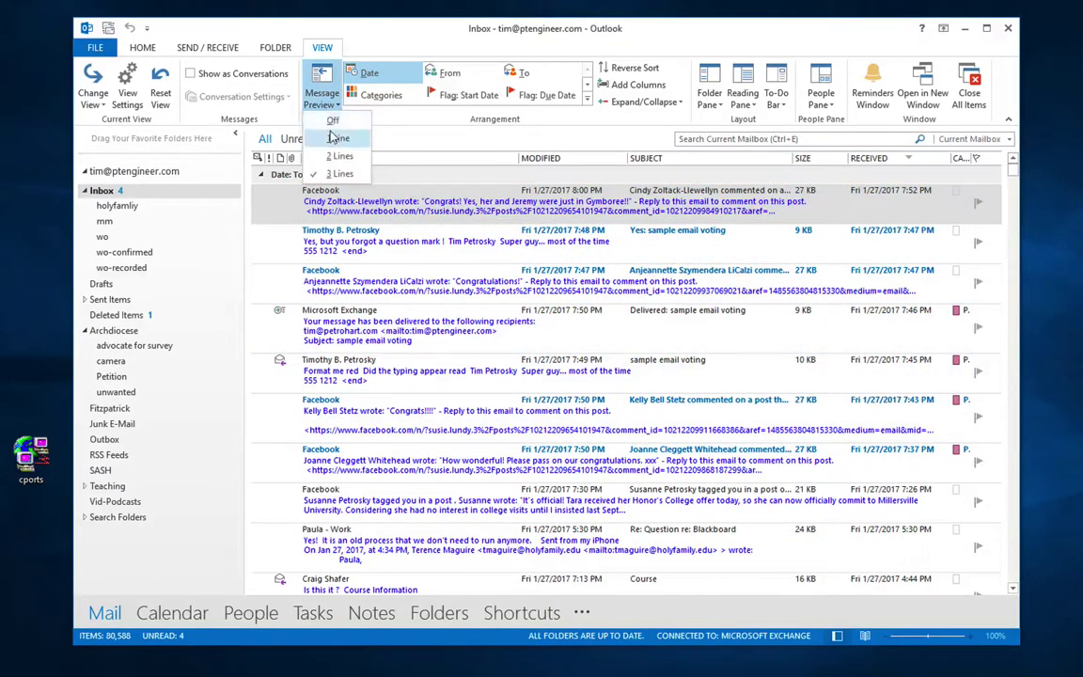
left_click(336, 138)
left_click(555, 358)
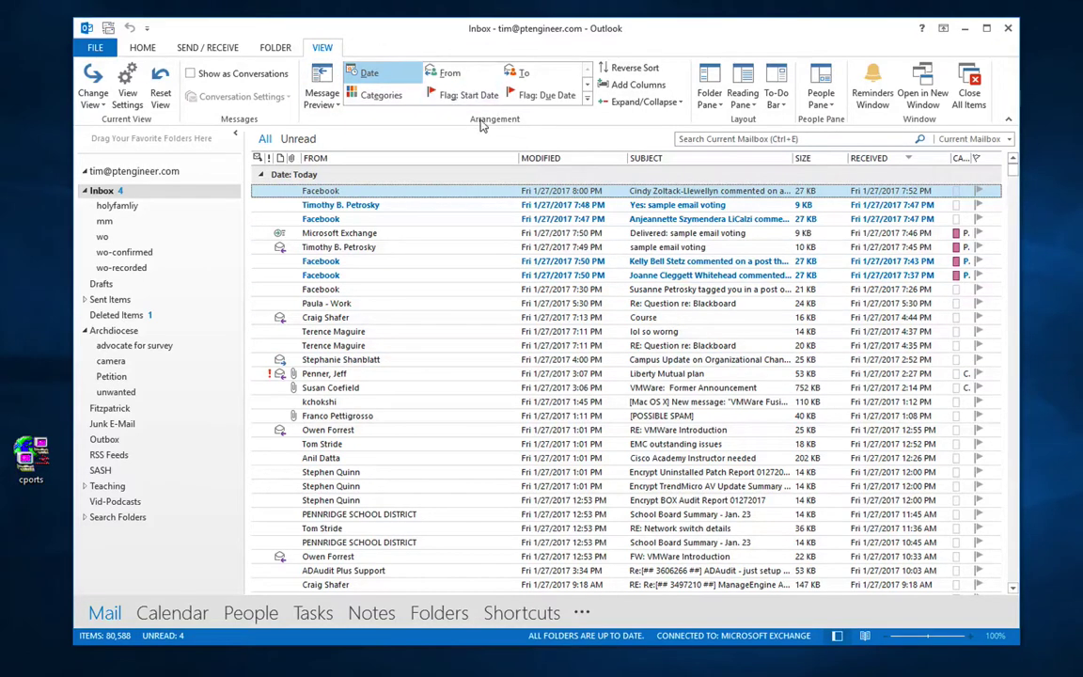
left_click(588, 99)
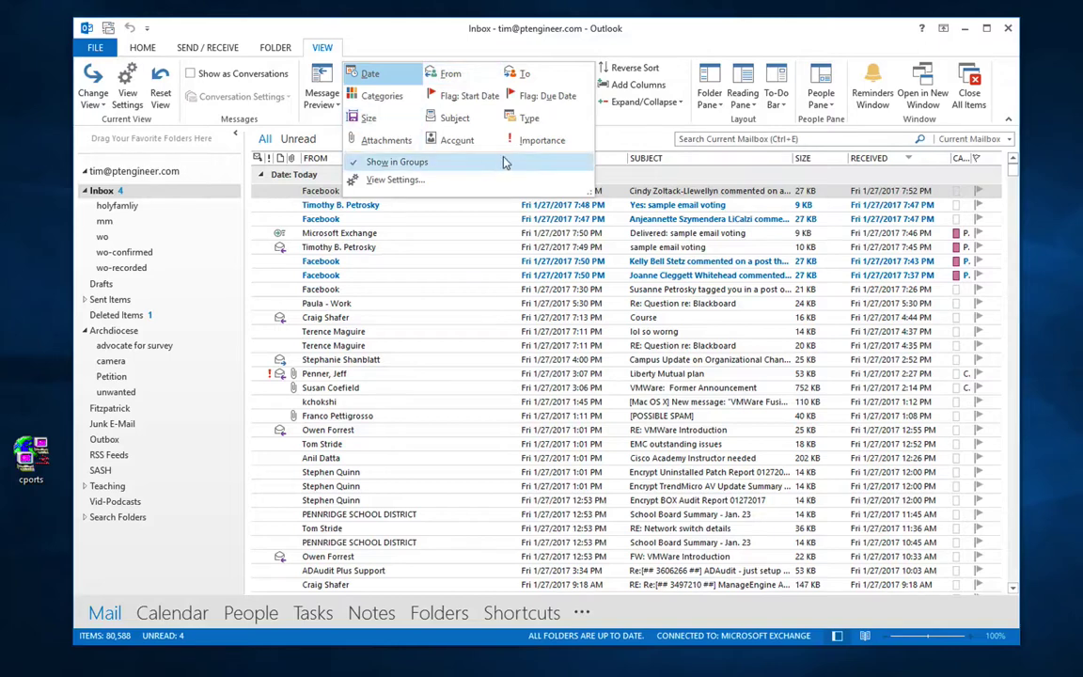
left_click(631, 143)
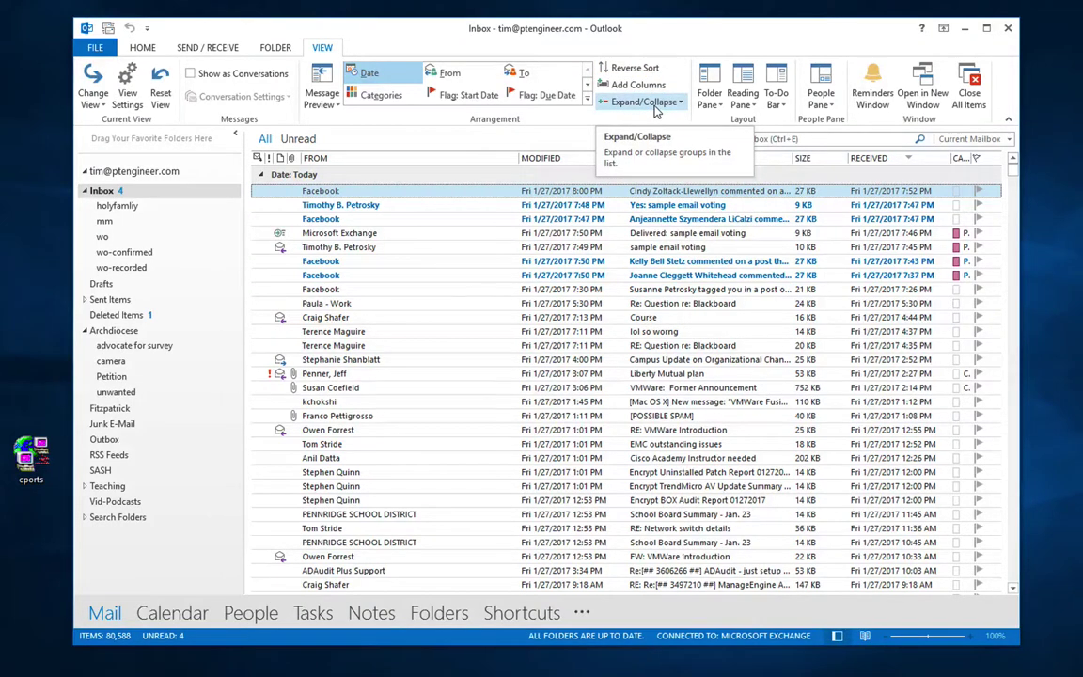
Step: Minimize the Folder Pane, then restore it to Normal width
left_click(714, 104)
left_click(716, 105)
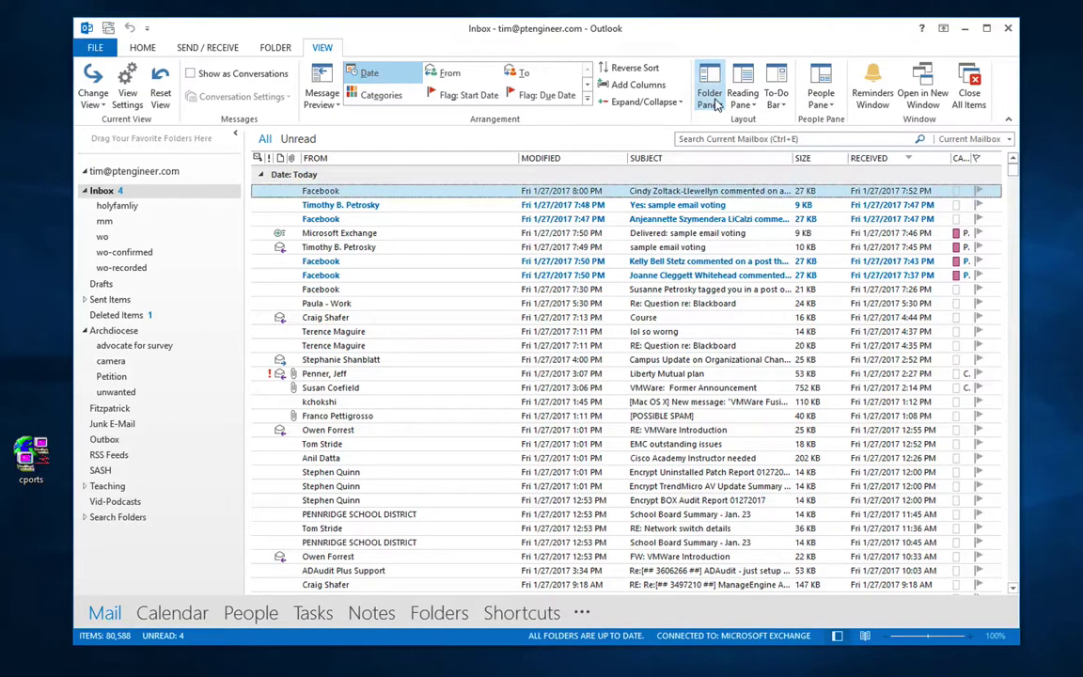
left_click(716, 106)
left_click(717, 139)
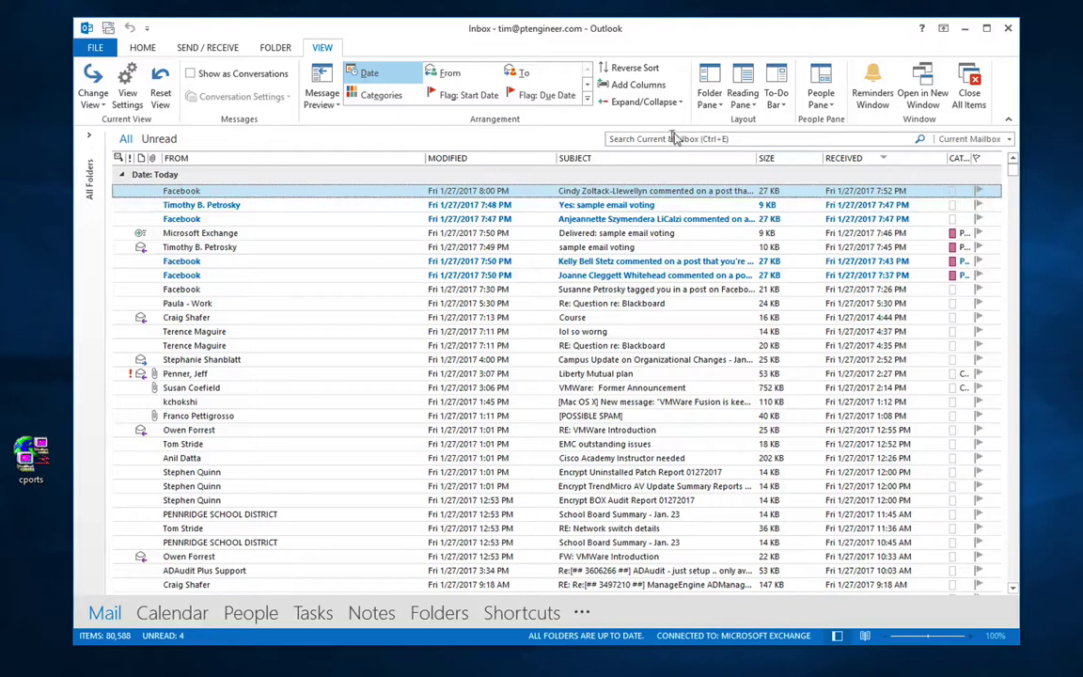
left_click(716, 106)
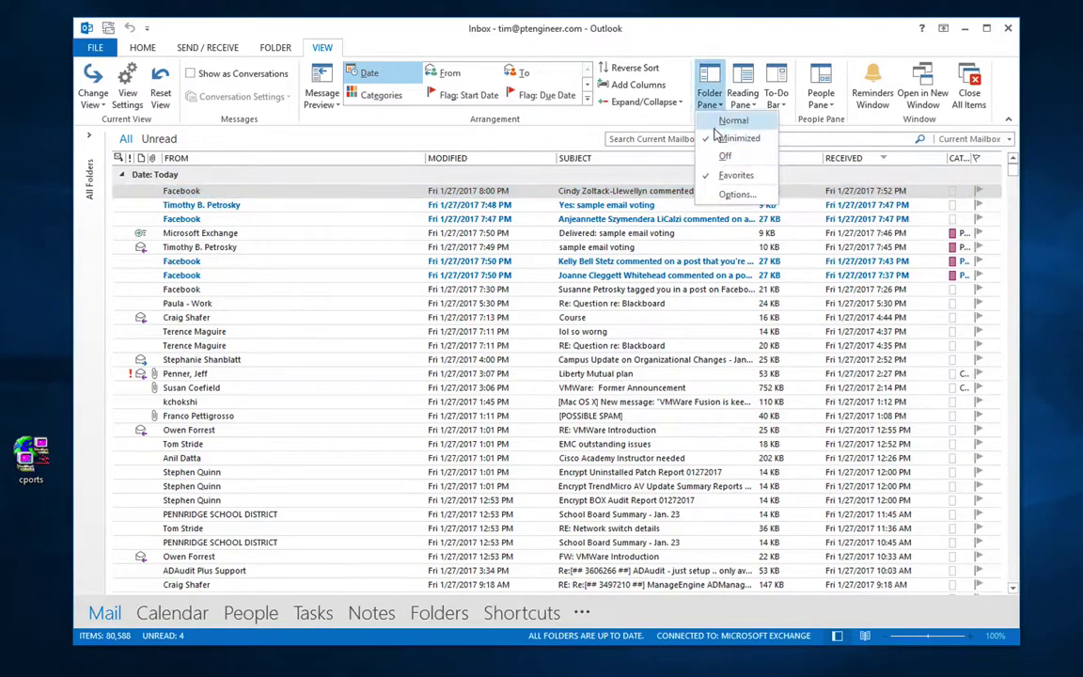
left_click(729, 121)
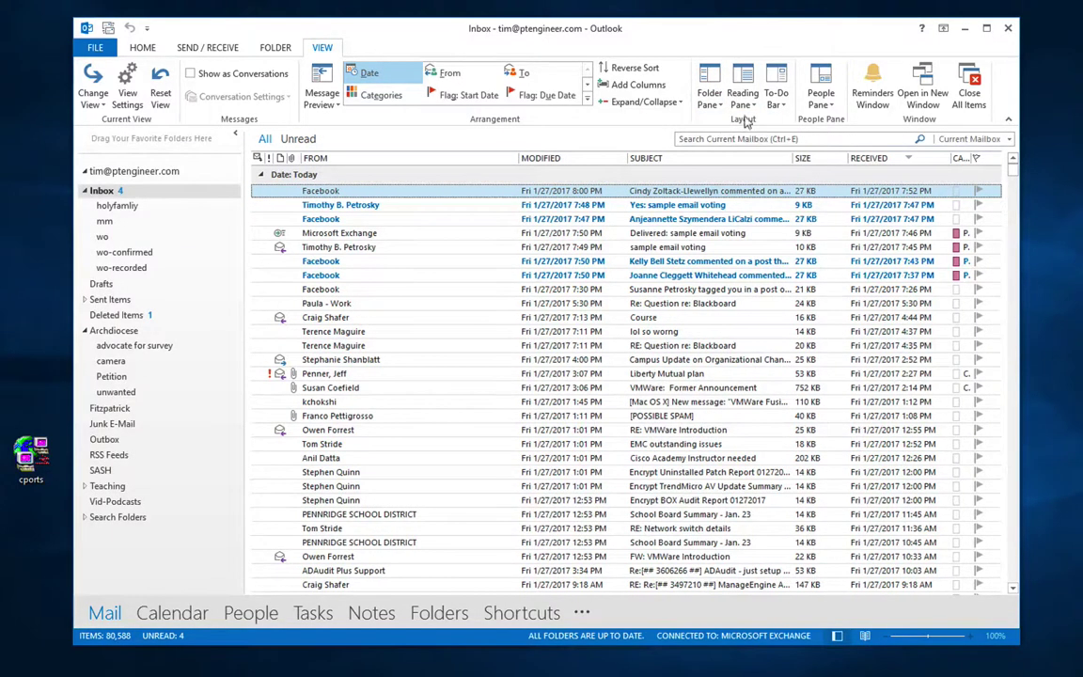
Step: Place the Reading Pane on the right, then at the bottom, then turn it off
left_click(742, 98)
left_click(752, 137)
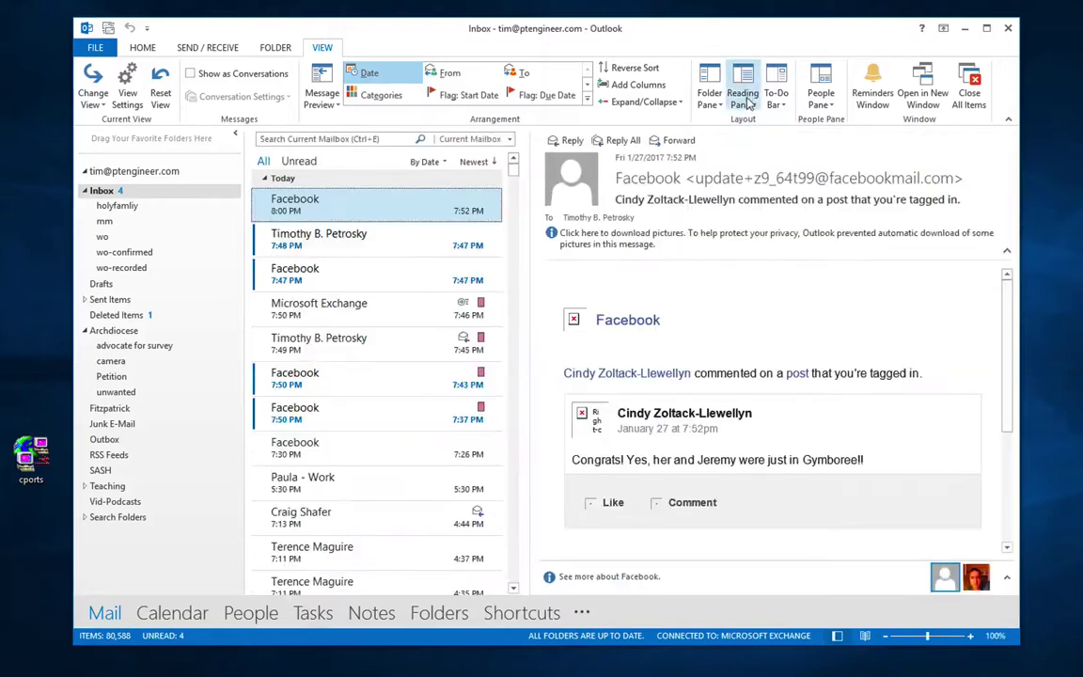
left_click(744, 99)
left_click(763, 127)
left_click(752, 102)
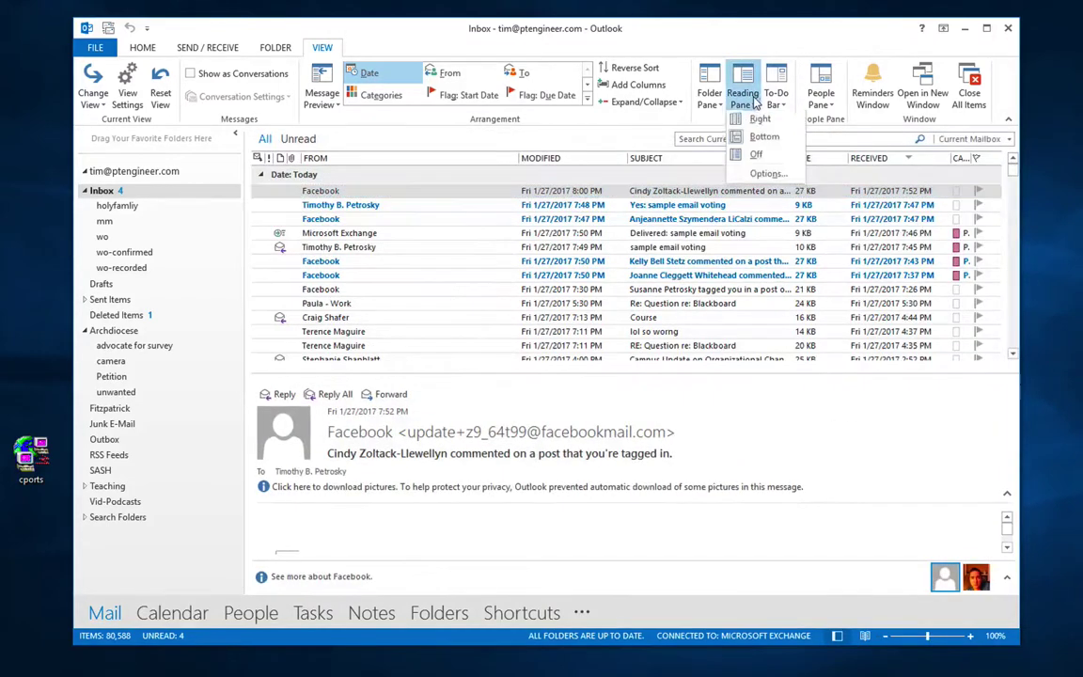
left_click(766, 151)
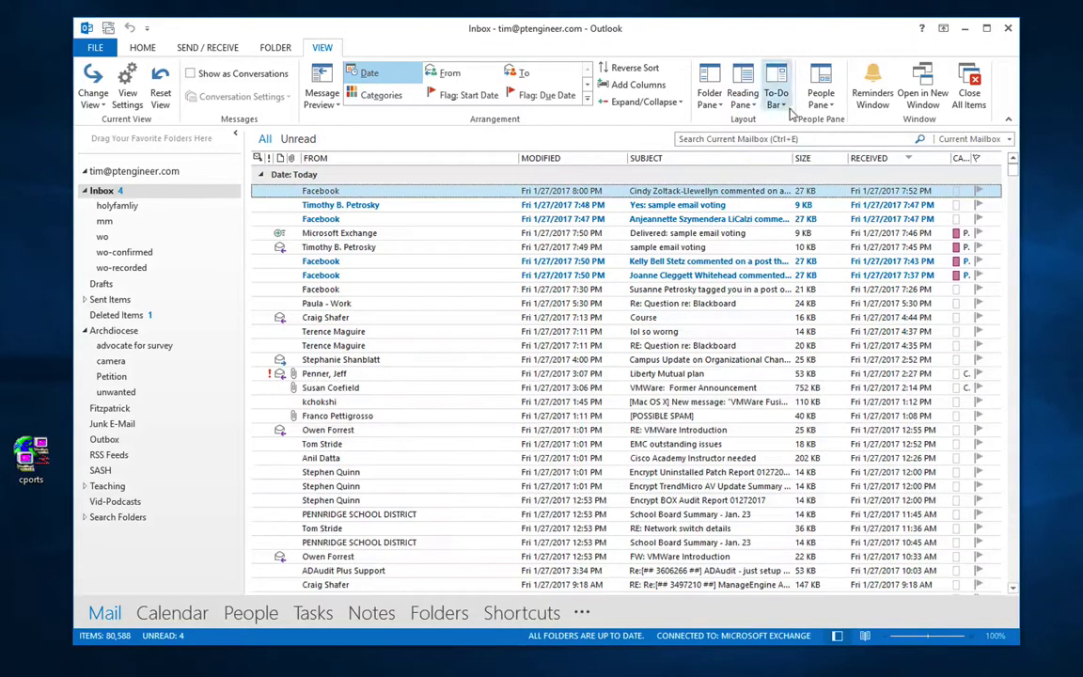
Step: Show Calendar, People and Tasks in the To-Do Bar, turn it off, and open the Reminders window
left_click(786, 108)
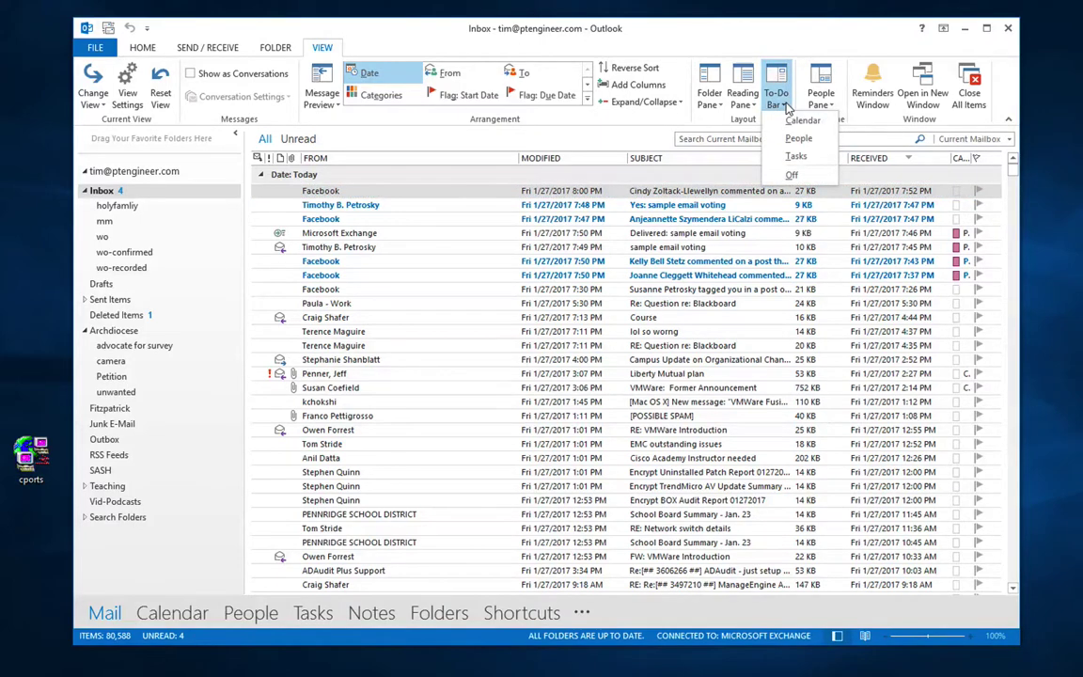
left_click(784, 124)
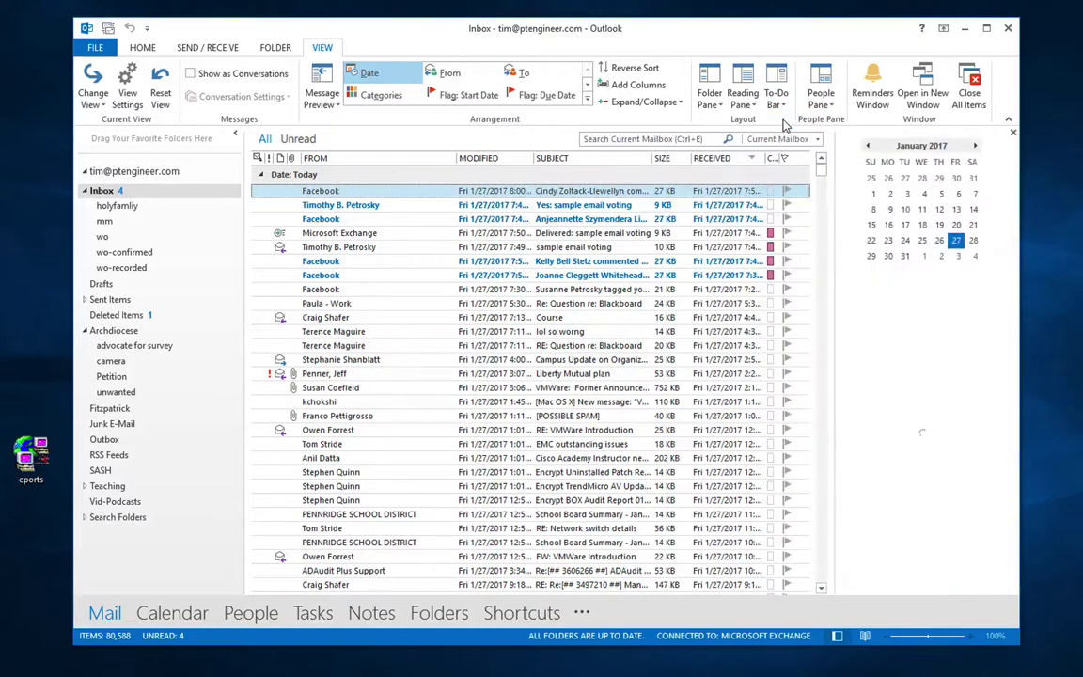
left_click(780, 108)
left_click(794, 138)
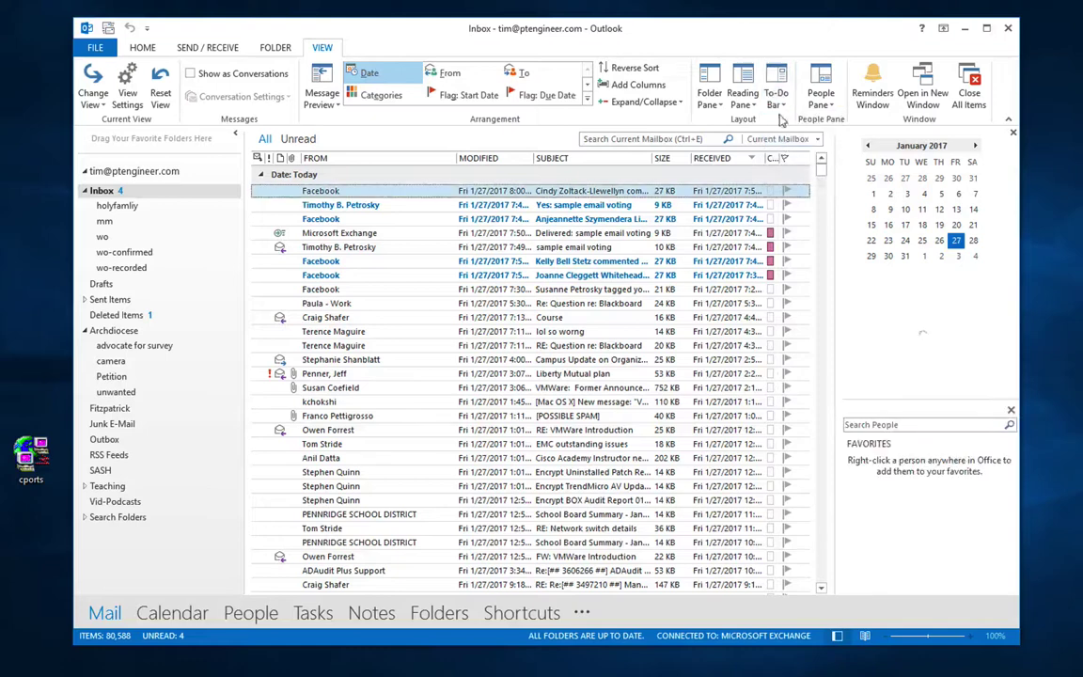
left_click(778, 105)
left_click(780, 158)
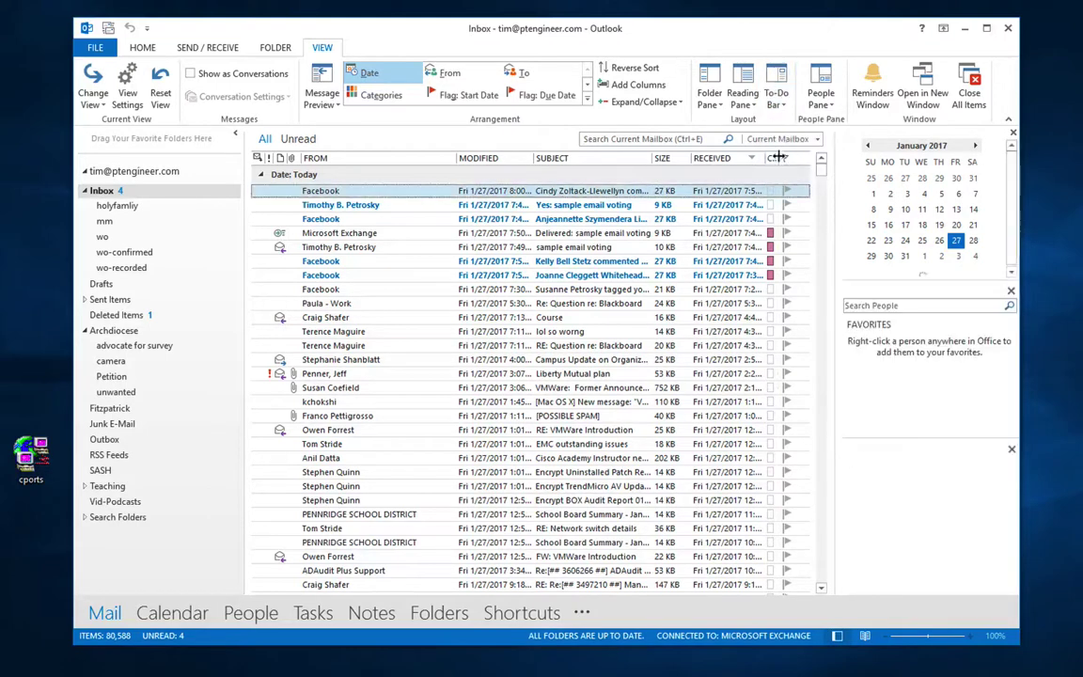
left_click(777, 103)
left_click(780, 175)
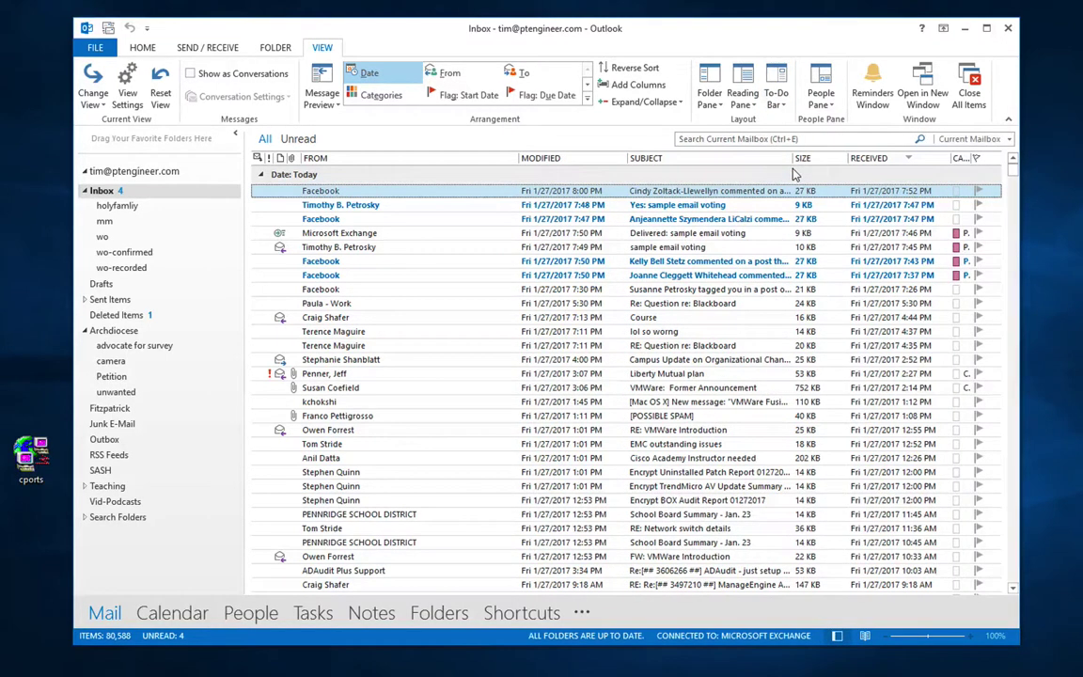
left_click(871, 105)
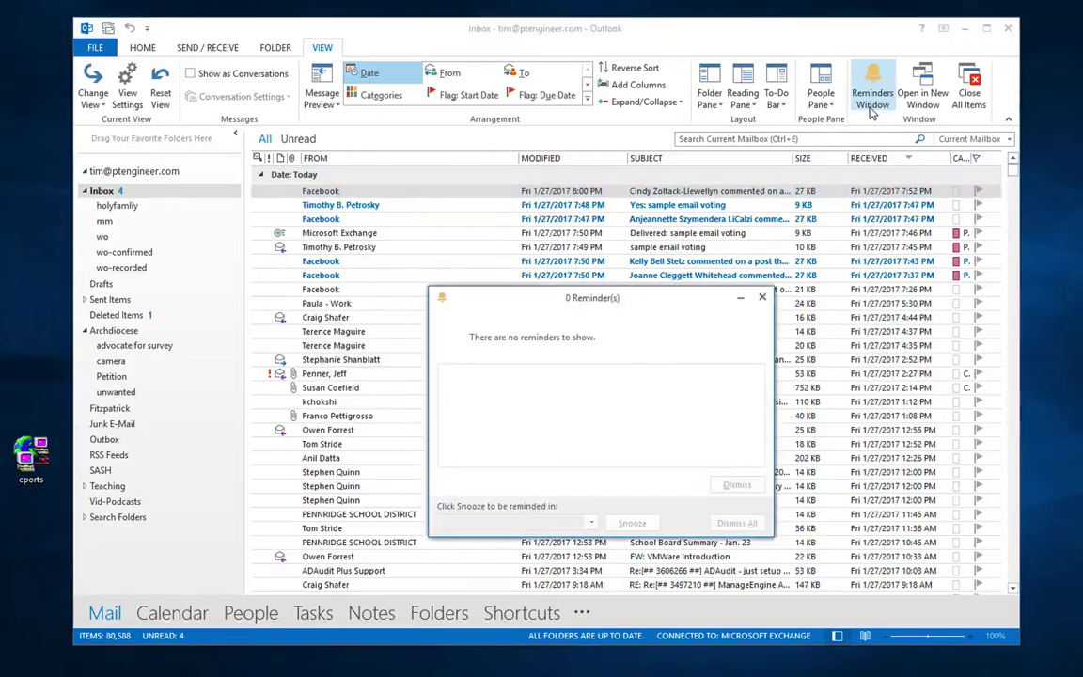
Step: Close the empty Reminders window and open Manage Rules & Alerts from the File Info page
left_click(762, 297)
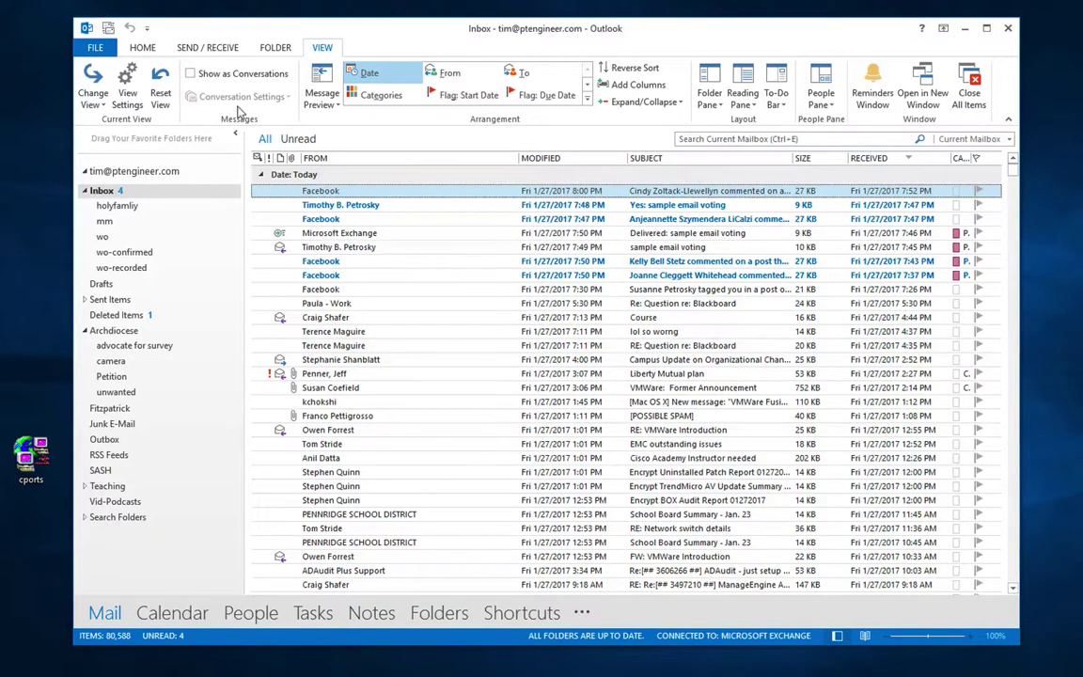
left_click(94, 45)
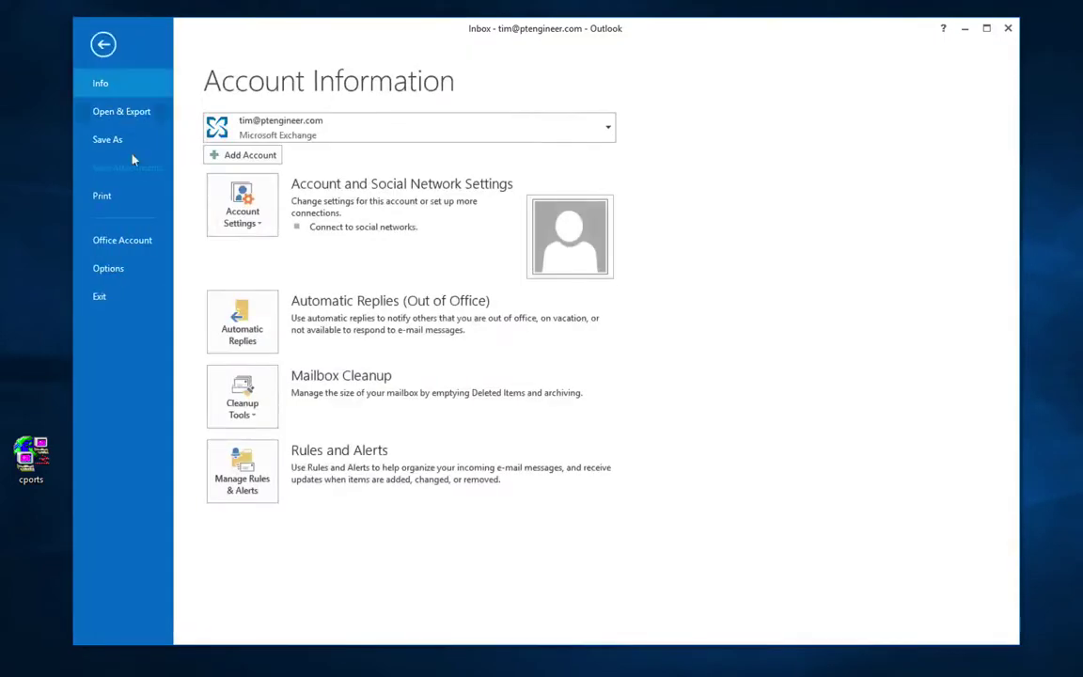
left_click(263, 475)
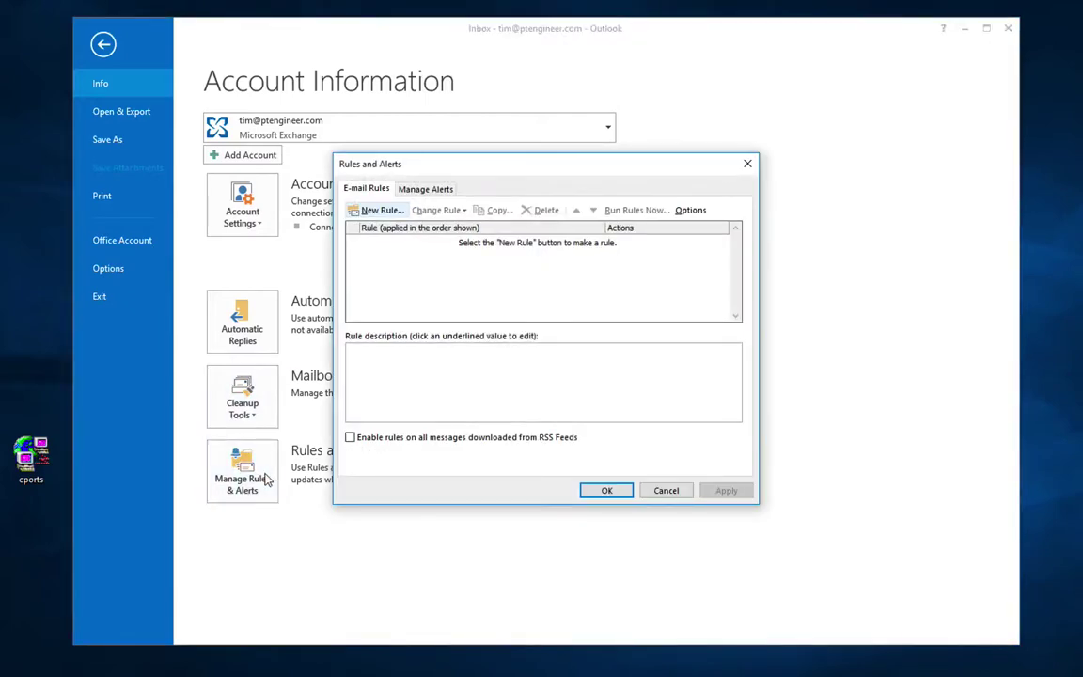
Step: Start a 'Move messages from someone to a folder' rule with an address-book contact as sender
left_click(373, 211)
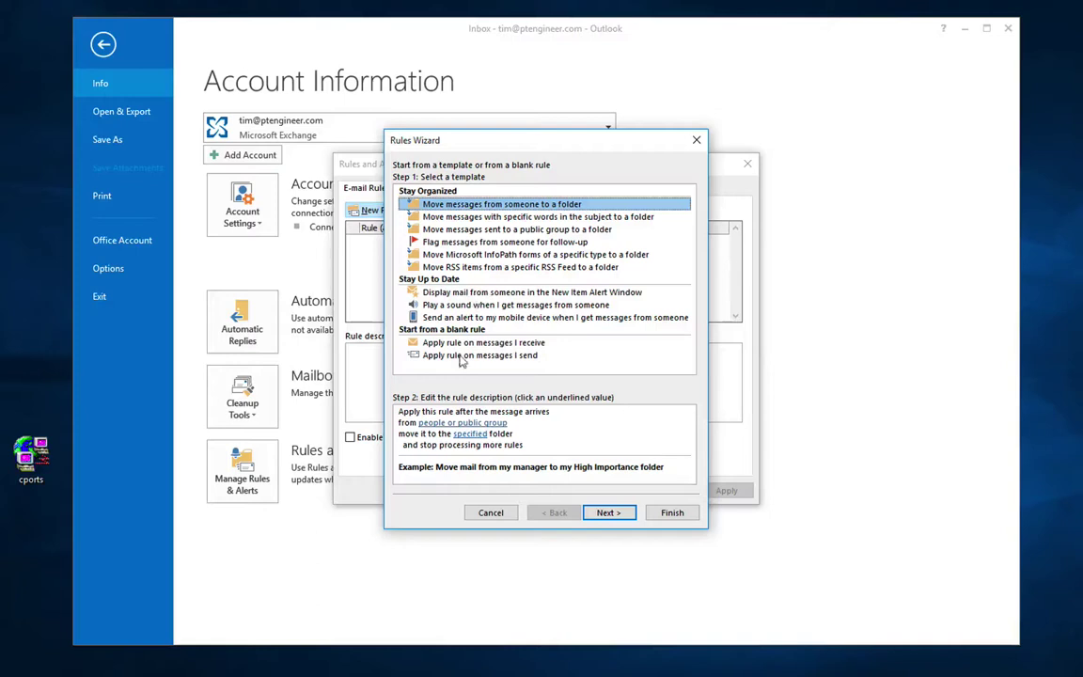
left_click(605, 513)
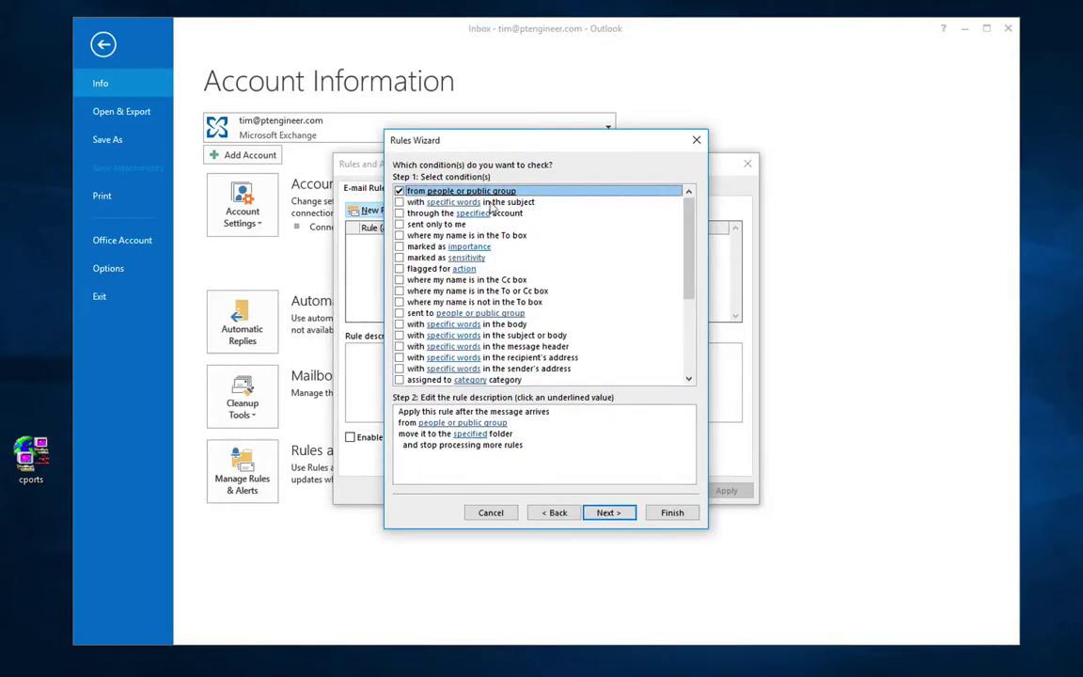
left_click(448, 425)
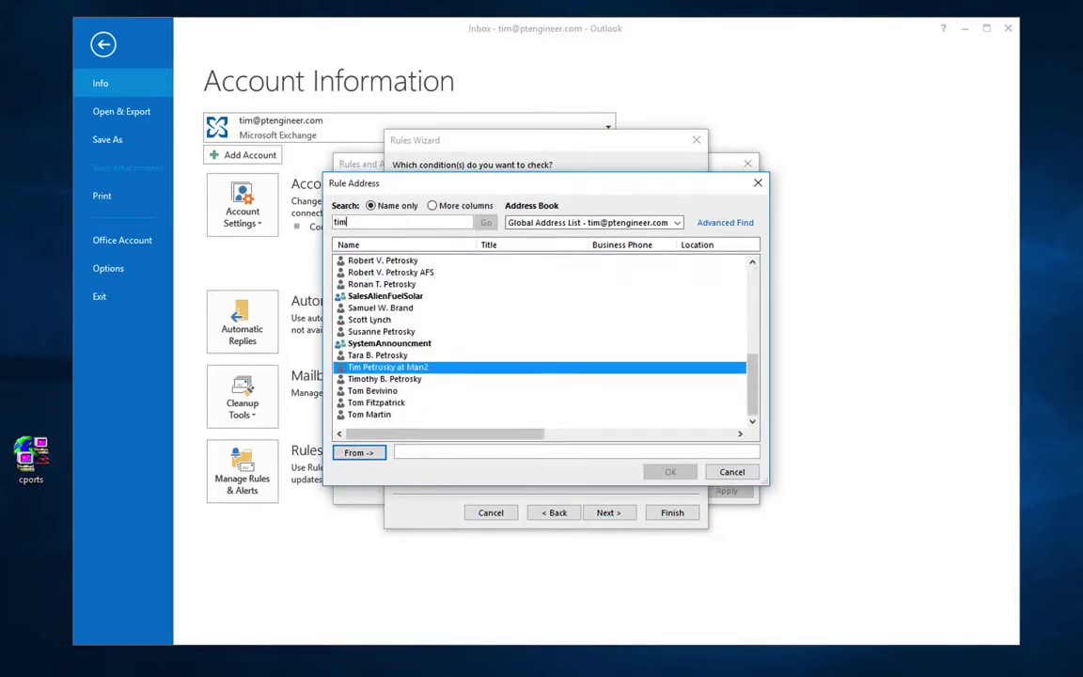
left_click(387, 379)
left_click(353, 452)
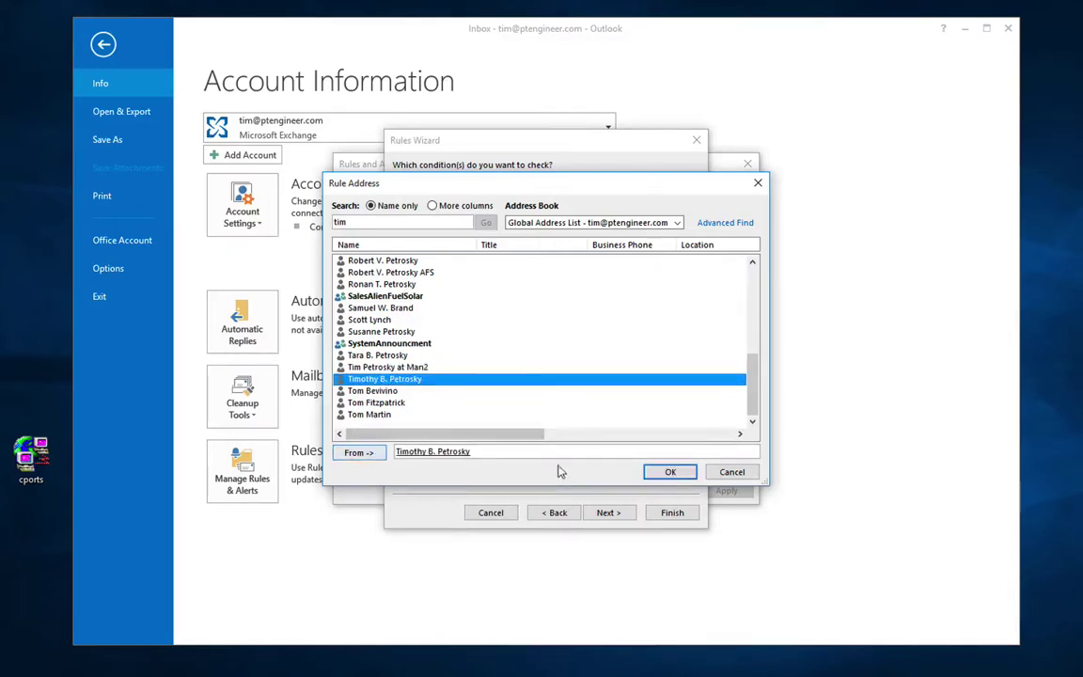
left_click(666, 472)
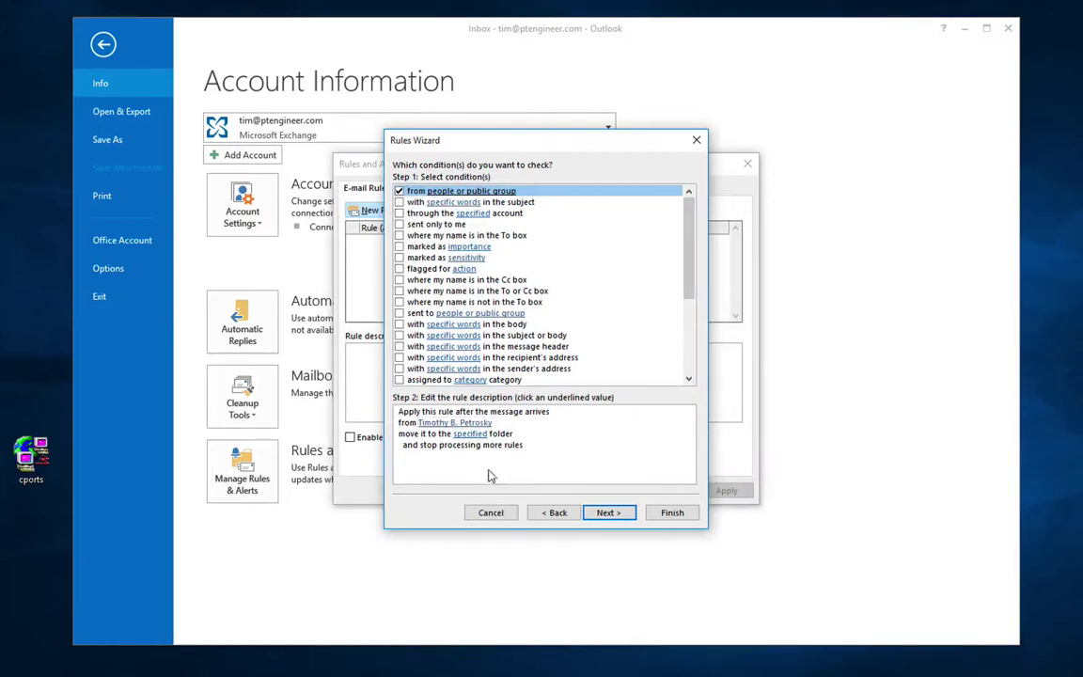
Step: Set the destination to Inbox > holyfamliy and clear 'stop processing more rules'
left_click(609, 512)
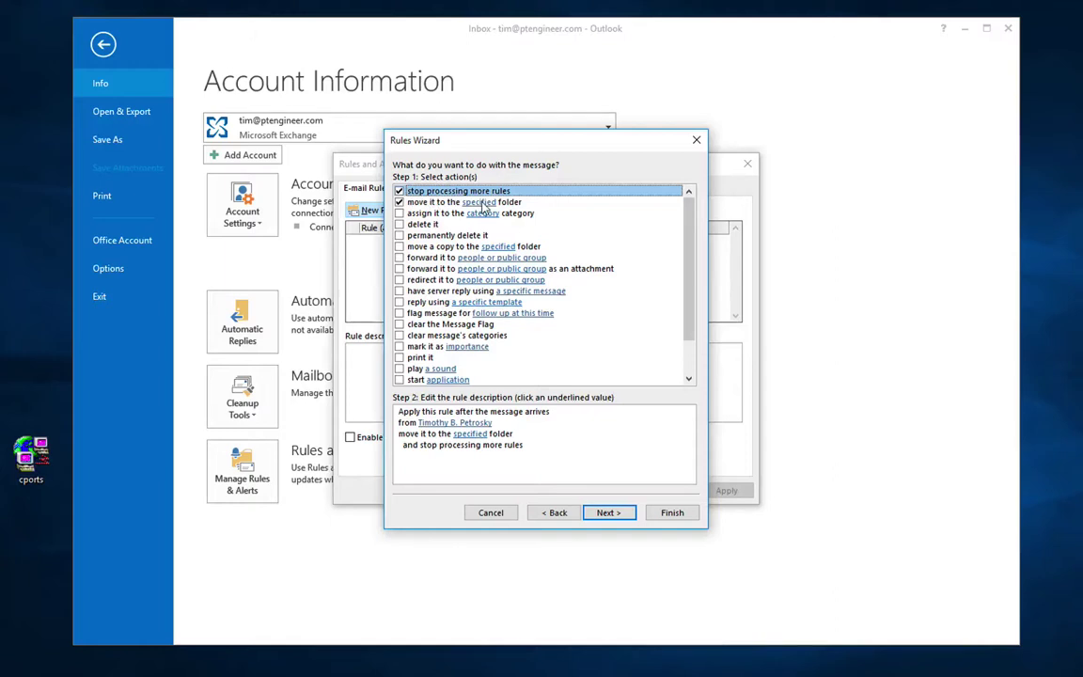
left_click(470, 433)
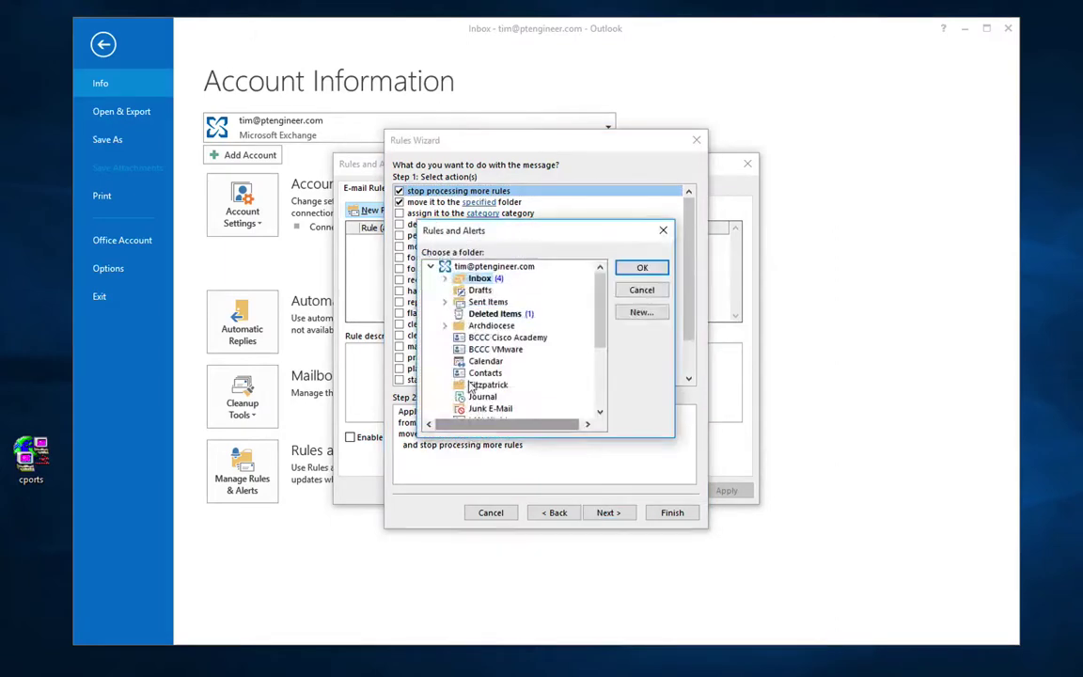
left_click(444, 325)
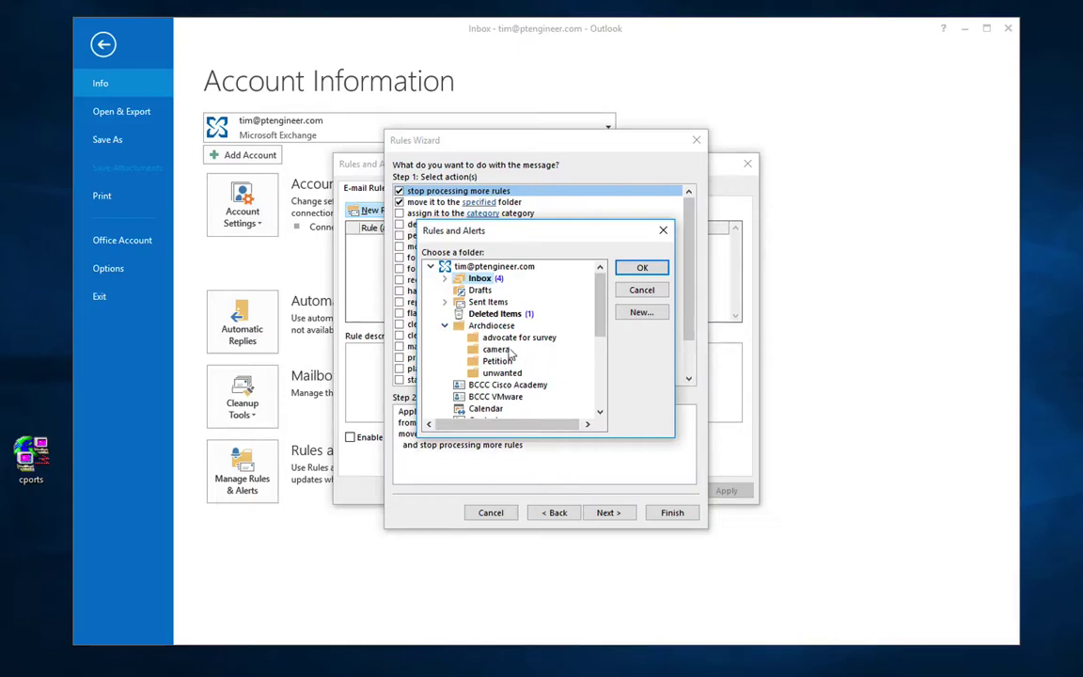
left_click(445, 327)
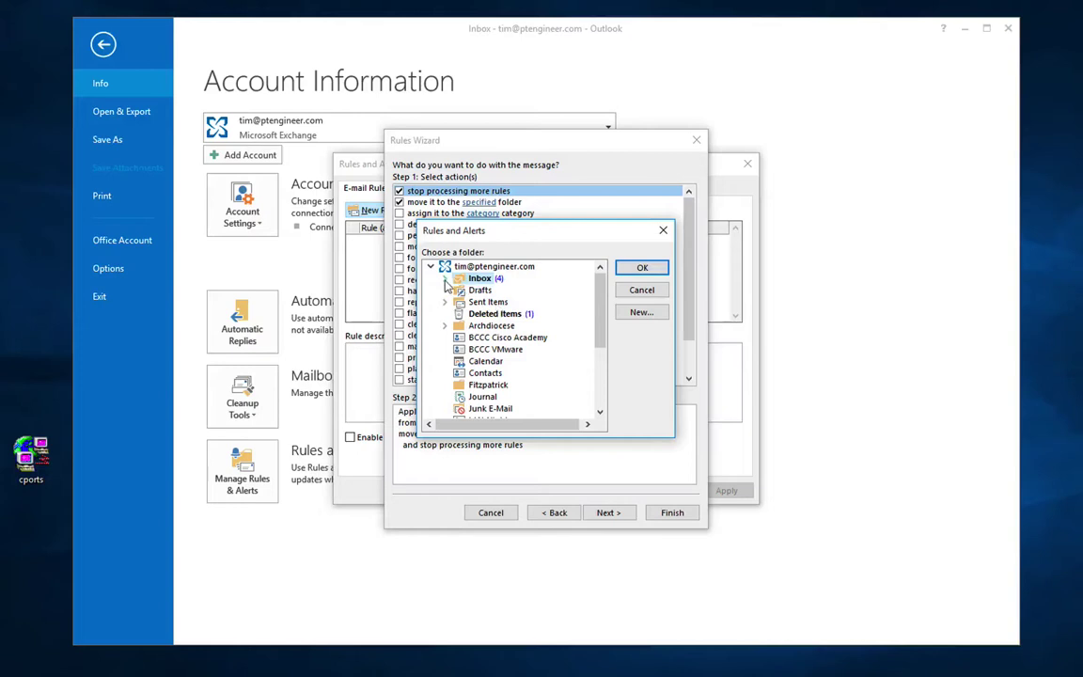
left_click(445, 281)
left_click(501, 289)
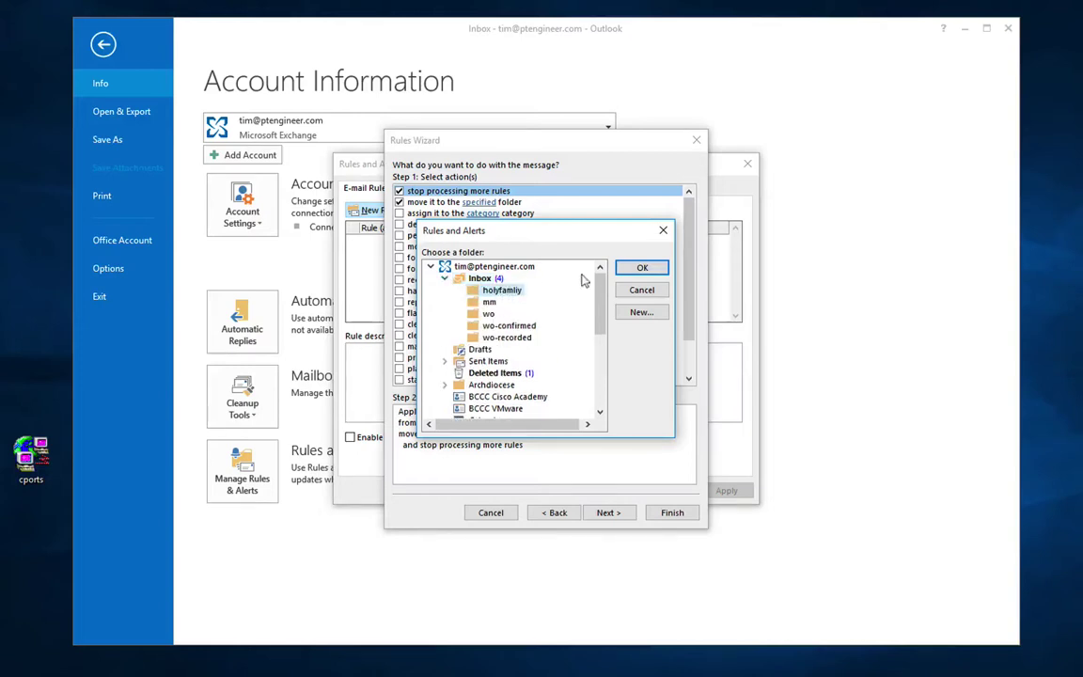
left_click(643, 270)
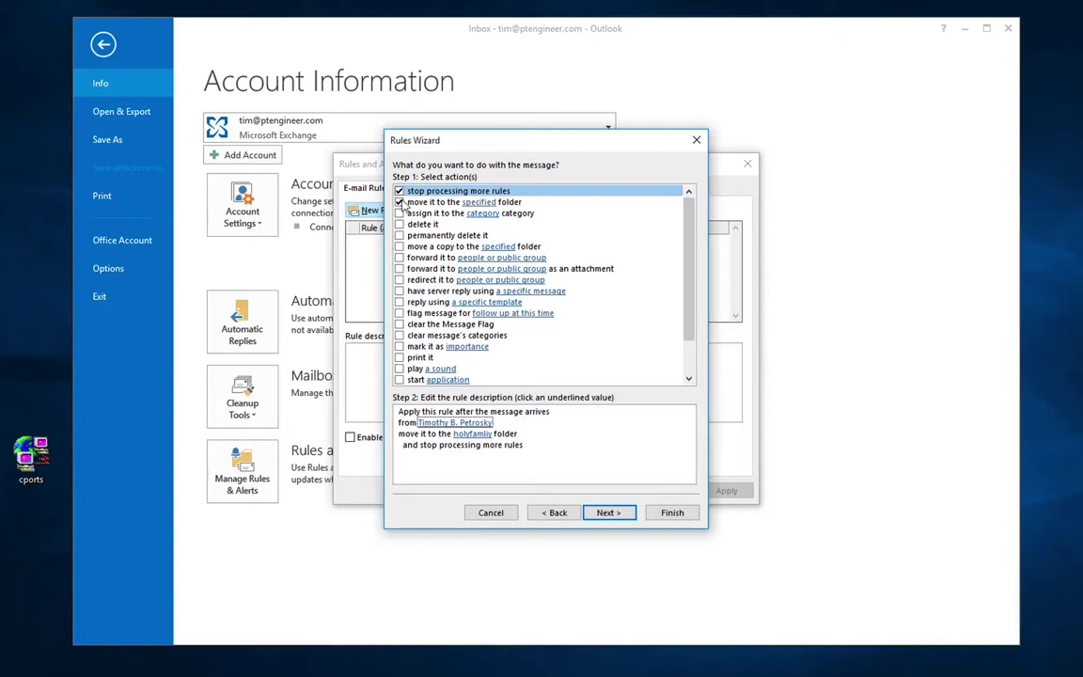
left_click(399, 191)
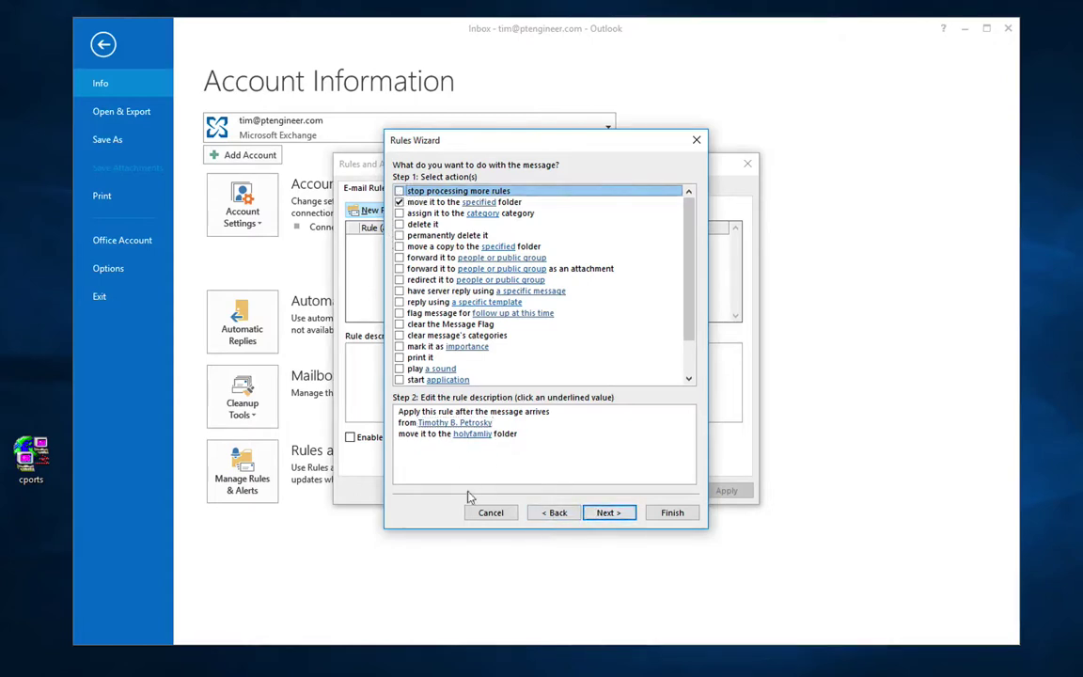
Step: Add an exception for subjects containing 'beetlejuice' and reach the Finish rule setup page
left_click(623, 520)
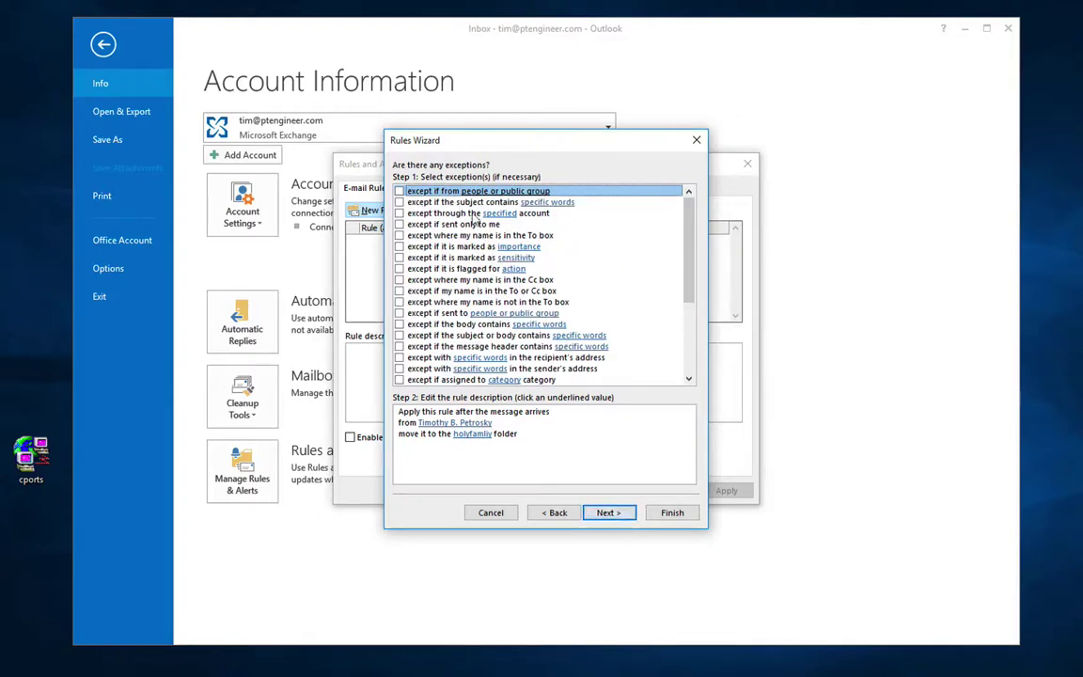
left_click(399, 202)
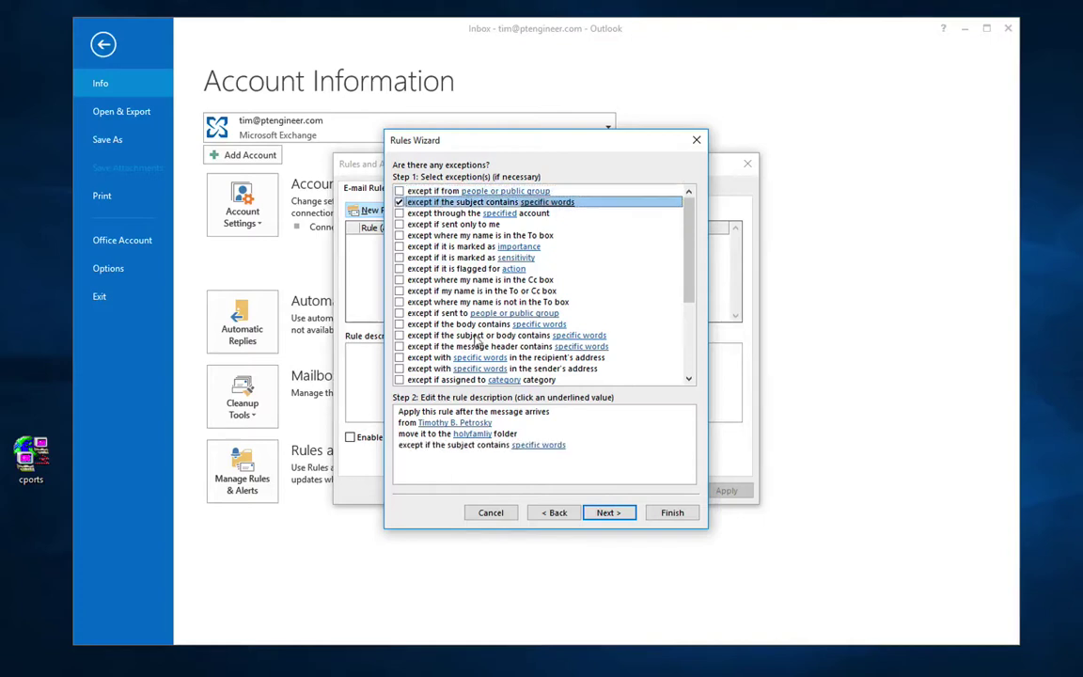
left_click(543, 445)
type("bee")
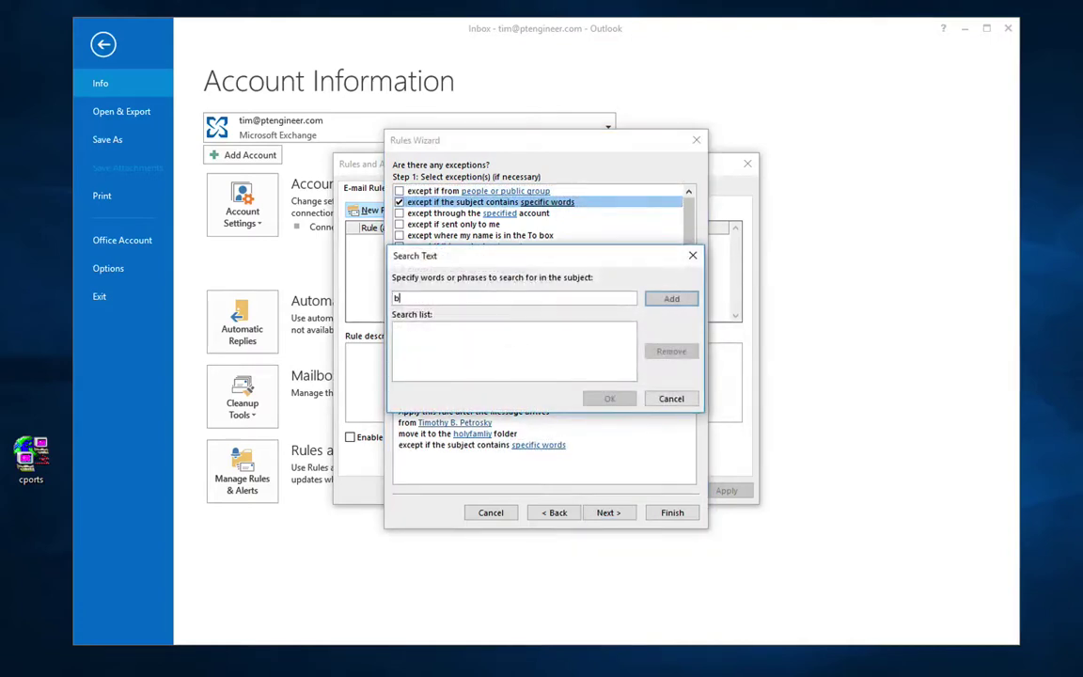
type("ju")
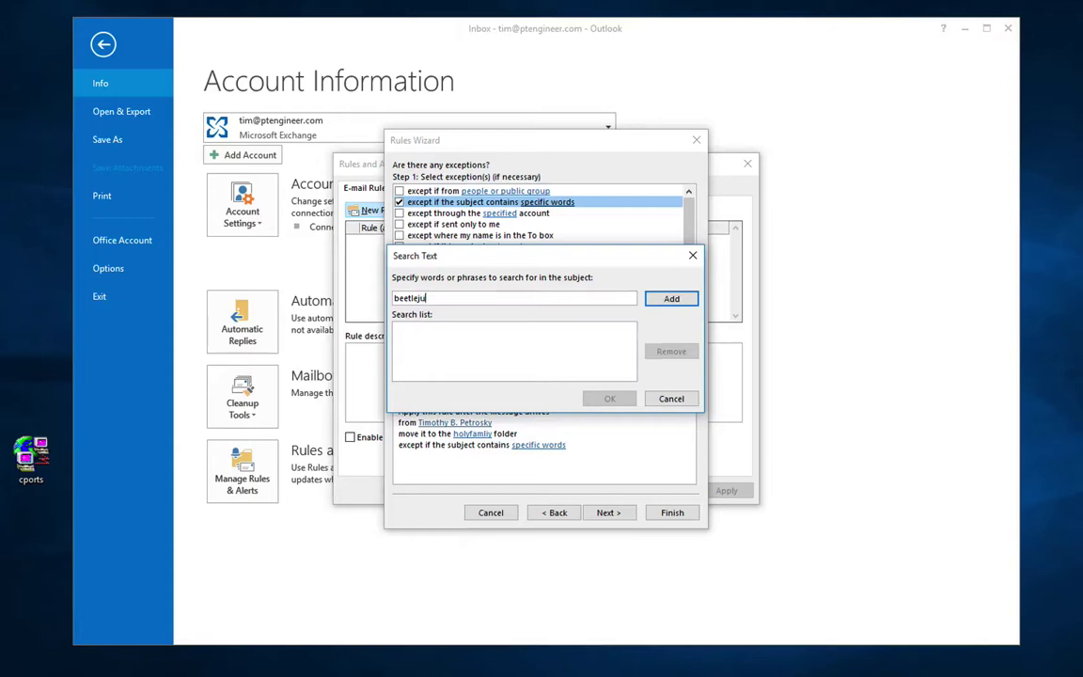
type("ice")
key("Return")
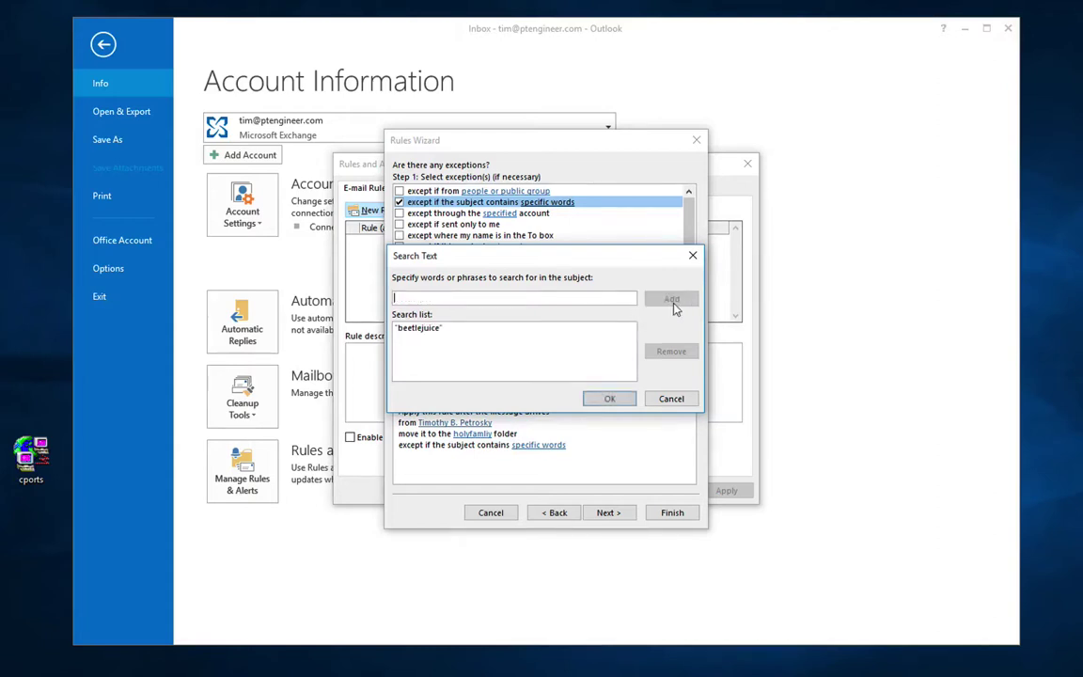
left_click(622, 400)
left_click(608, 513)
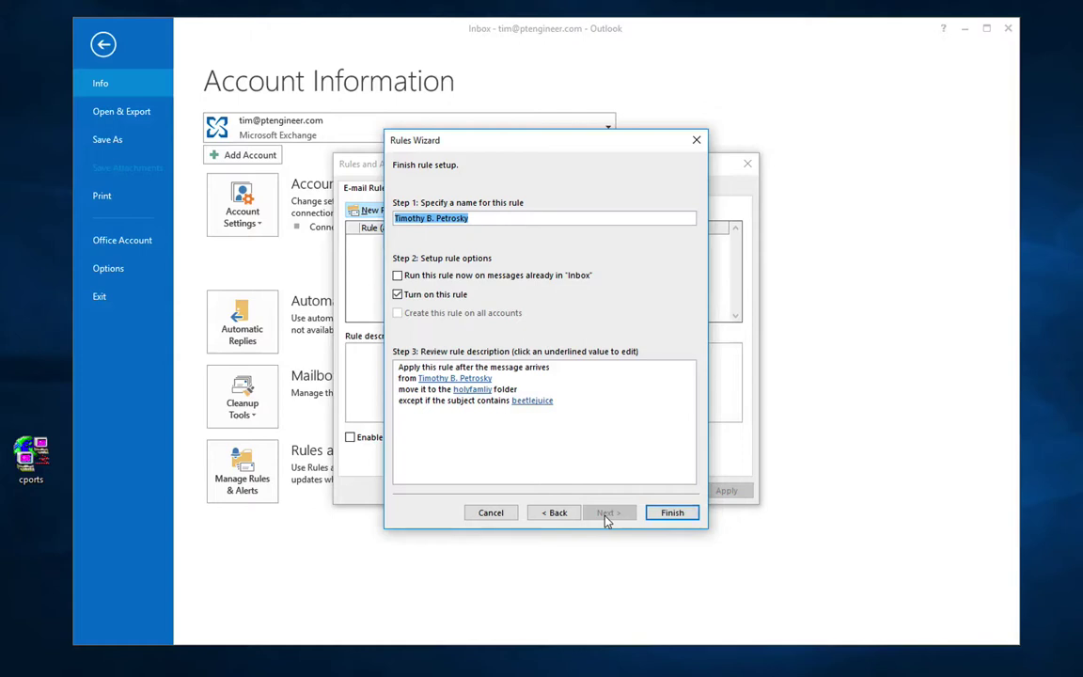
Step: Name the rule SampleRule, leave it turned off, finish it, and close Rules and Alerts
type("SampleRule")
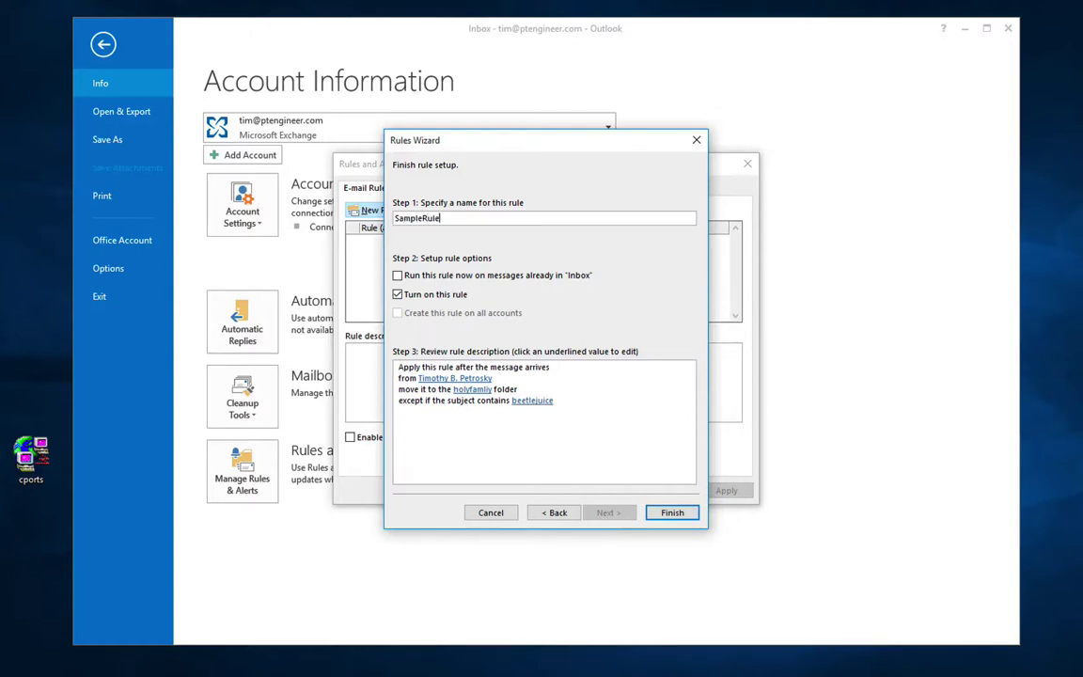
left_click(488, 395)
left_click(397, 296)
left_click(671, 513)
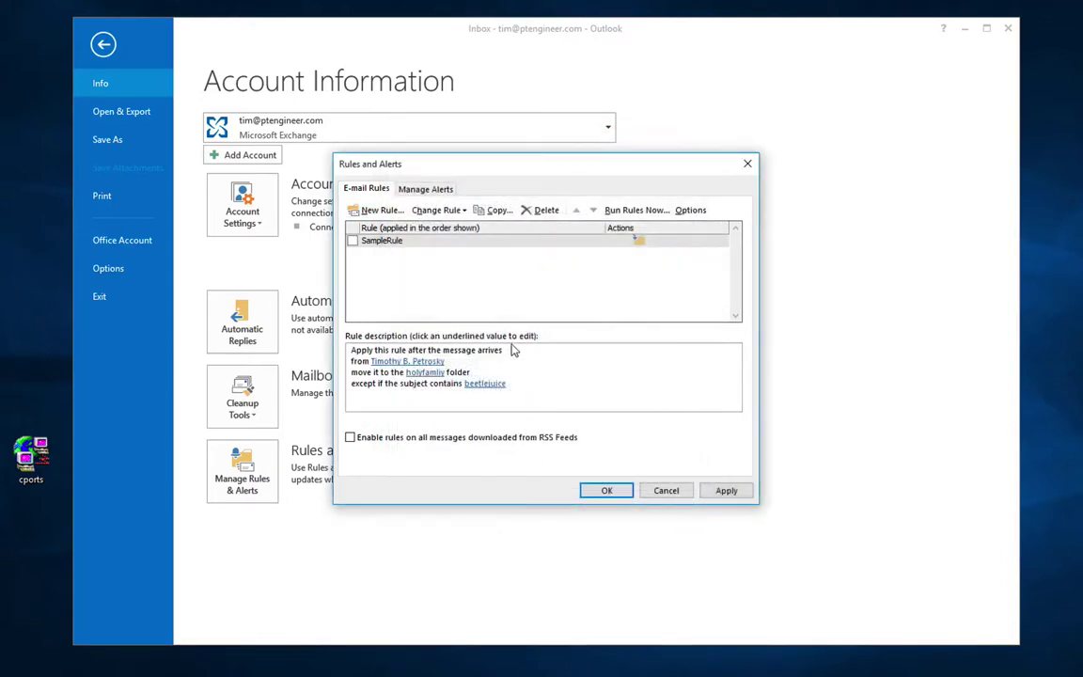
left_click(407, 362)
left_click(607, 487)
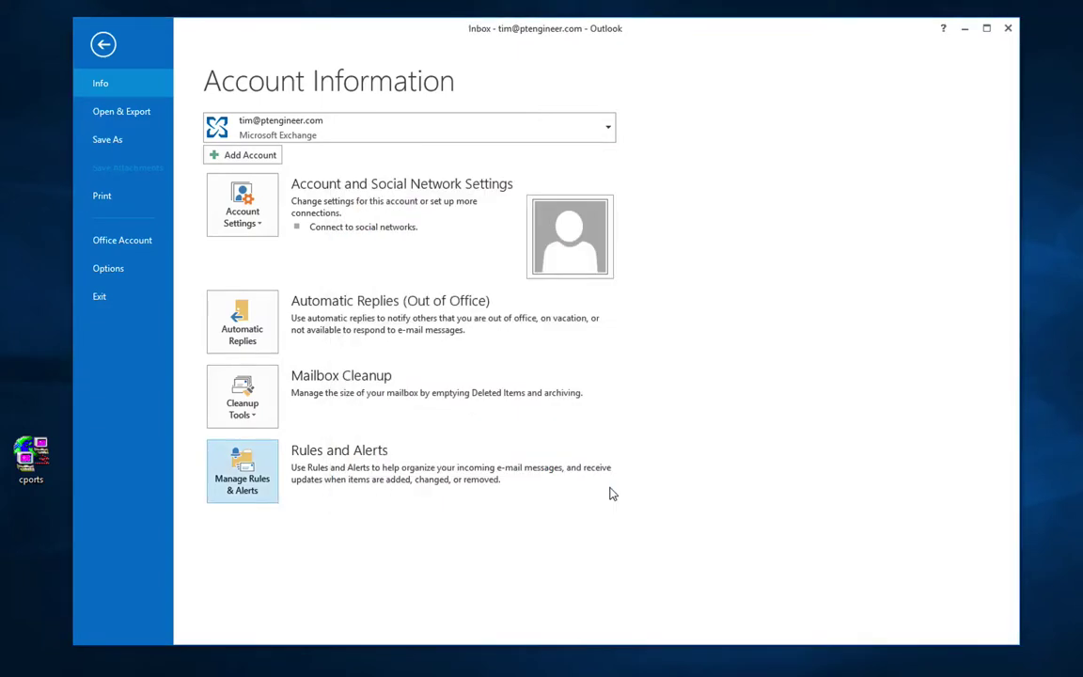
Step: Leave the backstage view and open the Calendar in its month layout
left_click(100, 44)
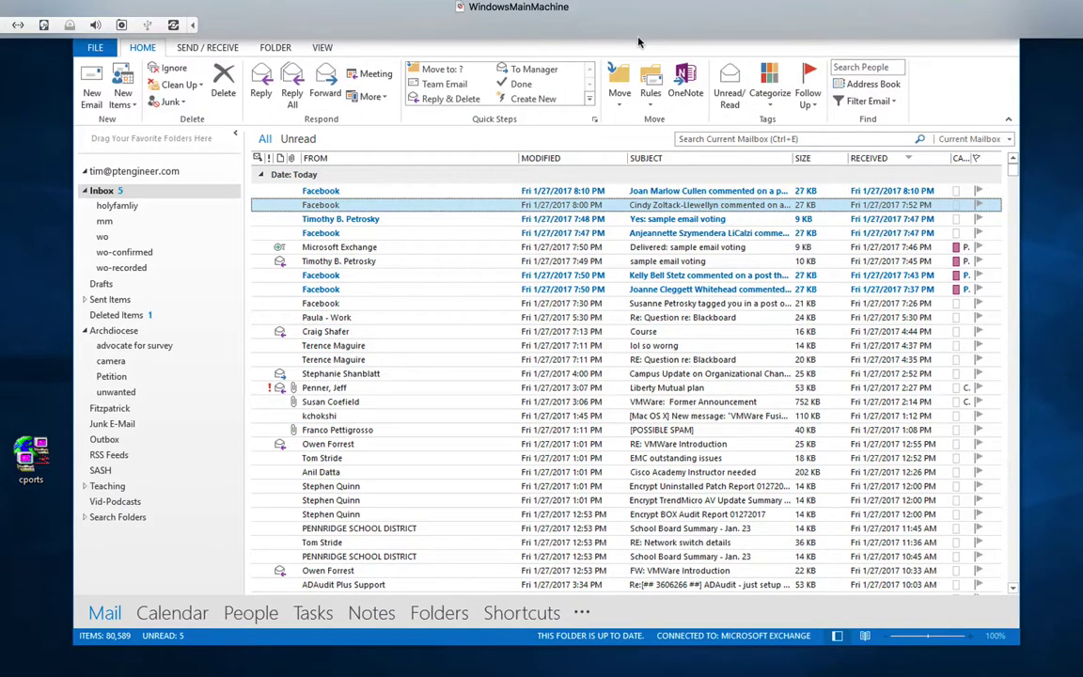
left_click(196, 619)
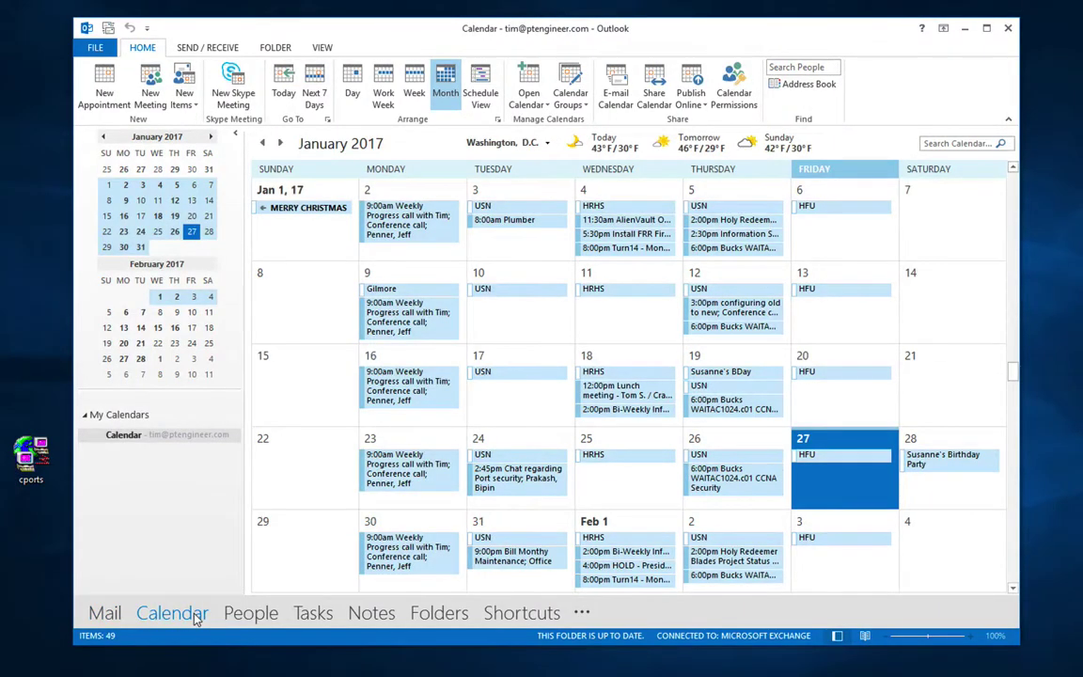
mouse_move(410, 324)
mouse_move(395, 380)
left_click(211, 137)
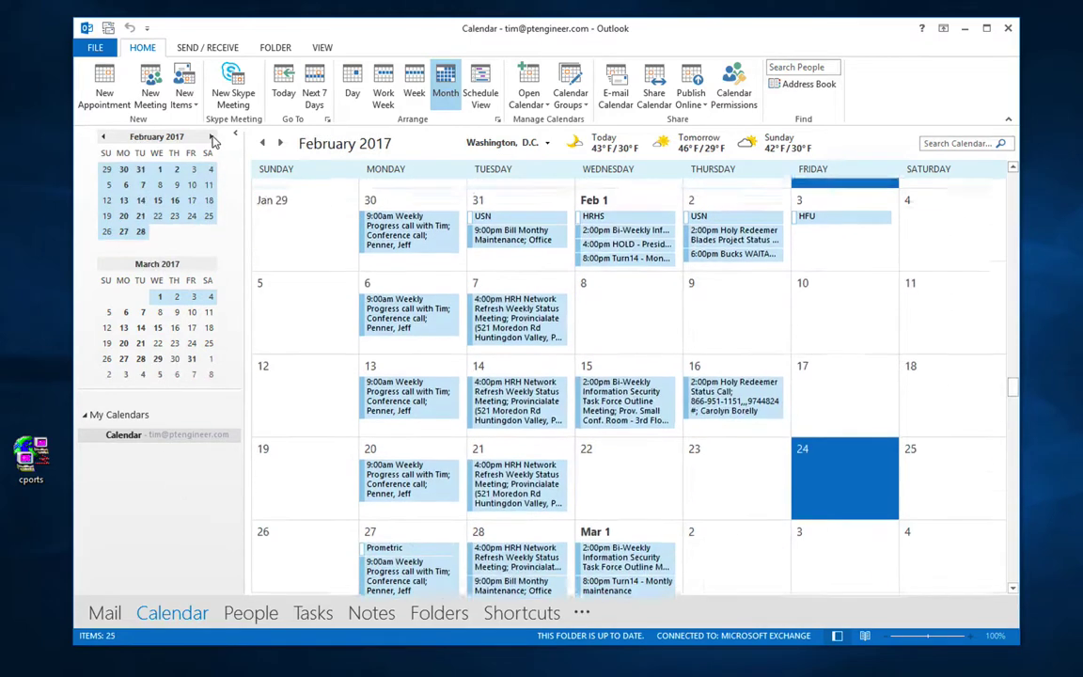
left_click(104, 138)
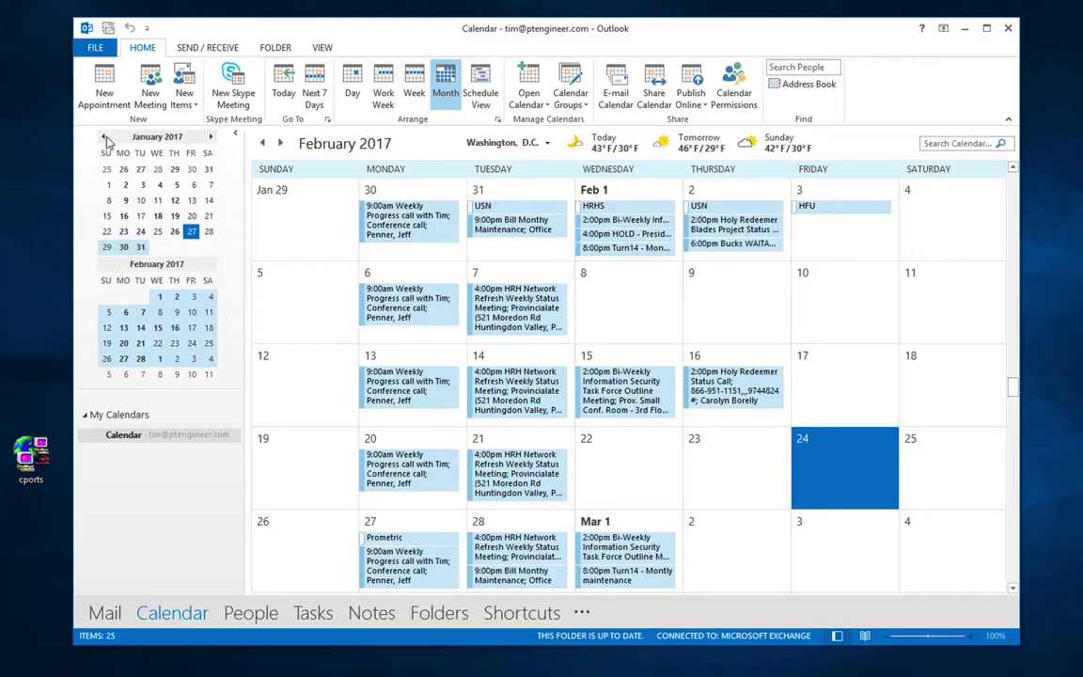
left_click(126, 184)
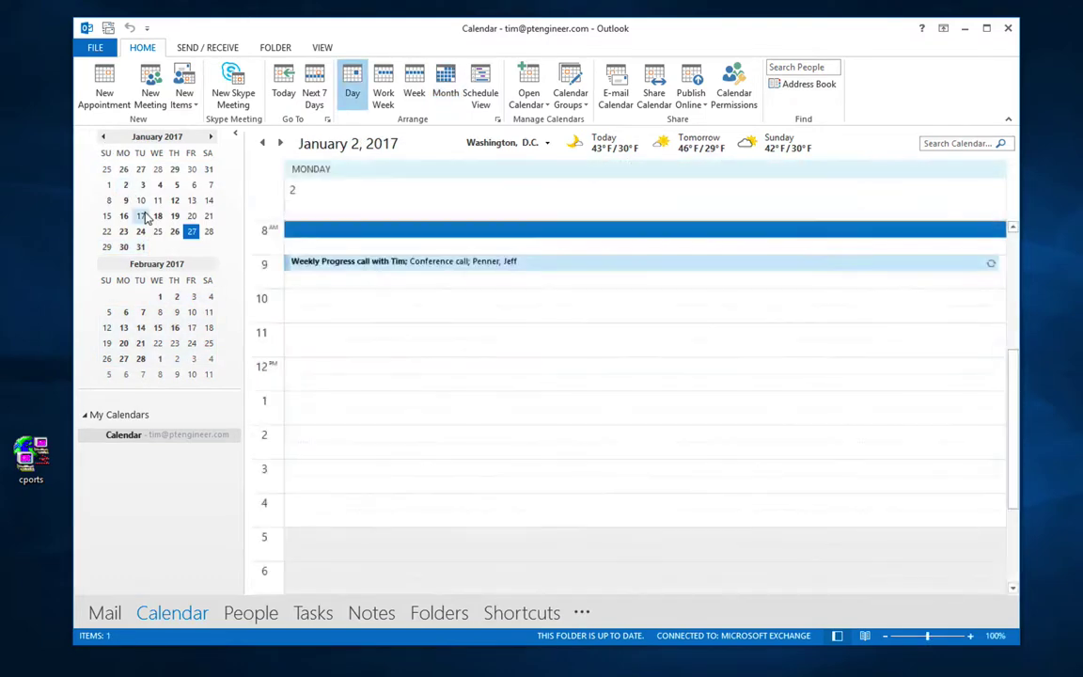
left_click(142, 216)
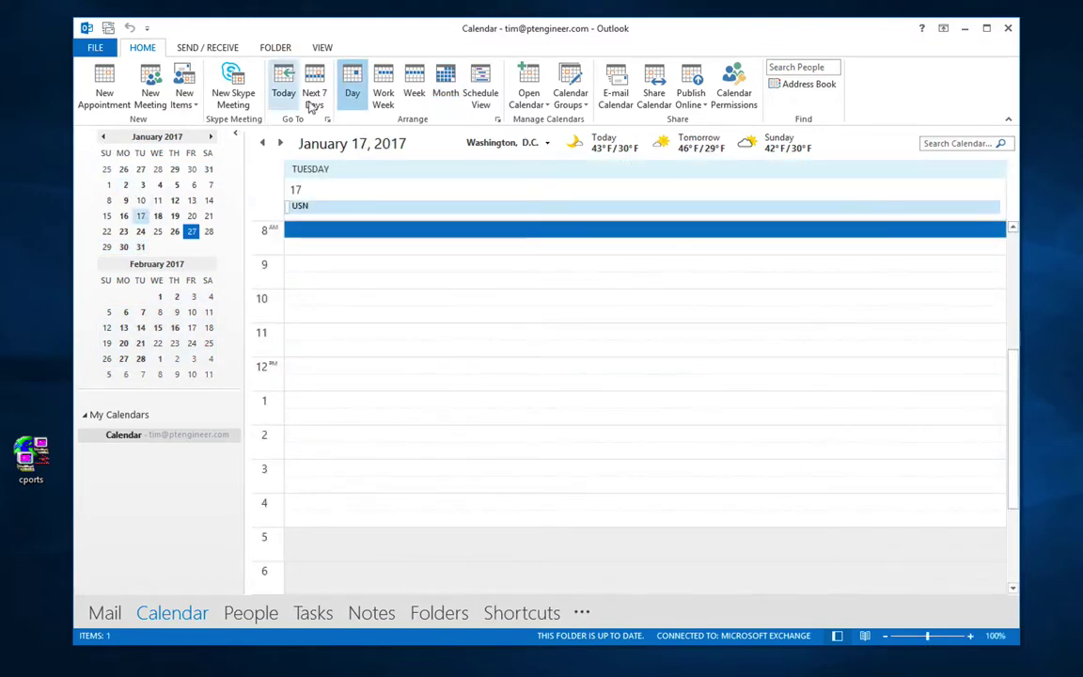
left_click(383, 99)
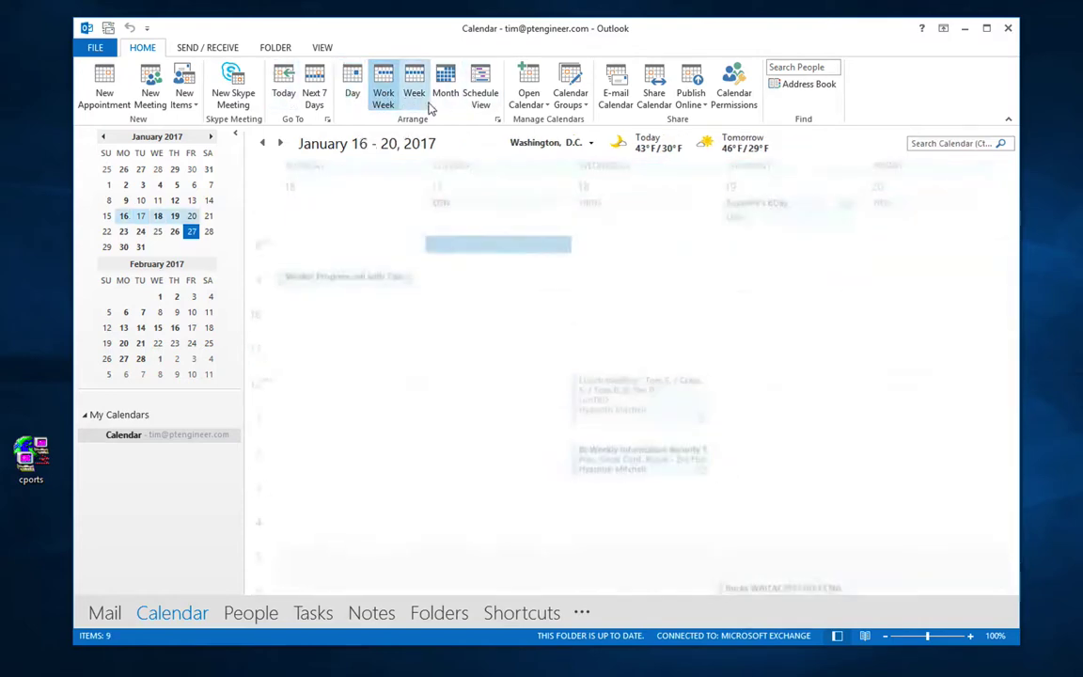
left_click(416, 98)
left_click(447, 99)
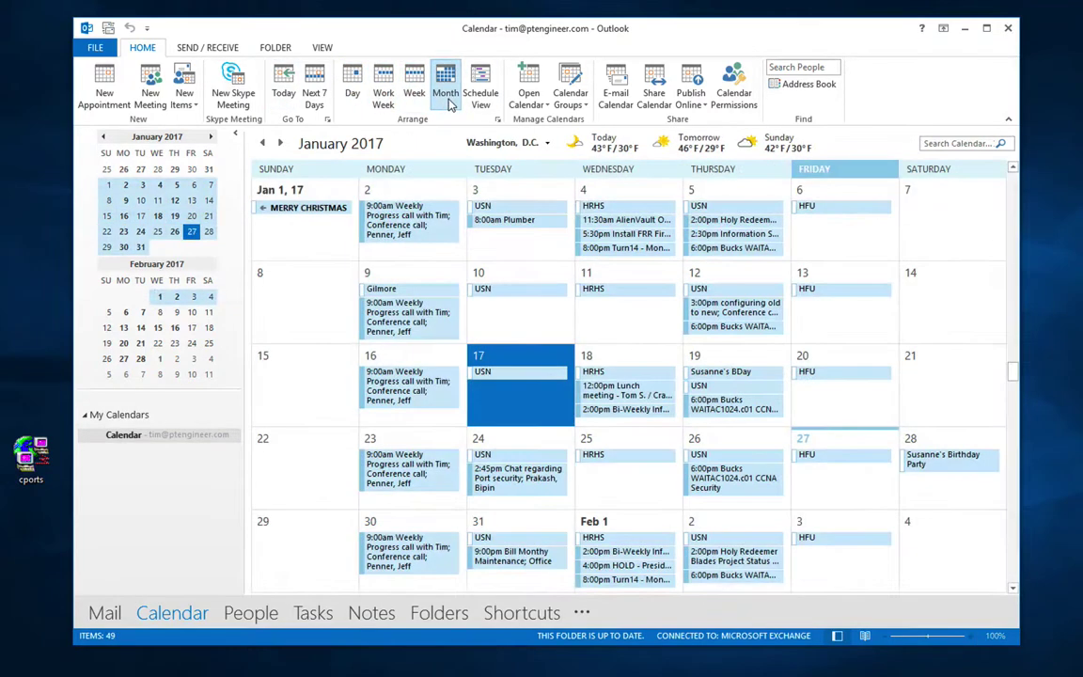
left_click(286, 92)
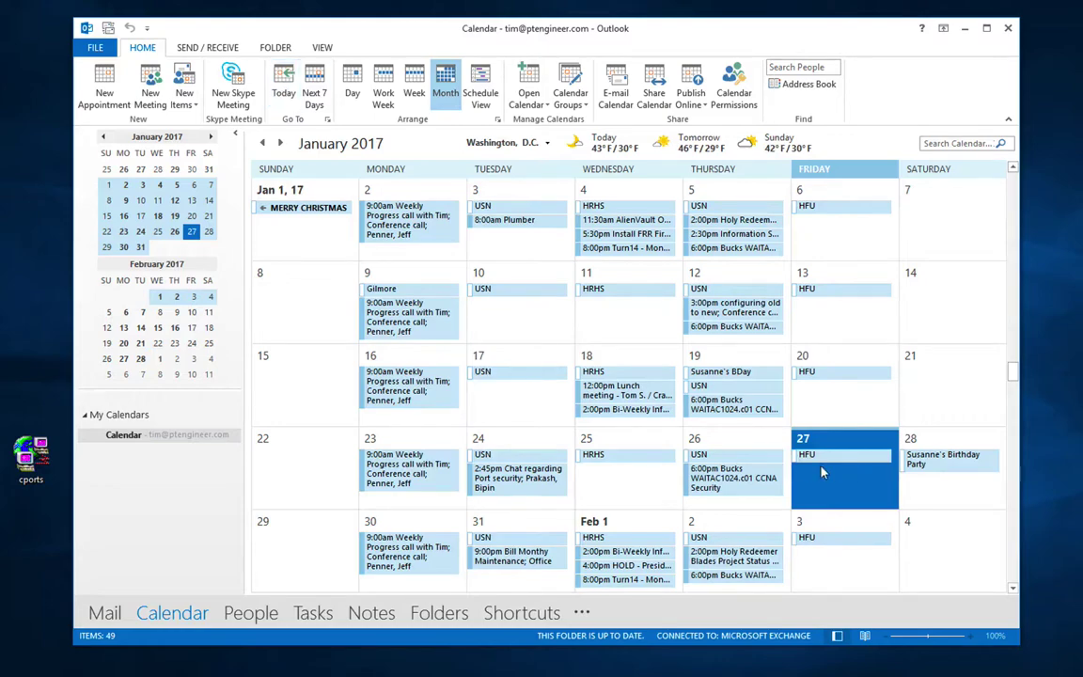
double_click(278, 142)
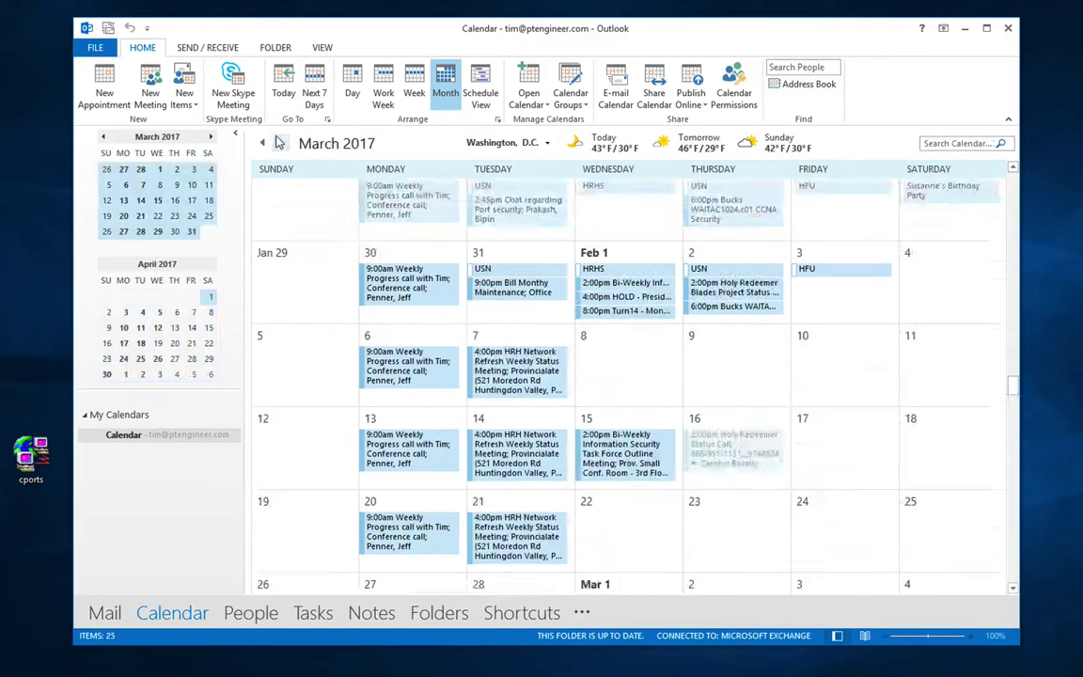
left_click(279, 143)
left_click(280, 143)
left_click(279, 143)
left_click(279, 143)
left_click(280, 143)
left_click(279, 143)
left_click(279, 143)
left_click(279, 143)
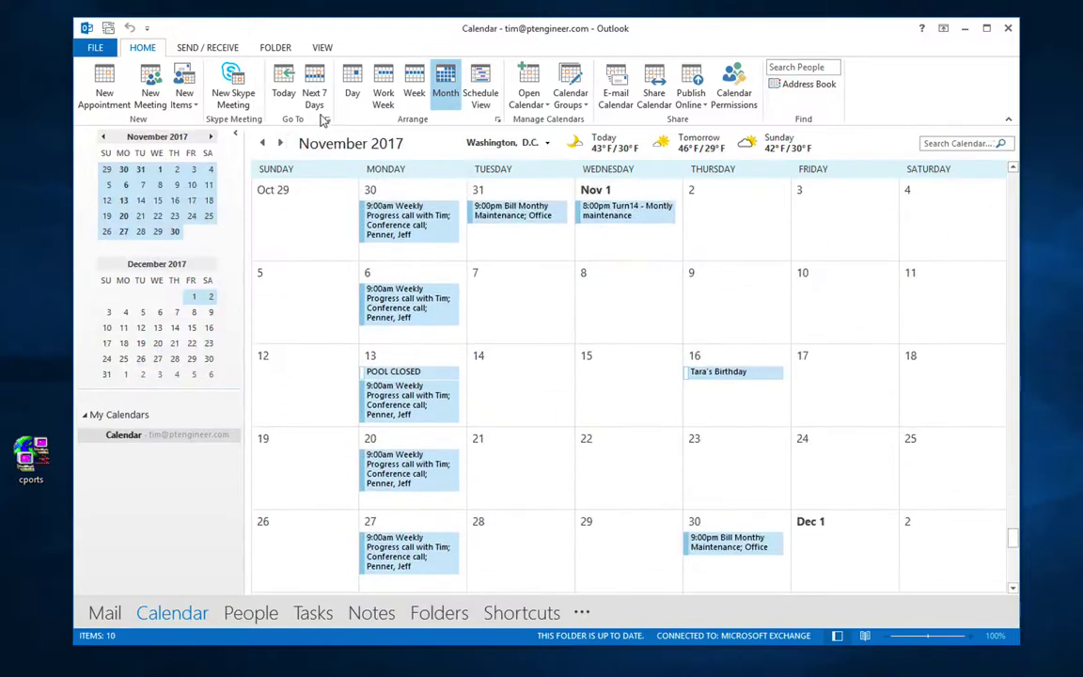
left_click(282, 85)
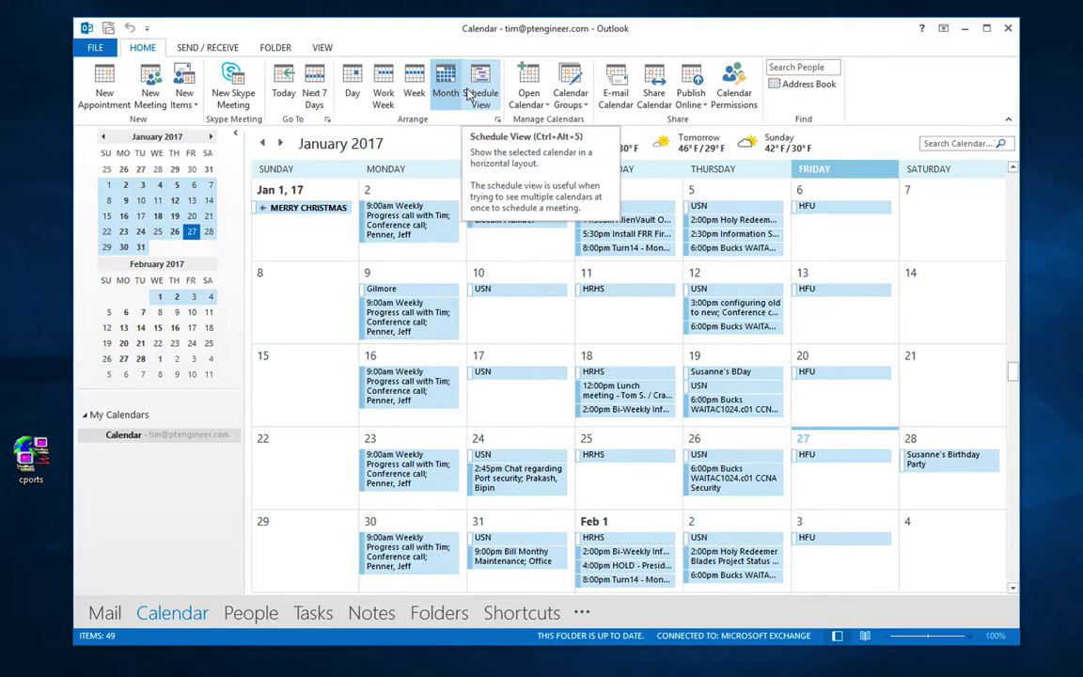
left_click(388, 207)
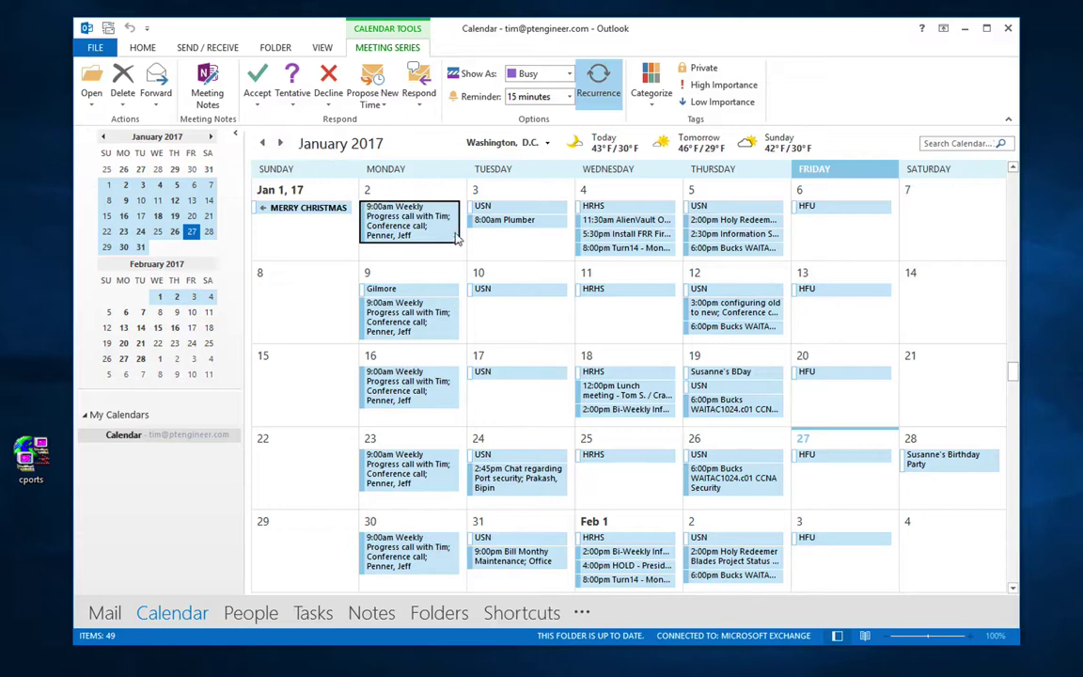
left_click(125, 233)
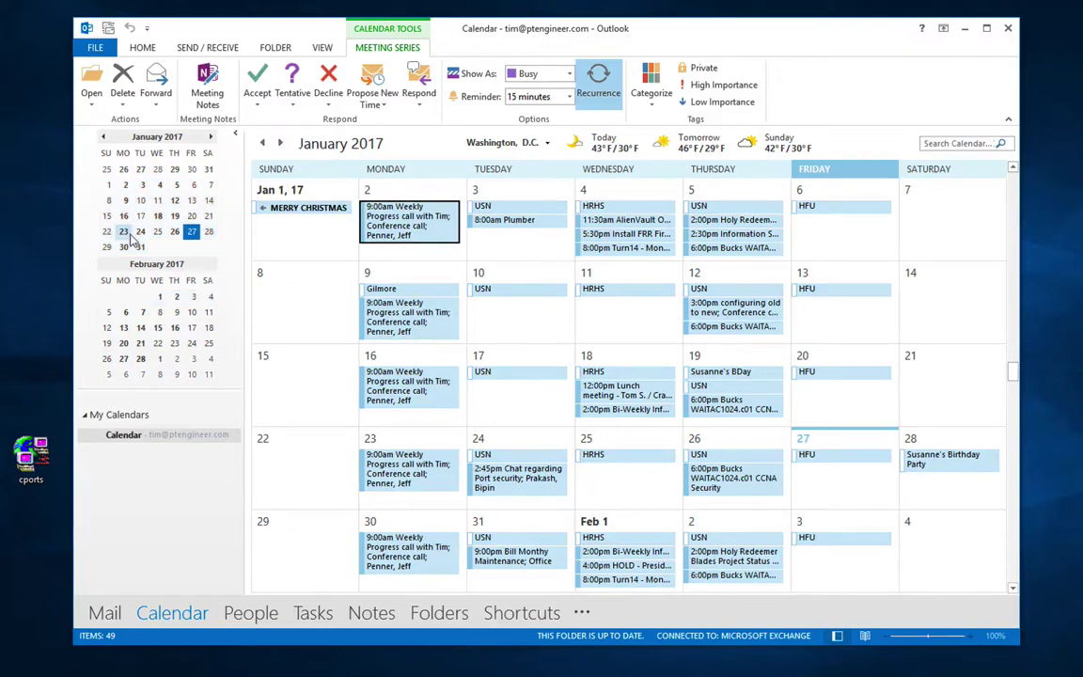
left_click(283, 85)
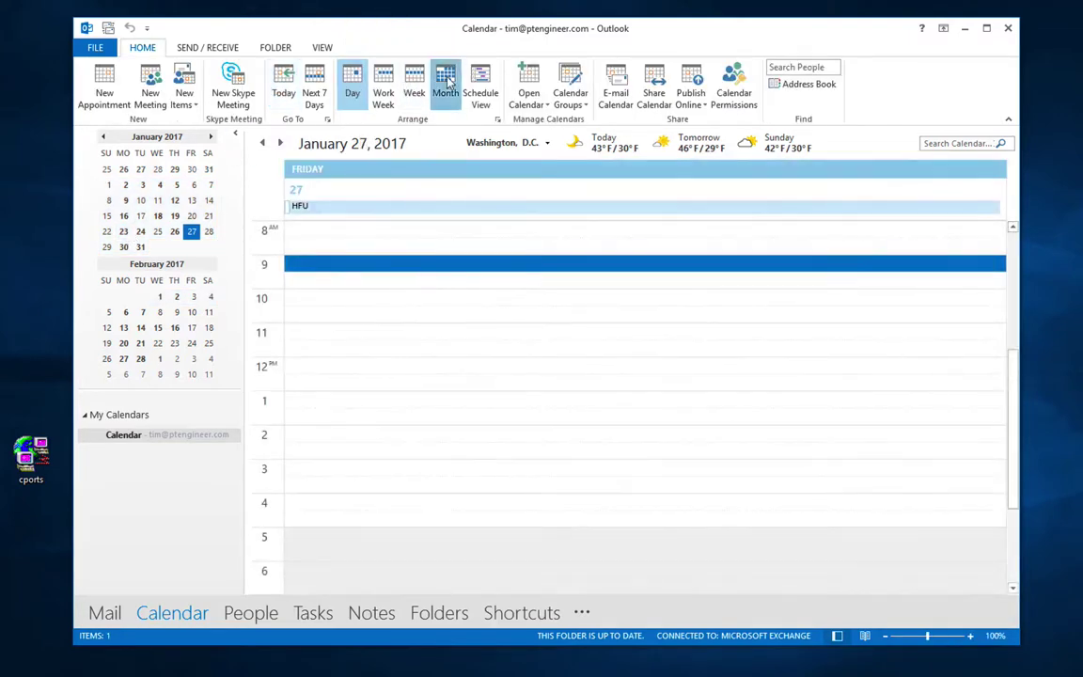
left_click(446, 85)
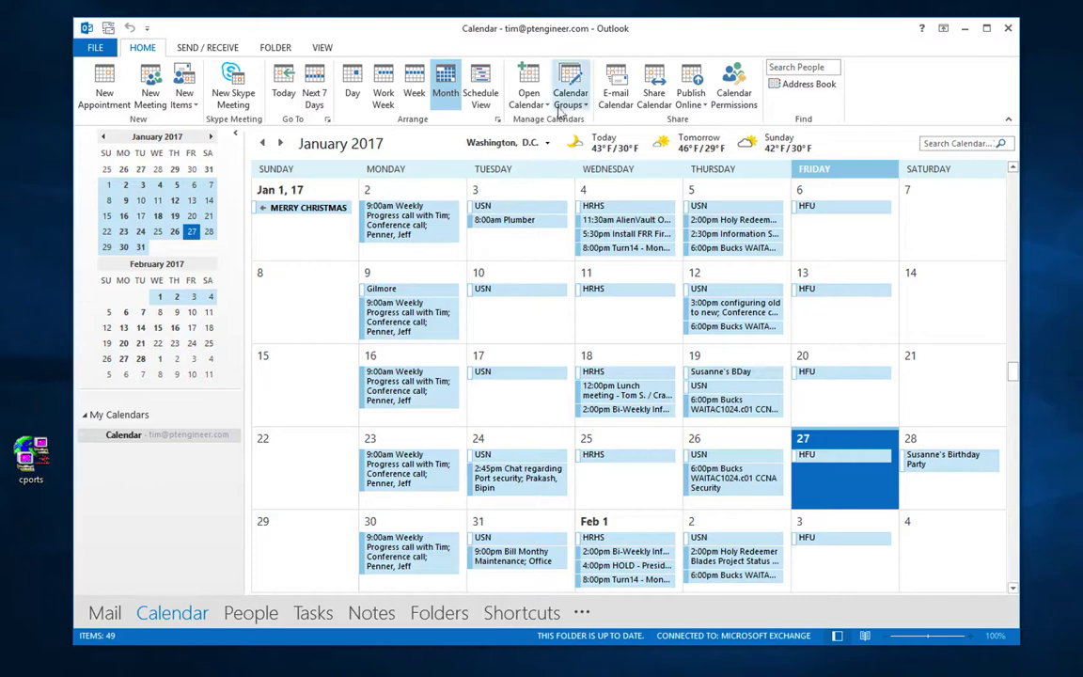
left_click(541, 106)
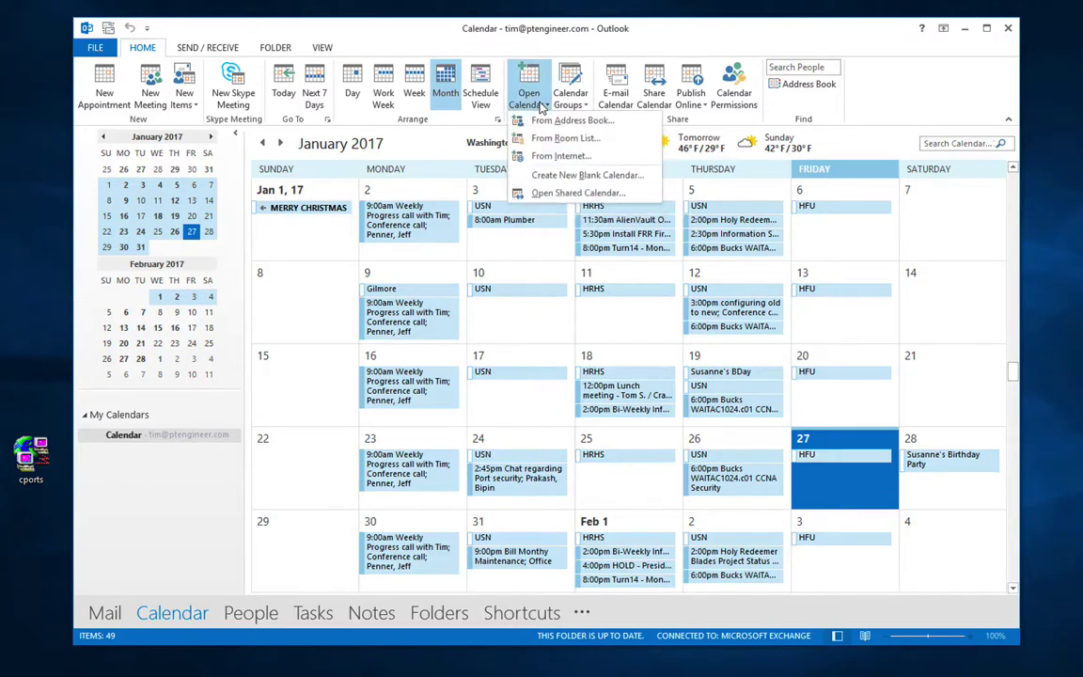
left_click(544, 193)
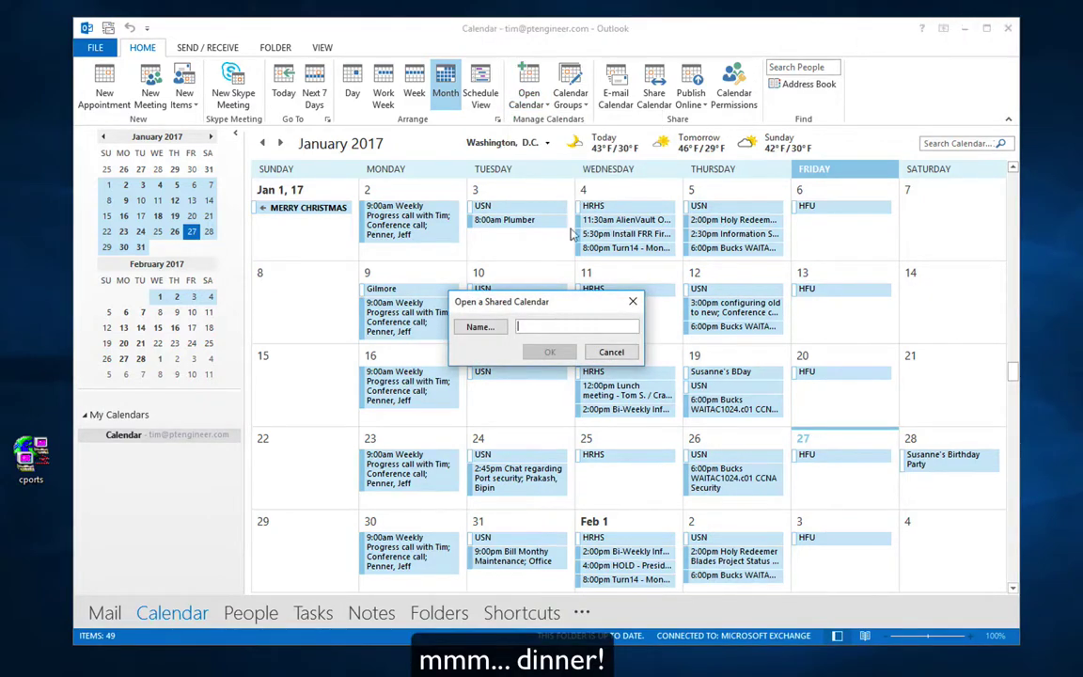
left_click(479, 326)
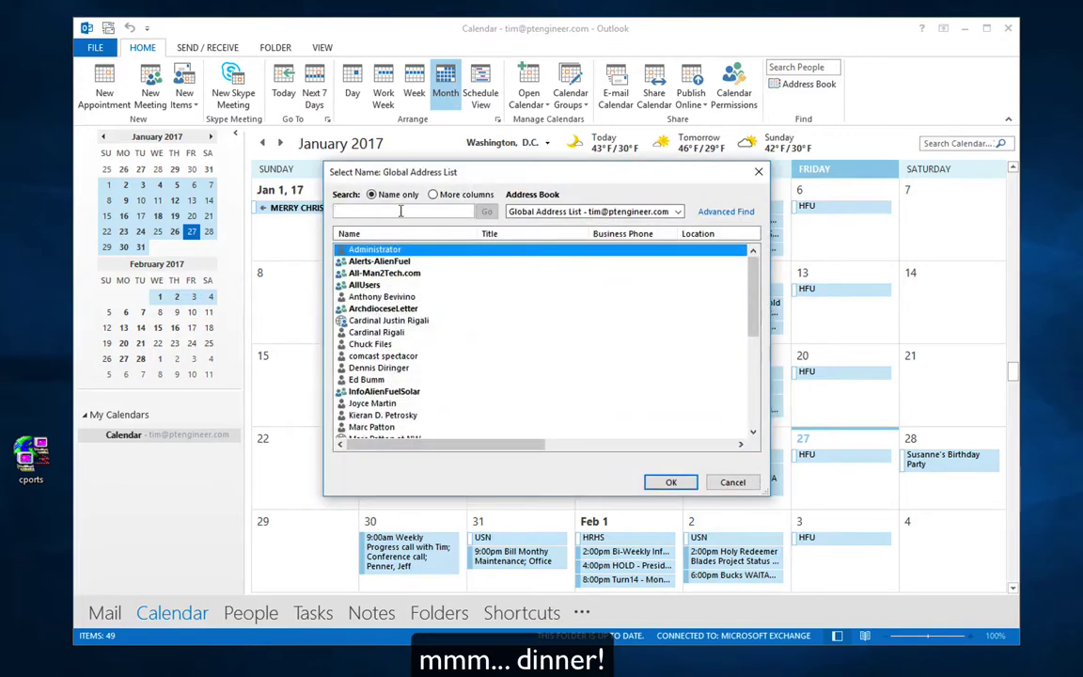
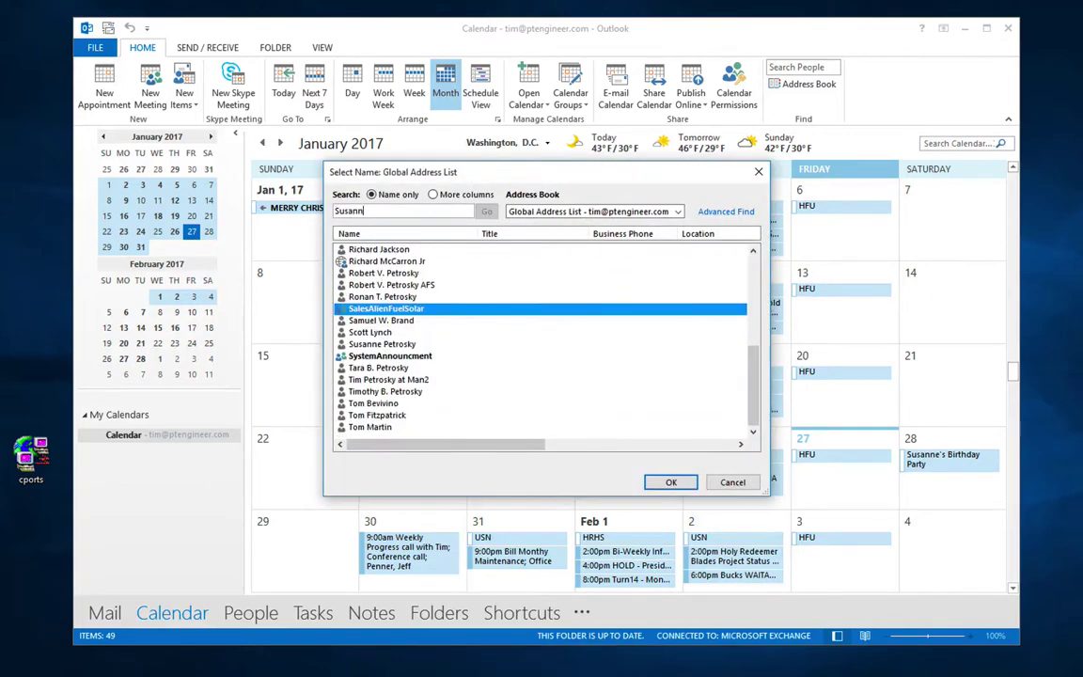
double_click(375, 346)
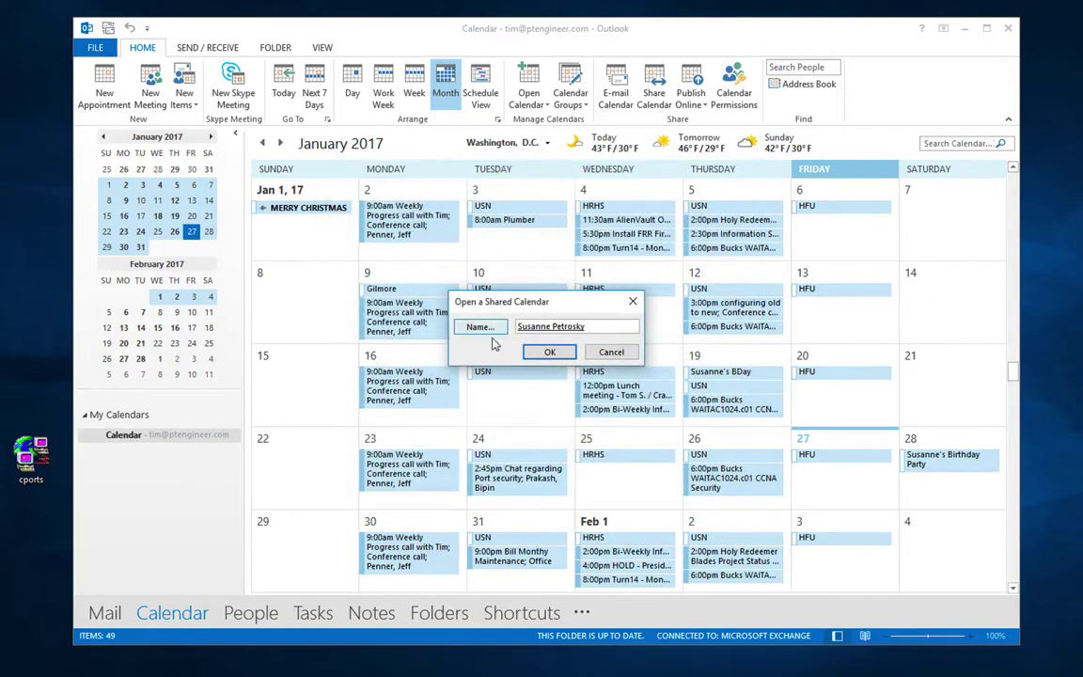
left_click(543, 353)
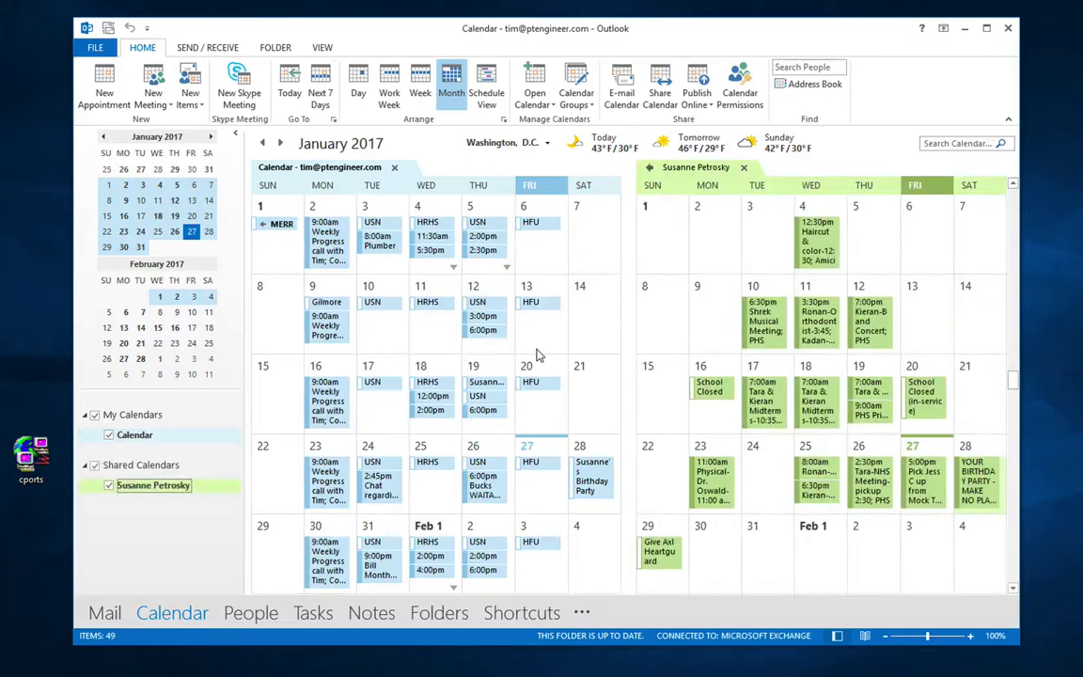
mouse_move(812, 333)
left_click(577, 103)
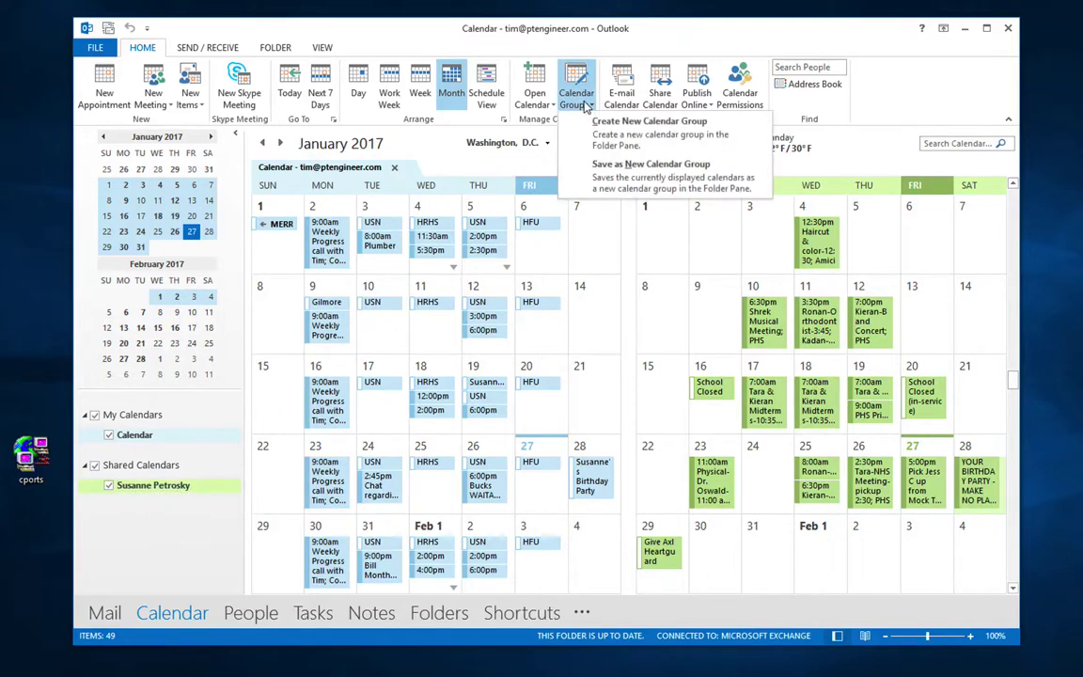
left_click(618, 168)
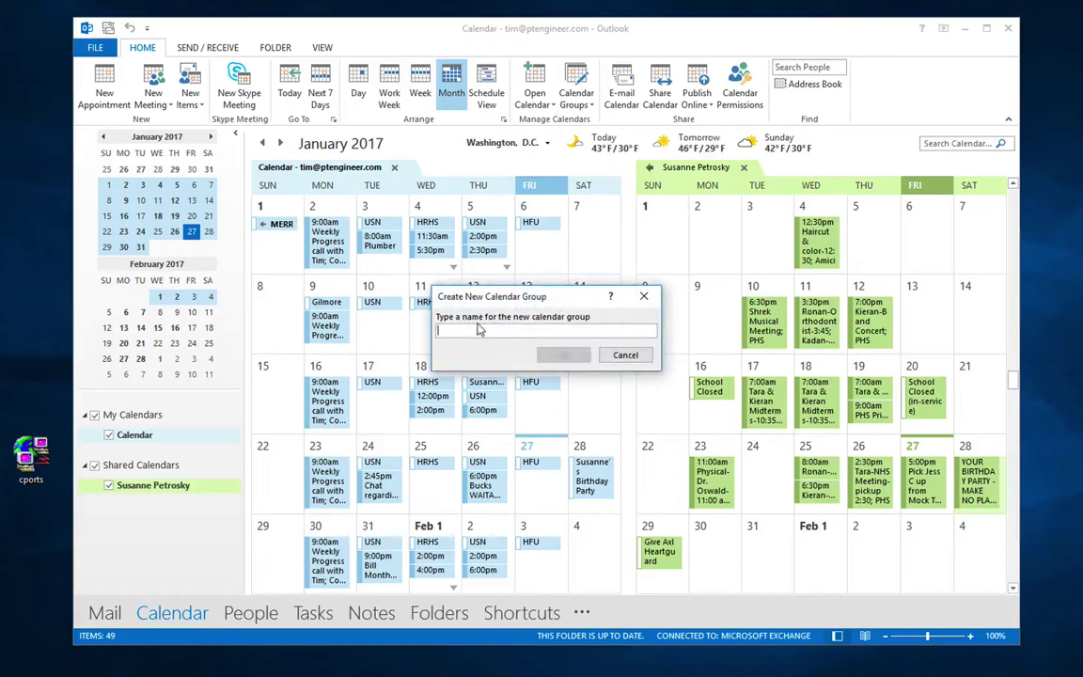
type("My ")
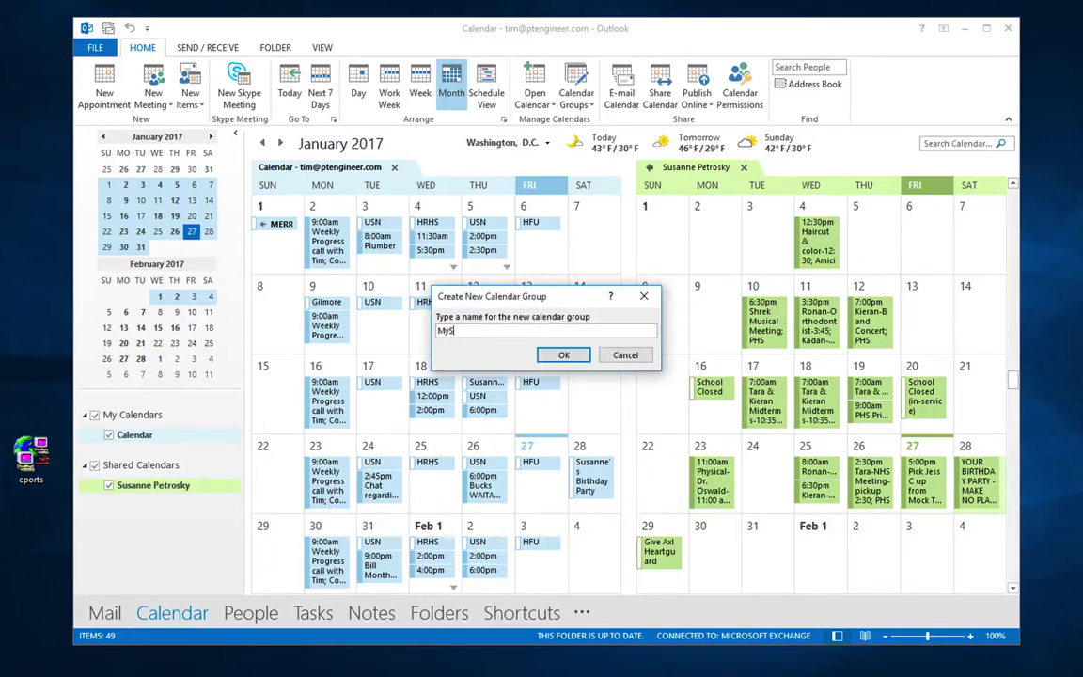
type("Group")
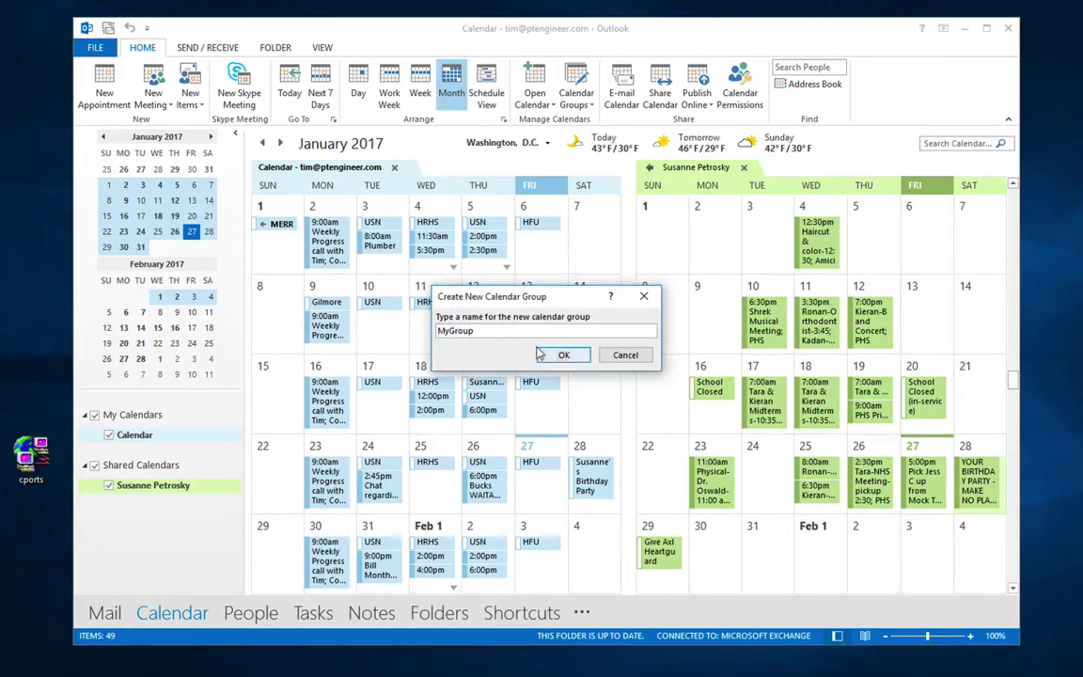
left_click(550, 355)
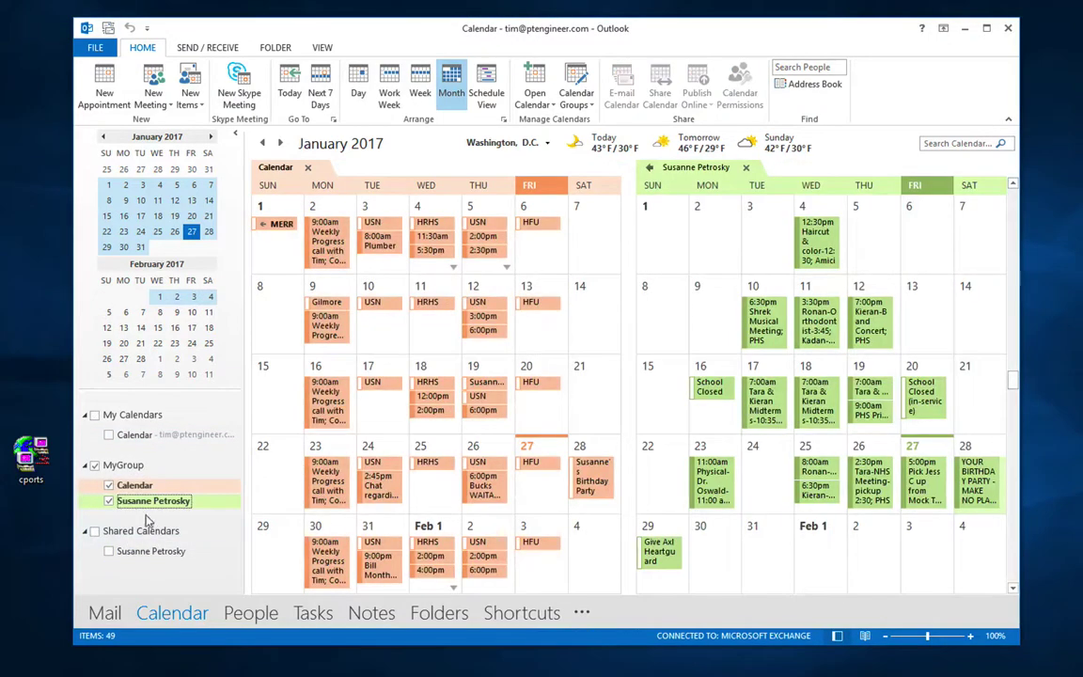
left_click(94, 416)
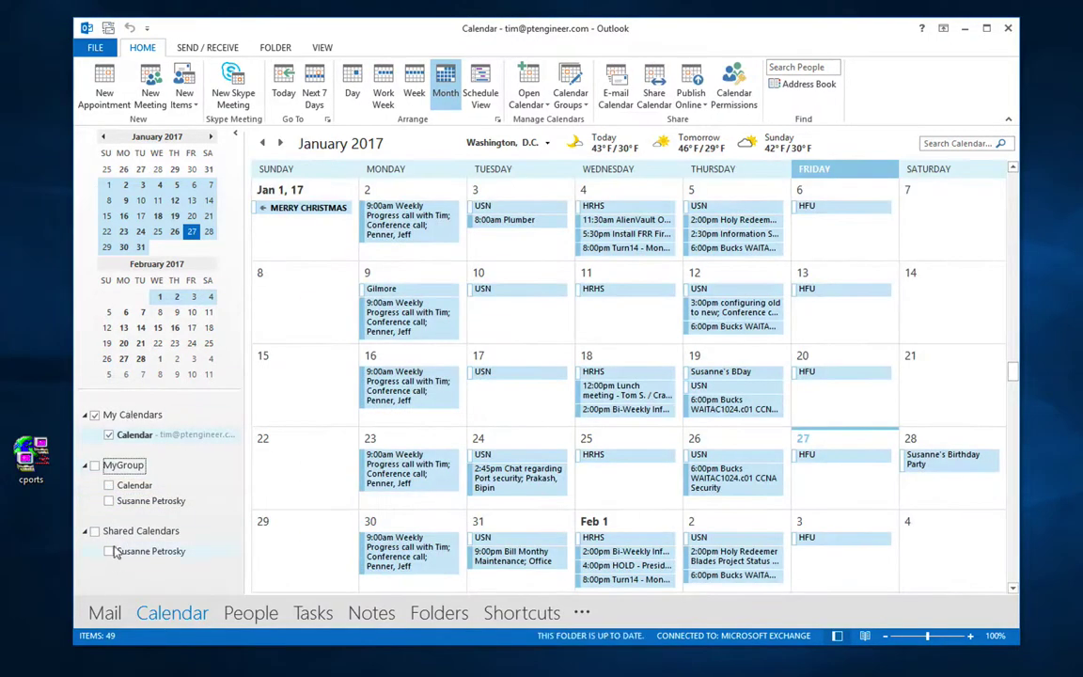
left_click(94, 466)
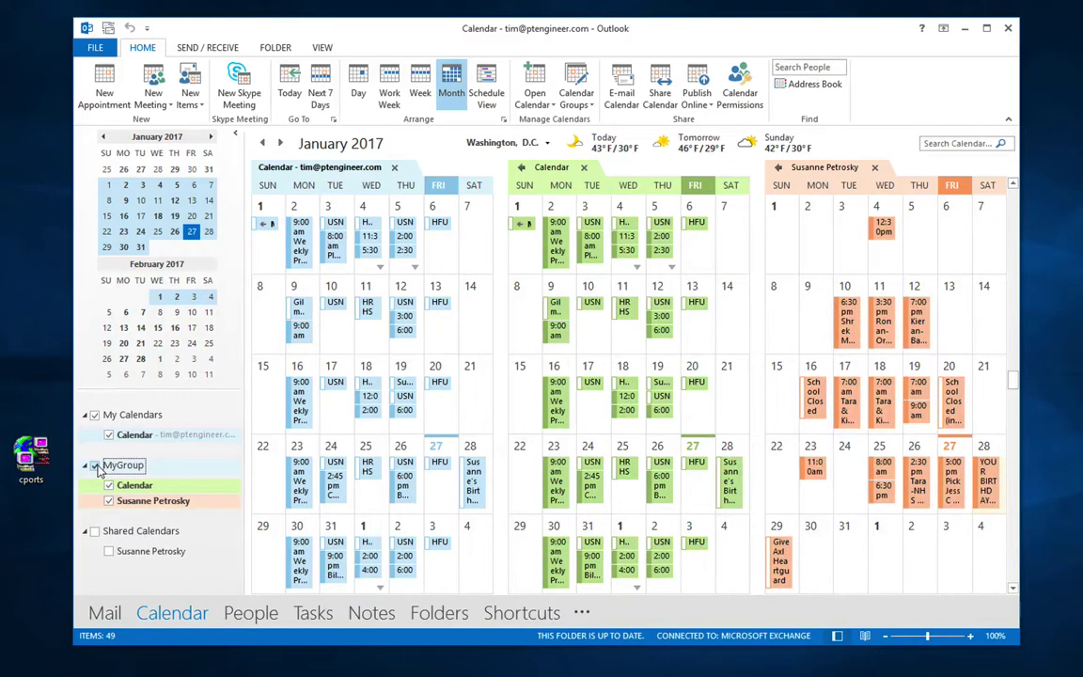
left_click(95, 466)
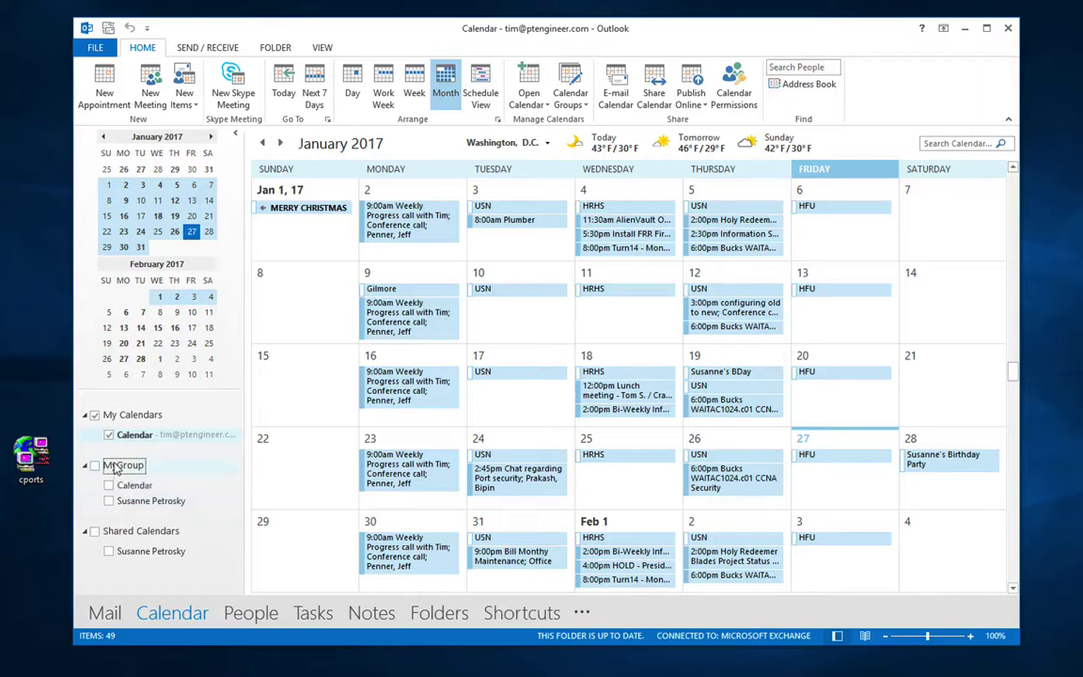
right_click(115, 465)
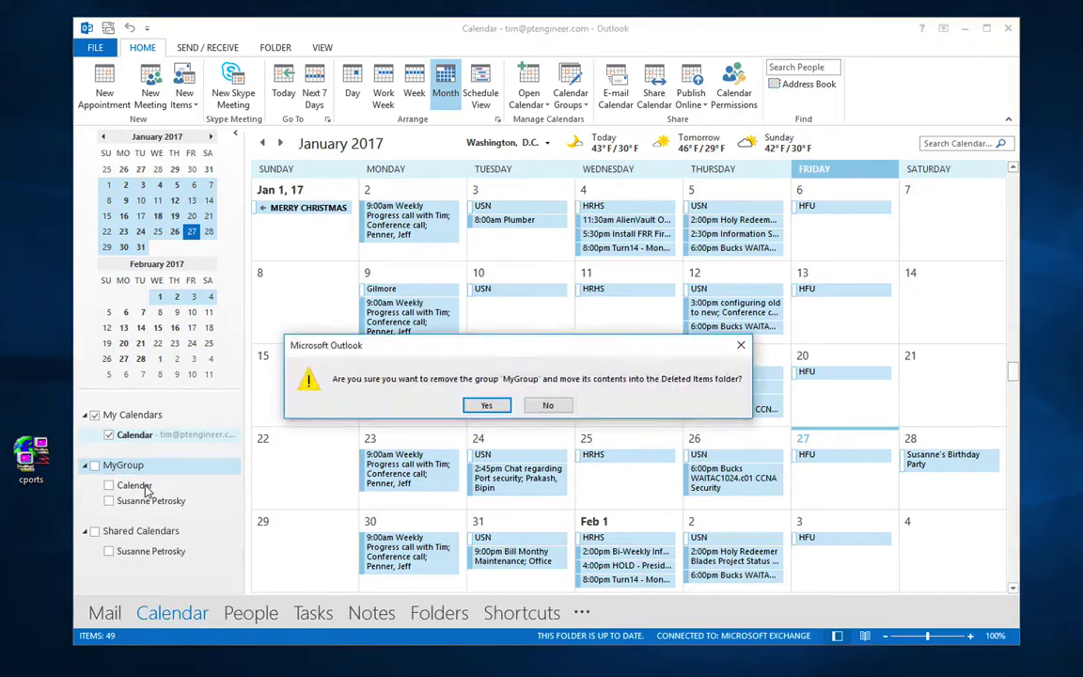
key("Return")
left_click(178, 489)
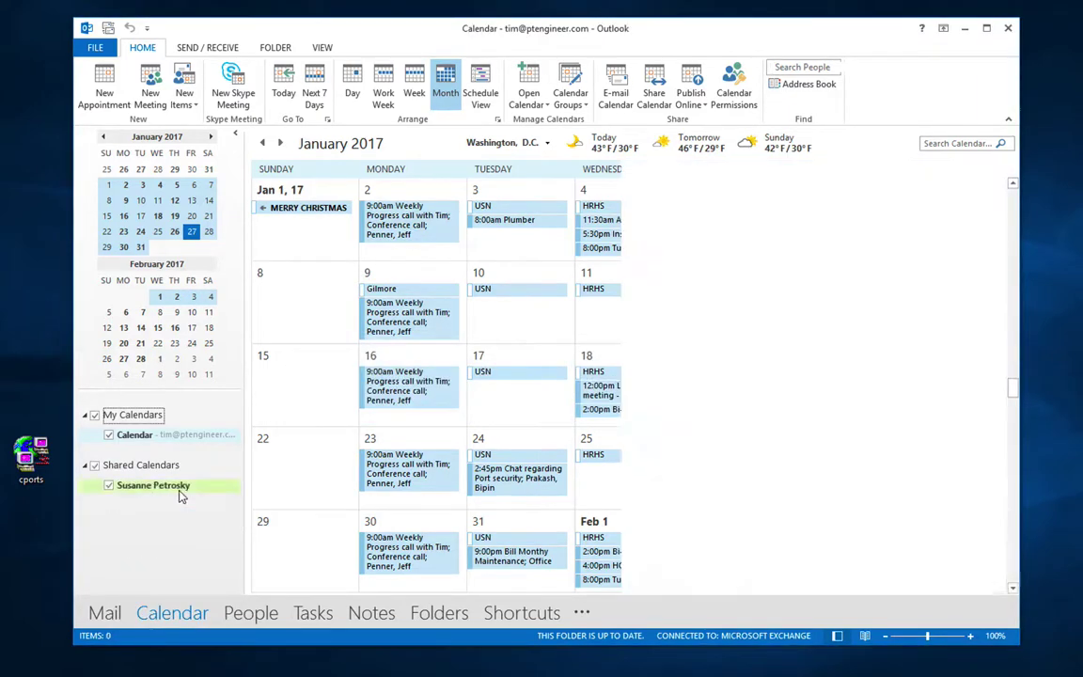
right_click(162, 484)
left_click(172, 519)
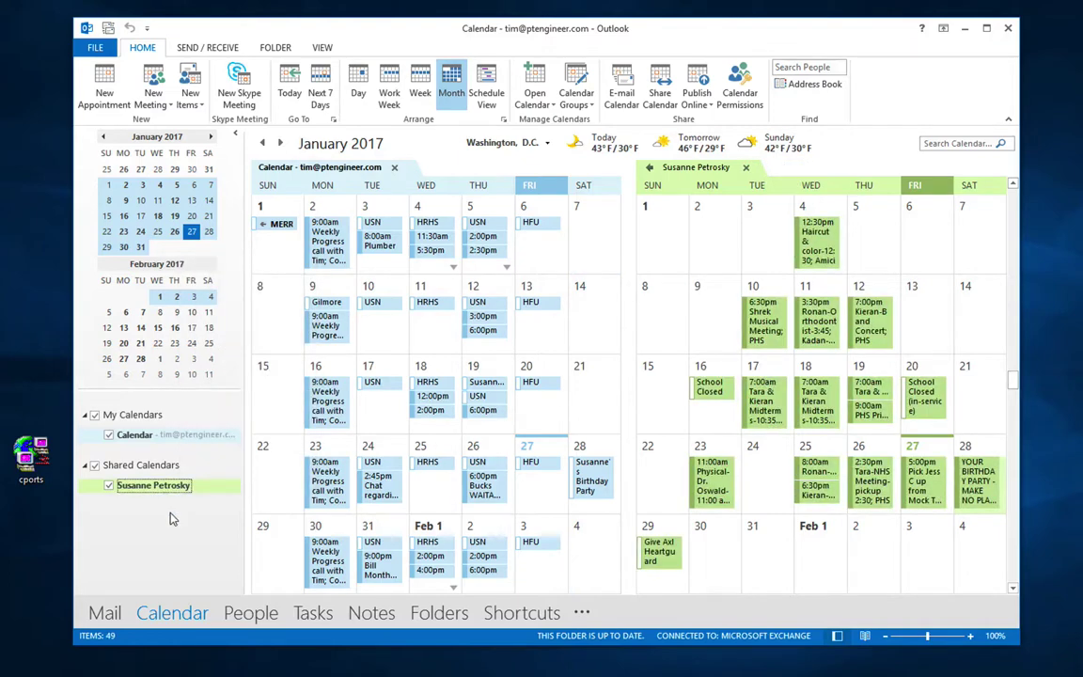
Step: Hide the shared calendar and add Administrator to your calendar permissions
left_click(109, 485)
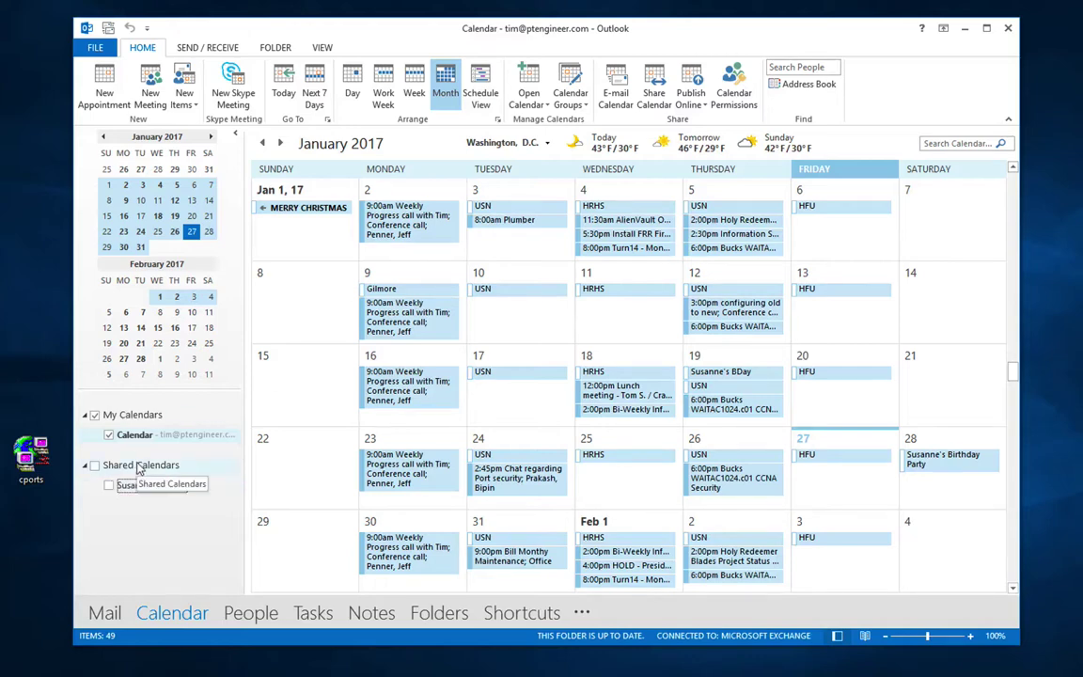
left_click(736, 91)
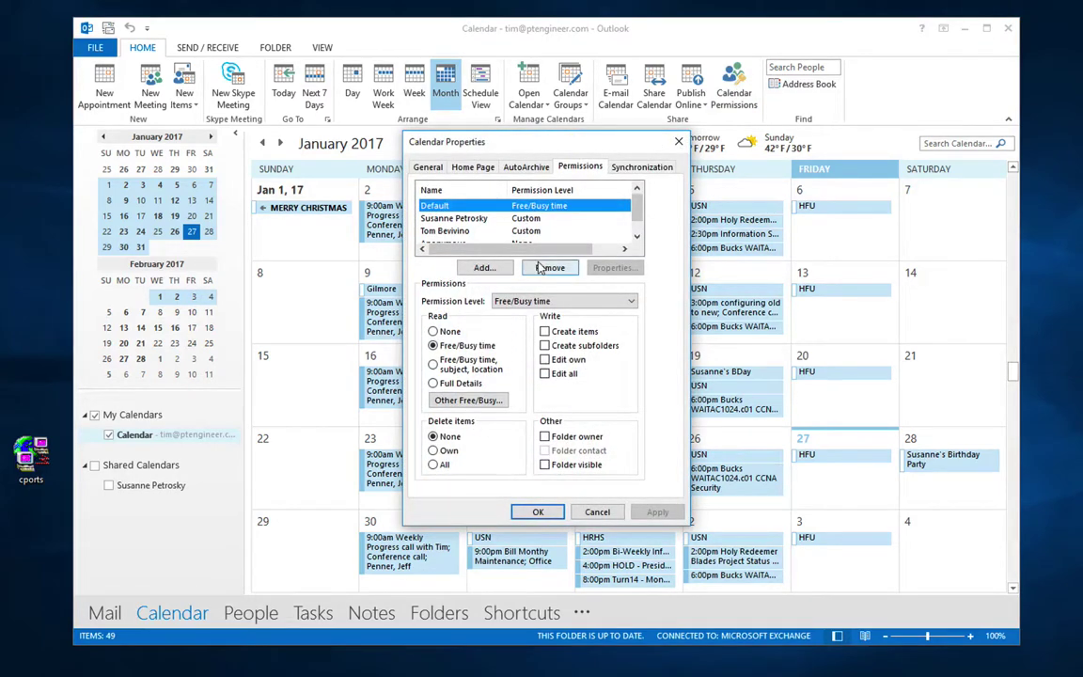
left_click(484, 268)
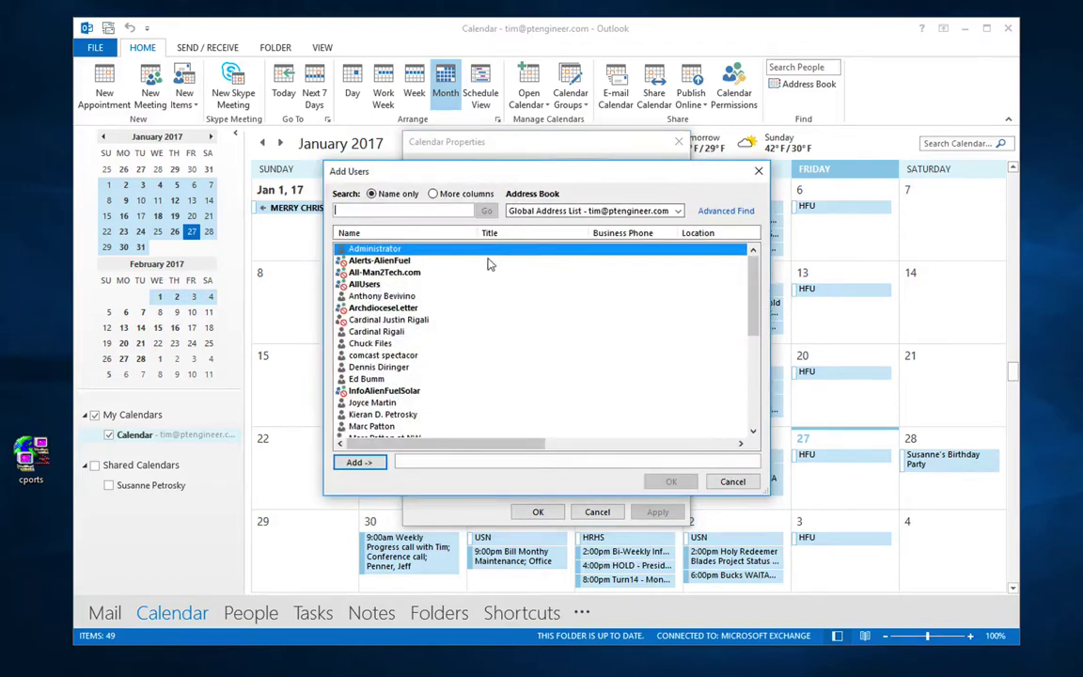
double_click(485, 250)
left_click(682, 482)
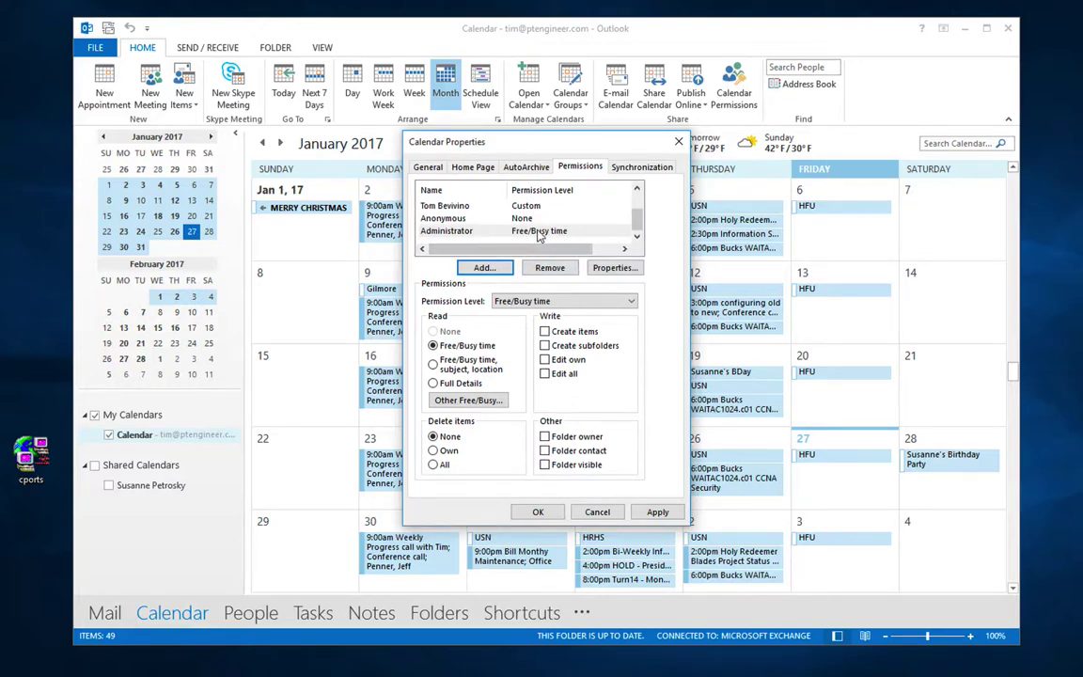
Step: Give Administrator the Reviewer permission level, then cancel the permission changes
scroll(539, 236, "up", 1)
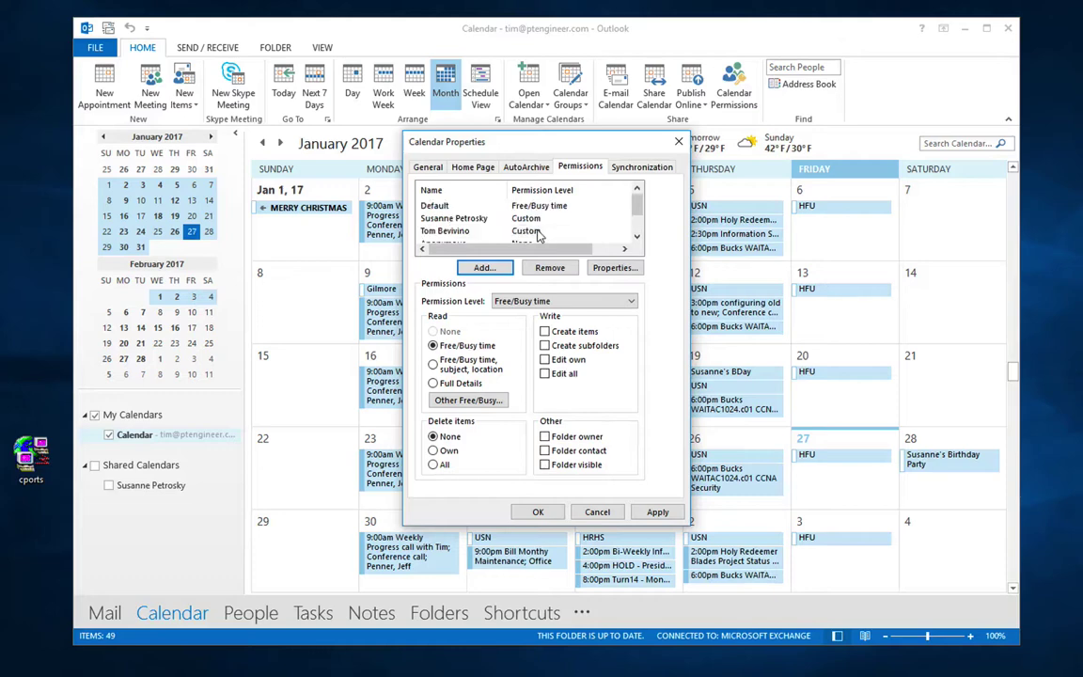
left_click(540, 209)
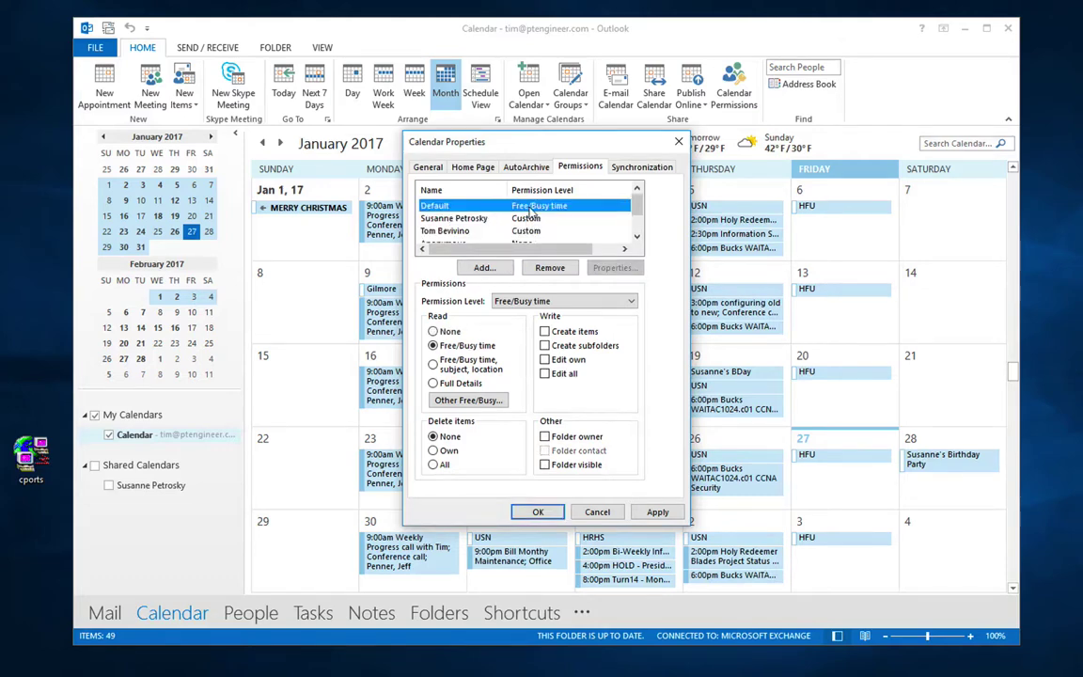
scroll(531, 216, "down", 1)
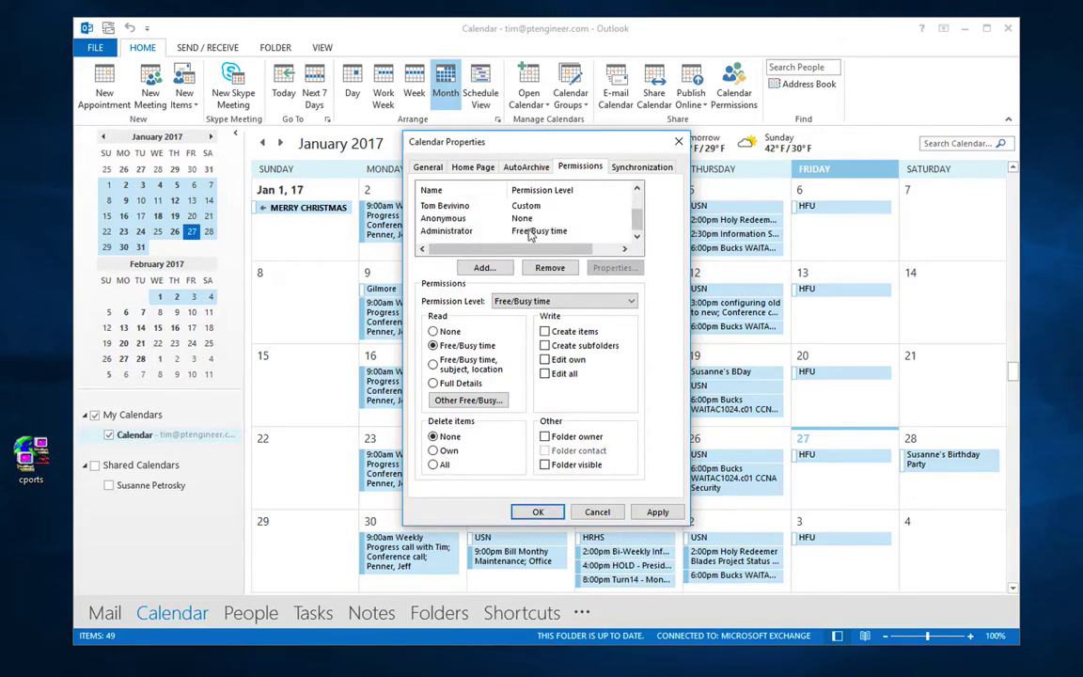
left_click(529, 233)
left_click(541, 301)
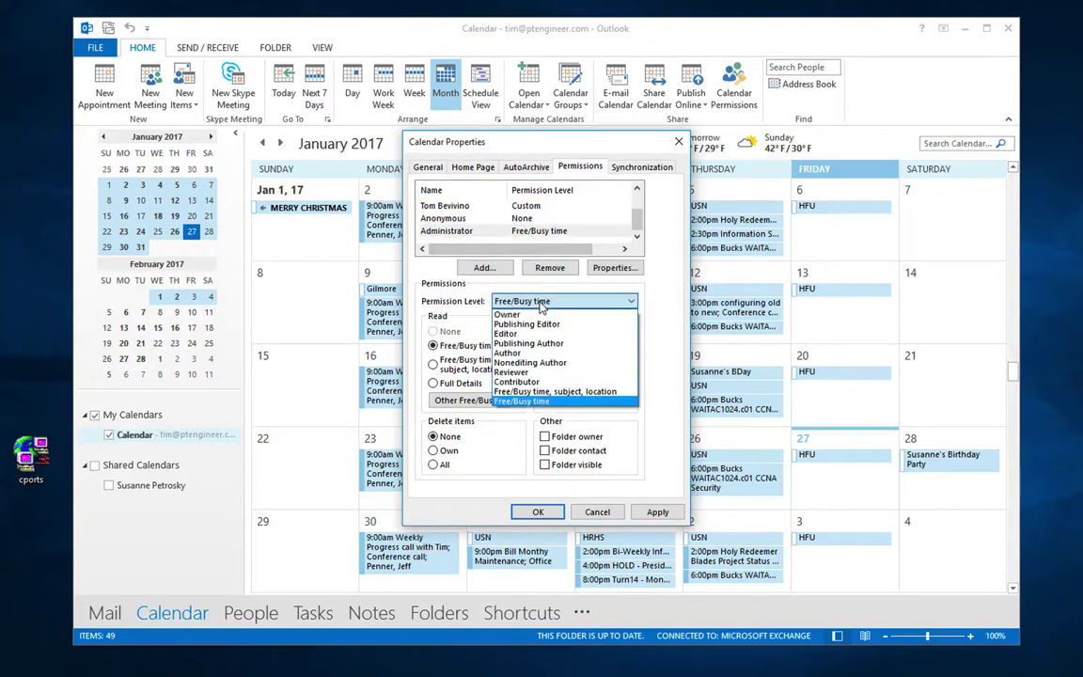
left_click(507, 372)
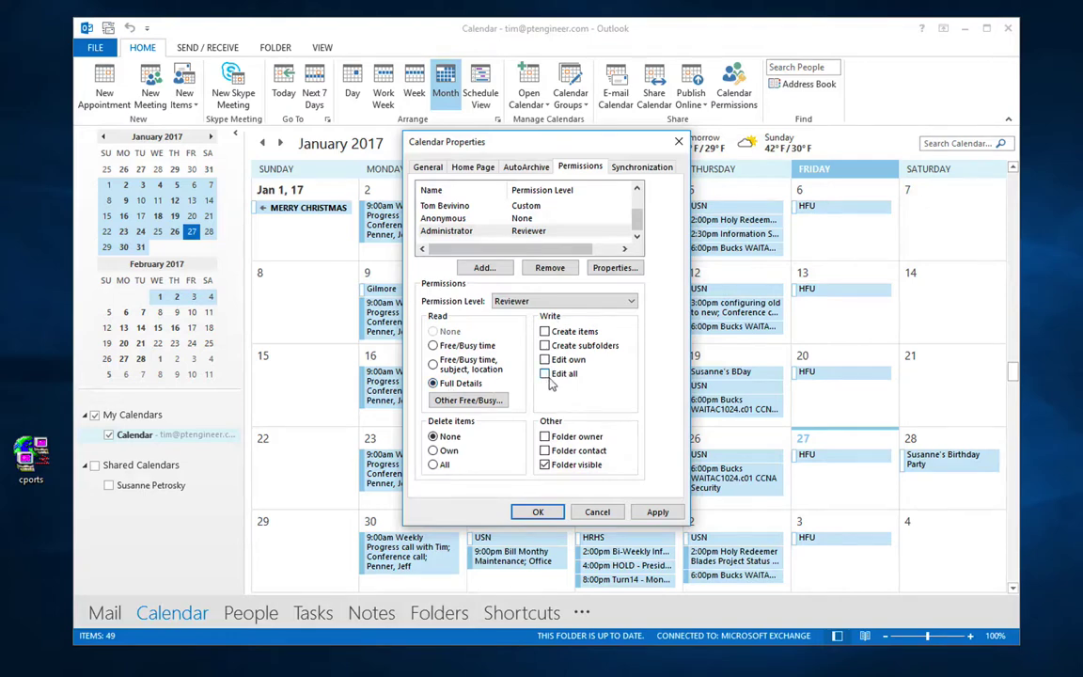
left_click(545, 464)
left_click(597, 512)
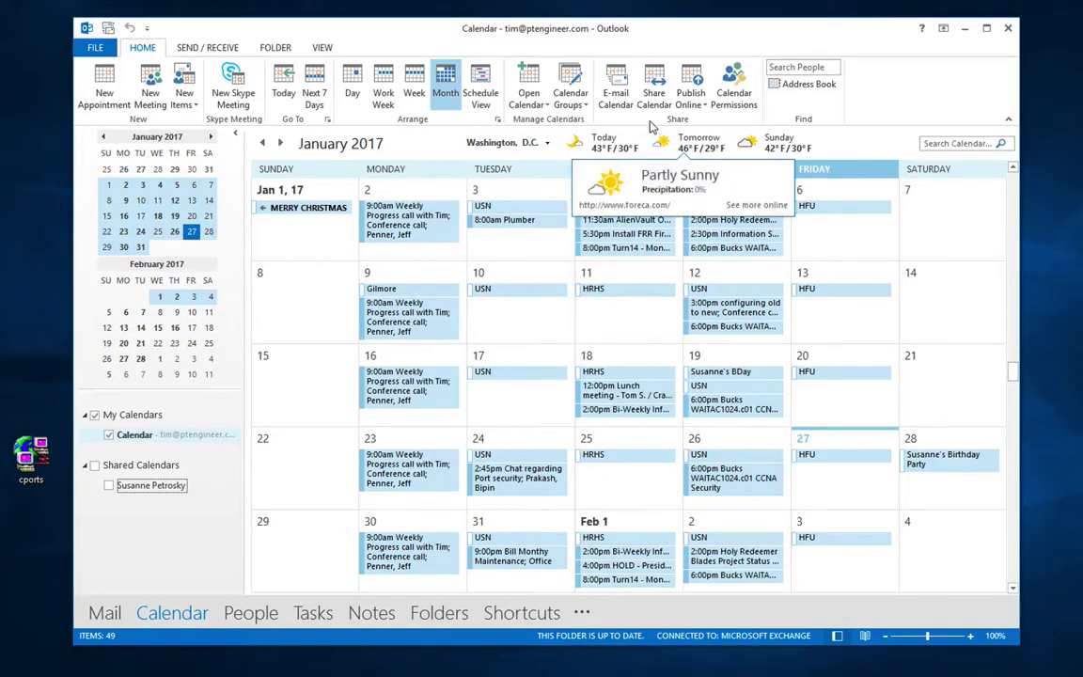
left_click(615, 94)
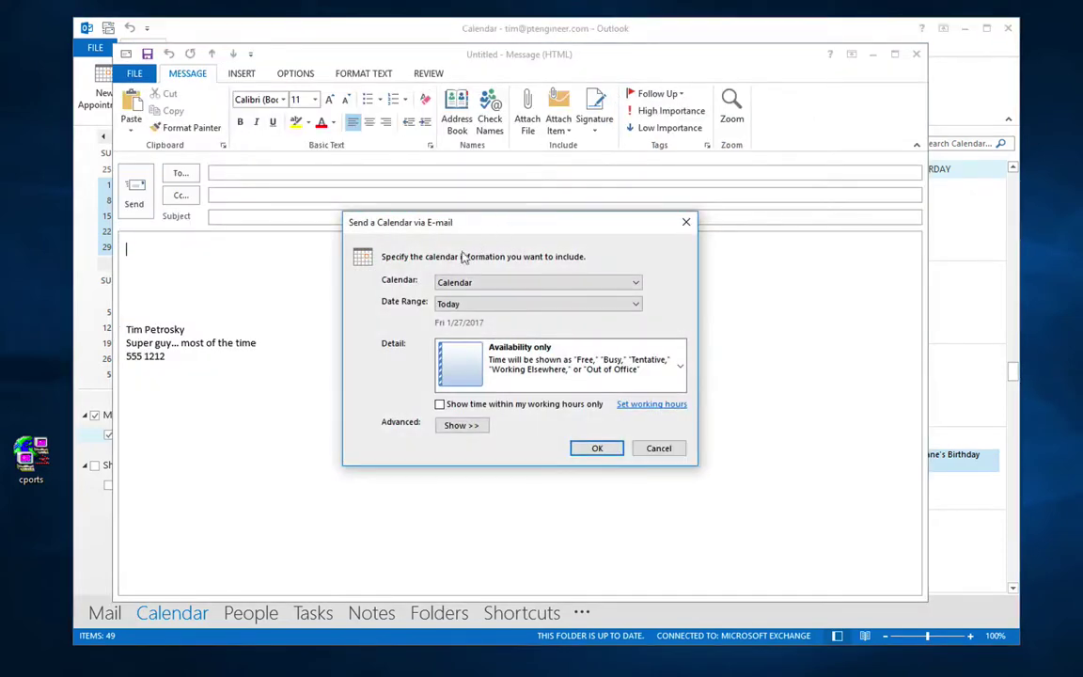
left_click(459, 305)
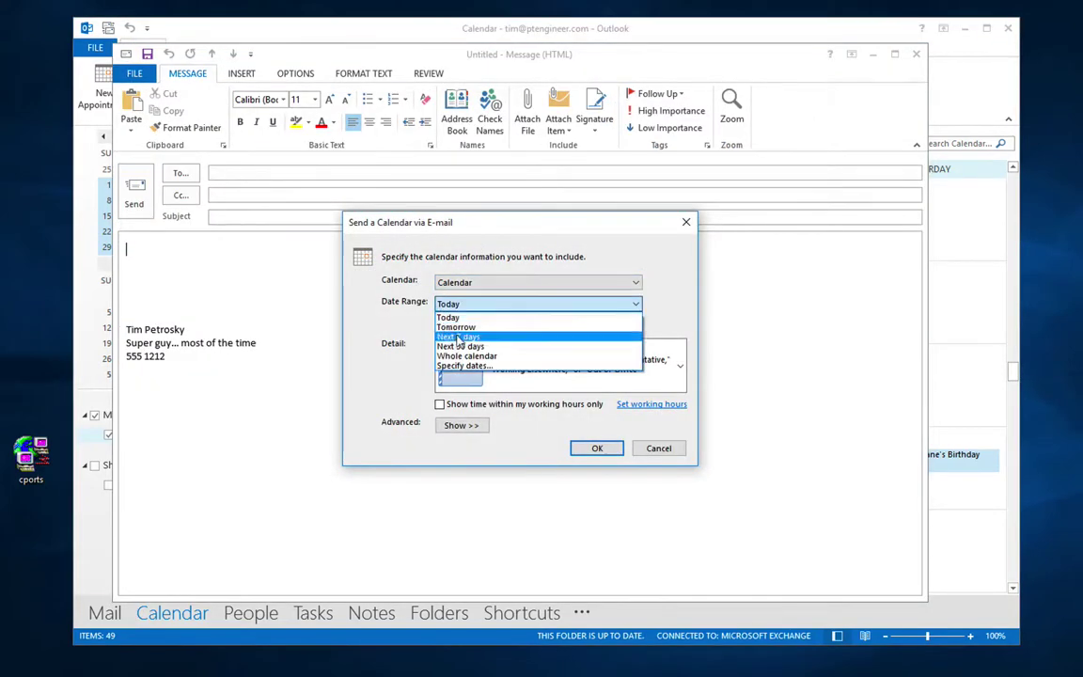
left_click(406, 316)
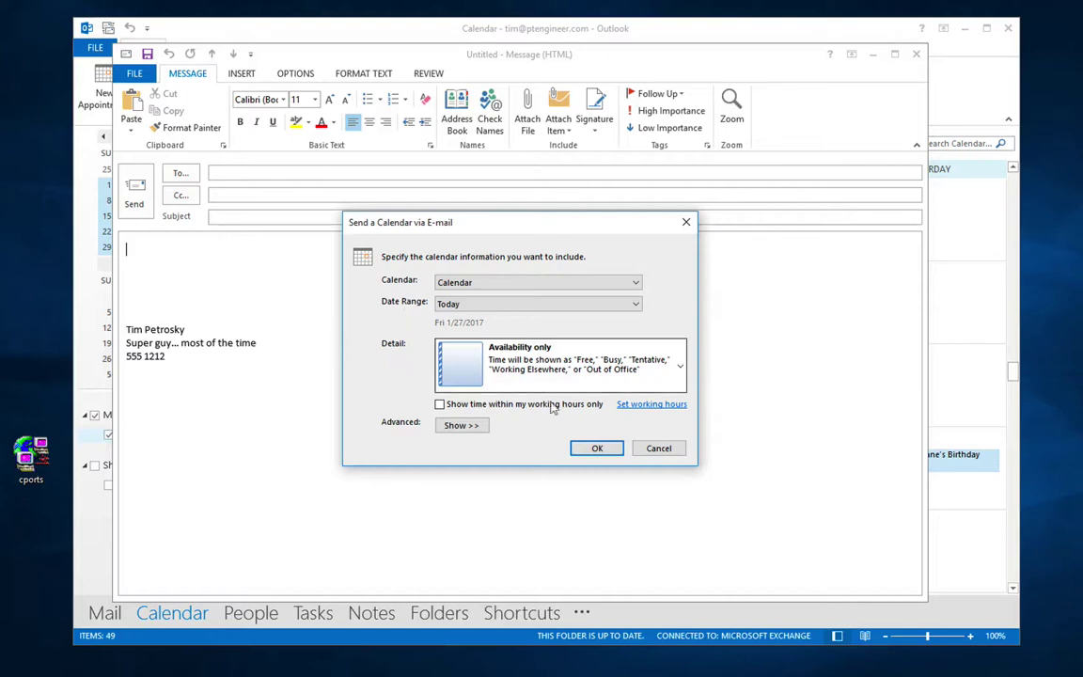
left_click(658, 449)
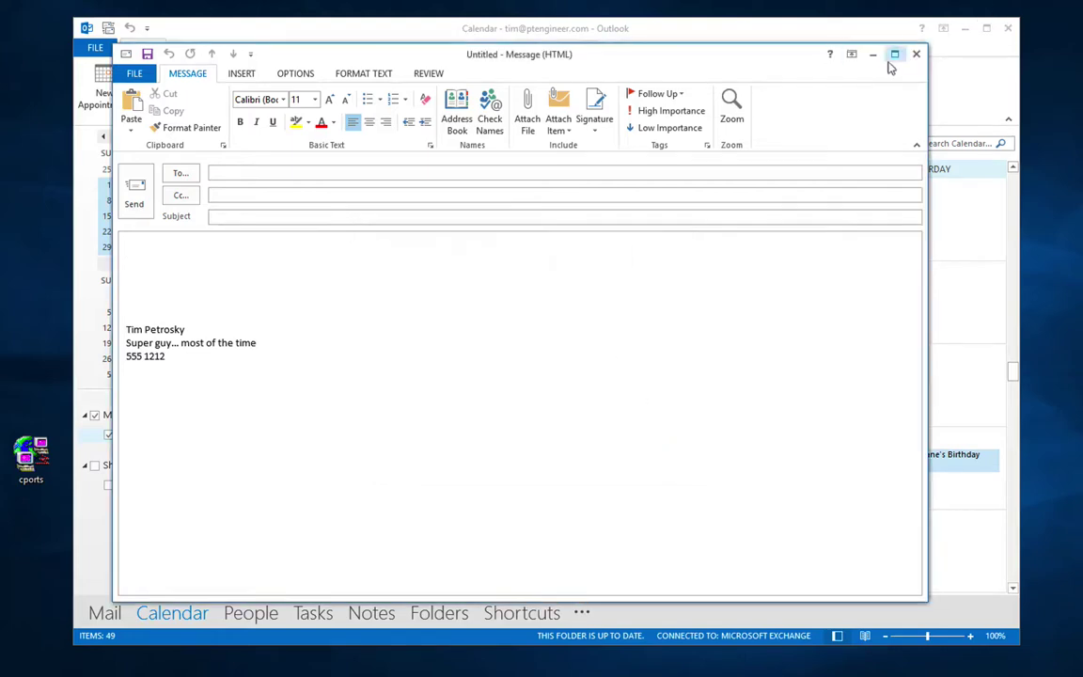
left_click(915, 53)
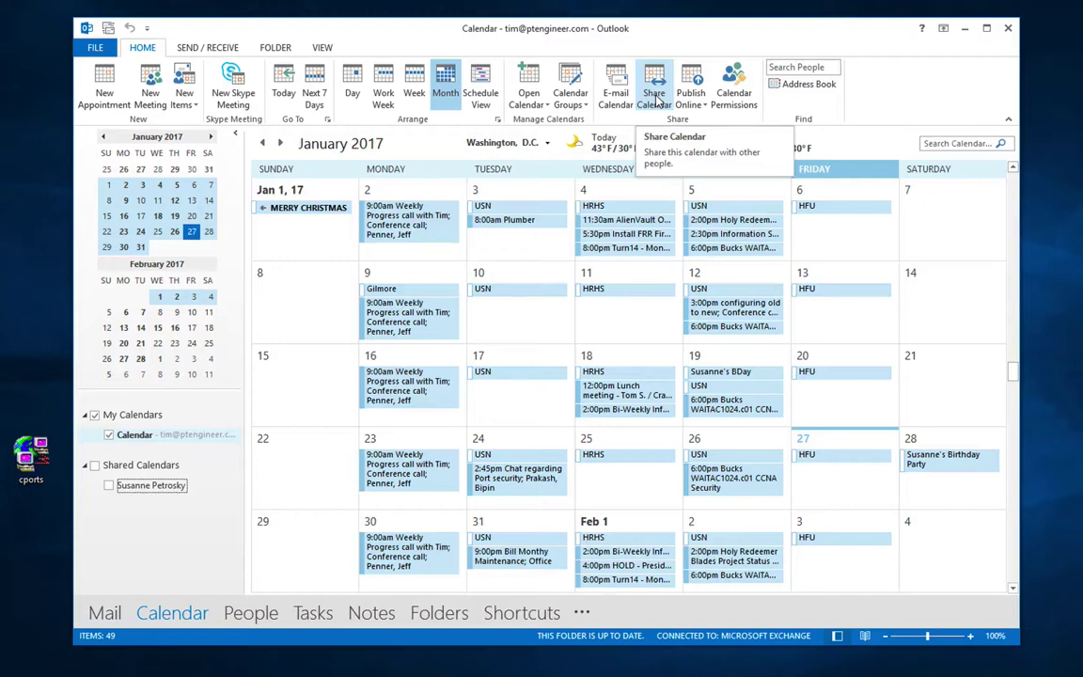
left_click(656, 100)
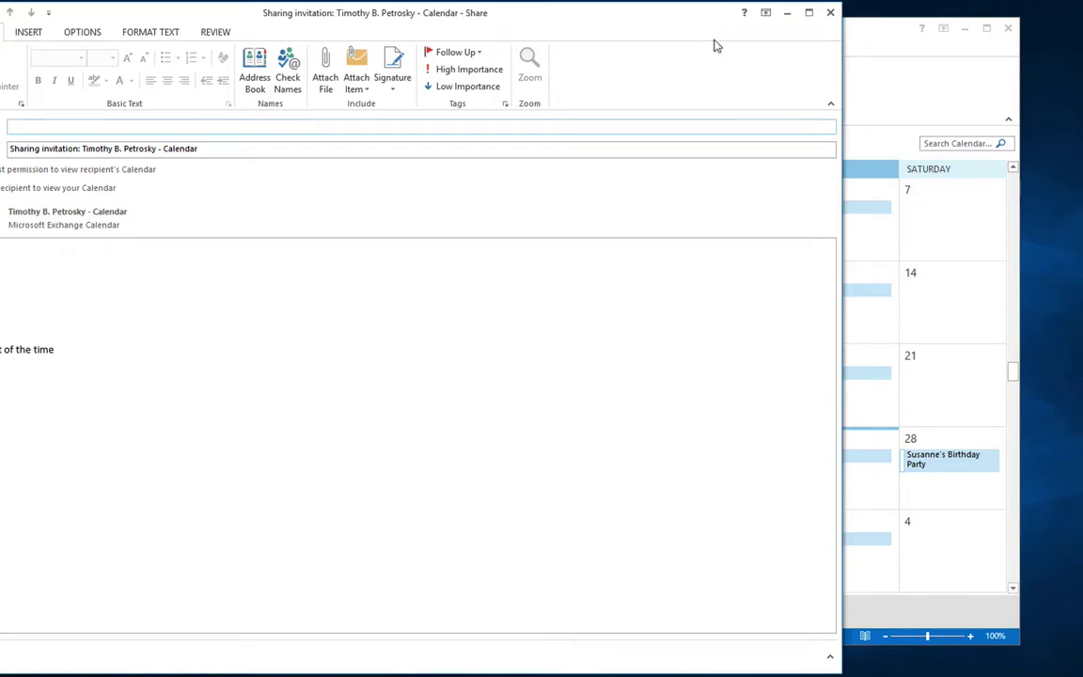
left_click(826, 13)
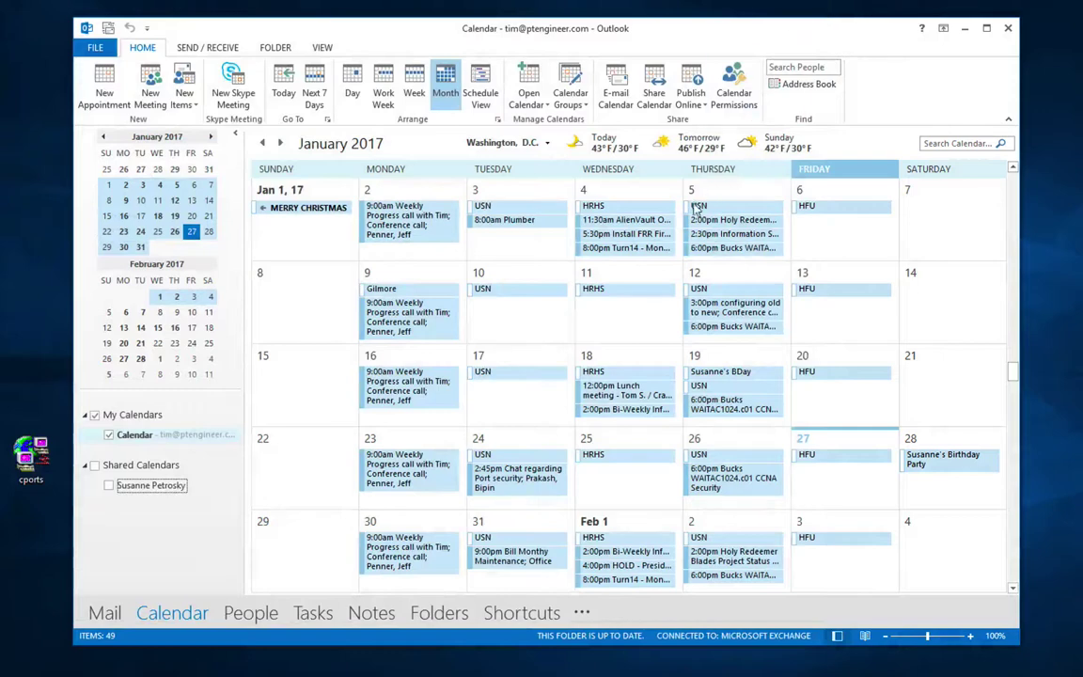
Step: Dismiss the Publish Online options and start a new blank appointment
left_click(694, 103)
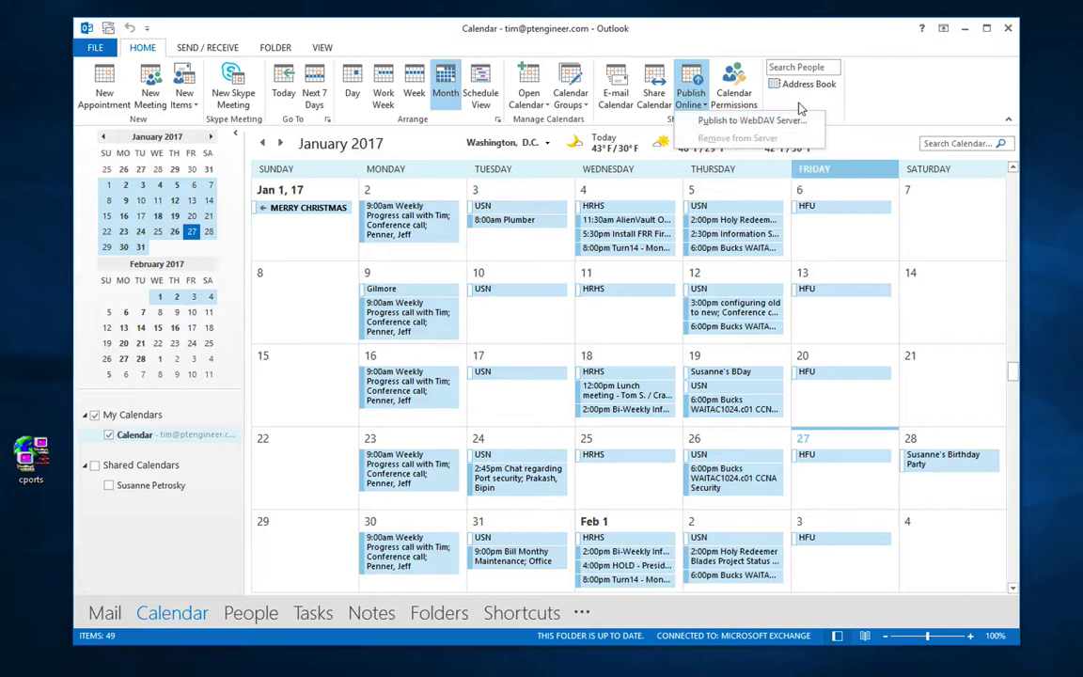
left_click(911, 99)
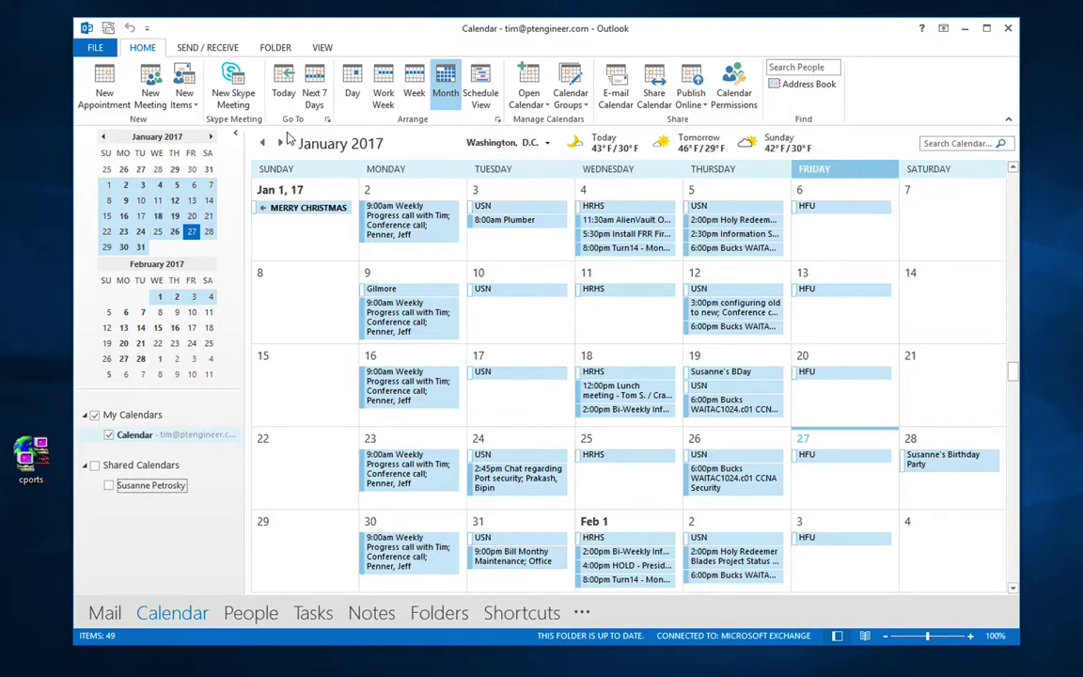
left_click(104, 89)
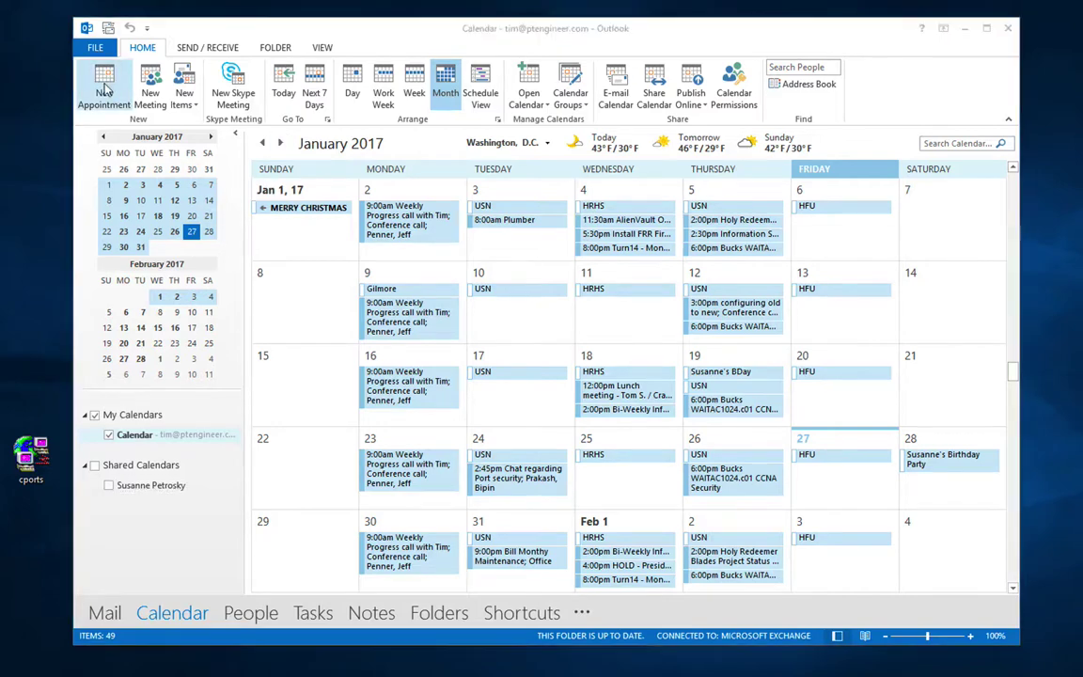
left_click_drag(247, 37, 357, 33)
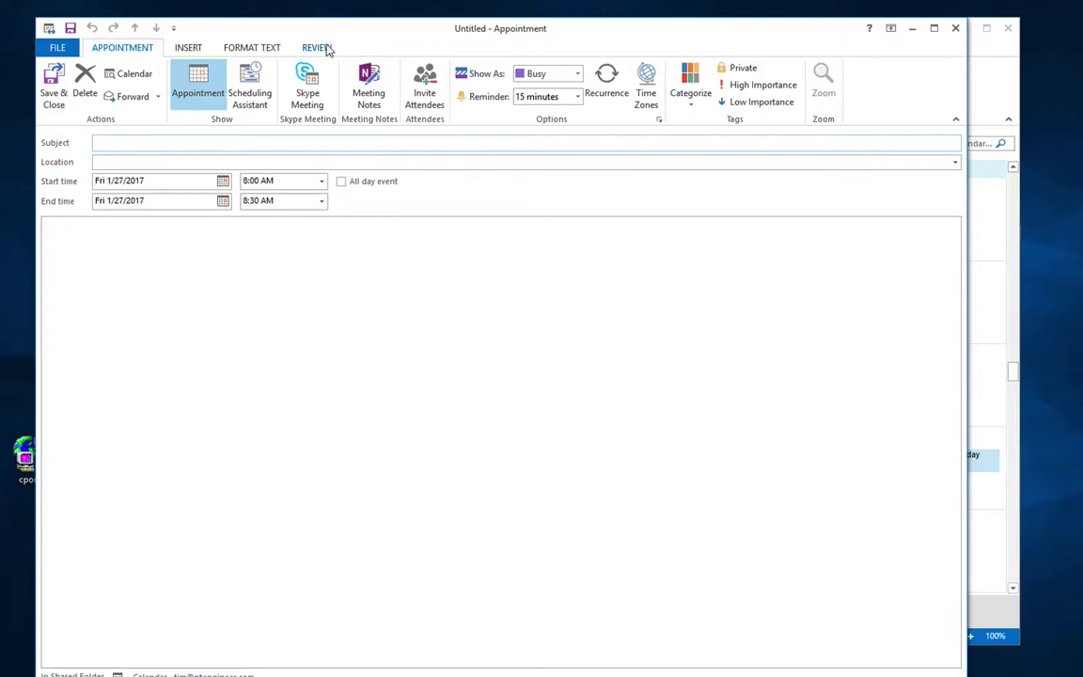
Step: Show the appointment's Scheduling Assistant, opening then cancelling the attendee picker
left_click(247, 94)
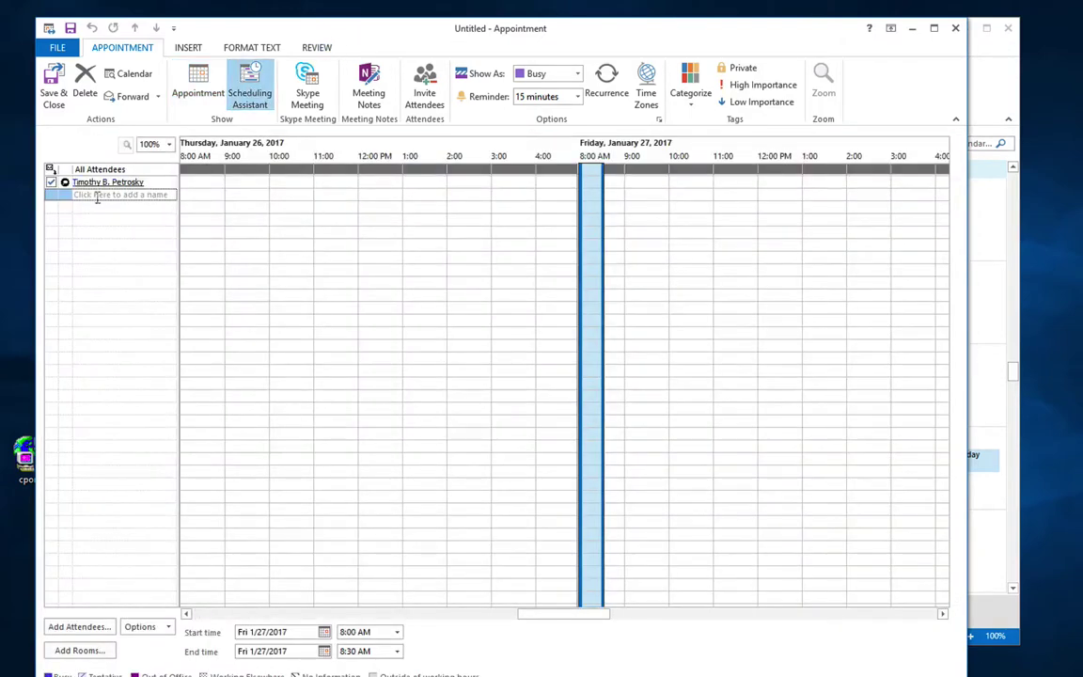
left_click(76, 626)
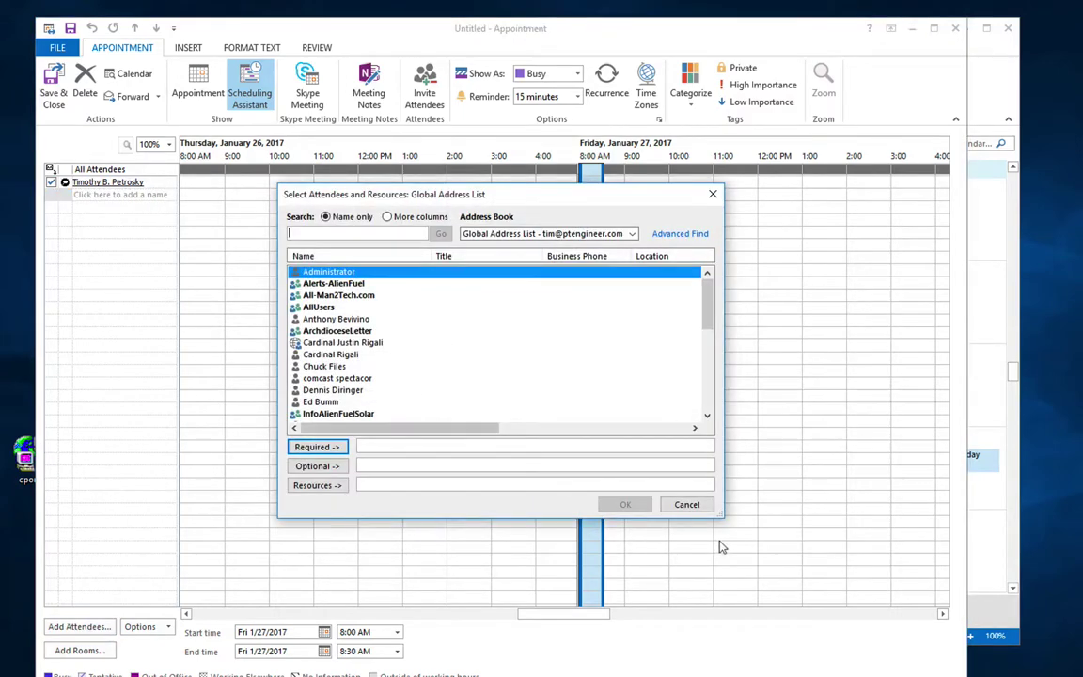
left_click(686, 504)
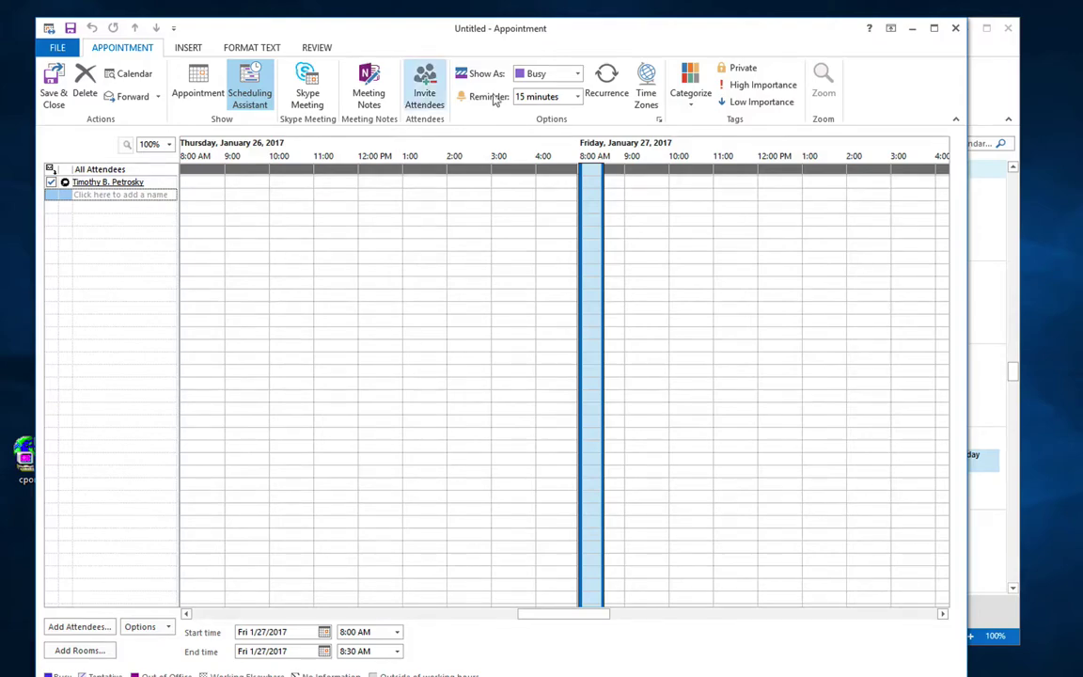
Step: Replace the untitled appointment with a Vacation appointment in Aruba ending February 10, 2017
left_click(952, 29)
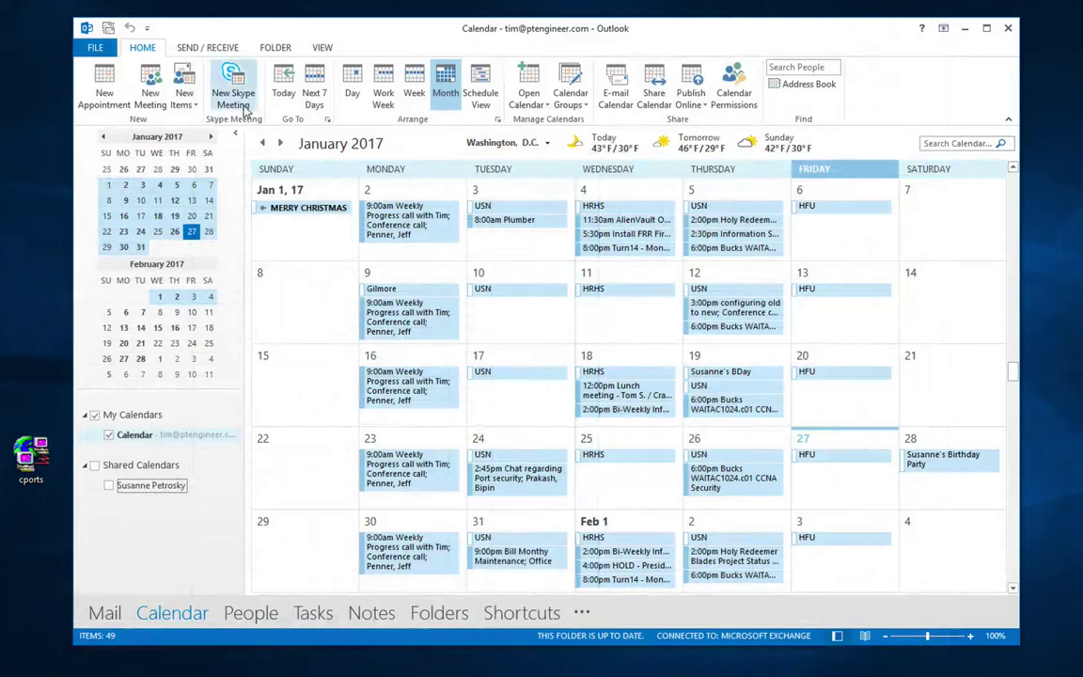
left_click(96, 97)
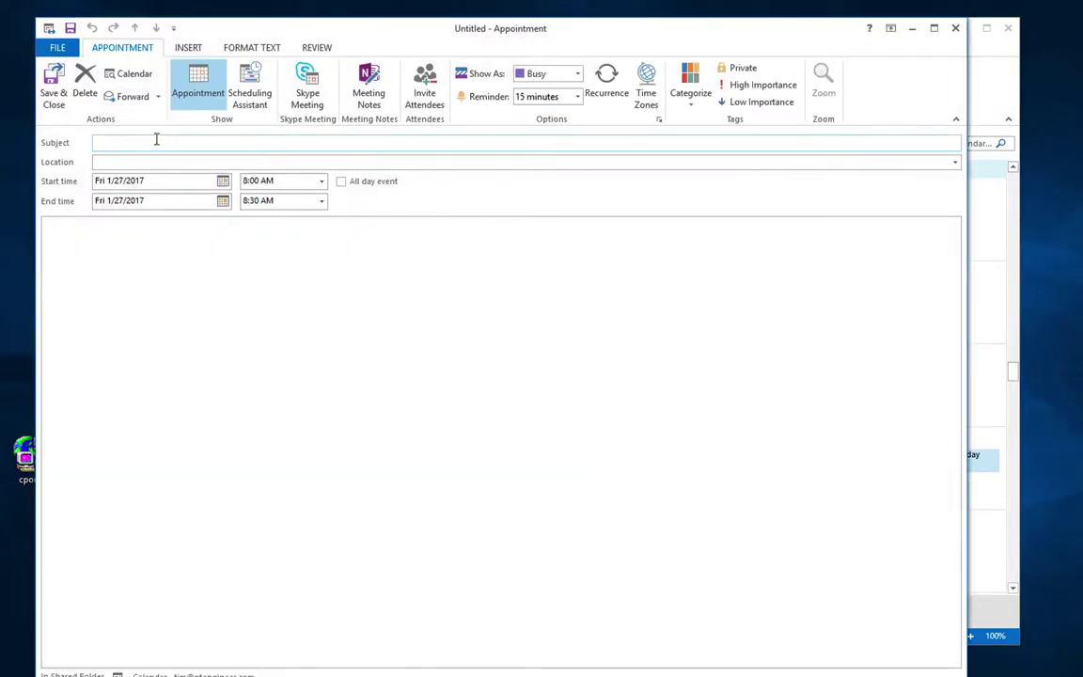
type("Vacation")
key("Tab")
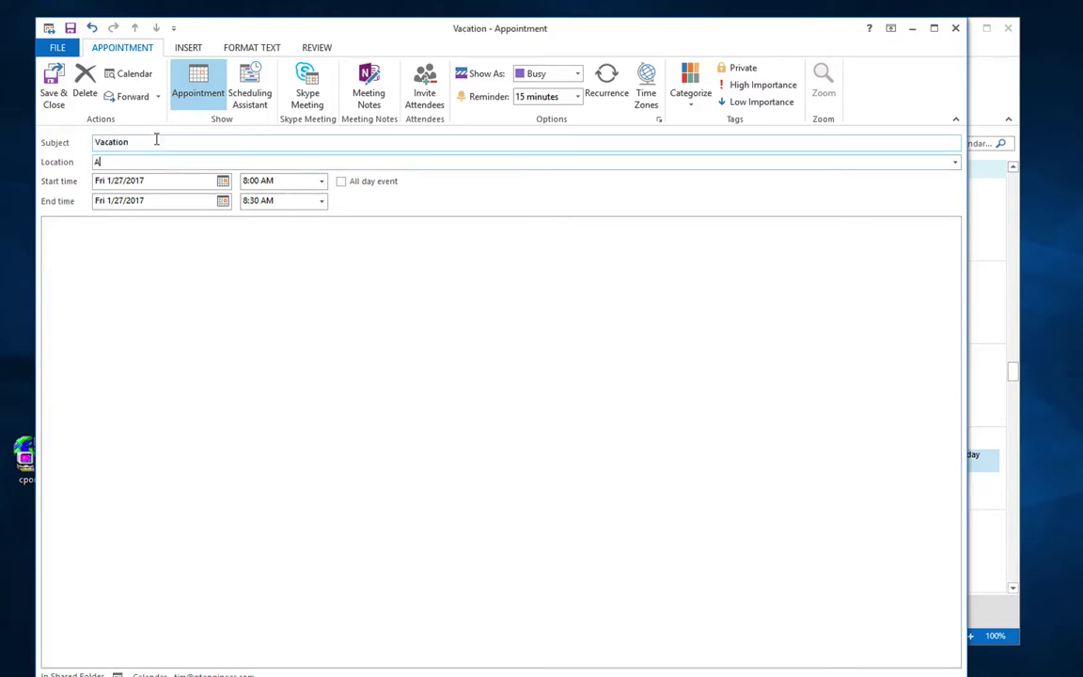
left_click(223, 200)
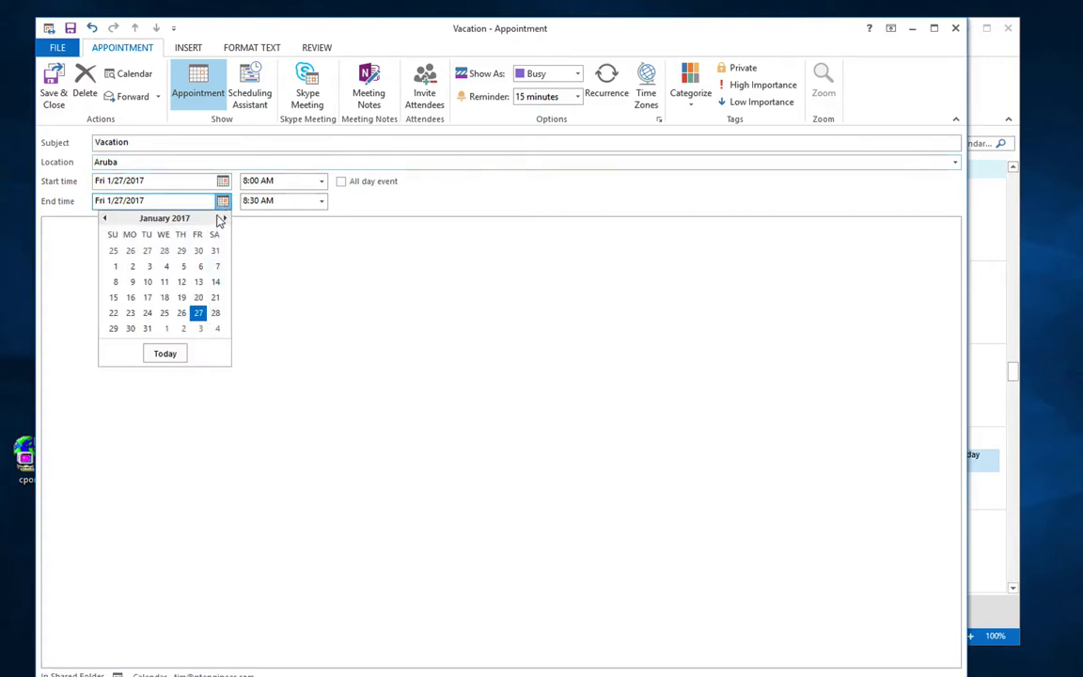
left_click(224, 218)
left_click(204, 268)
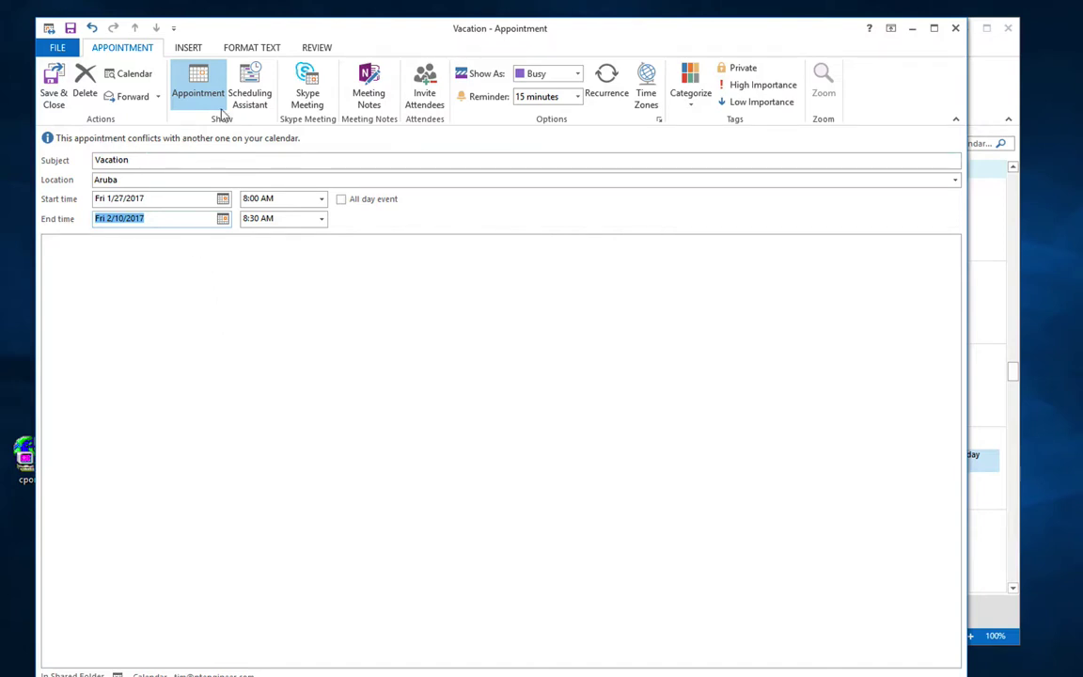
Step: Check free/busy for the vacation dates and return to the appointment form
left_click(251, 85)
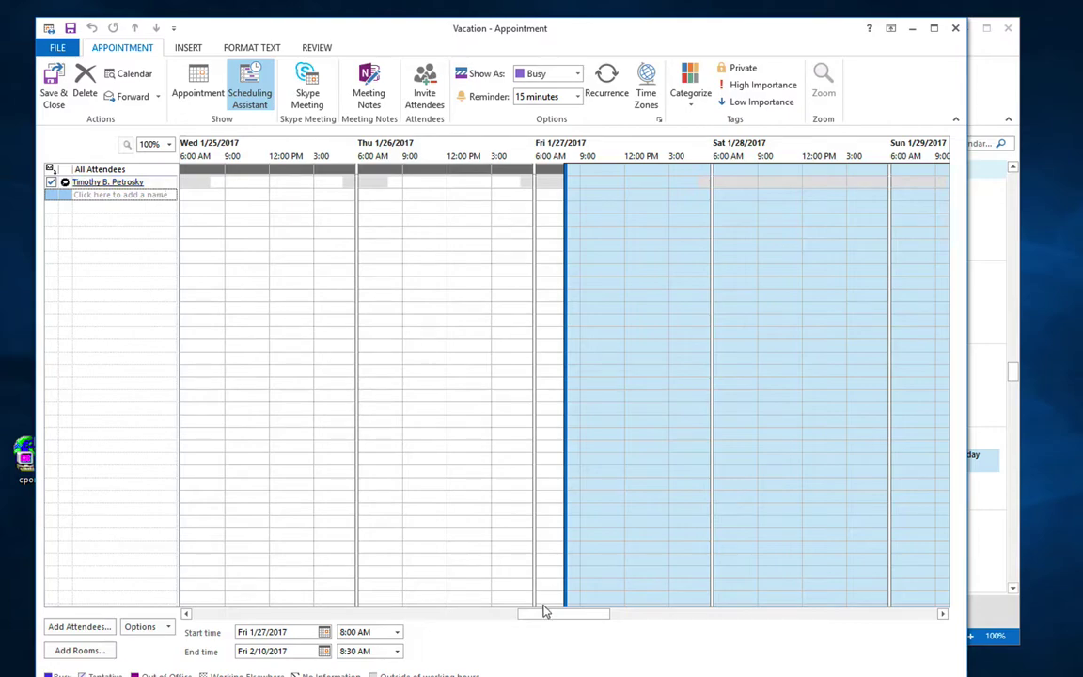
left_click_drag(544, 611, 509, 612)
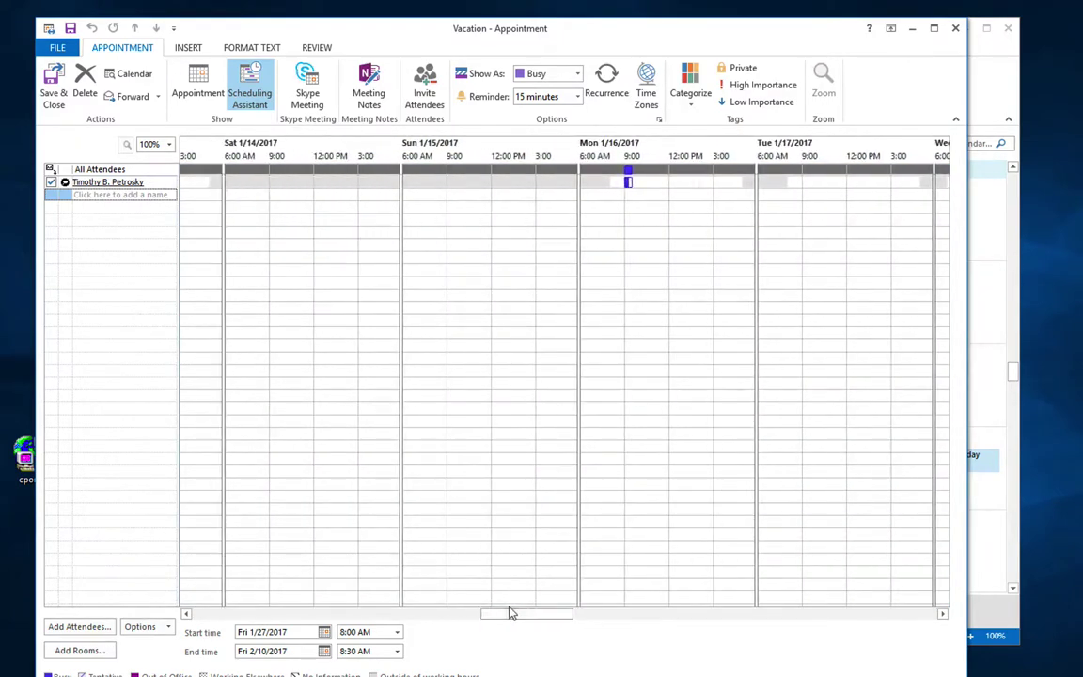
left_click(952, 31)
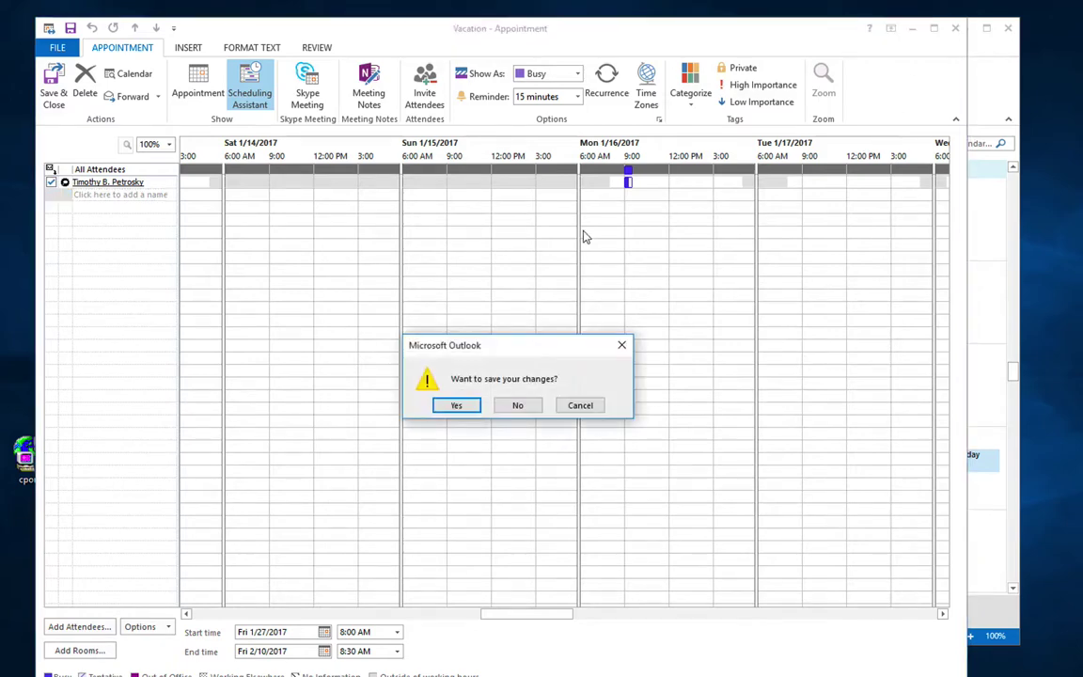
left_click(580, 405)
left_click(198, 89)
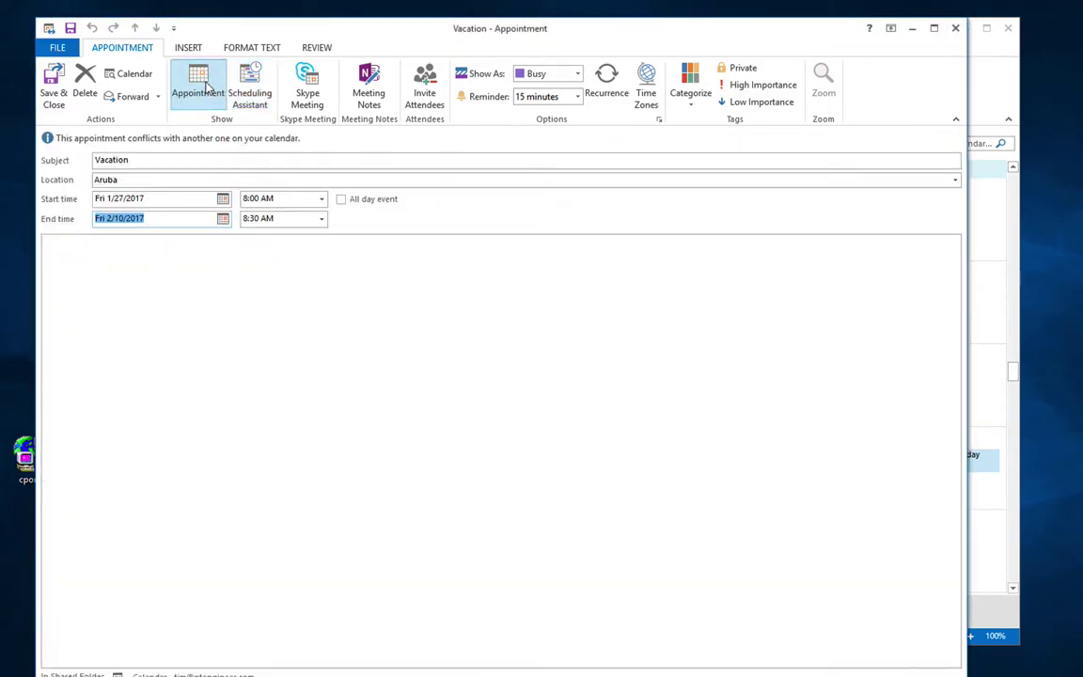
Step: Add notes and keep Show As Busy with a 15-minute reminder
left_click(146, 255)
type("sdasdfaf")
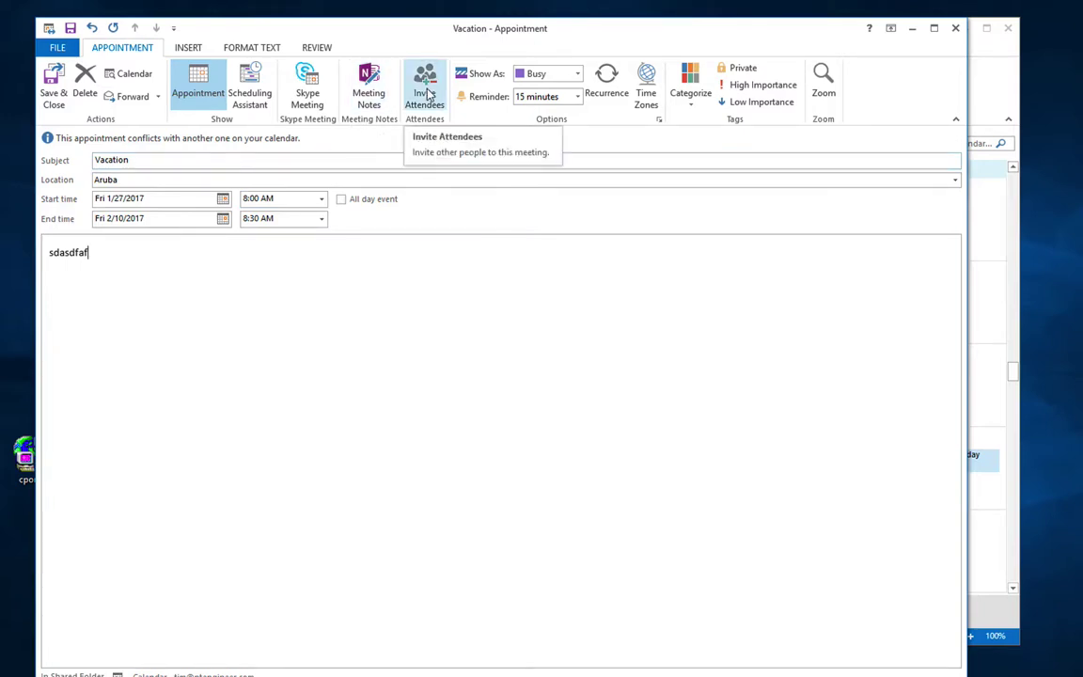
left_click(576, 75)
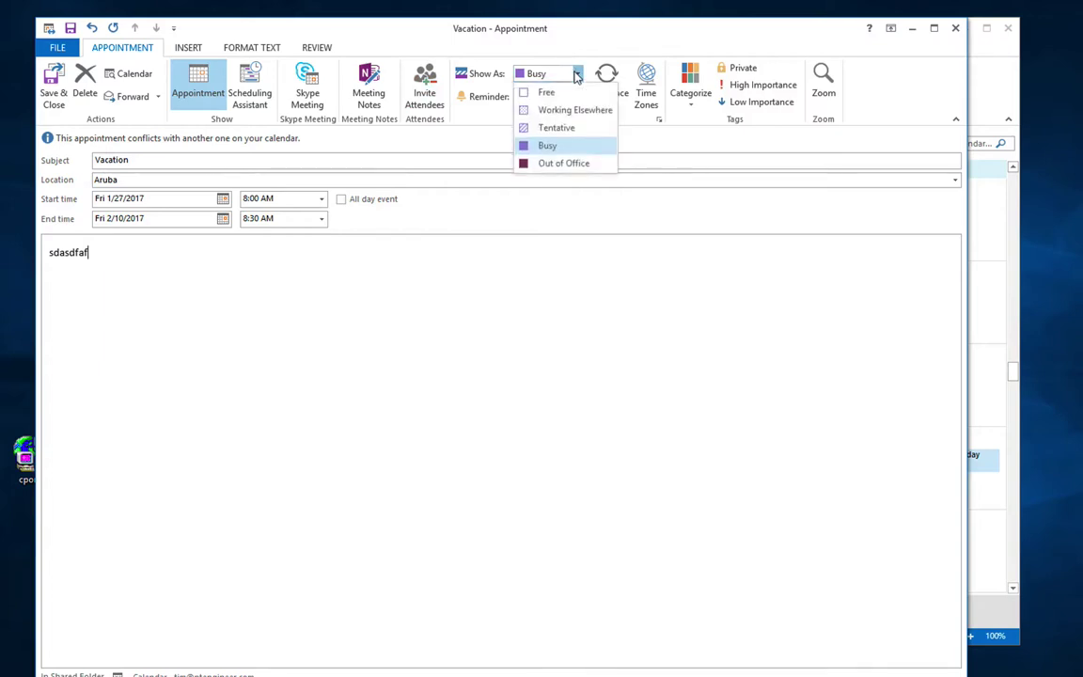
left_click(575, 247)
left_click(578, 97)
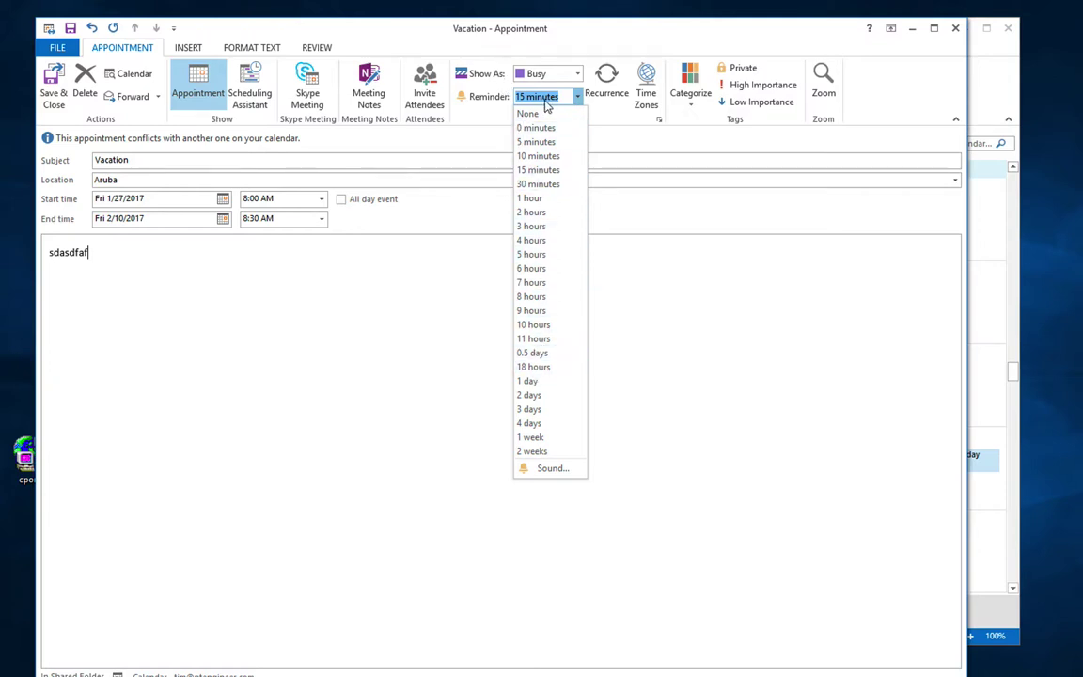
left_click(654, 257)
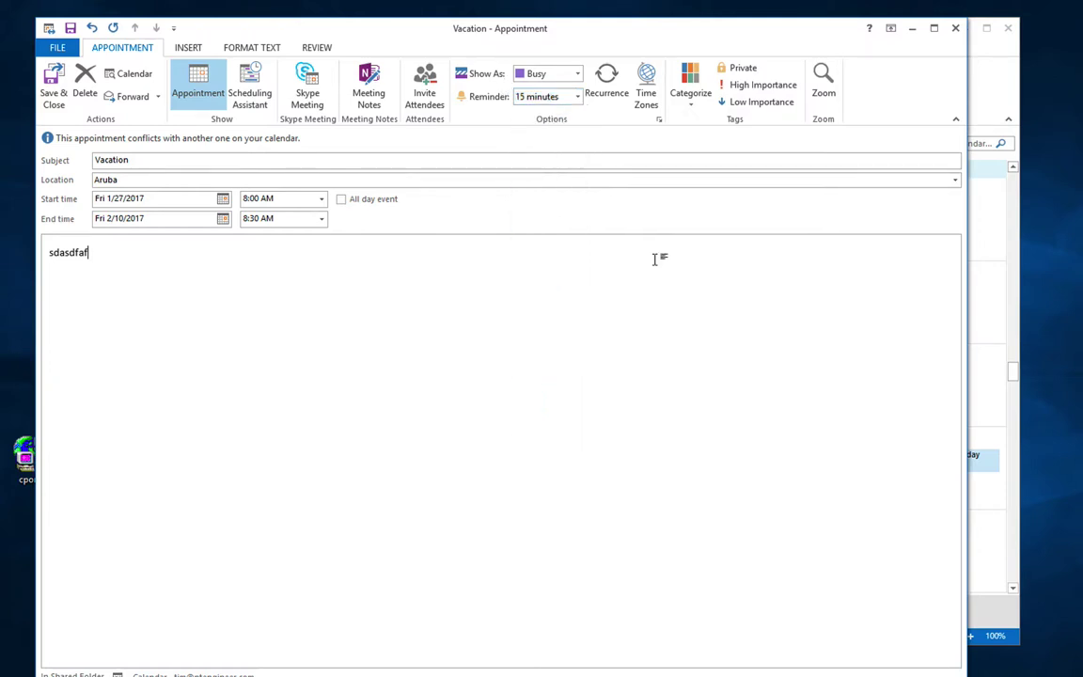
Step: Make Vacation a 1-day event recurring monthly on the fourth Friday until 10/27/2017
left_click(604, 89)
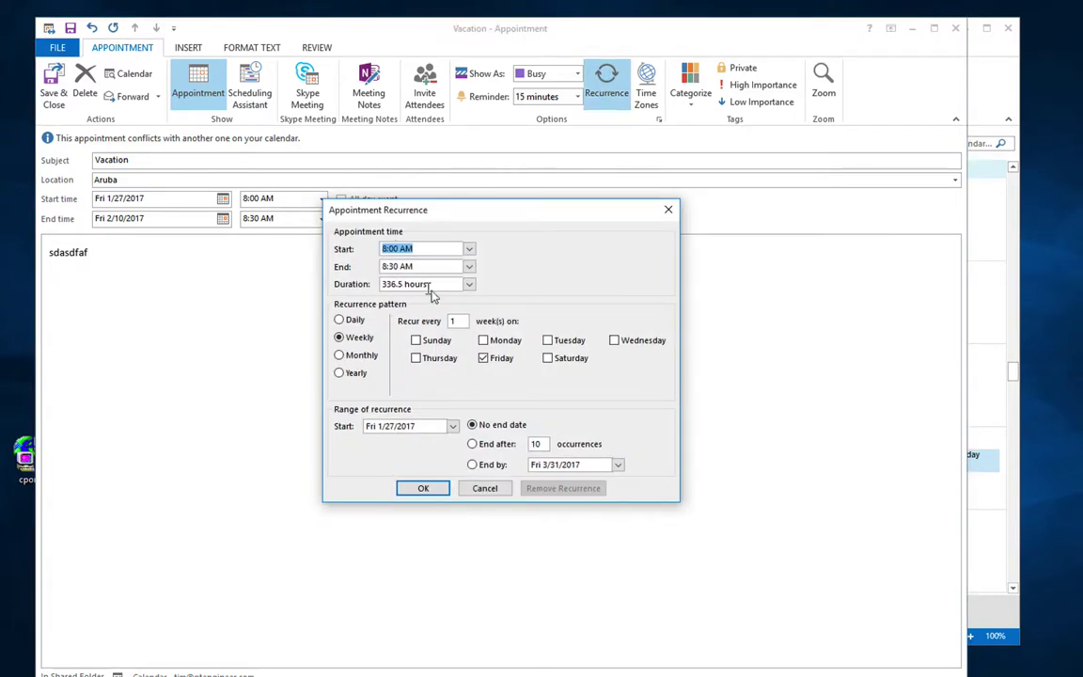
left_click(469, 284)
left_click(470, 302)
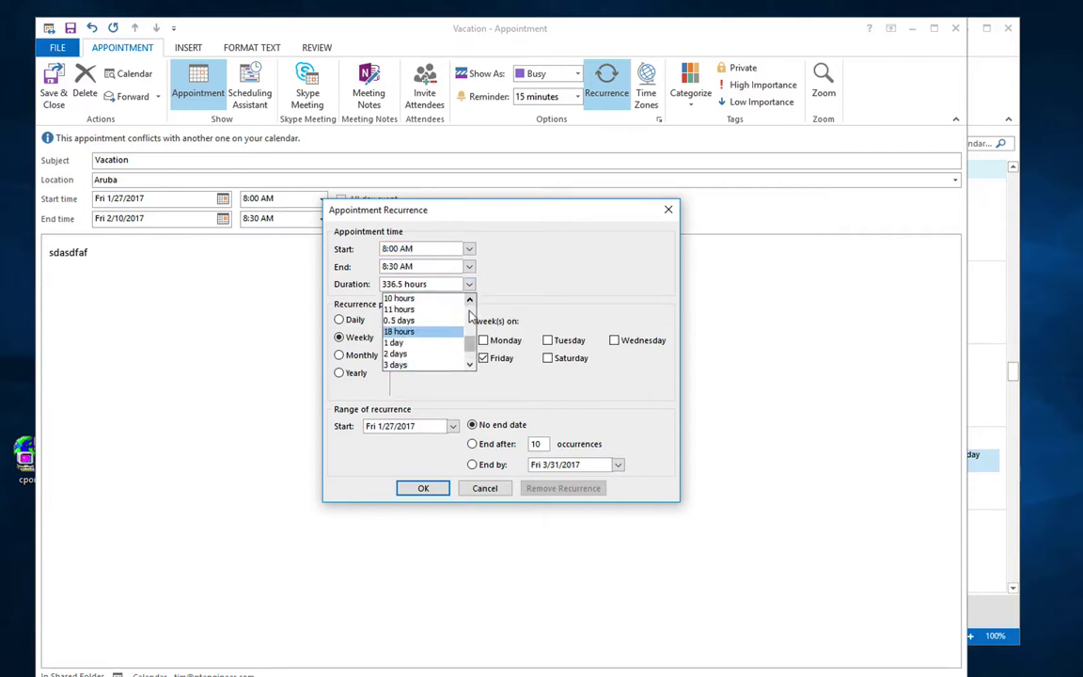
left_click(399, 342)
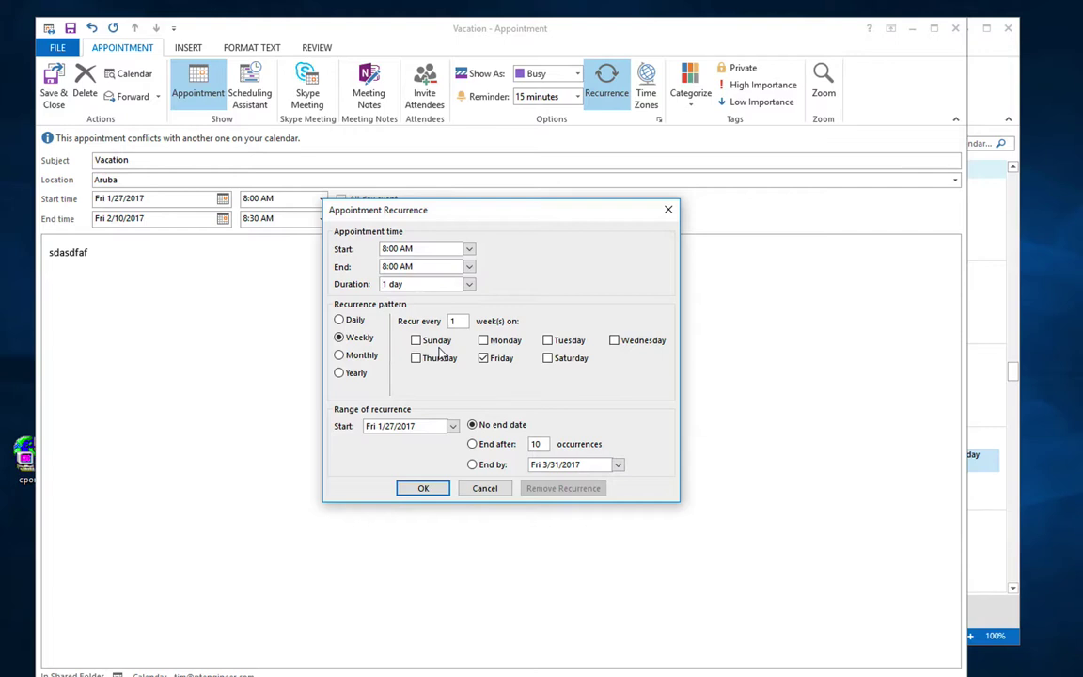
left_click(353, 358)
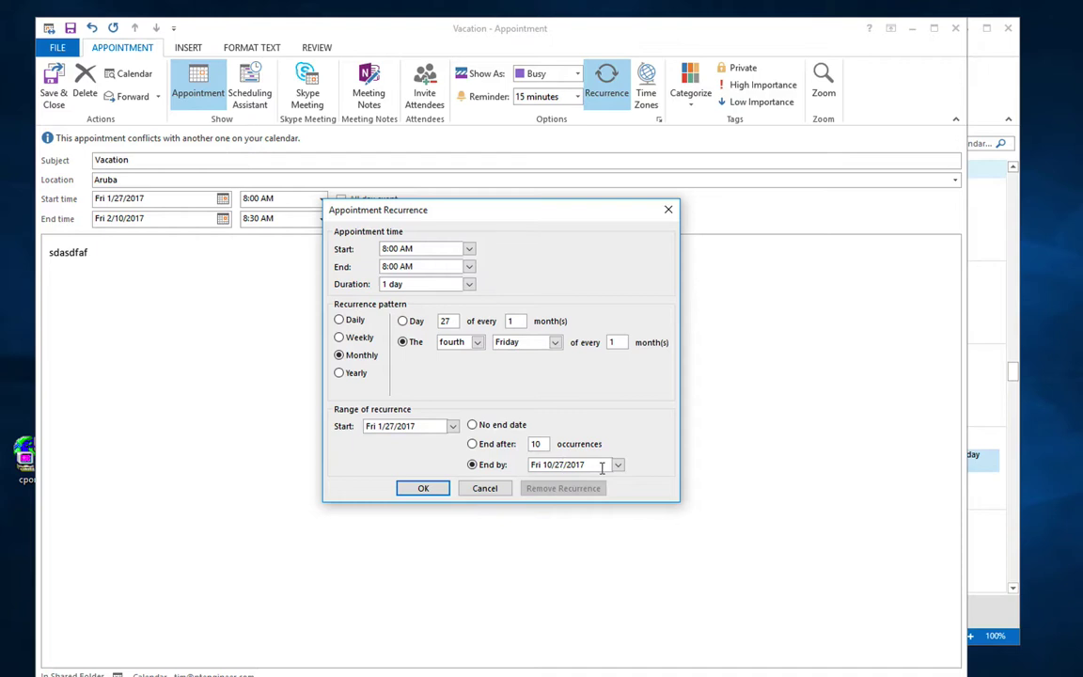
left_click(423, 486)
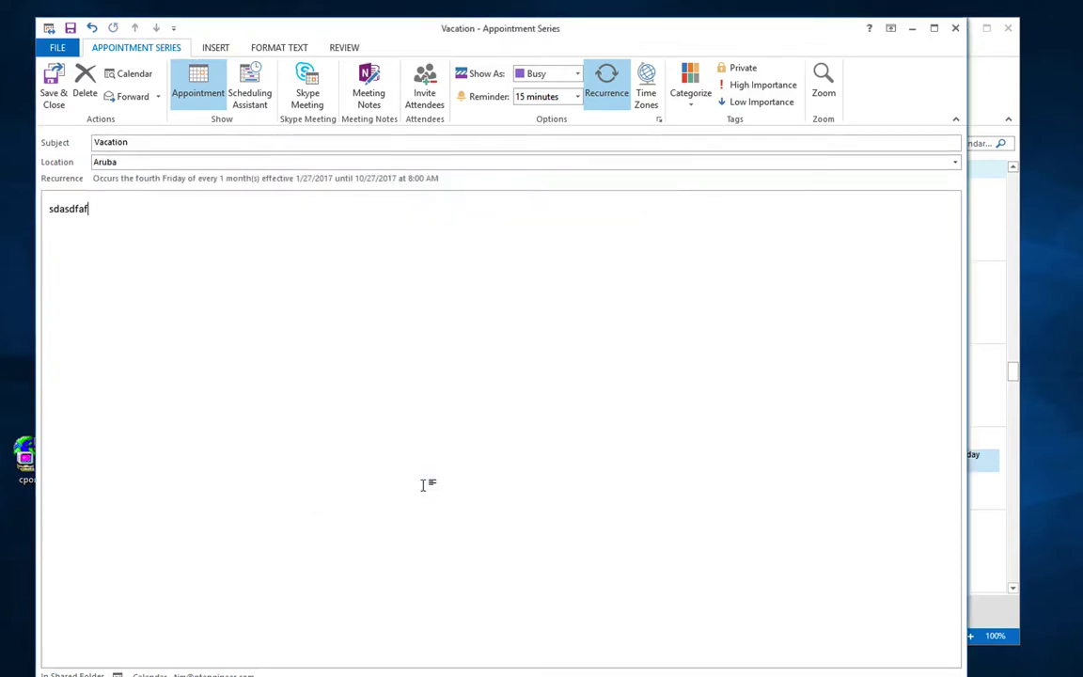
Step: Save and close the Vacation series, then browse February and March 2017 back to January
left_click(52, 84)
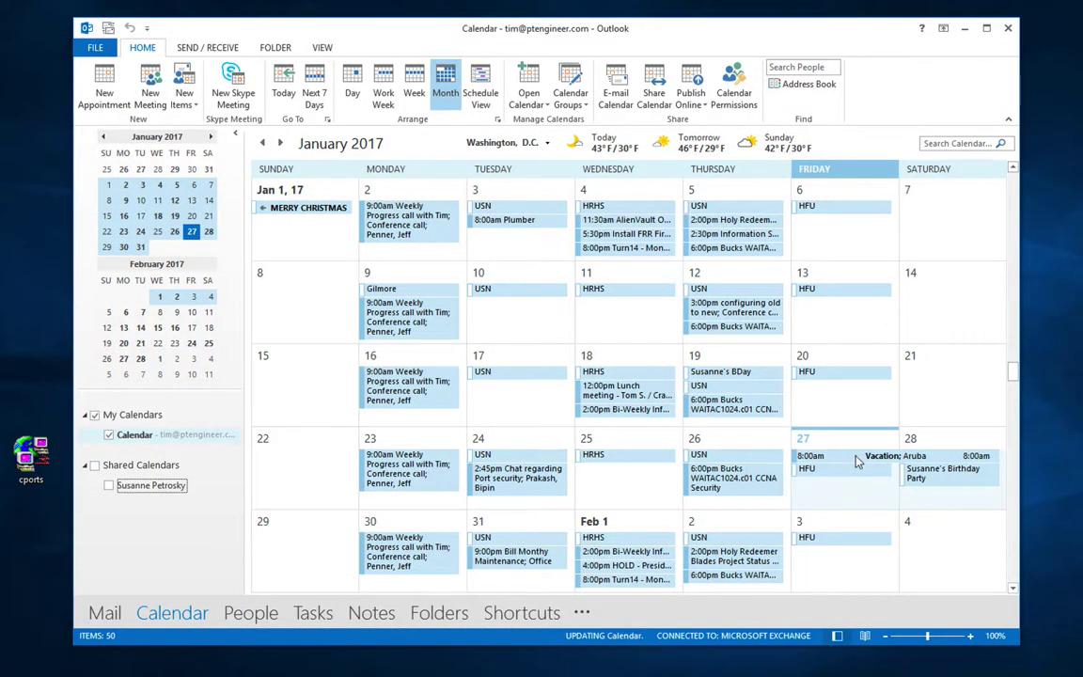
mouse_move(857, 461)
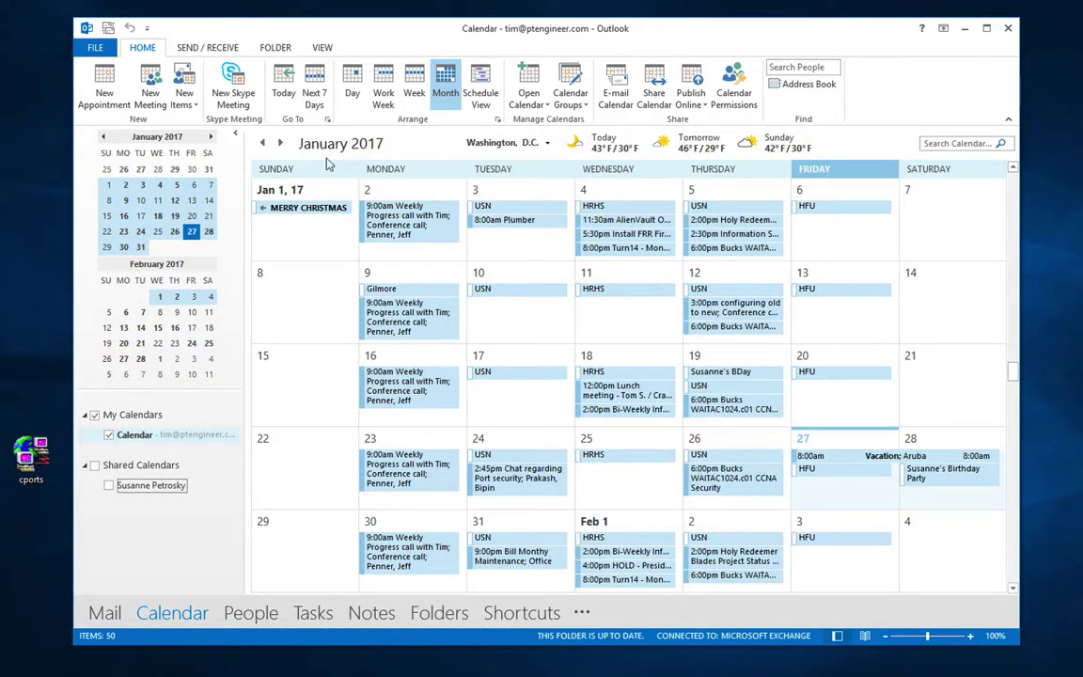
left_click(281, 143)
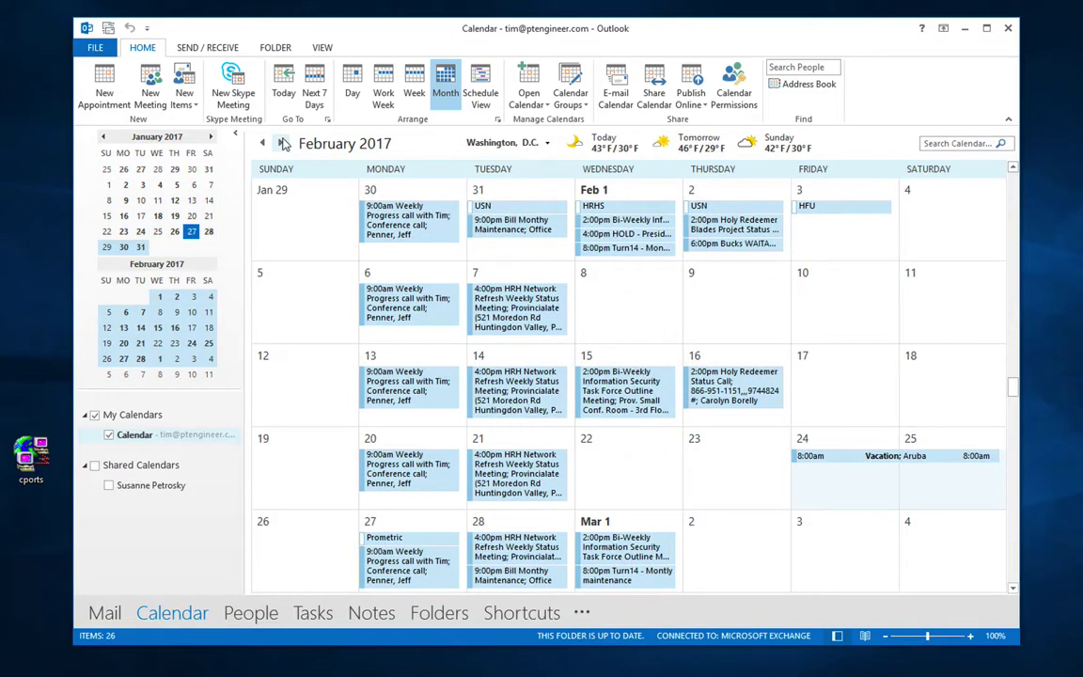
left_click(282, 143)
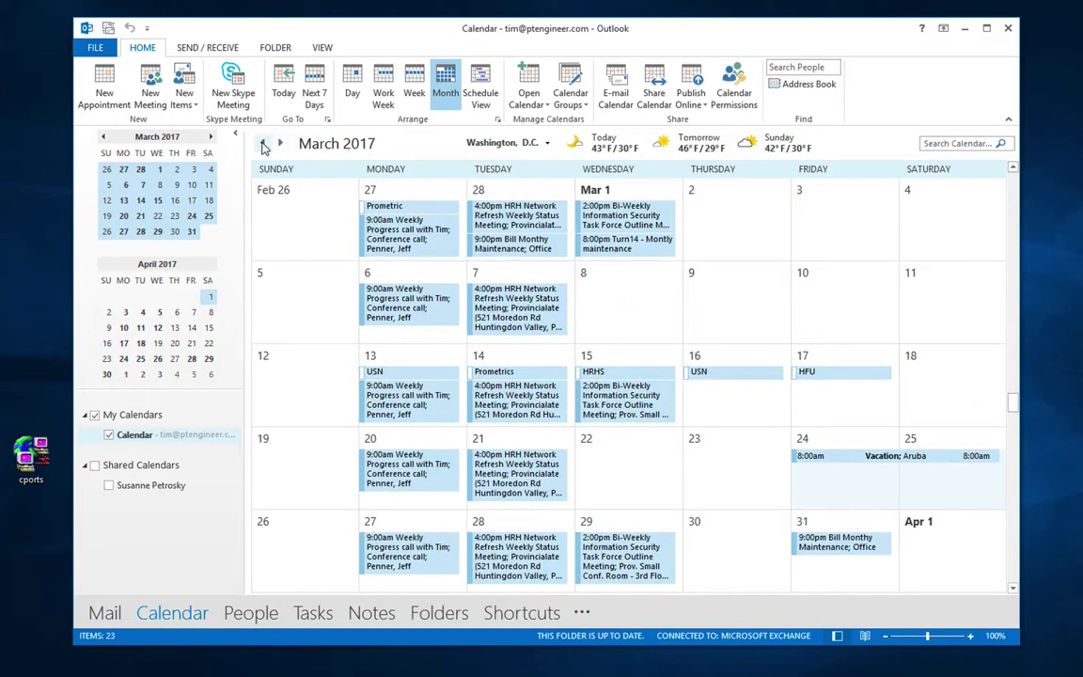
left_click(262, 142)
left_click(262, 143)
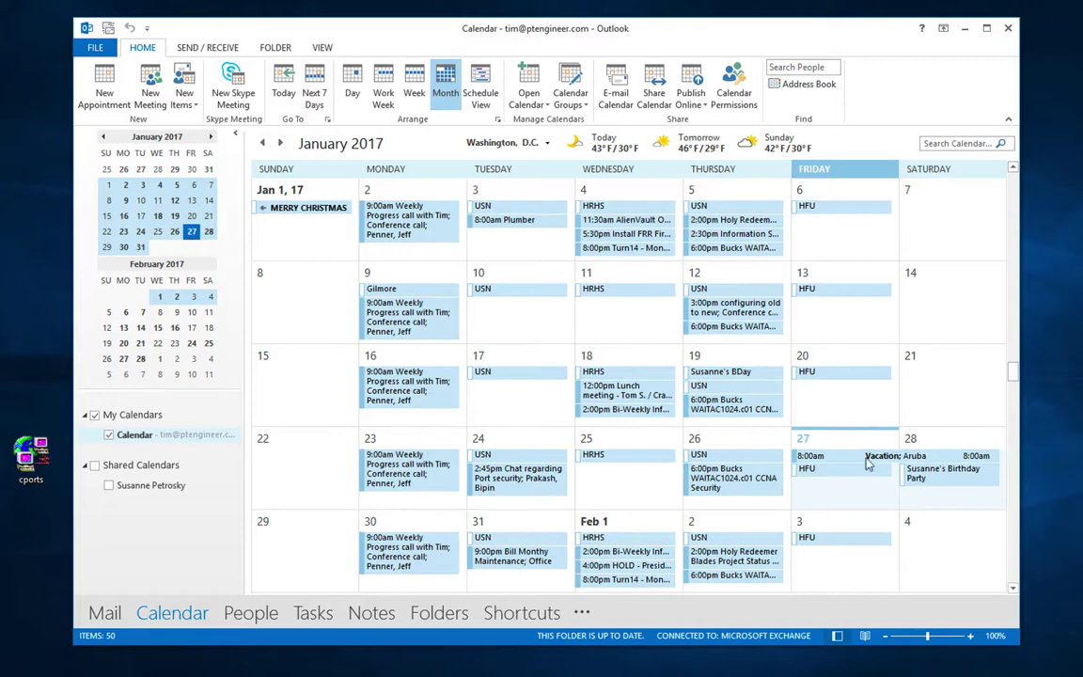
Step: Open the January 27 Vacation appointment from the month calendar
right_click(870, 458)
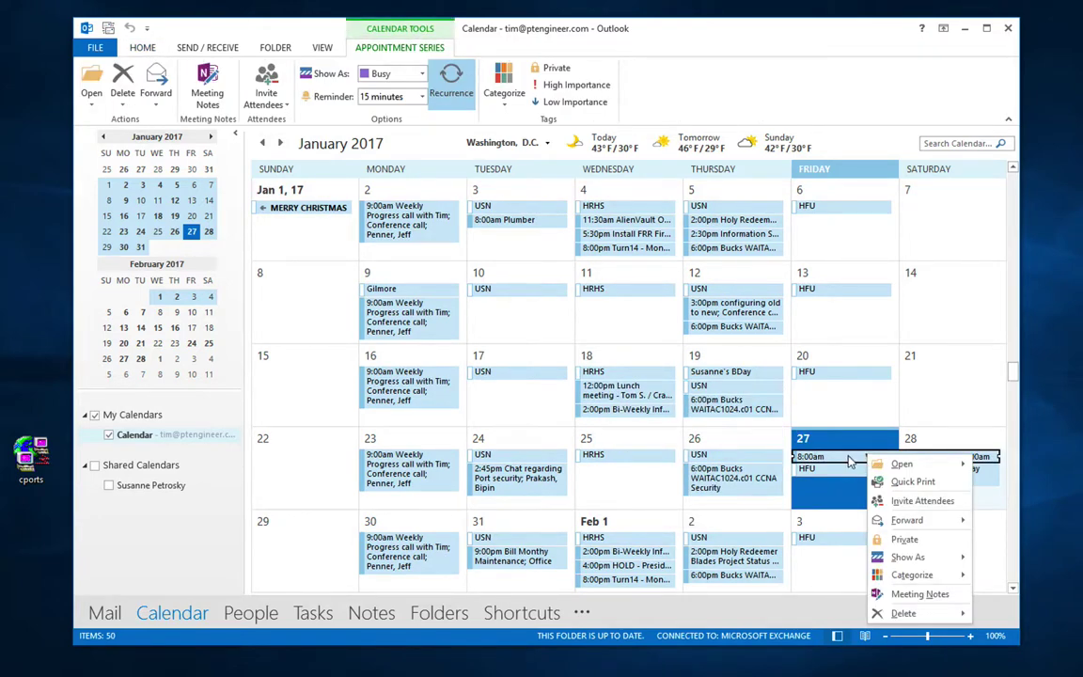
key("Escape")
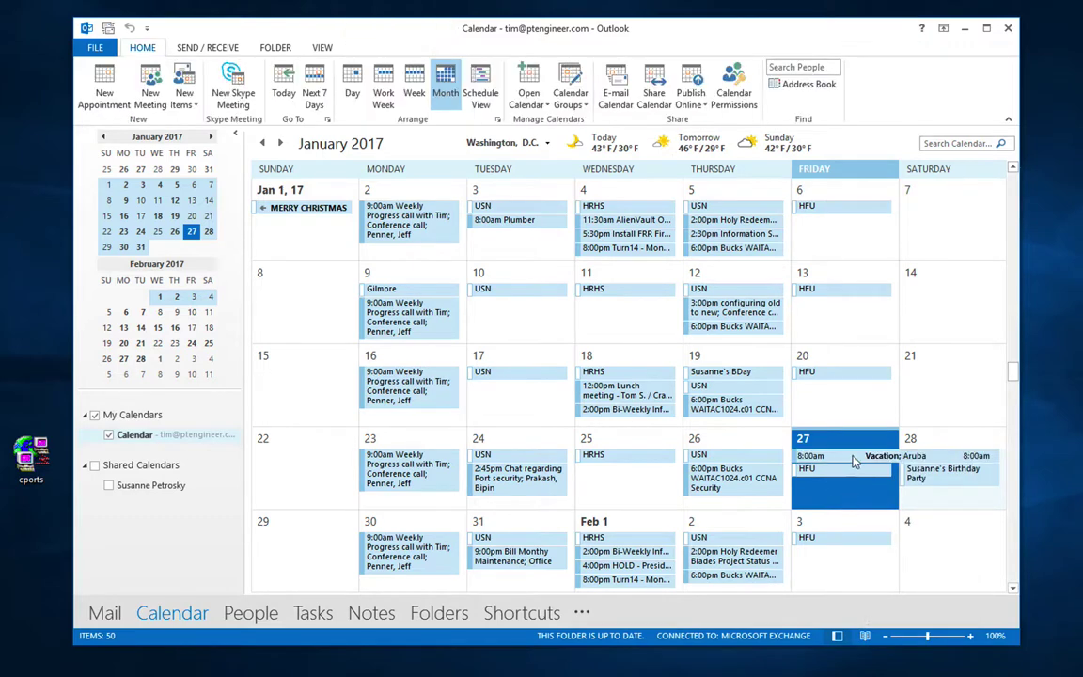
double_click(767, 411)
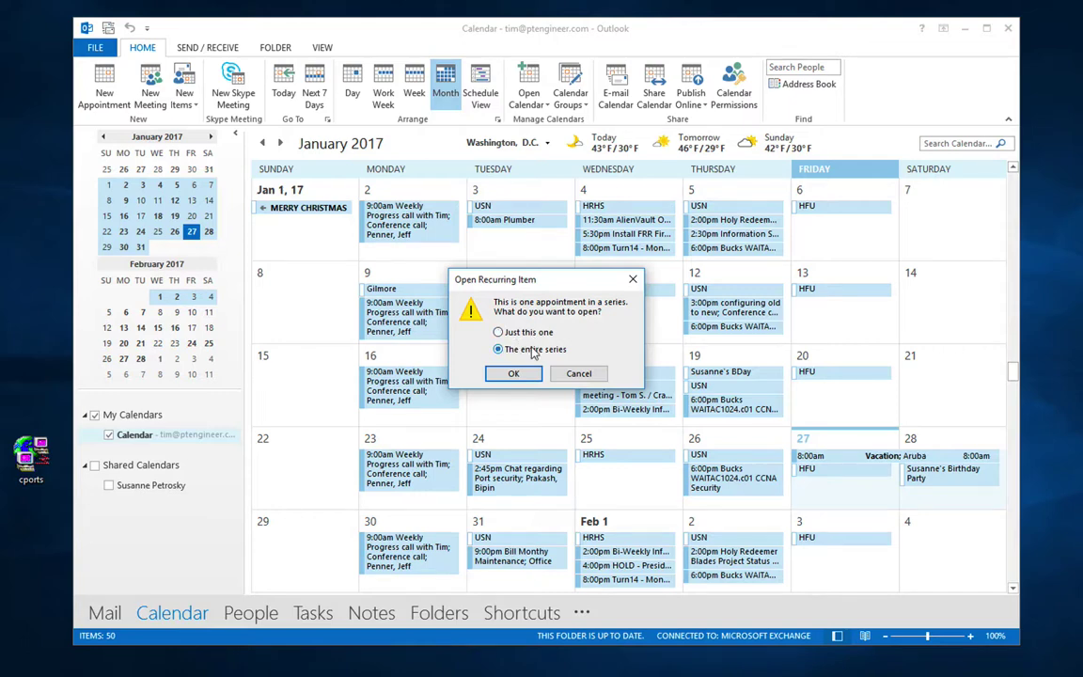
Step: Open the entire series, try a 2-day duration but cancel, then delete the series
left_click(514, 373)
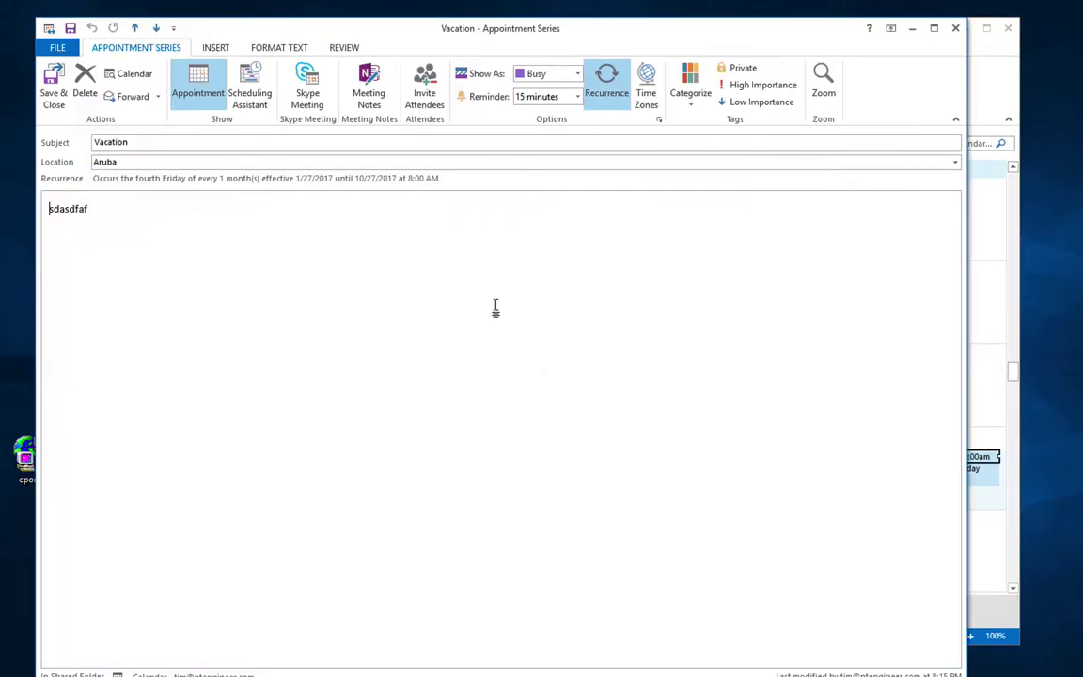
left_click(607, 83)
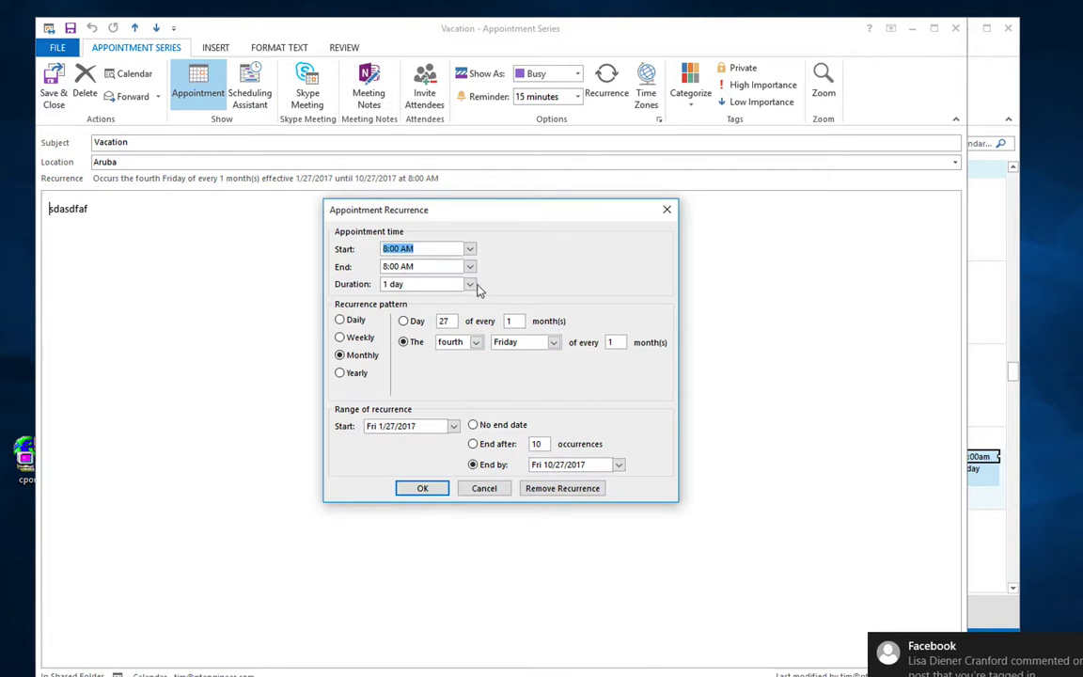
left_click(473, 286)
left_click(442, 321)
left_click(484, 490)
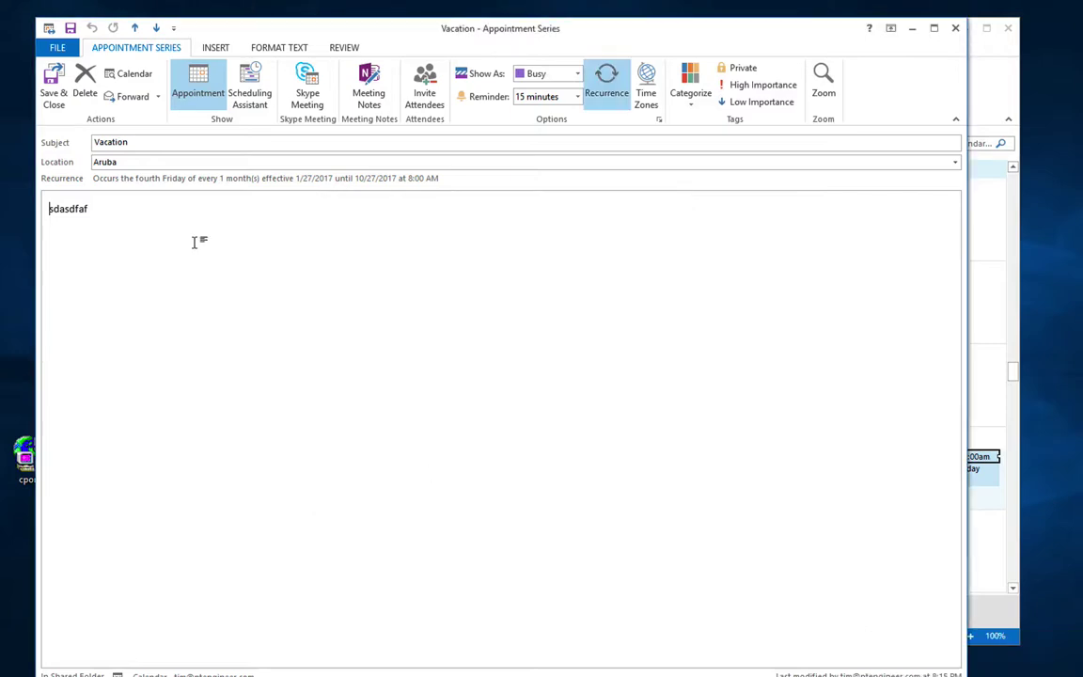
left_click(84, 81)
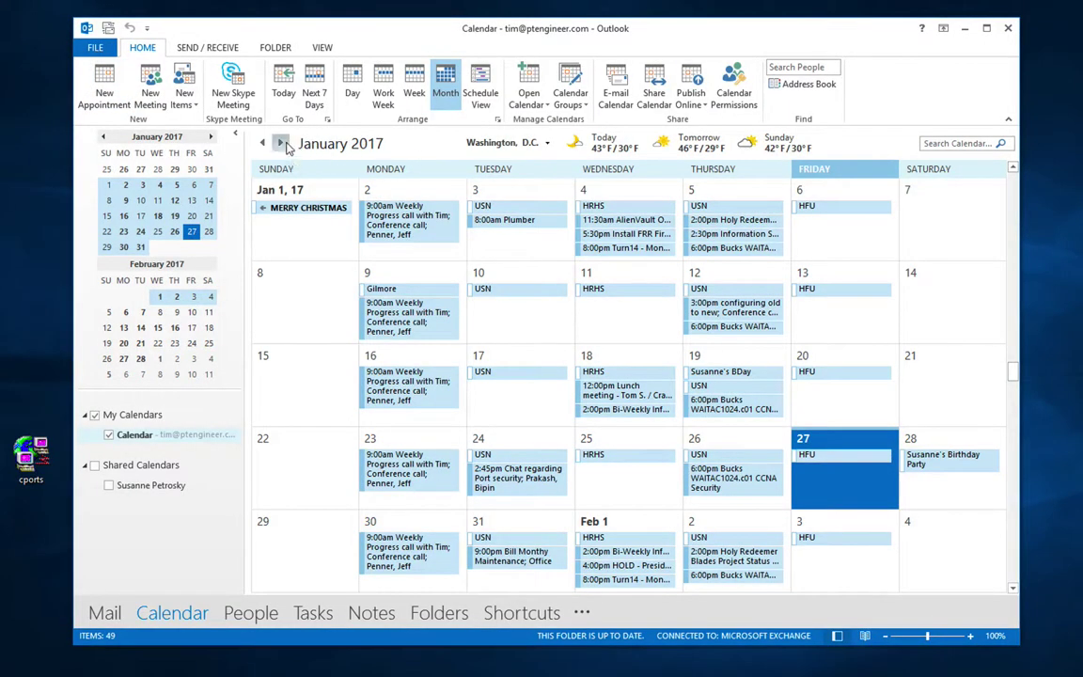
Step: Check February and March 2017, then return to January 2017
left_click(281, 142)
left_click(281, 143)
left_click(264, 144)
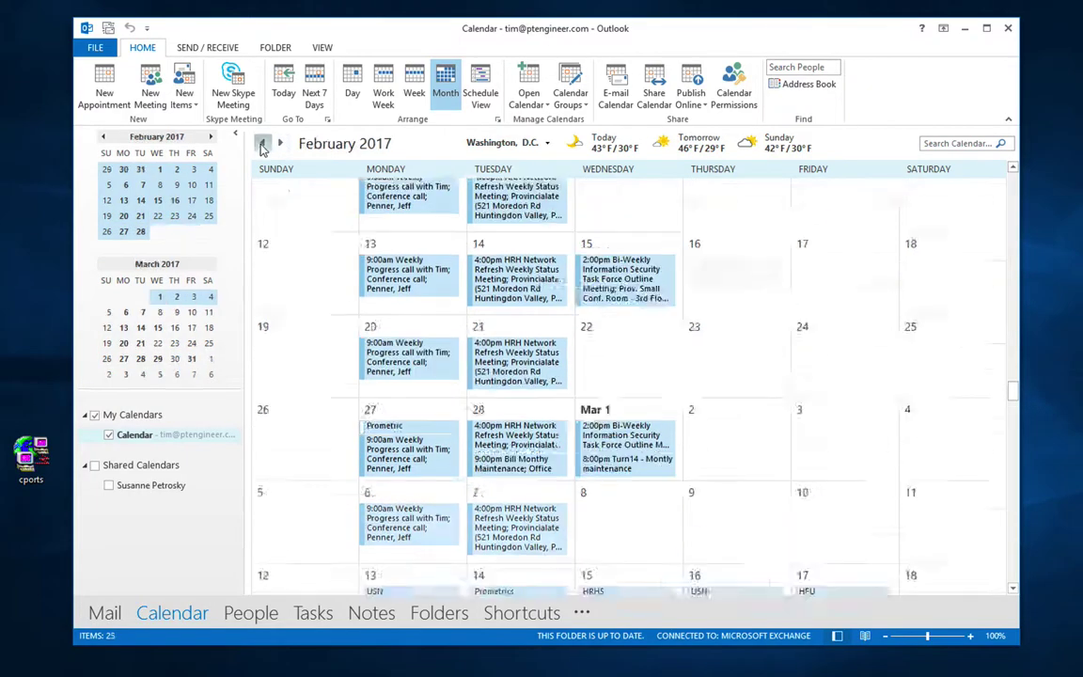
left_click(263, 144)
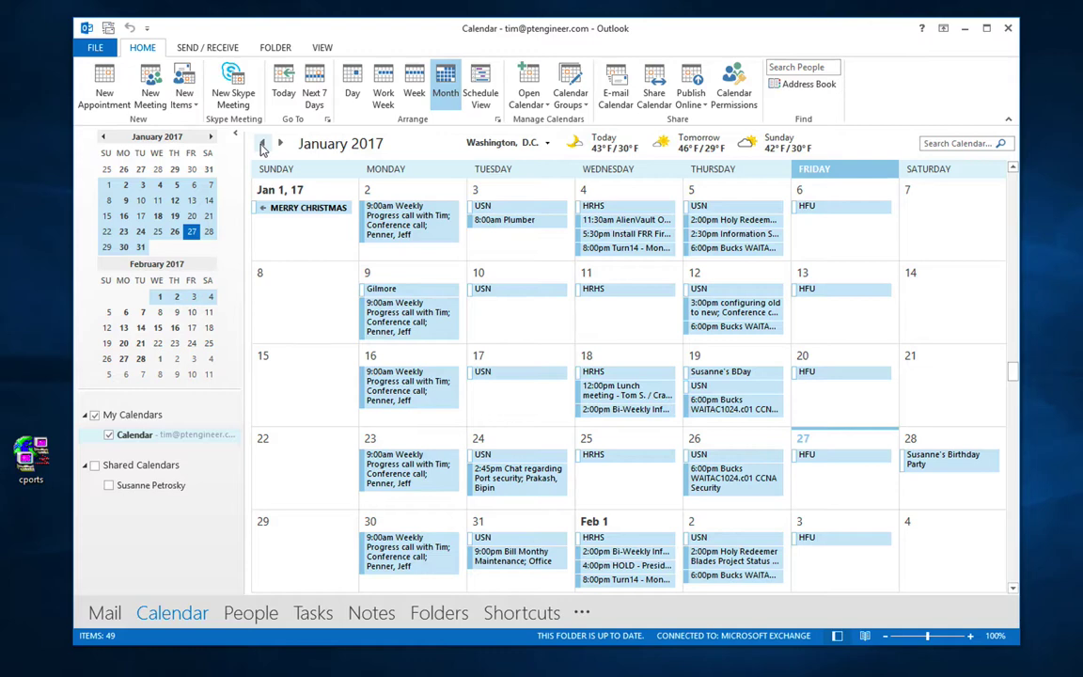
Step: Create a meeting with two required and two optional attendees, then view their free/busy timeline
left_click(154, 101)
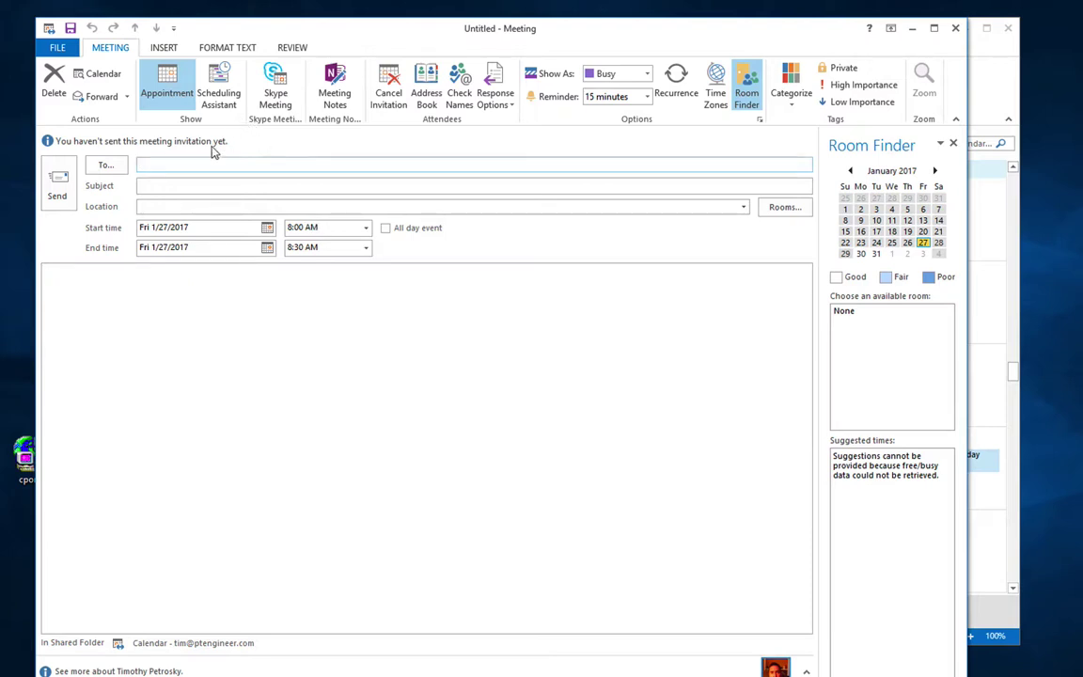
left_click(122, 167)
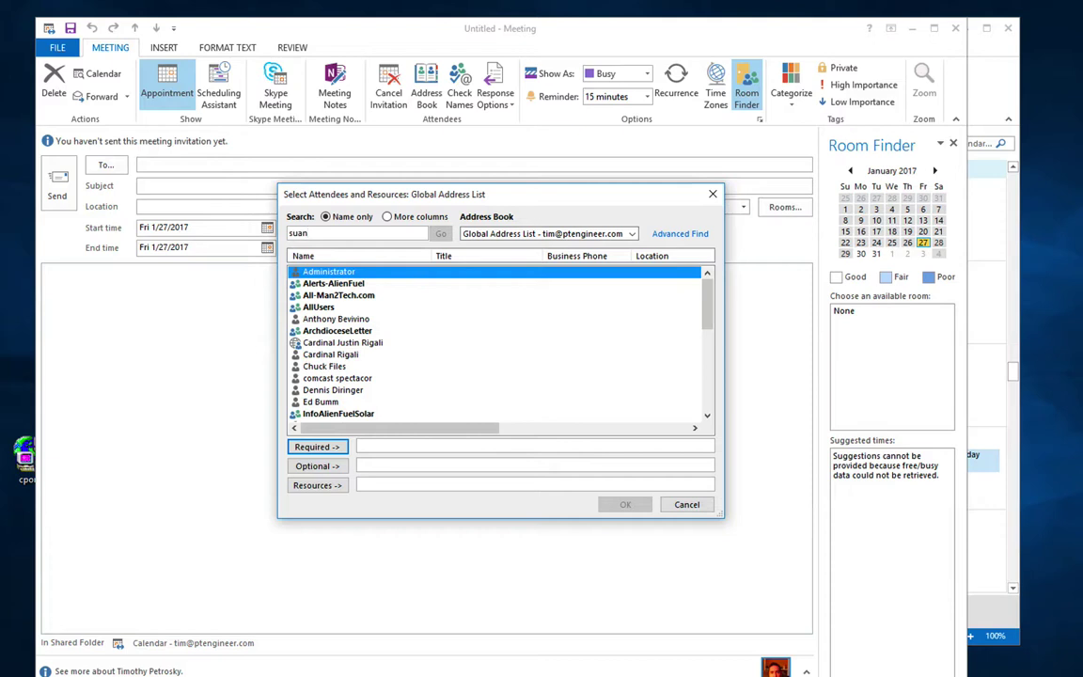
left_click(330, 448)
left_click(311, 354)
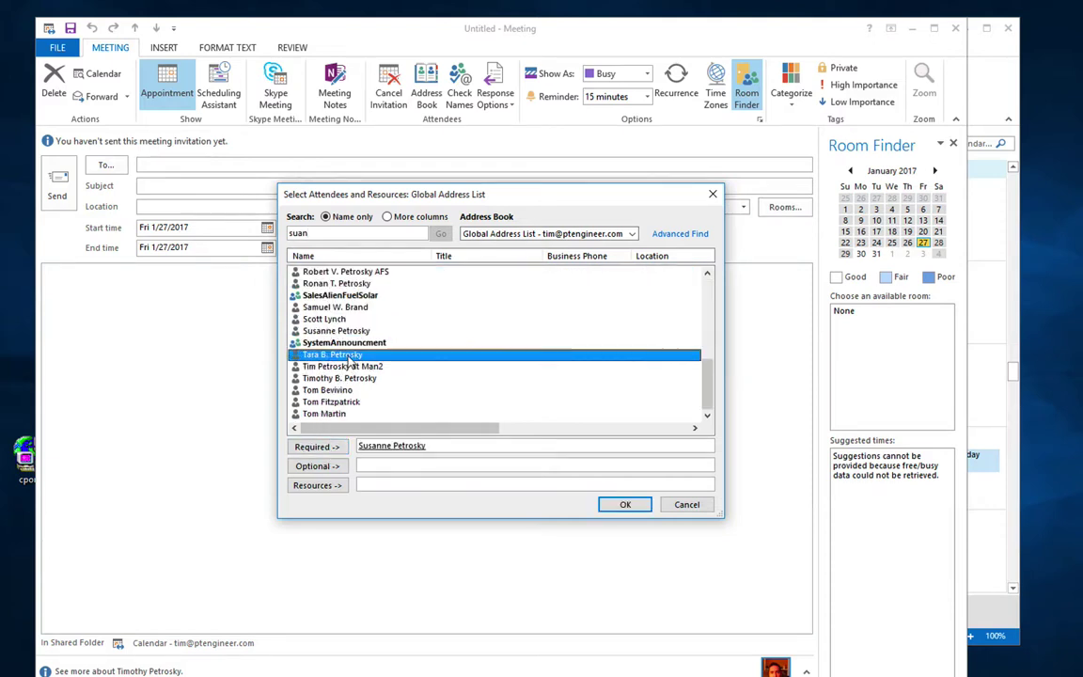
left_click(317, 466)
left_click(338, 365)
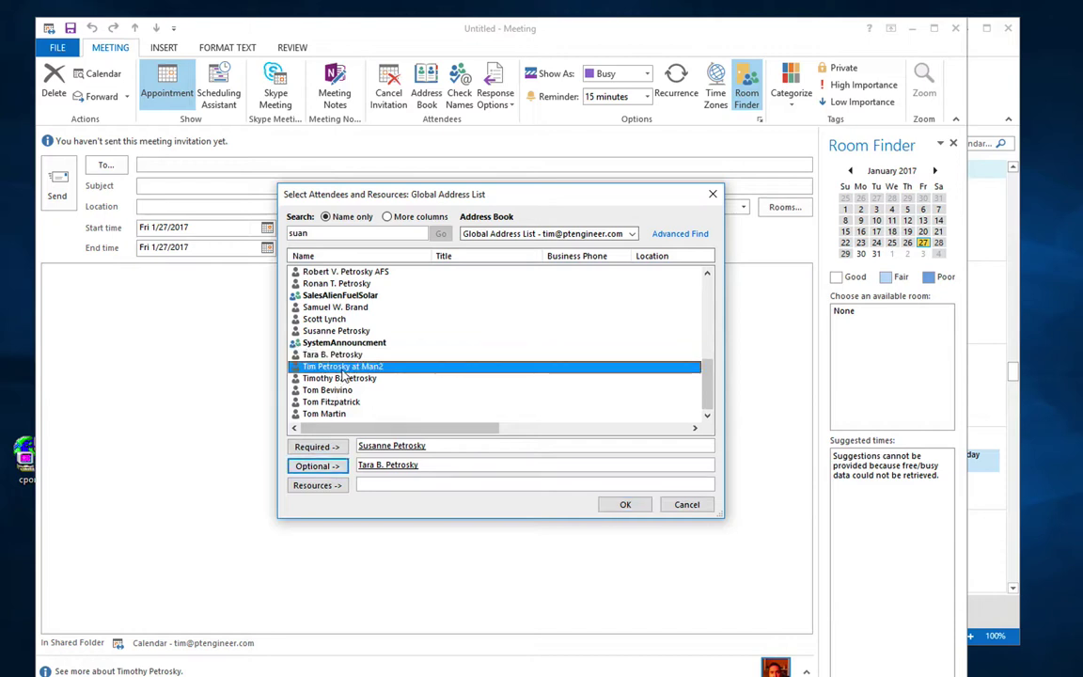
left_click(331, 467)
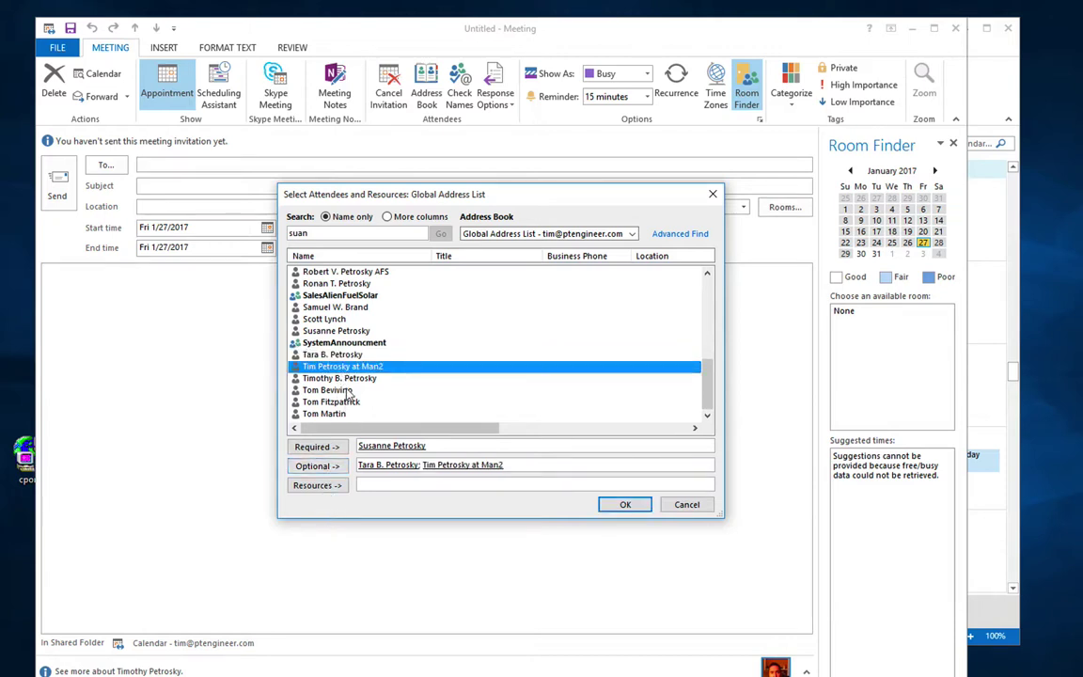
left_click(327, 390)
left_click(317, 448)
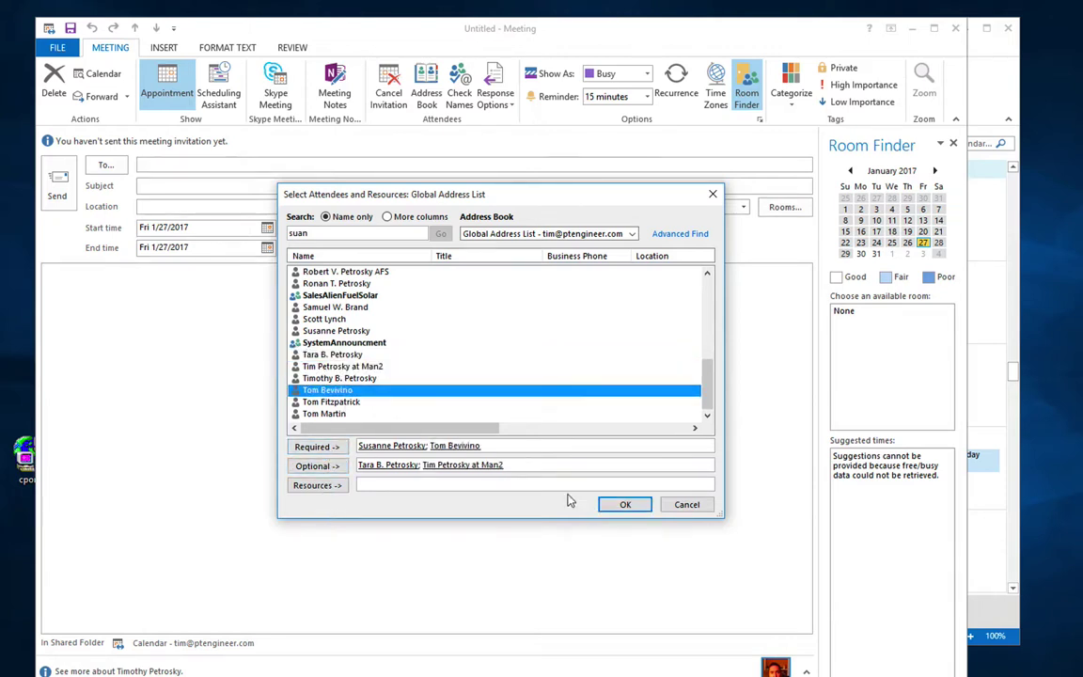
left_click(612, 502)
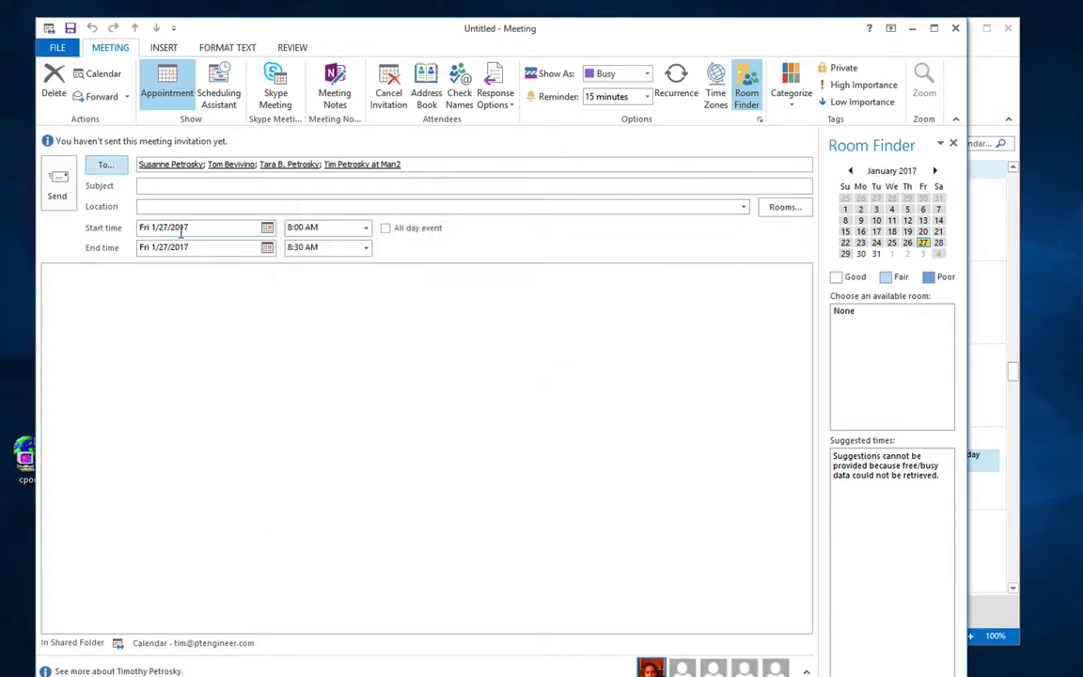
left_click(218, 89)
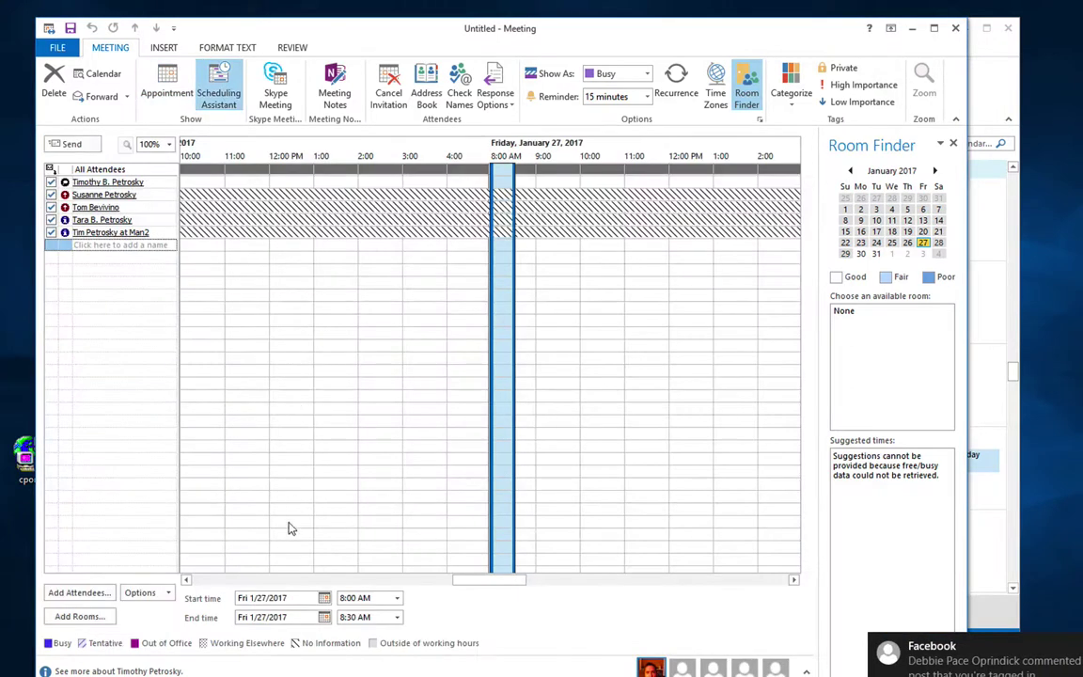
Step: Move the meeting to Tuesday, December 20, 2016, 10:30 AM–12:00 PM and return to its details
left_click_drag(491, 586, 271, 580)
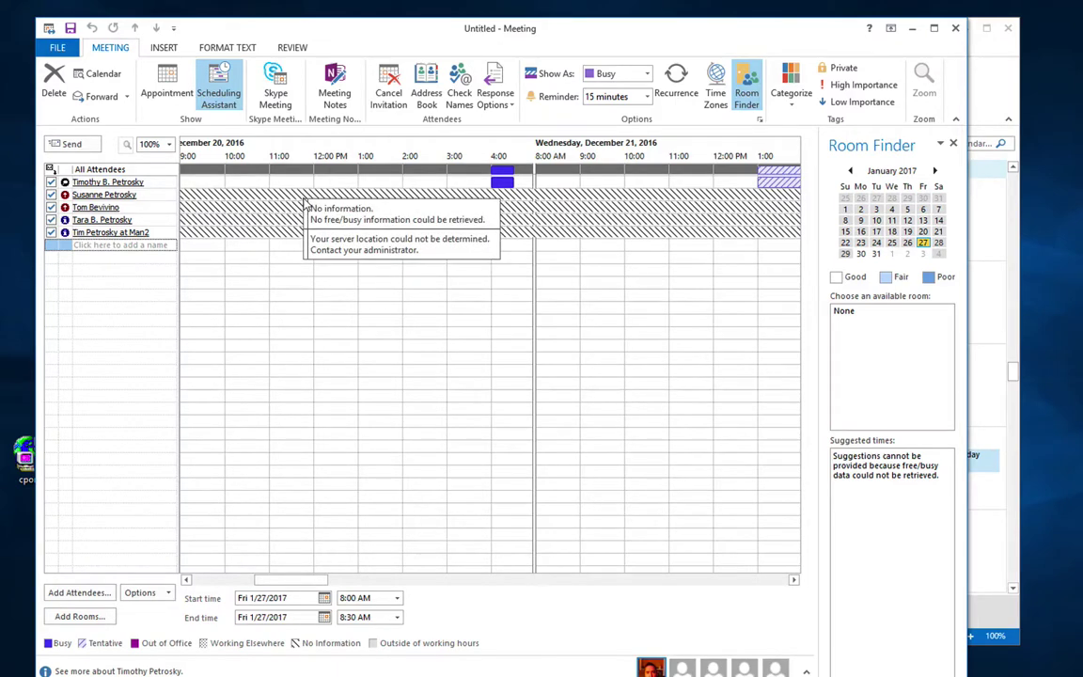
left_click_drag(306, 564, 169, 580)
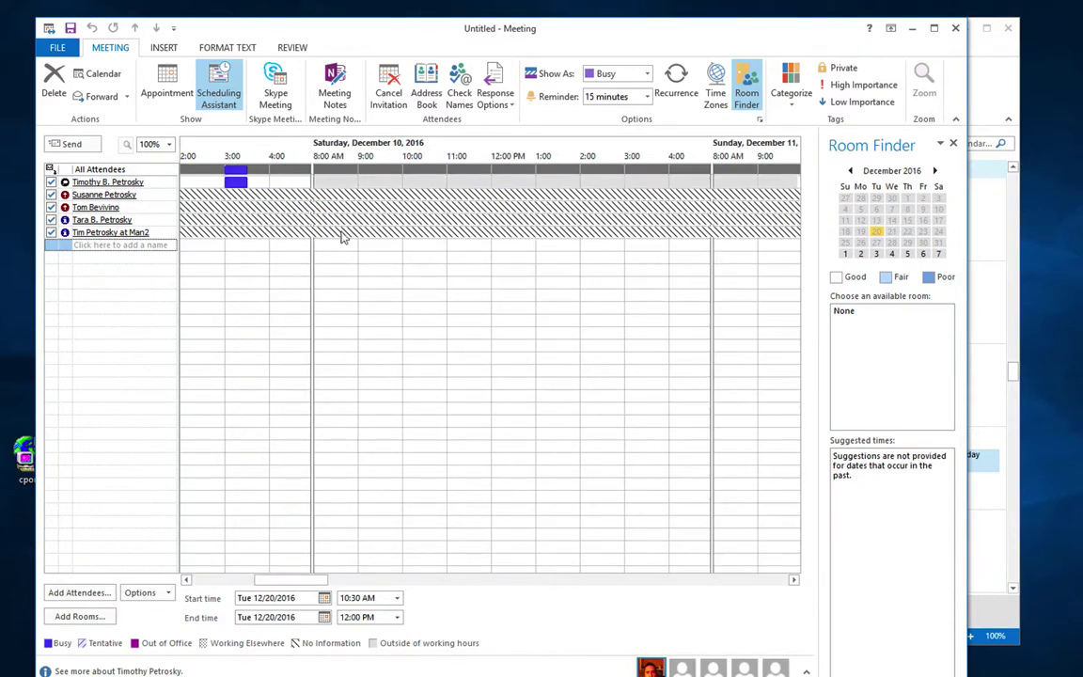
left_click(166, 90)
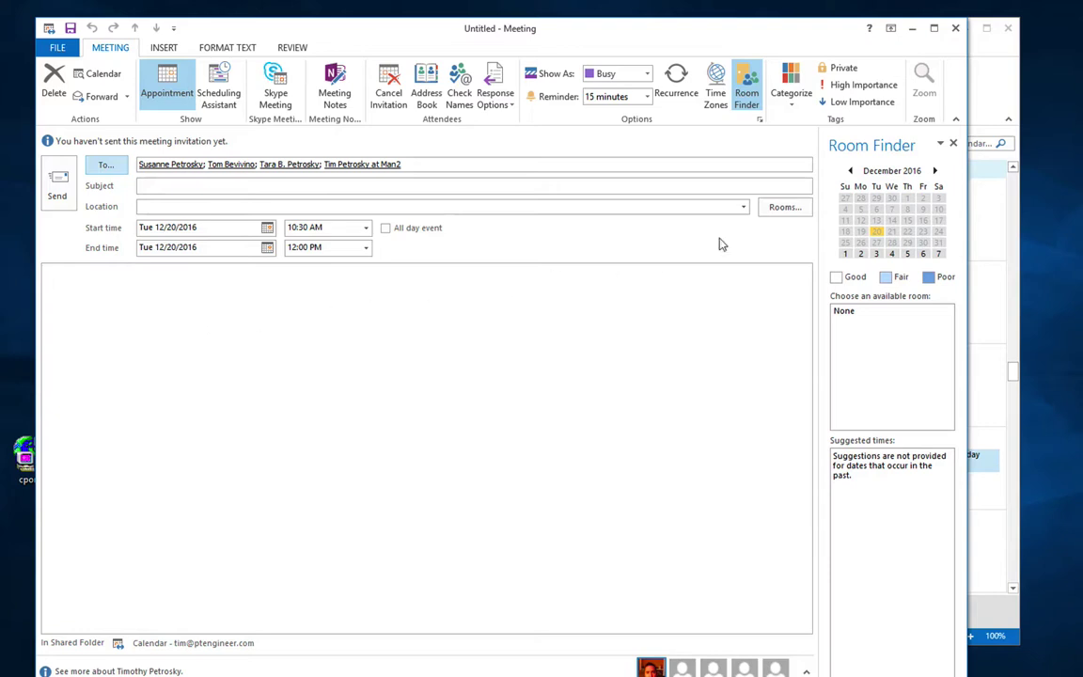
left_click(782, 208)
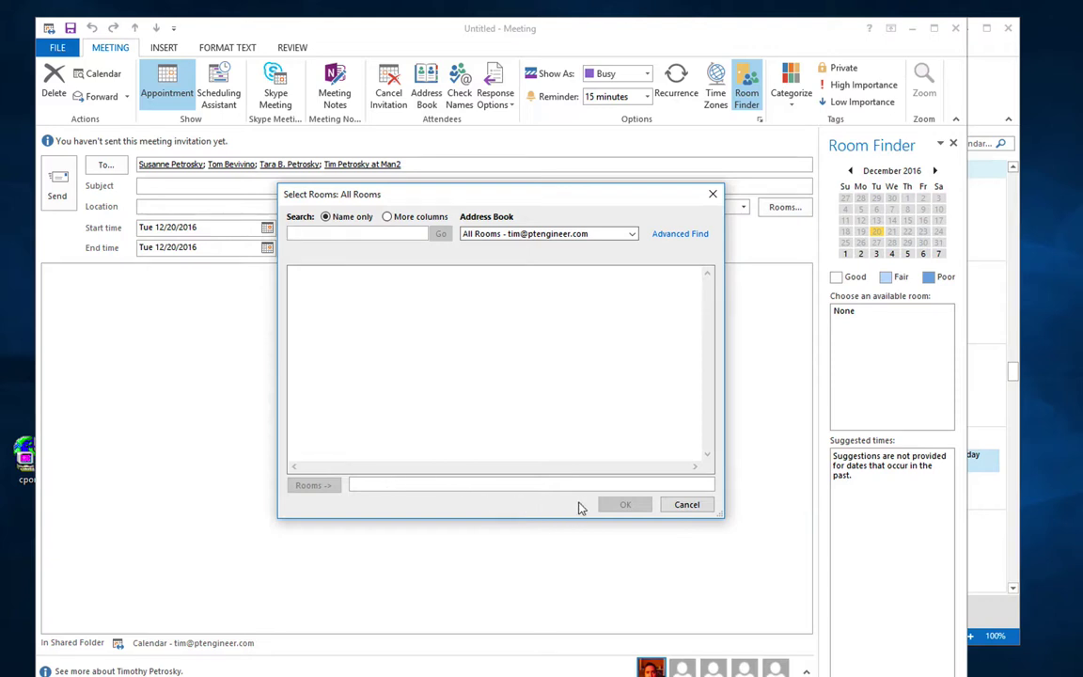
left_click(685, 504)
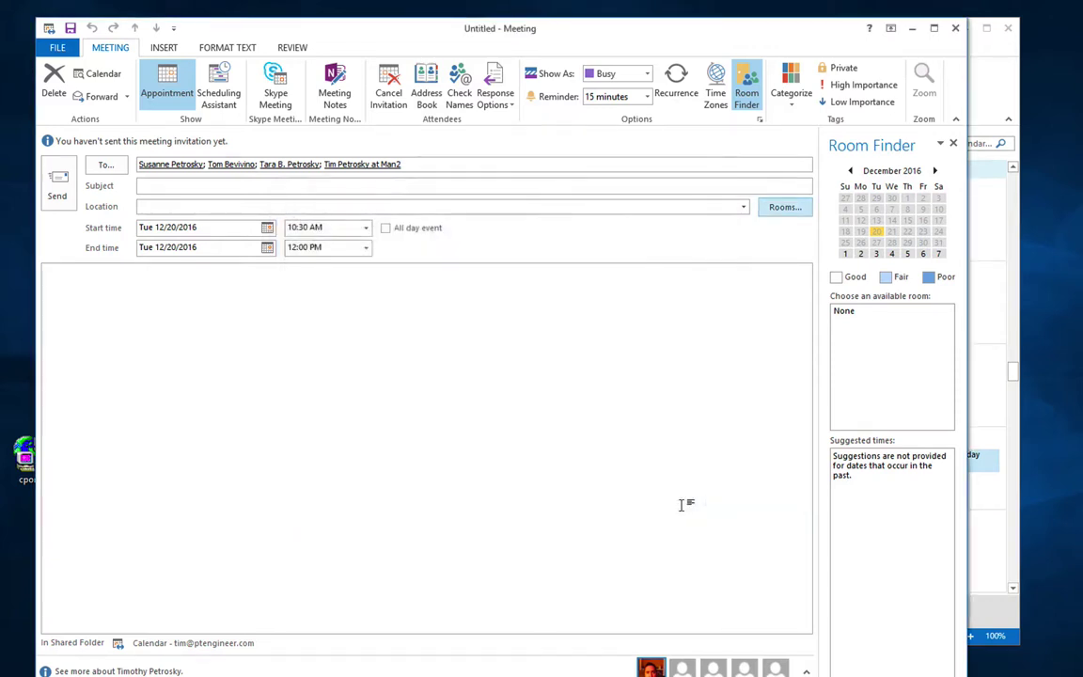
left_click(433, 416)
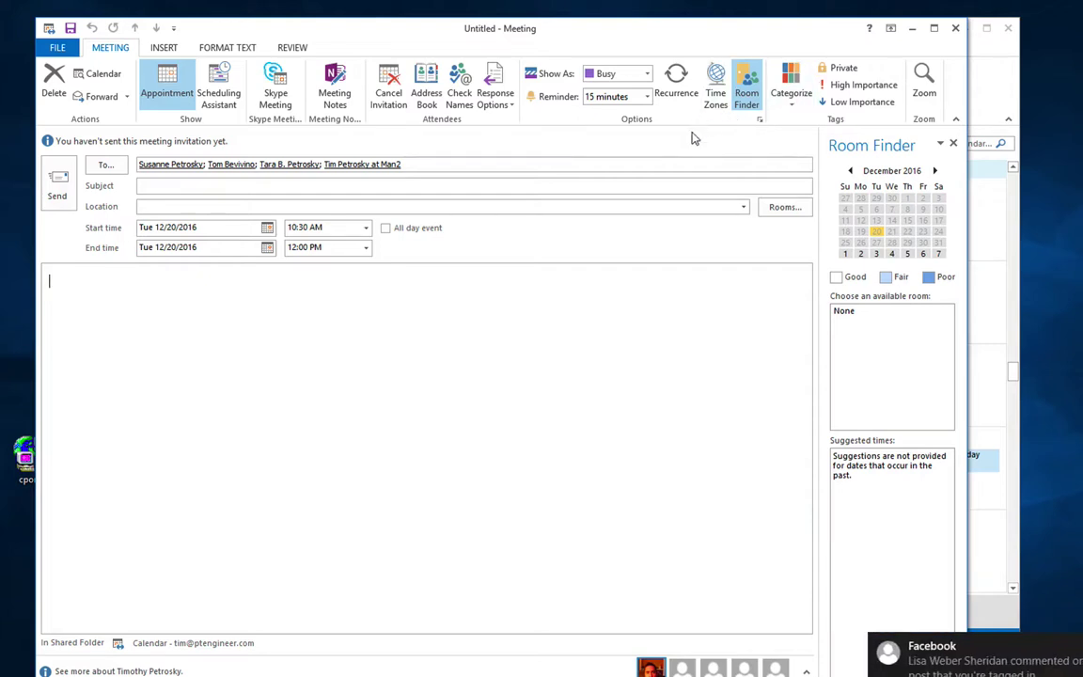
Step: Browse the meeting's INSERT, FORMAT TEXT, REVIEW and FILE tabs
left_click(165, 48)
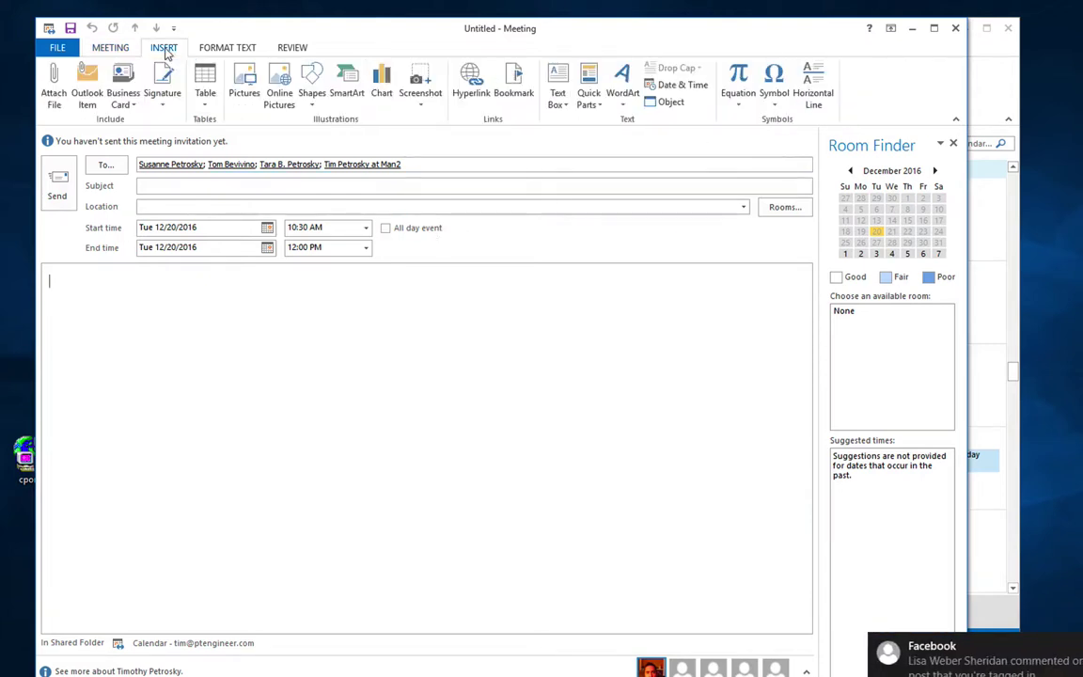
left_click(215, 50)
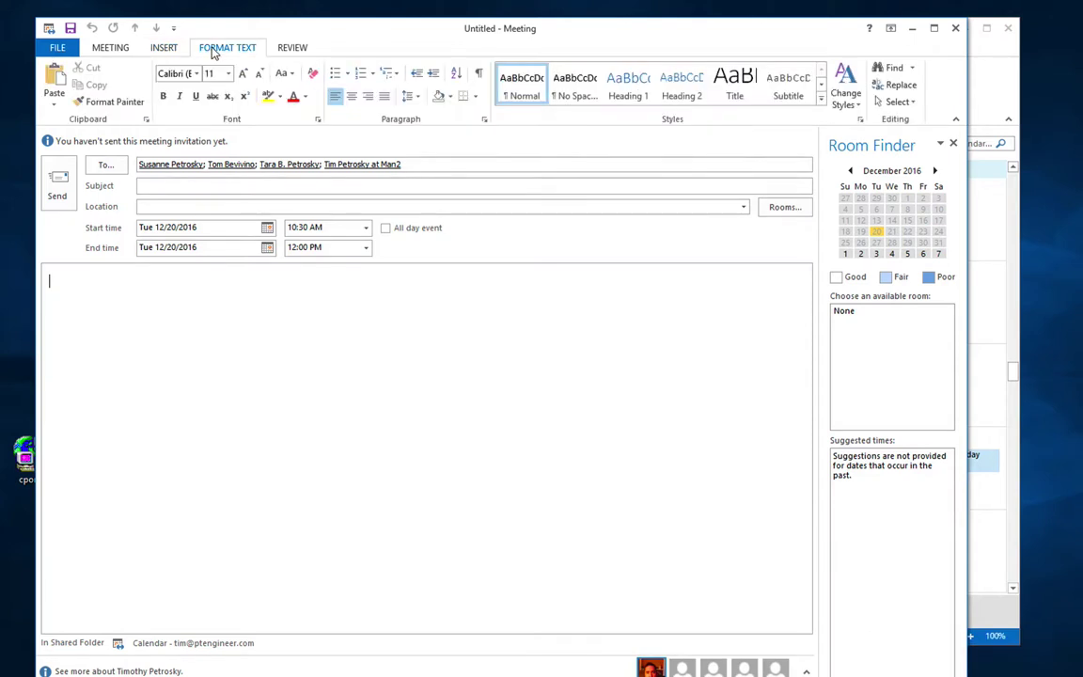
left_click(293, 49)
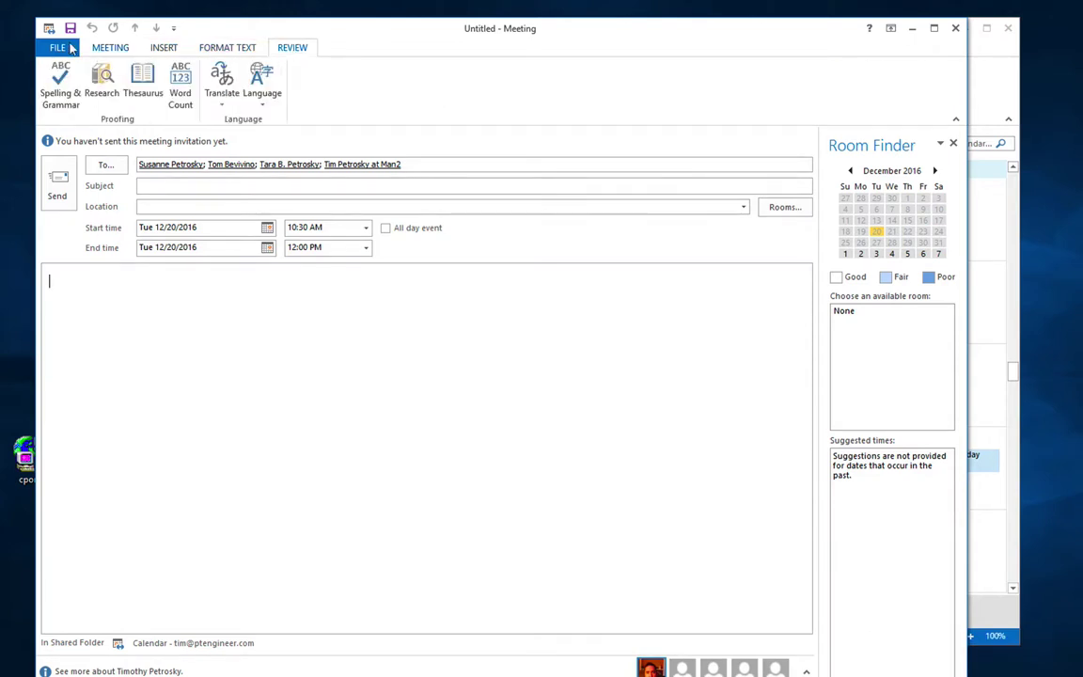
left_click(65, 46)
Step: Leave the FILE view and close the meeting, discarding it without saving
left_click(65, 46)
left_click(955, 28)
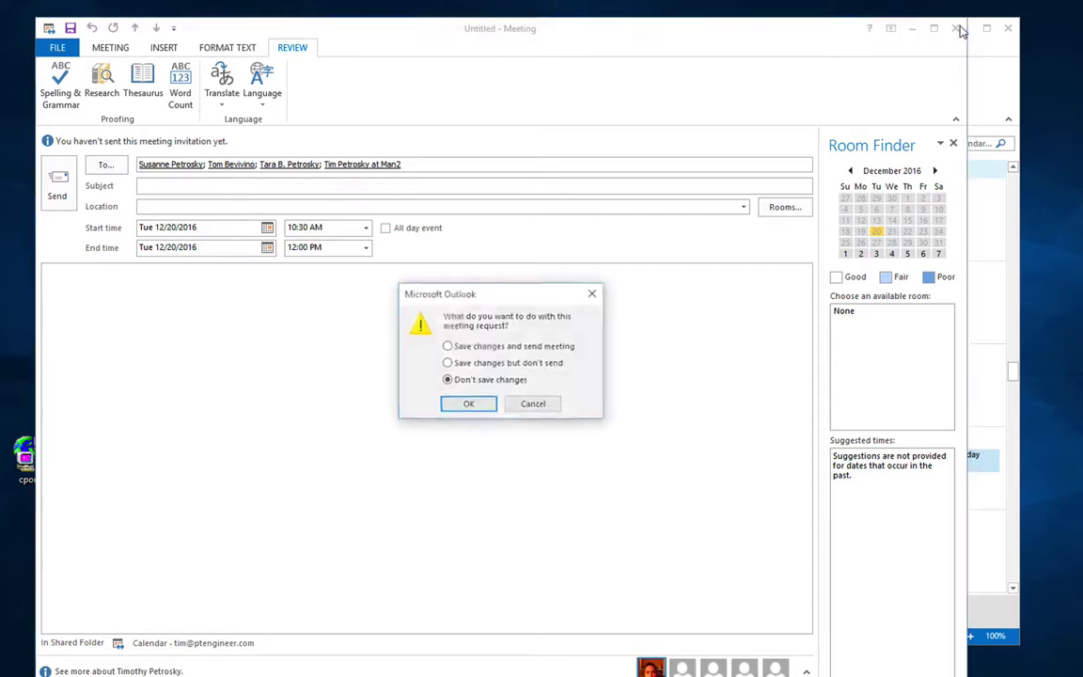
left_click(468, 405)
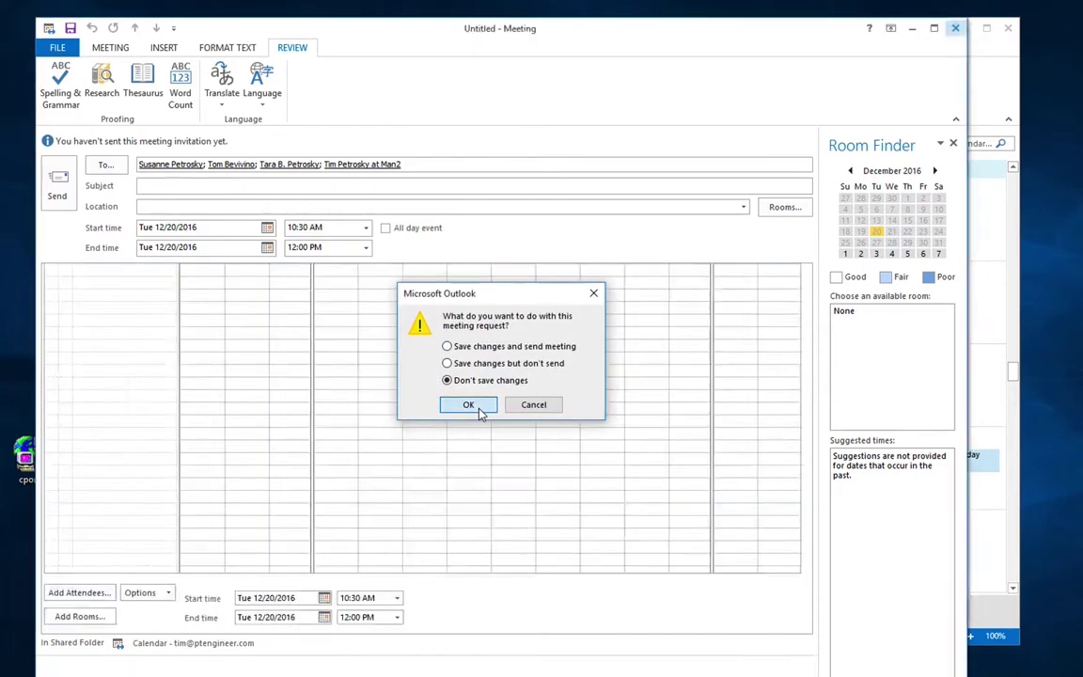
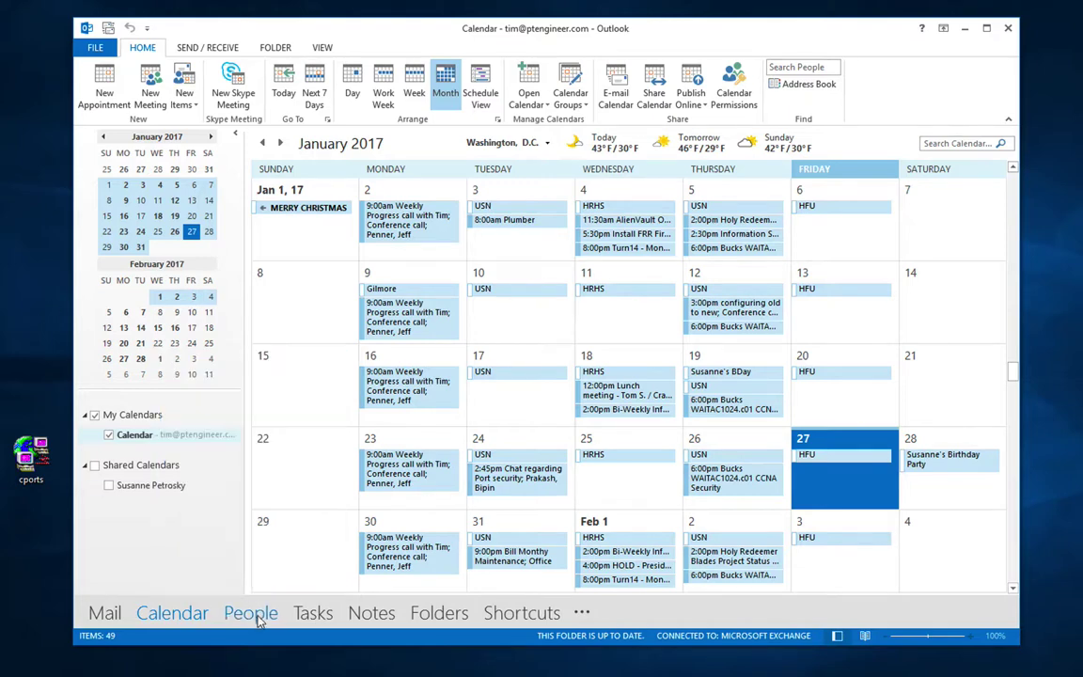
Step: From People, choose a colleague under Open Shared Contacts, then decline the permission-request prompt
left_click(252, 613)
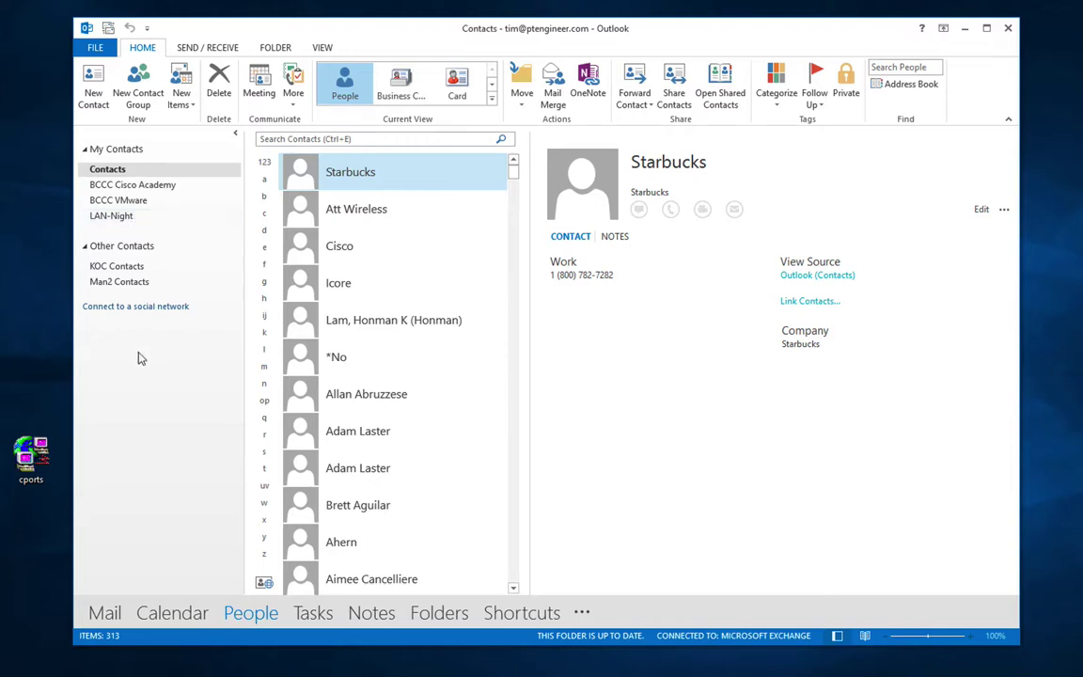
left_click(724, 104)
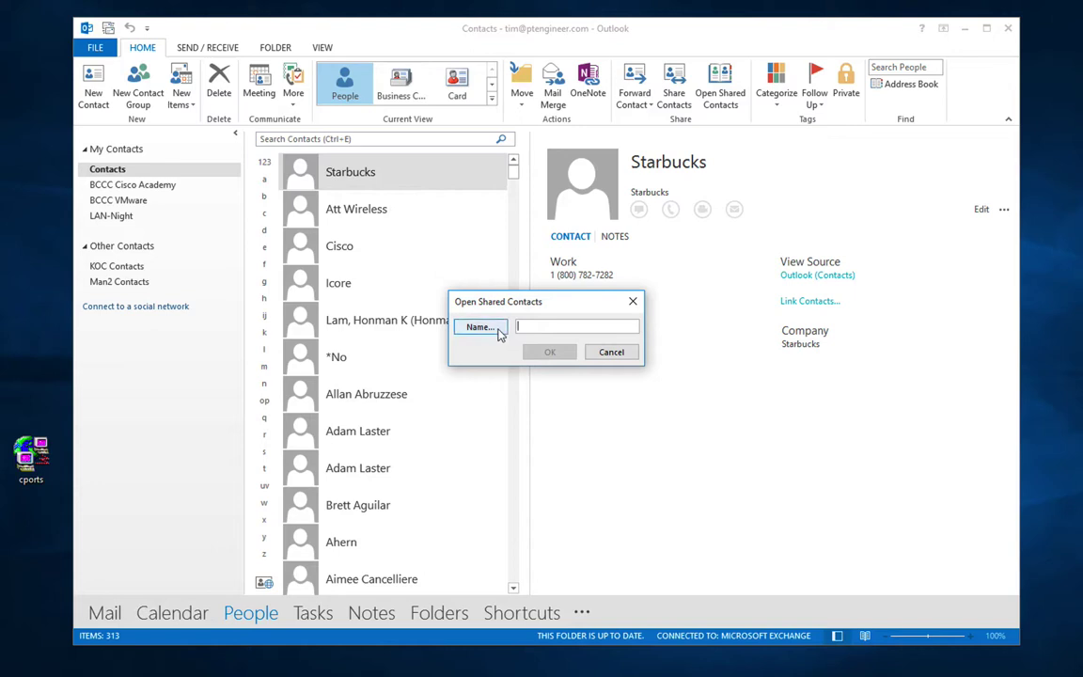
left_click(480, 328)
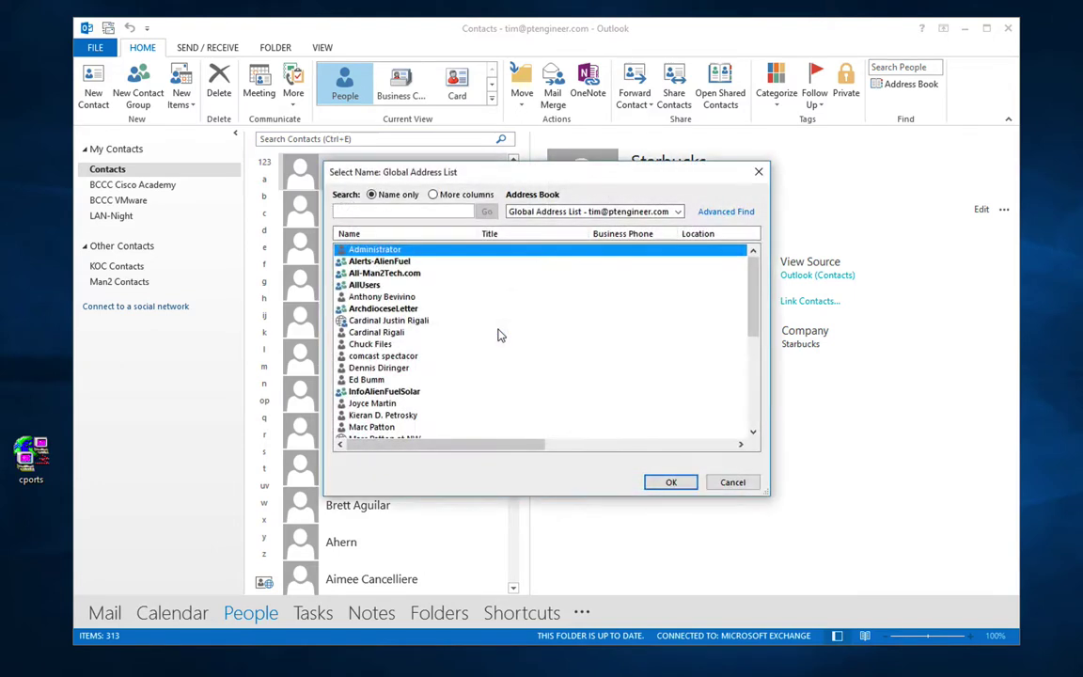
left_click_drag(755, 293, 751, 402)
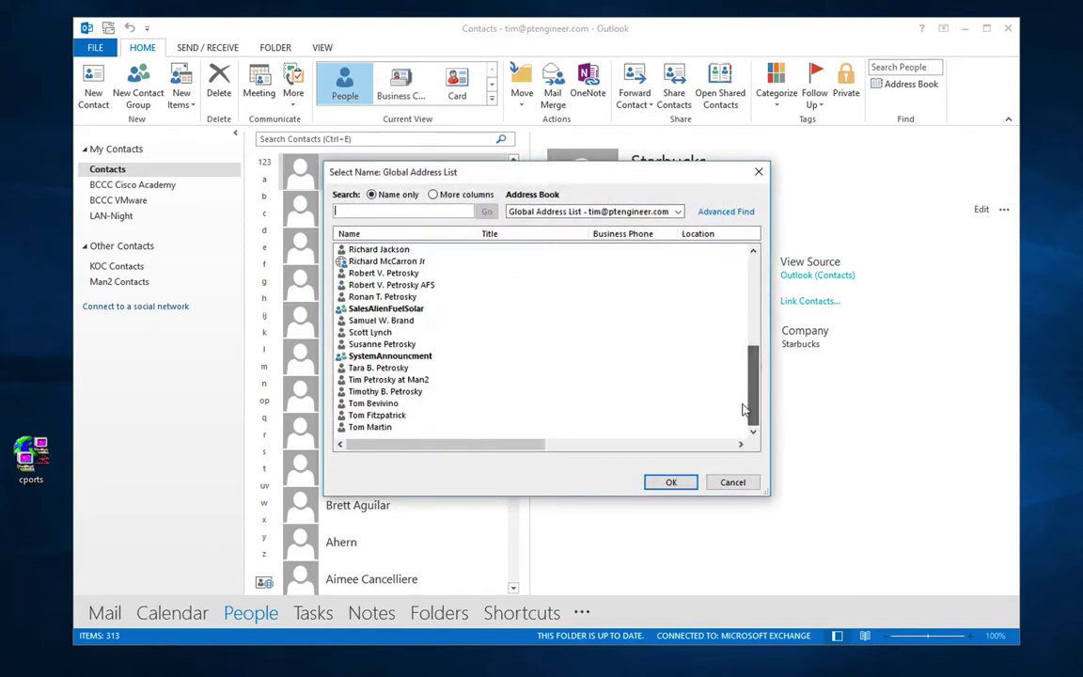
left_click(376, 404)
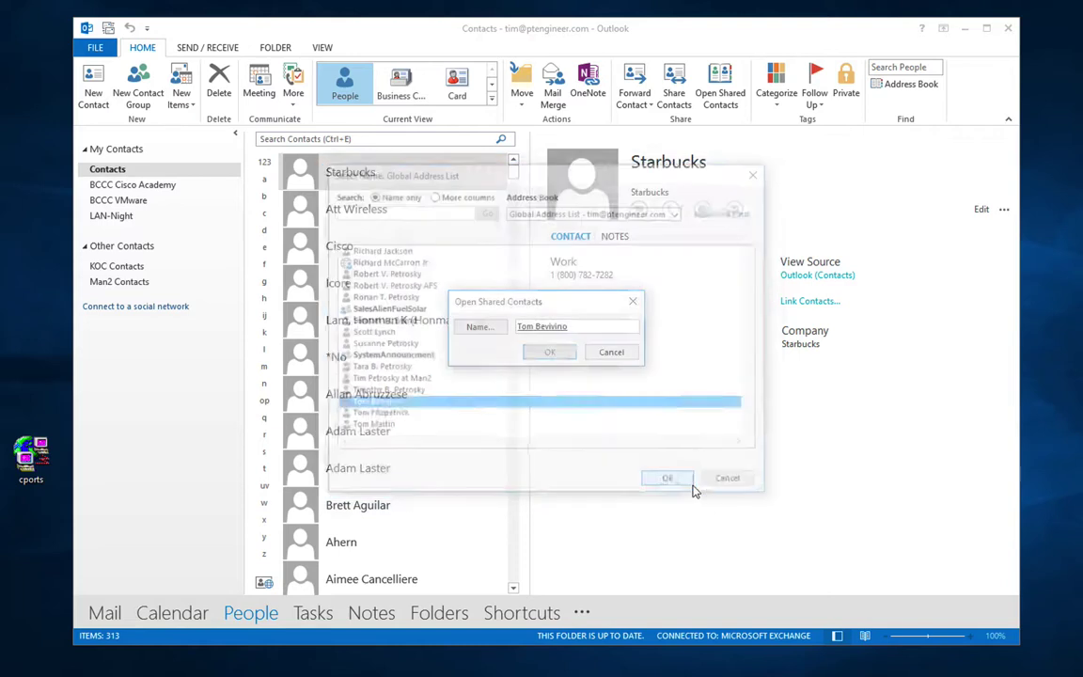
left_click(667, 480)
left_click(564, 353)
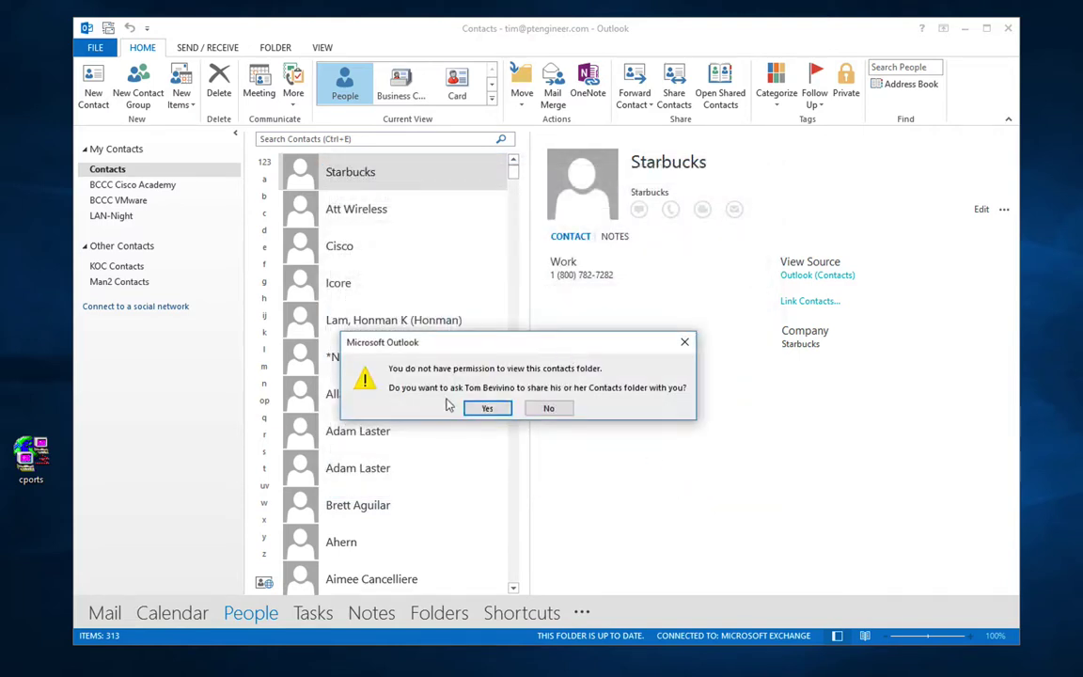
left_click(549, 408)
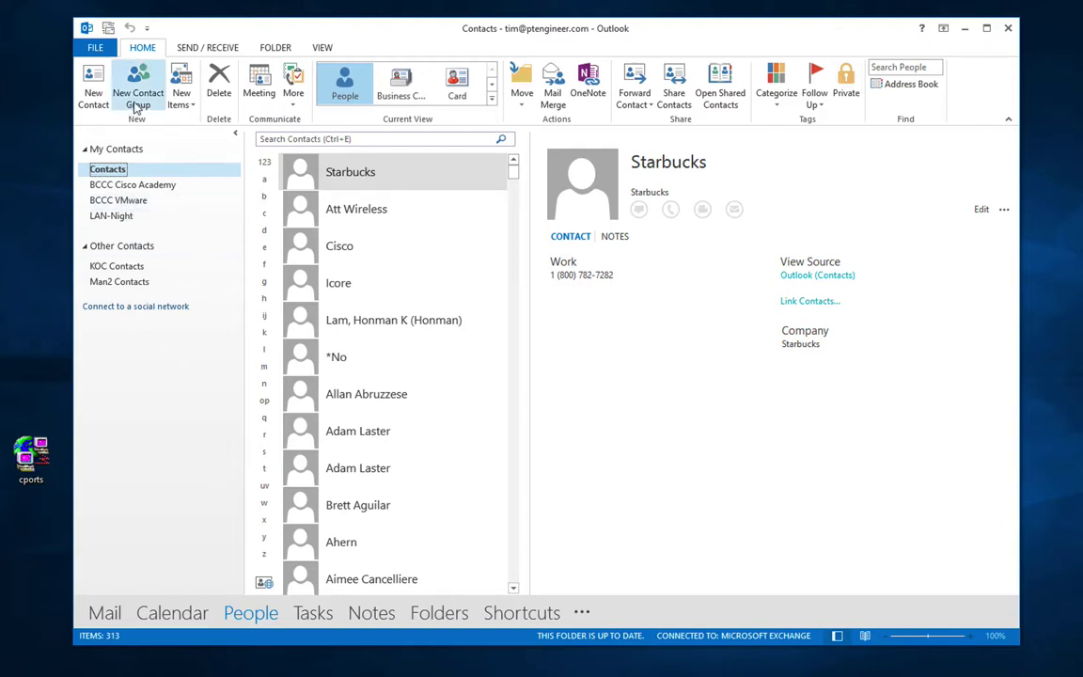
Step: Open the BCCC VMware contacts folder and glance at the New Items choices
left_click(132, 186)
left_click(135, 201)
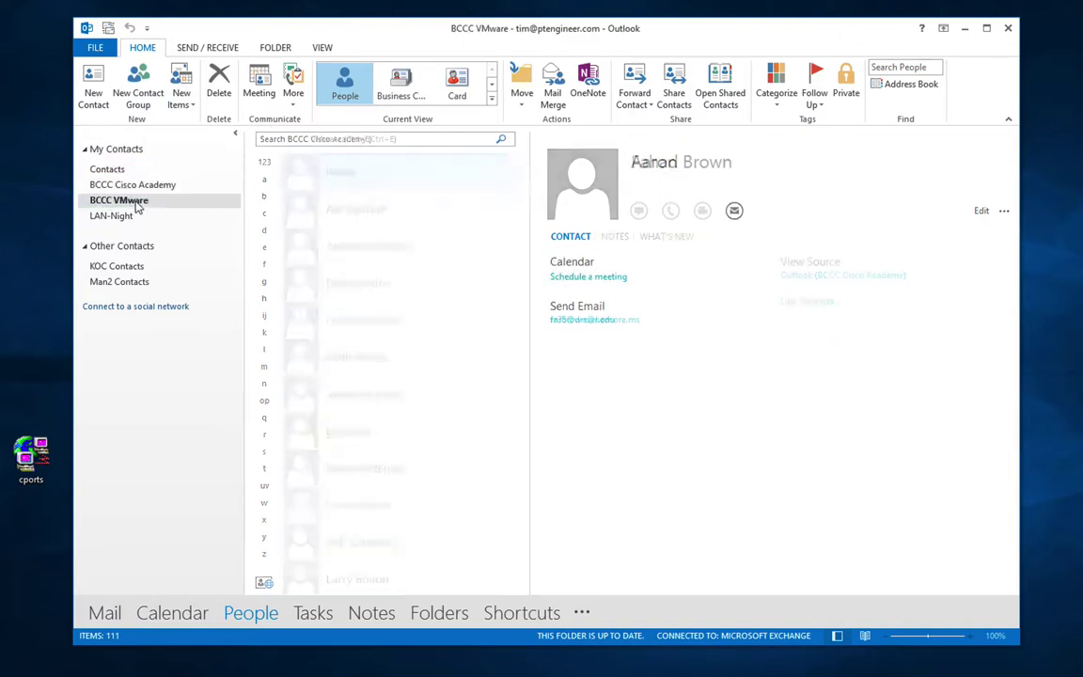
left_click(182, 105)
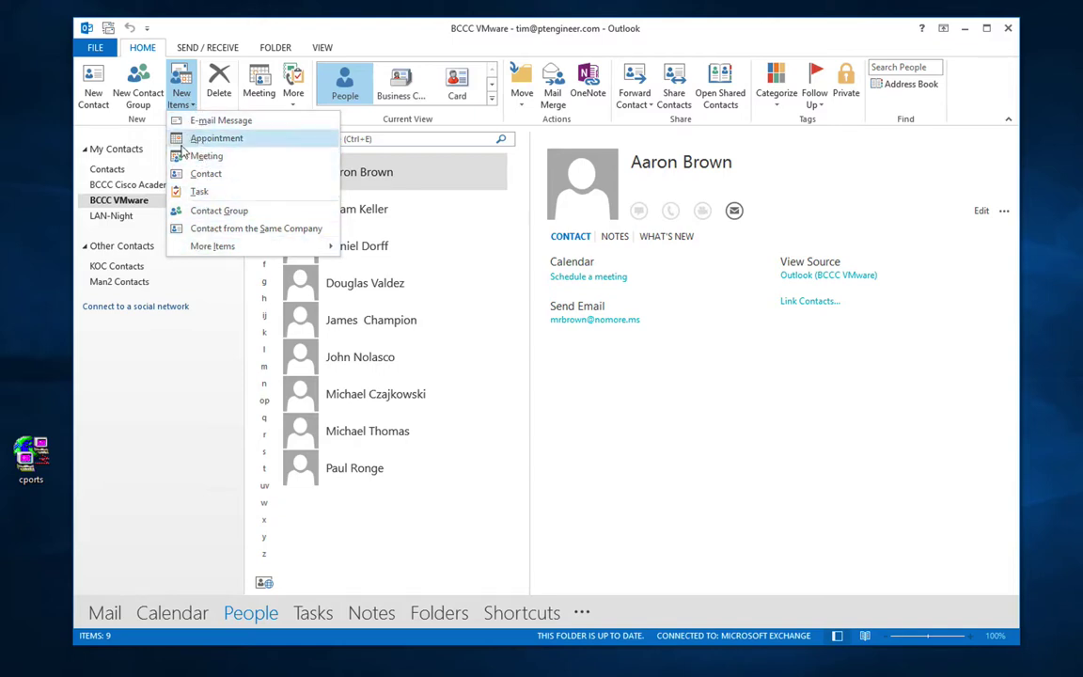
left_click(144, 395)
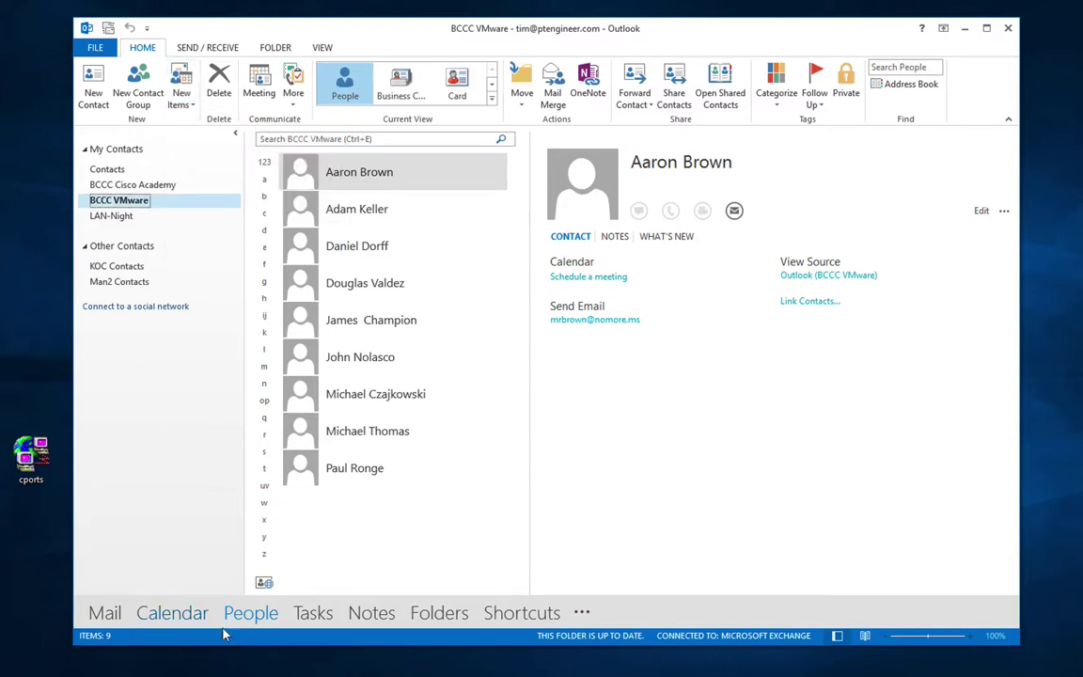
Step: Cycle through Business Card, Card, List and Phone views, then return to People
mouse_move(320, 606)
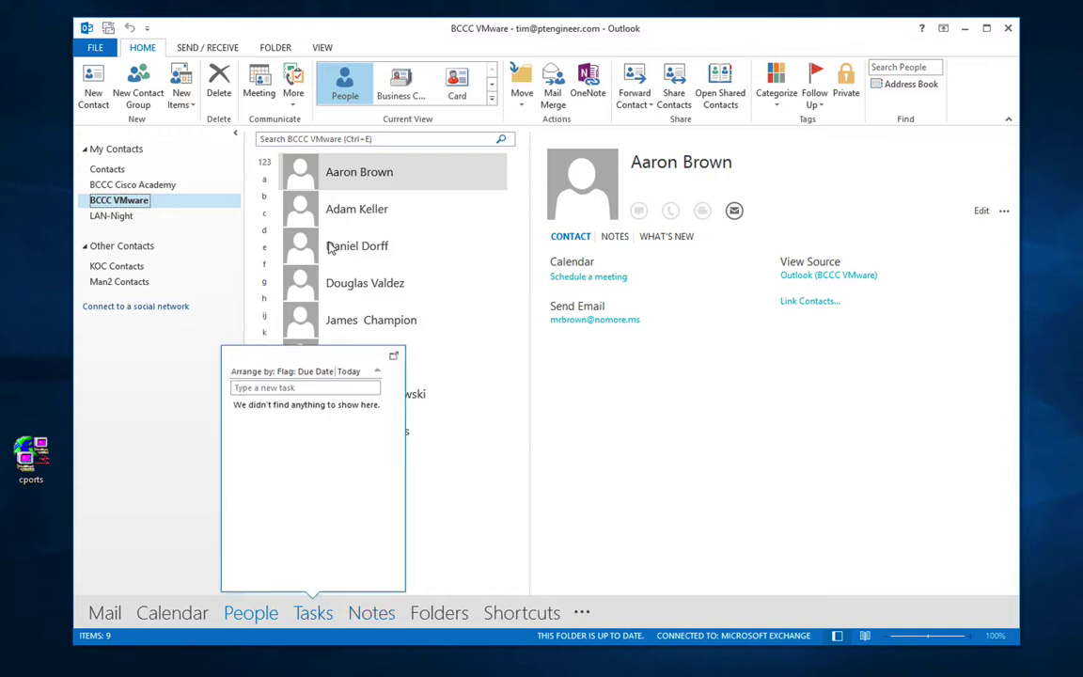
left_click(402, 87)
left_click(484, 86)
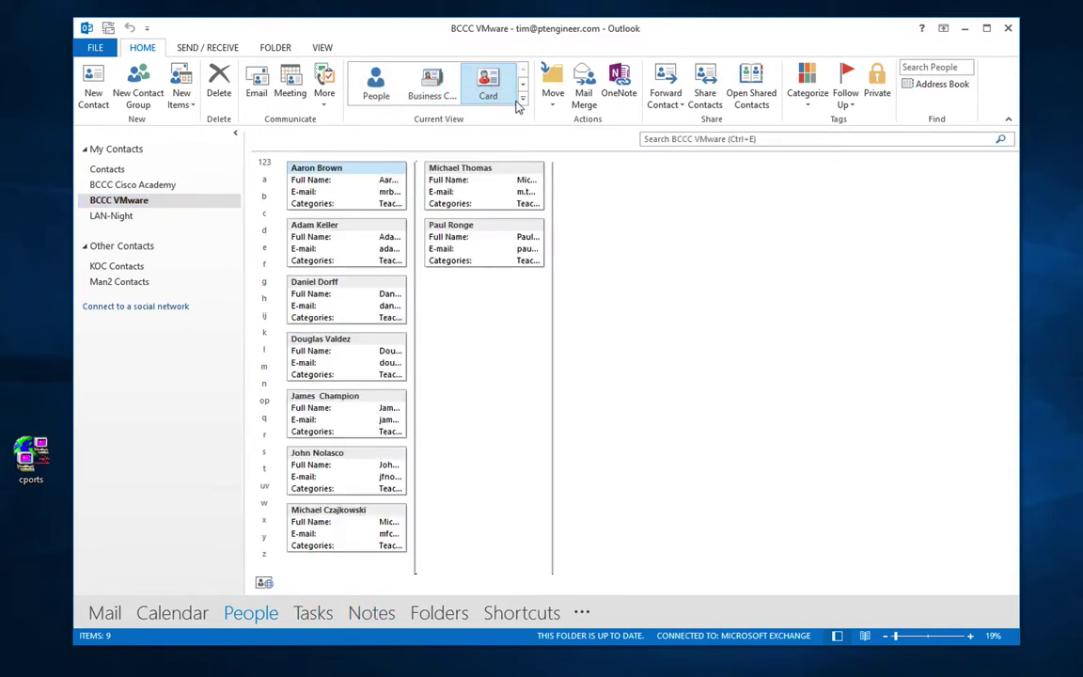
left_click(523, 90)
left_click(432, 85)
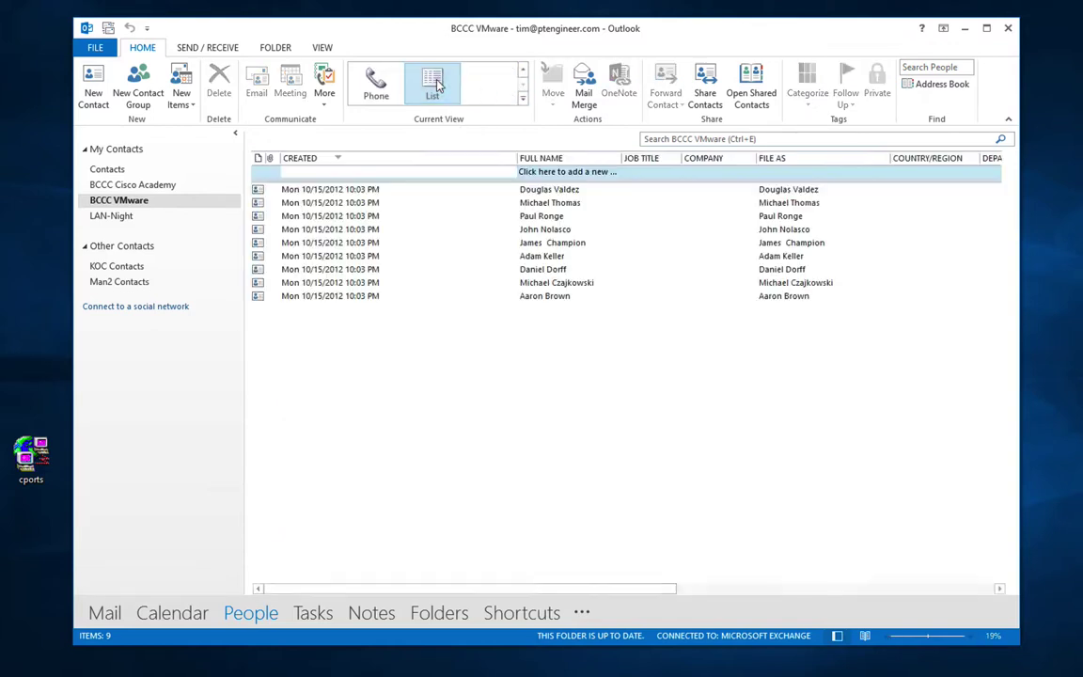
left_click(376, 85)
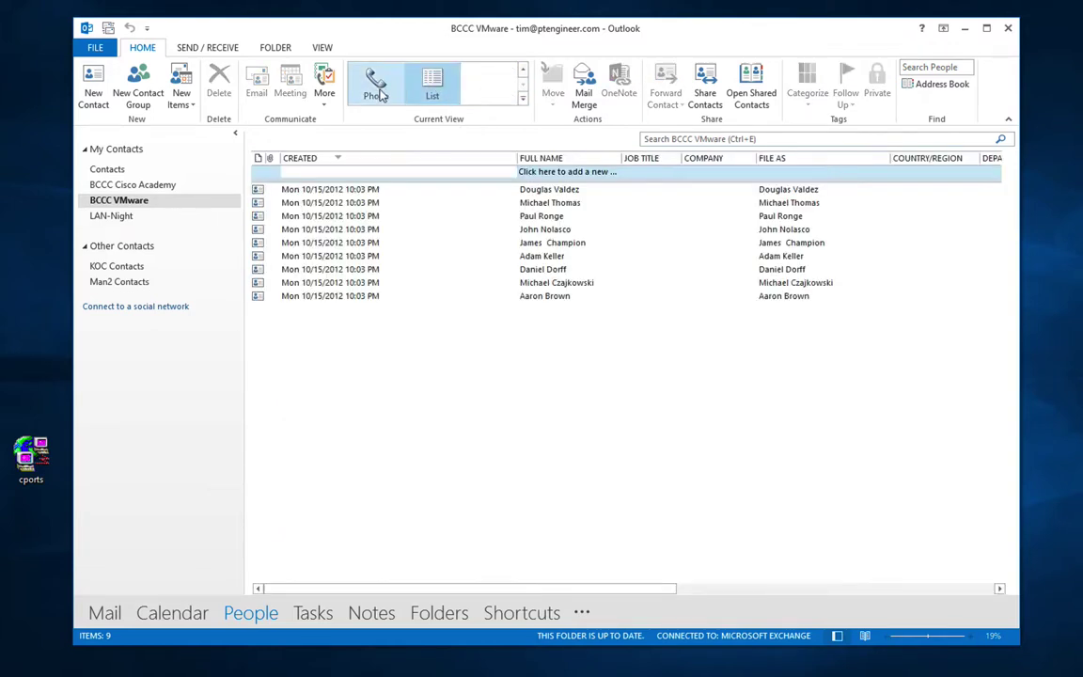
left_click(522, 69)
left_click(366, 89)
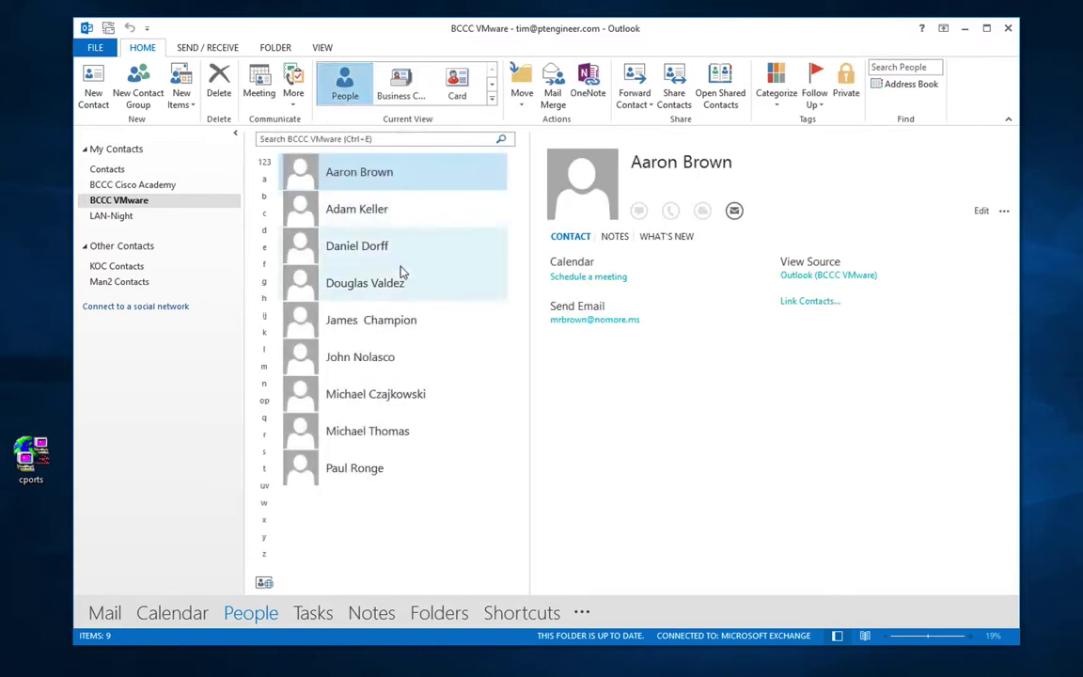
double_click(382, 171)
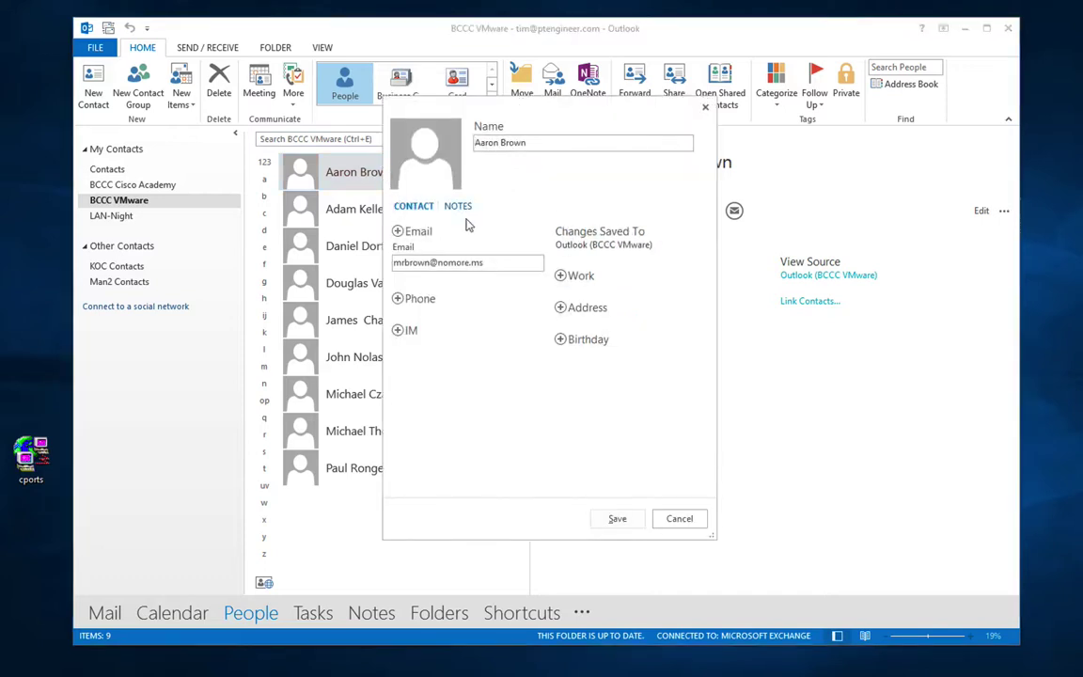
left_click(398, 299)
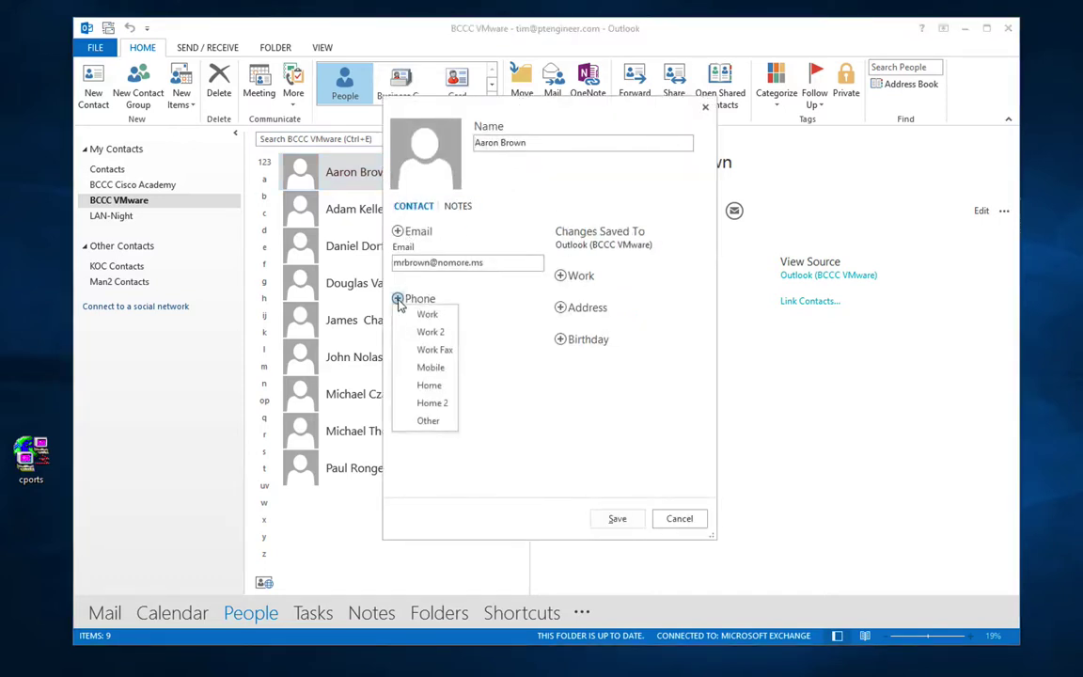
left_click(453, 285)
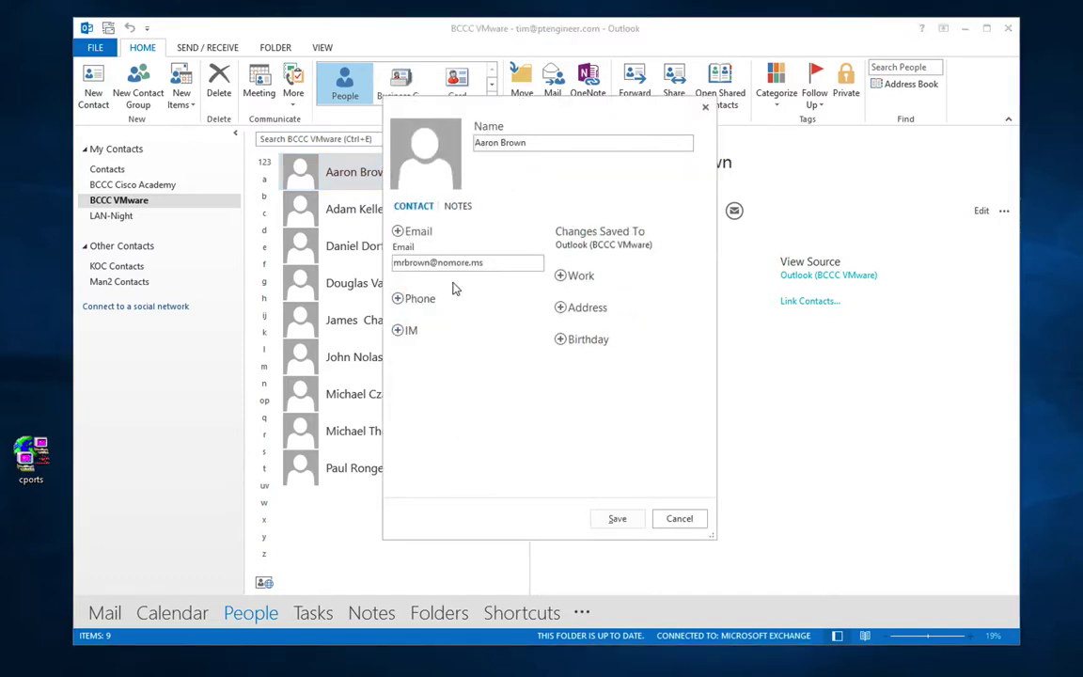
left_click(399, 232)
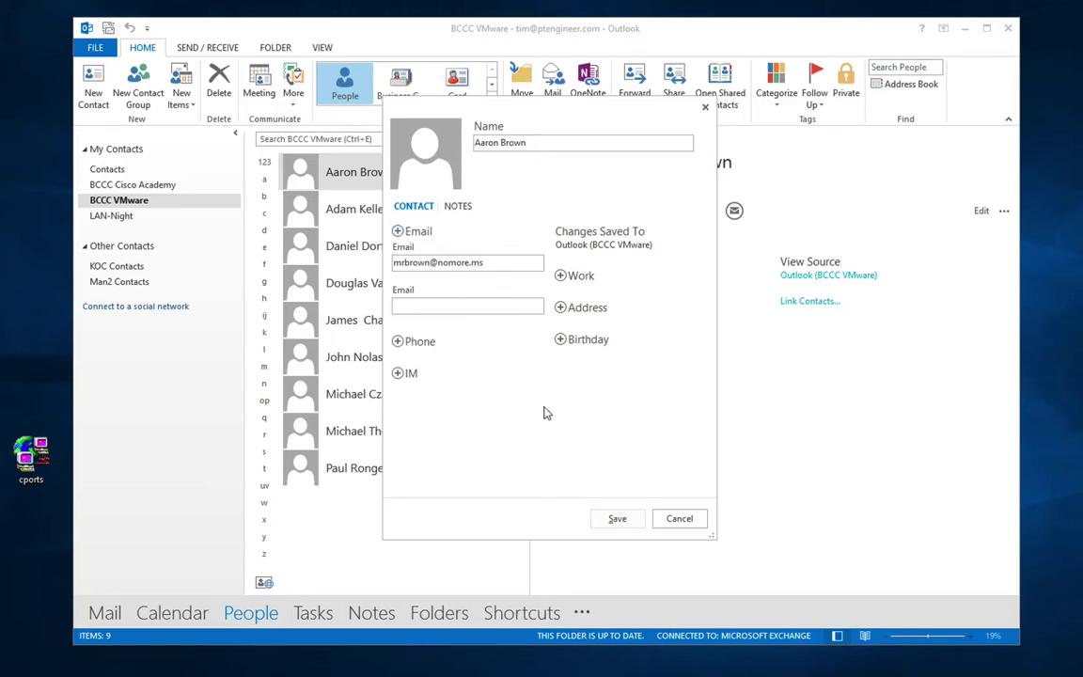
left_click(679, 519)
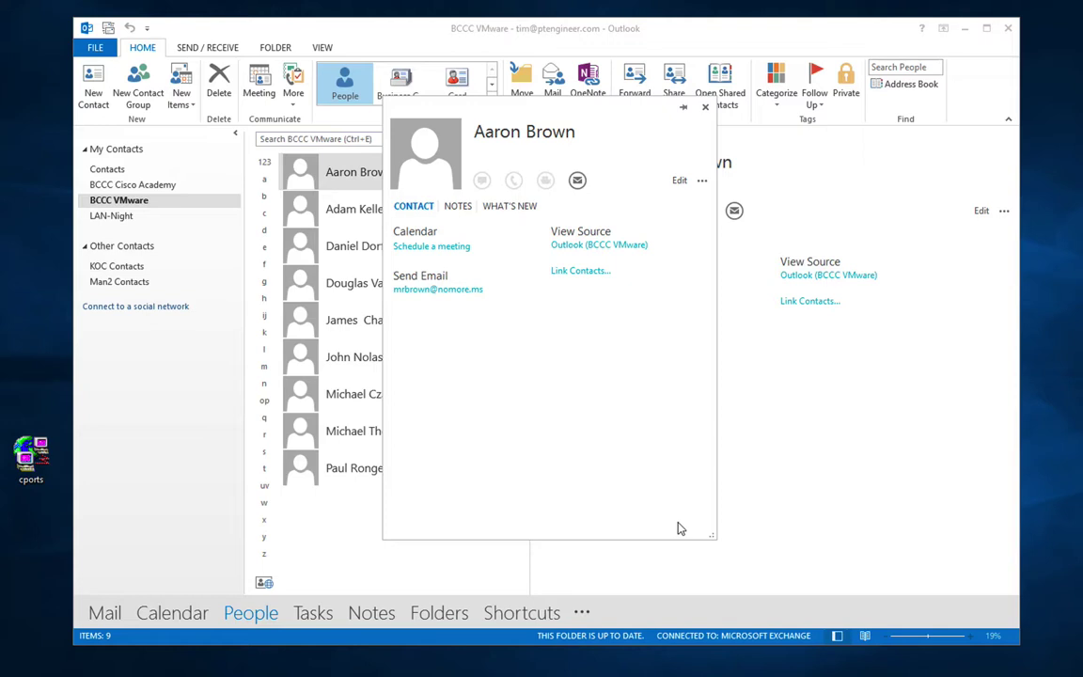
left_click(705, 106)
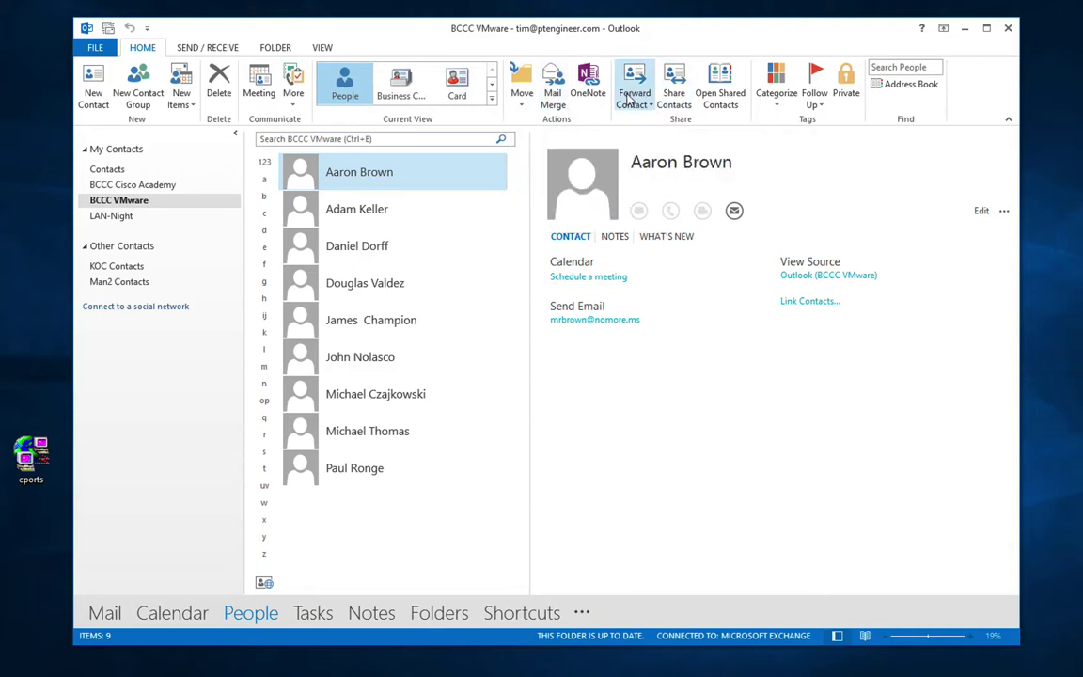
left_click(674, 90)
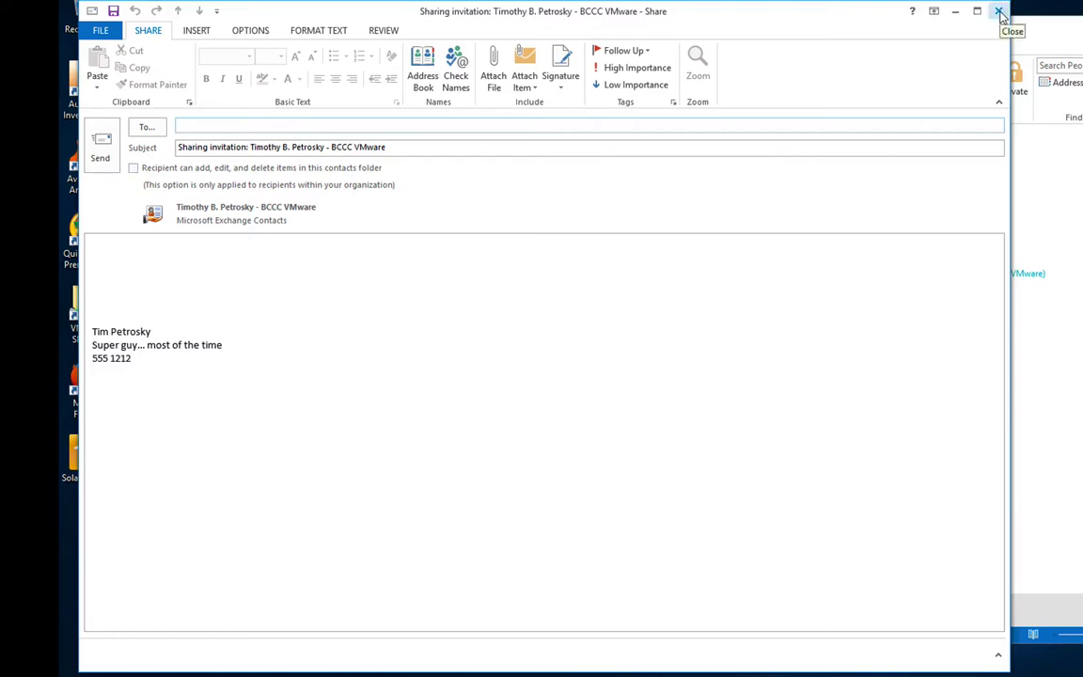
left_click(999, 13)
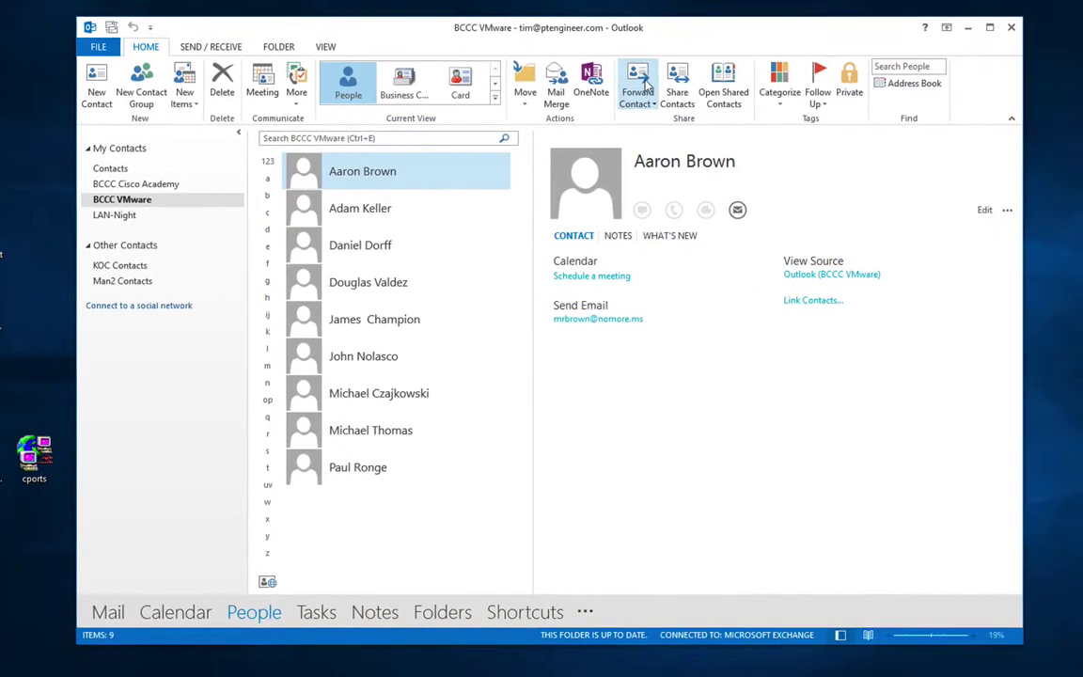
left_click(799, 83)
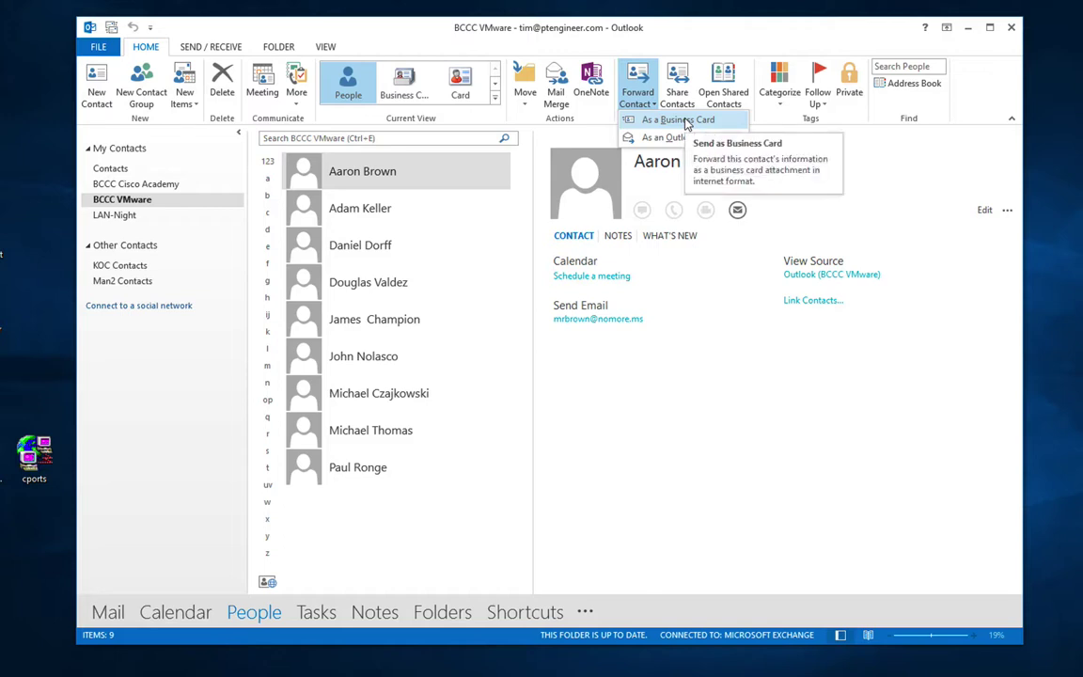
left_click(797, 167)
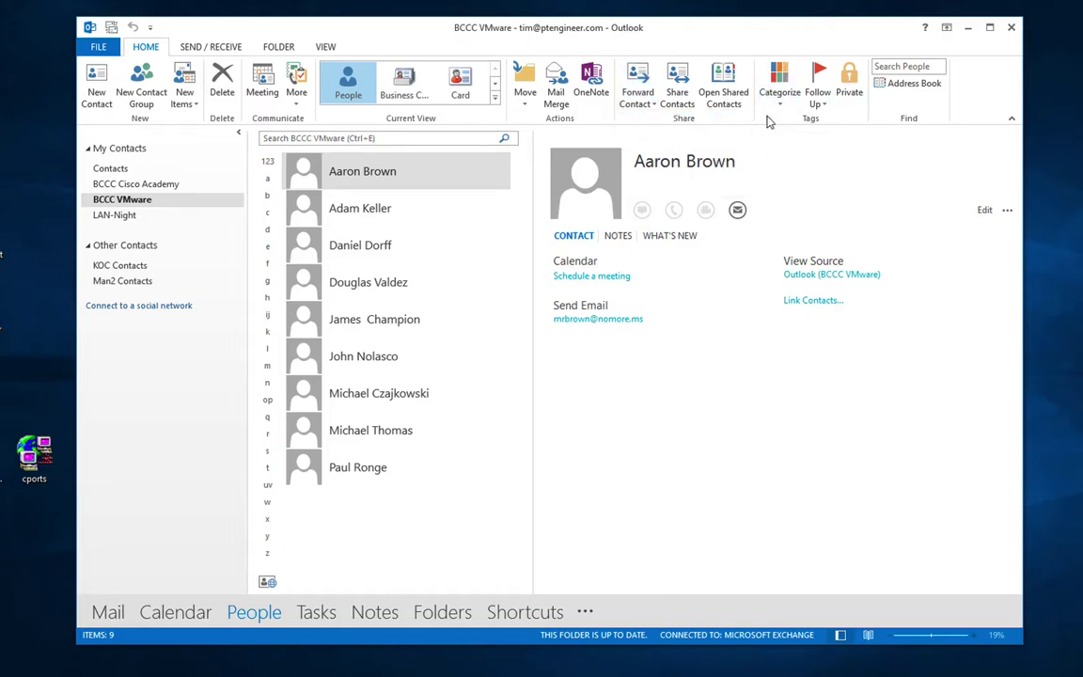
left_click(910, 88)
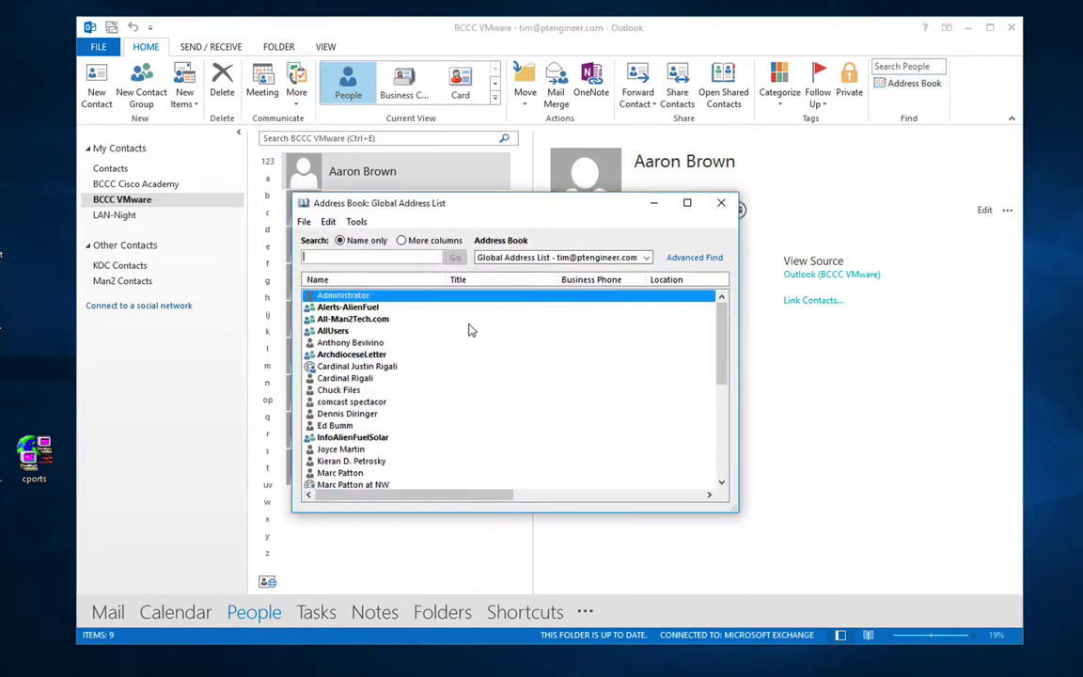
left_click(526, 257)
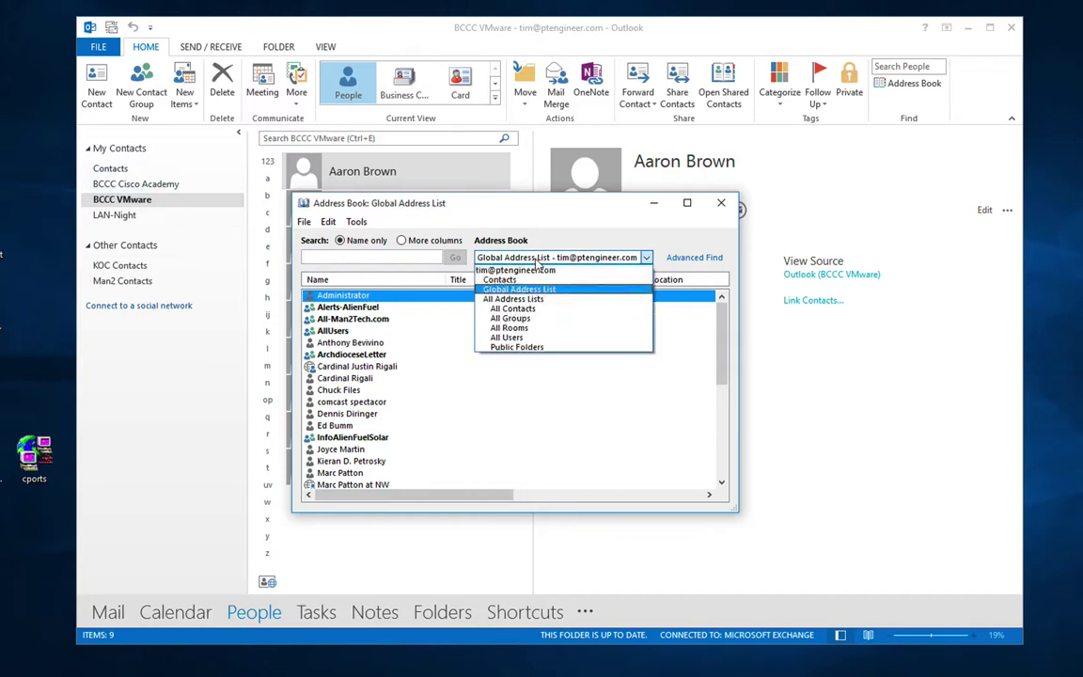
left_click(526, 283)
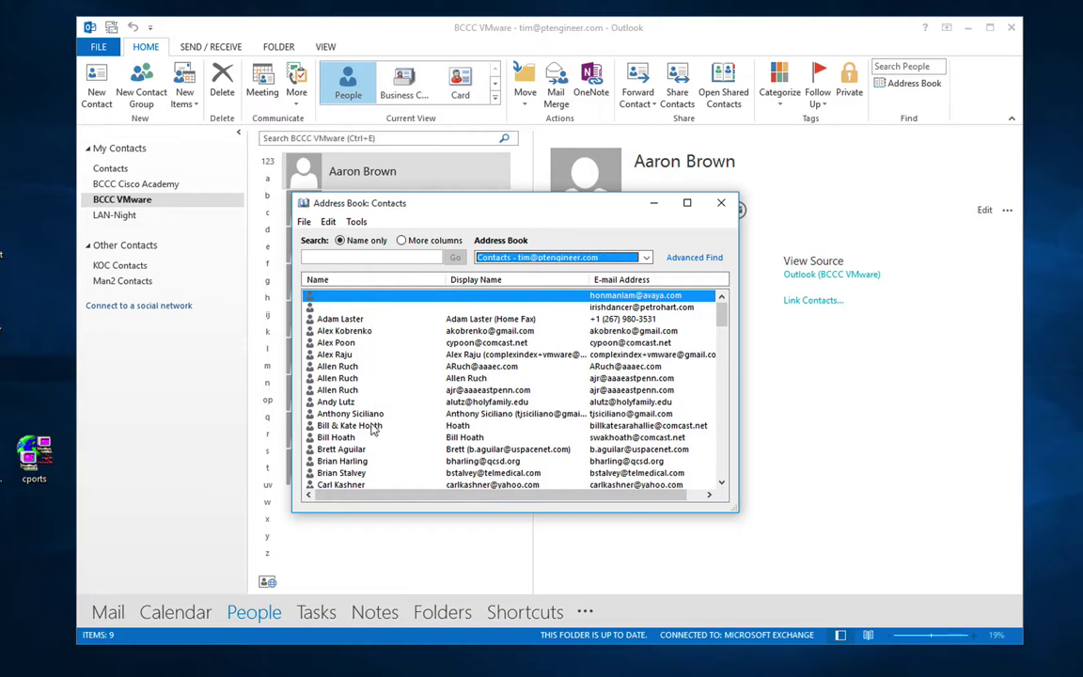
left_click(376, 255)
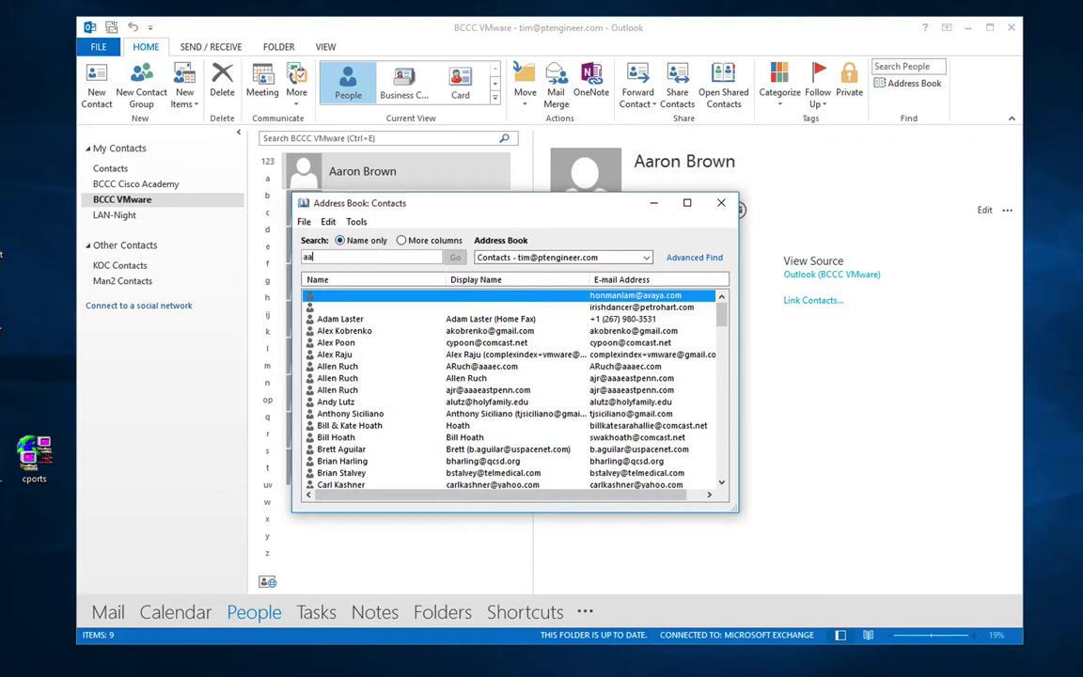
type("aaron")
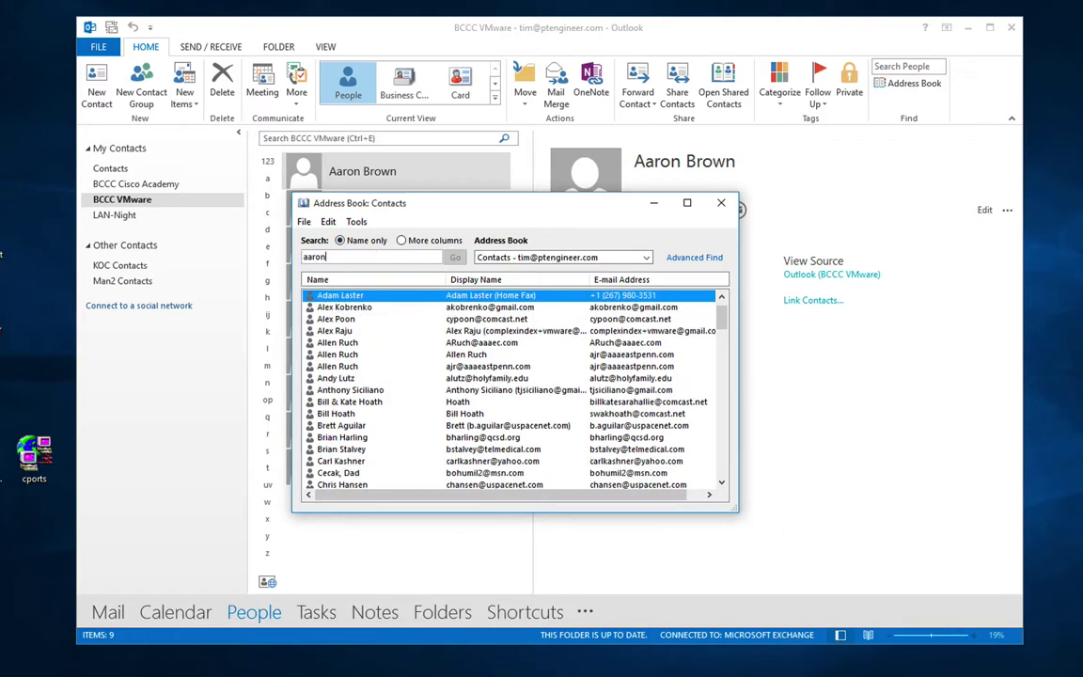
type("br")
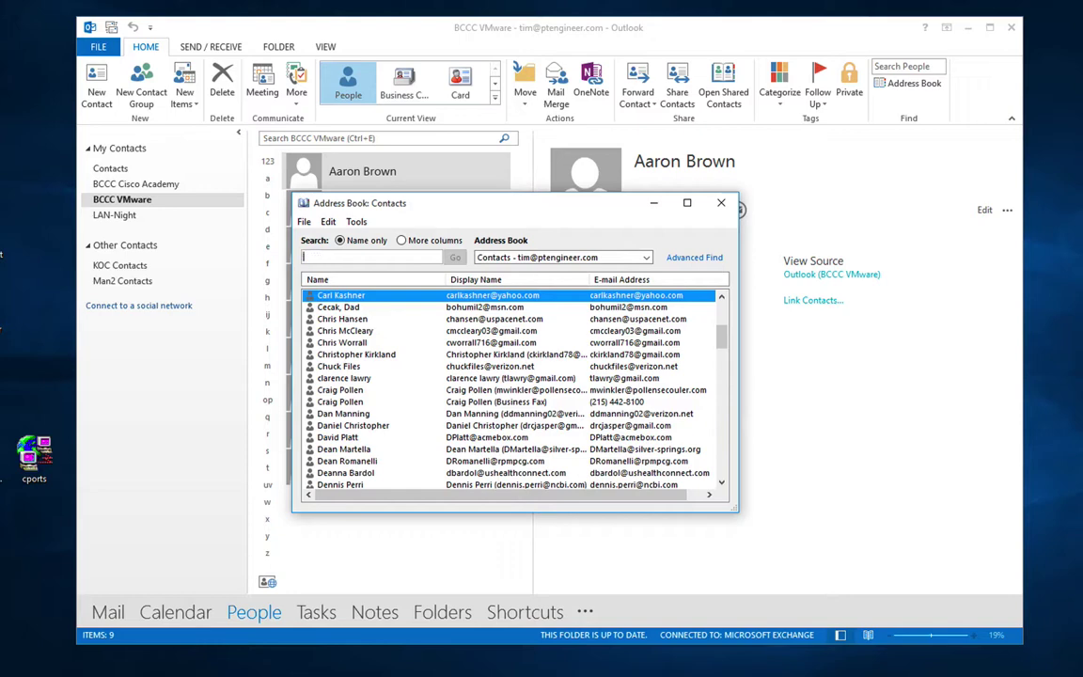
left_click_drag(442, 199, 459, 272)
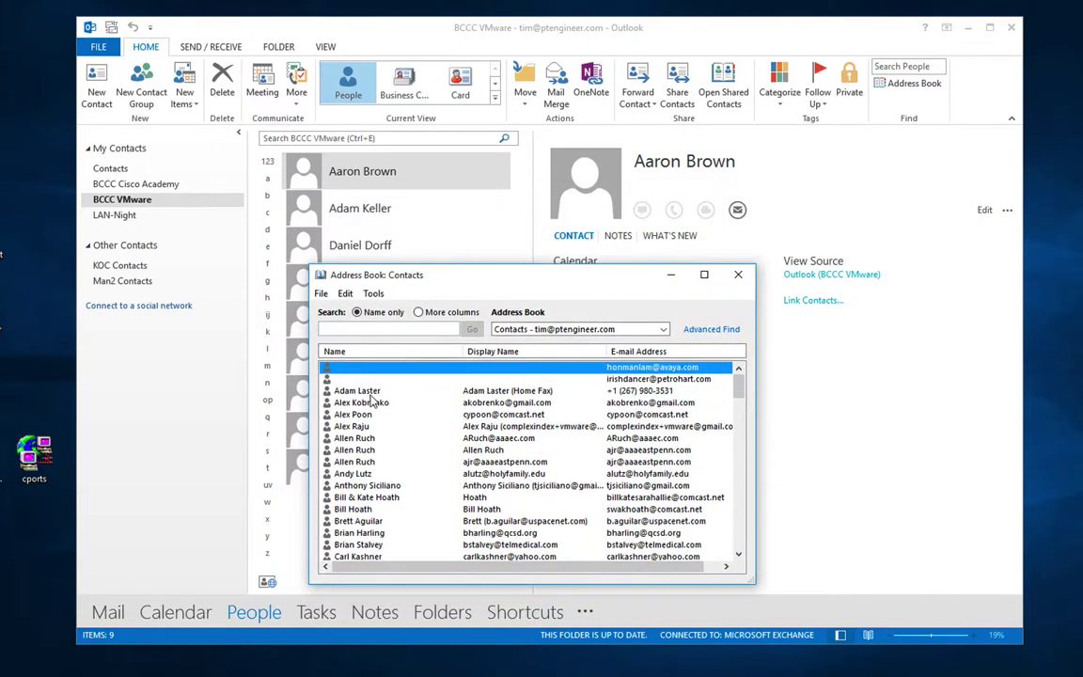
left_click(535, 329)
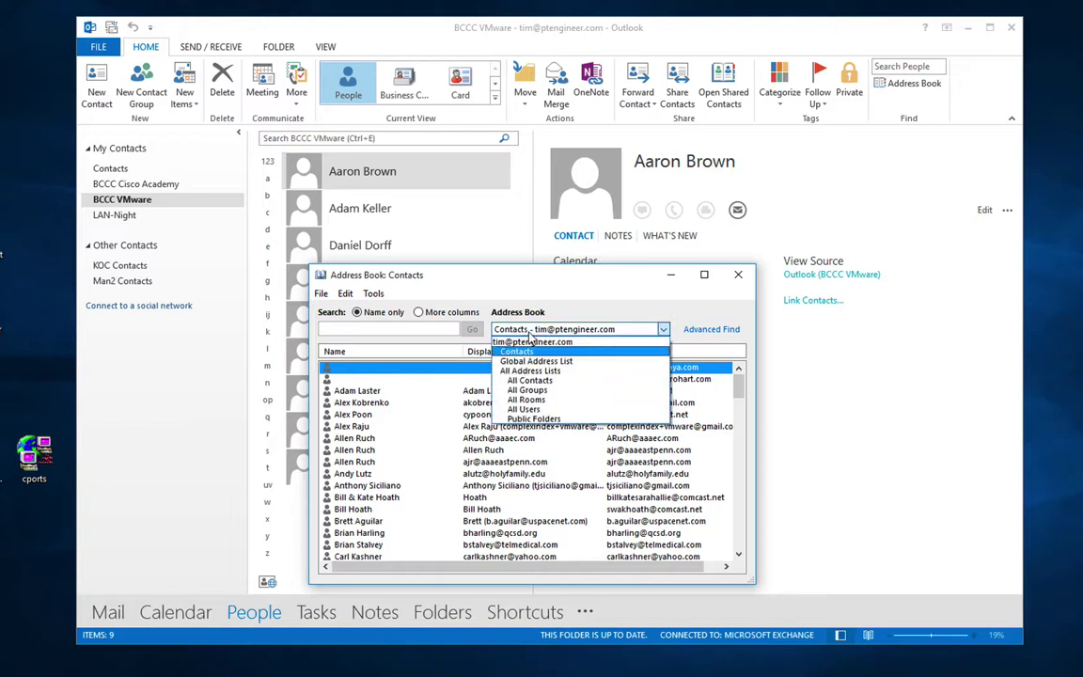
left_click(534, 343)
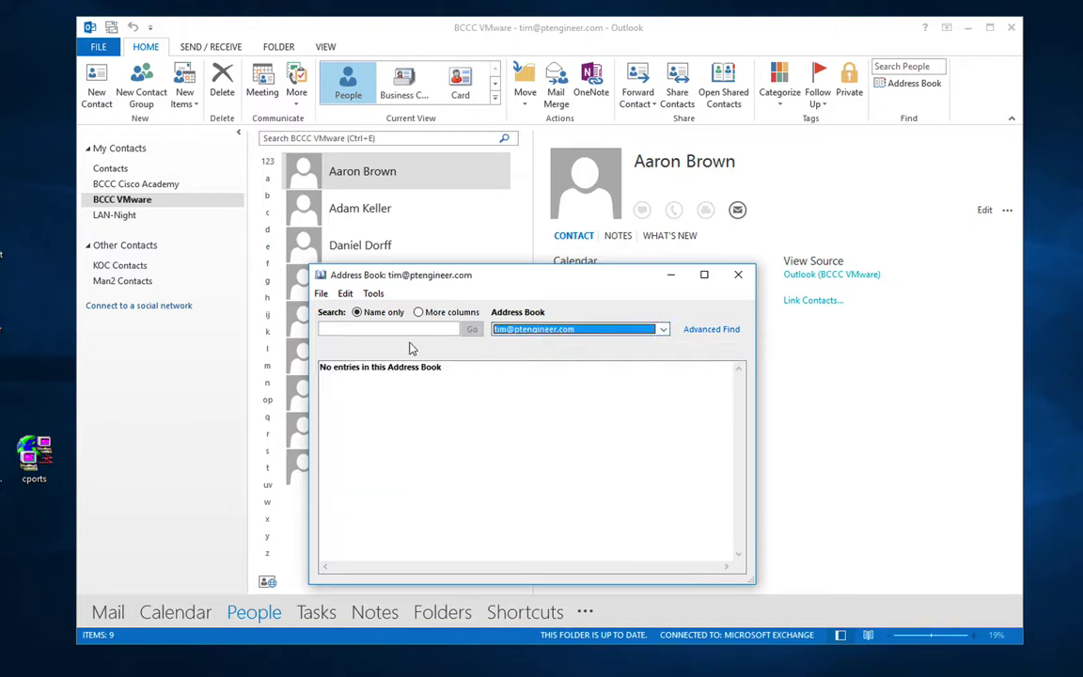
left_click(564, 329)
left_click(531, 370)
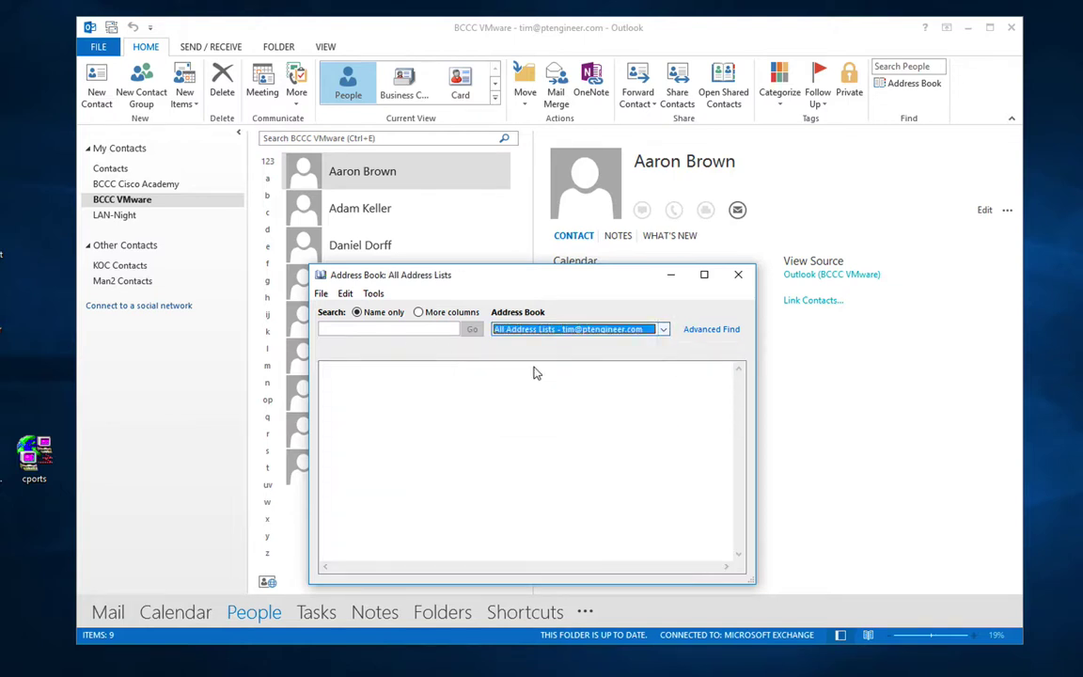
left_click(384, 329)
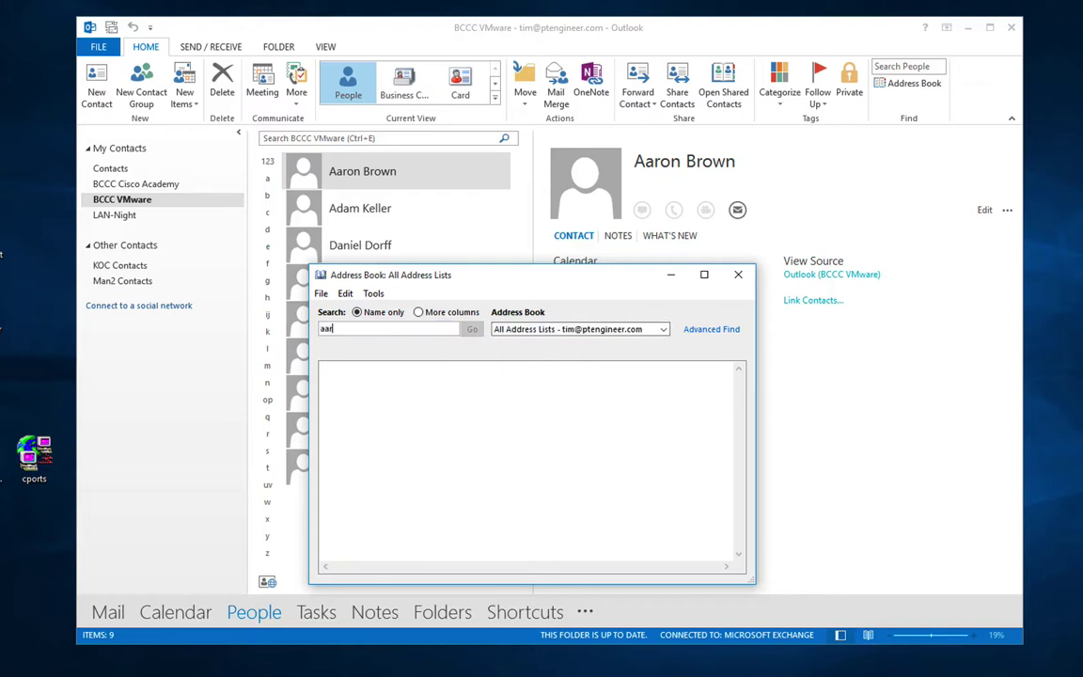
left_click(564, 329)
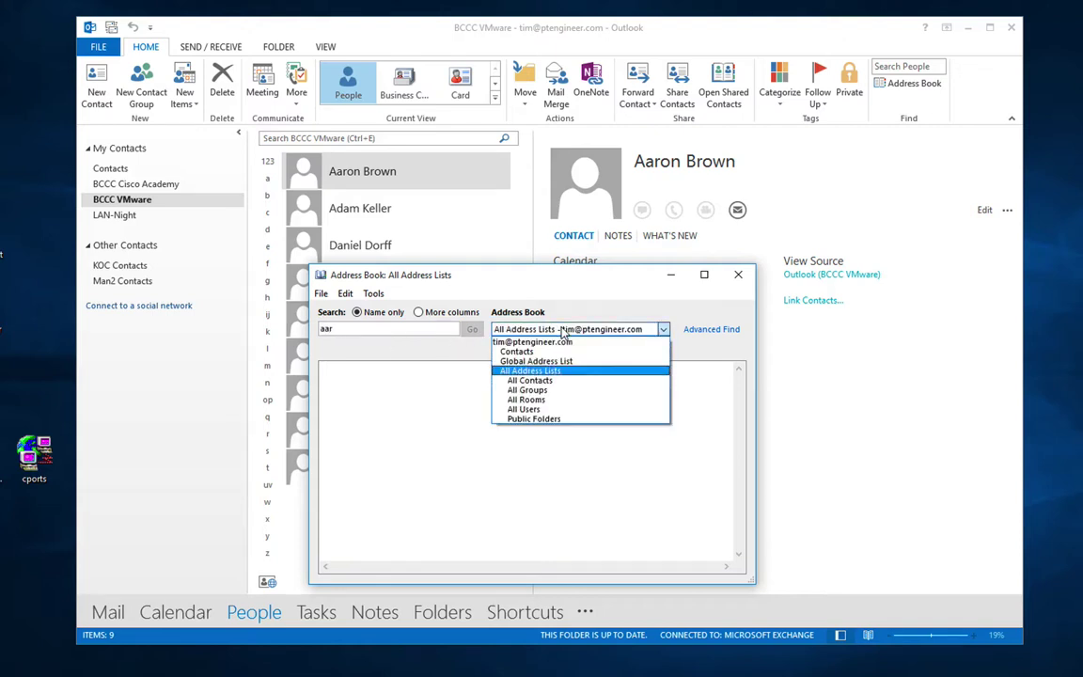
left_click(546, 354)
left_click(555, 329)
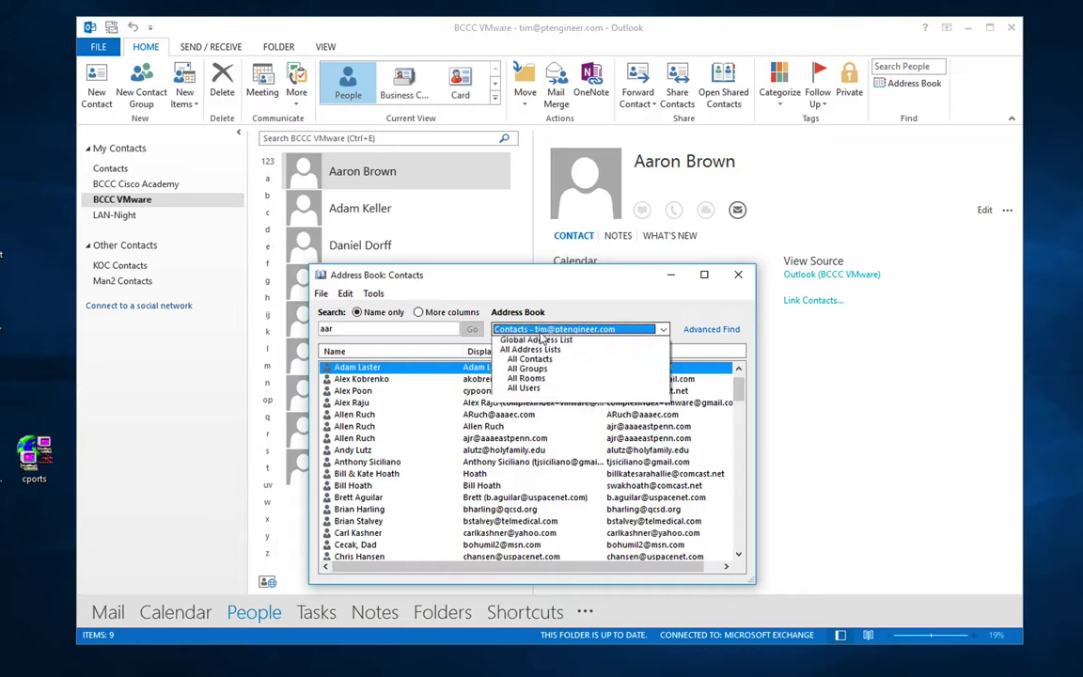
left_click(541, 341)
left_click(564, 329)
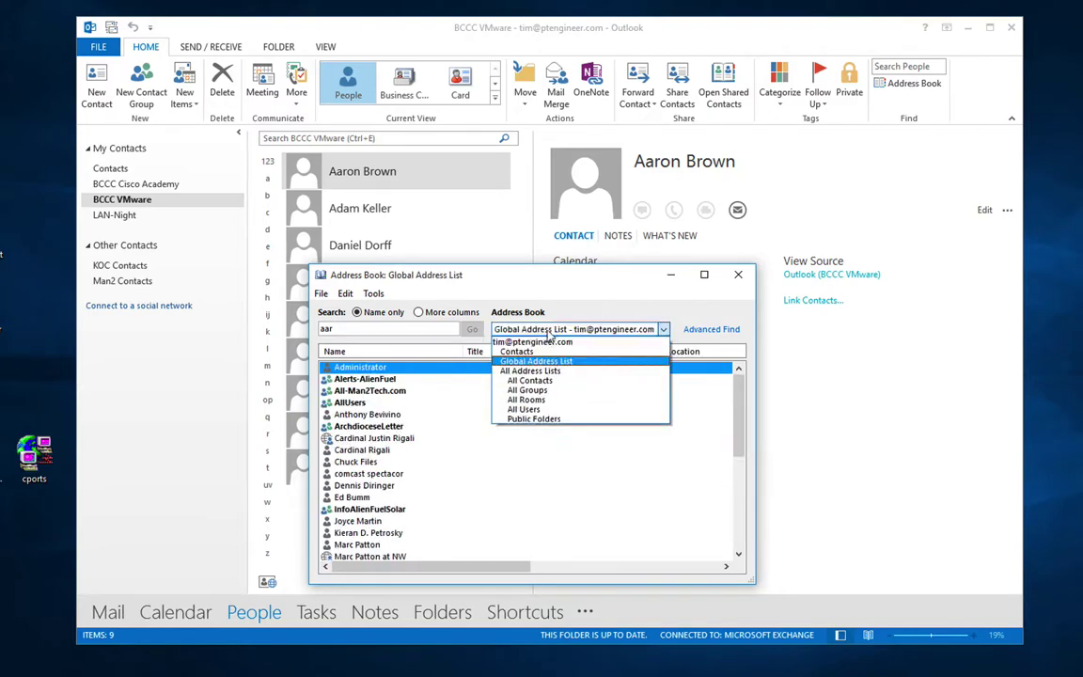
left_click(538, 345)
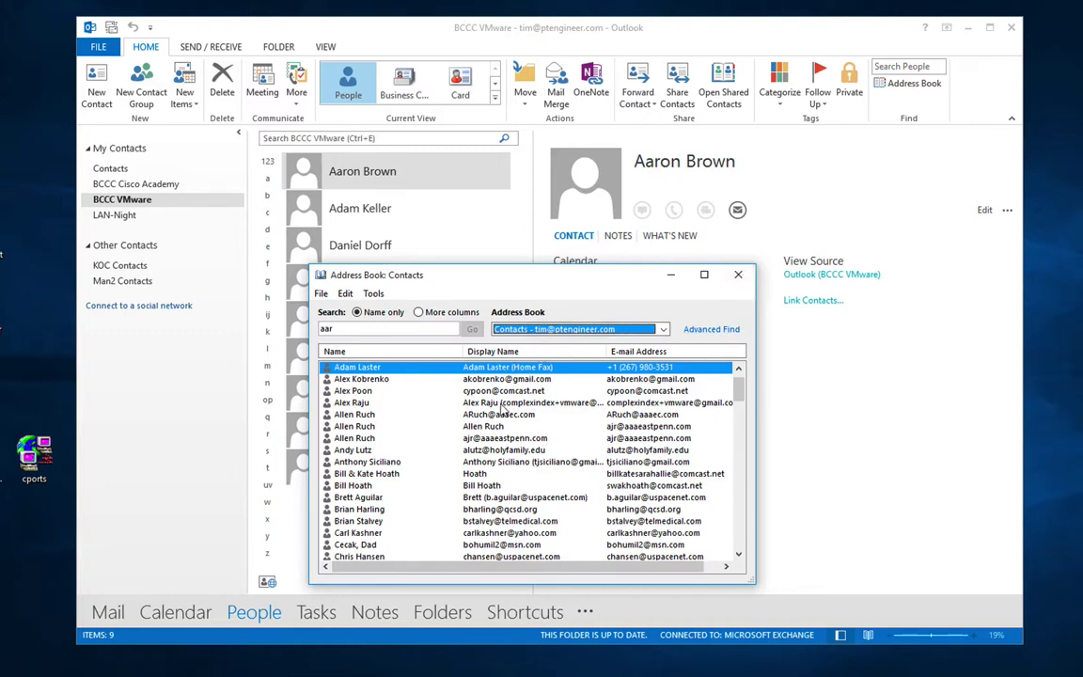
left_click(547, 331)
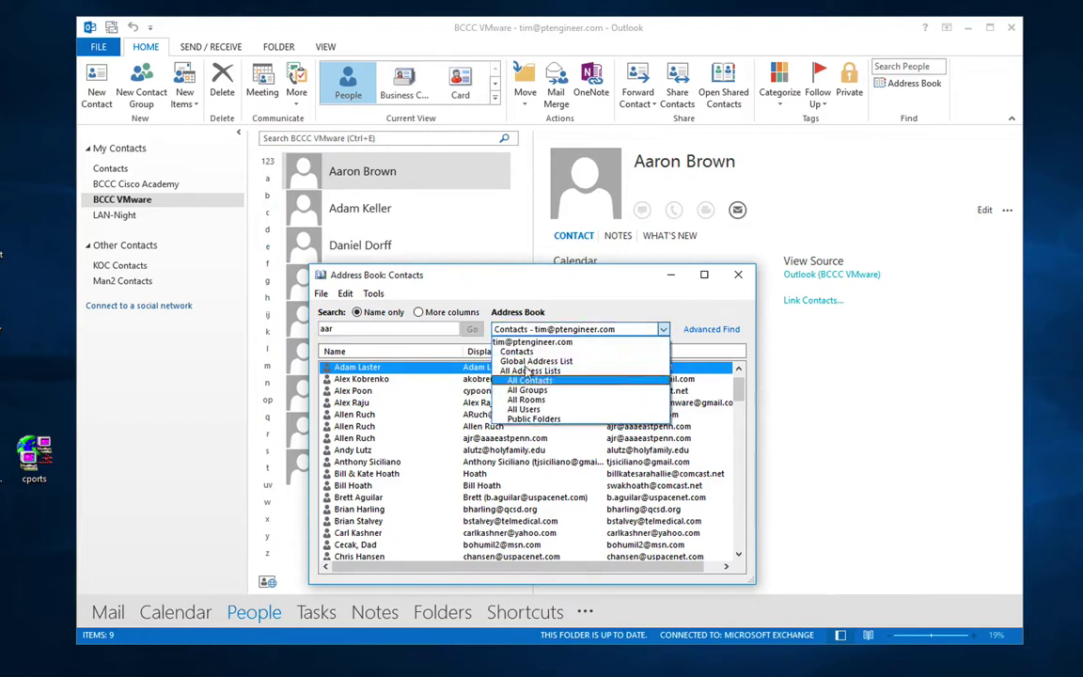
left_click(516, 352)
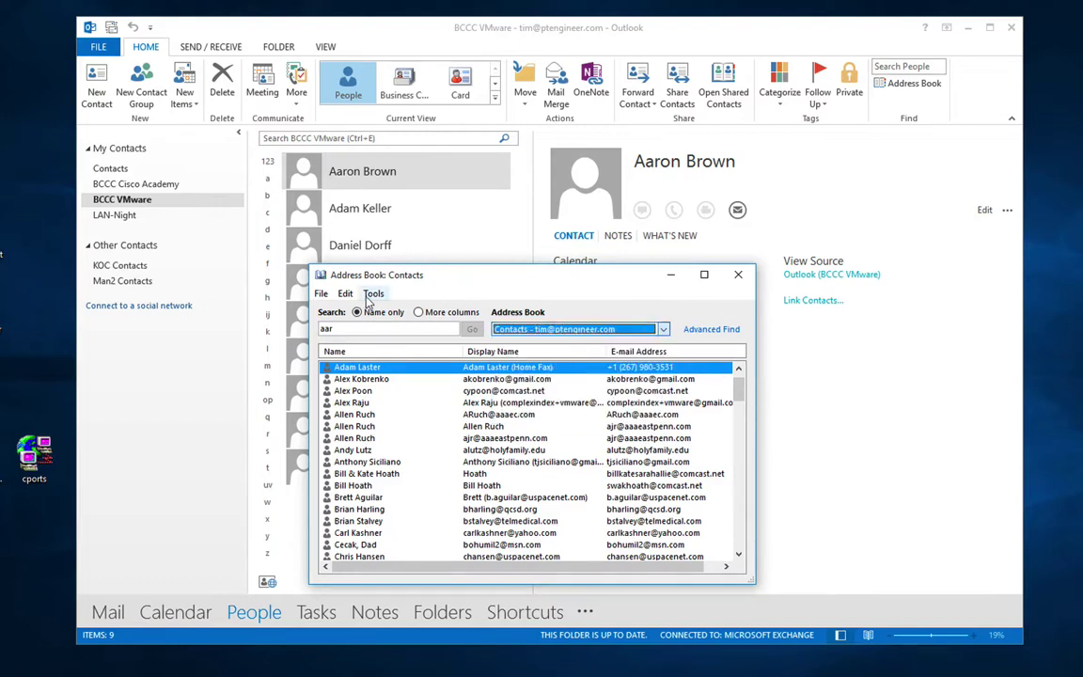
left_click(373, 294)
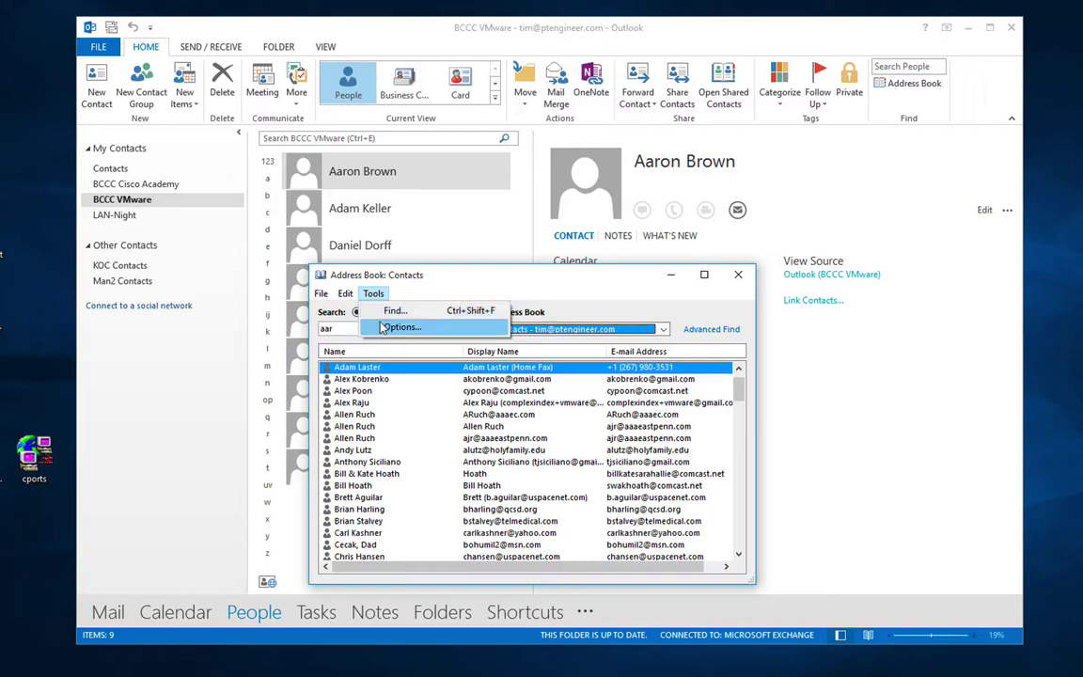
Step: Choose a custom address-list checking order, moving Contacts up and back, adding no lists
left_click(384, 324)
left_click_drag(381, 328, 480, 124)
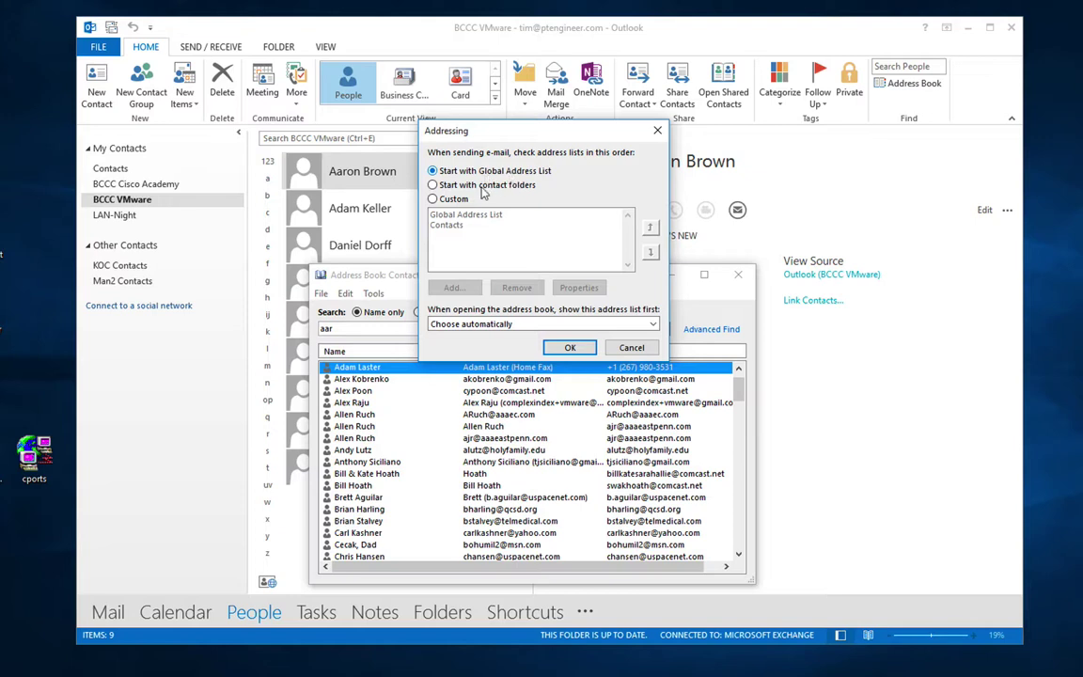
left_click(453, 199)
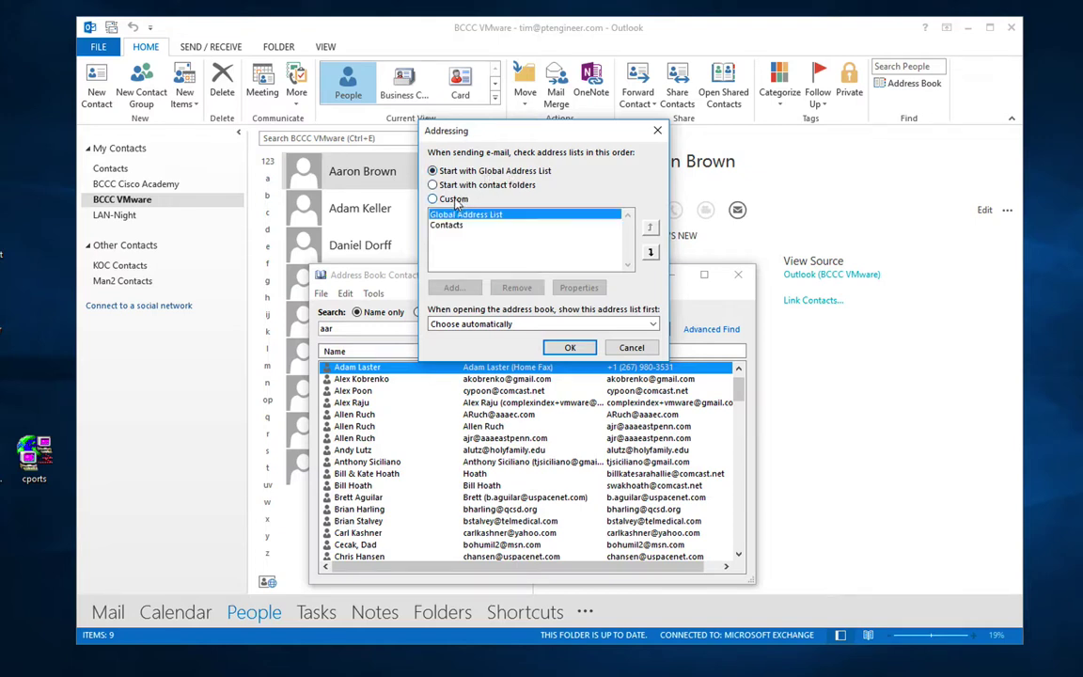
left_click(557, 223)
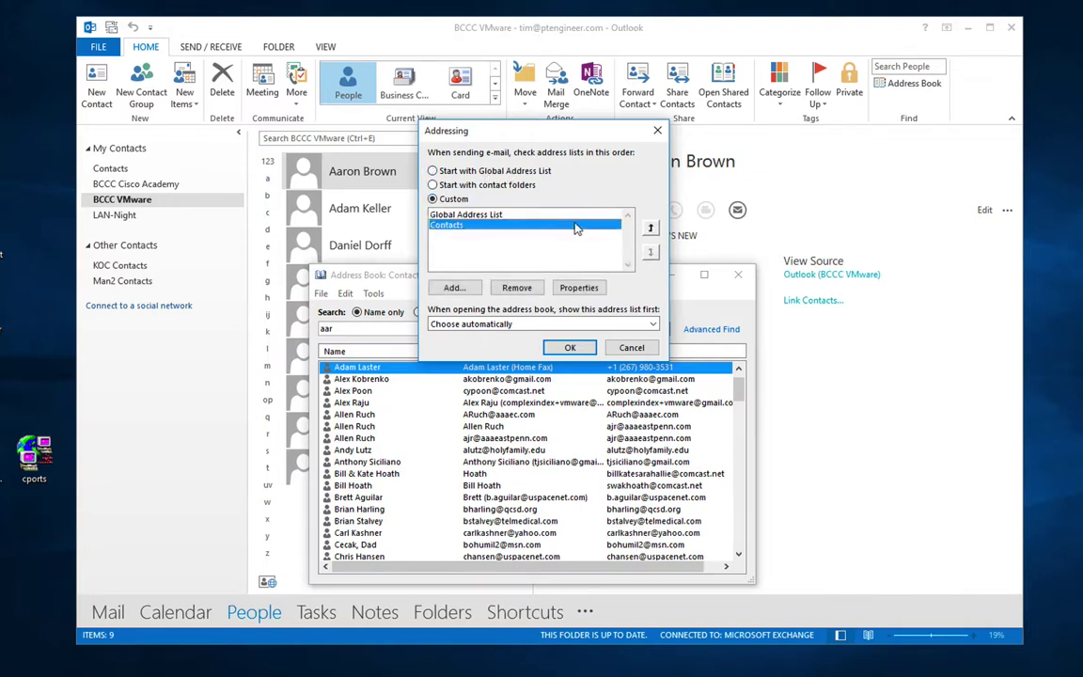
left_click(650, 226)
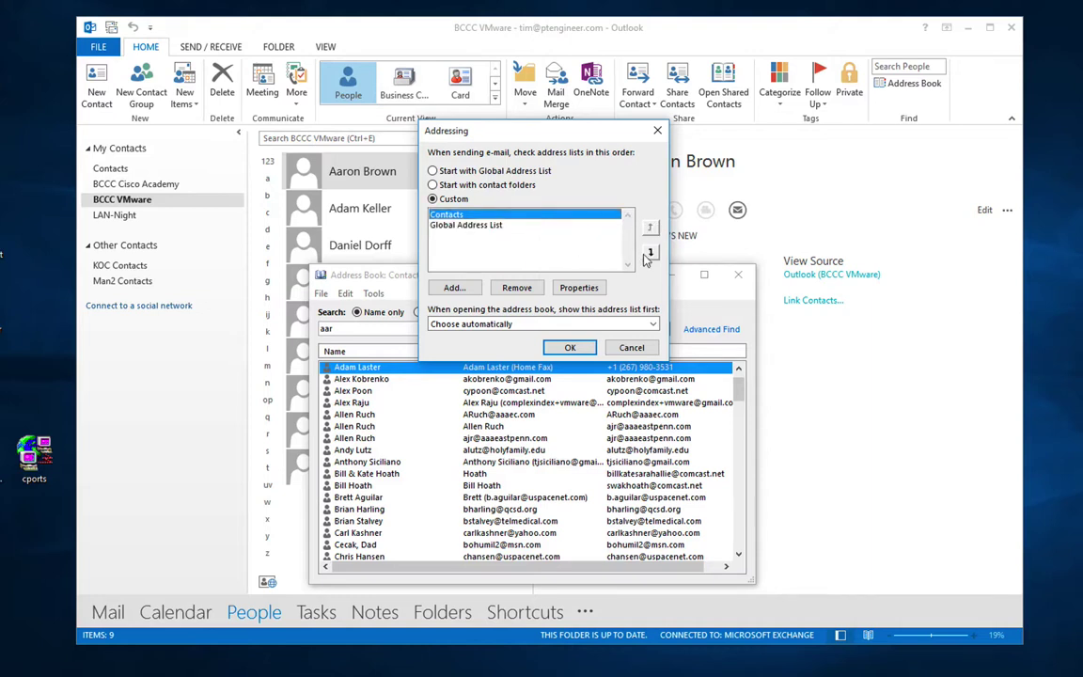
left_click(650, 252)
left_click(454, 287)
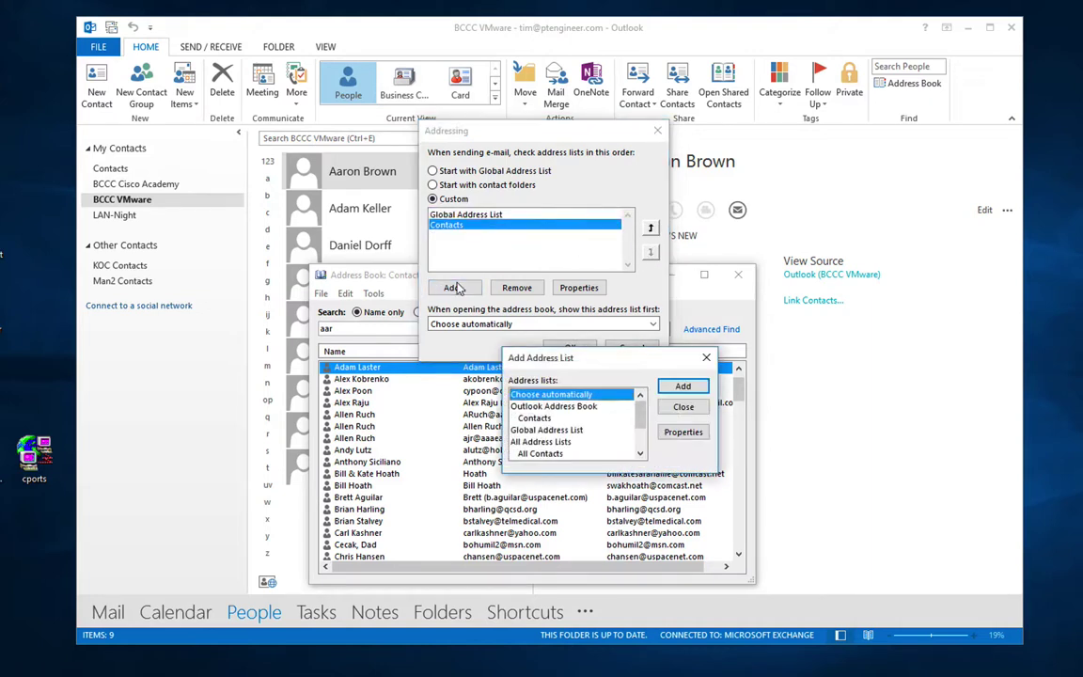
left_click_drag(635, 415, 637, 435)
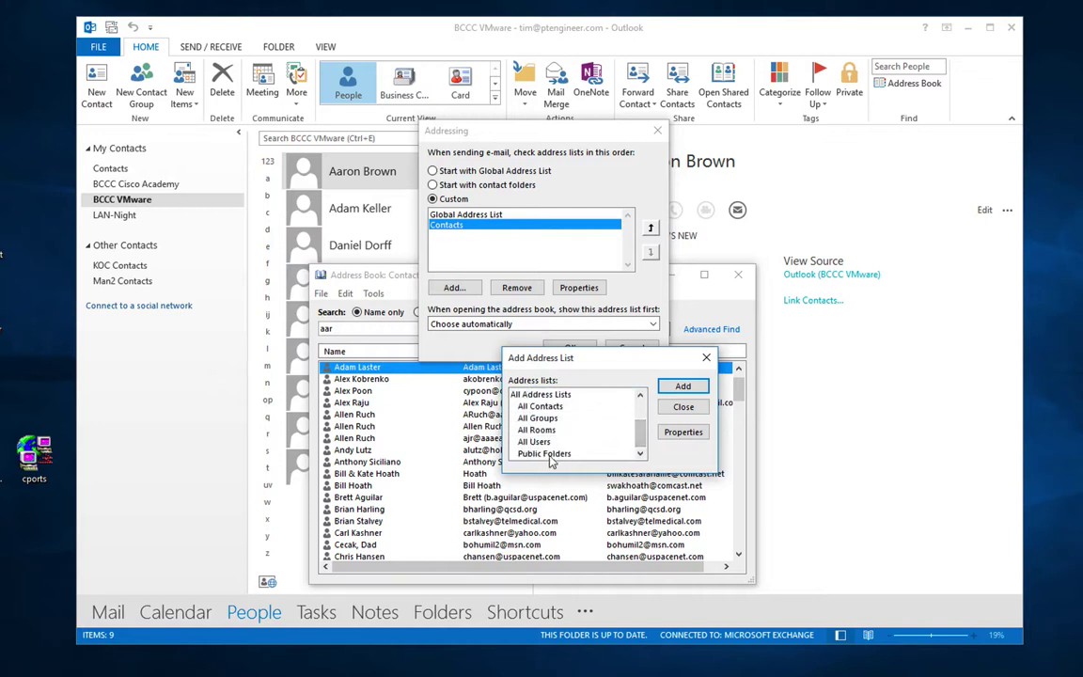
left_click(681, 408)
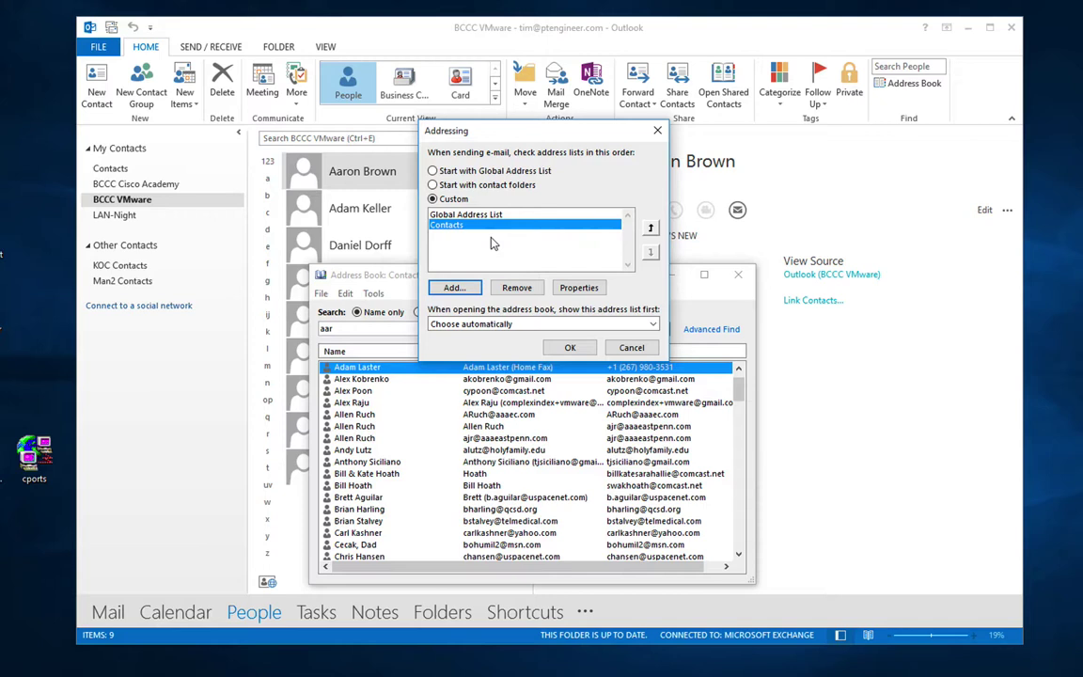
Step: Make Contacts the address list shown first, confirm, and close the Address Book
left_click(520, 324)
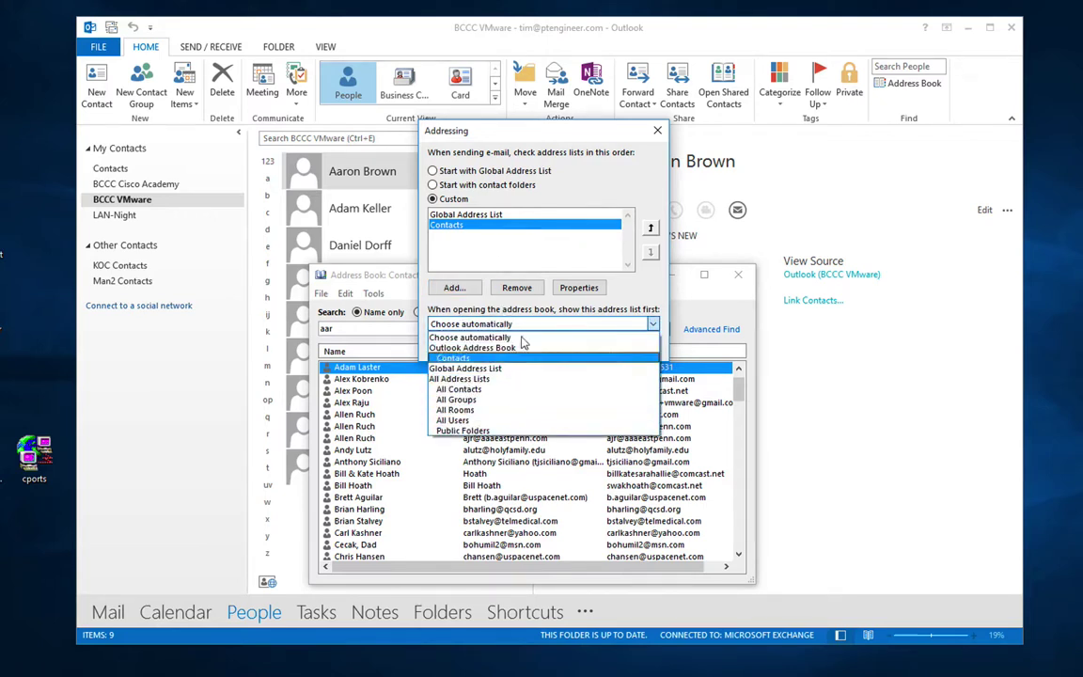
left_click(453, 359)
left_click(557, 346)
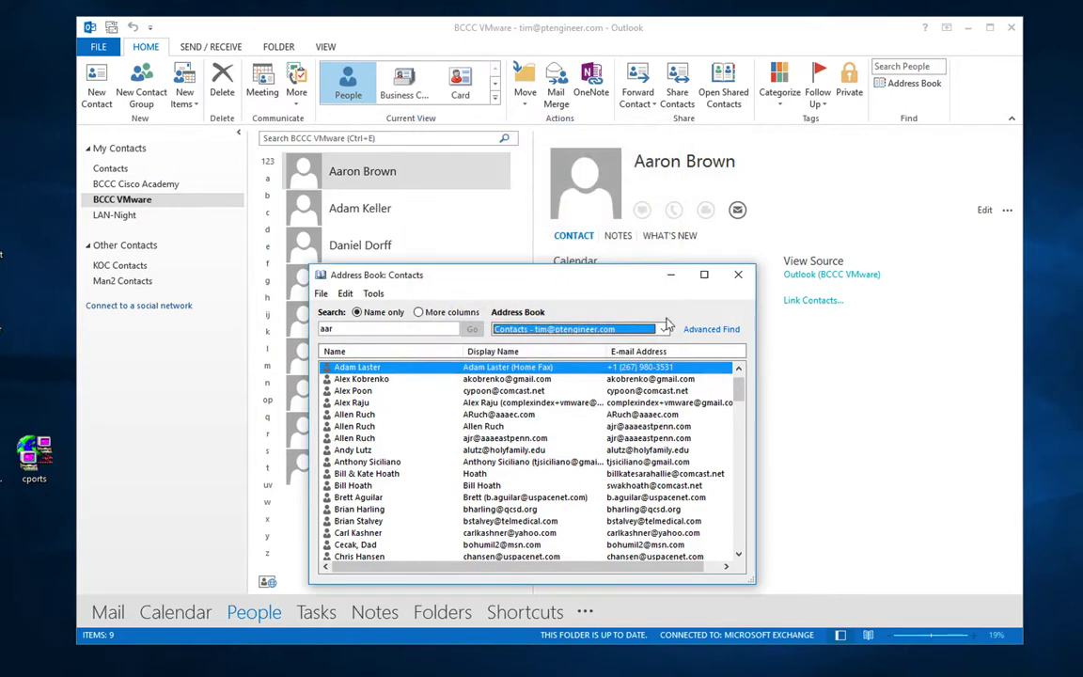
left_click(738, 275)
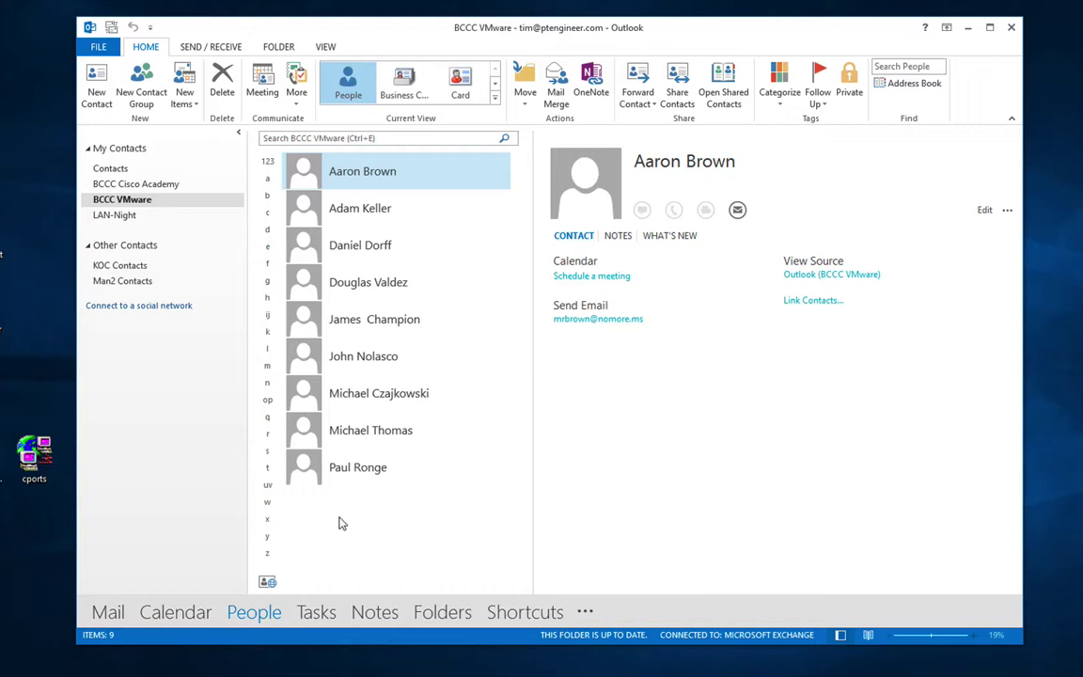
Step: Review the Tasks folder's 8 completed tasks, then move on to Notes
left_click(317, 613)
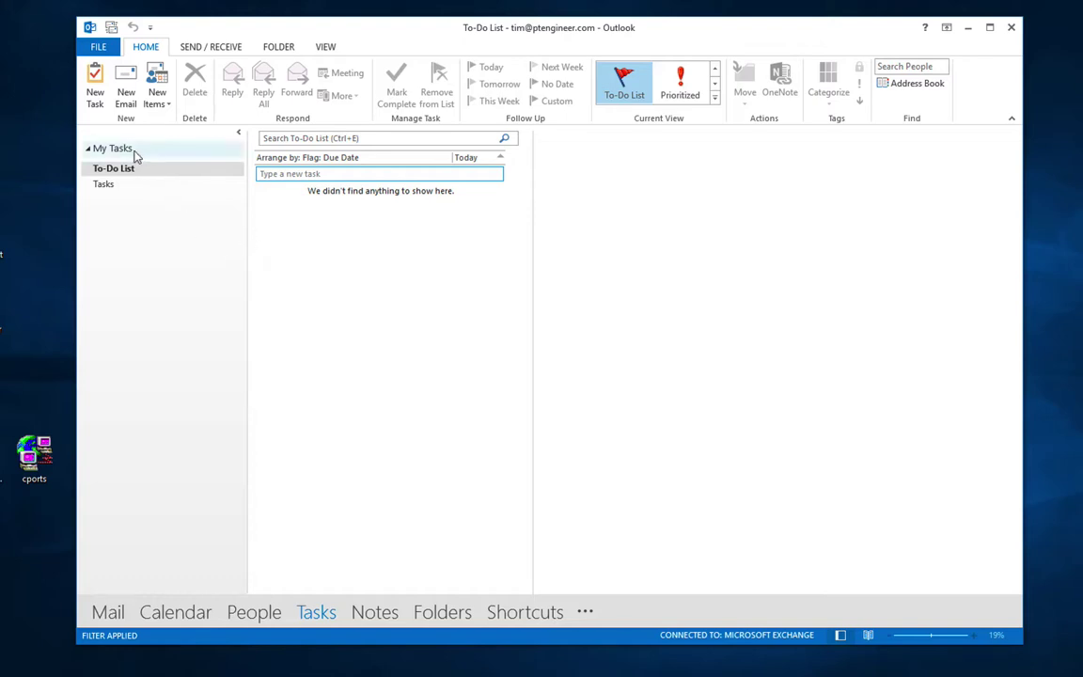
left_click(110, 186)
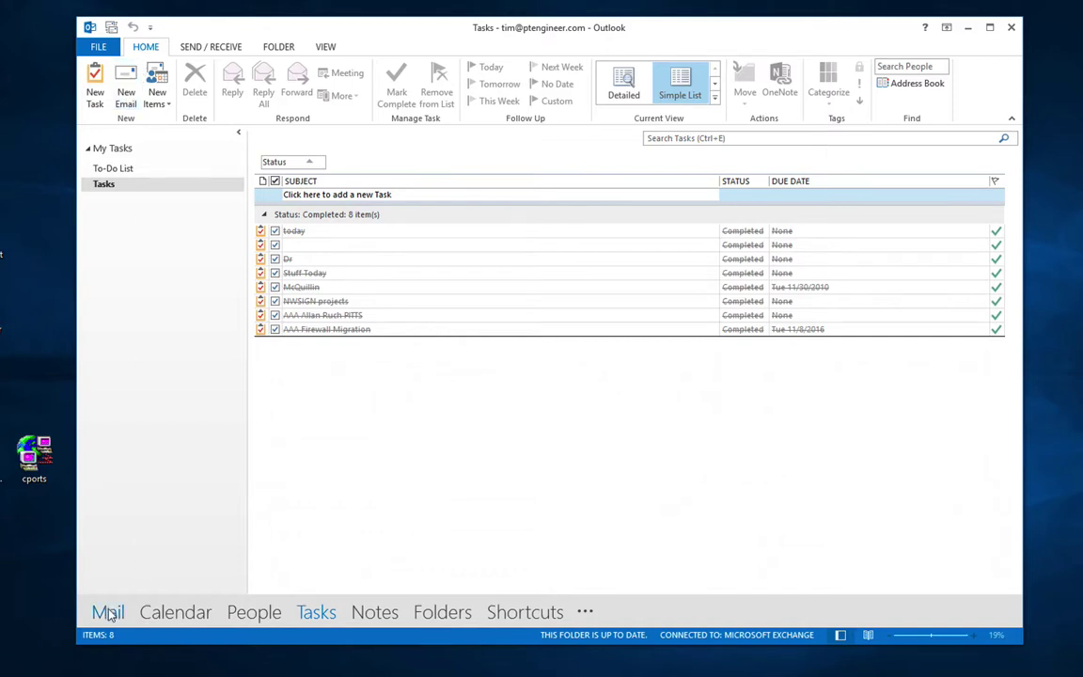
left_click(374, 612)
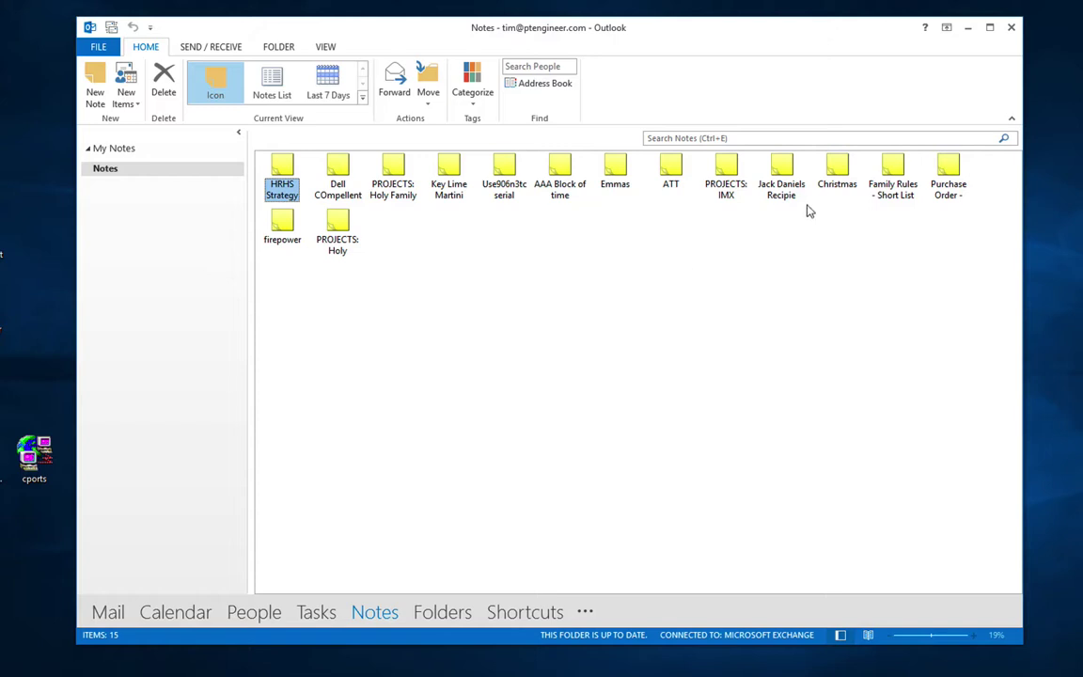
Step: Select the Christmas note, show the widened folder list, and expand the mailbox's folders
left_click(836, 171)
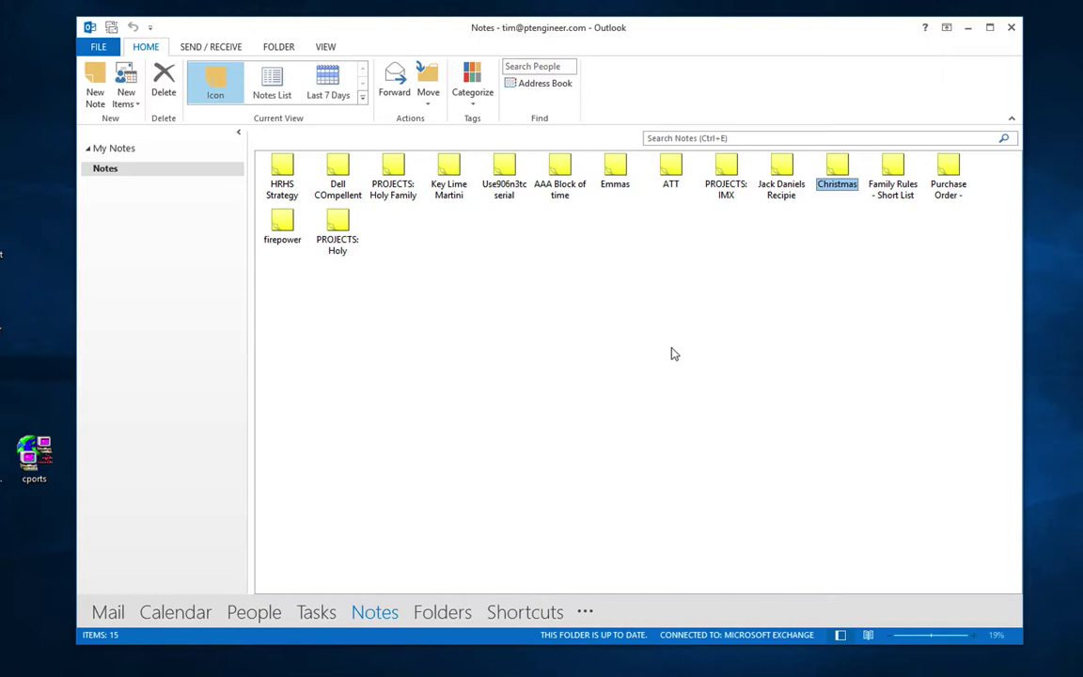
left_click(441, 616)
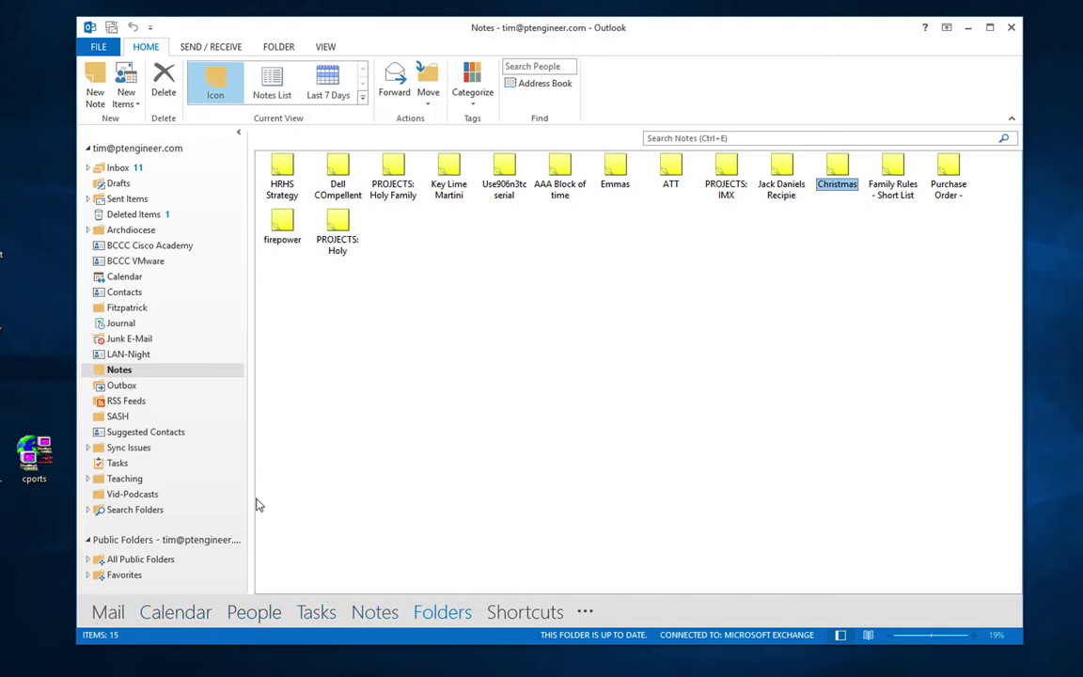
left_click_drag(249, 495, 324, 505)
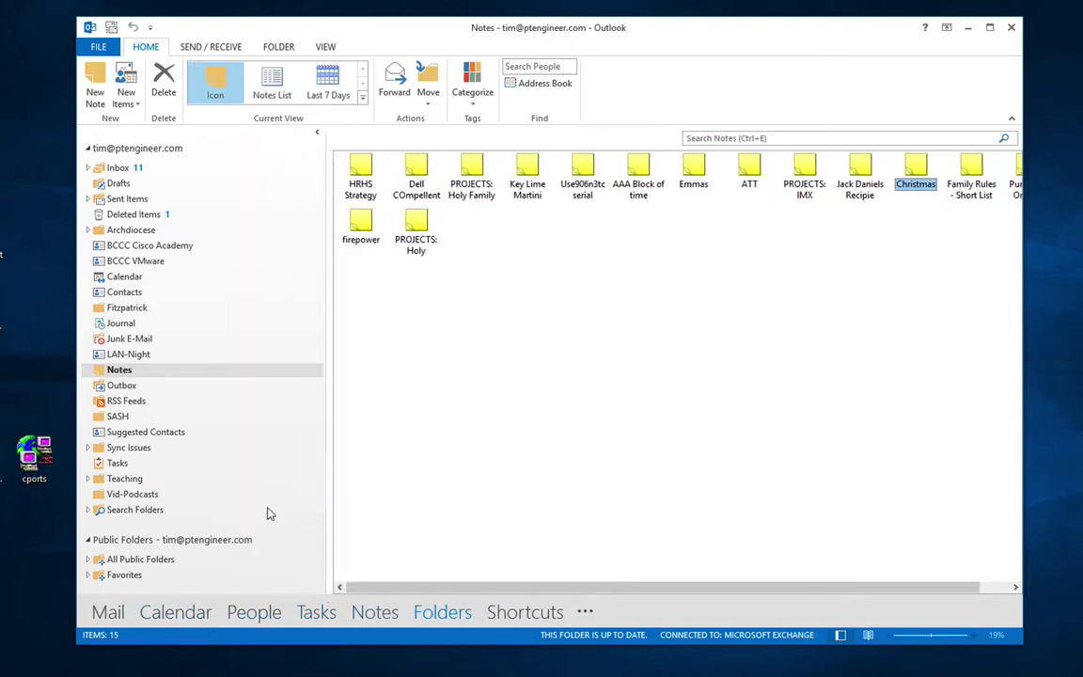
left_click(88, 150)
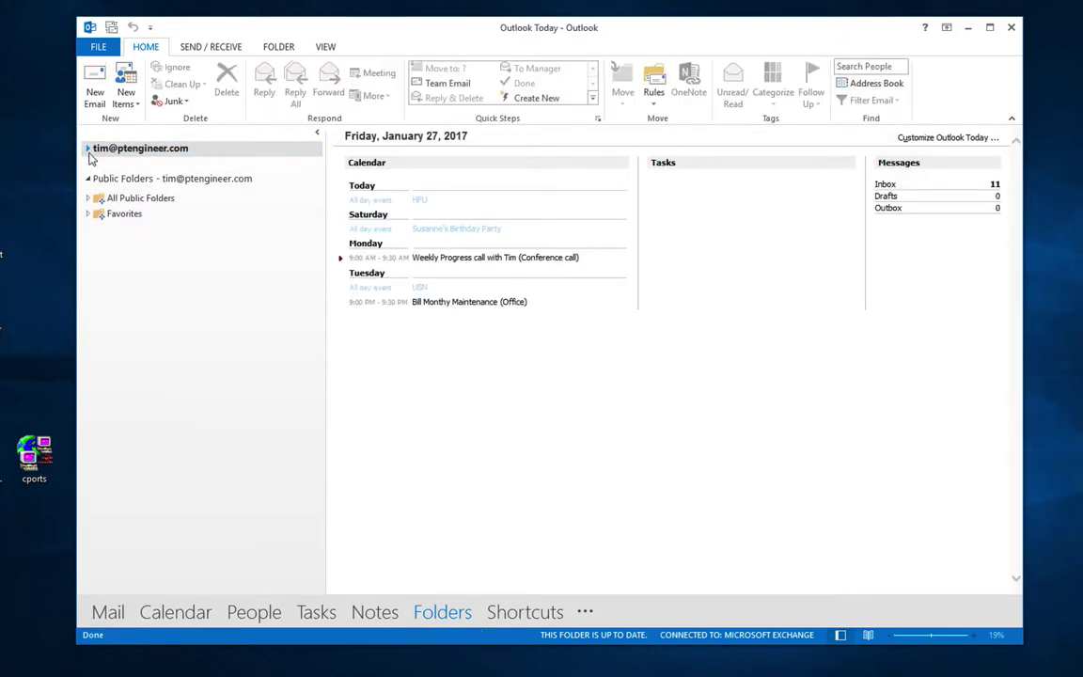
left_click(87, 150)
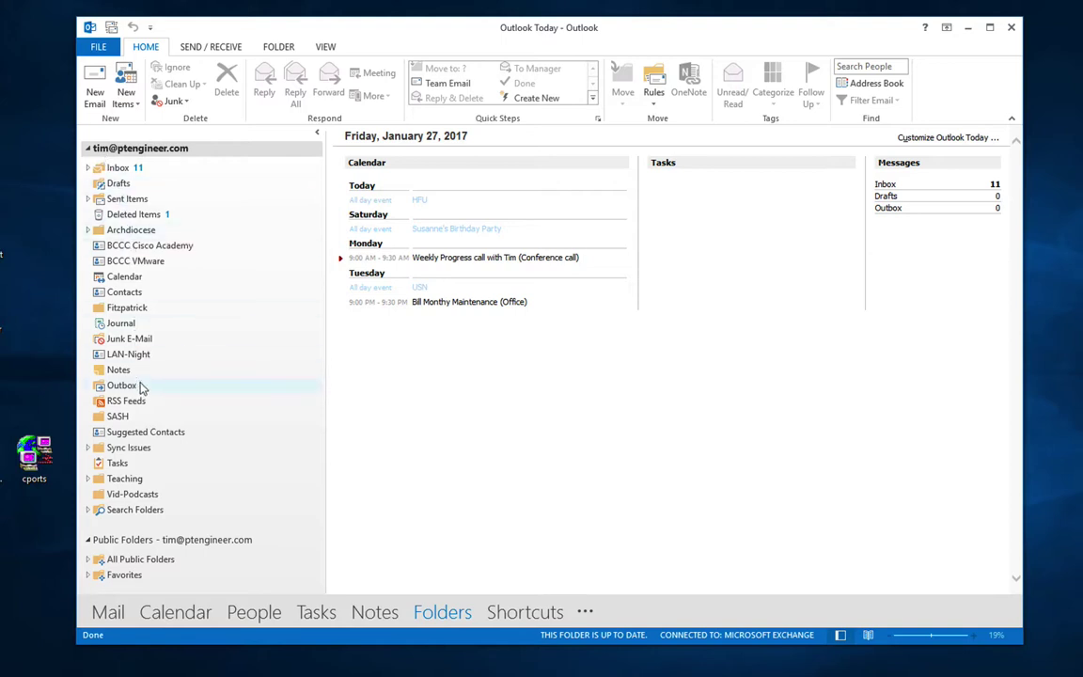
left_click(88, 167)
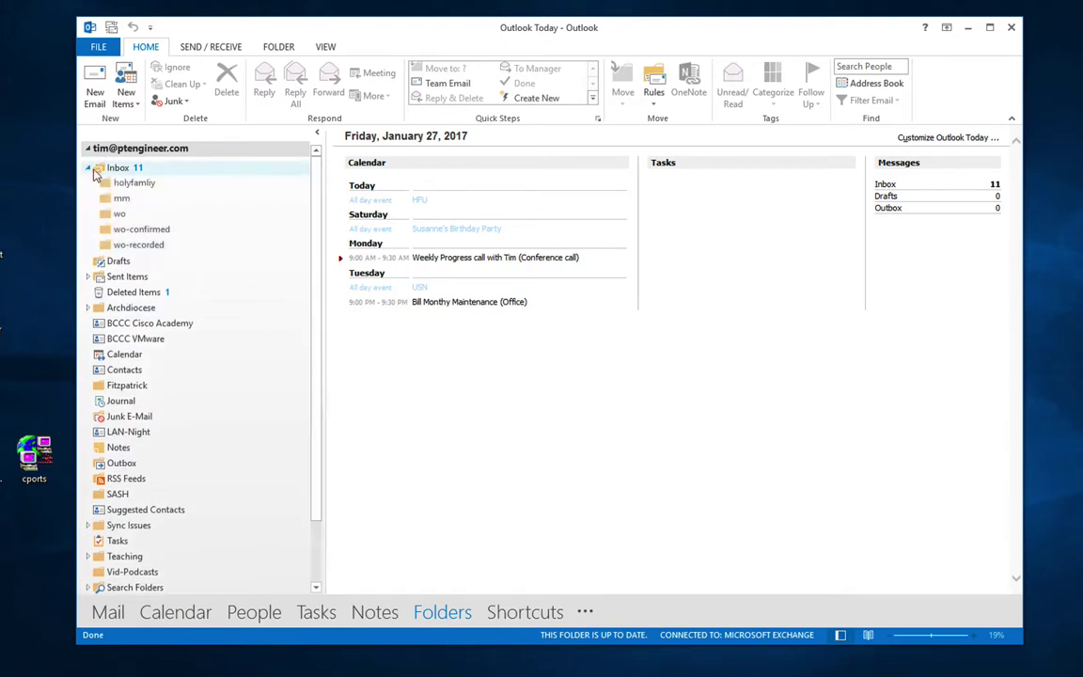
left_click(88, 167)
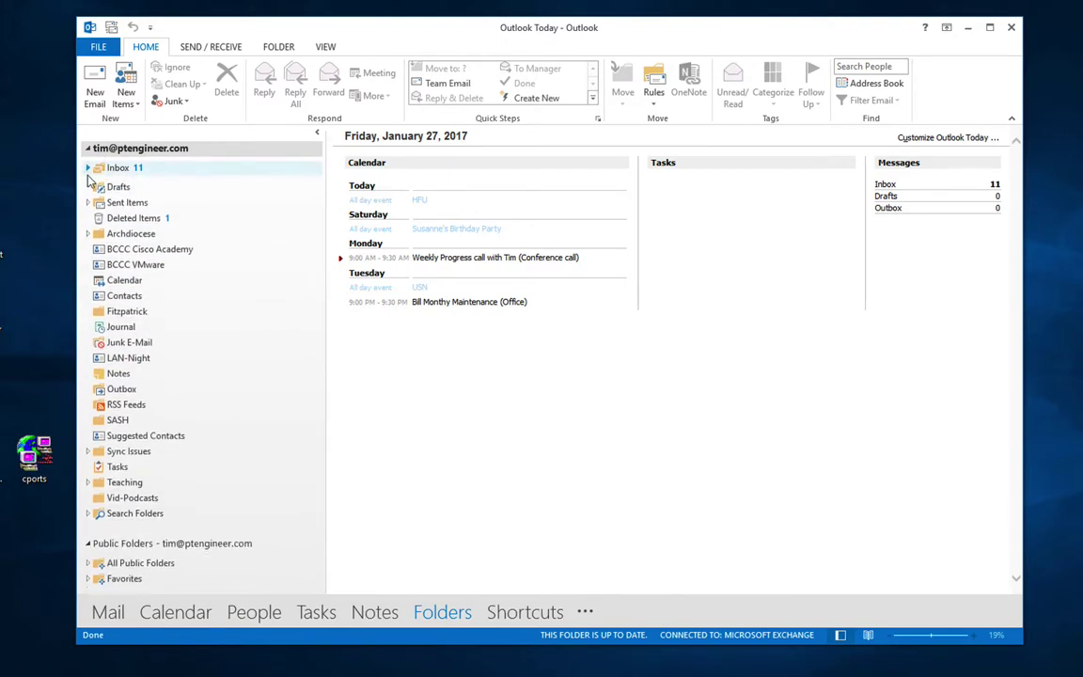
Step: Browse Contacts, Journal, Notes, BCCC VMware and BCCC Cisco Academy, ending on BCCC VMware
left_click(111, 292)
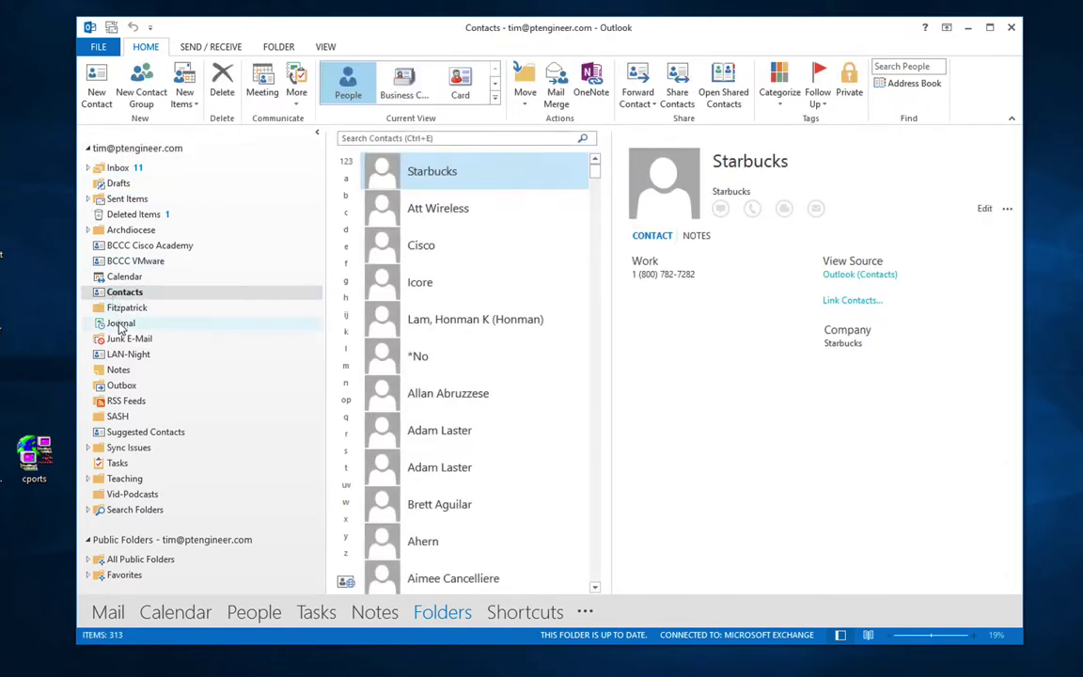
left_click(120, 325)
left_click(126, 372)
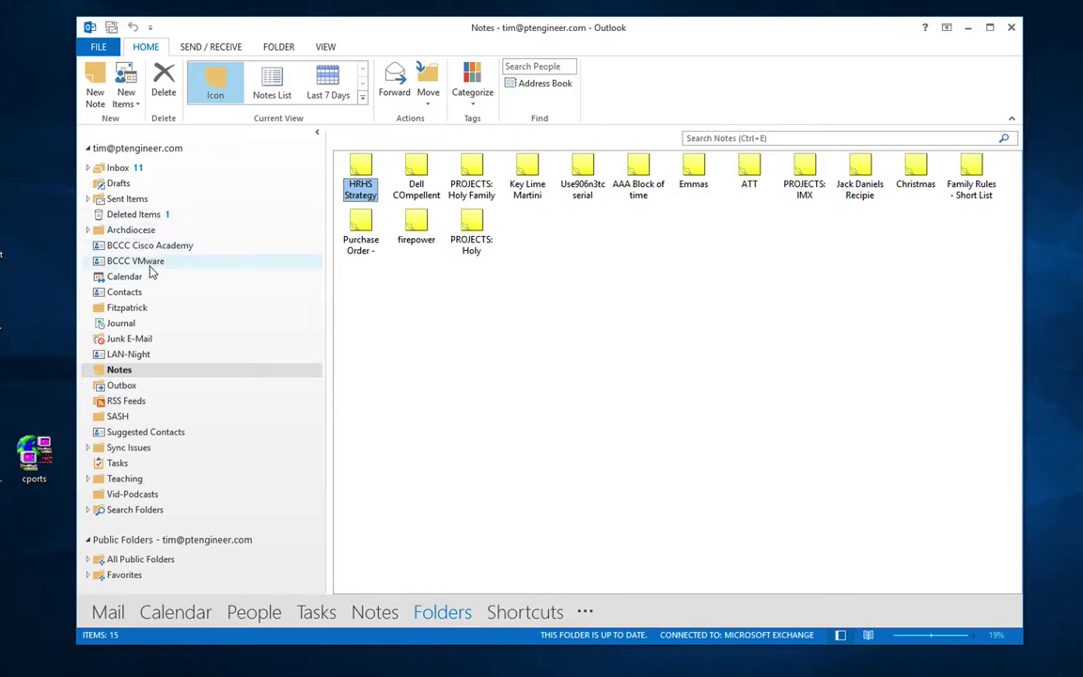
left_click(140, 261)
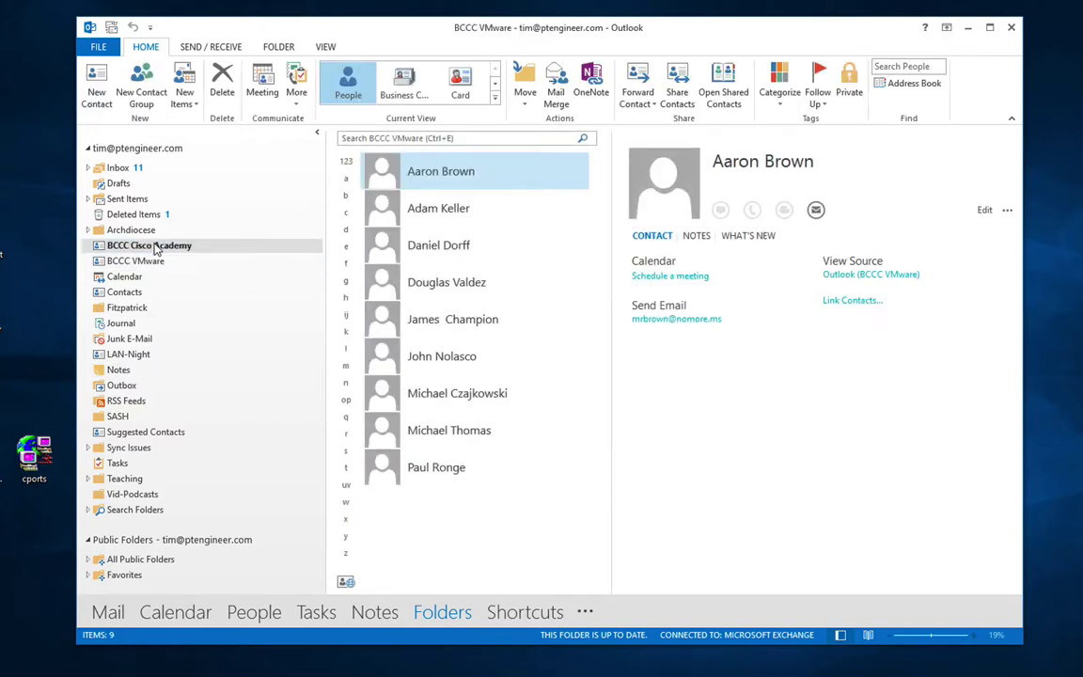
left_click(156, 246)
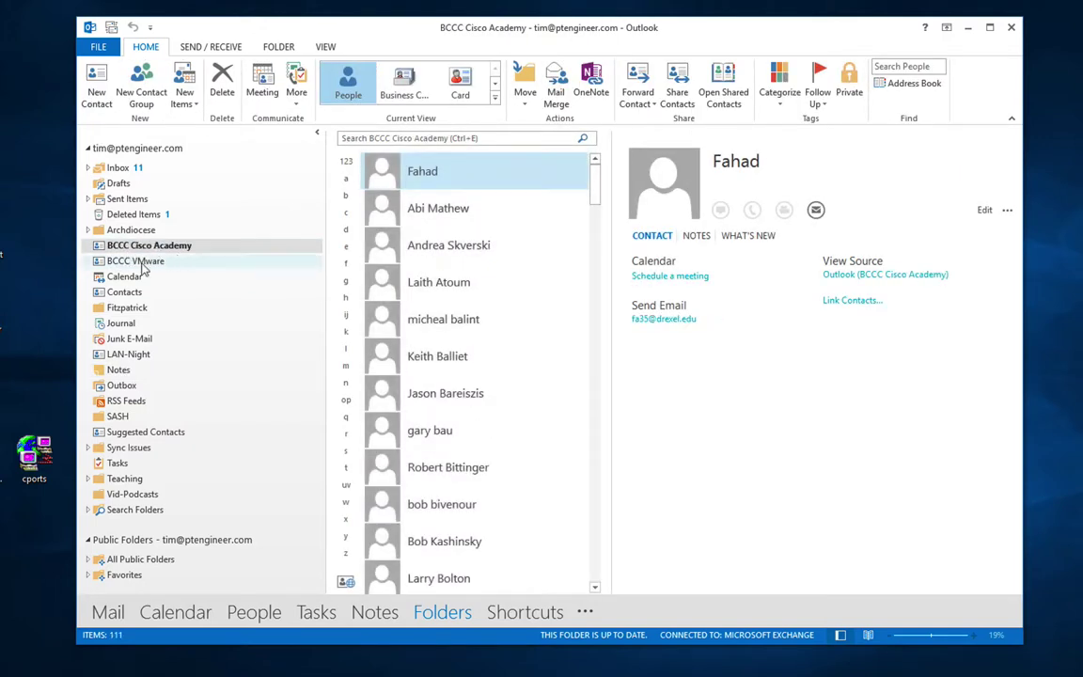
left_click(139, 263)
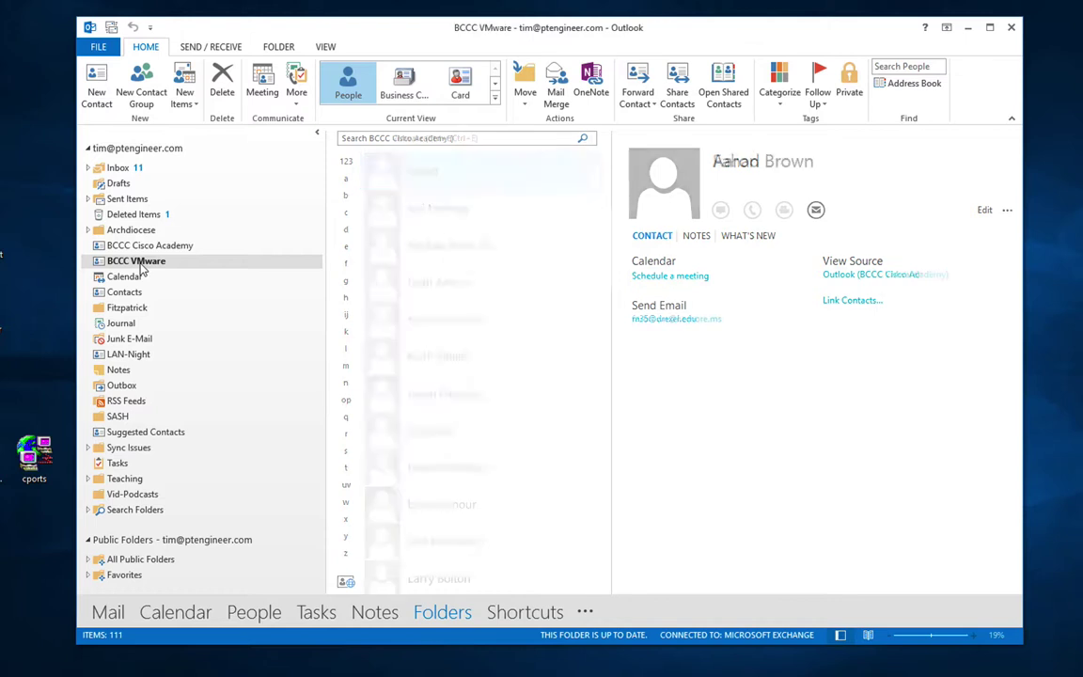
Step: Turn on 'Show this folder as an e-mail Address Book' for BCCC VMware
right_click(141, 264)
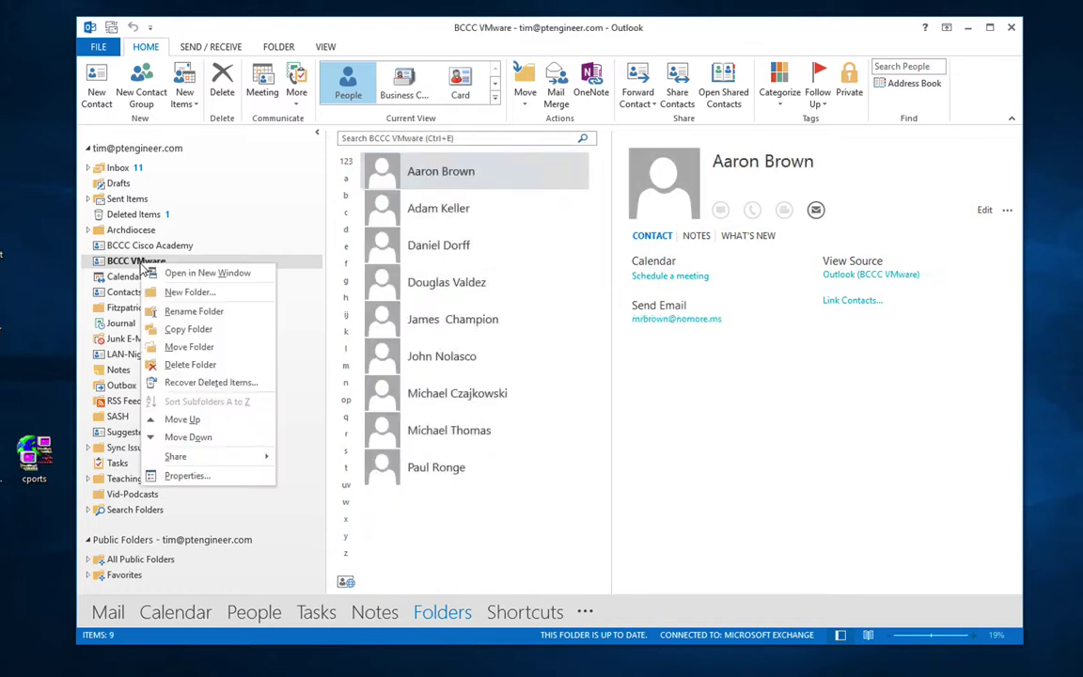
left_click(174, 475)
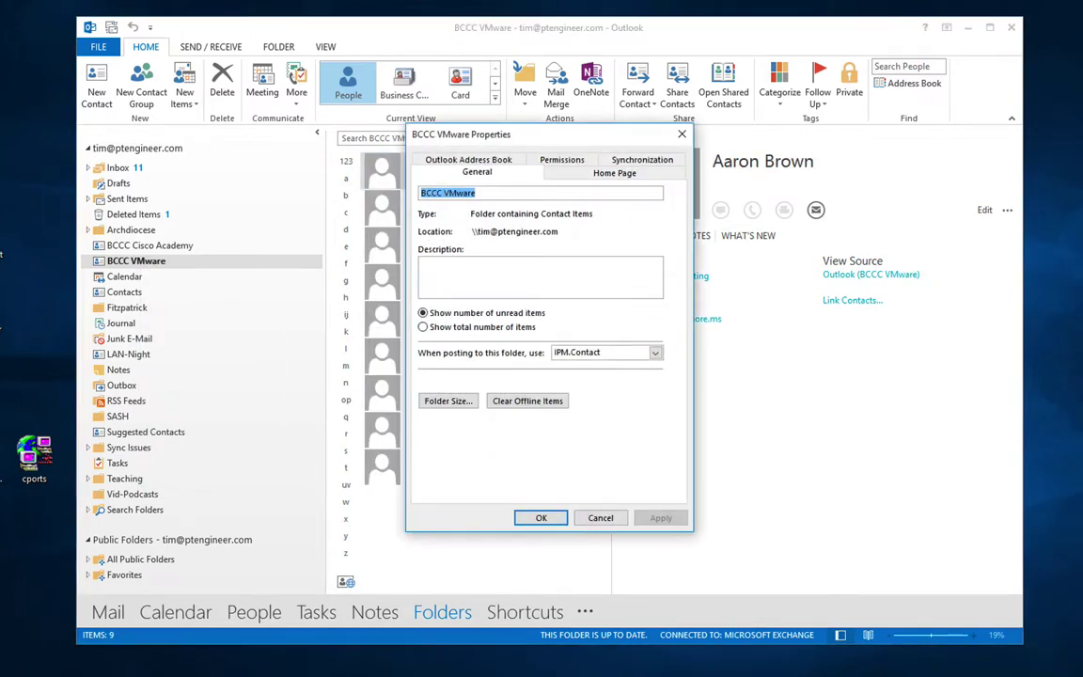
left_click(465, 160)
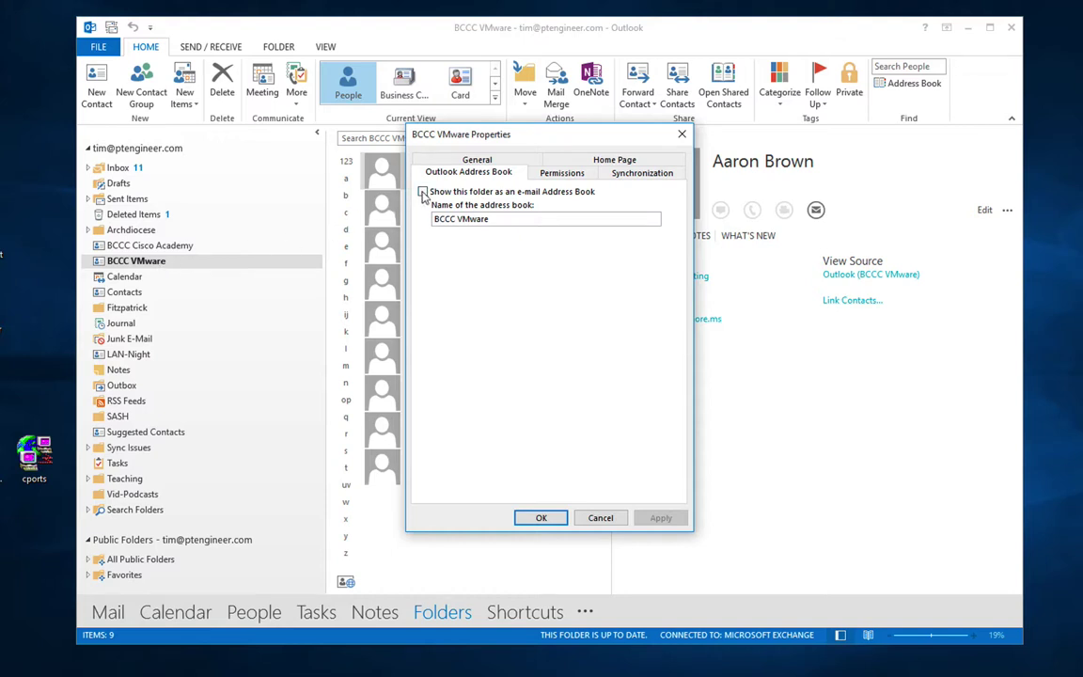
left_click(423, 192)
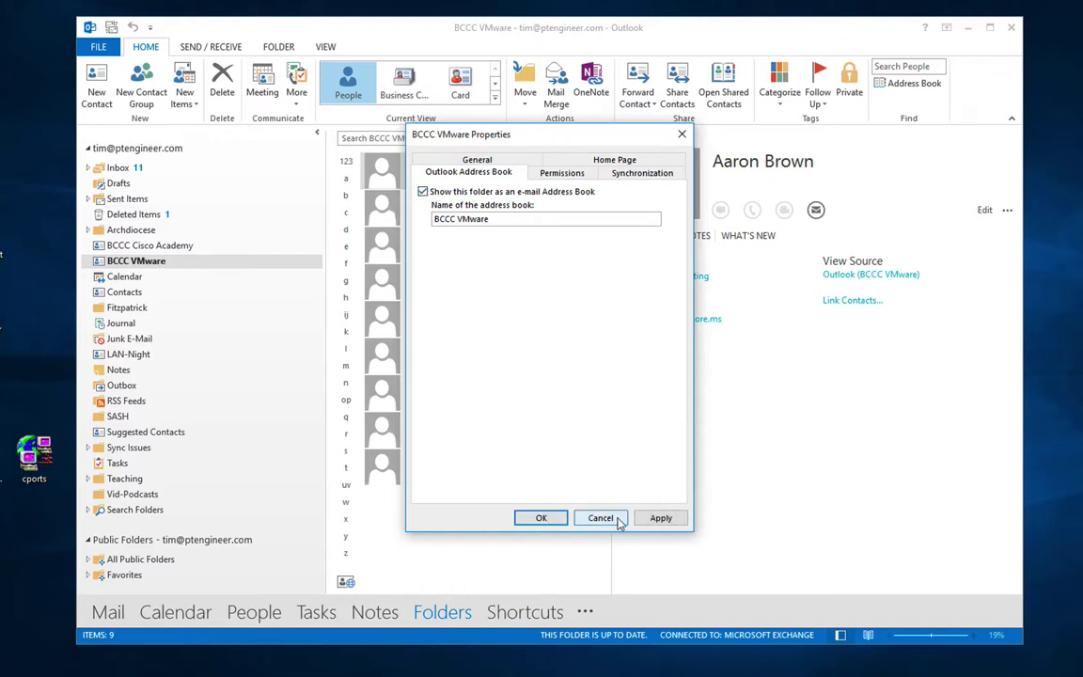
left_click(544, 518)
Step: Turn on the same address book setting for BCCC Cisco Academy, then go to People
left_click(150, 246)
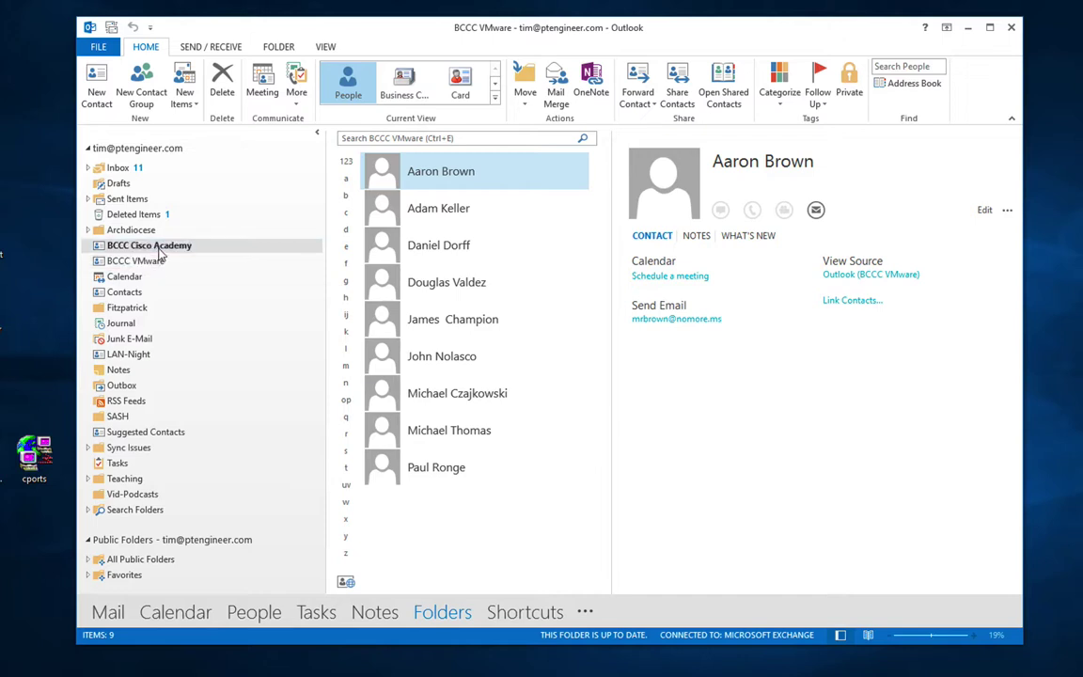
right_click(160, 252)
left_click(193, 459)
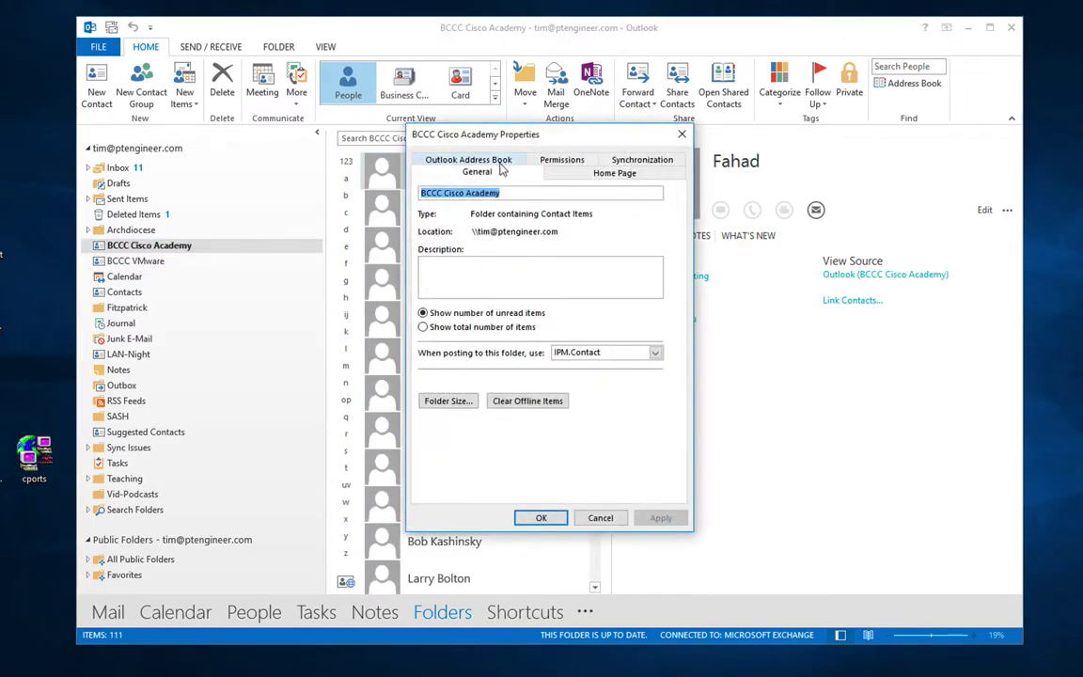
left_click(501, 164)
left_click(422, 191)
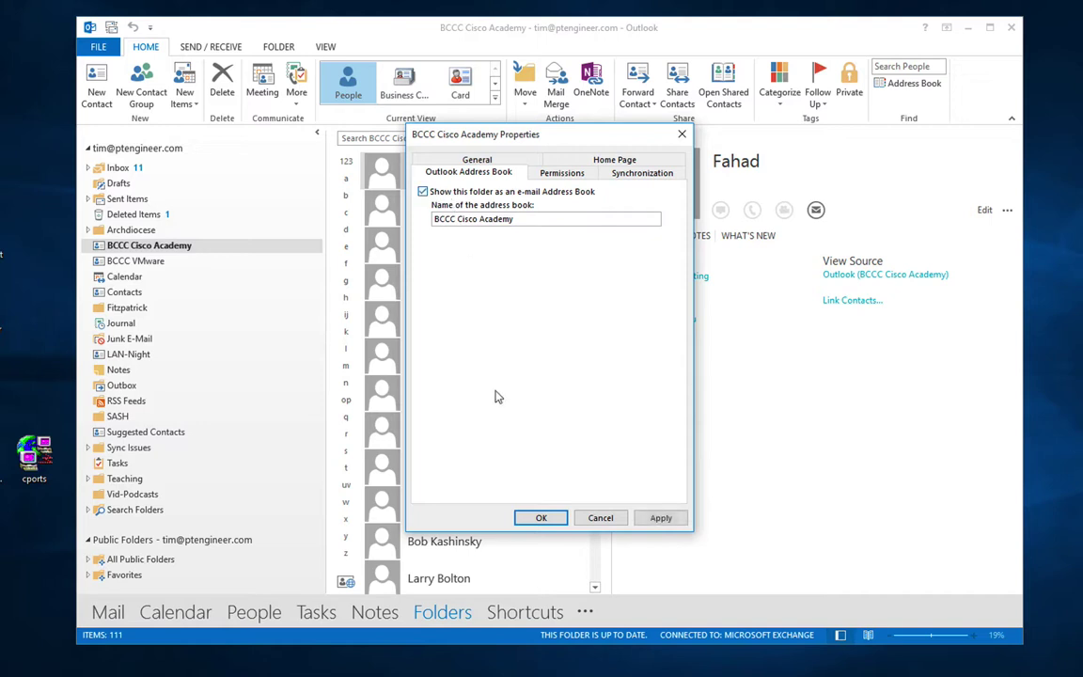
left_click(542, 517)
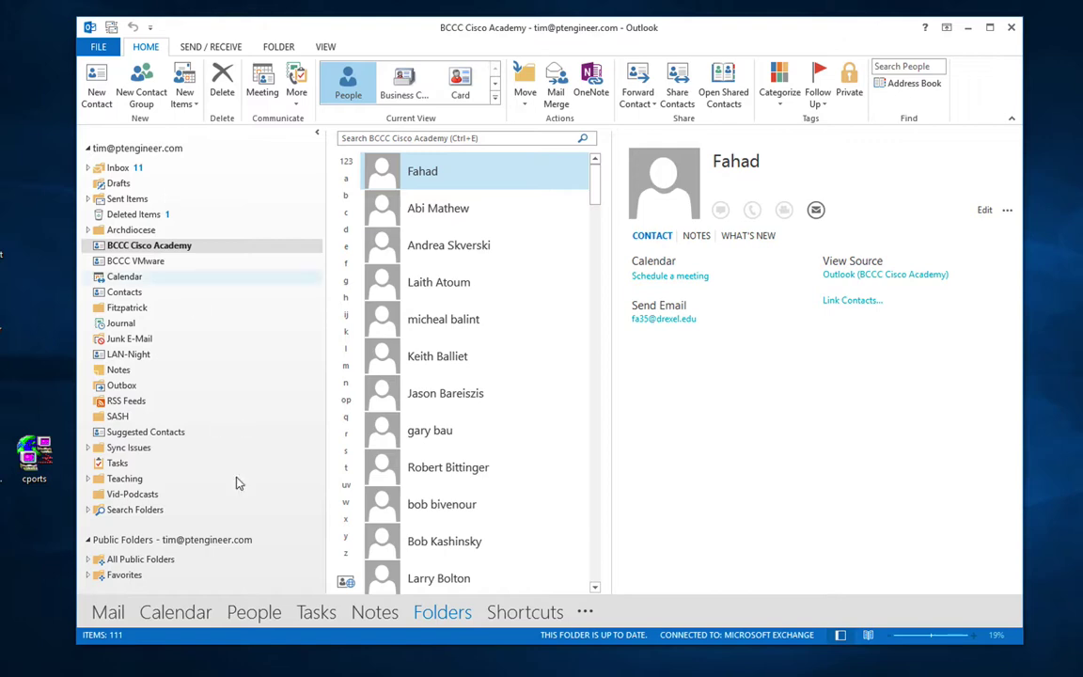
left_click(264, 620)
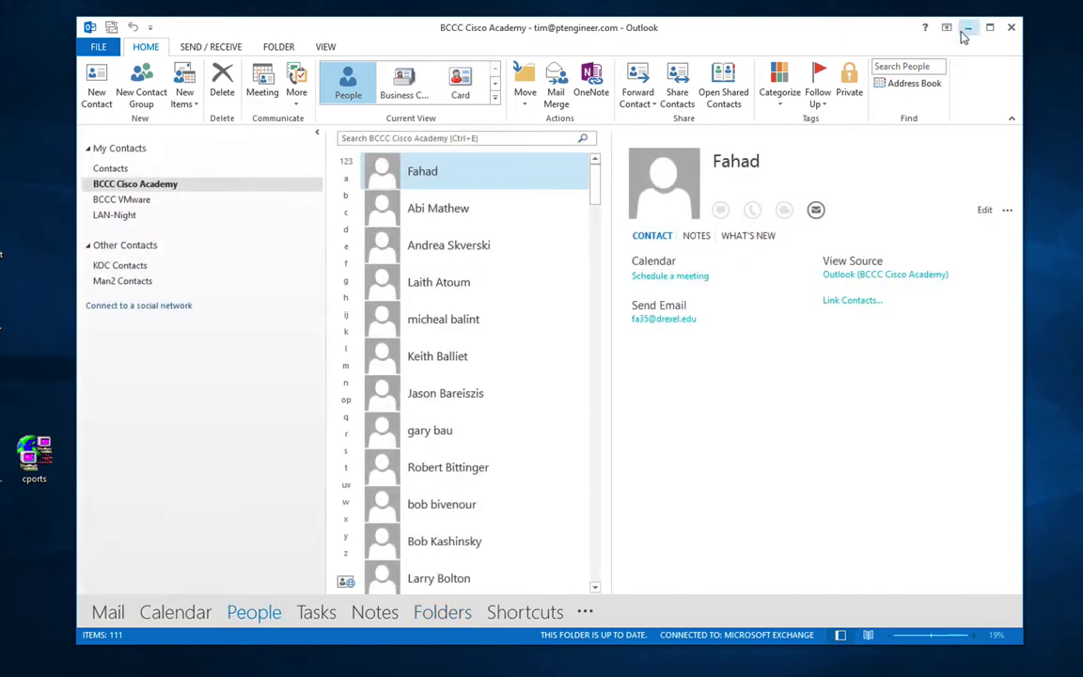
Step: Open the Address Book, check its available lists, and bring up its addressing options
left_click(912, 84)
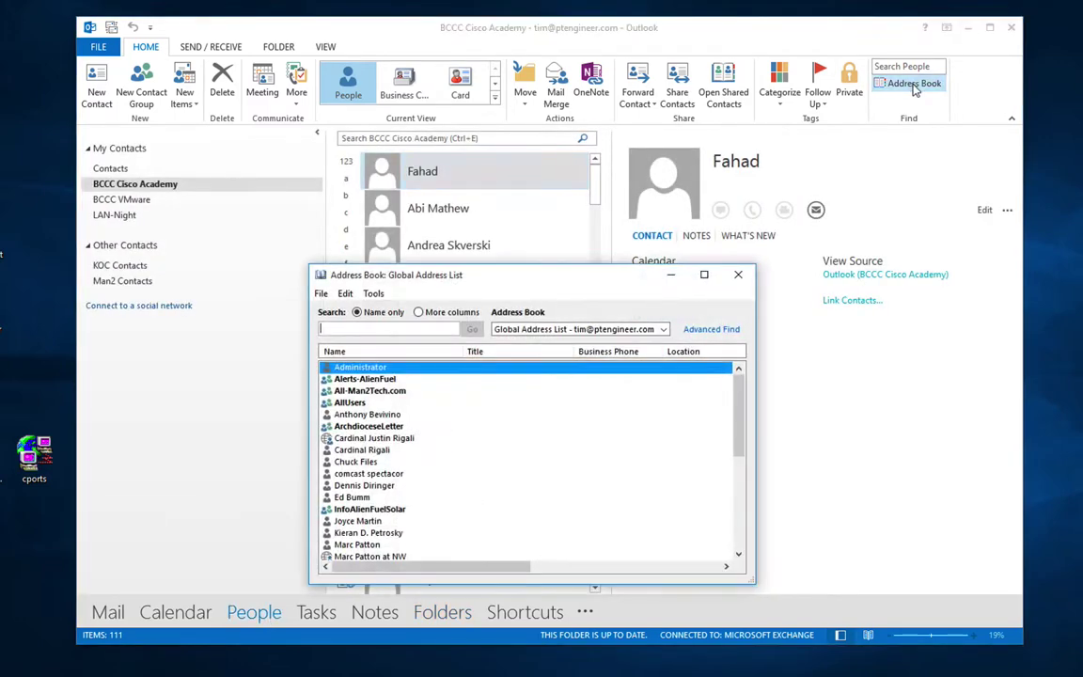
left_click(575, 329)
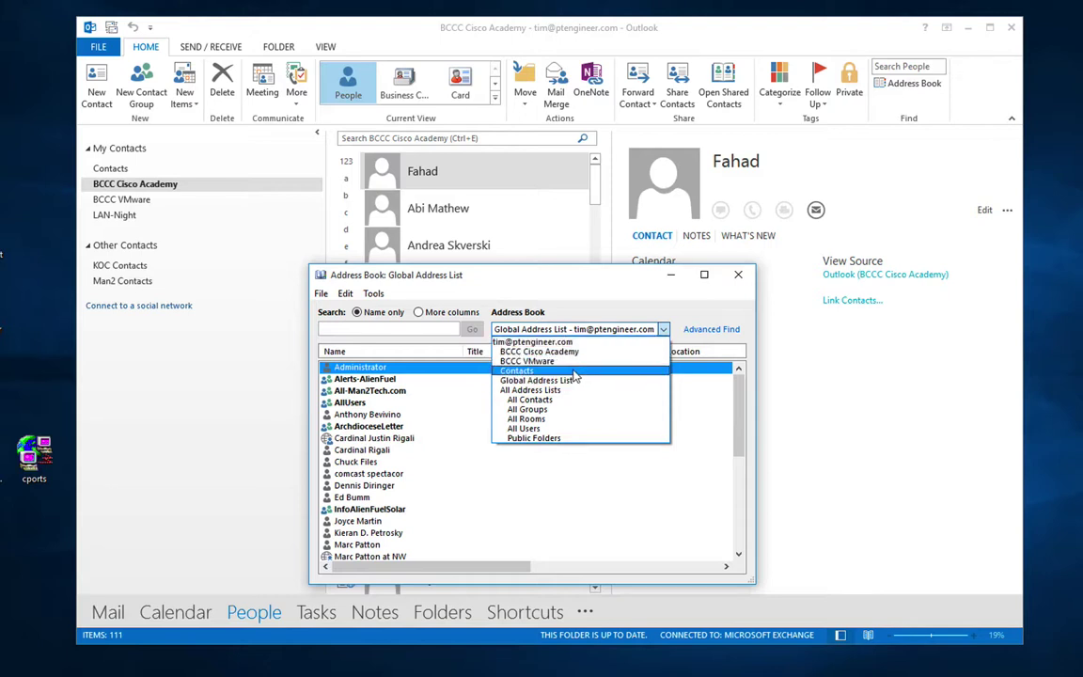
left_click(373, 293)
left_click(373, 294)
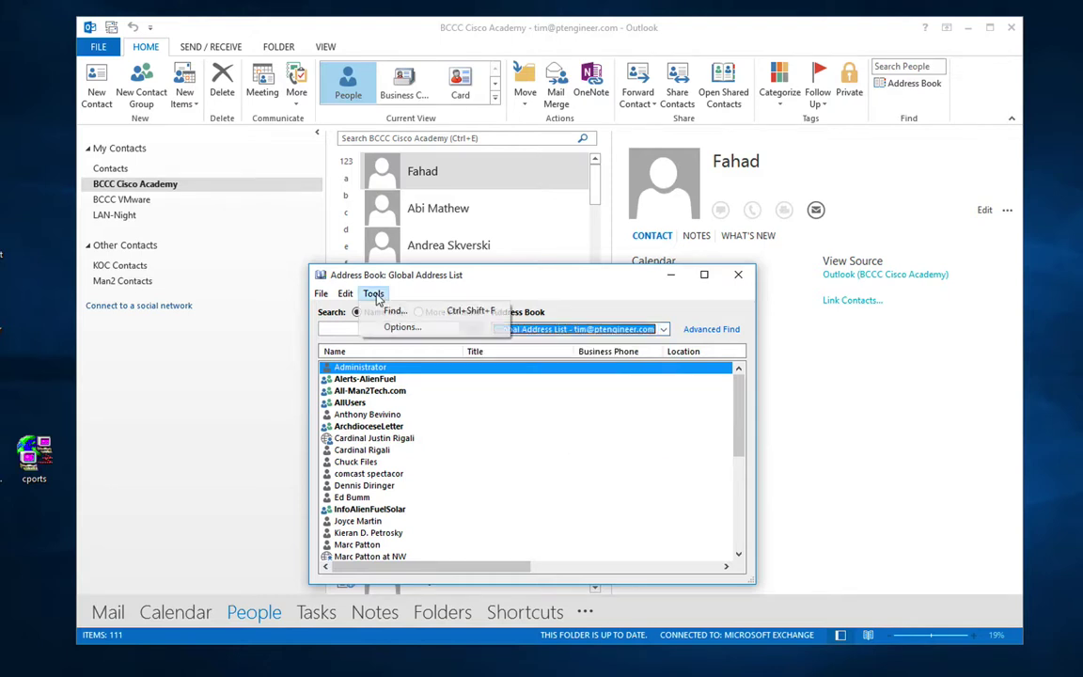
left_click(400, 327)
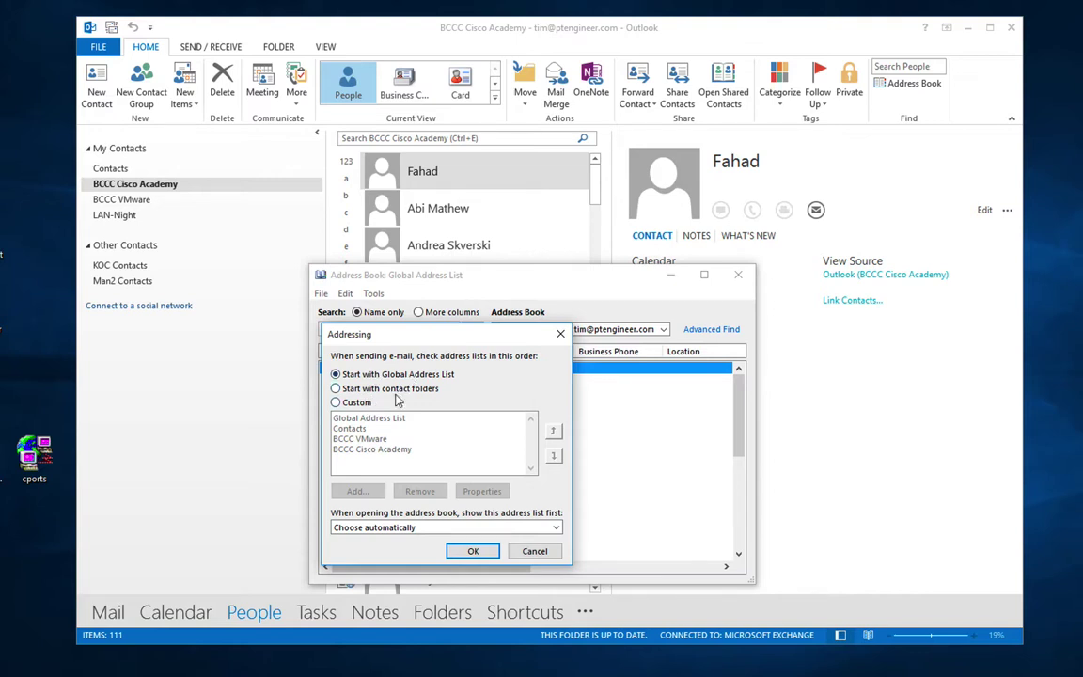
Step: Try moving BCCC Cisco Academy up, revert to starting with Global Address List, then show Folders
left_click(337, 402)
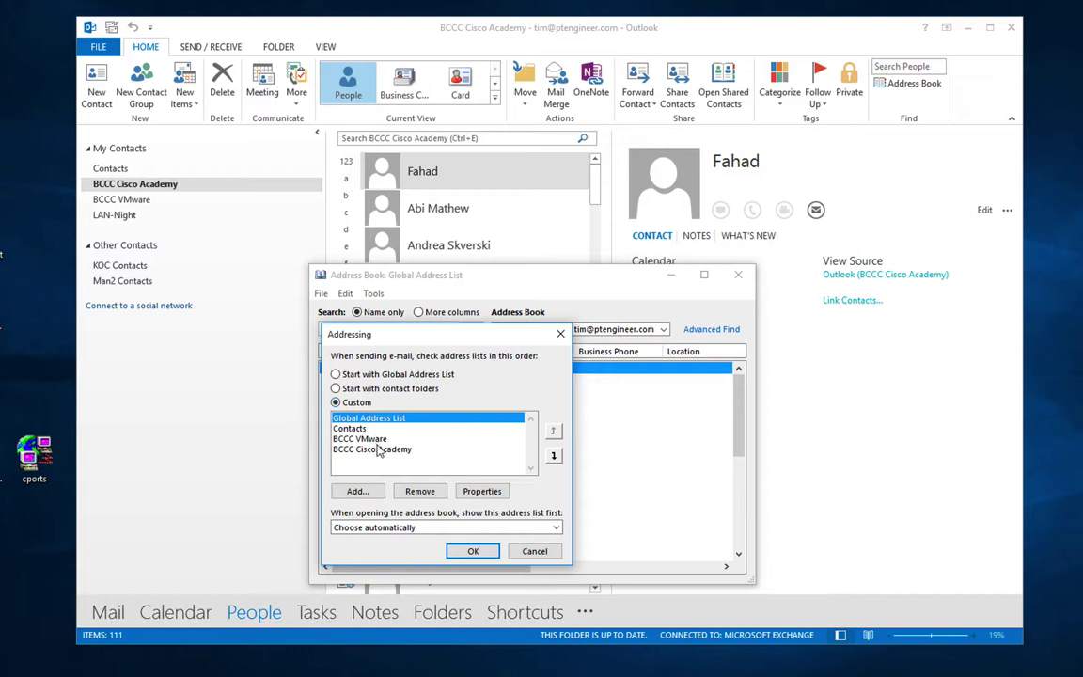
left_click(376, 450)
left_click(553, 432)
left_click(553, 432)
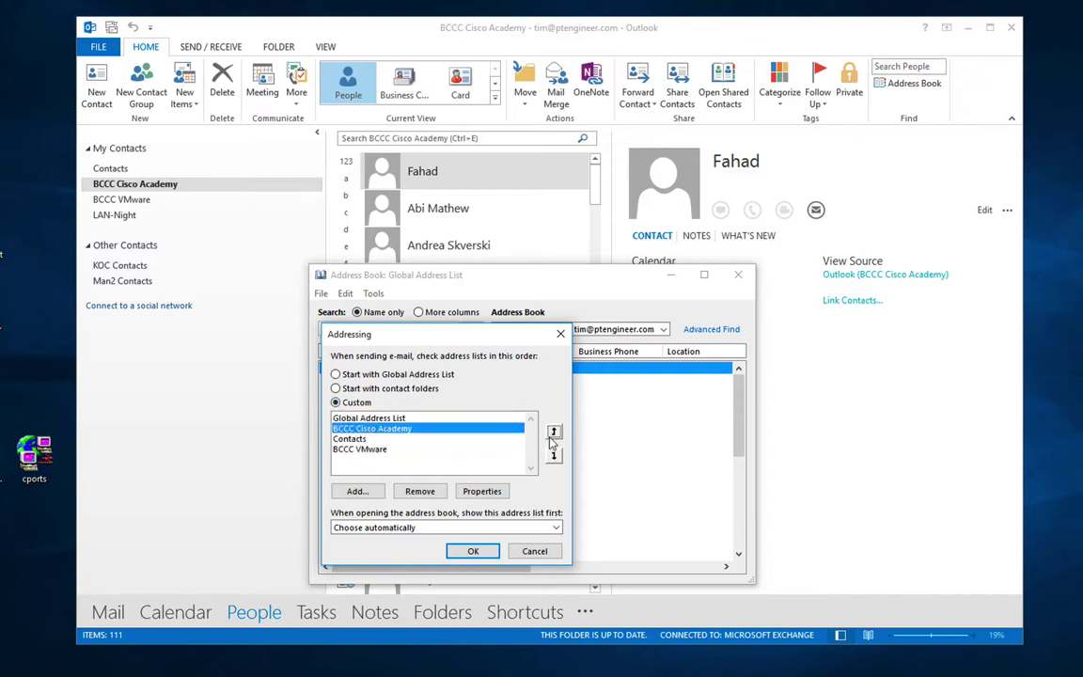
left_click(553, 432)
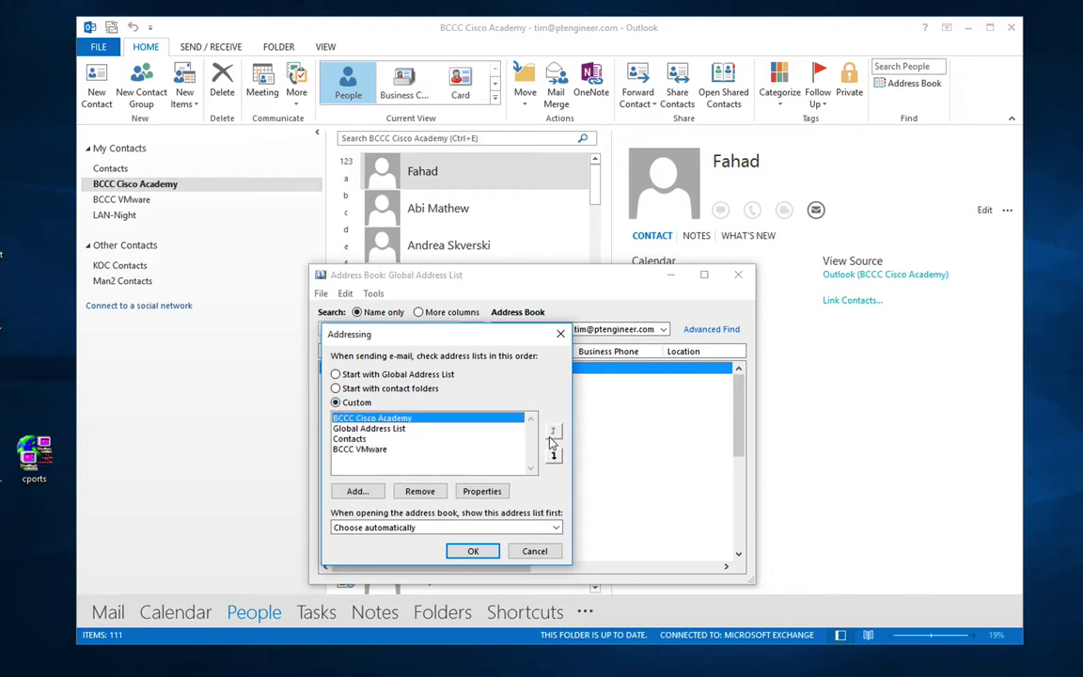
left_click(368, 374)
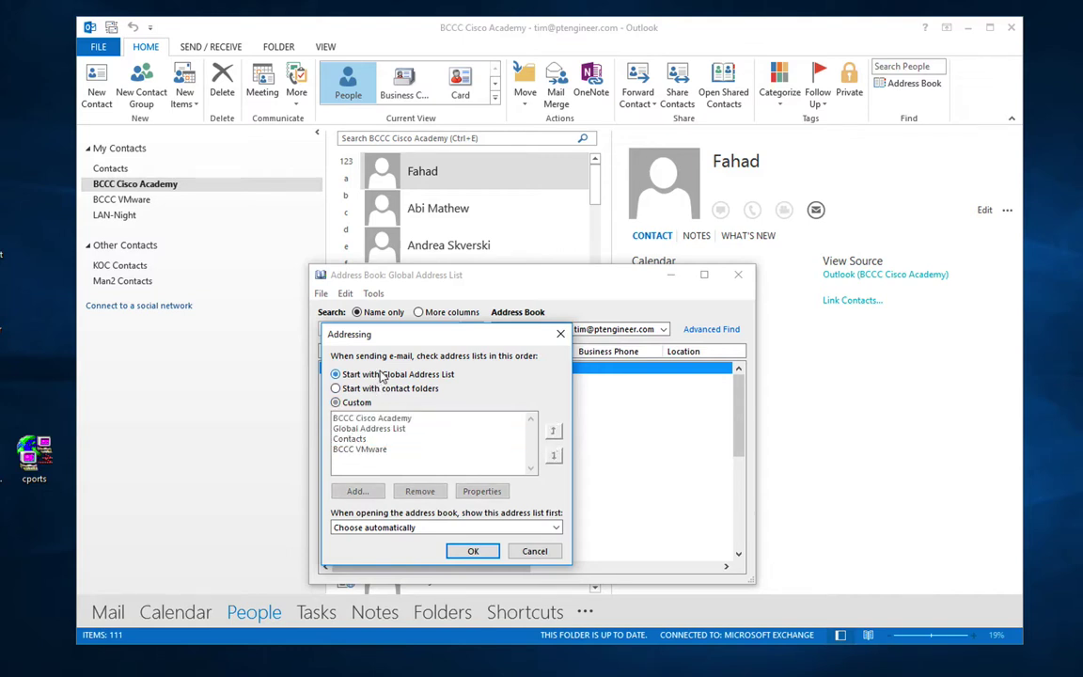
left_click(410, 529)
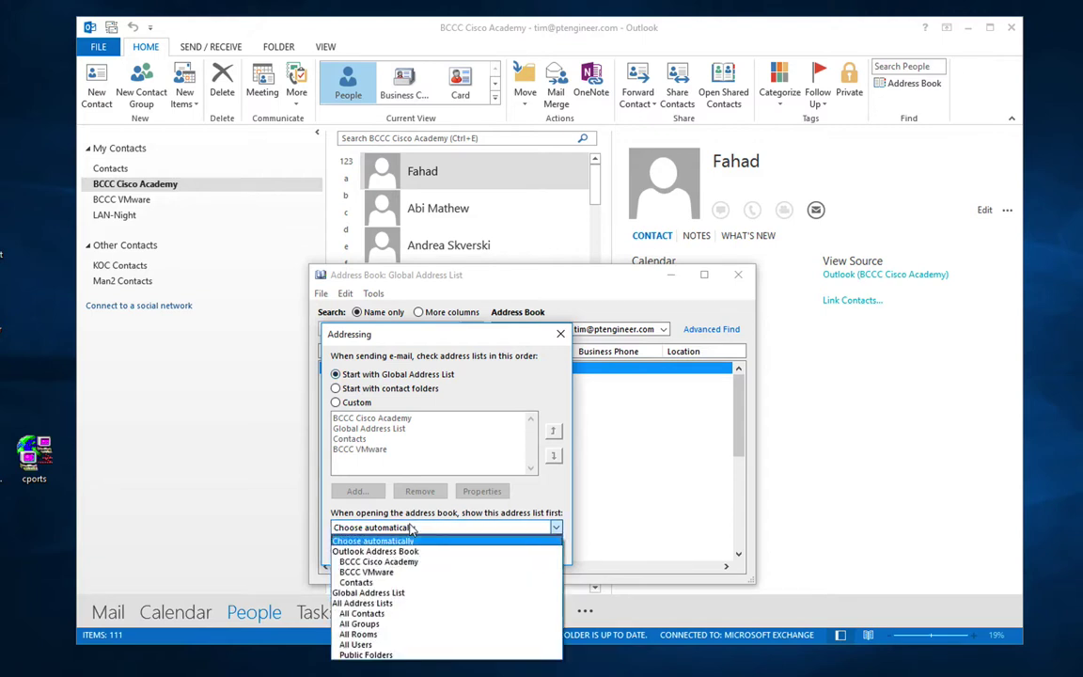
left_click(519, 373)
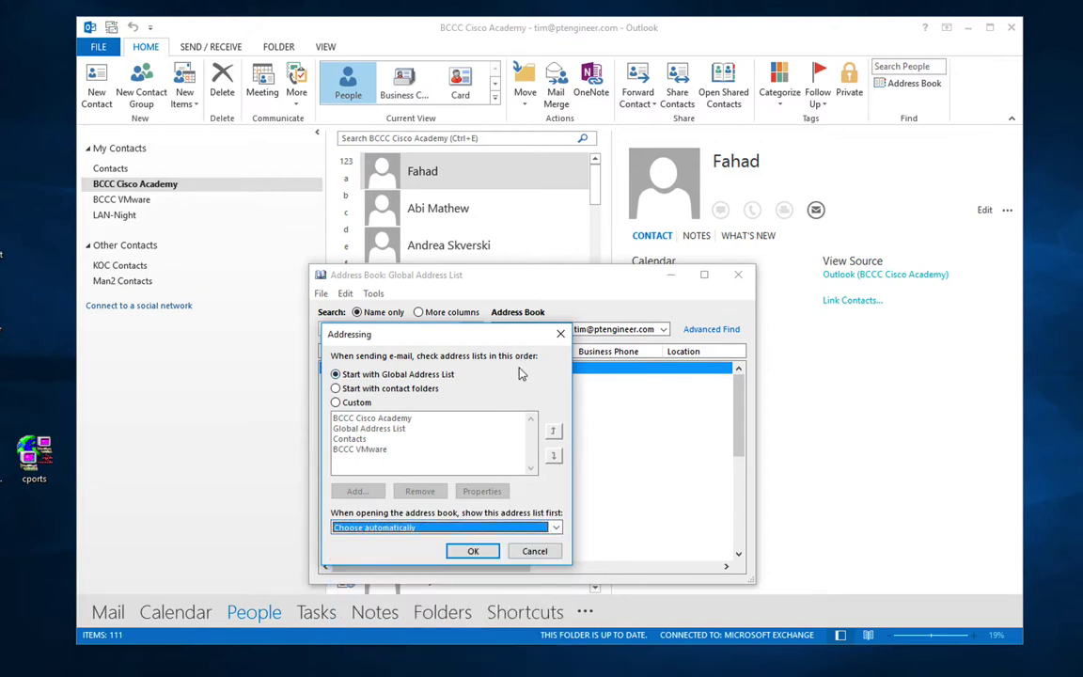
left_click(532, 551)
left_click(739, 276)
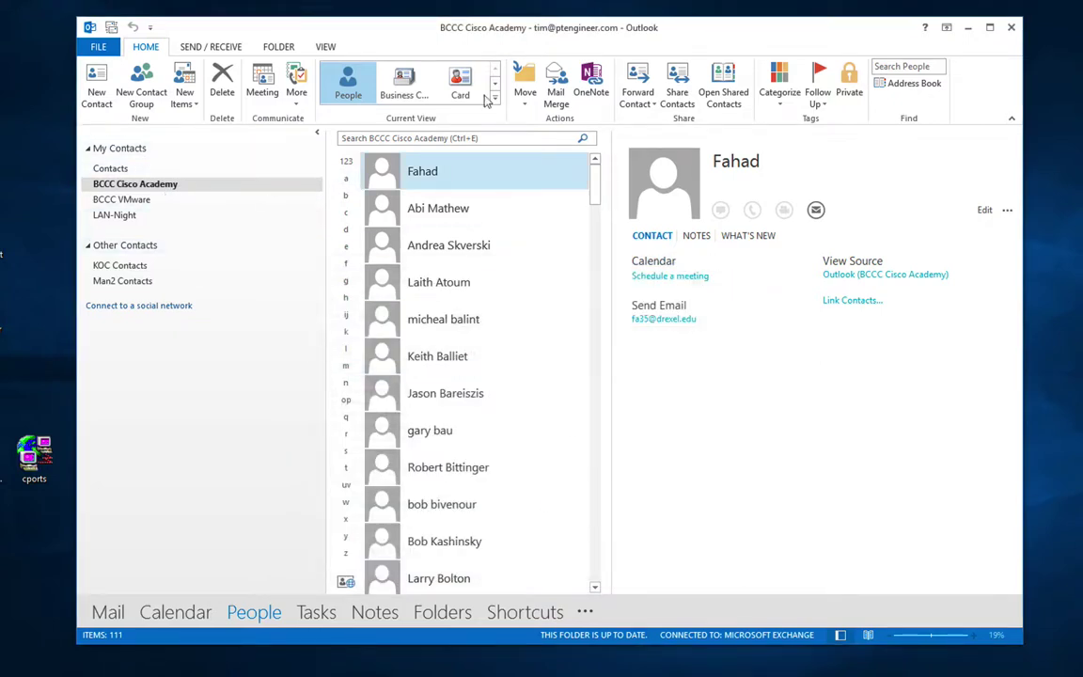
left_click(436, 613)
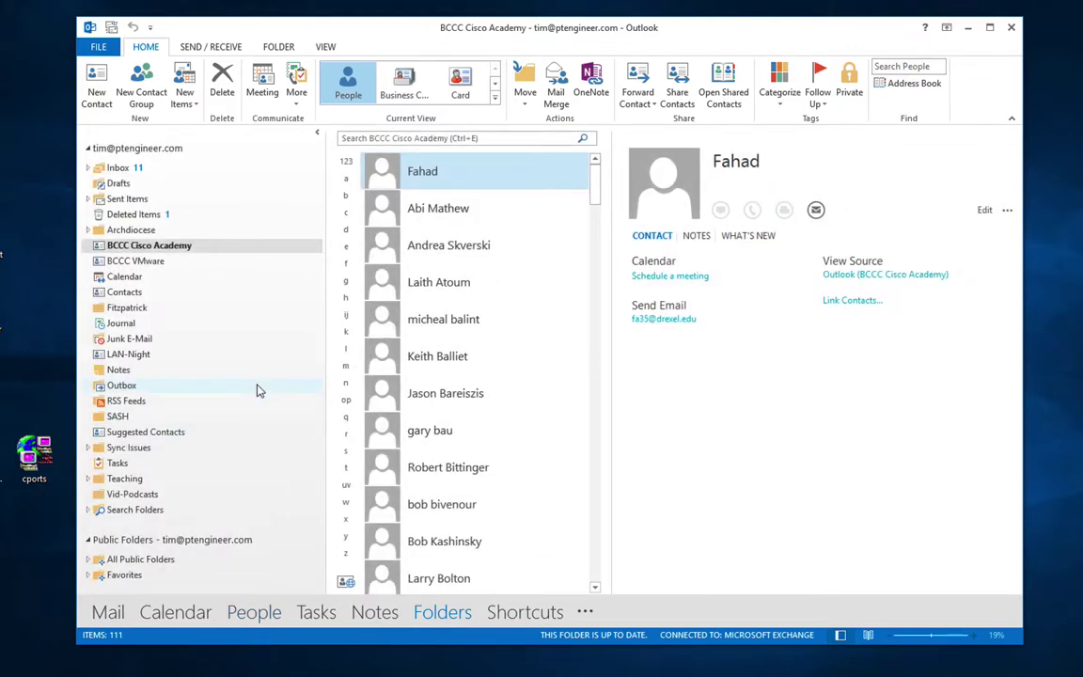
Step: Expand All Public Folders and AlienFuel, and open the Alien Contacts folder
left_click(87, 561)
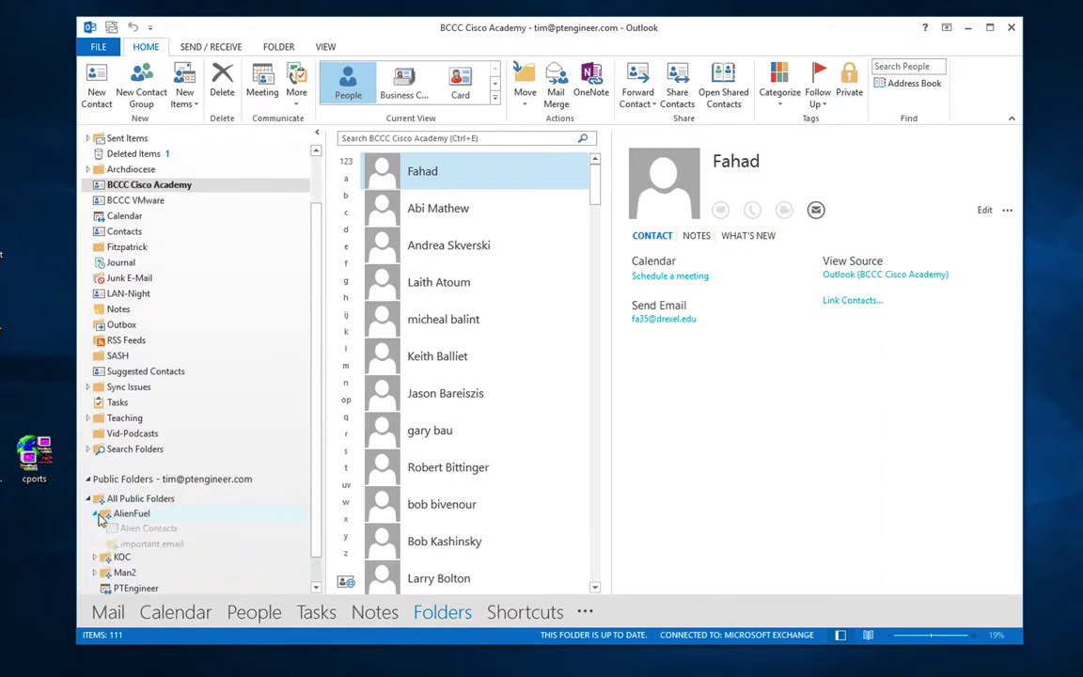
left_click(97, 514)
scroll(197, 480, "down", 1)
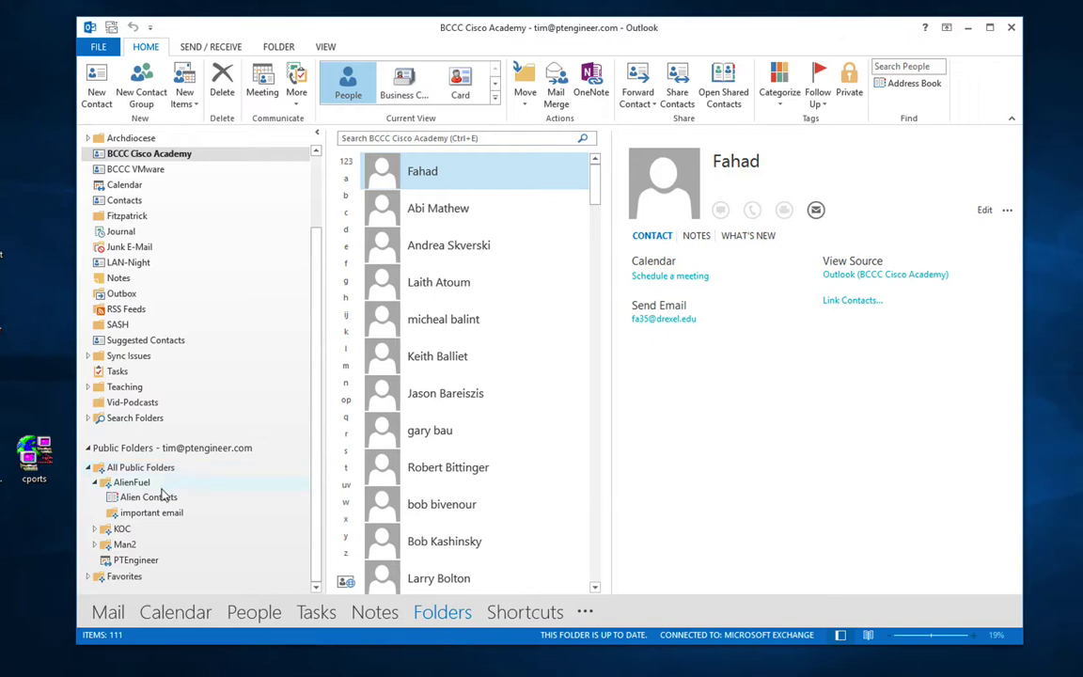
left_click(158, 500)
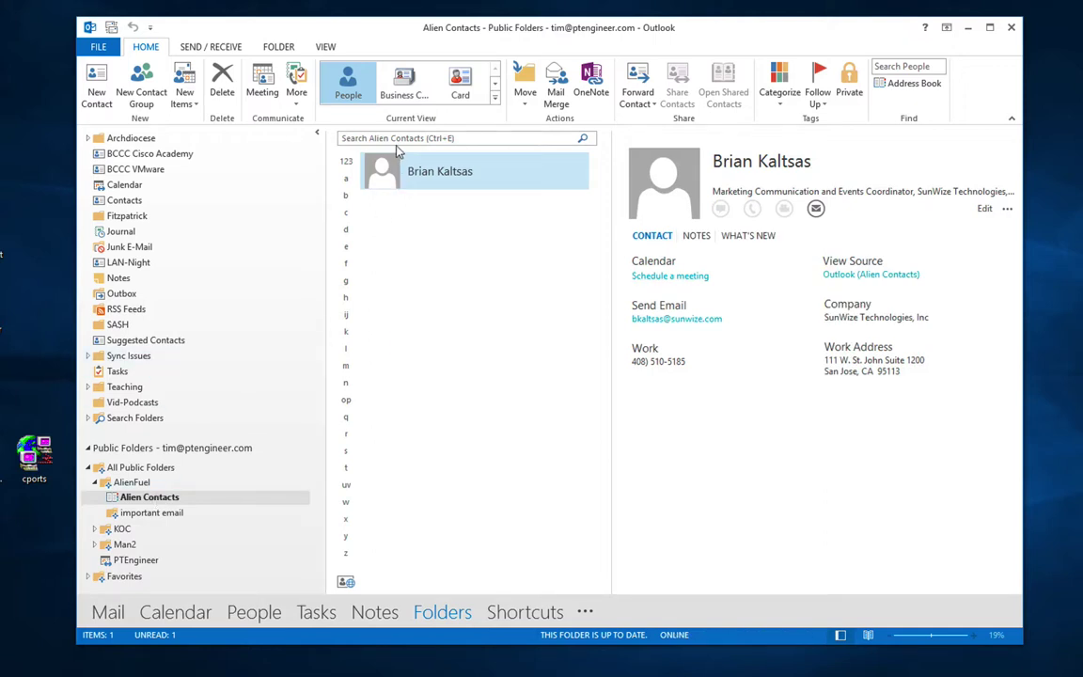
Step: Try Business Card and Card views on Alien Contacts, settling on List
left_click(409, 85)
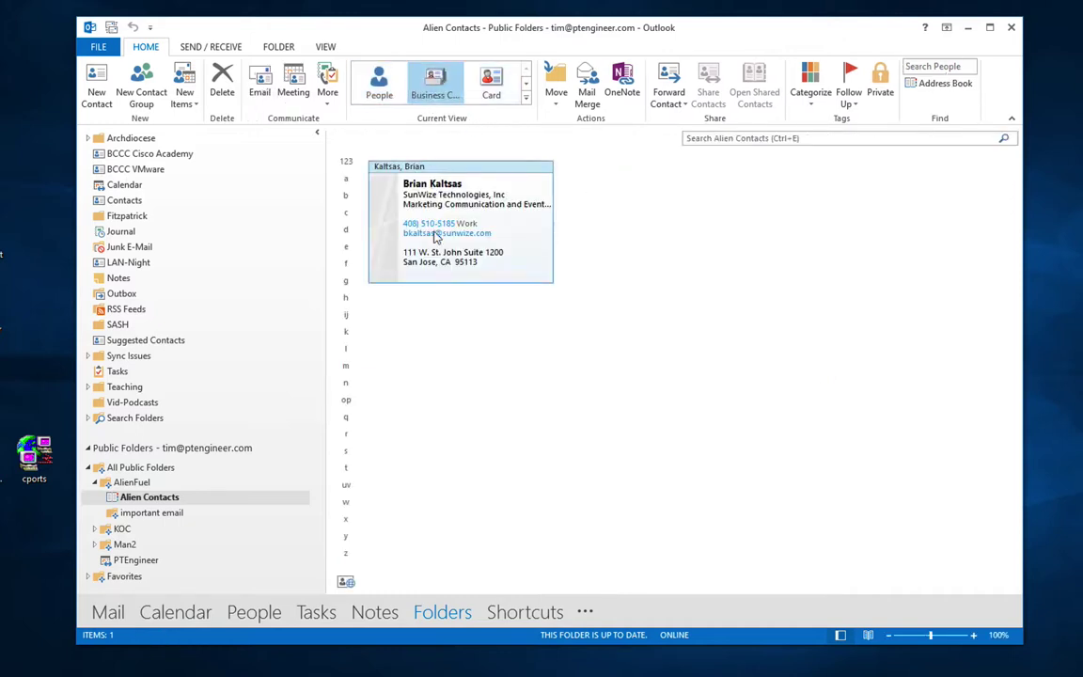
left_click(496, 90)
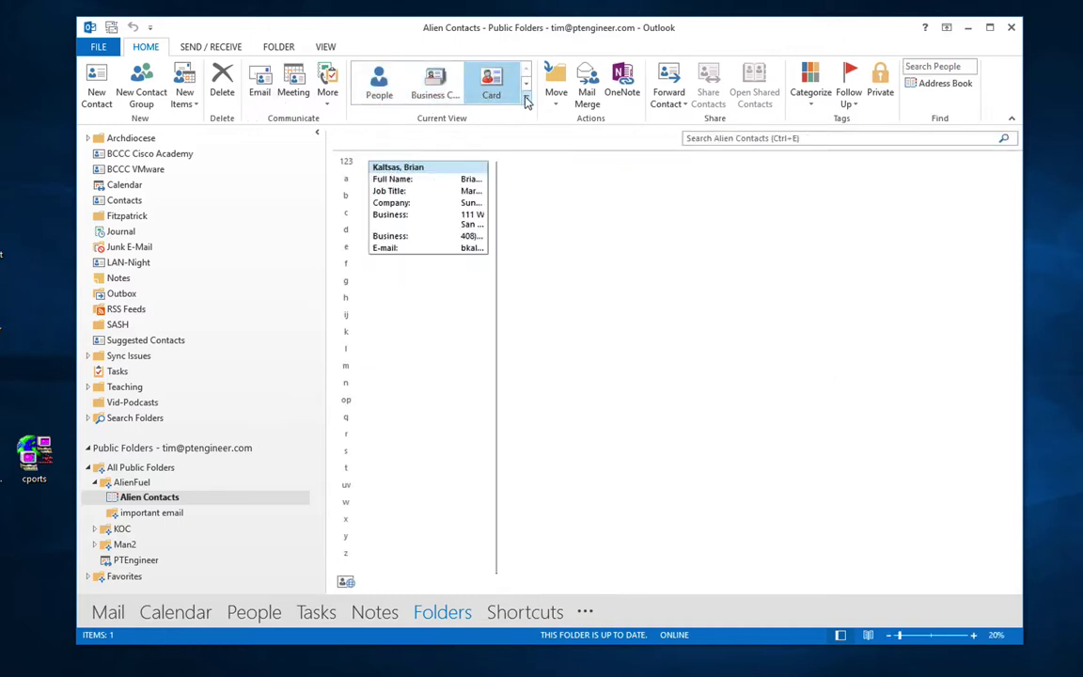
left_click(526, 99)
left_click(380, 122)
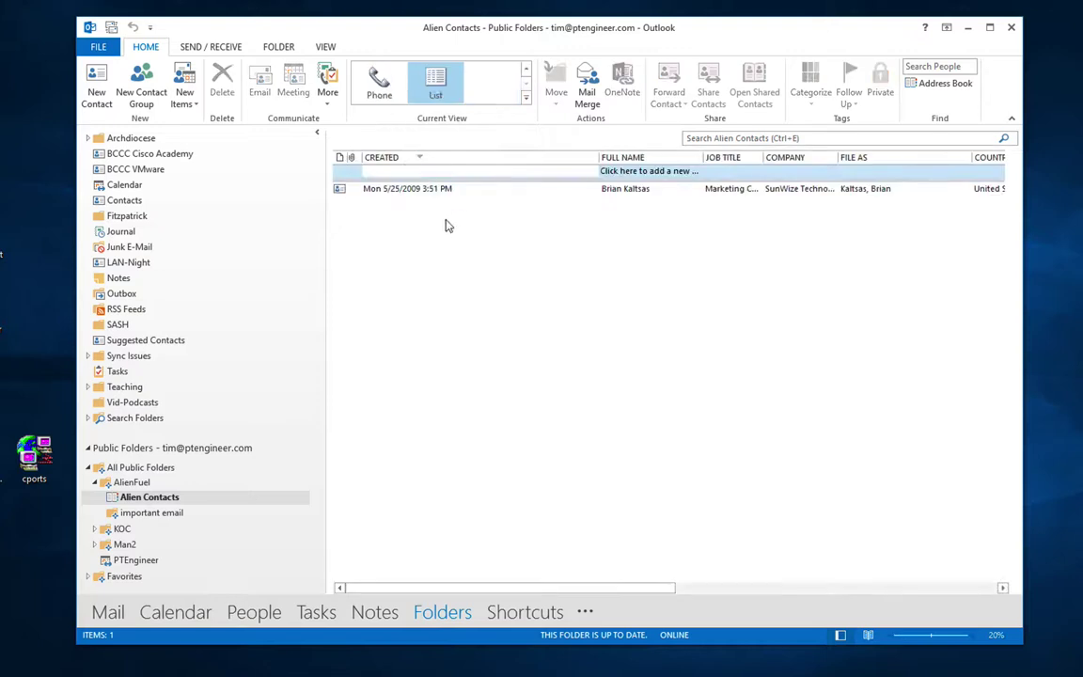
left_click(146, 503)
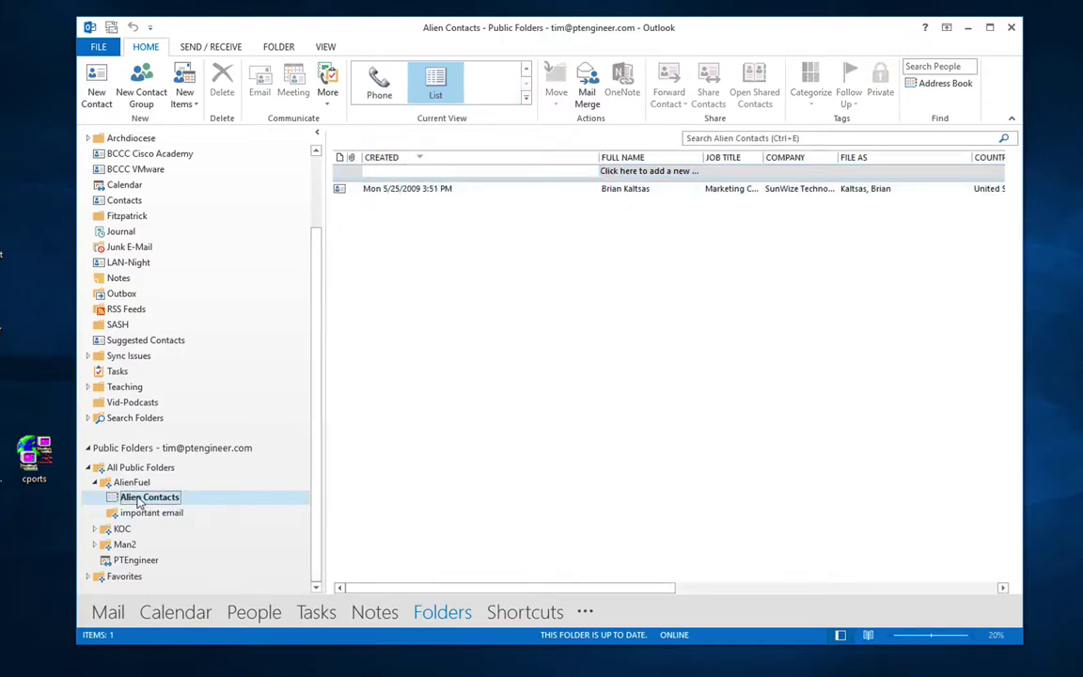
right_click(138, 501)
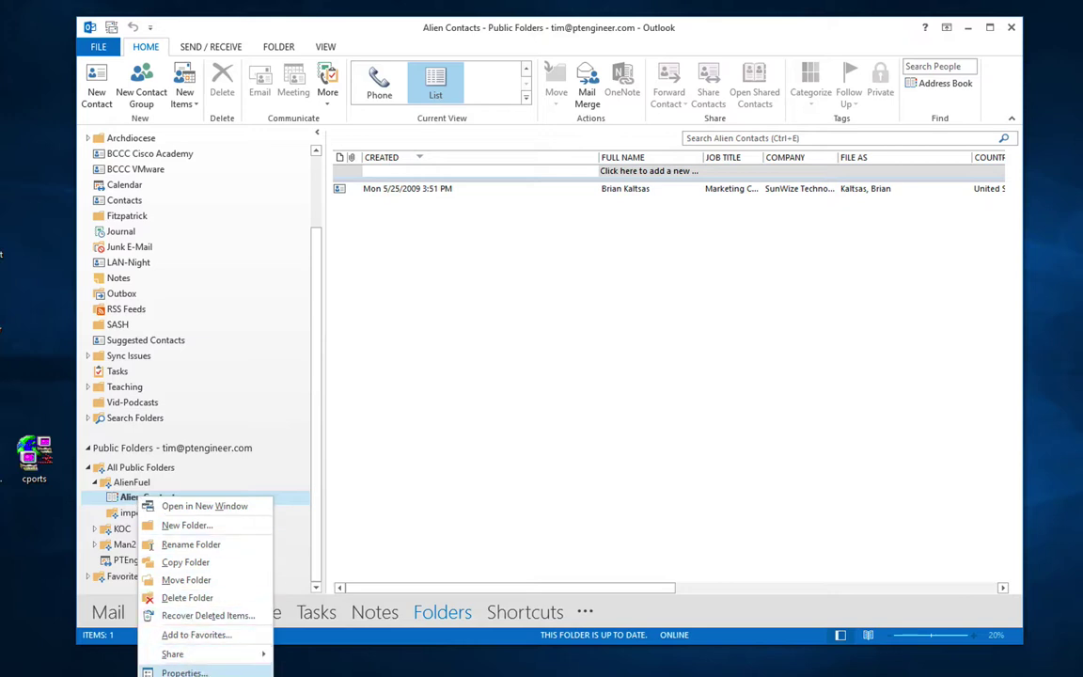
left_click(183, 599)
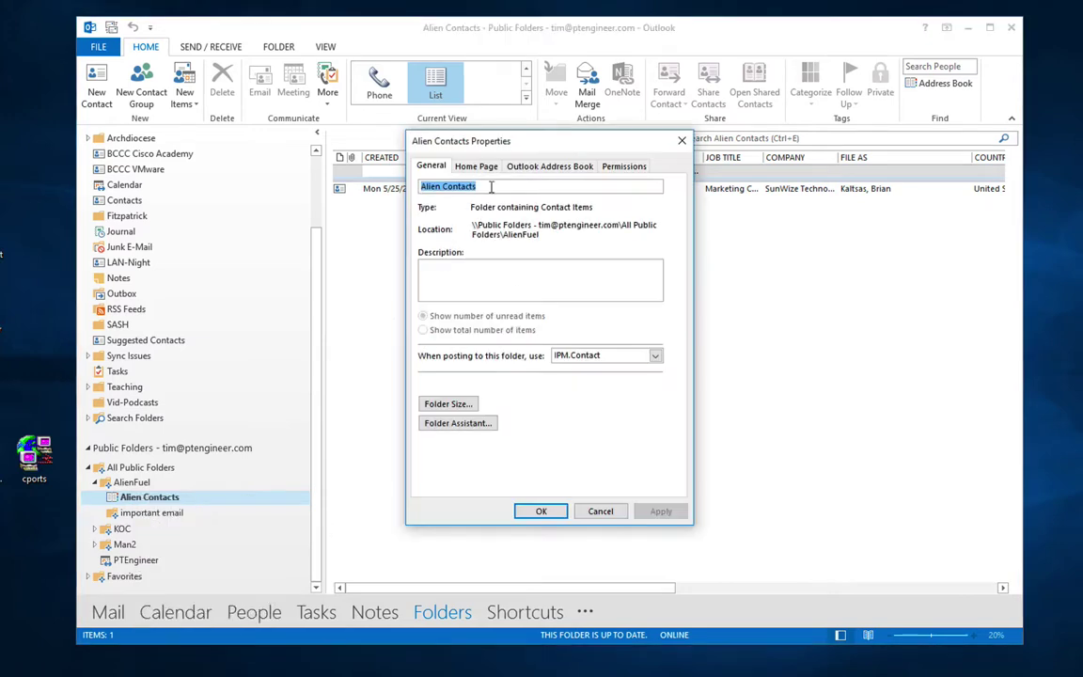
left_click(549, 166)
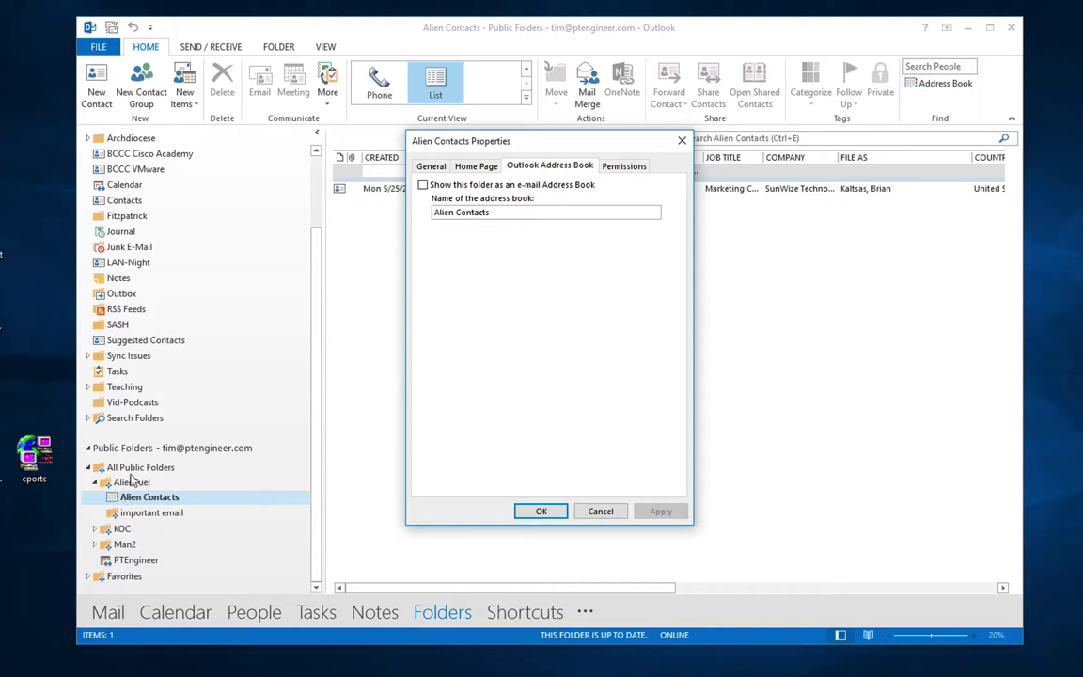
left_click(617, 514)
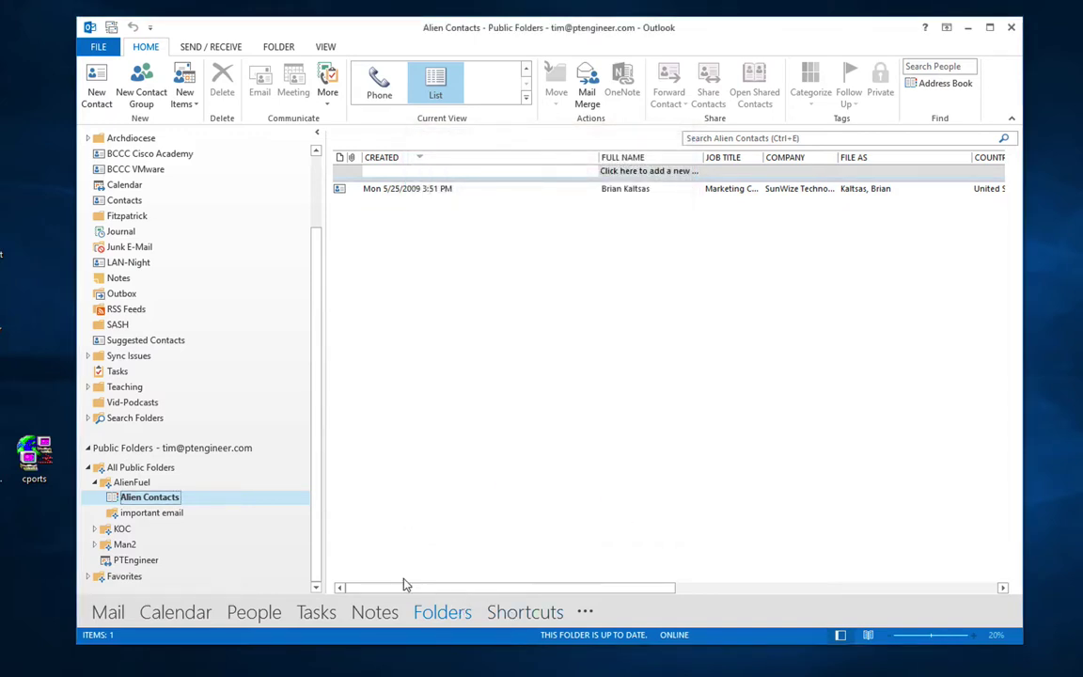
Step: Browse the Archdiocese and BCCC Cisco Academy folders, viewing a contact's details
scroll(218, 302, "up", 2)
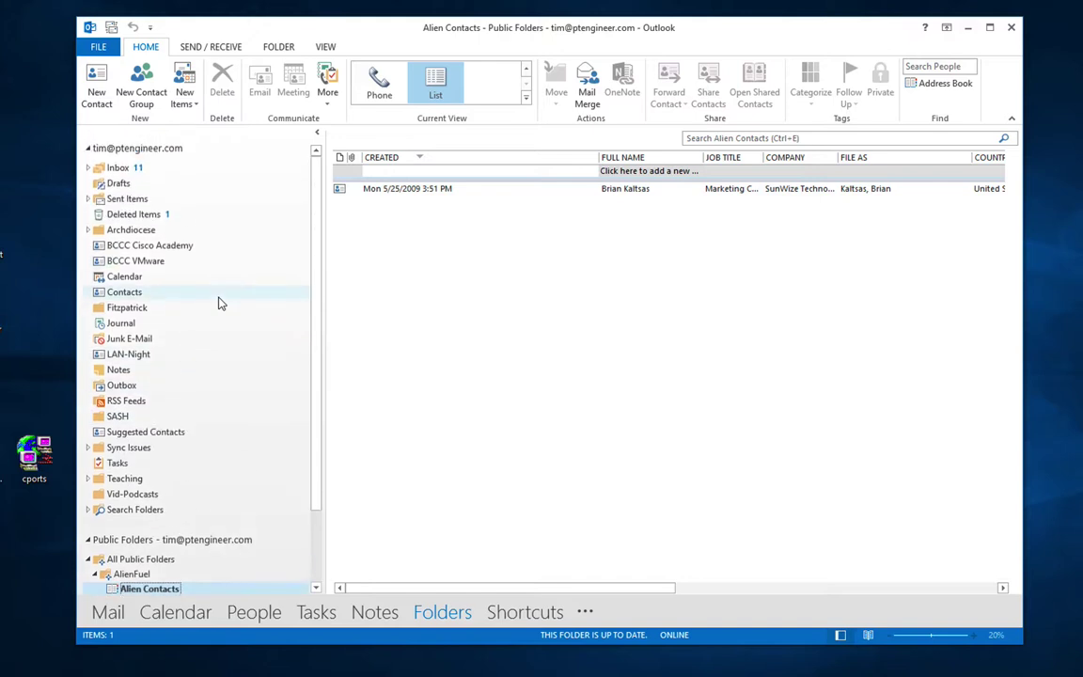
left_click(330, 101)
left_click(289, 231)
left_click(290, 231)
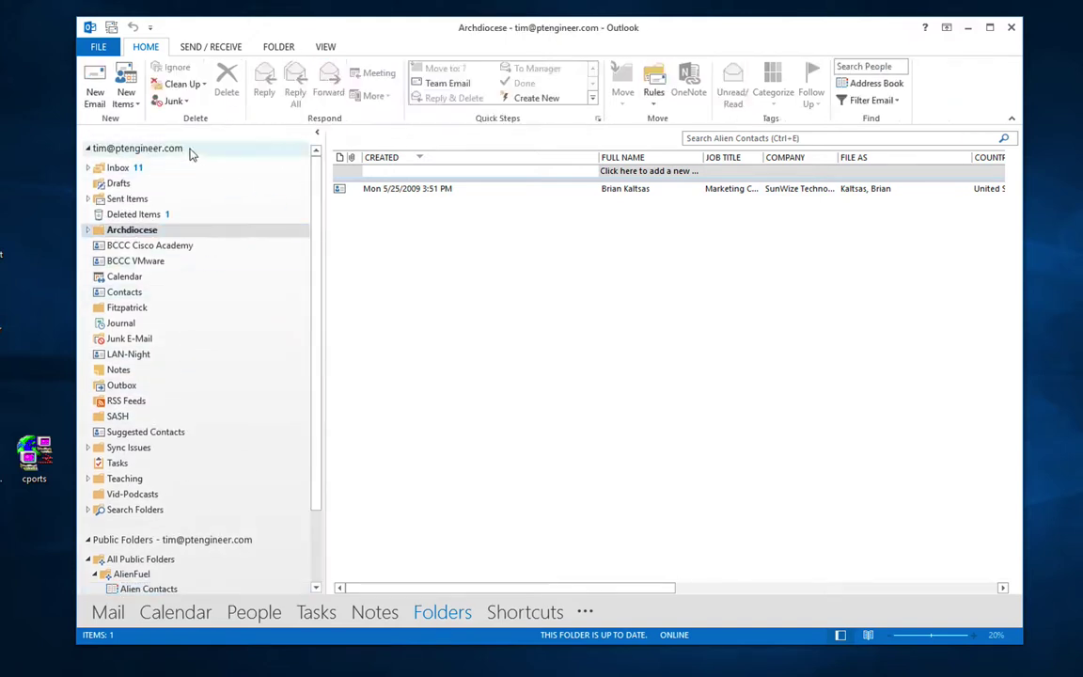
left_click(172, 249)
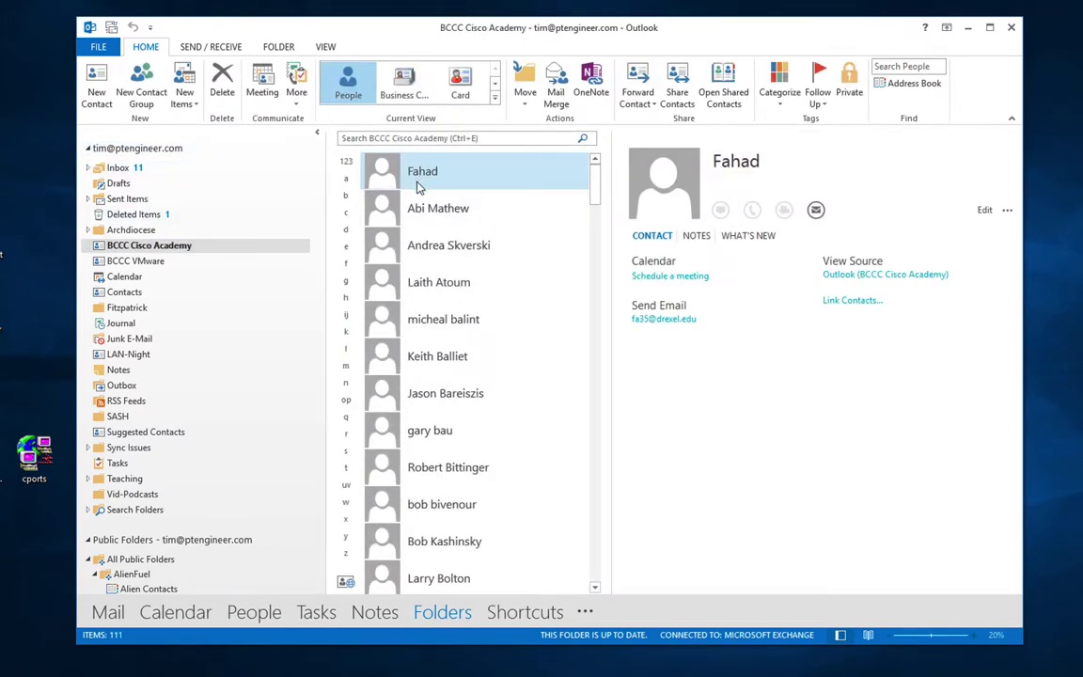
left_click(297, 98)
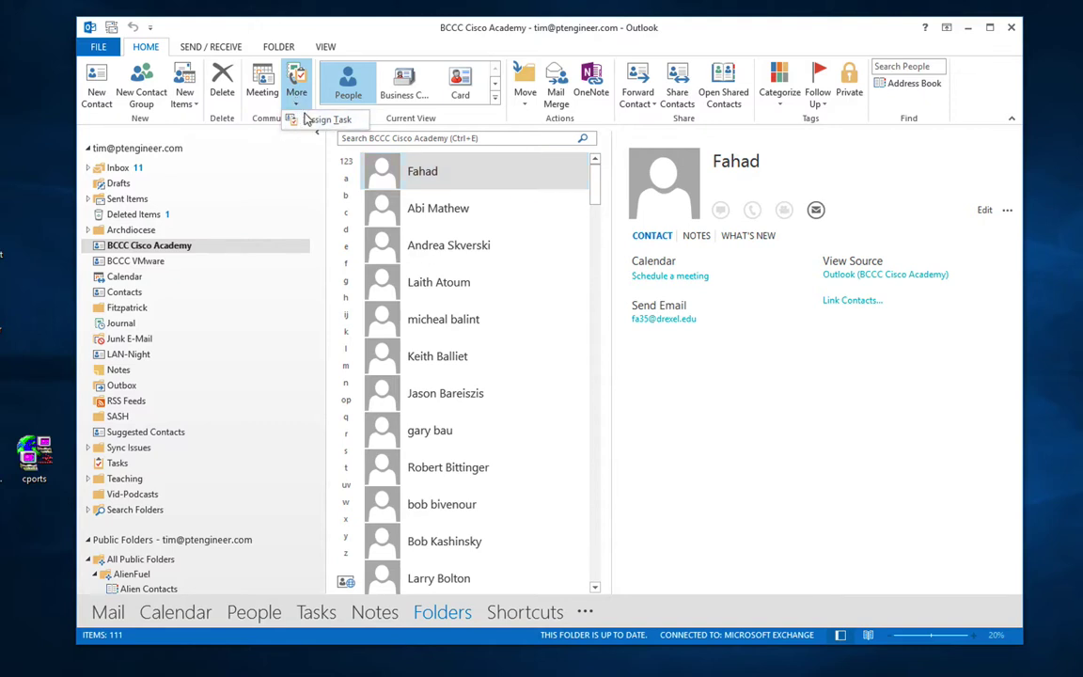
left_click(473, 220)
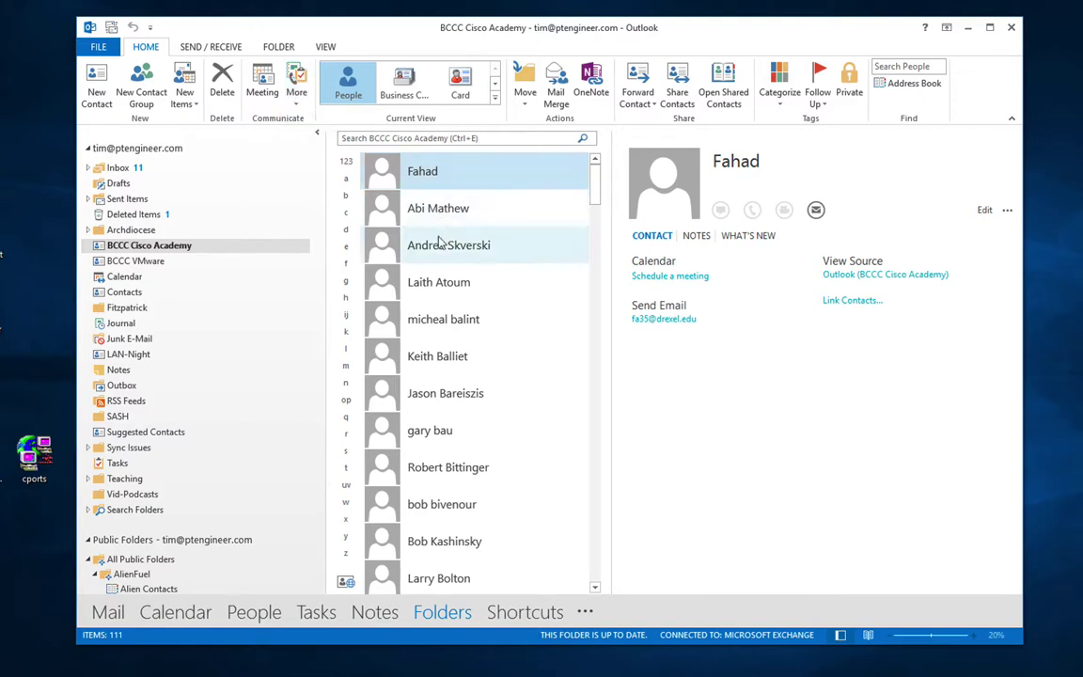
left_click(442, 312)
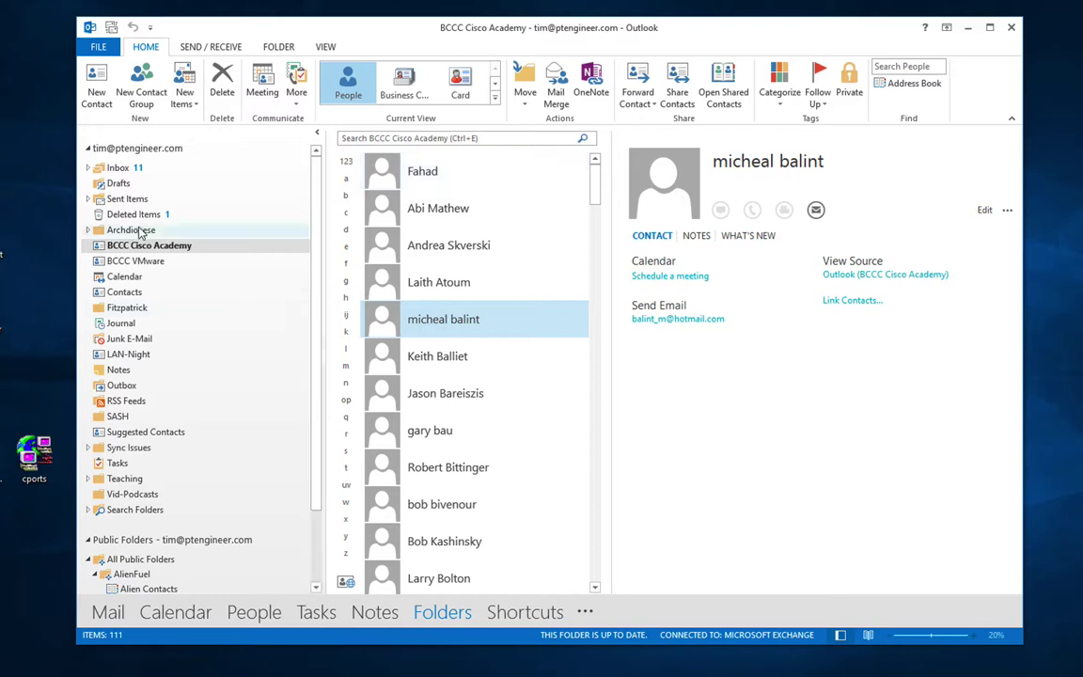
Step: Open the main 313-item Contacts folder and select the Icore contact
left_click(141, 292)
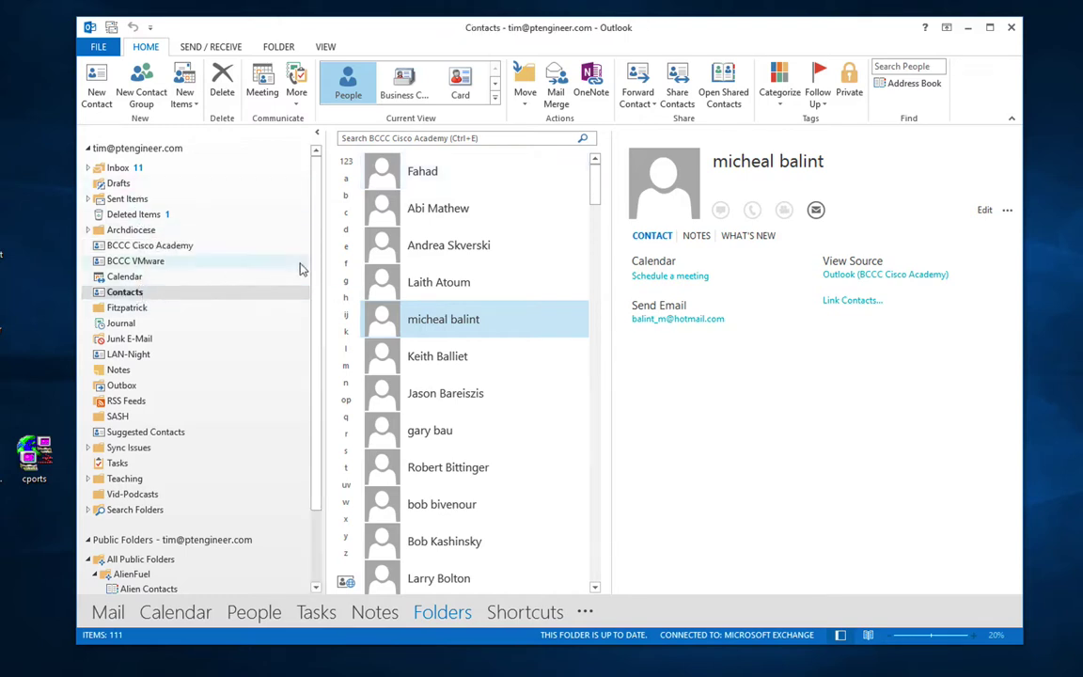
left_click(429, 219)
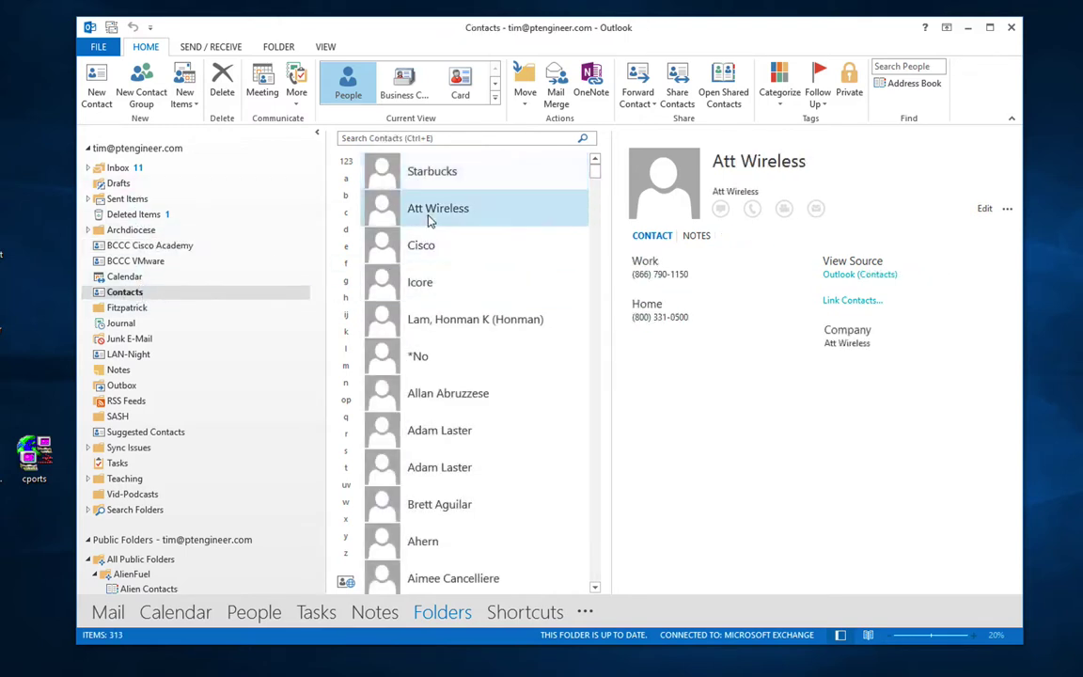
left_click(298, 105)
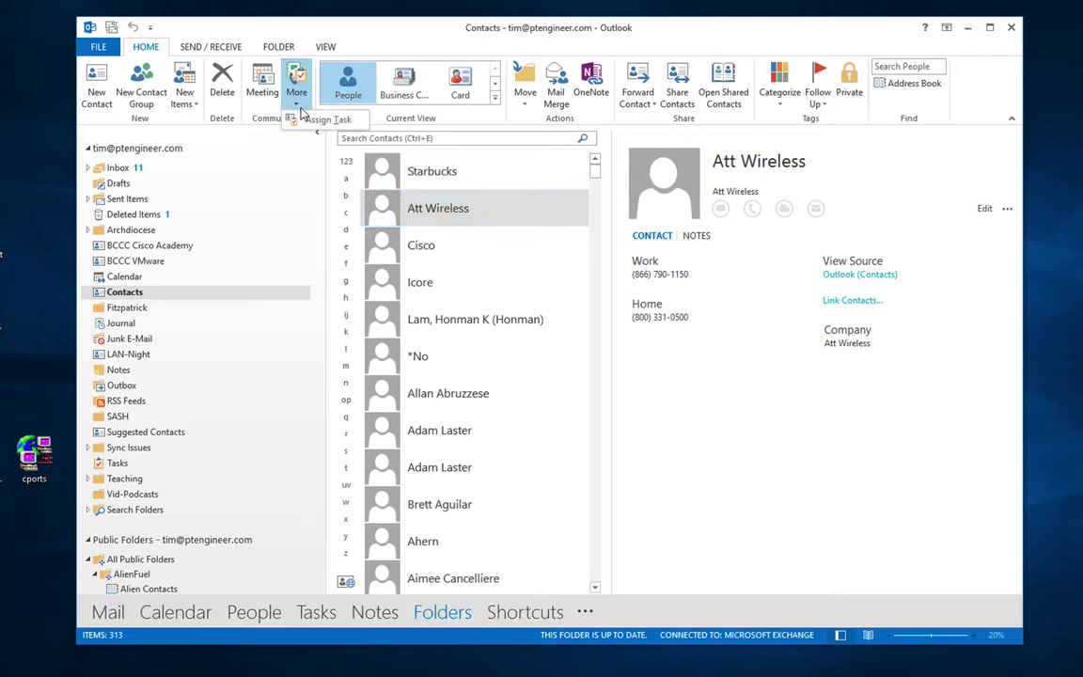
left_click(414, 240)
left_click(426, 294, "ctrl")
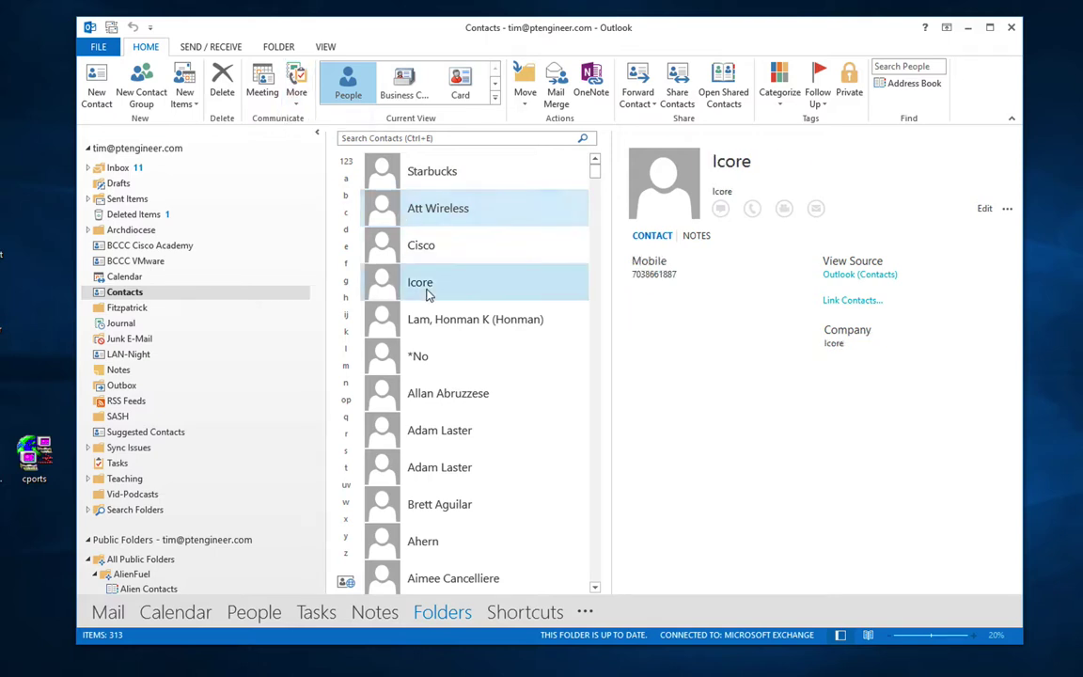
left_click(426, 294)
left_click(296, 99)
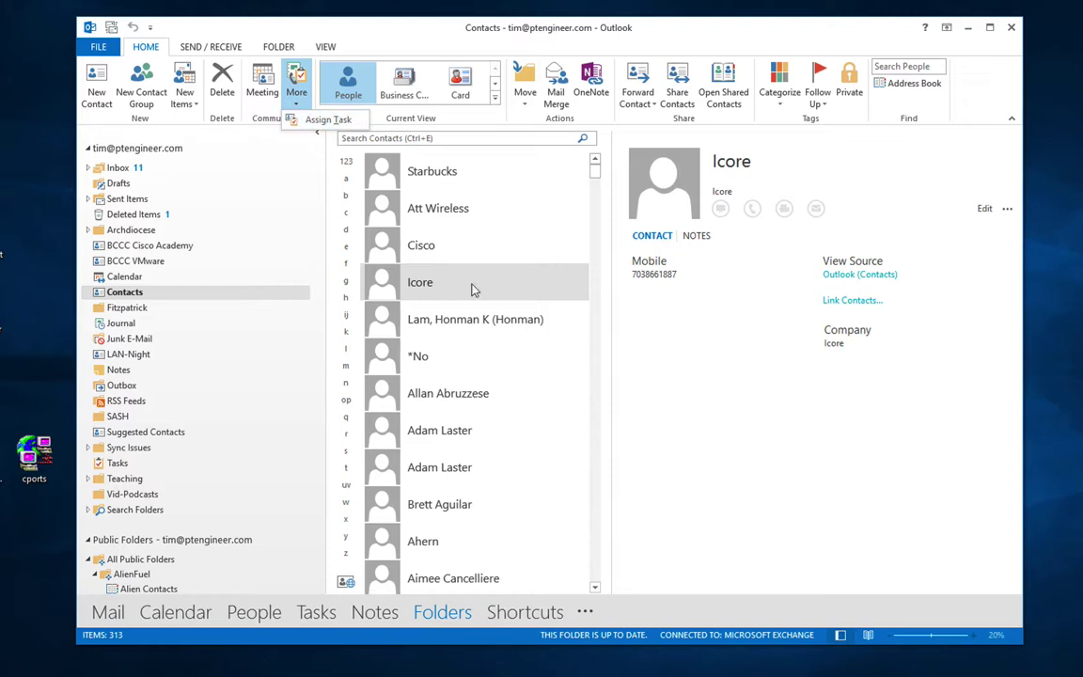
Step: Browse the FOLDER, SEND / RECEIVE and VIEW ribbon tabs, then return to HOME
left_click(279, 47)
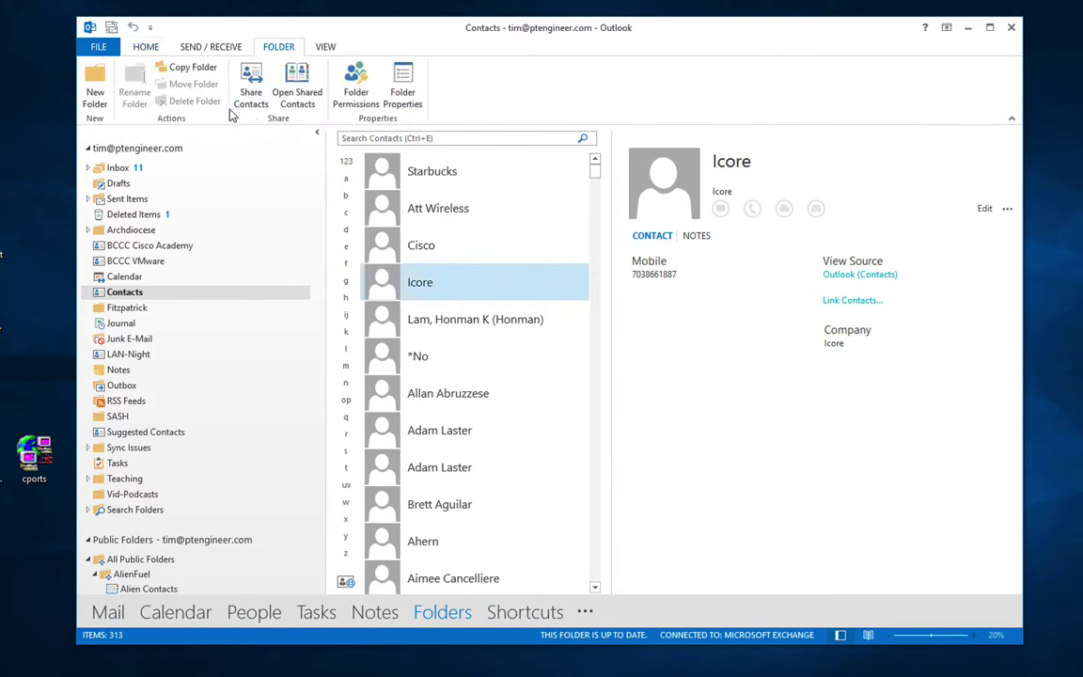
left_click(210, 49)
left_click(324, 49)
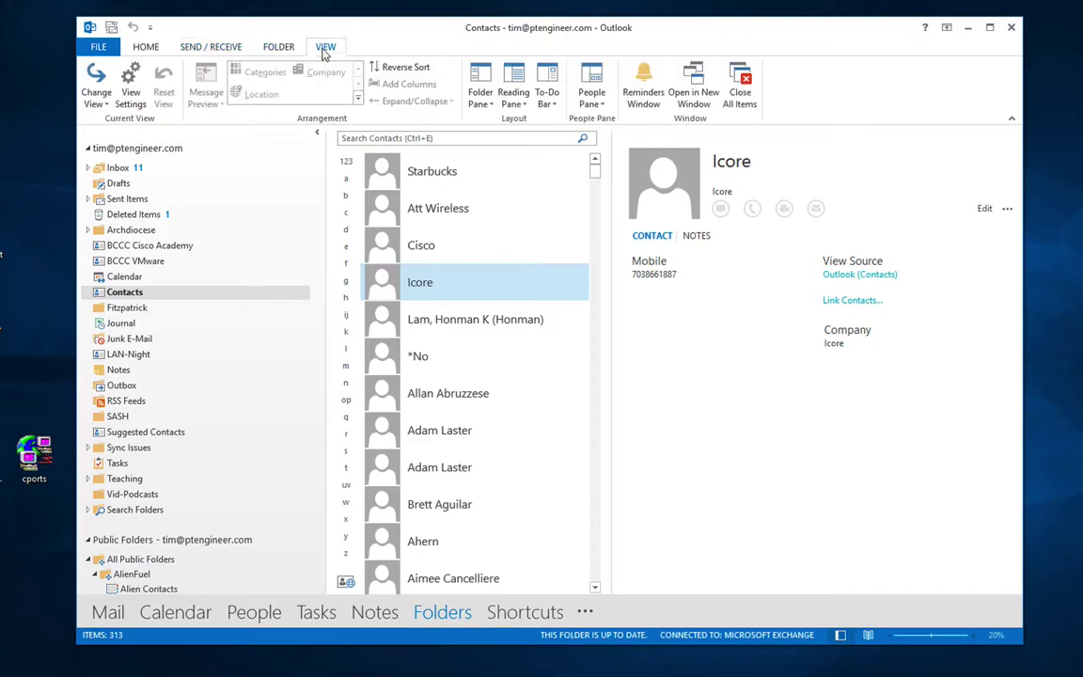
left_click(143, 47)
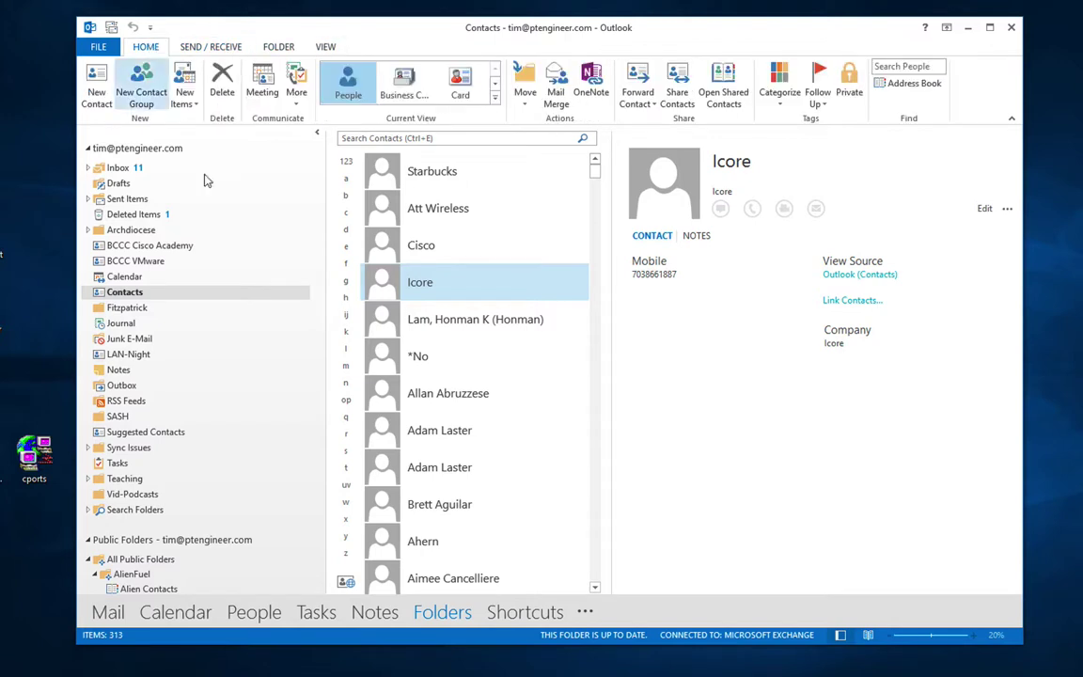
Step: In Shortcuts, start adding a new folder shortcut and browse the Teaching subfolders
left_click(524, 611)
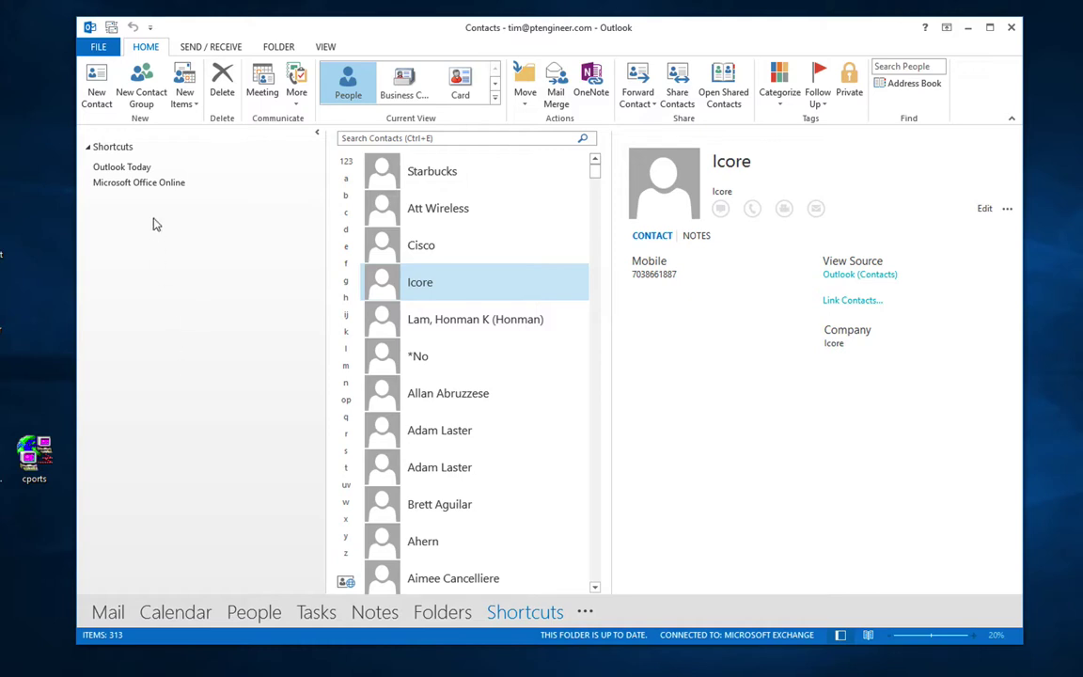
right_click(115, 154)
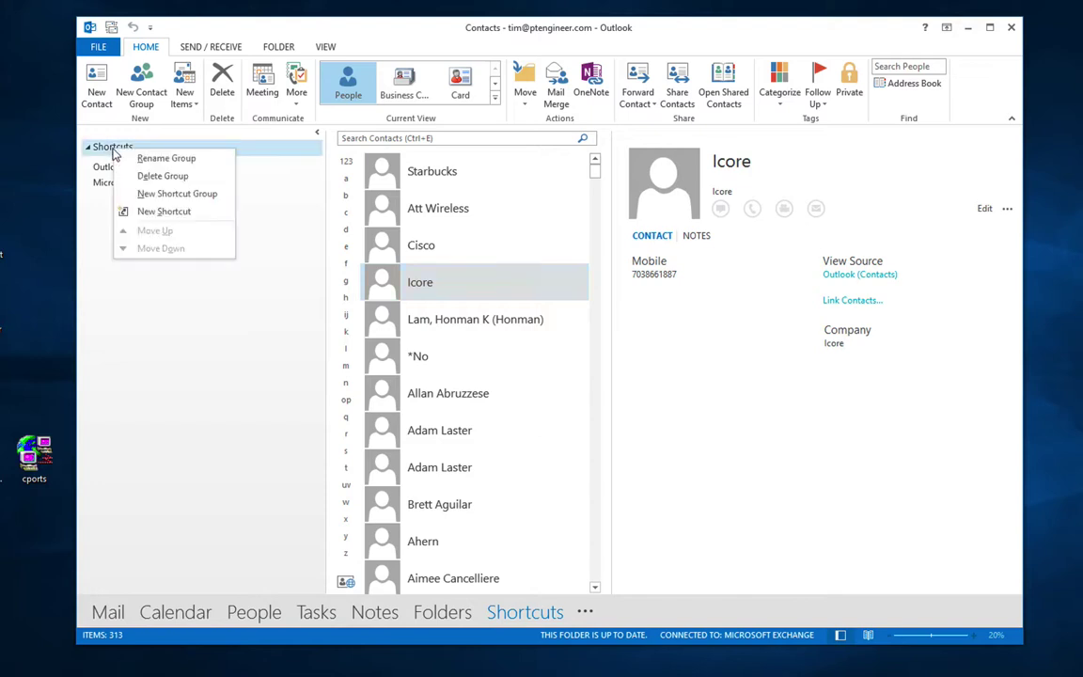
left_click(143, 210)
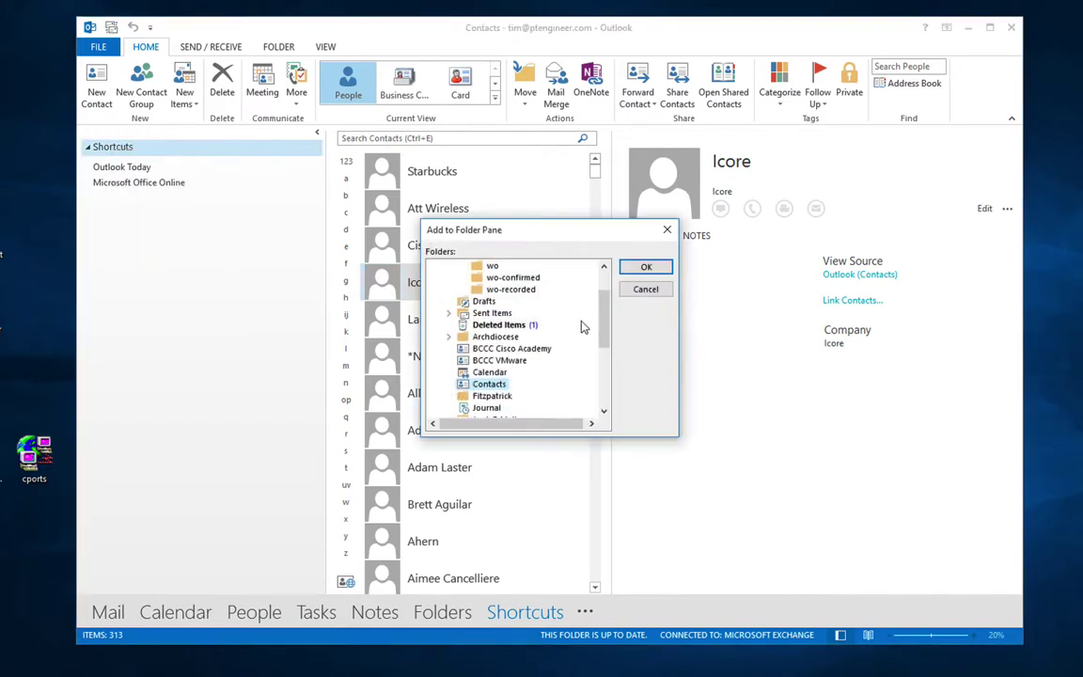
left_click_drag(601, 336, 606, 404)
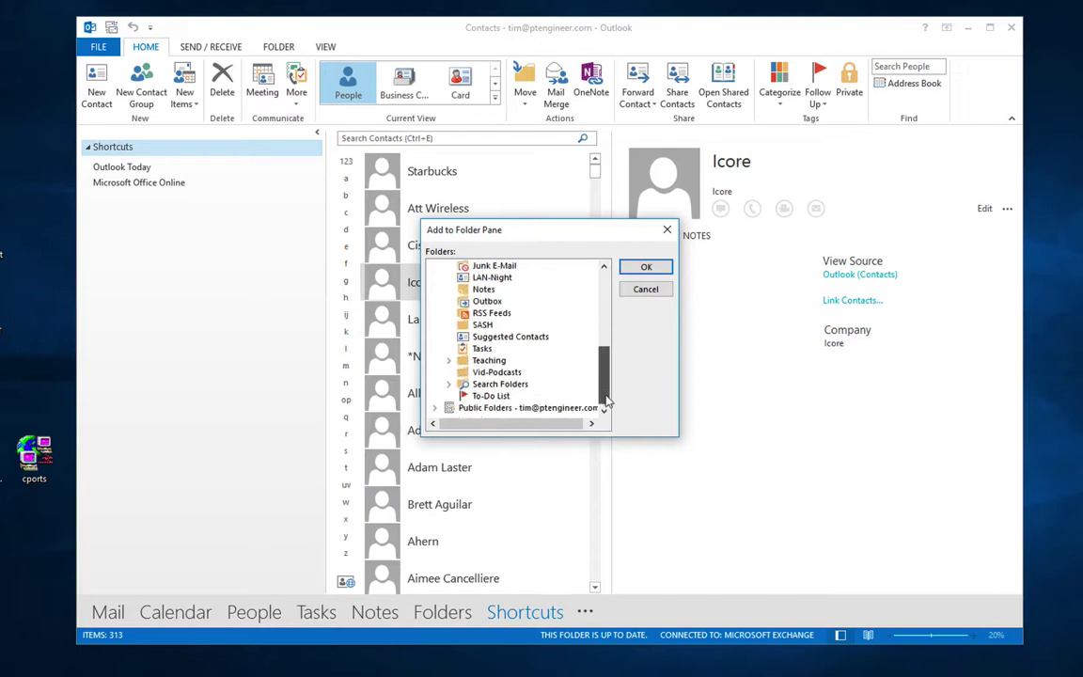
left_click(448, 362)
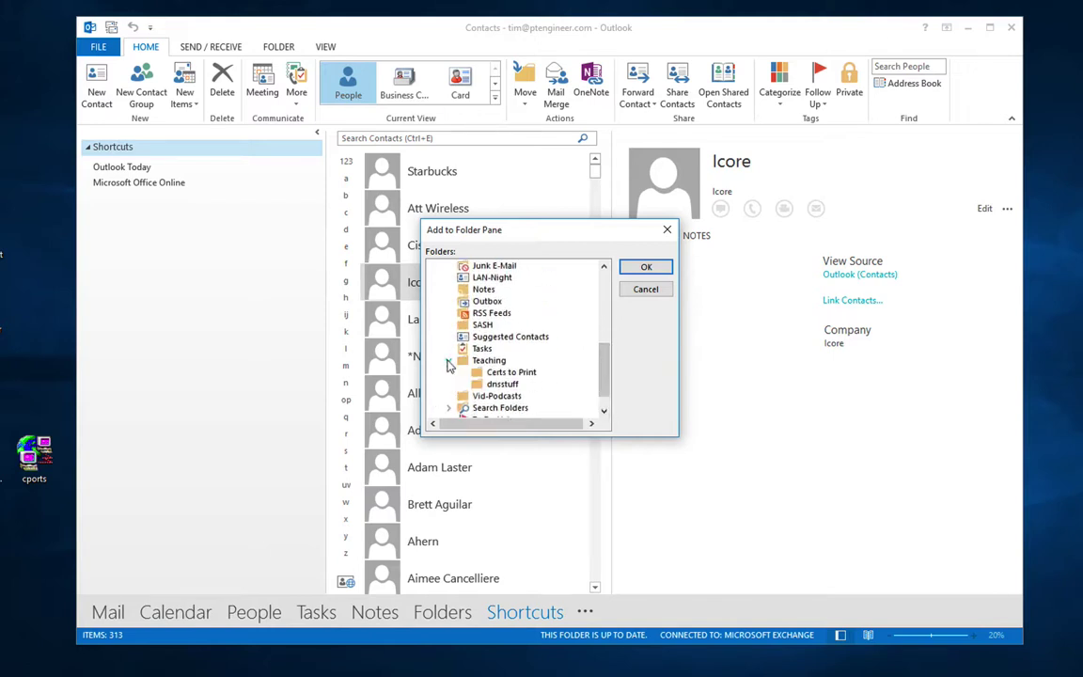
left_click(518, 374)
Step: Pick the holyfamliy Inbox subfolder, confirm, and open the new shortcut
left_click_drag(603, 366, 609, 273)
left_click(512, 289)
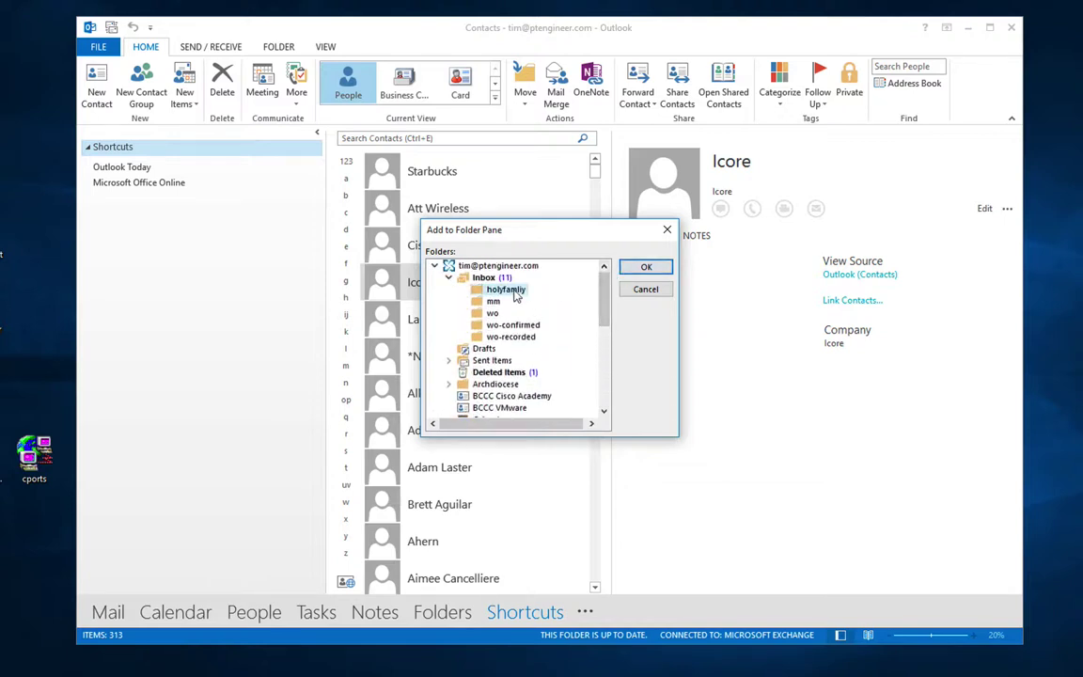
left_click(643, 267)
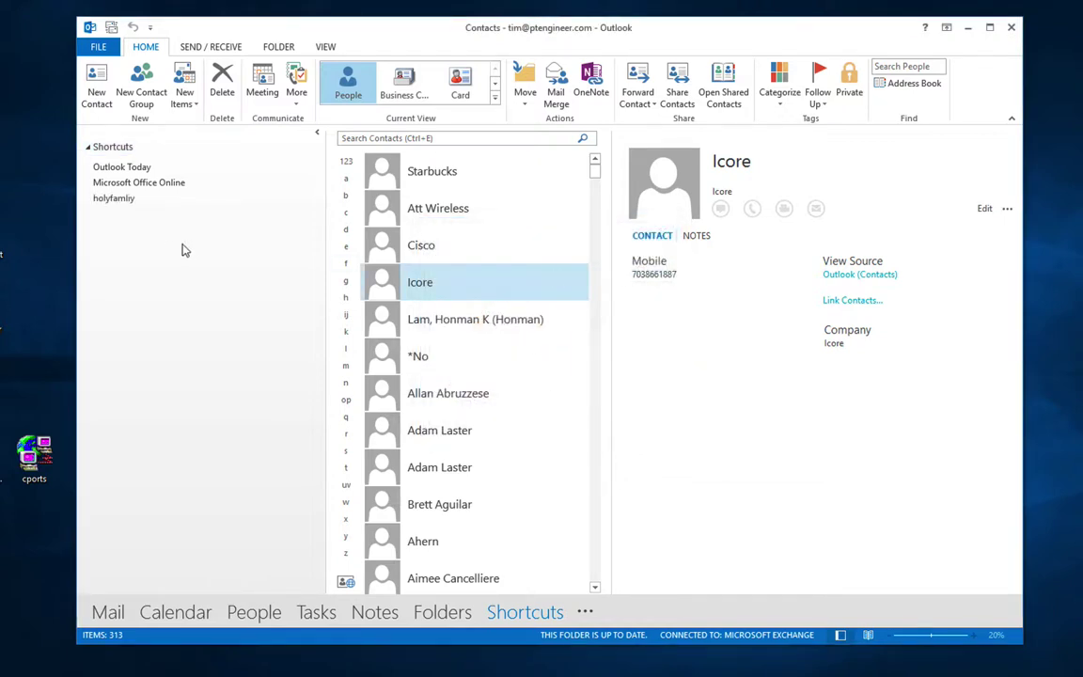
left_click(115, 198)
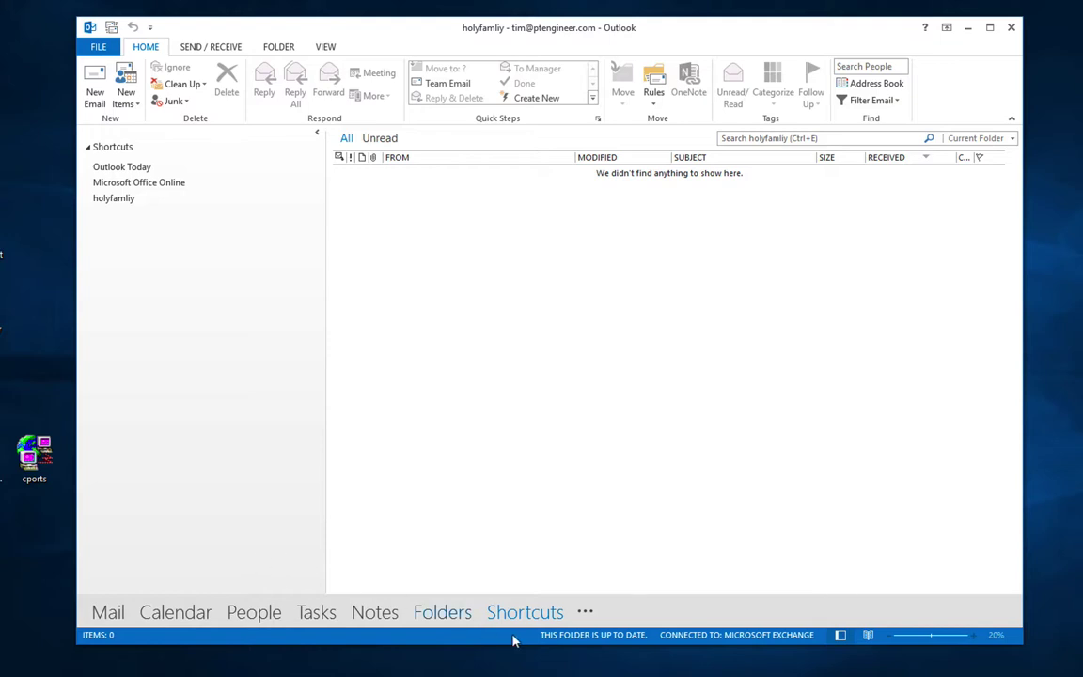
Step: Look at the navigation bar options and the account information page, then return to mail
left_click(584, 612)
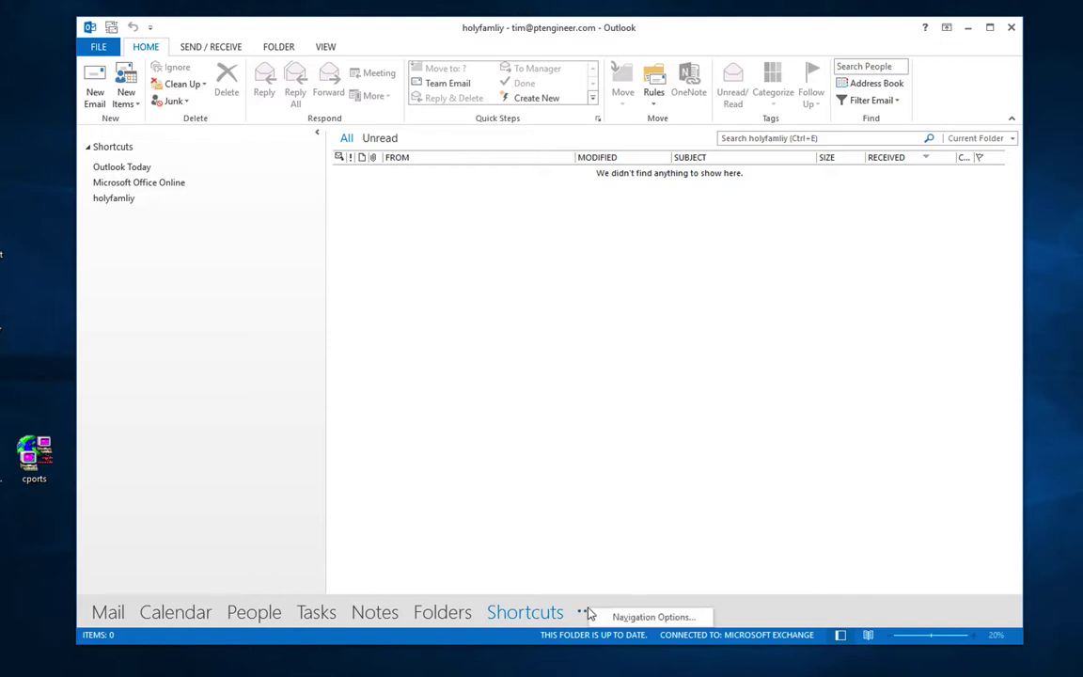
left_click(228, 436)
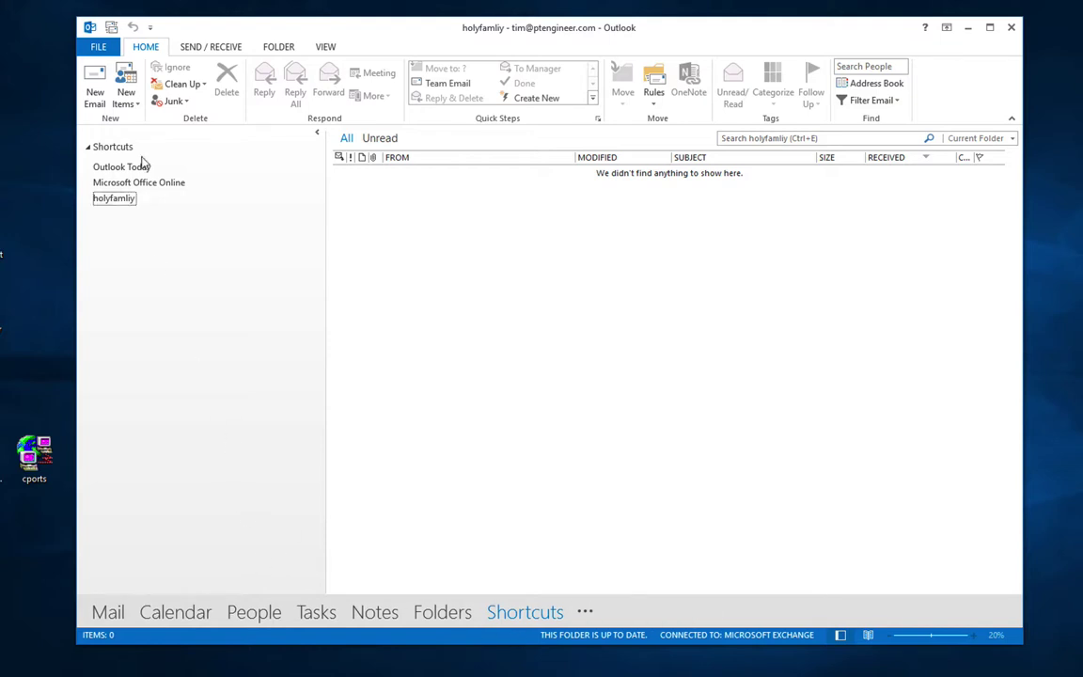
left_click(103, 45)
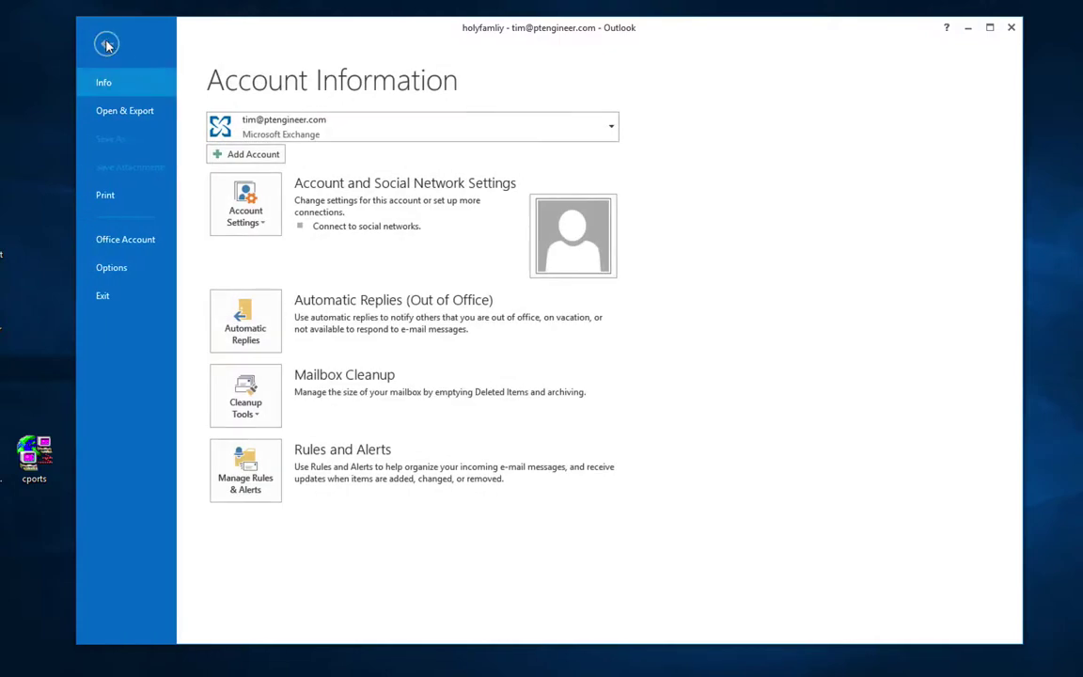
left_click(106, 43)
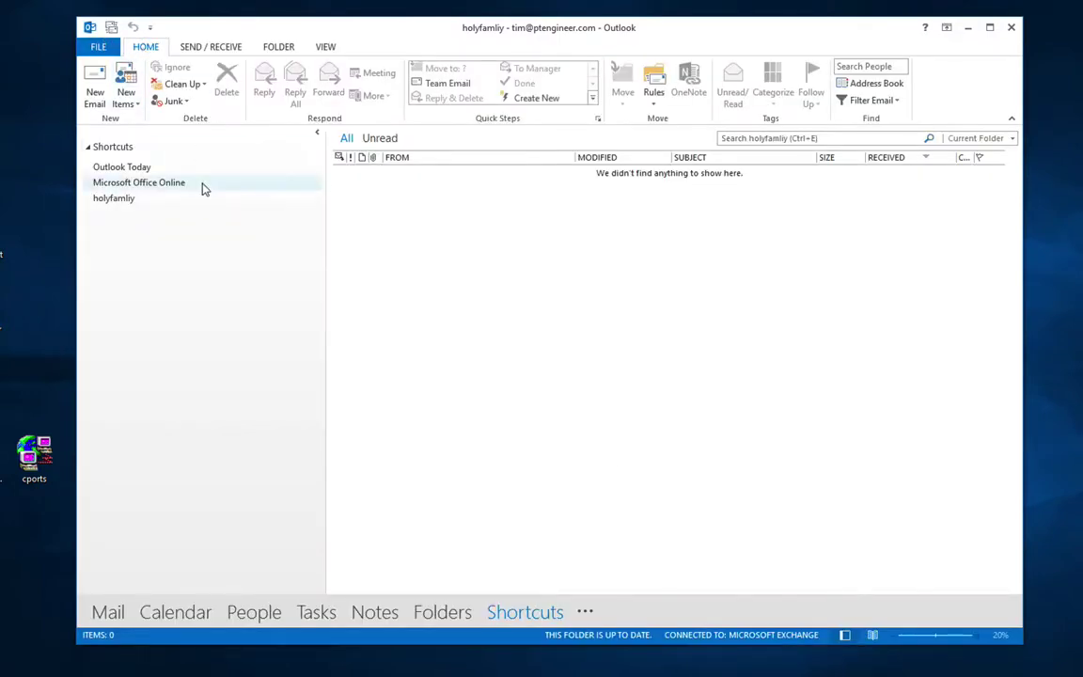
Step: In the mail folder list, show Outlook Today, collapse Inbox, and open Account Information
left_click(108, 612)
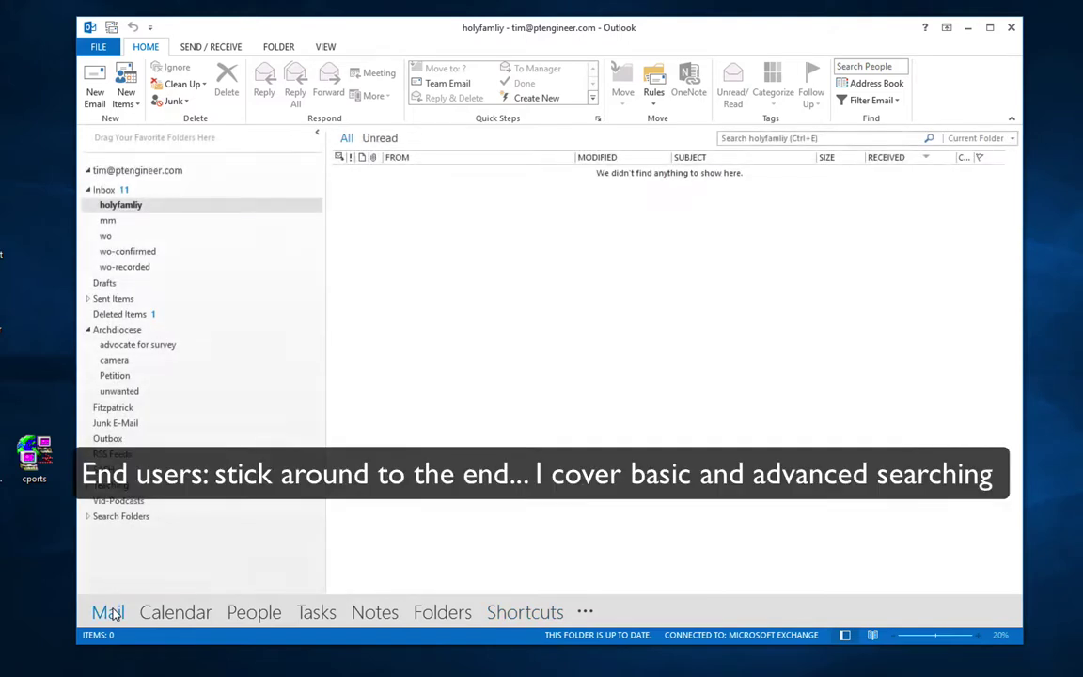
left_click(119, 175)
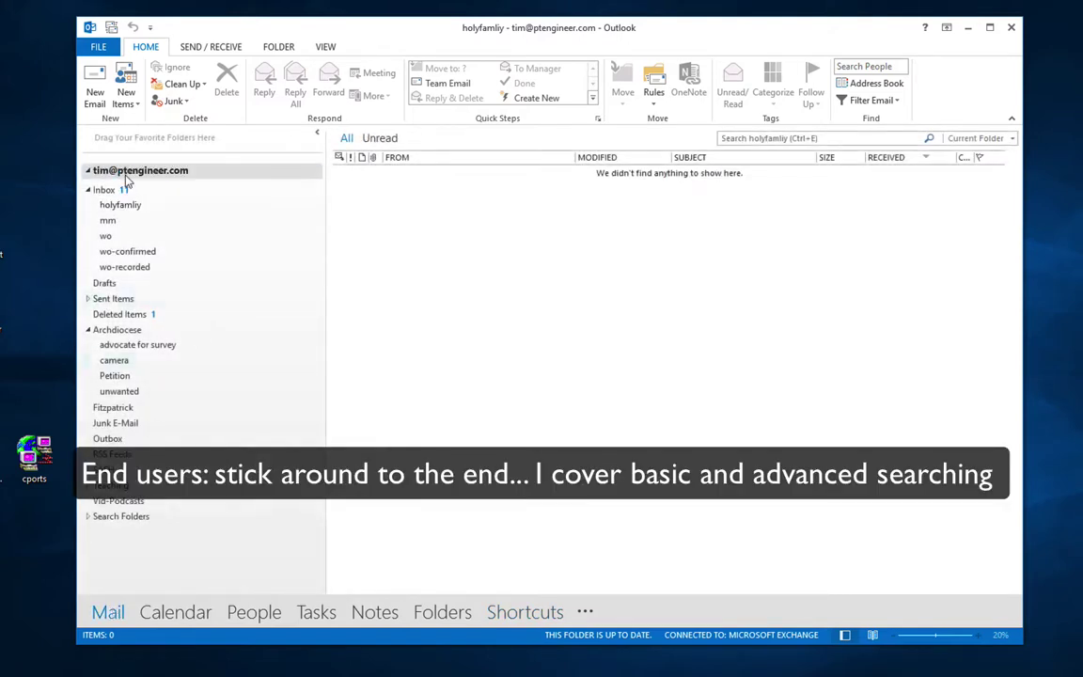
left_click(88, 190)
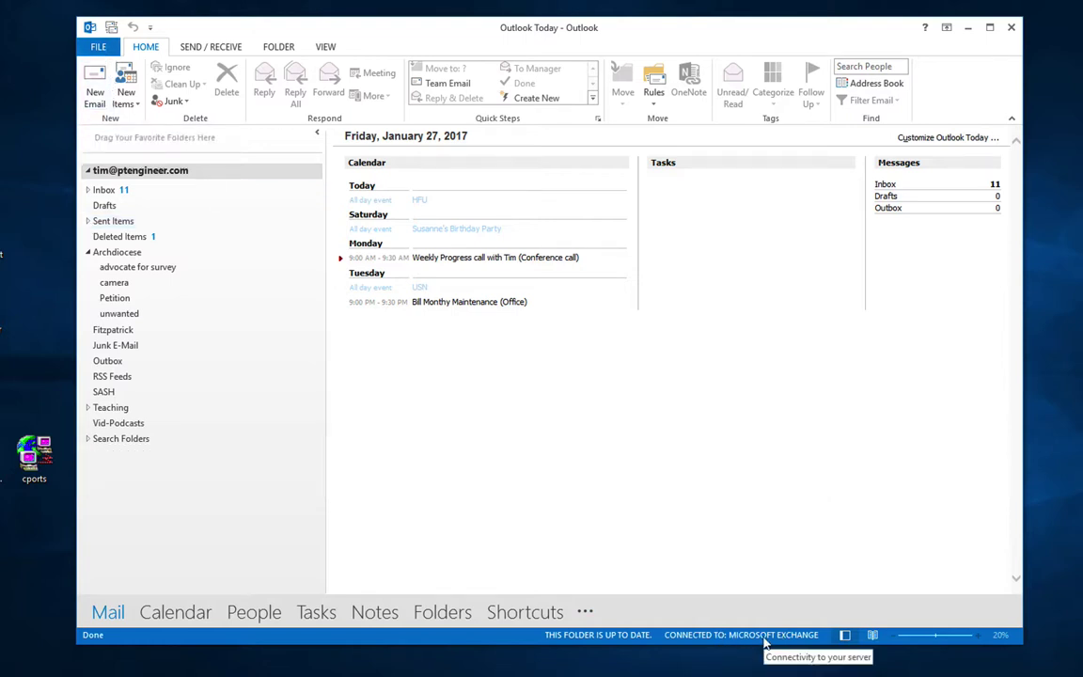
left_click(103, 50)
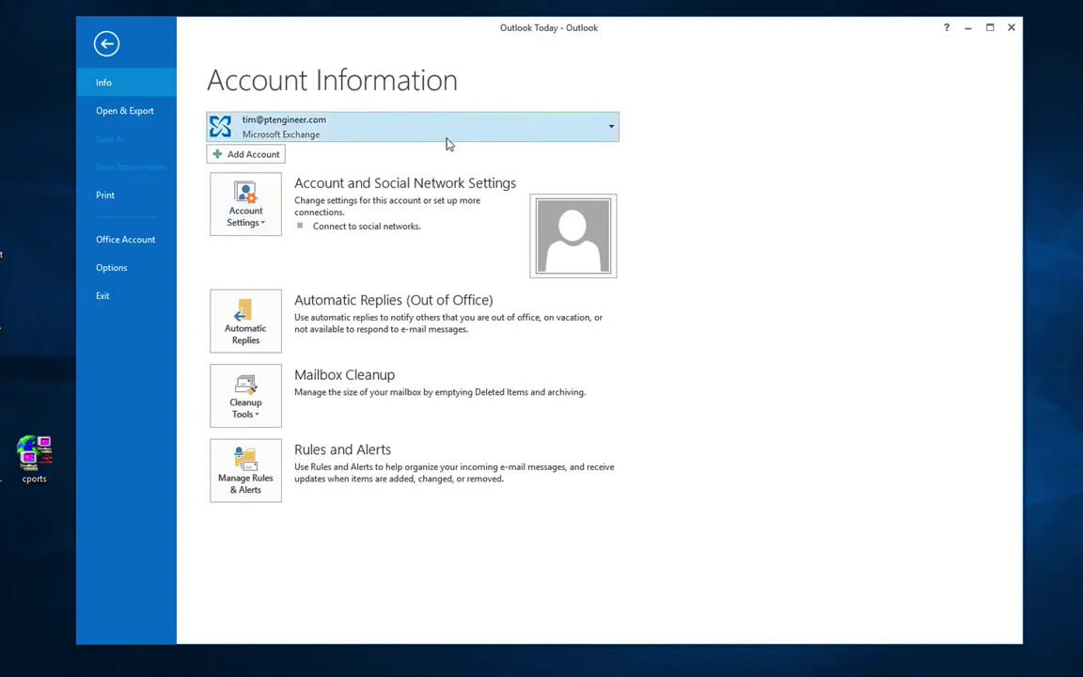
Step: On the Info page, choose Account Settings... from the Account Settings dropdown
left_click(611, 129)
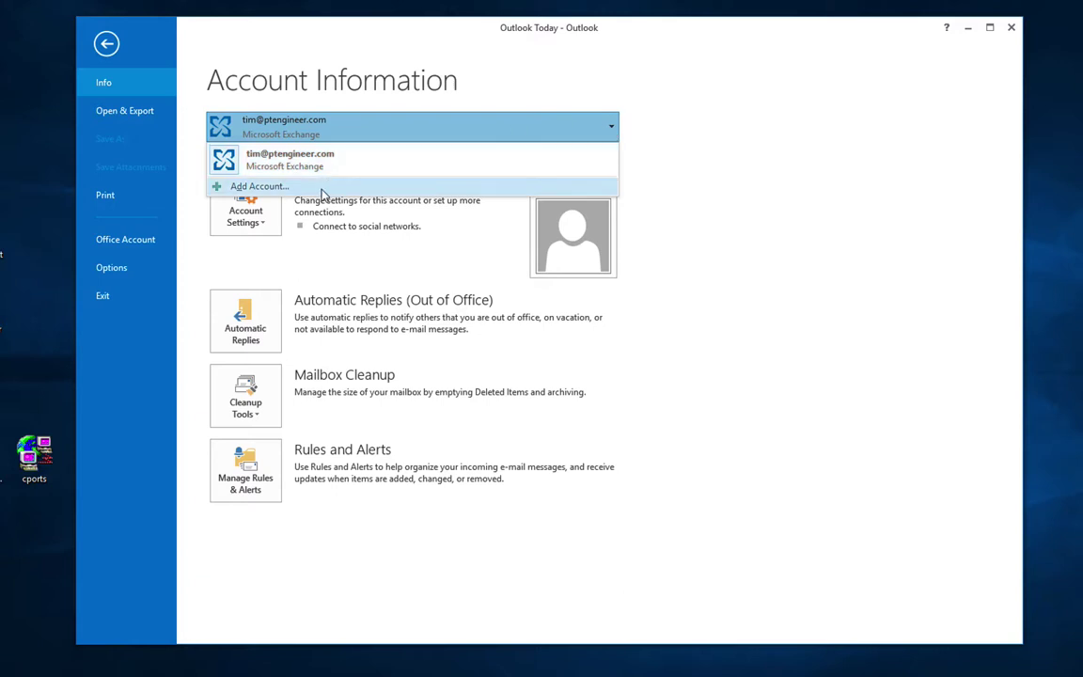
left_click(288, 272)
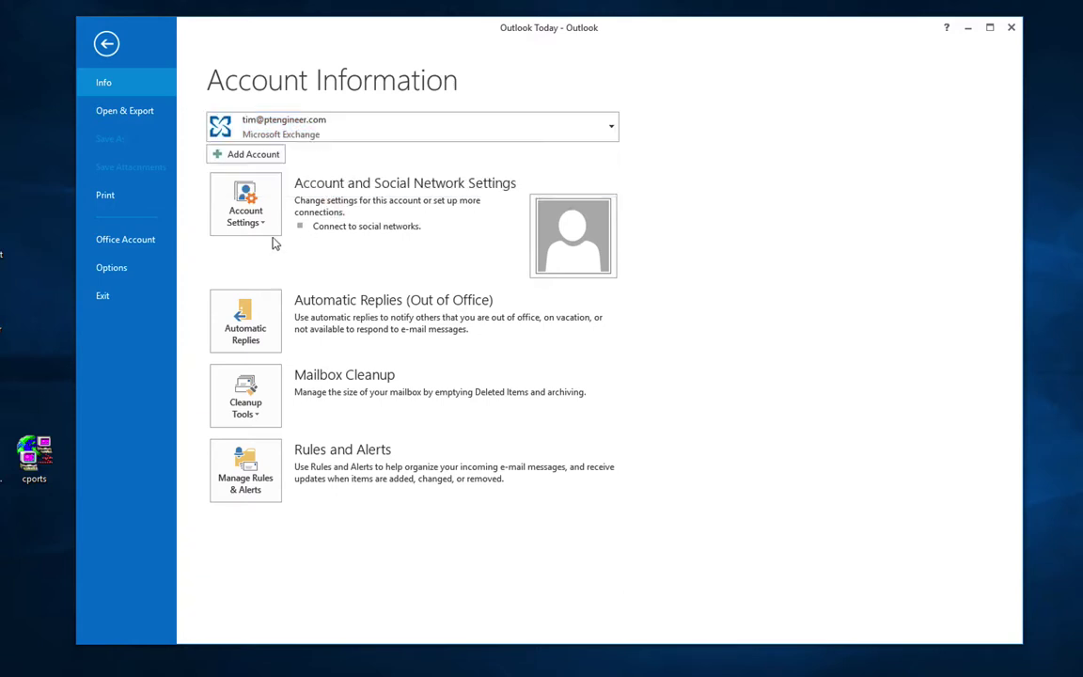
left_click(245, 205)
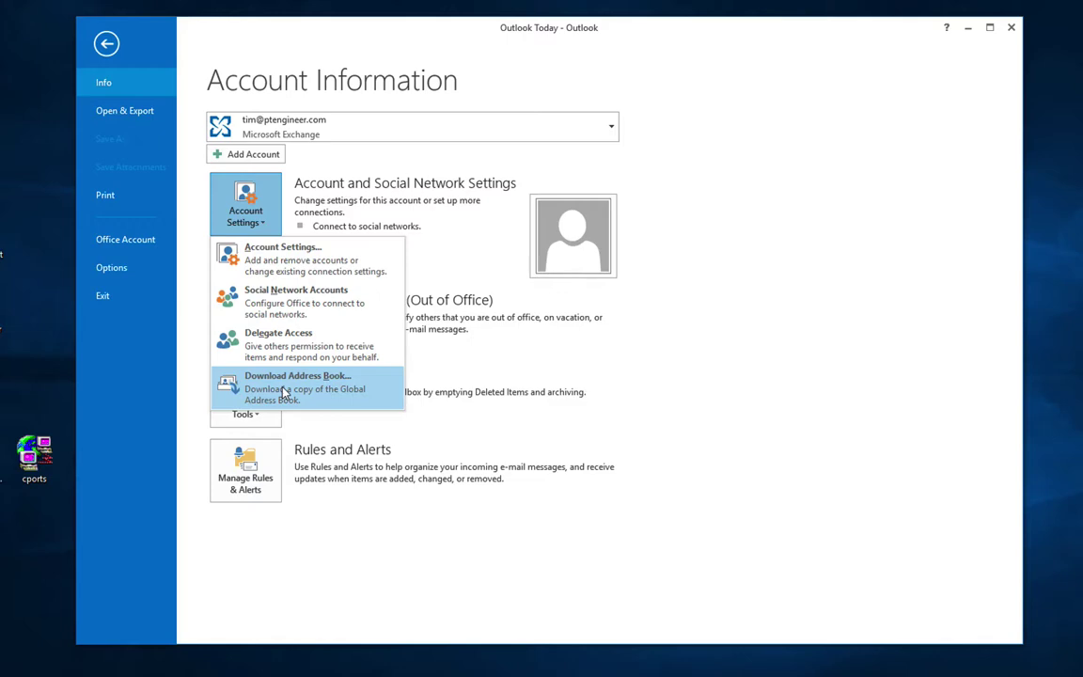
left_click(314, 265)
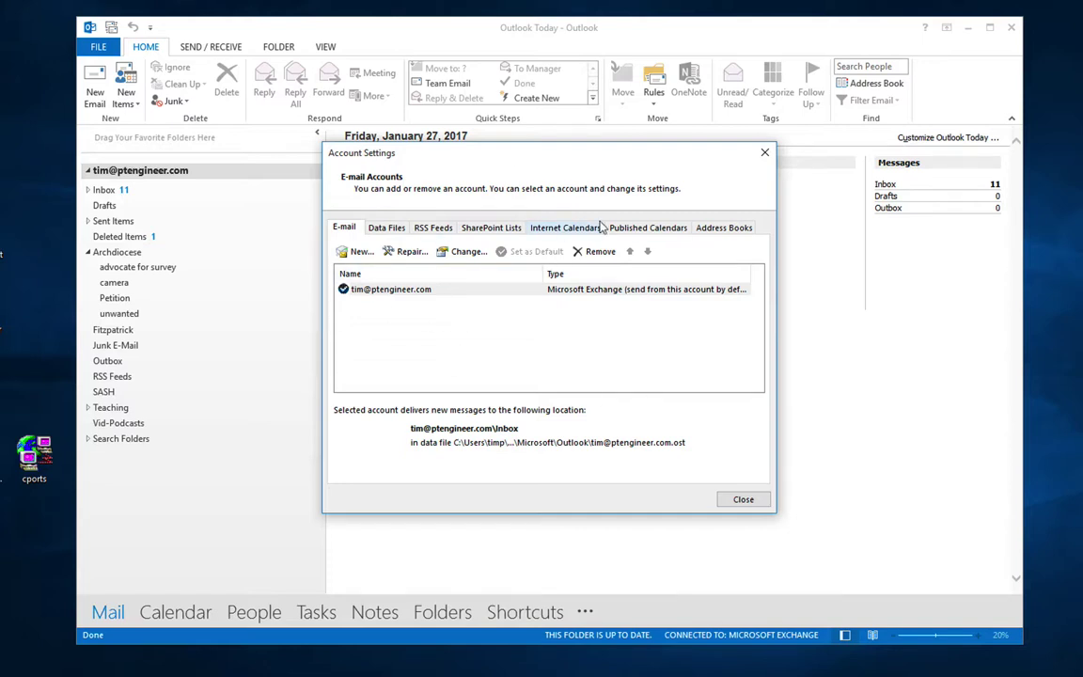
Step: Select the Microsoft Exchange account on the E-mail tab and choose Change..
left_click(380, 292)
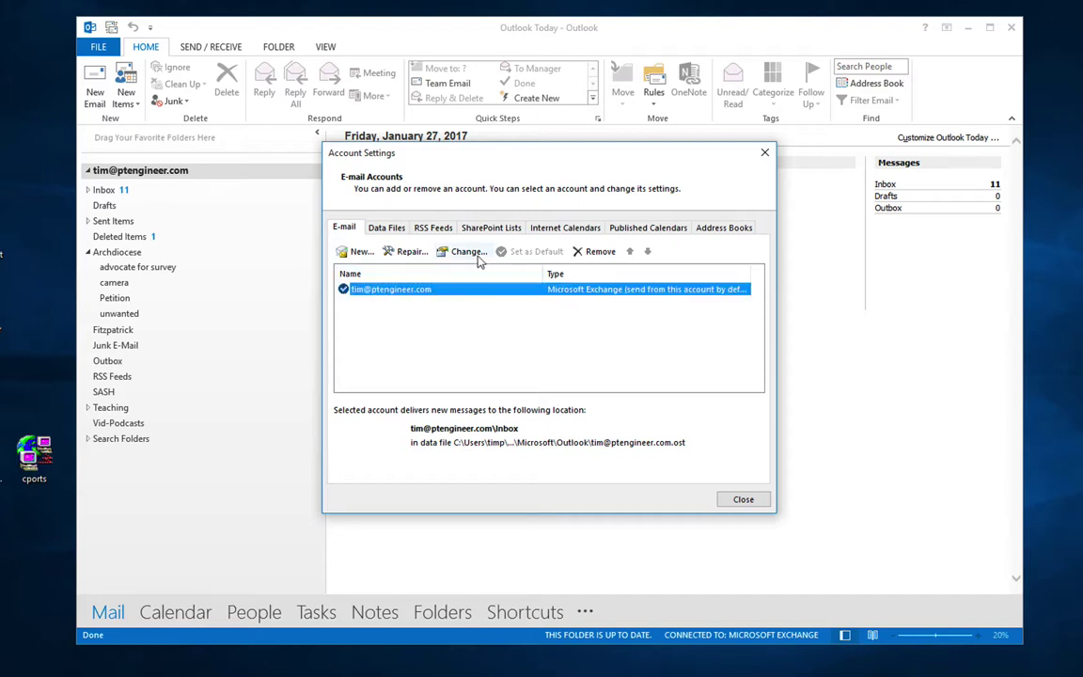
left_click(470, 252)
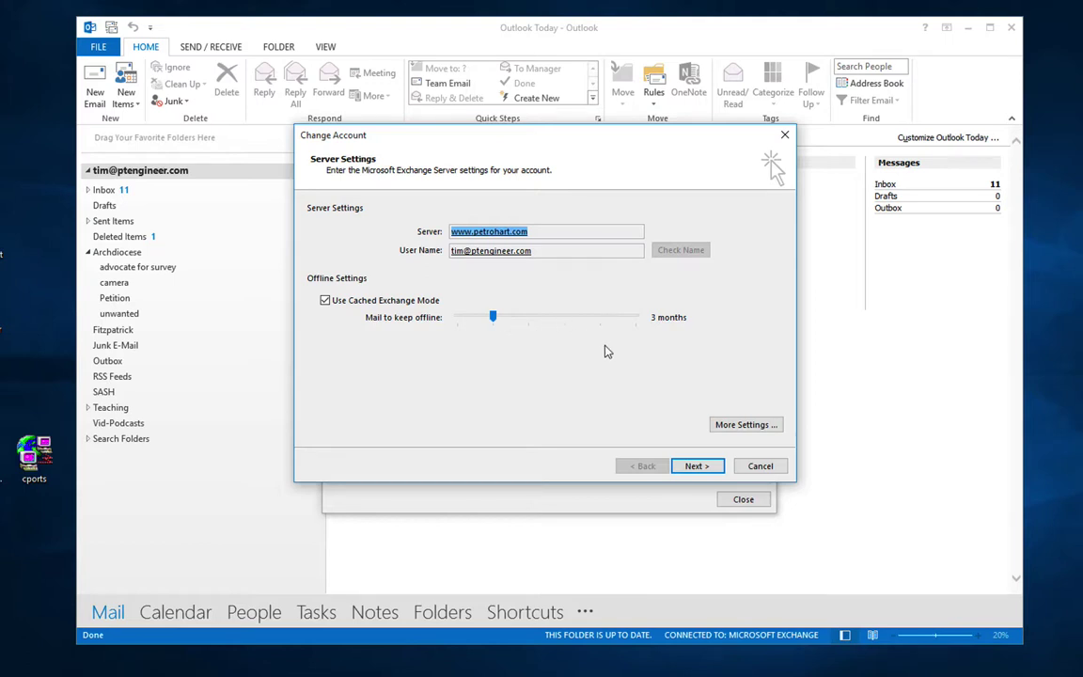
Step: In More Settings > Advanced, leave public folder favorites off and cancel the offline data file settings
left_click(742, 428)
left_click(391, 247)
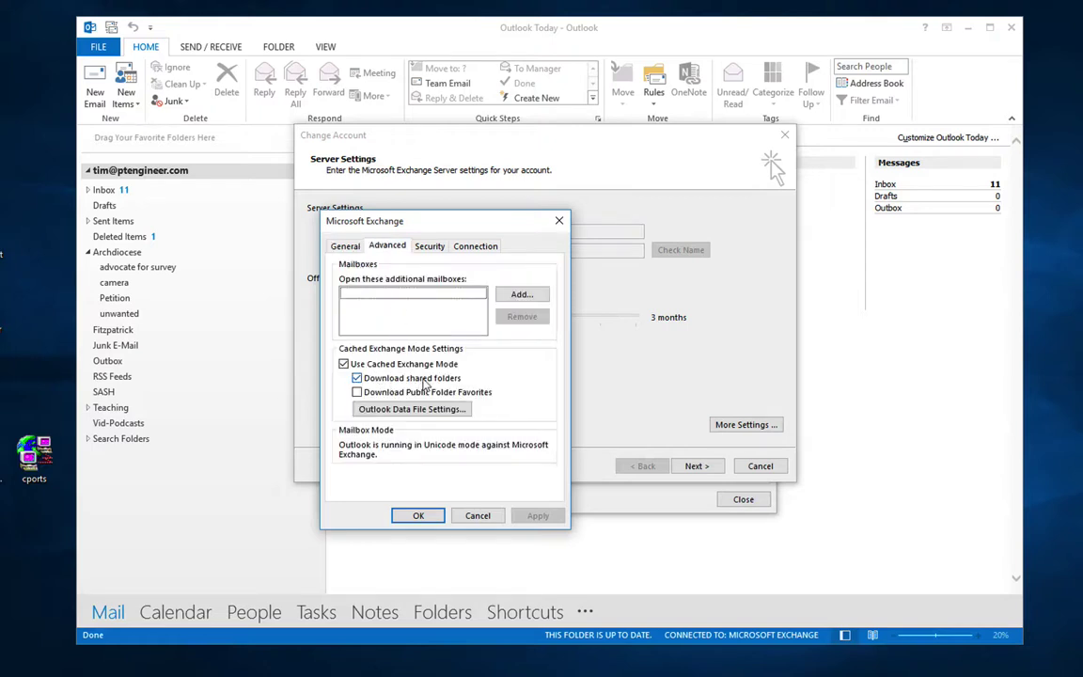
left_click(359, 393)
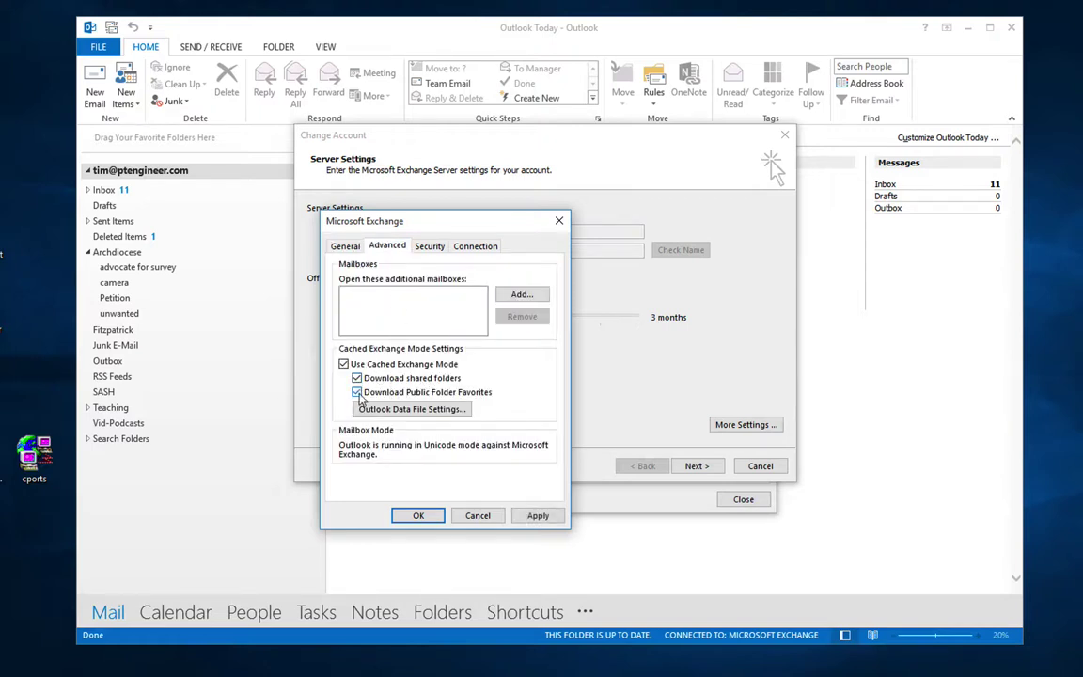
left_click(358, 393)
left_click(421, 410)
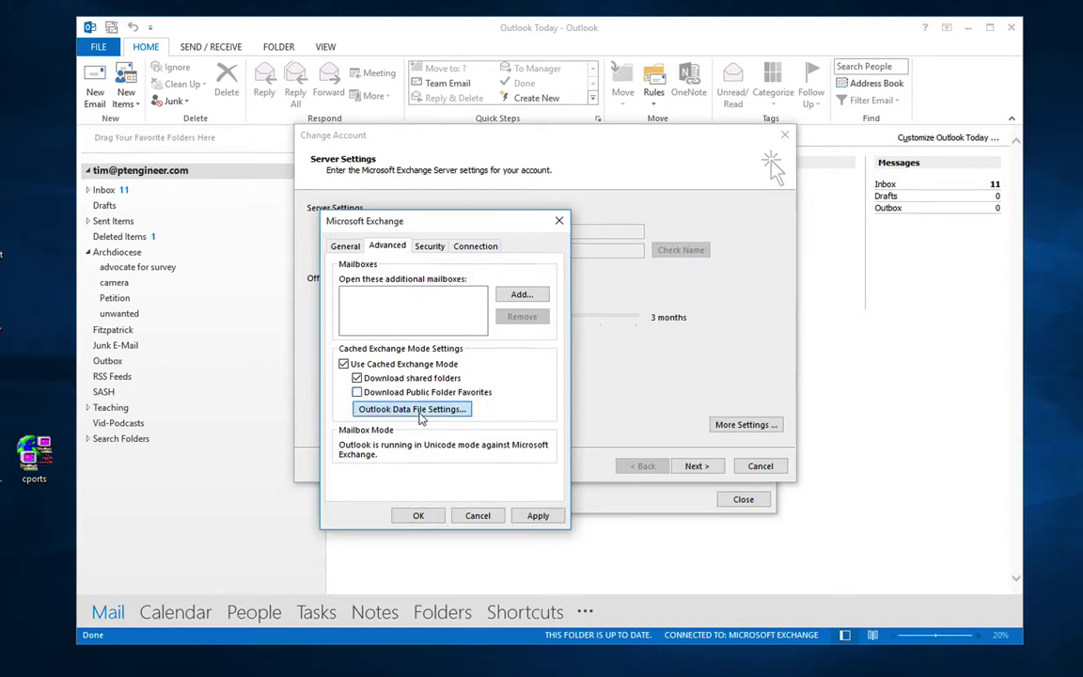
left_click(535, 414)
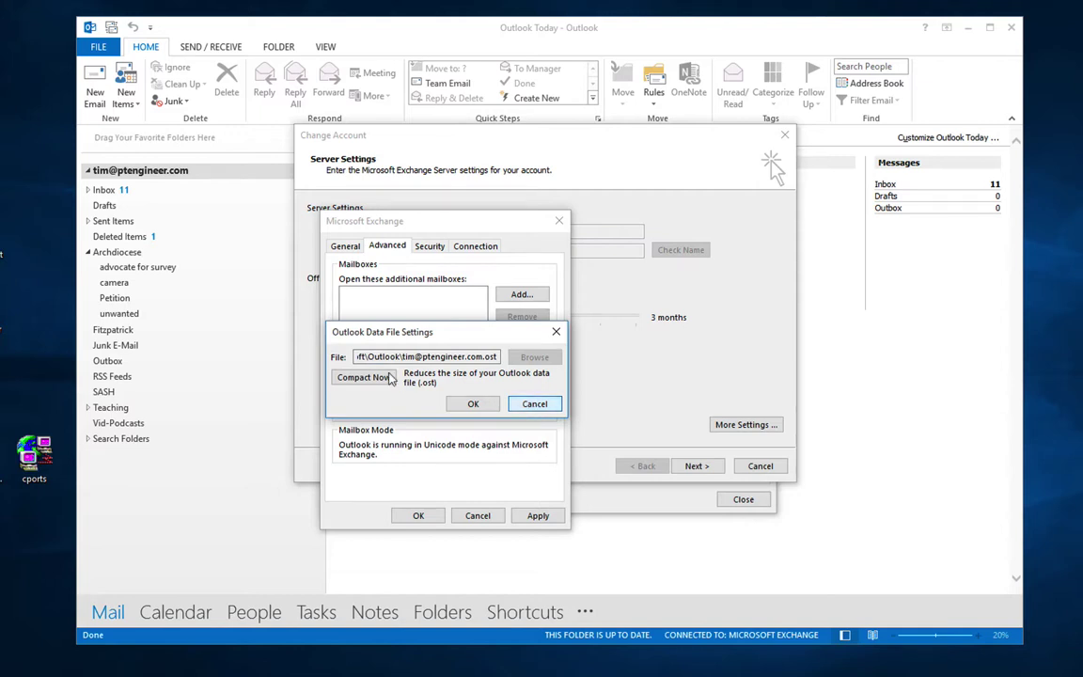
left_click(534, 404)
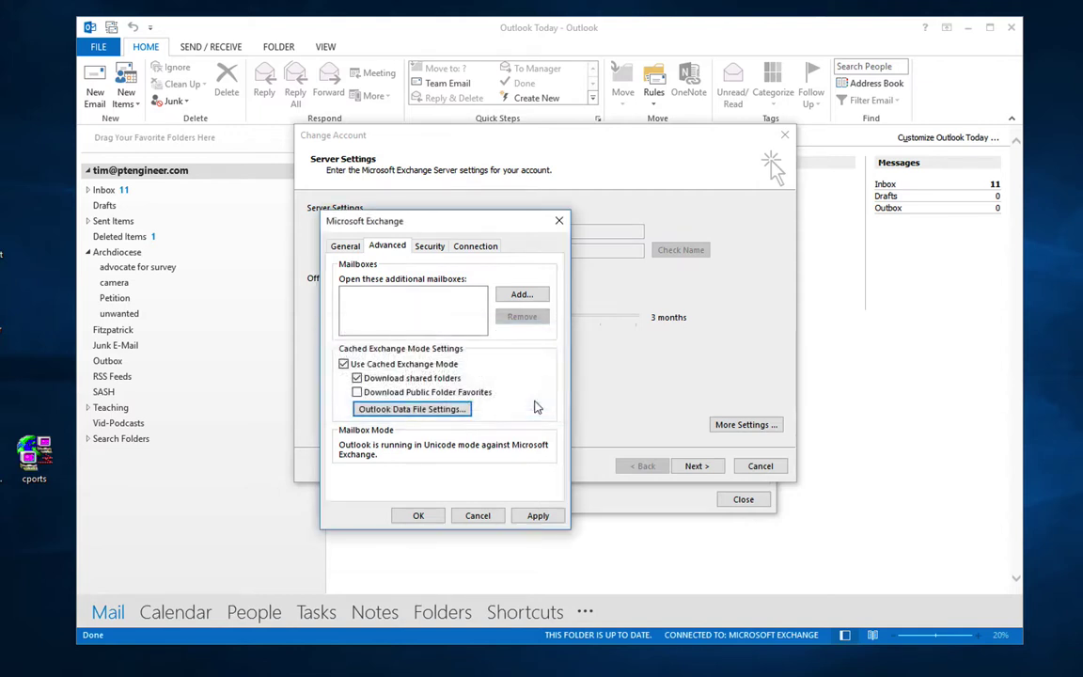
Step: Review Security, Connection and Exchange Proxy Settings without changes, cancel More Settings, and click Next
left_click(439, 249)
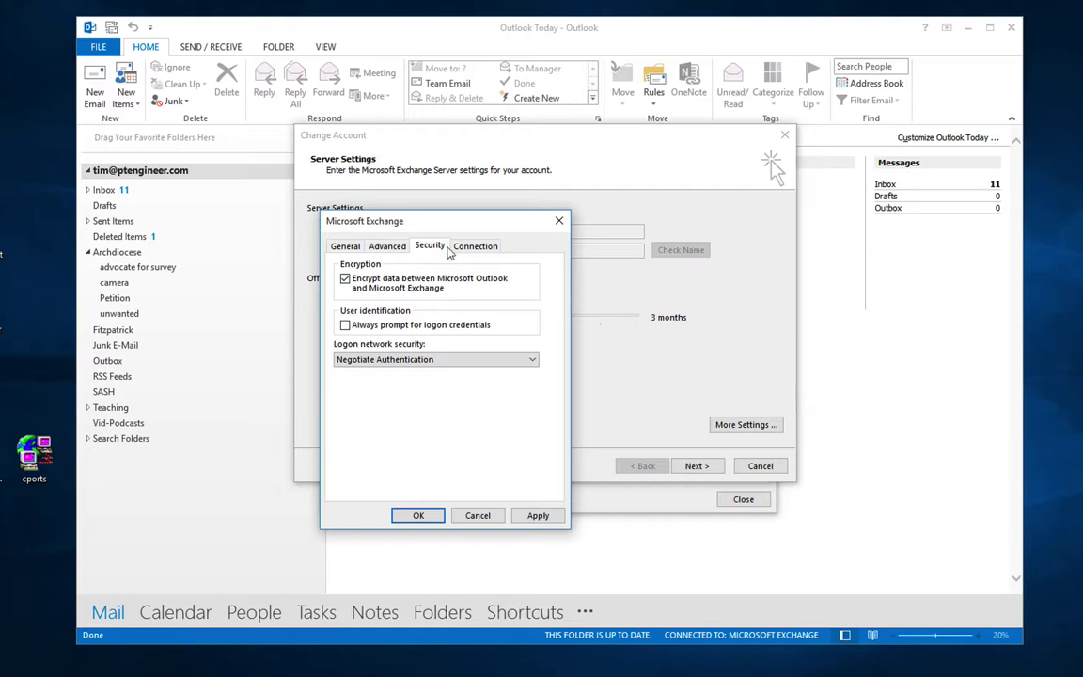
left_click(472, 246)
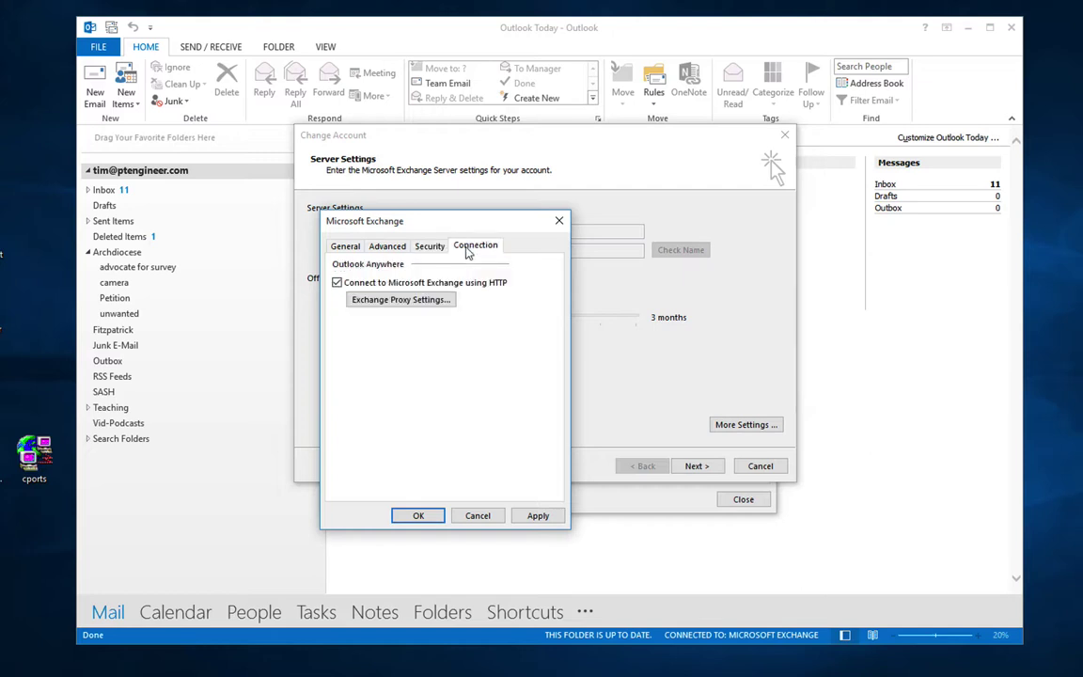
left_click(399, 300)
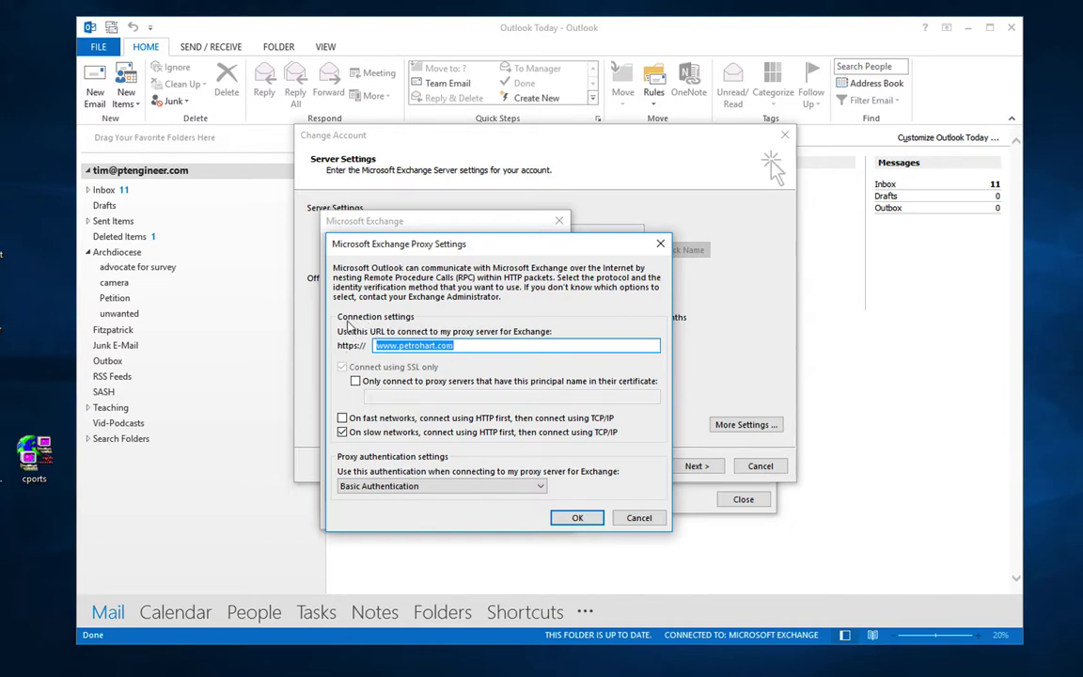
left_click(638, 518)
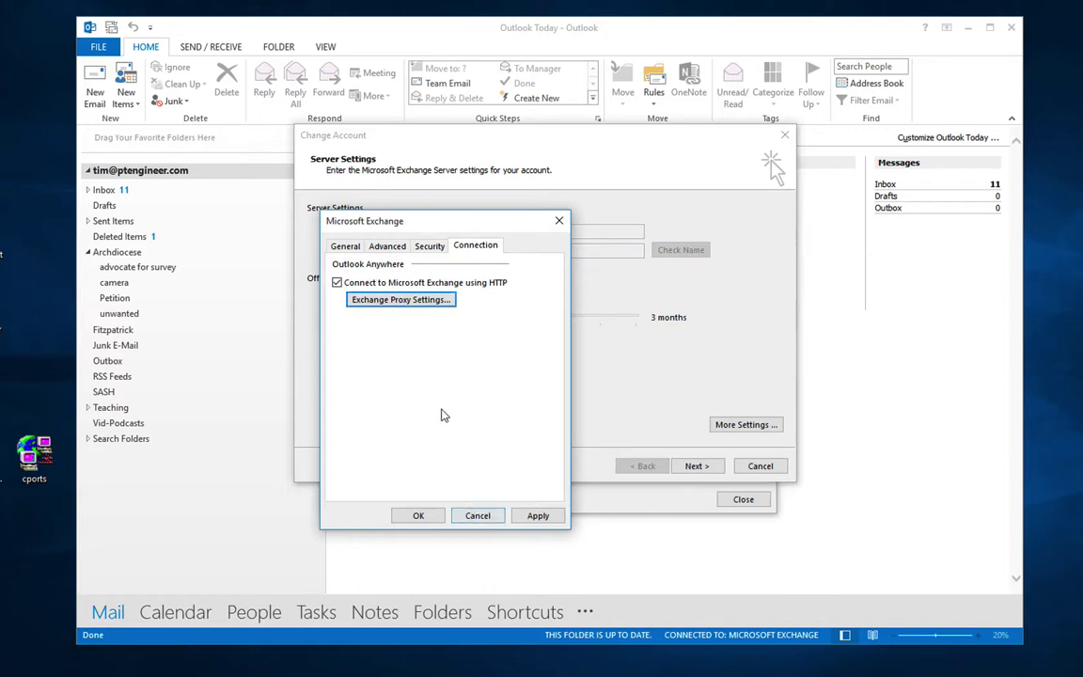
left_click(476, 515)
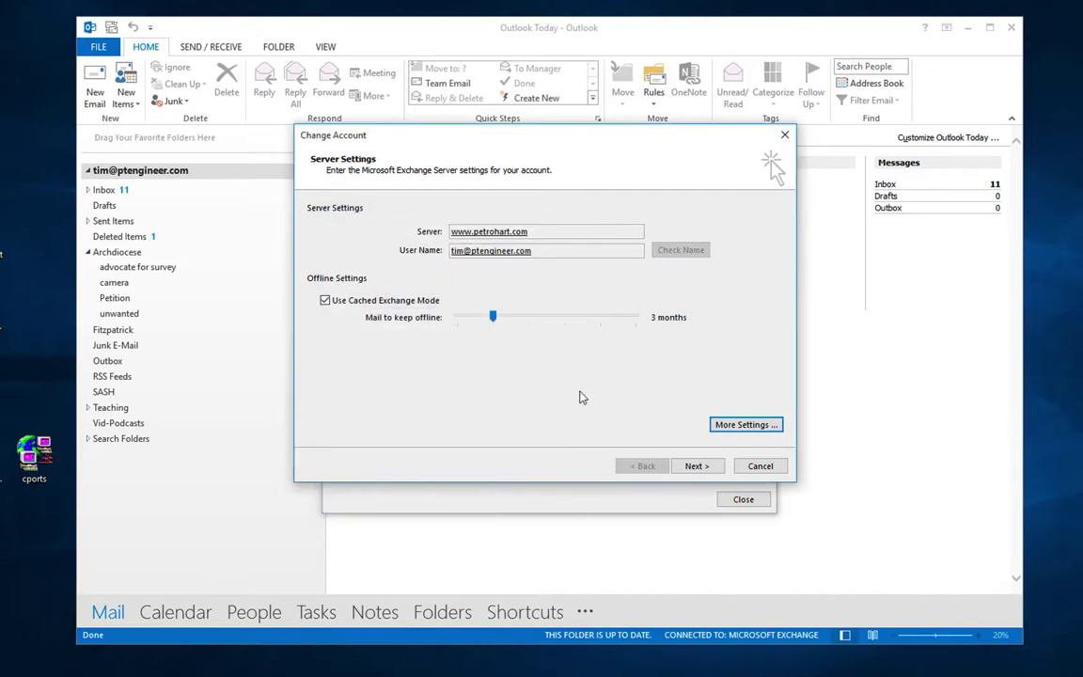
left_click(696, 467)
Step: Finish the account change, start Add Account, and pick manual setup or additional server types
left_click(700, 468)
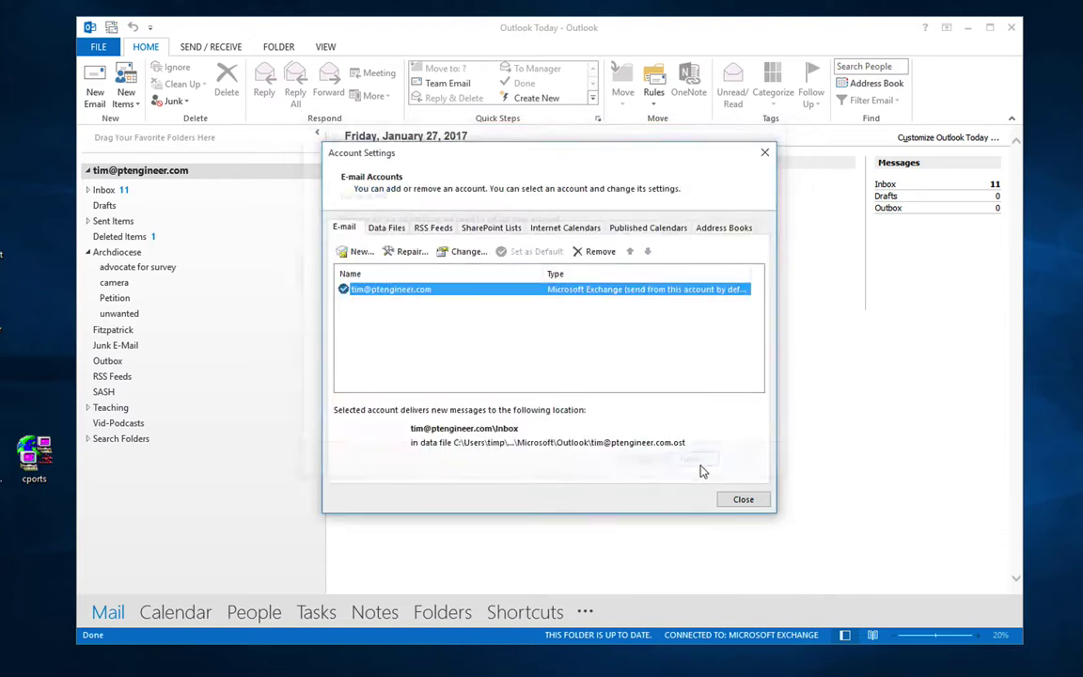
left_click(360, 252)
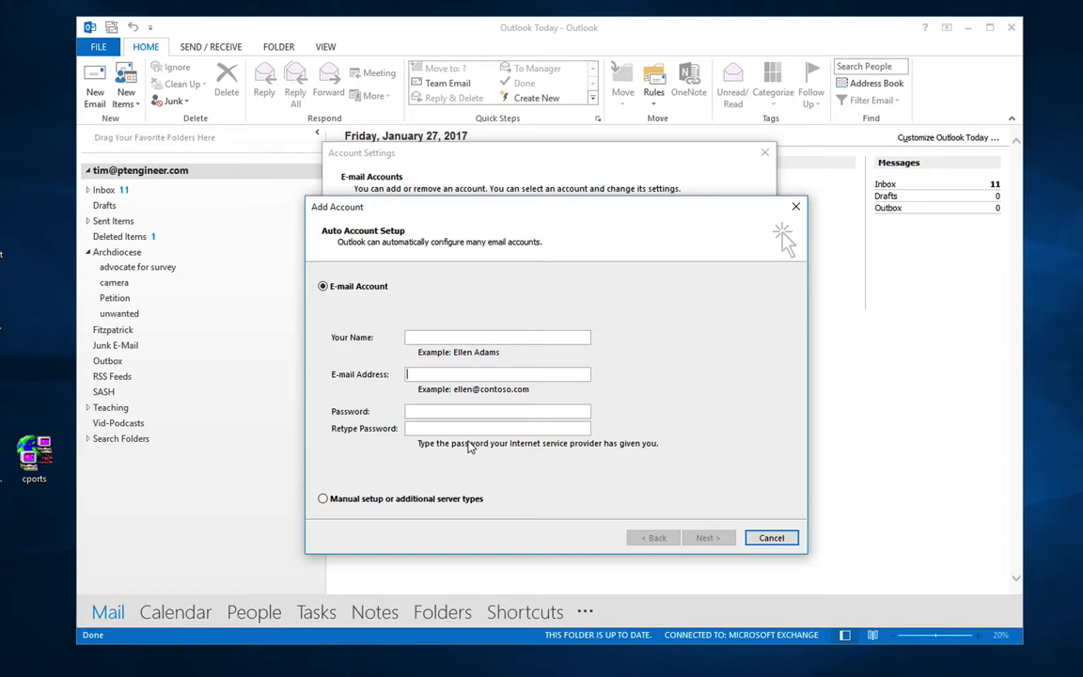
left_click(324, 500)
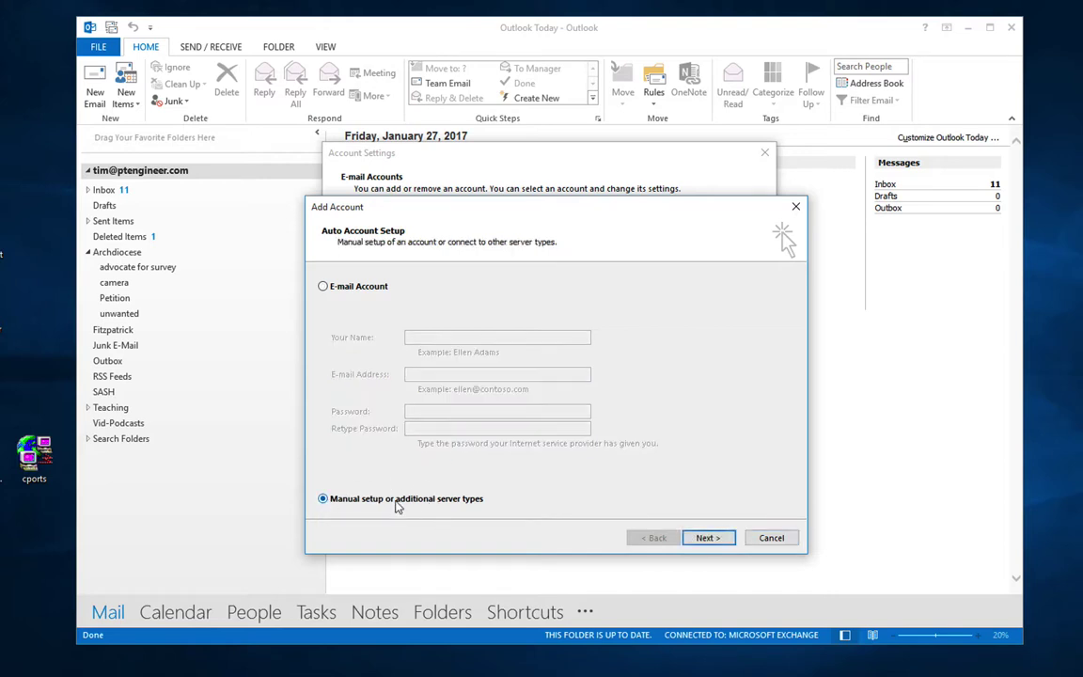
left_click(719, 539)
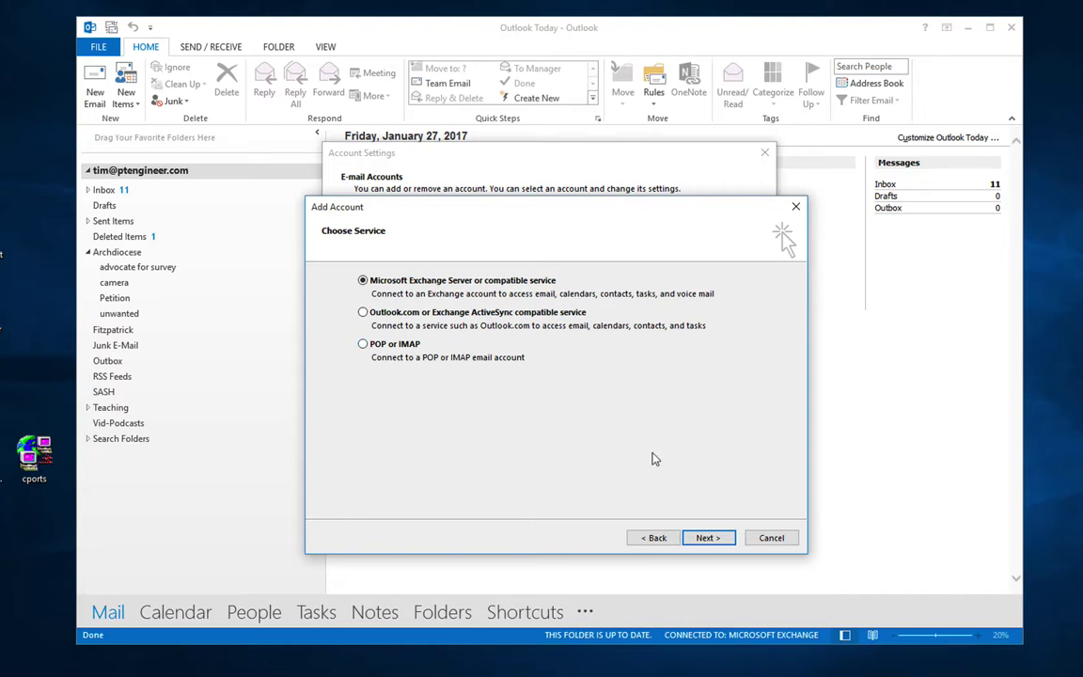
Step: Continue with Microsoft Exchange, dismiss the manual configuration warning, and cancel Add Account
left_click(707, 538)
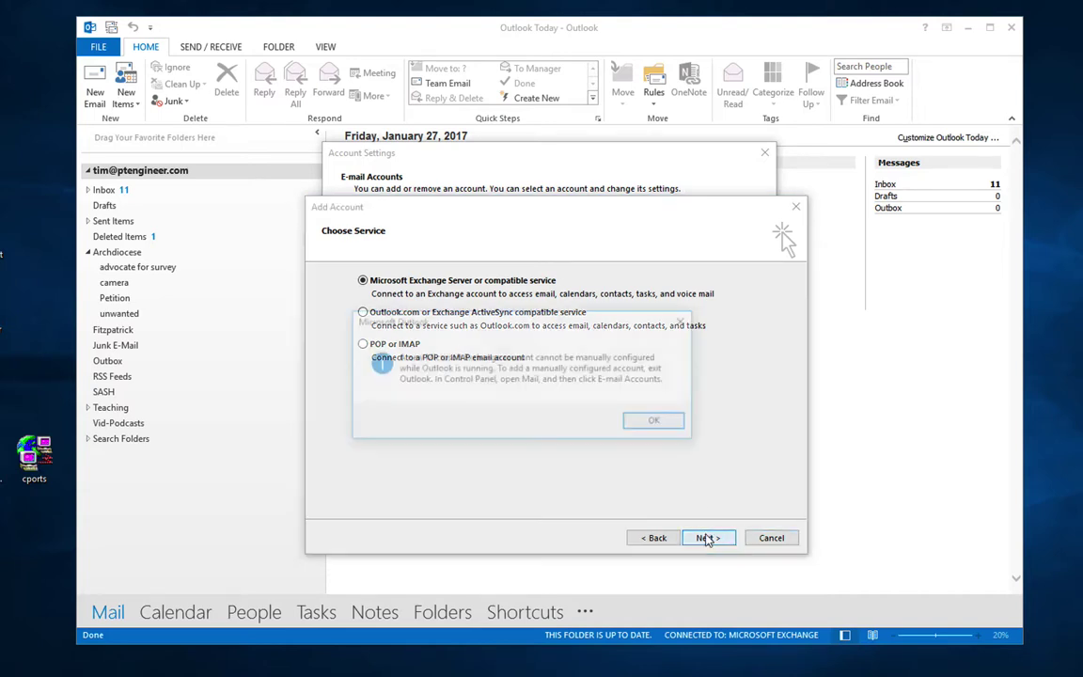
left_click(659, 423)
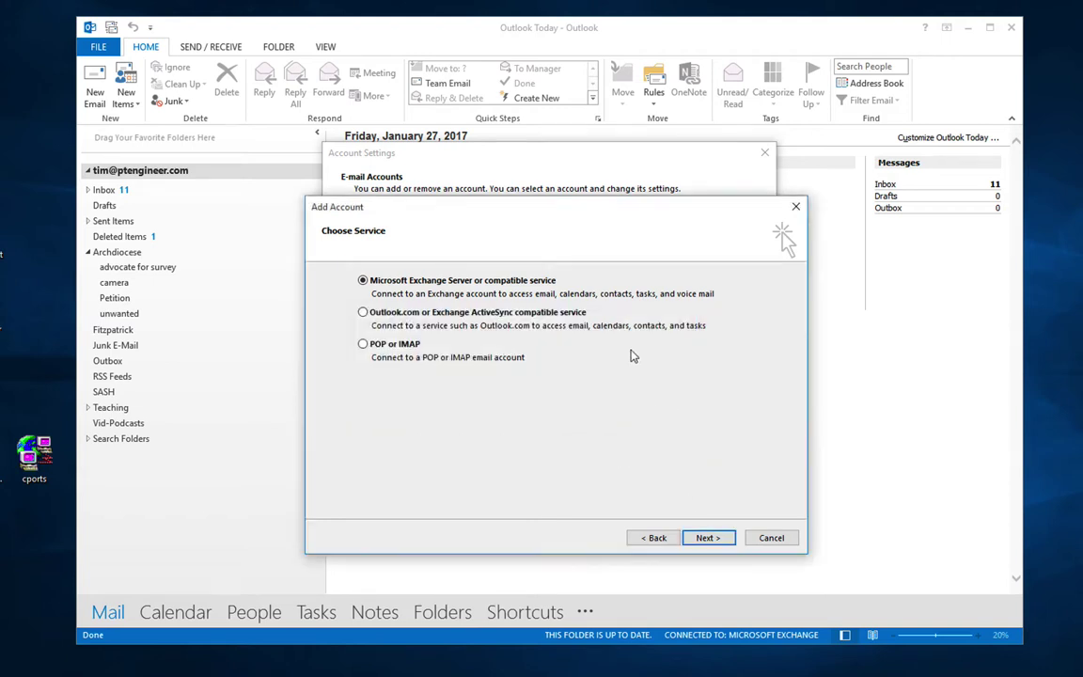
left_click(776, 538)
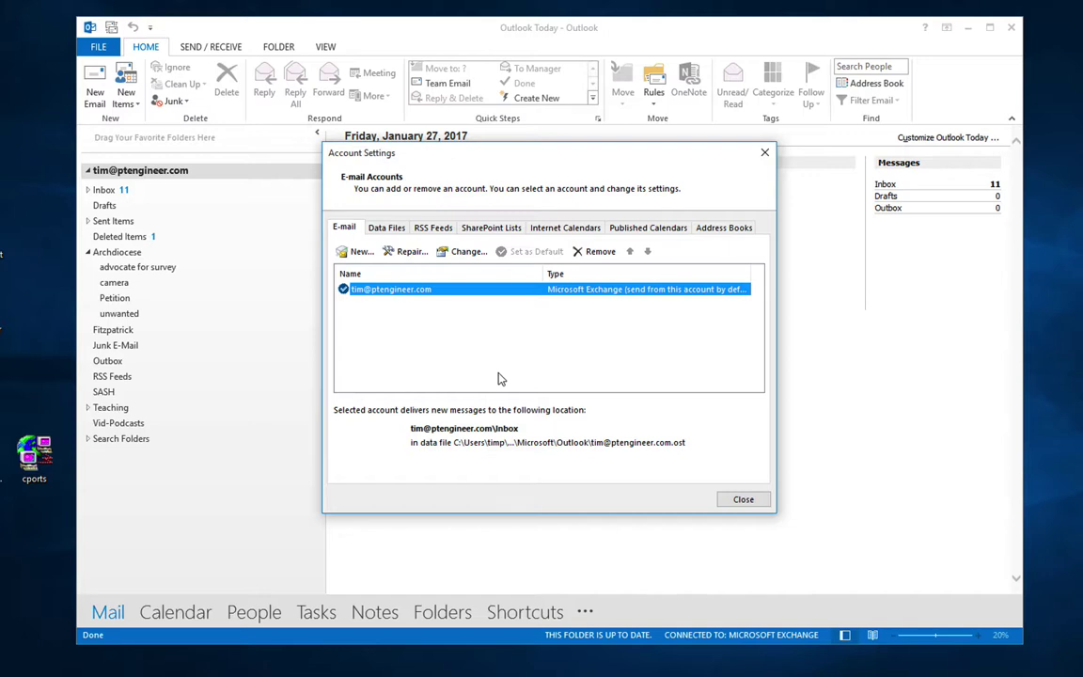
Step: Review the Data Files, RSS Feeds, SharePoint Lists, Internet Calendars and Published Calendars tabs
left_click(387, 229)
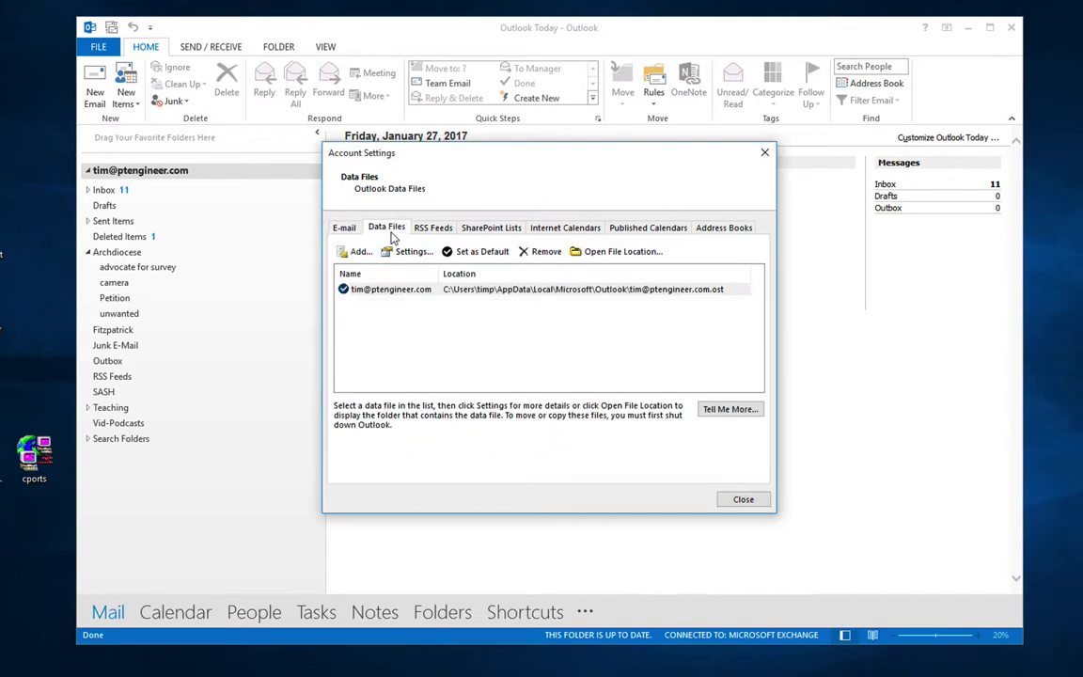
left_click(393, 292)
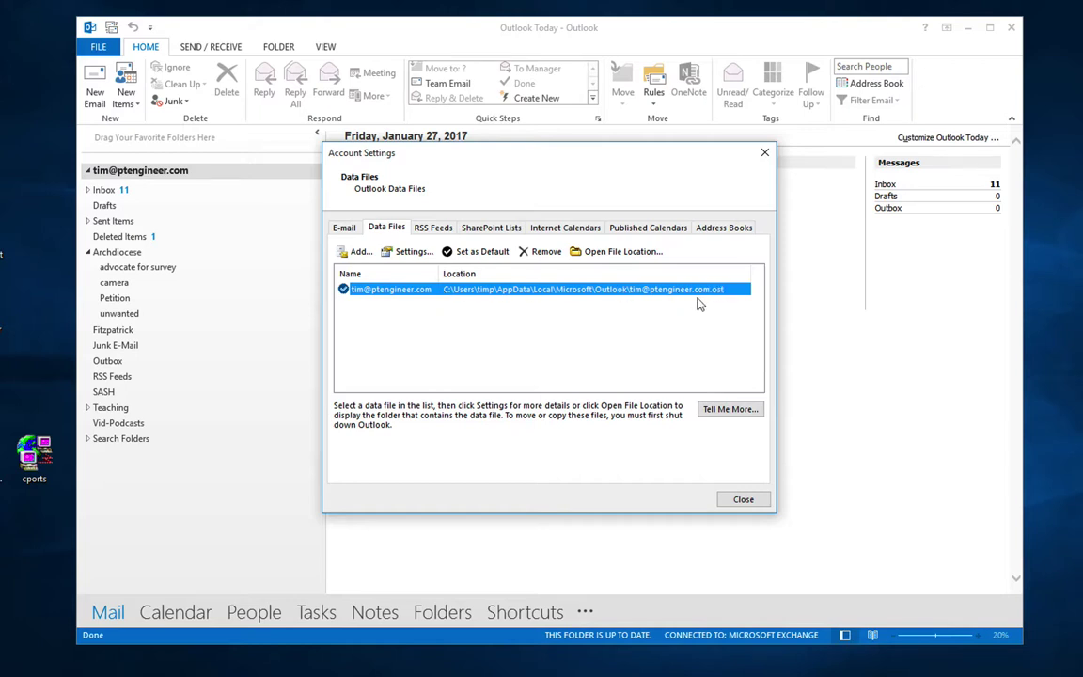
left_click(431, 228)
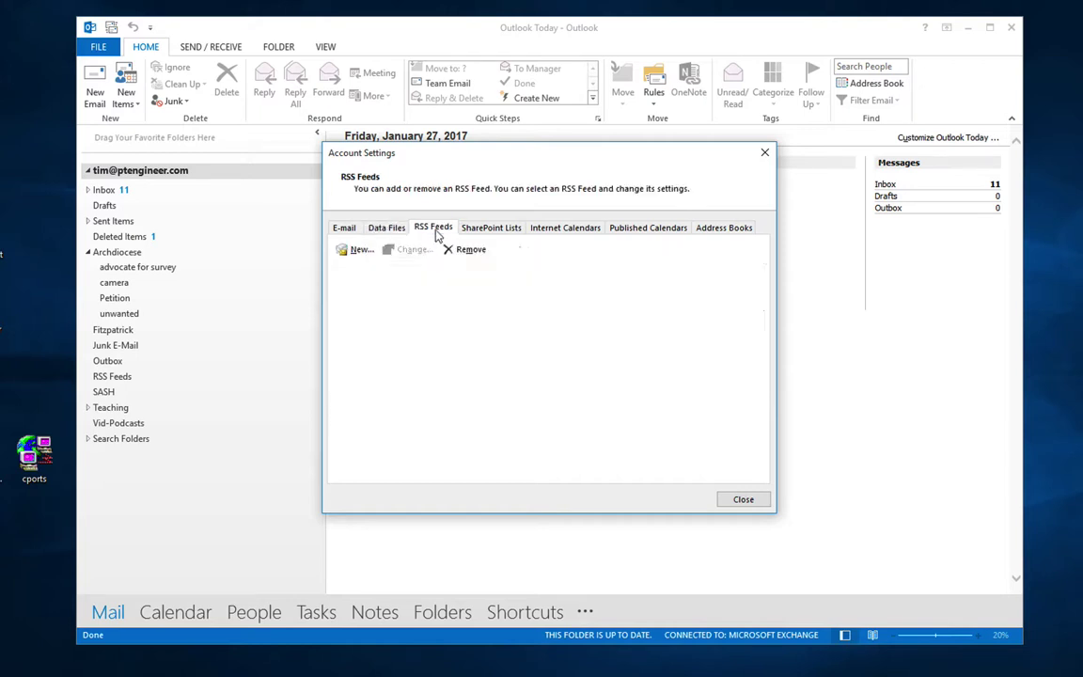
left_click(481, 231)
left_click(562, 230)
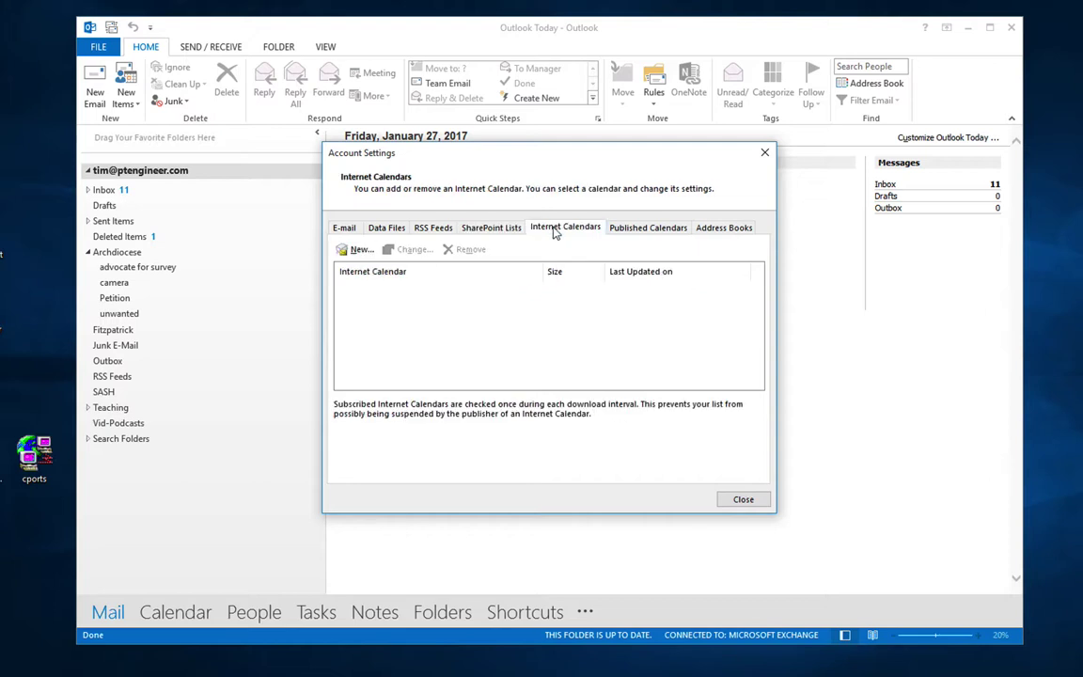
left_click(638, 231)
Step: Inspect the Outlook Address Book's settings on Address Books, then close Account Settings
left_click(720, 229)
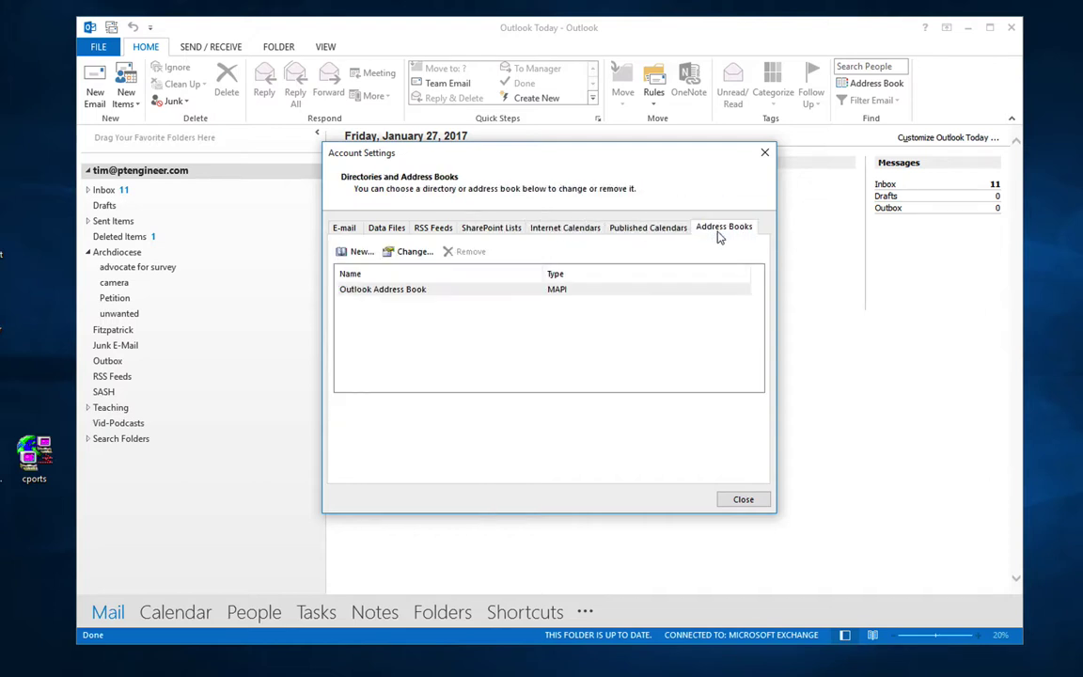
left_click(479, 290)
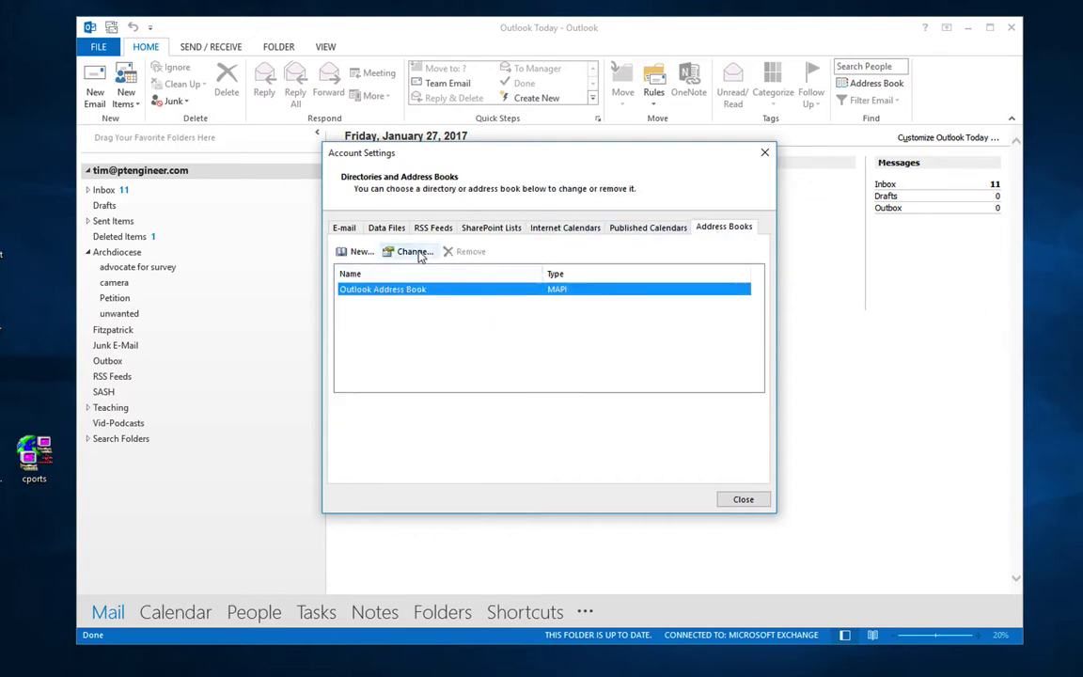
left_click(396, 251)
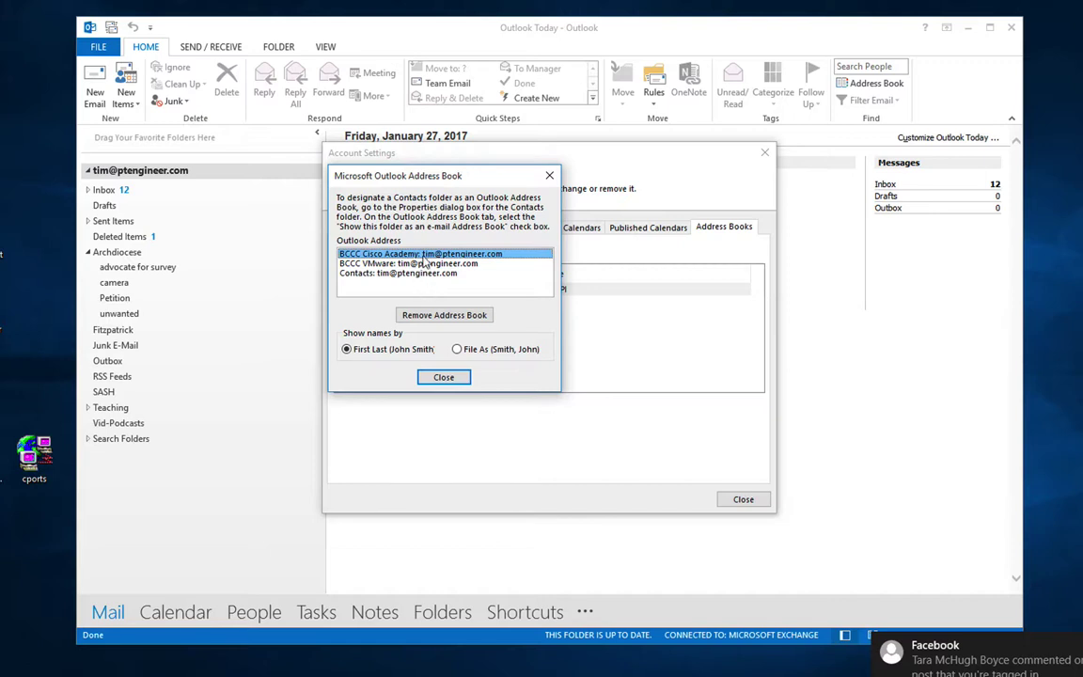
left_click(550, 177)
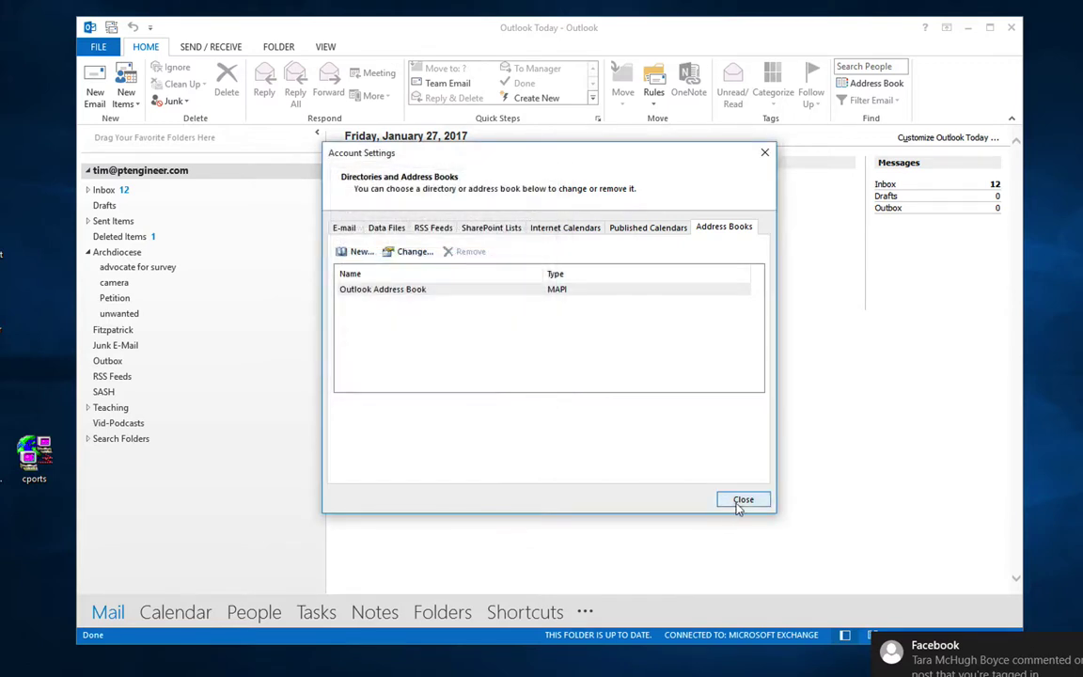
left_click(741, 499)
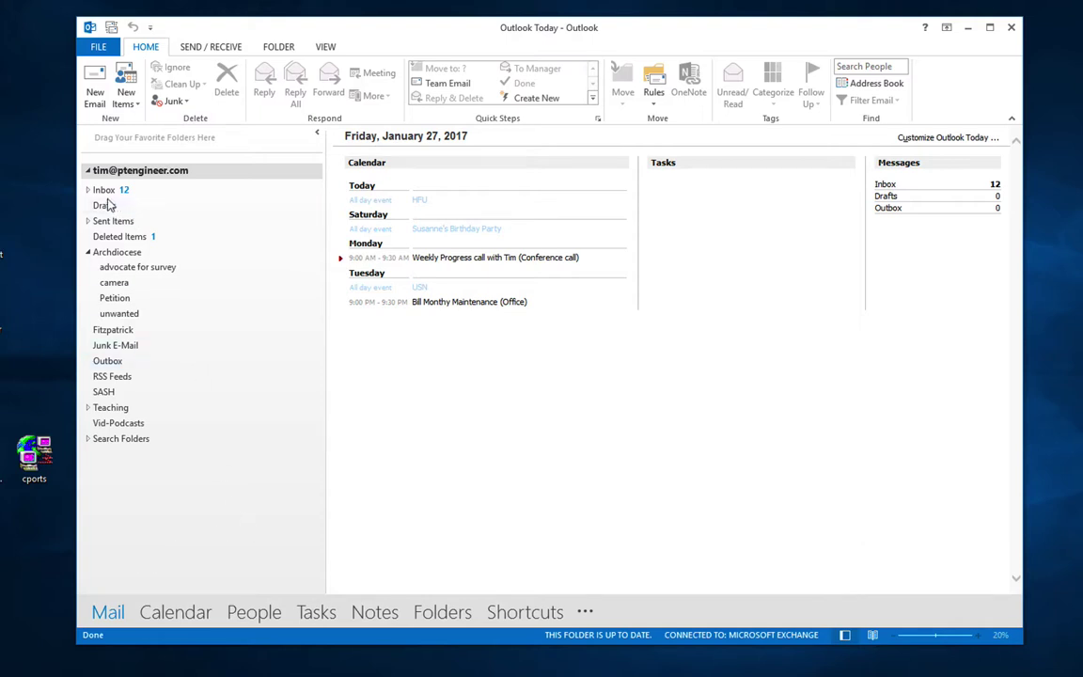
Step: Expand and collapse Inbox, then choose New Items > More Items > Outlook Data File
left_click(87, 189)
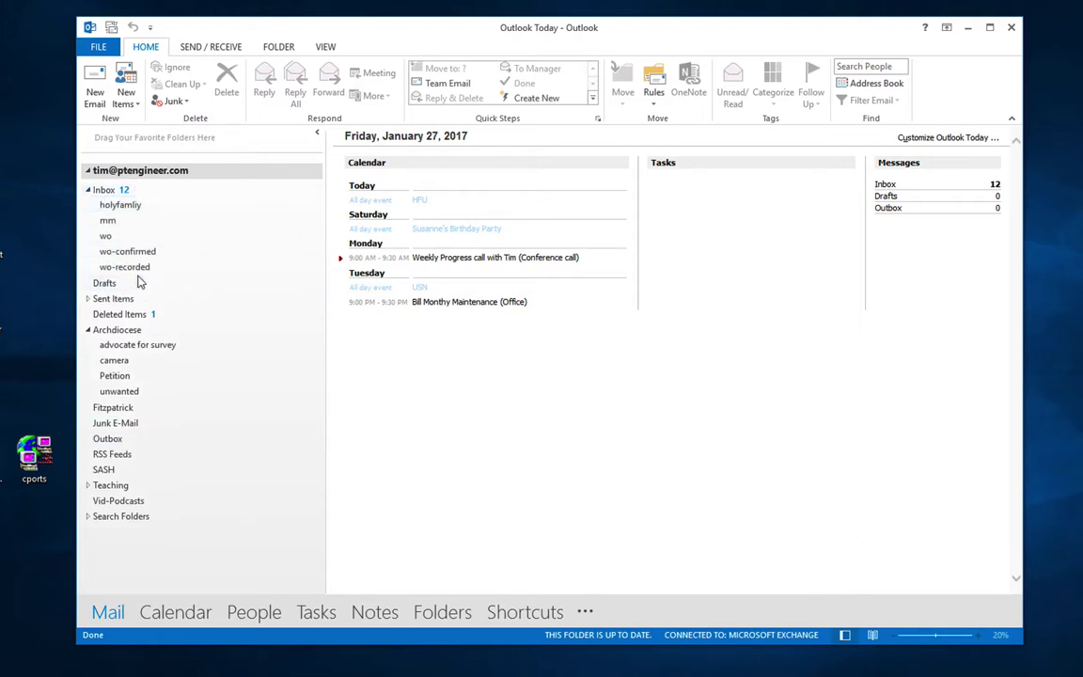
left_click(88, 189)
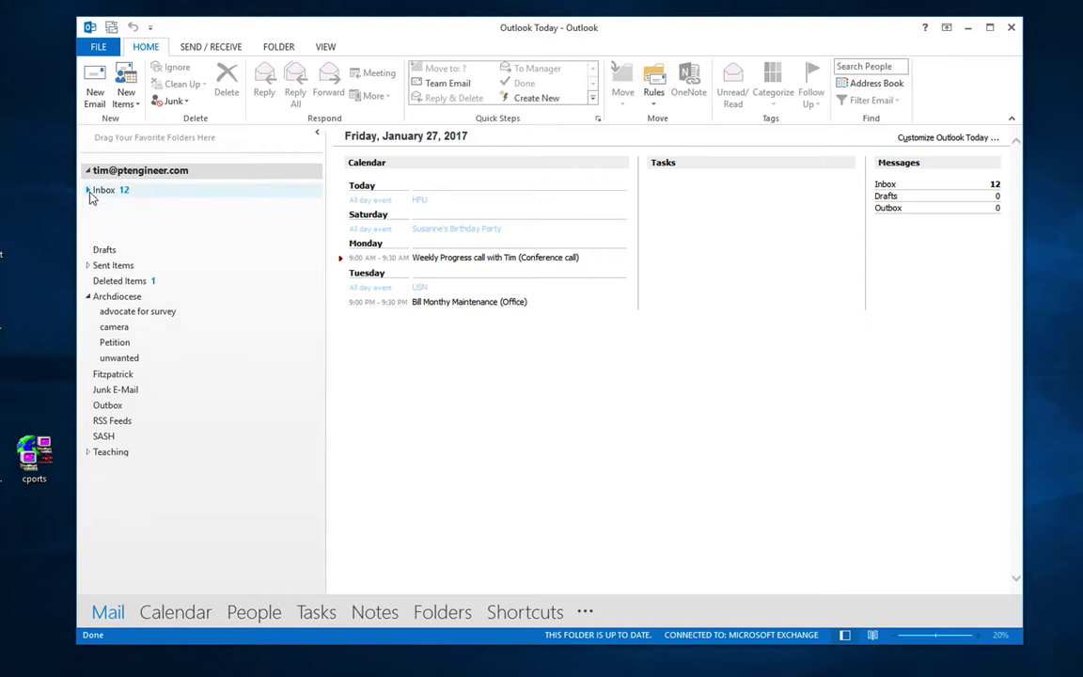
left_click(128, 97)
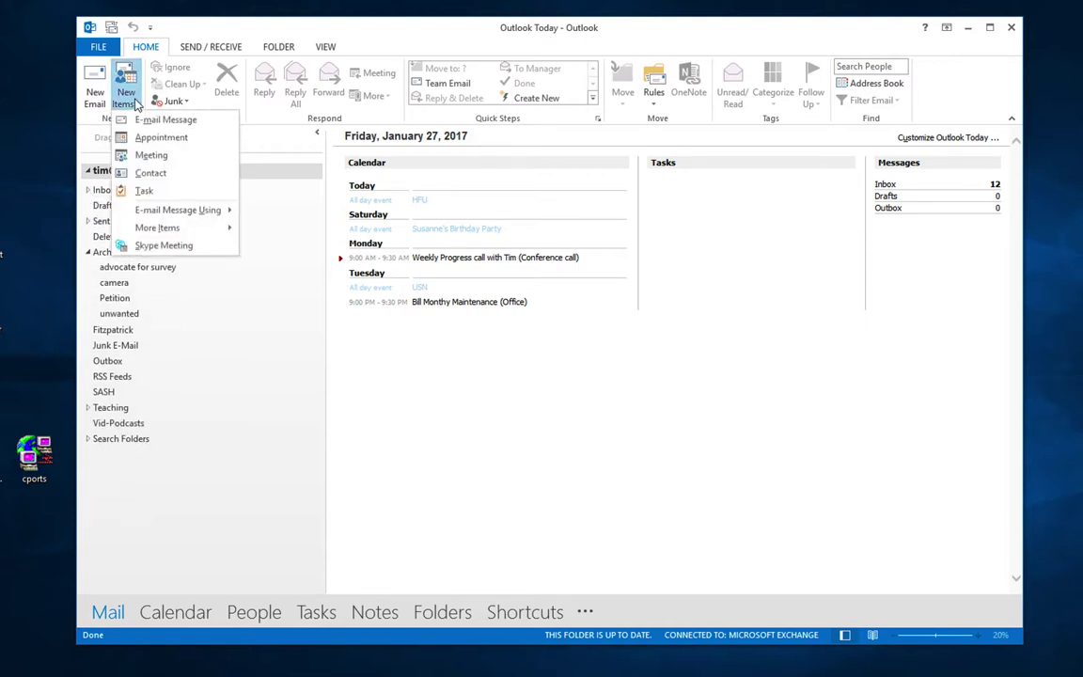
mouse_move(150, 225)
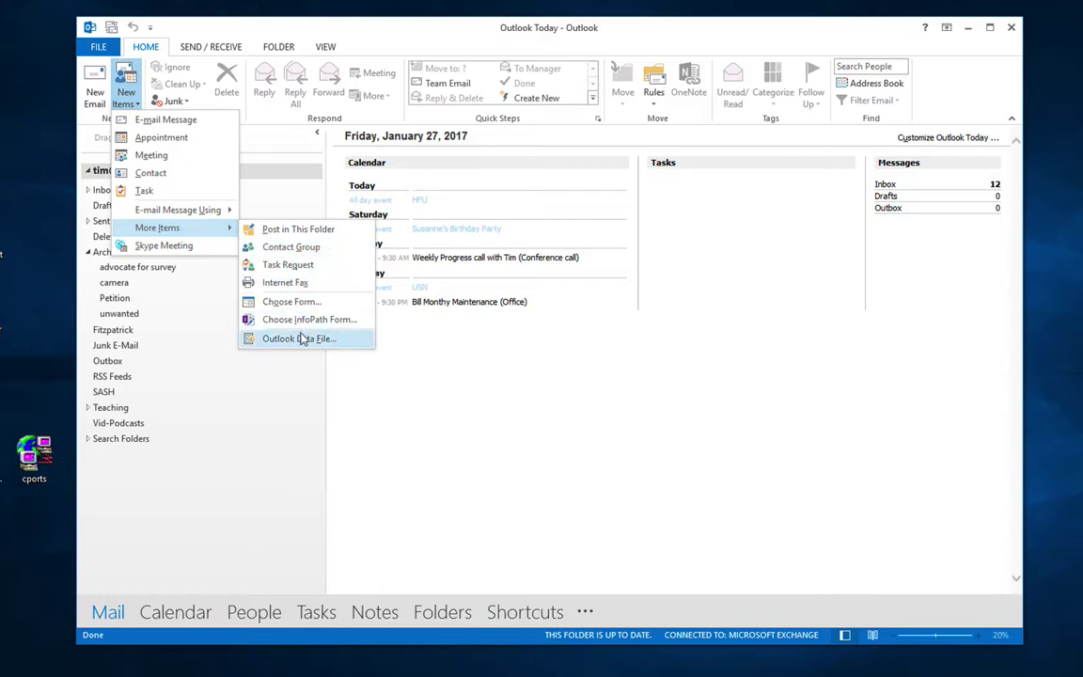
left_click(302, 339)
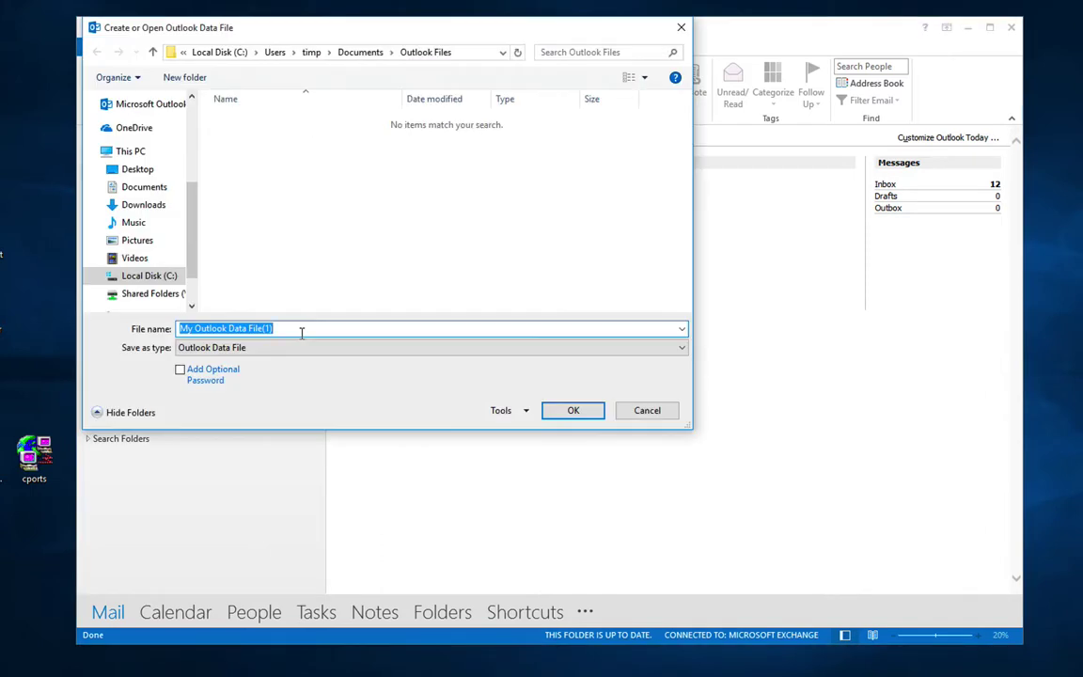
Step: Browse to Documents > Outlook Files and edit the suggested data file name
left_click(288, 329)
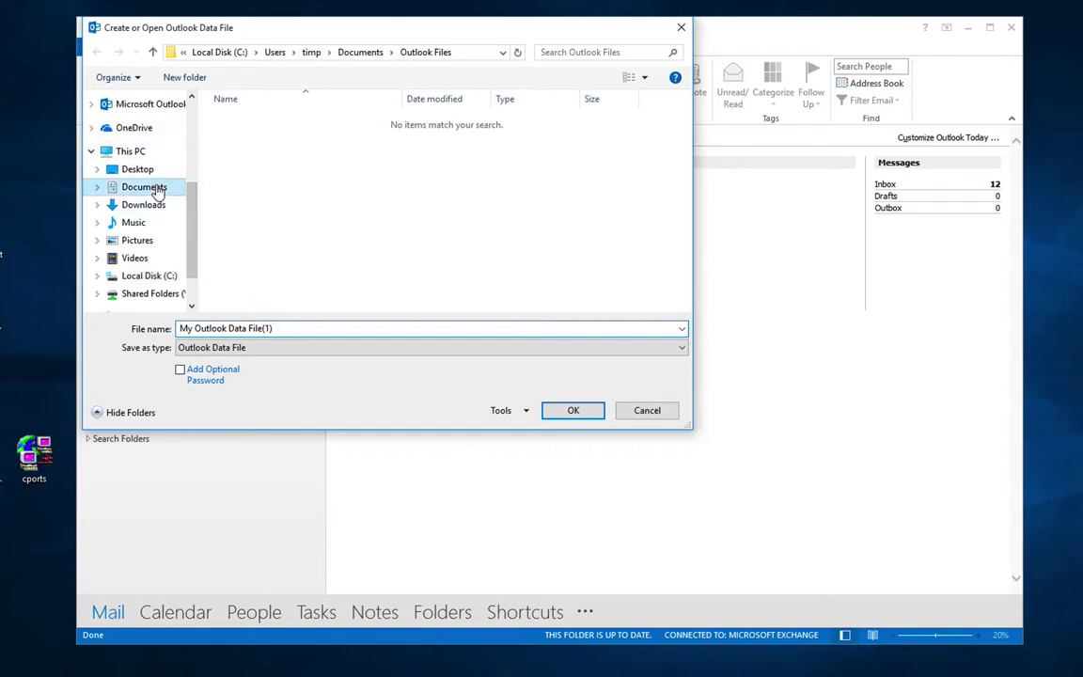
left_click(150, 186)
double_click(268, 215)
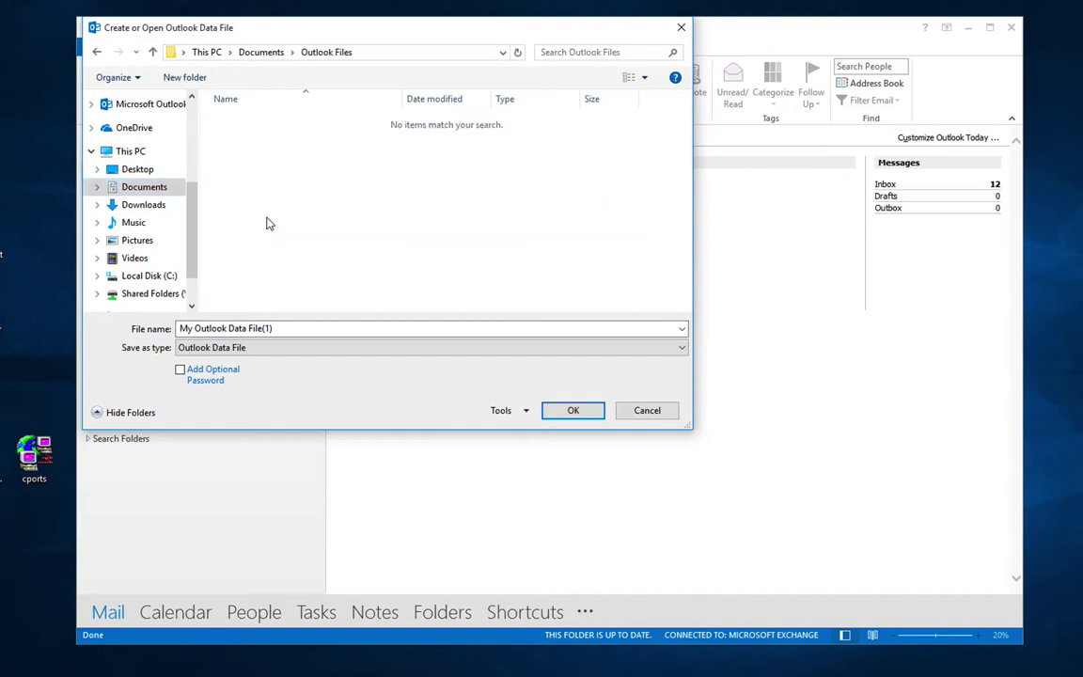
left_click(285, 329)
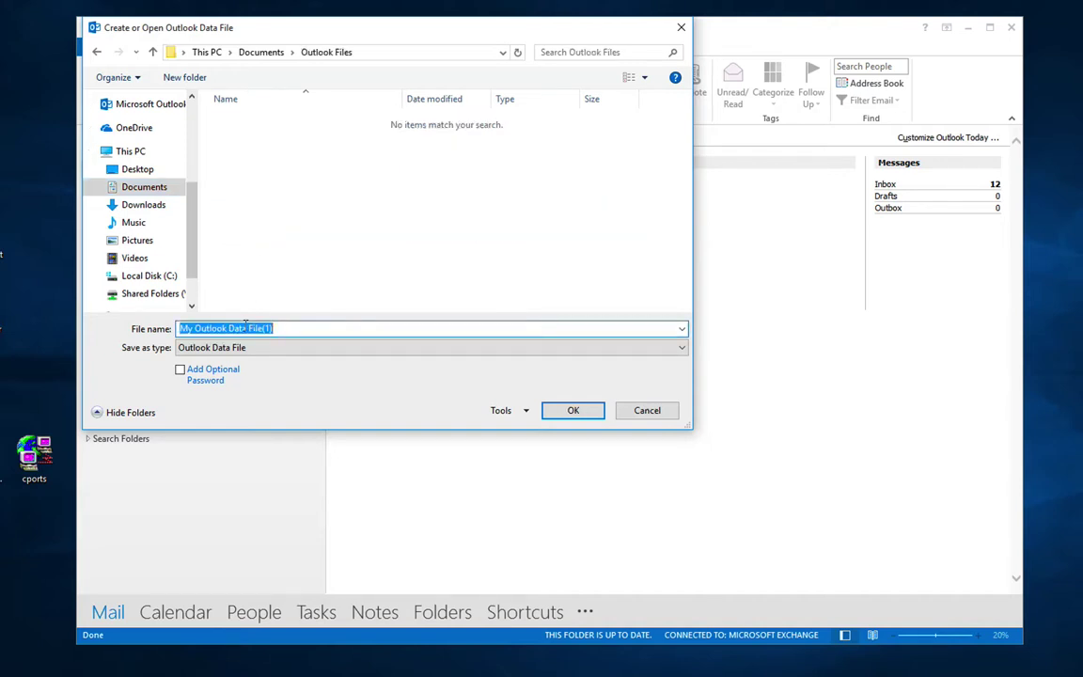
left_click(245, 327)
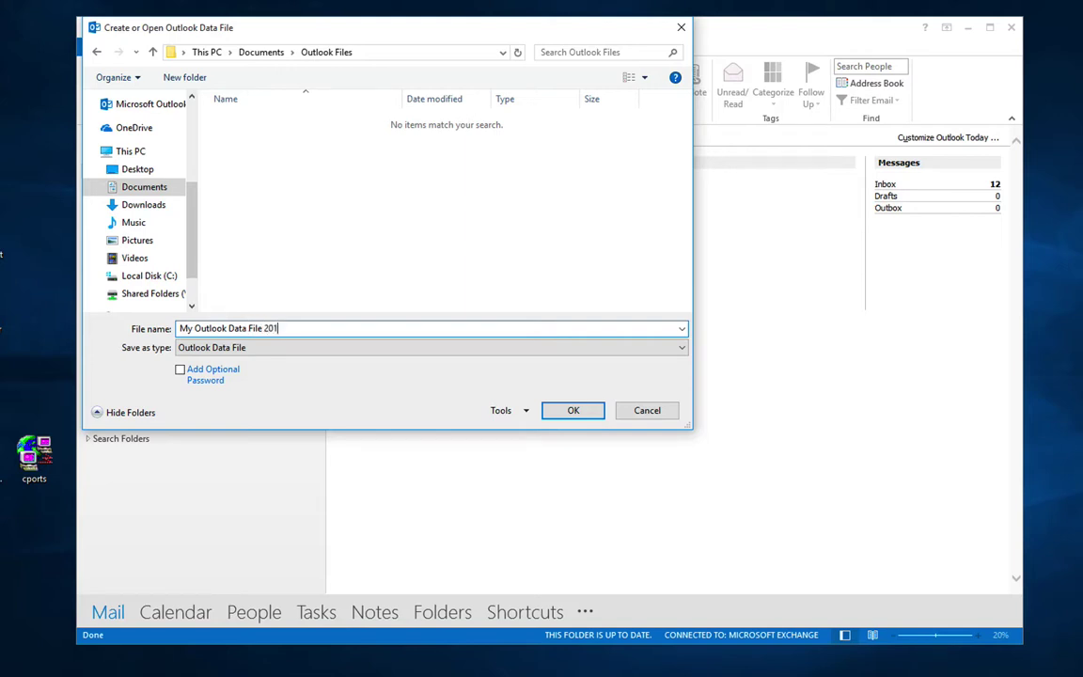
Step: Keep Save as type Outlook Data File and create My Outlook Data File 2015
left_click(273, 348)
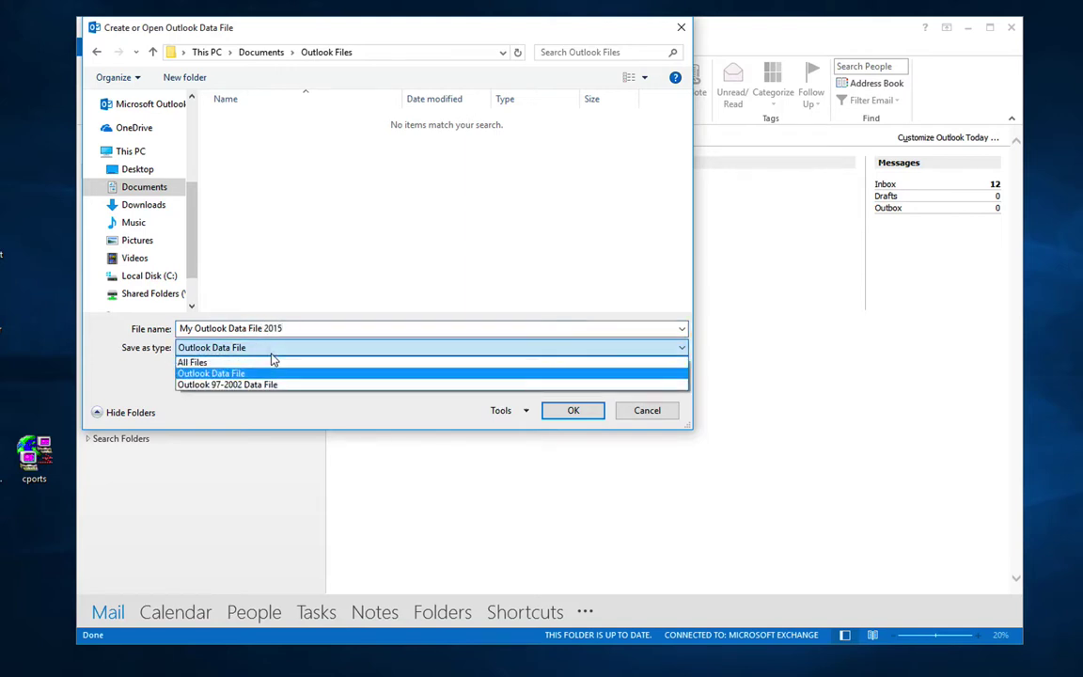
left_click(275, 385)
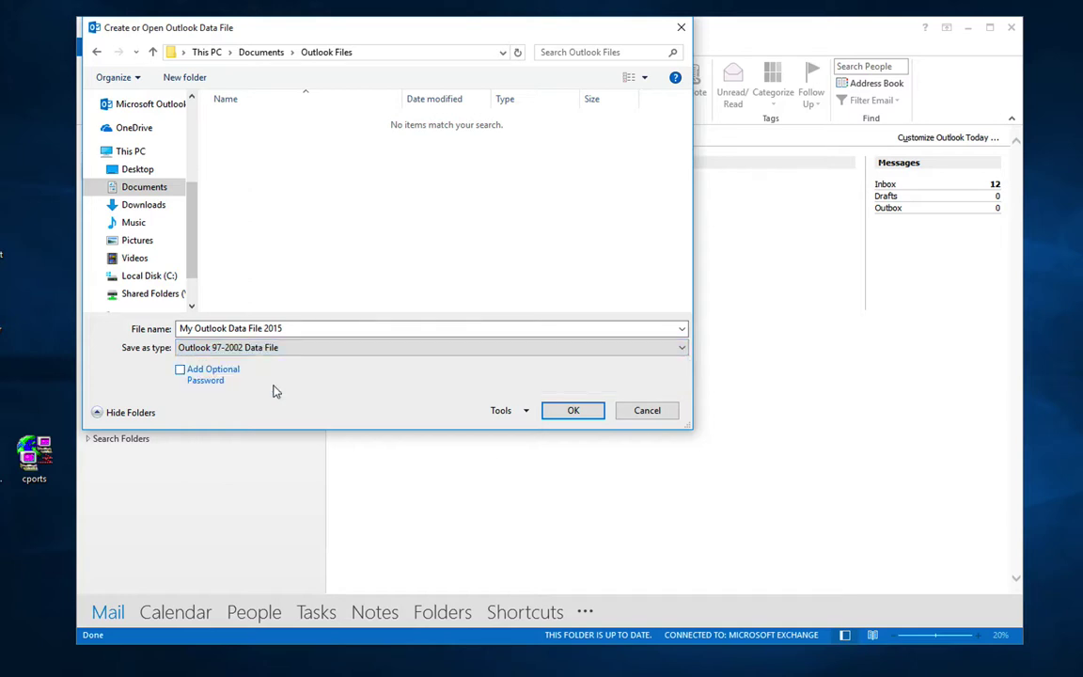
left_click(285, 346)
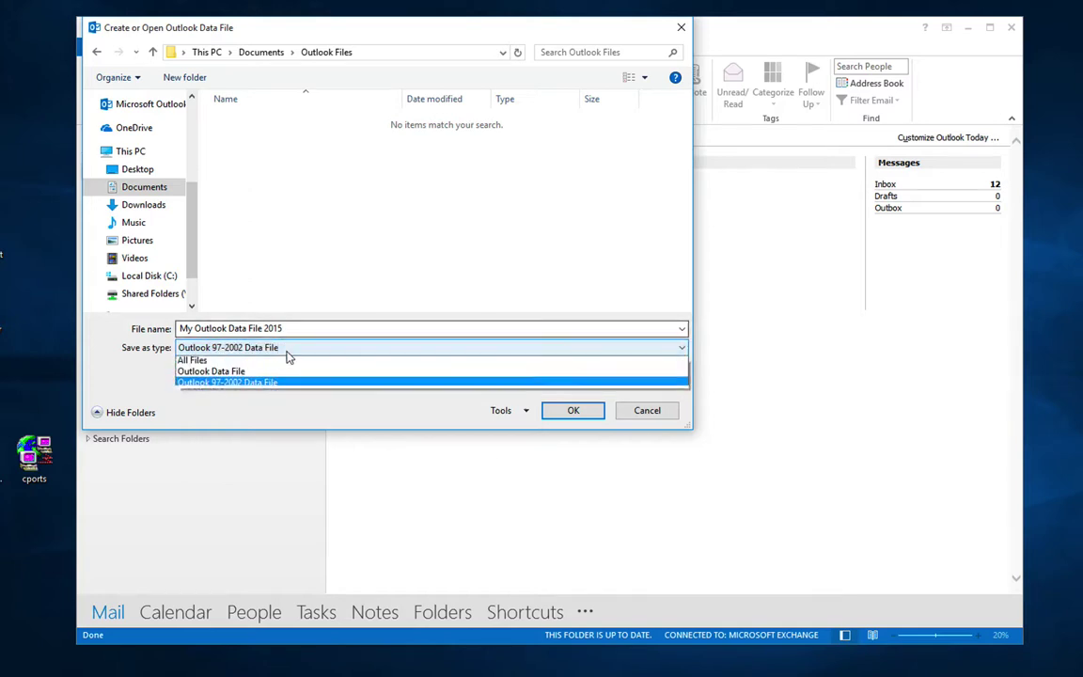
left_click(280, 374)
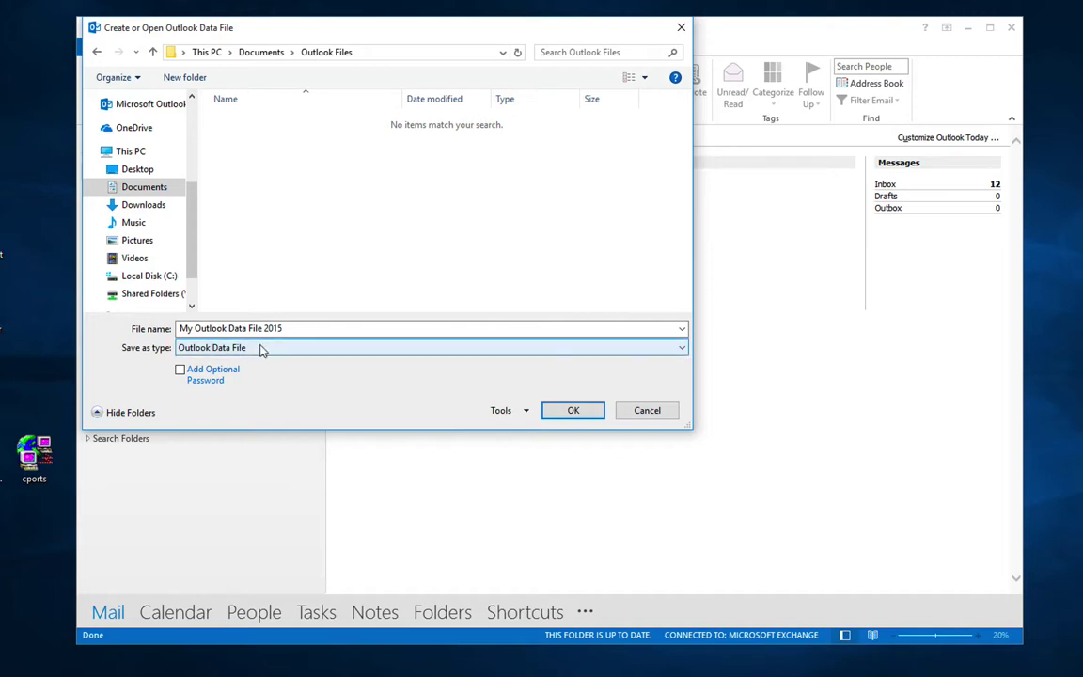
left_click(310, 329)
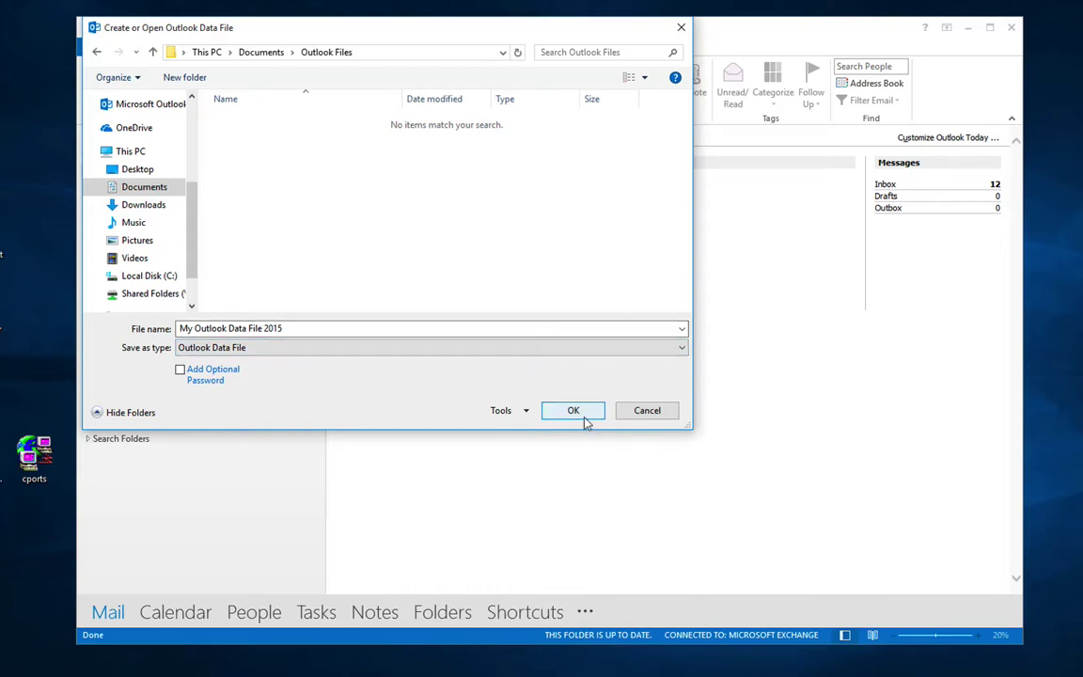
left_click(576, 414)
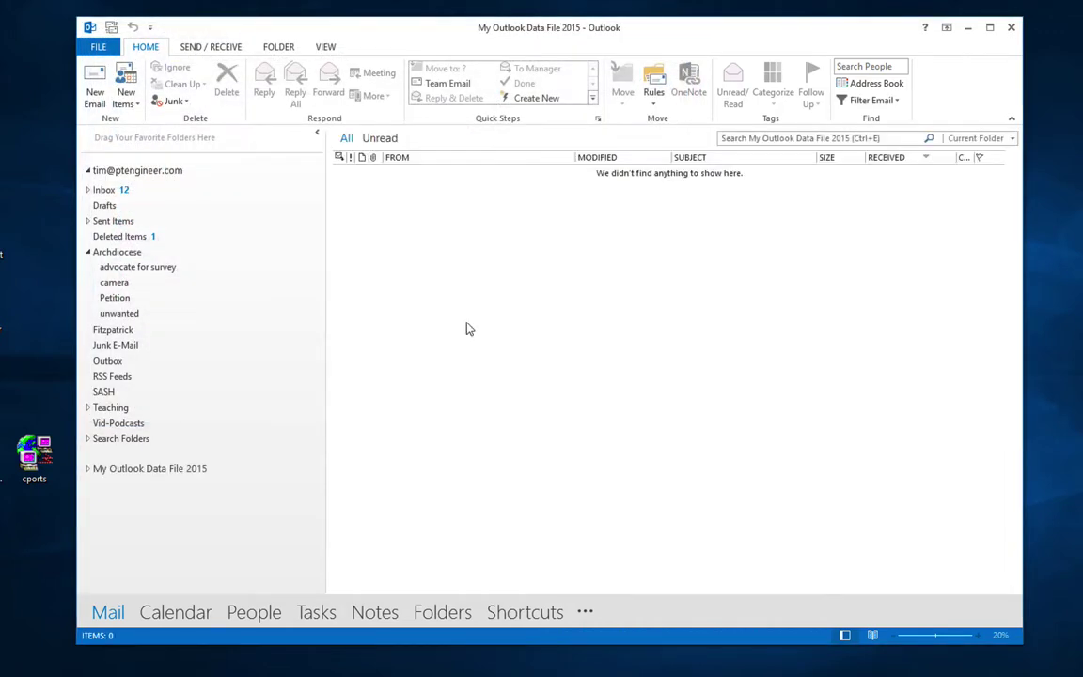
Step: Collapse the mail account, then add an Inbox folder to My Outlook Data File 2015
left_click(87, 171)
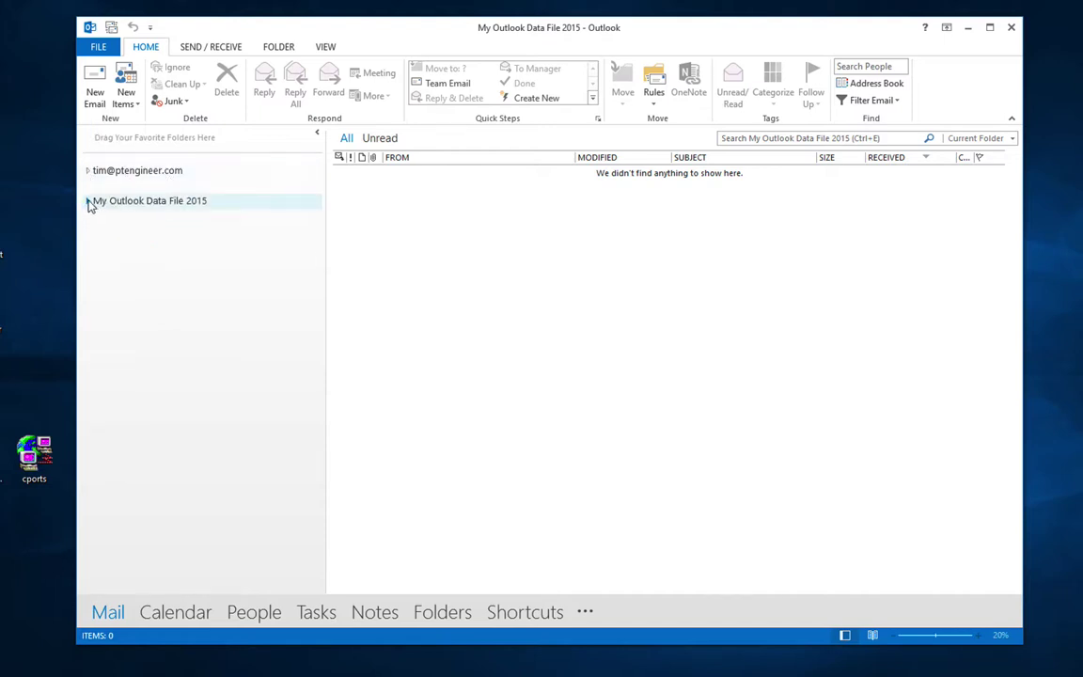
left_click(89, 201)
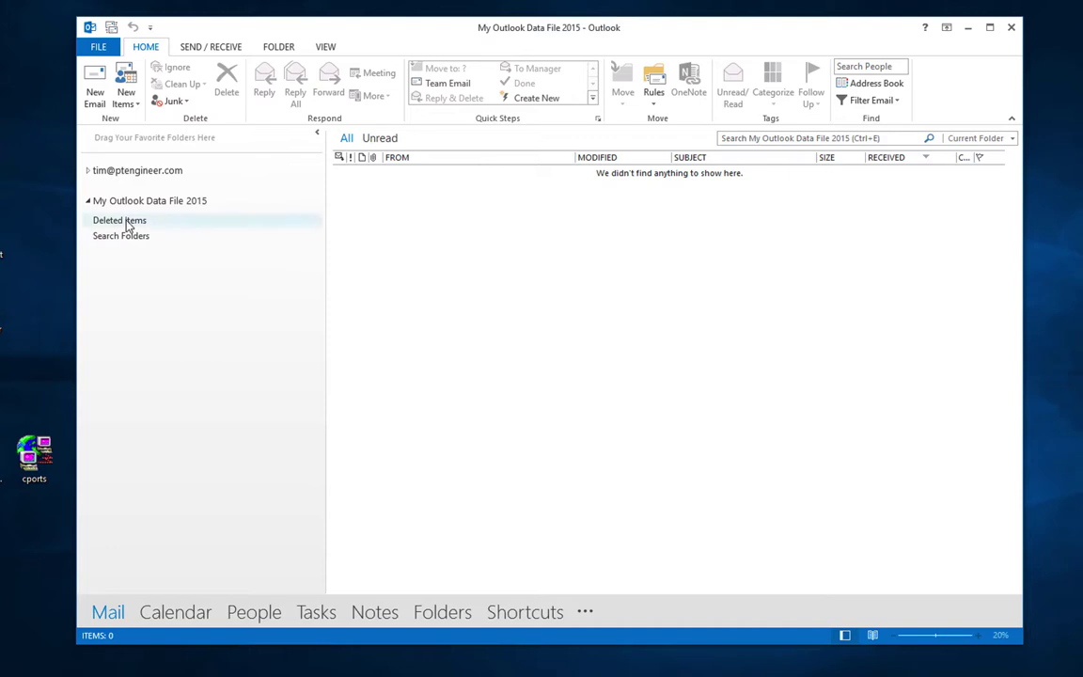
left_click(144, 206)
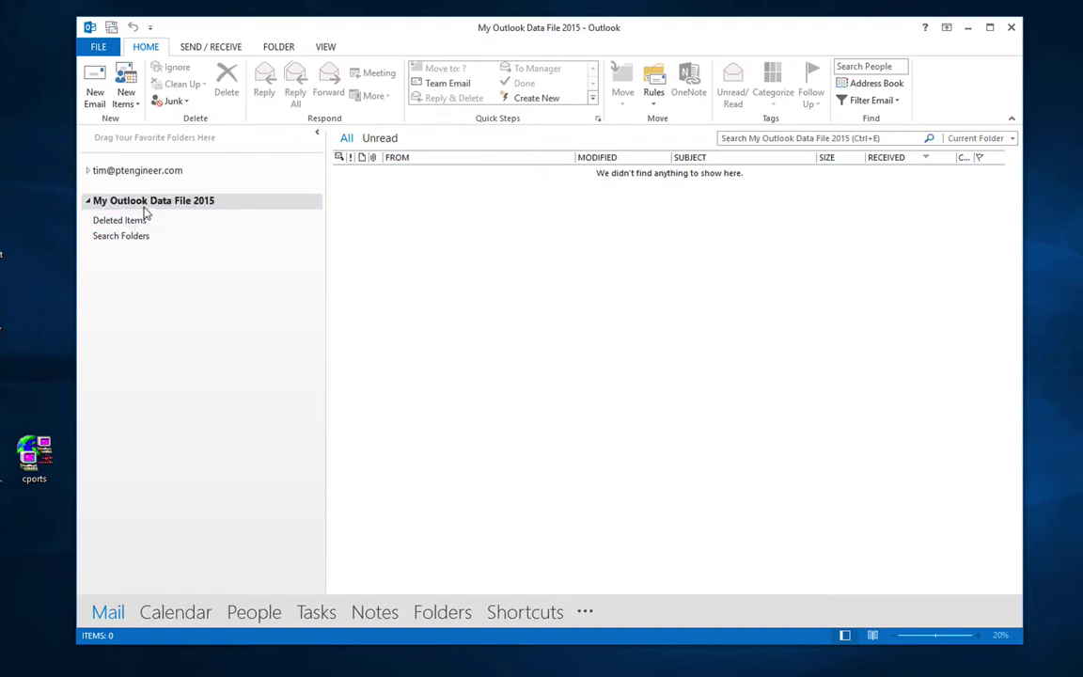
right_click(143, 209)
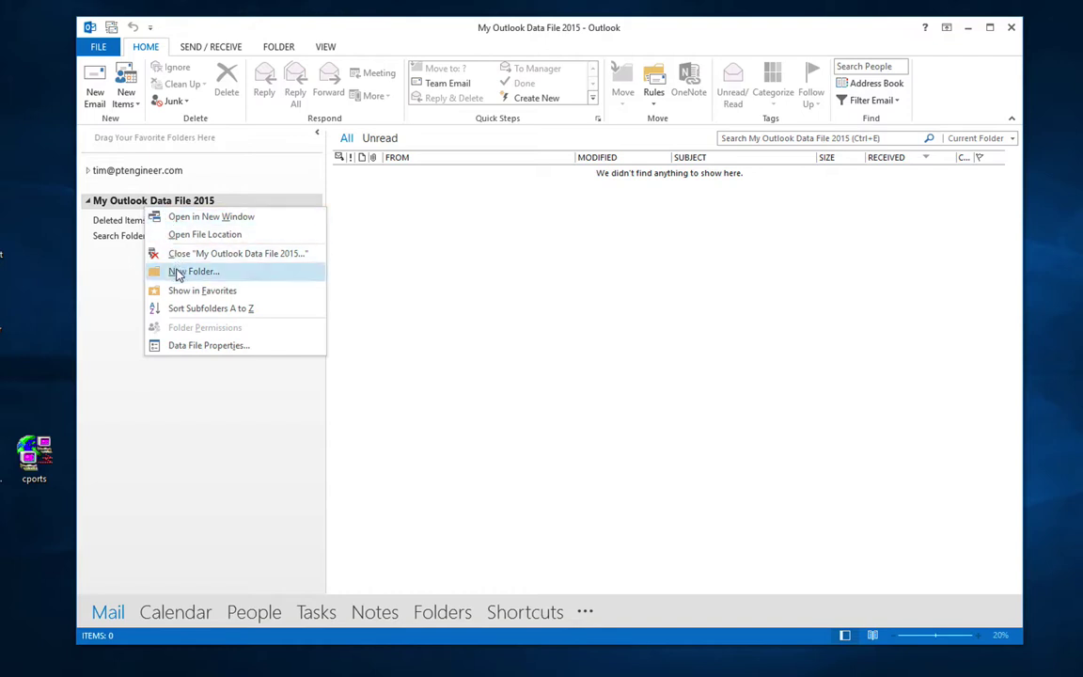
left_click(177, 272)
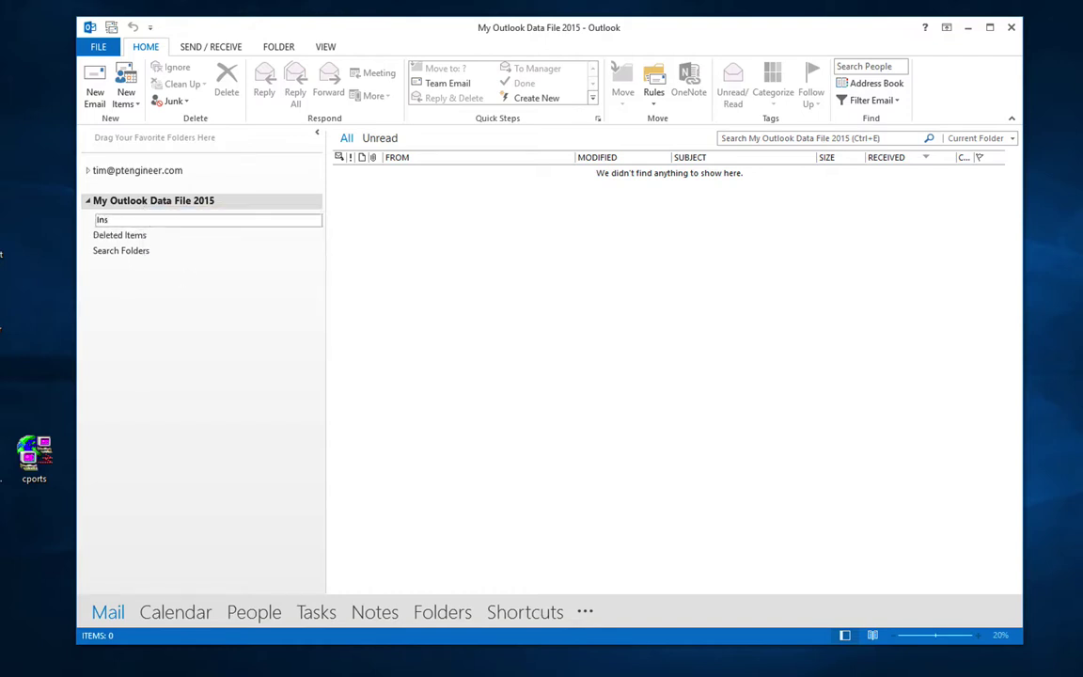
key("Return")
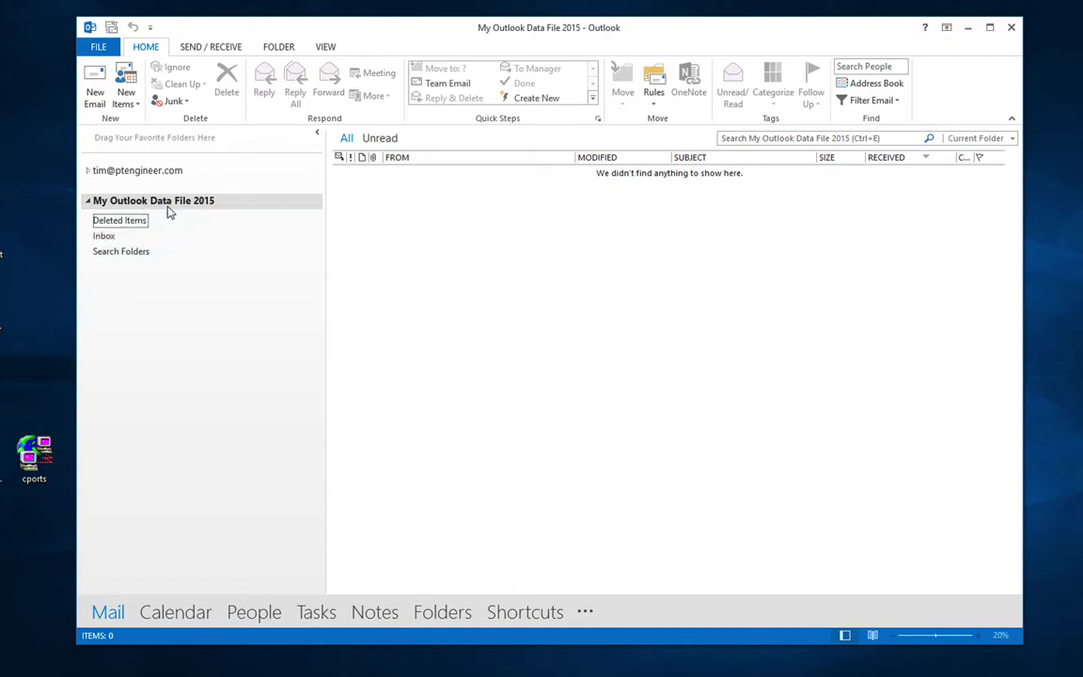
Step: Add a Sent Items folder to the data file and expand the mail account's folders
right_click(168, 209)
left_click(169, 247)
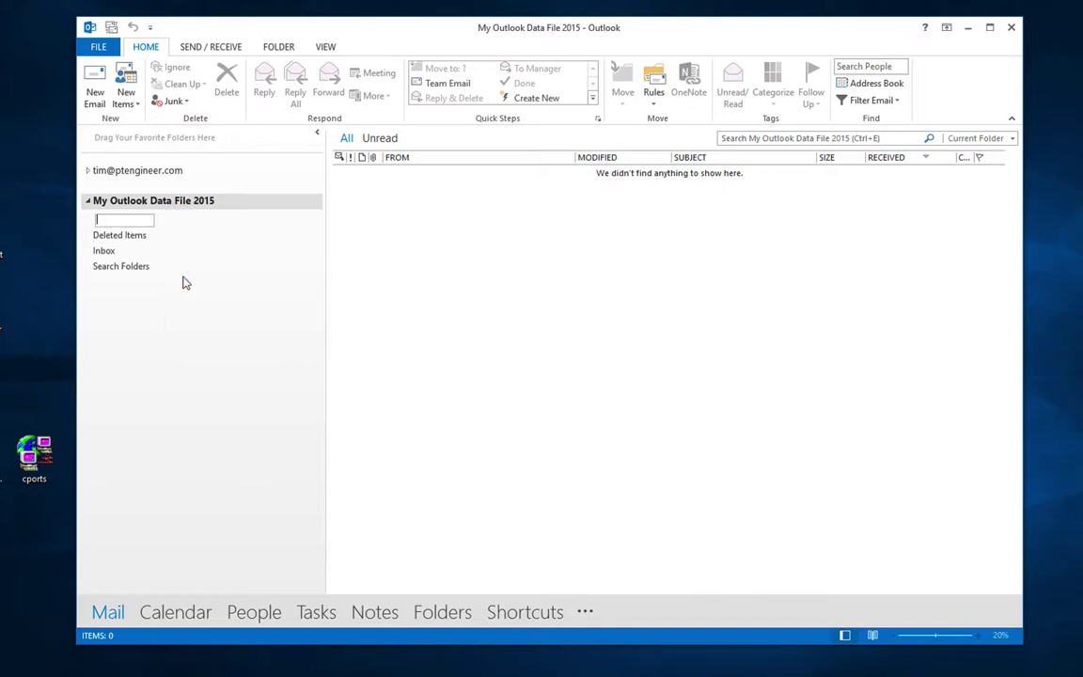
type("Sent Item")
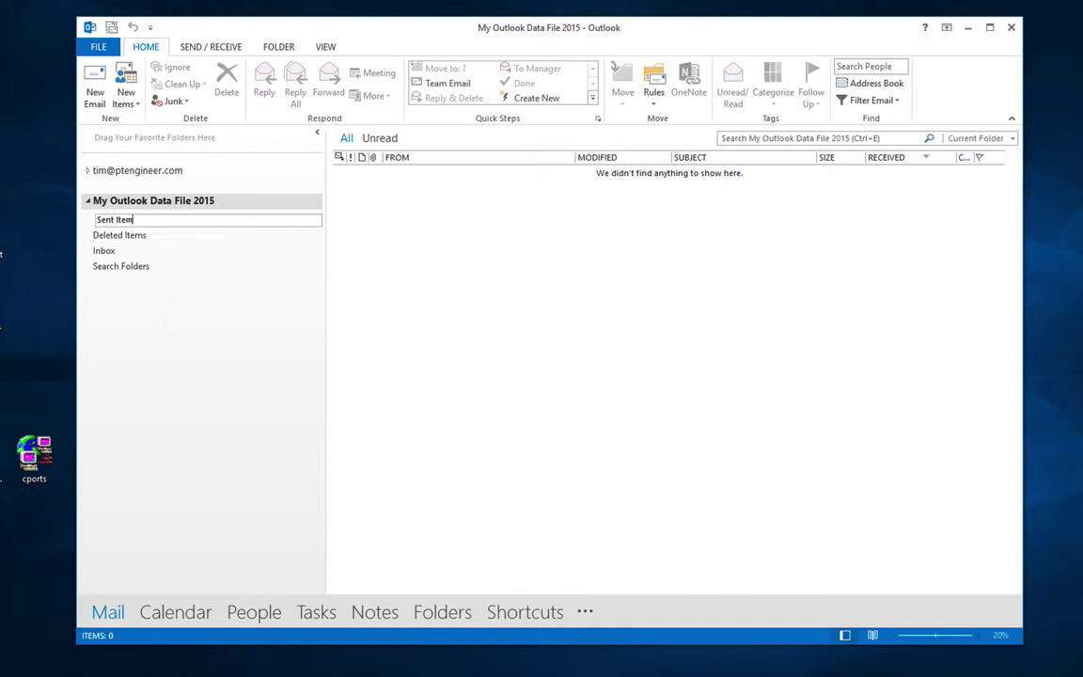
type("s")
key("Return")
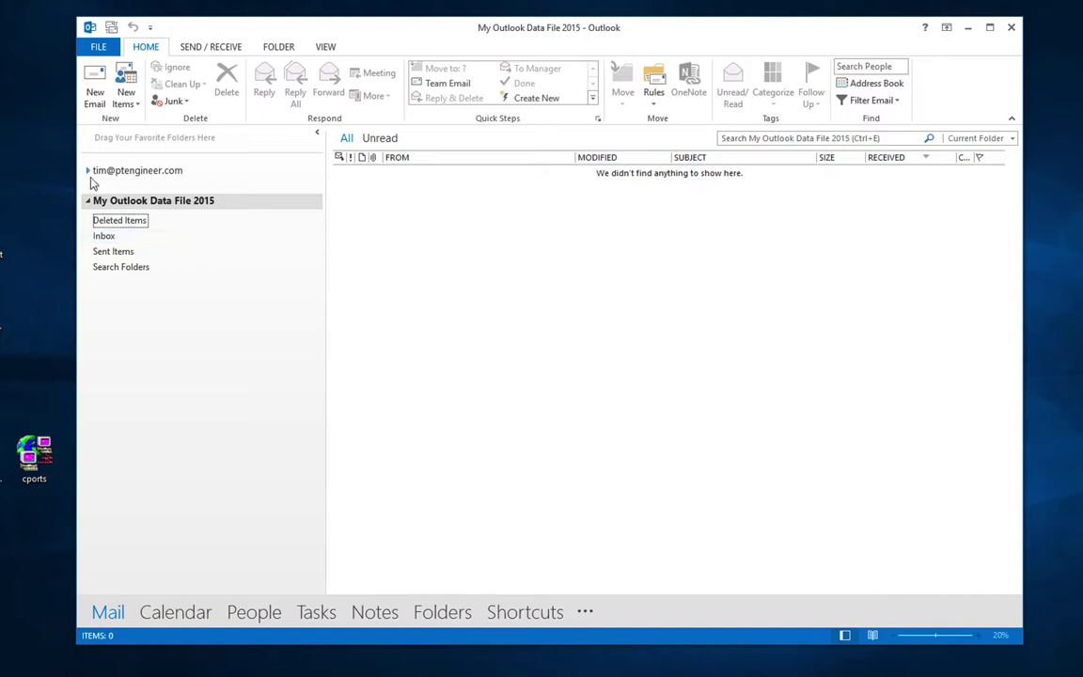
left_click(88, 173)
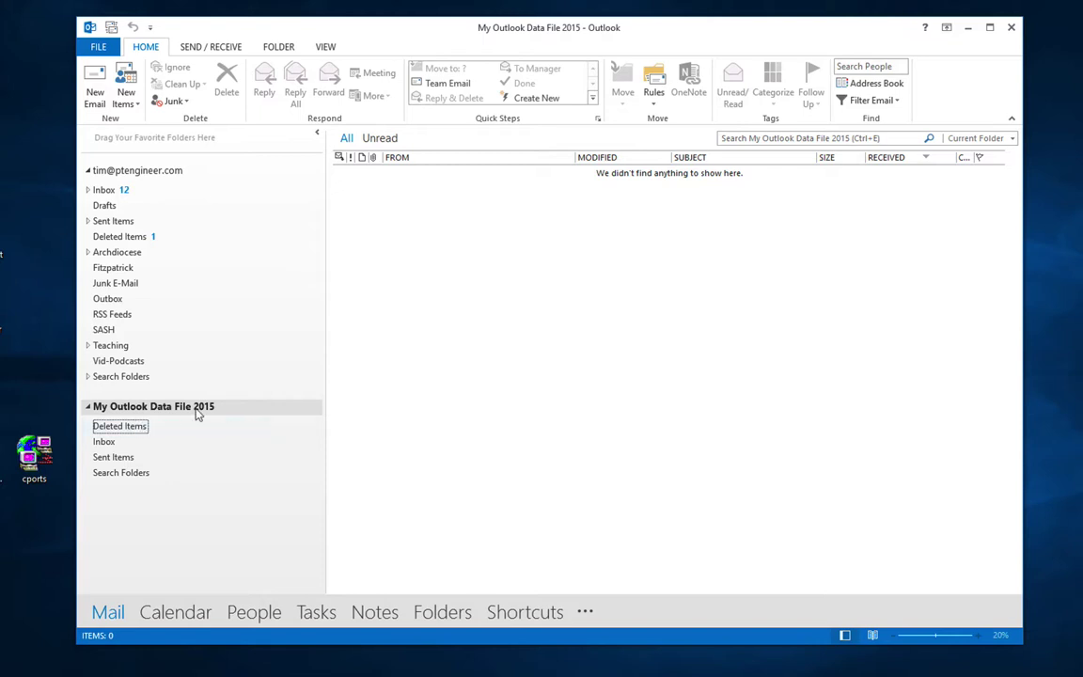
Step: In File Explorer, open Properties of My Outlook Data File 2015 in Documents > Outlook Files
double_click(2, 289)
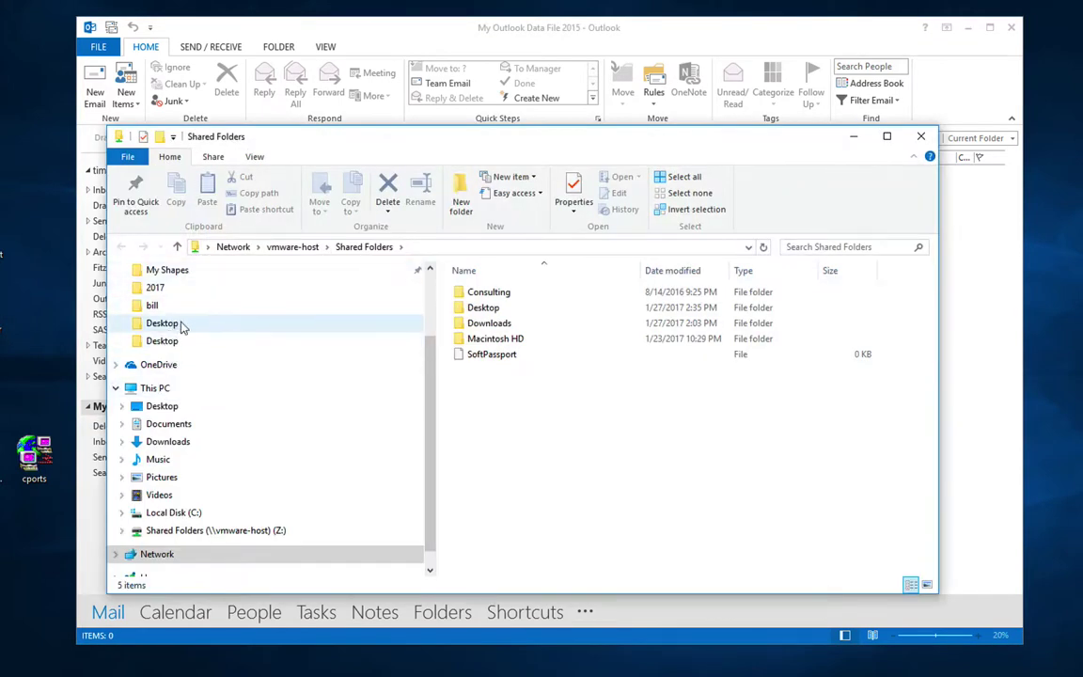
scroll(181, 324, "up", 2)
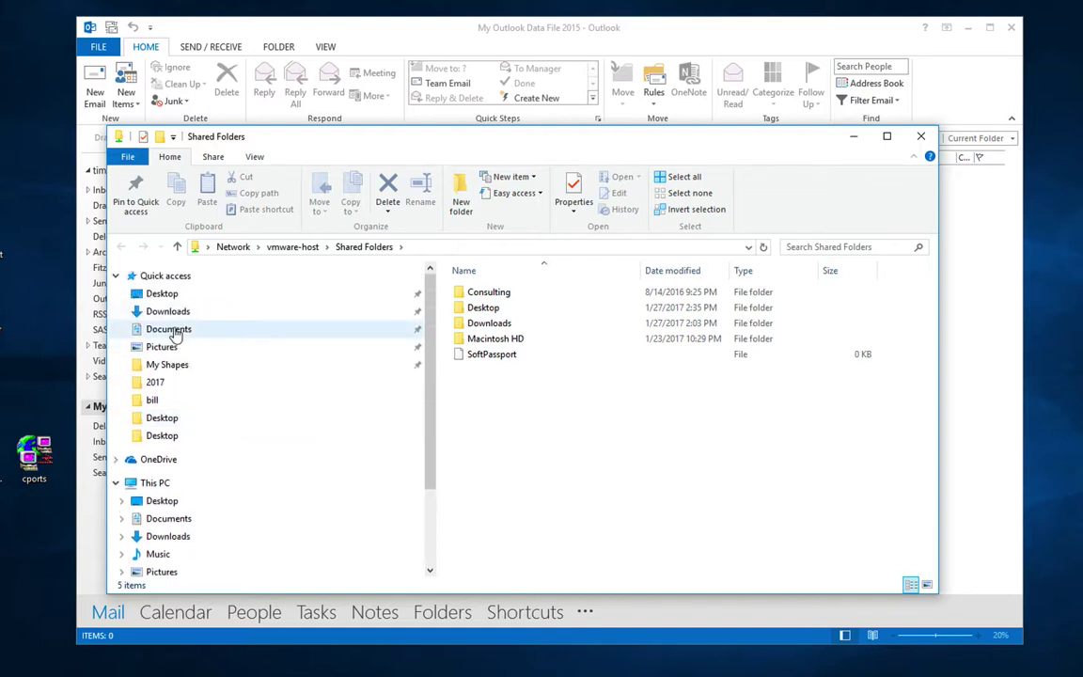
left_click(174, 331)
double_click(492, 385)
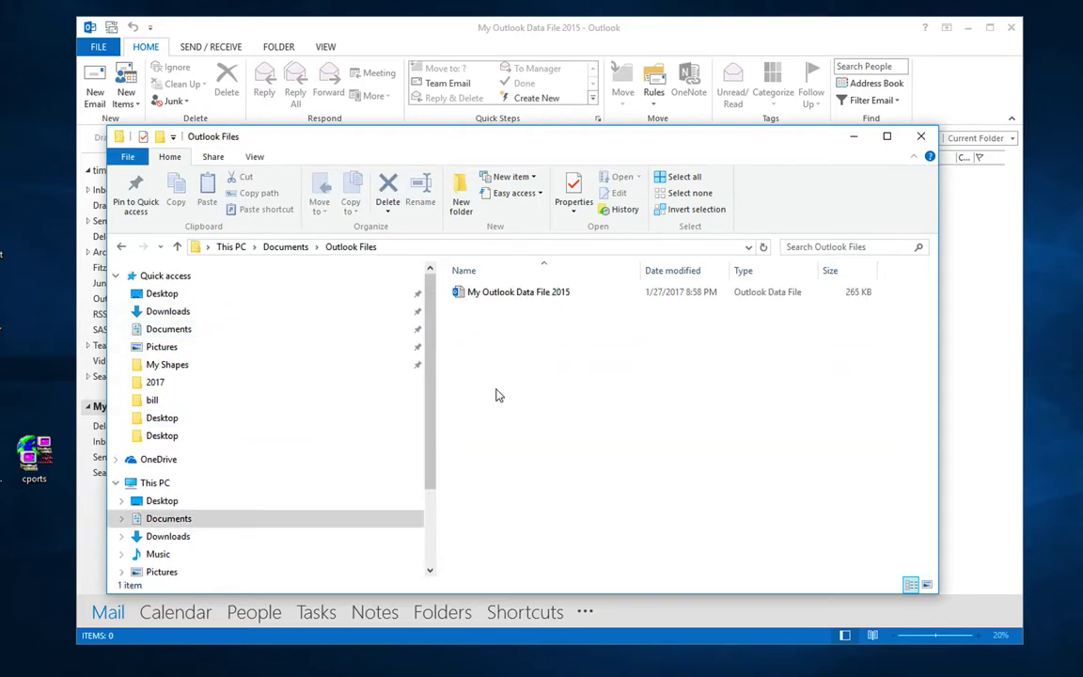
right_click(538, 297)
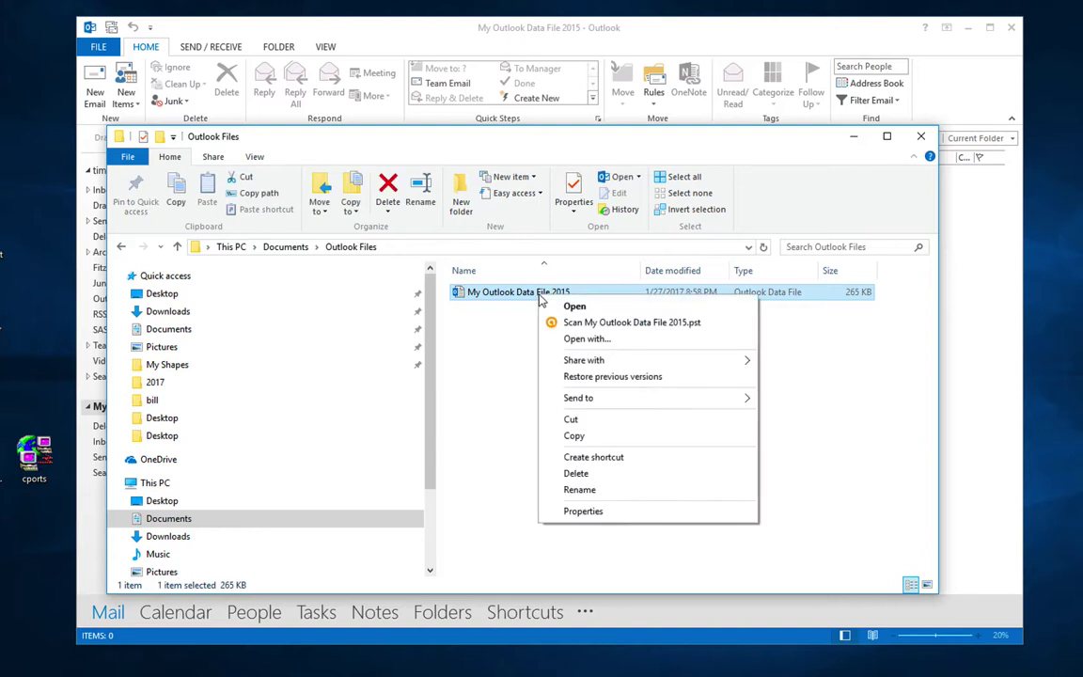
left_click(579, 513)
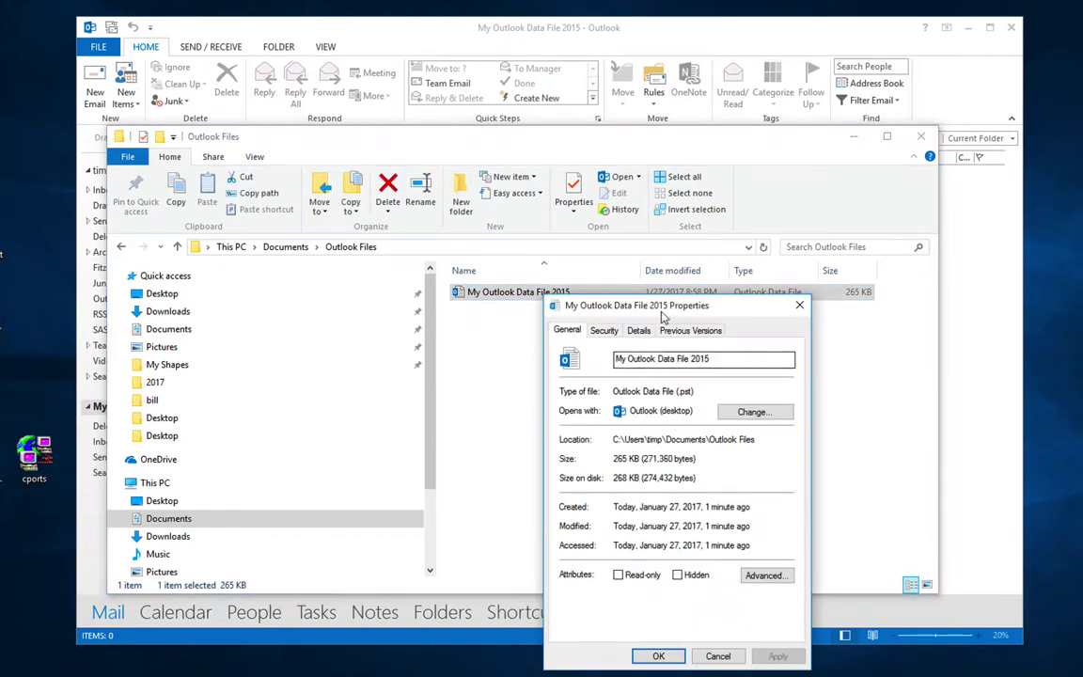
Step: Confirm the file type is .pst, cancel Properties, and close File Explorer
left_click_drag(675, 311, 493, 201)
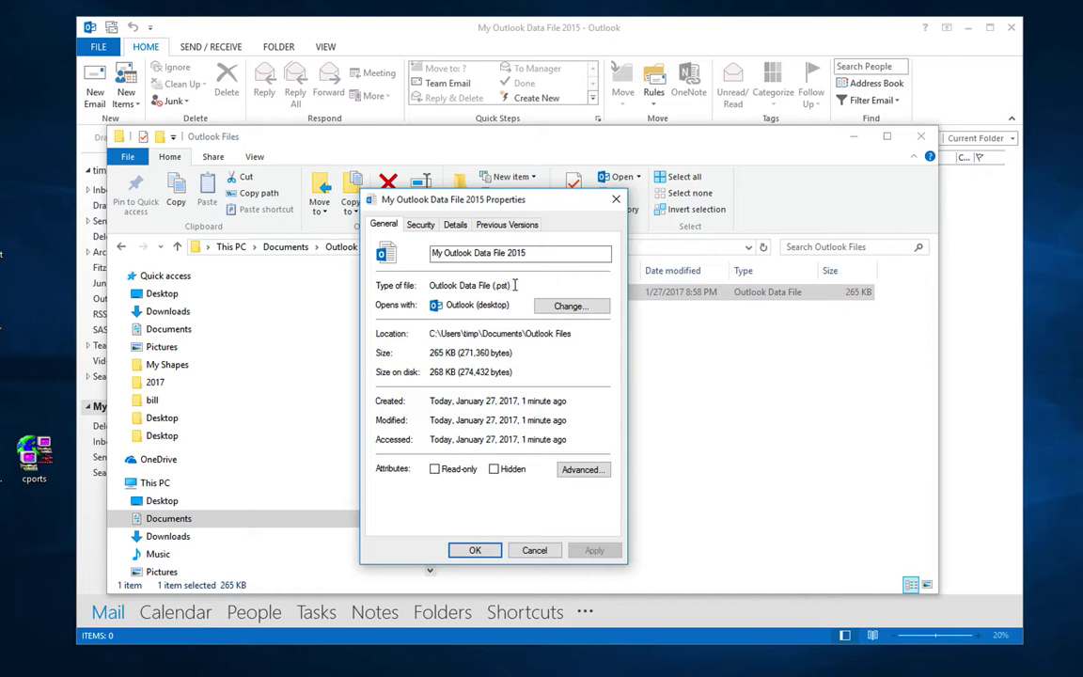
left_click_drag(514, 285, 429, 285)
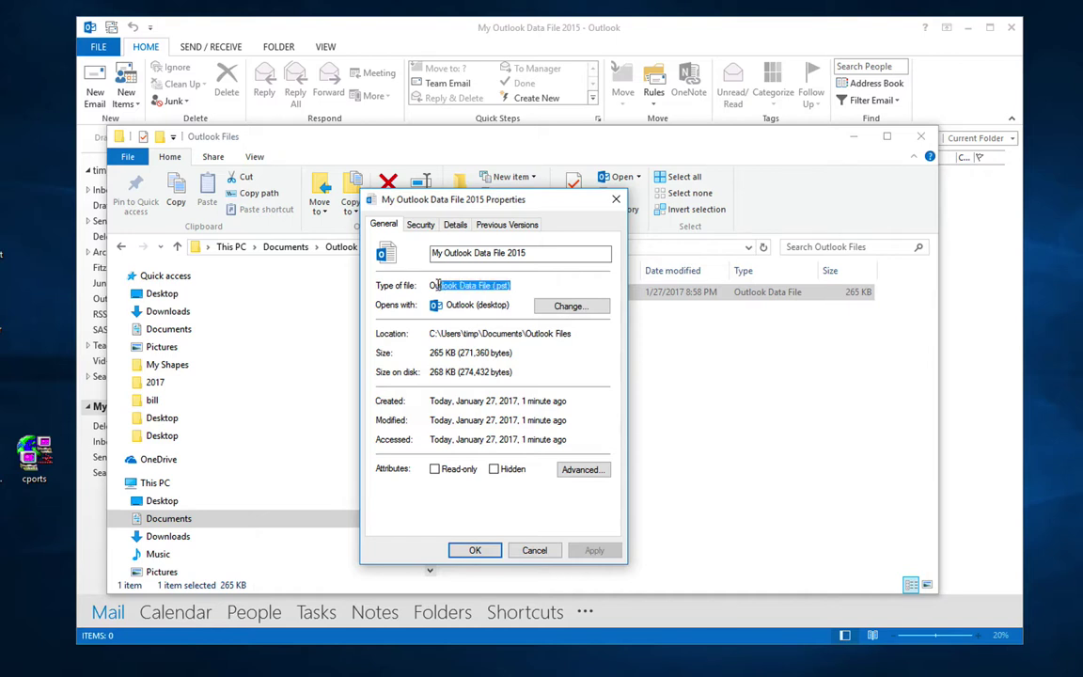
double_click(501, 284)
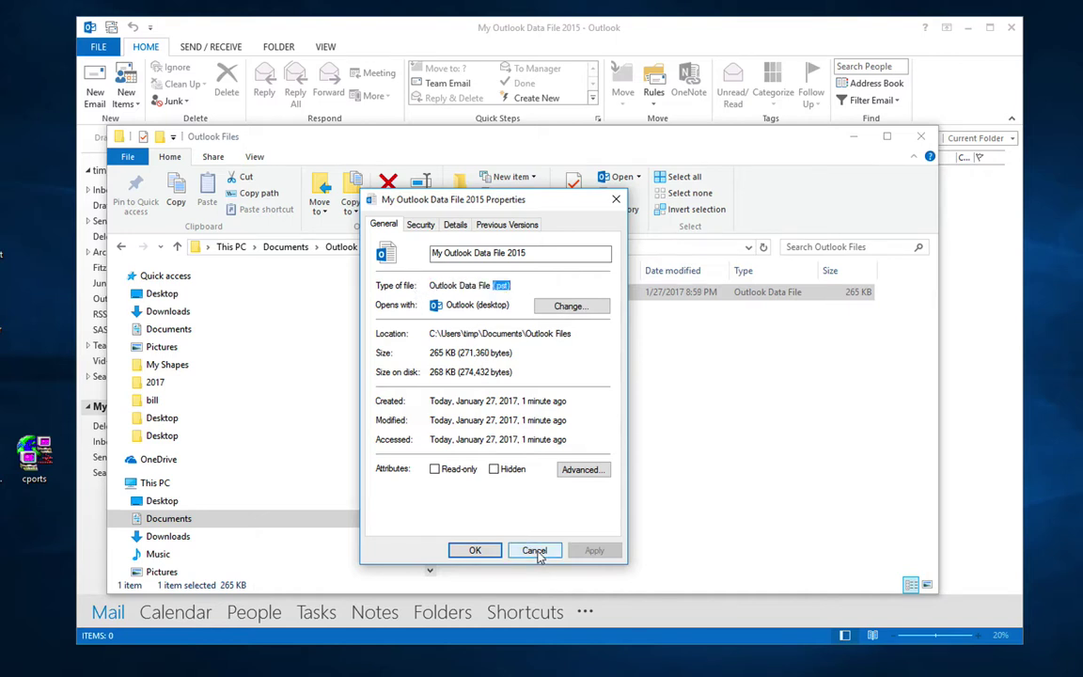
left_click(535, 551)
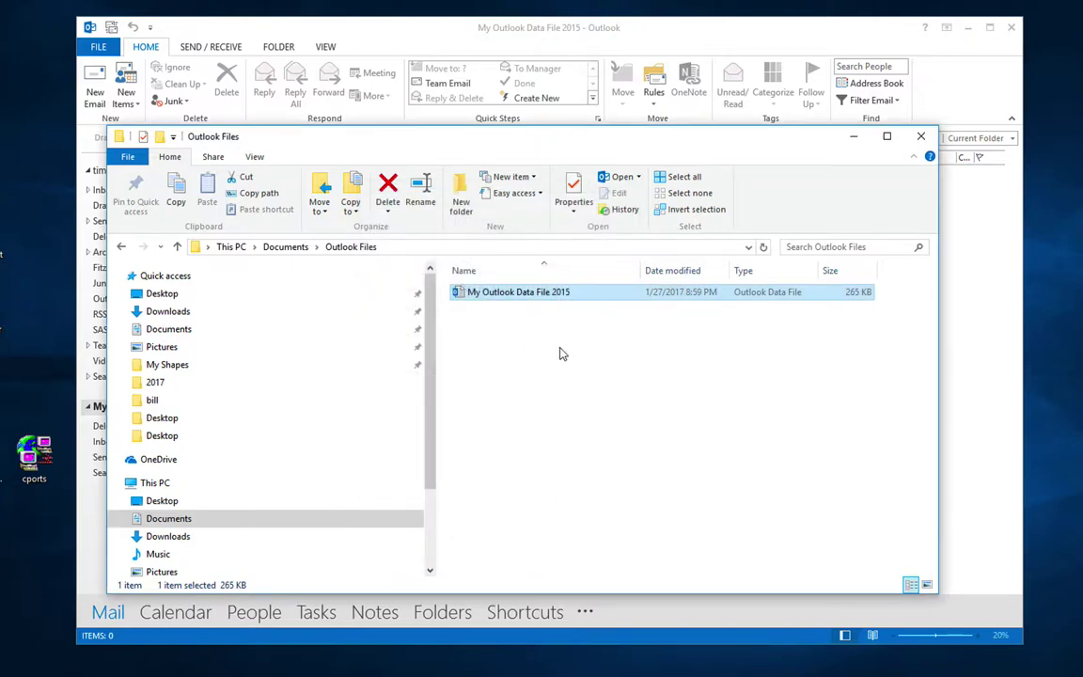
left_click(920, 138)
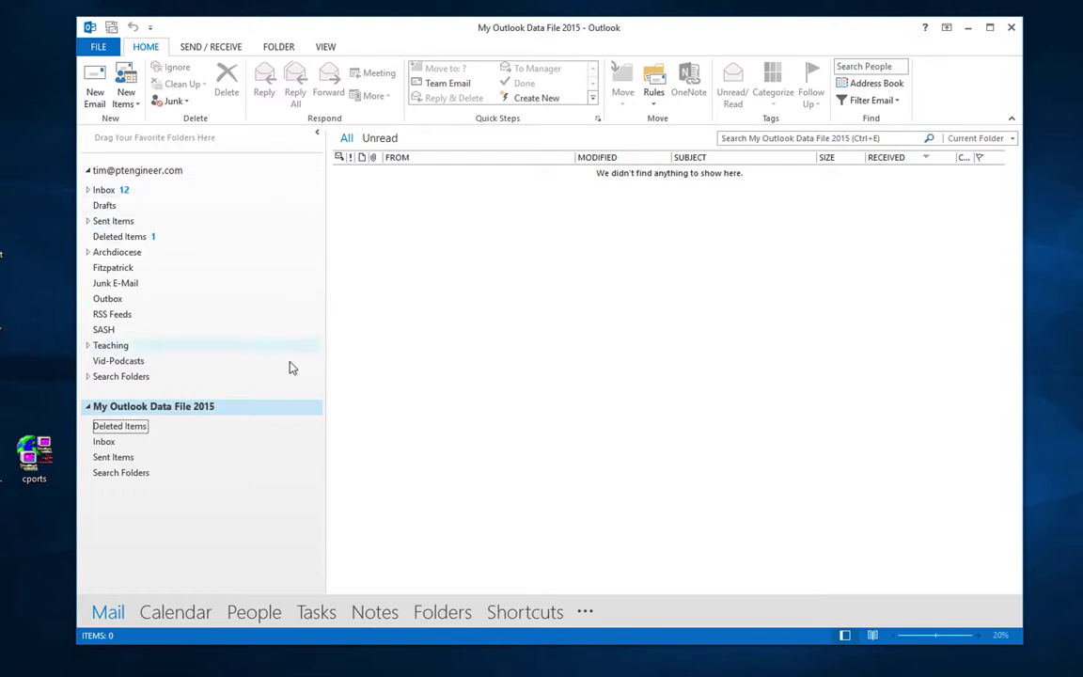
Step: Expand the Inbox subfolders, view Outlook Today, and close My Outlook Data File 2015
left_click(87, 189)
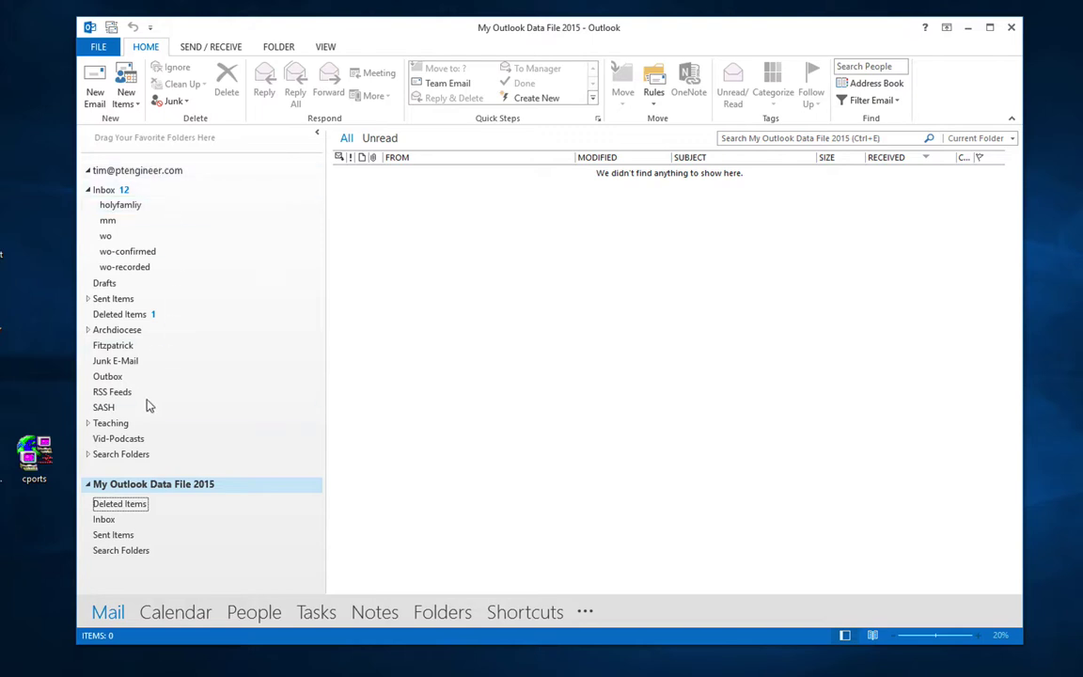
left_click(183, 171)
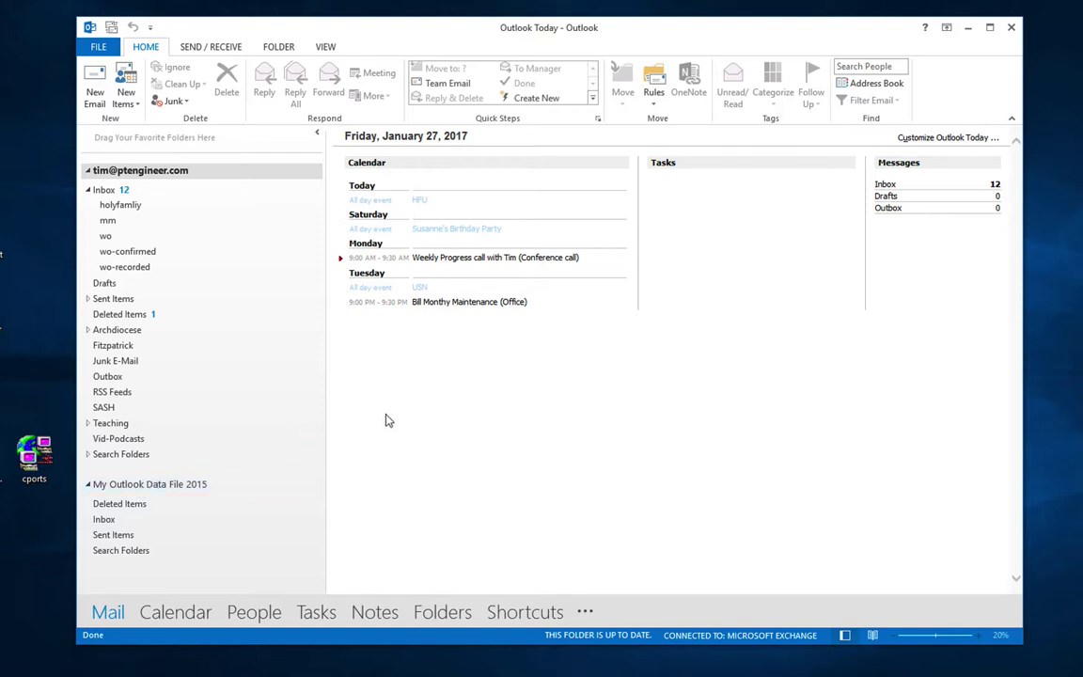
right_click(177, 490)
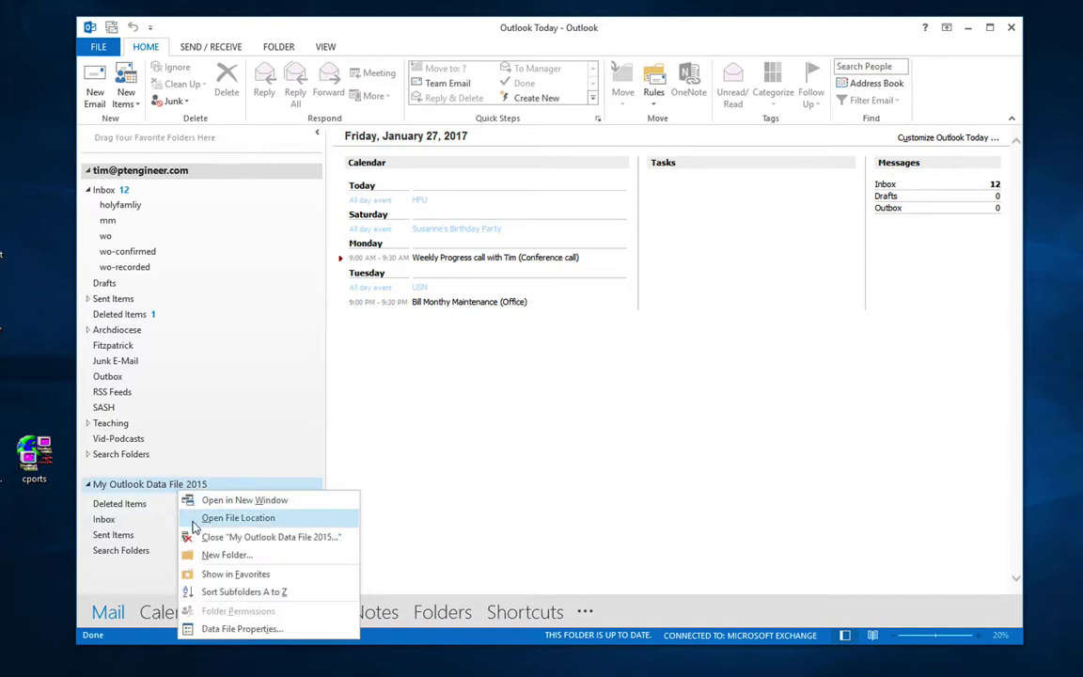
left_click(208, 537)
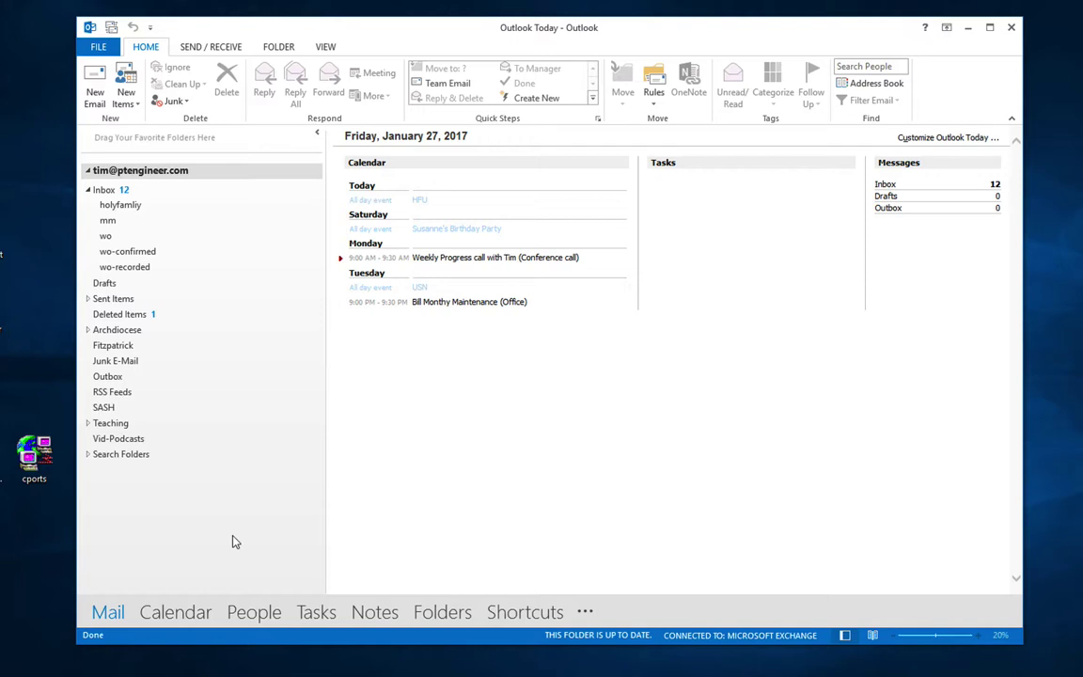
double_click(29, 453)
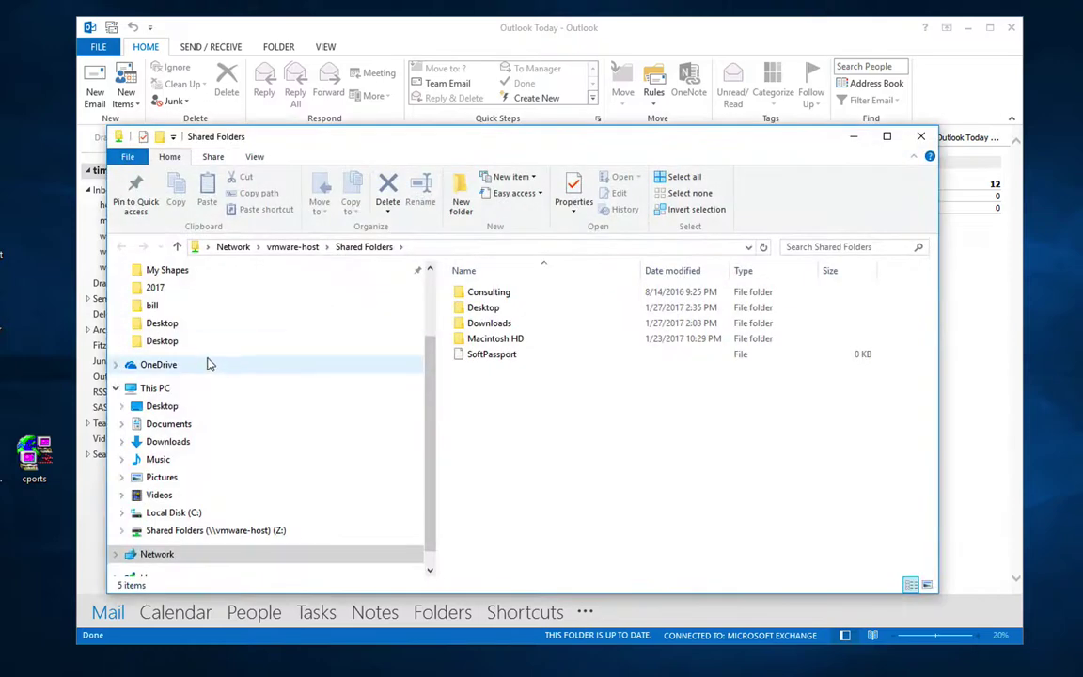
Step: In File Explorer, open Documents > Outlook Files to find My Outlook Data File 2015
scroll(263, 443, "up", 1)
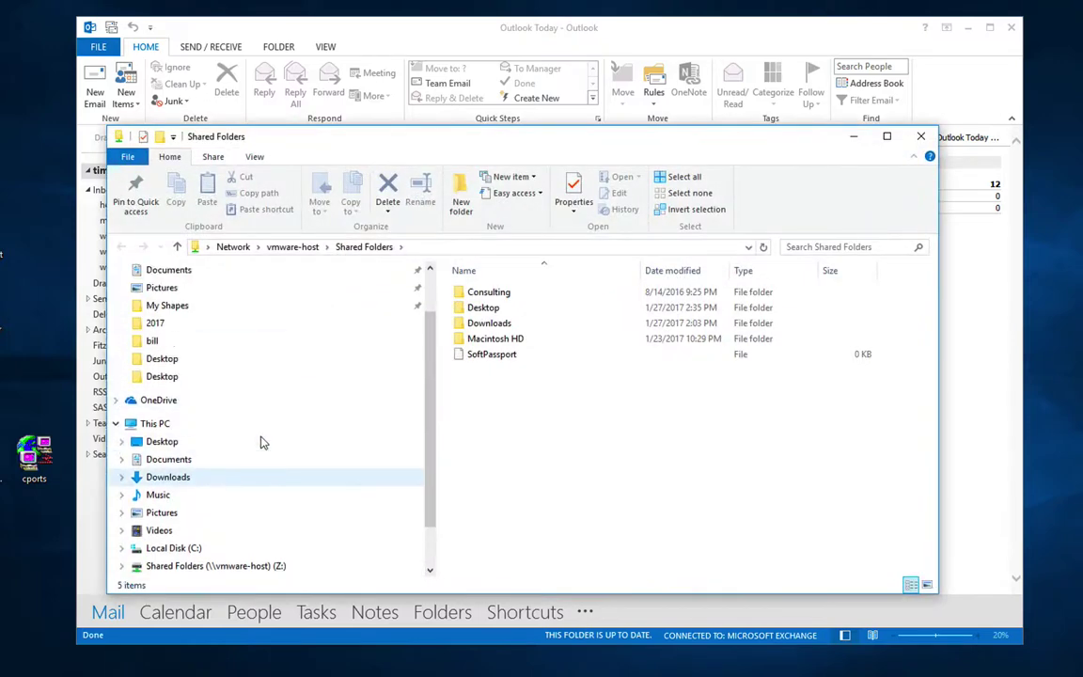
left_click(241, 272)
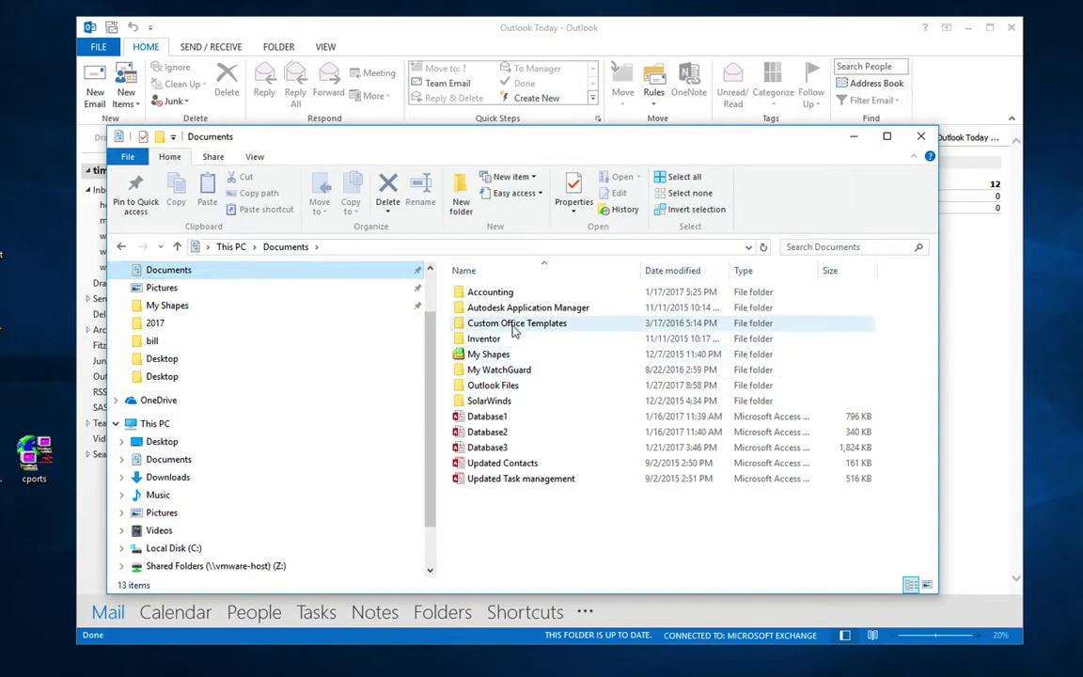
left_click(514, 386)
double_click(514, 386)
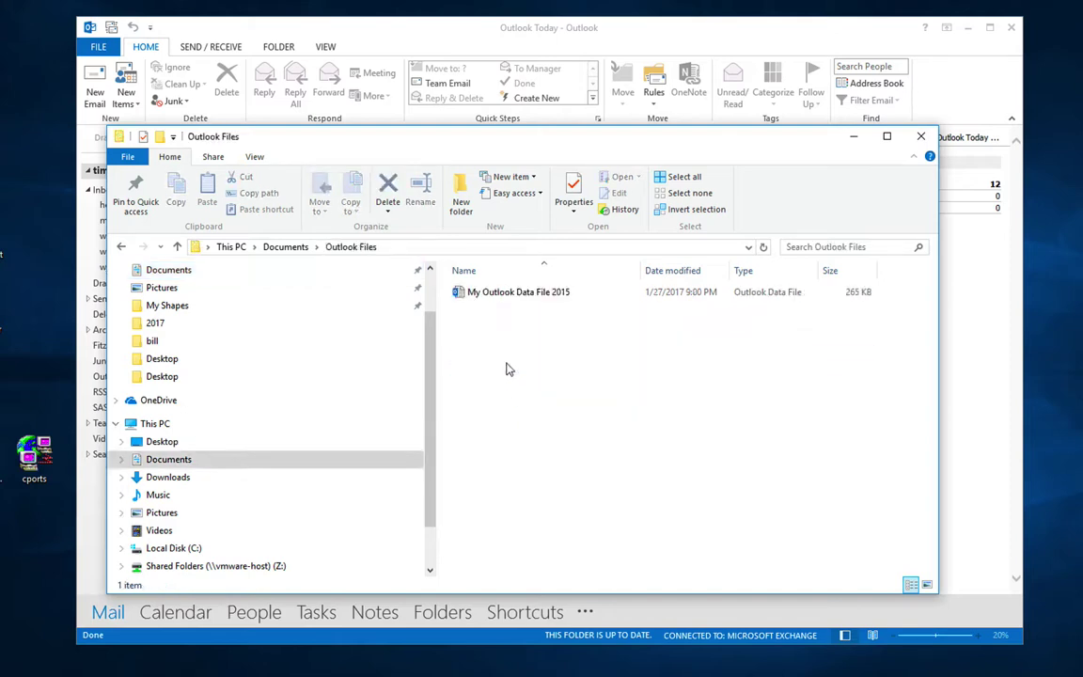
Step: Move the Explorer window aside and return to Outlook's FILE Account Information page
left_click_drag(708, 137, 710, 169)
left_click_drag(789, 181, 817, 360)
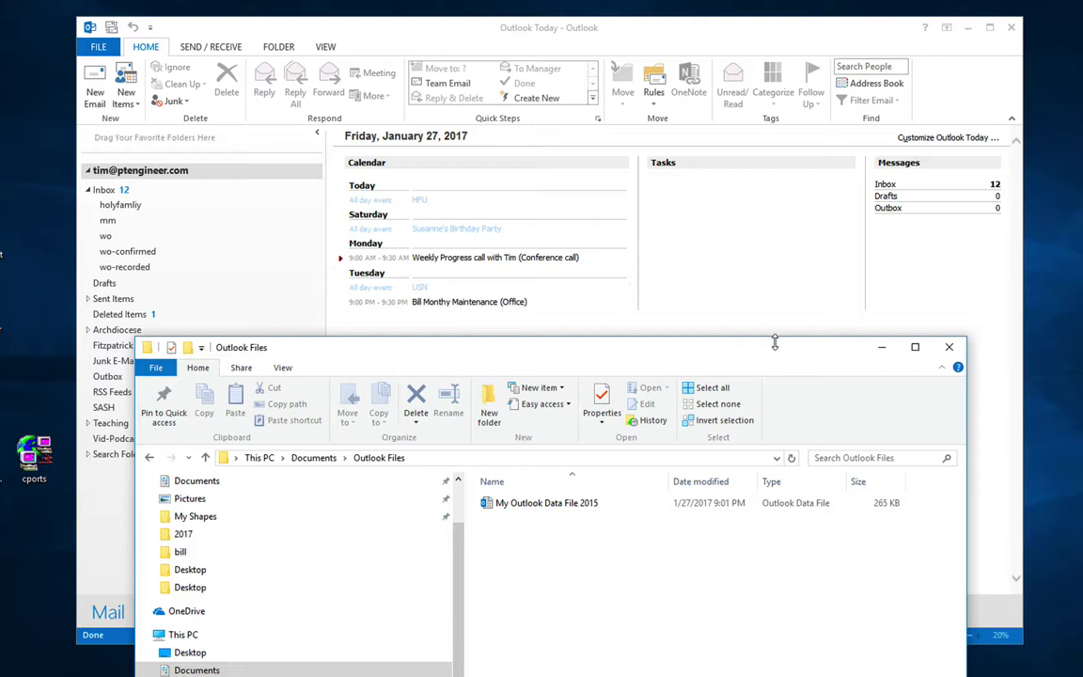
left_click_drag(773, 358, 816, 519)
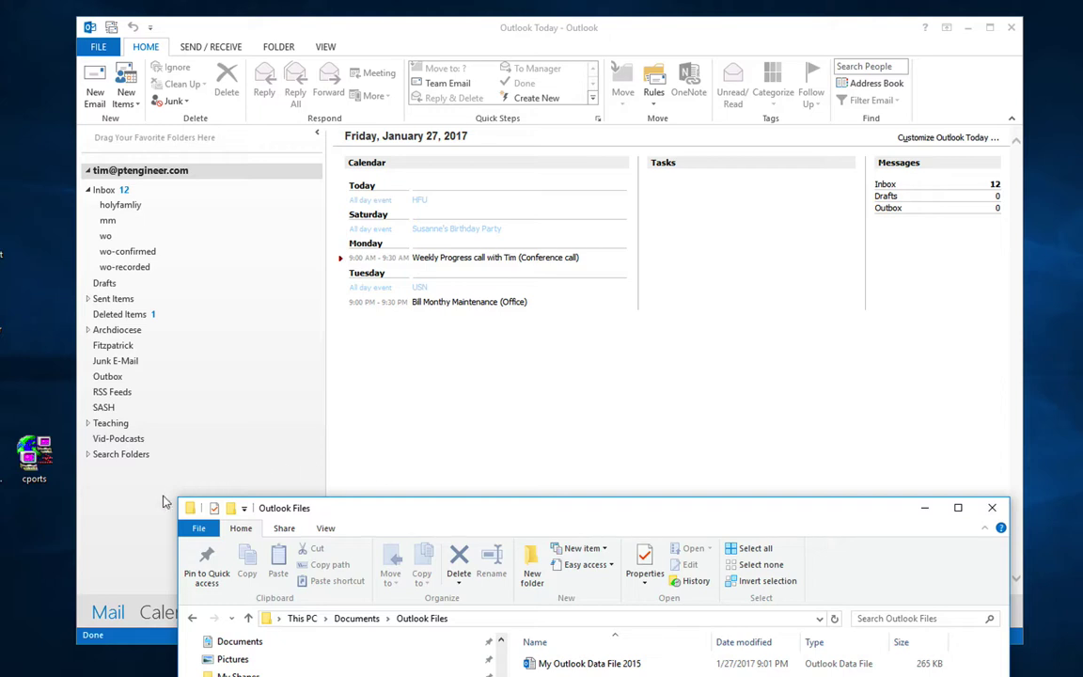
left_click(150, 508)
left_click(98, 46)
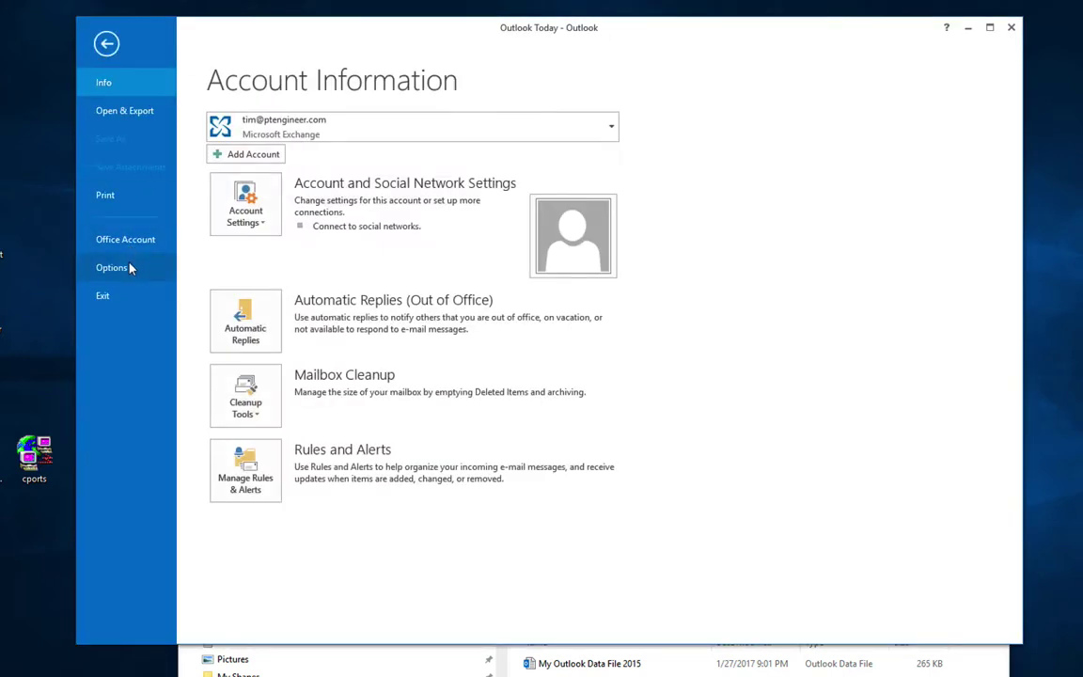
Step: Open Outlook Options at Add-ins and check the Avast Add-in, which has no property pages
left_click(131, 269)
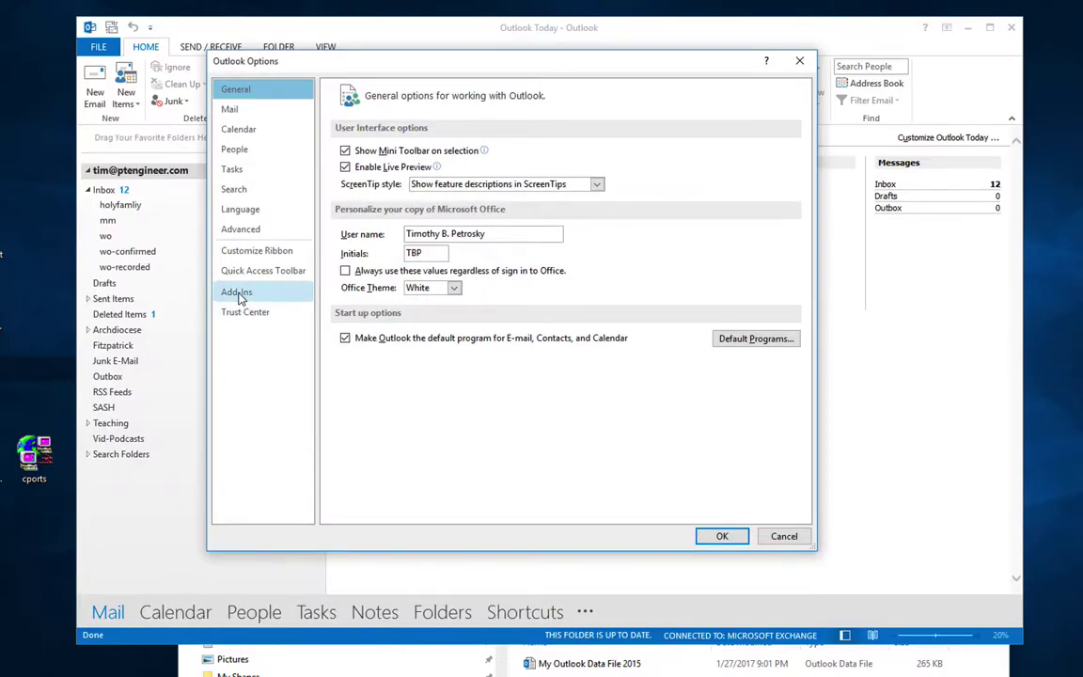
left_click(240, 293)
left_click(244, 312)
left_click(246, 295)
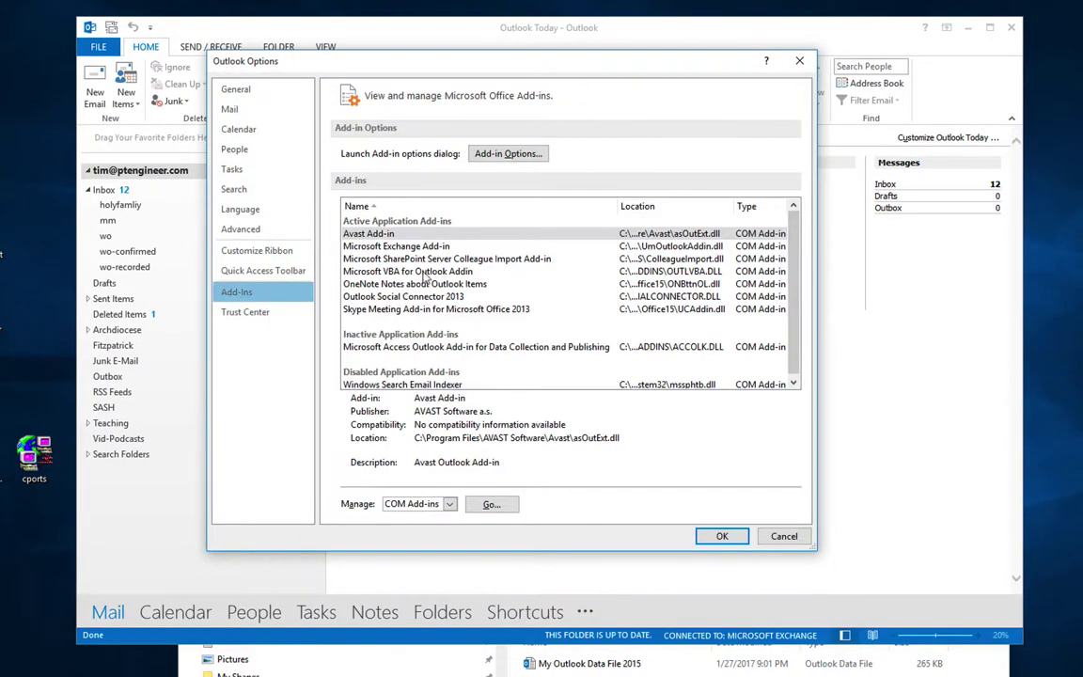
left_click(388, 235)
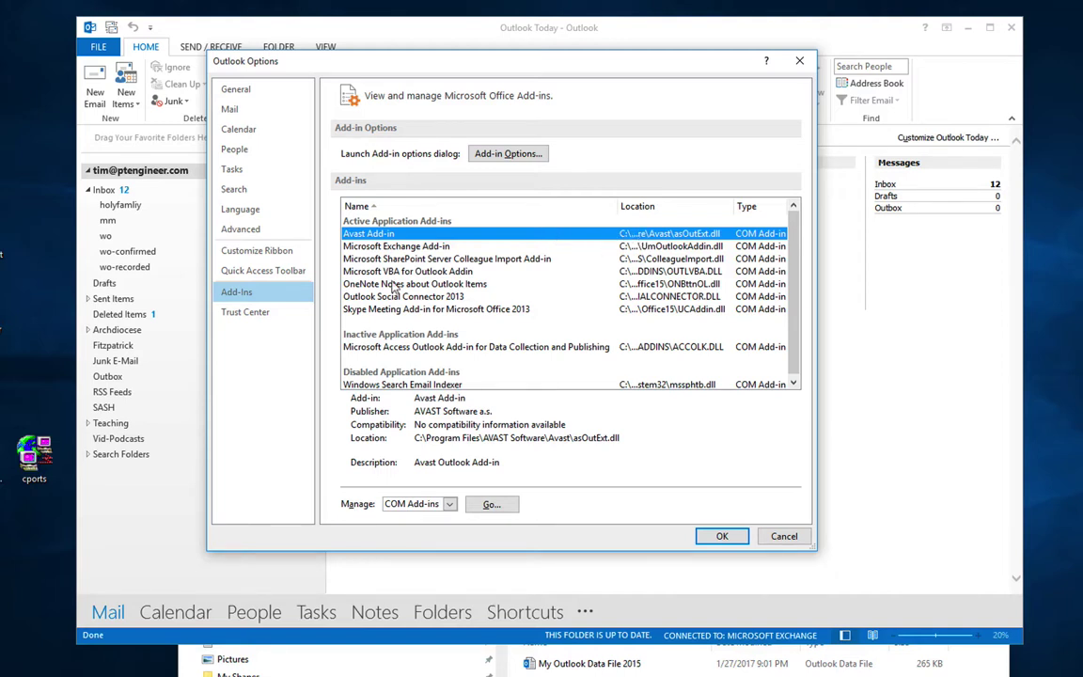
left_click(503, 154)
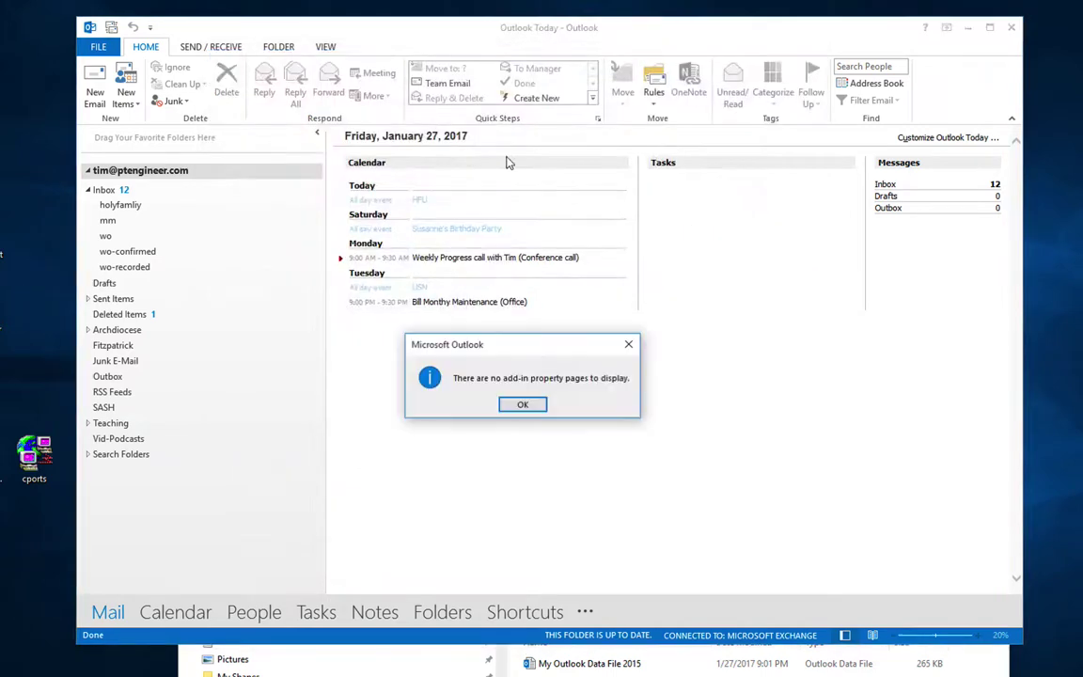
left_click(523, 404)
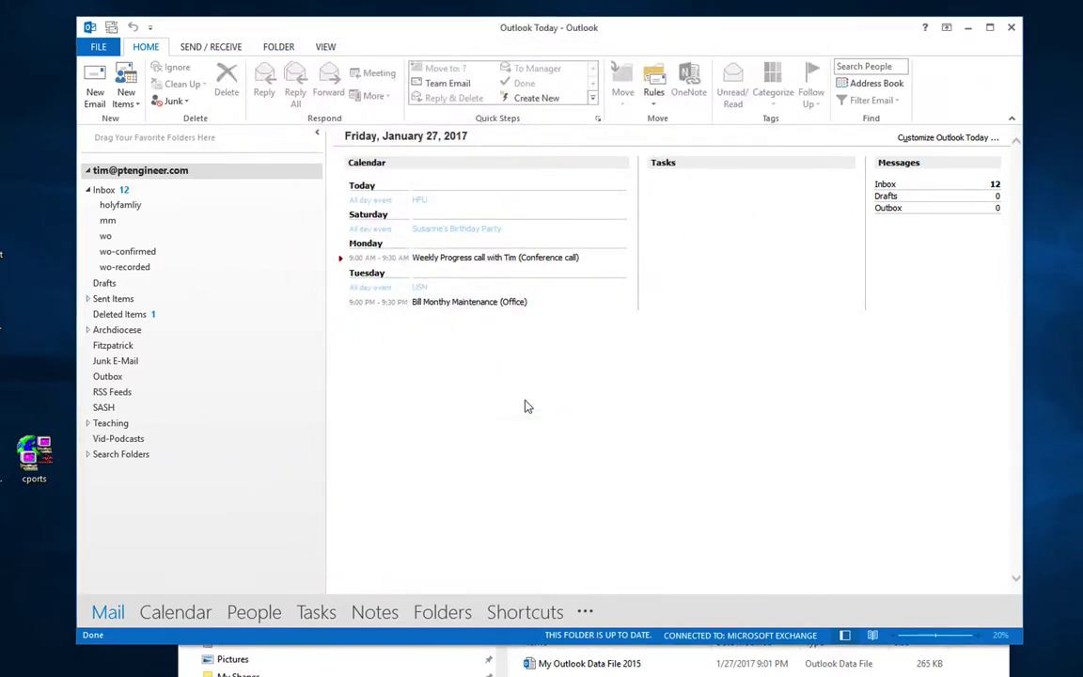
Step: Back on the Add-ins page, set Manage to Disabled Items and review that list
left_click(98, 47)
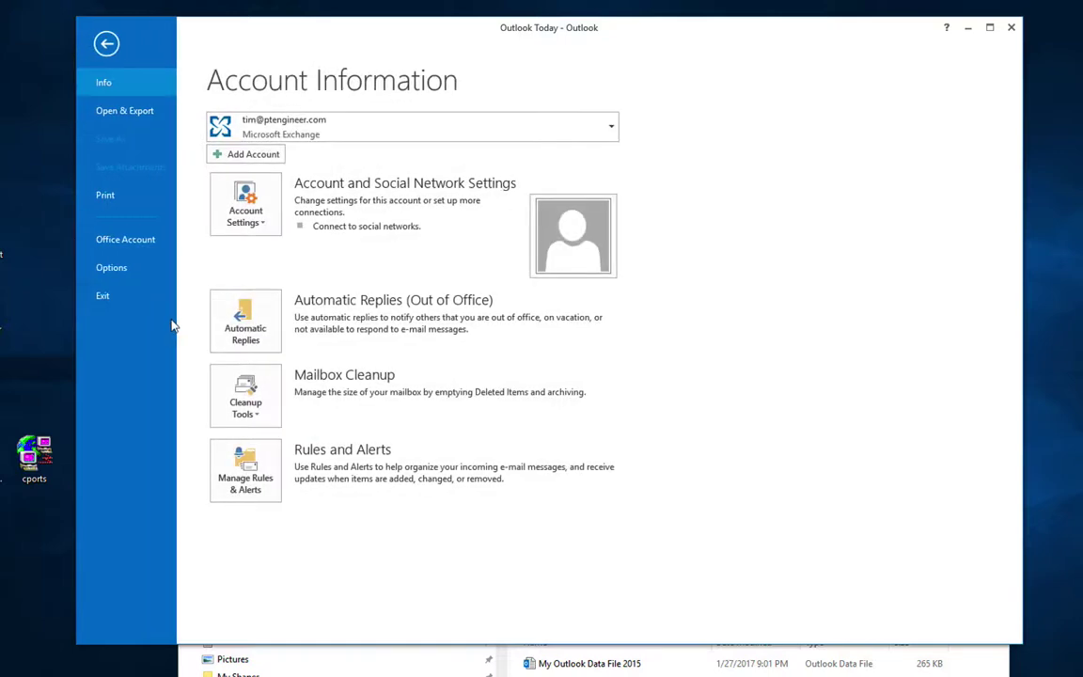
left_click(150, 269)
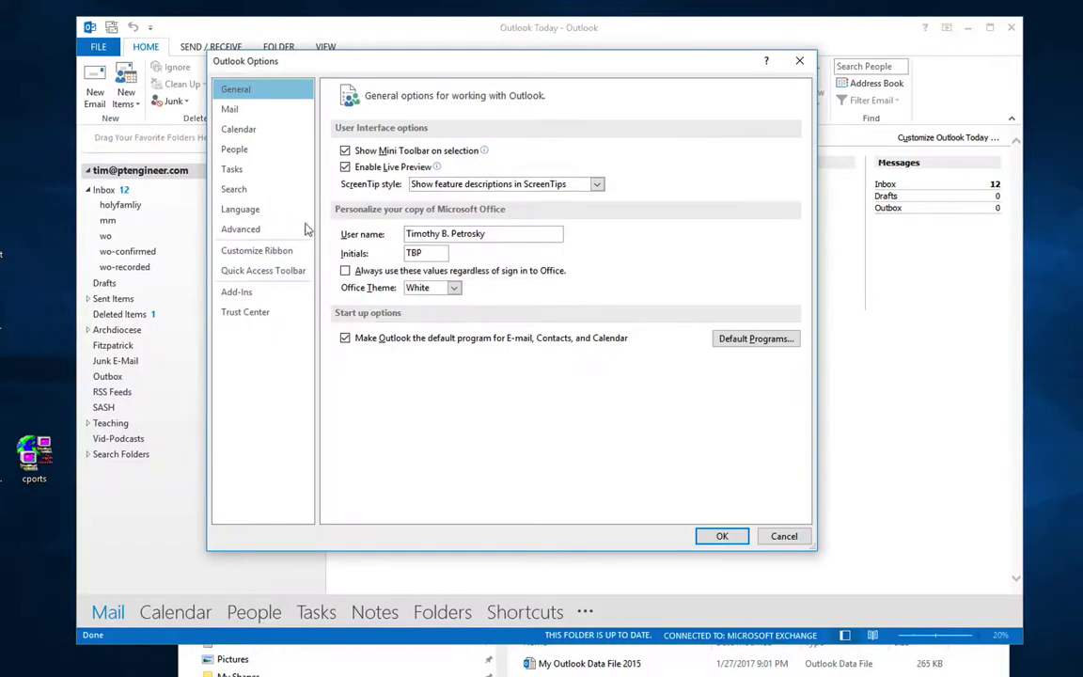
left_click(239, 291)
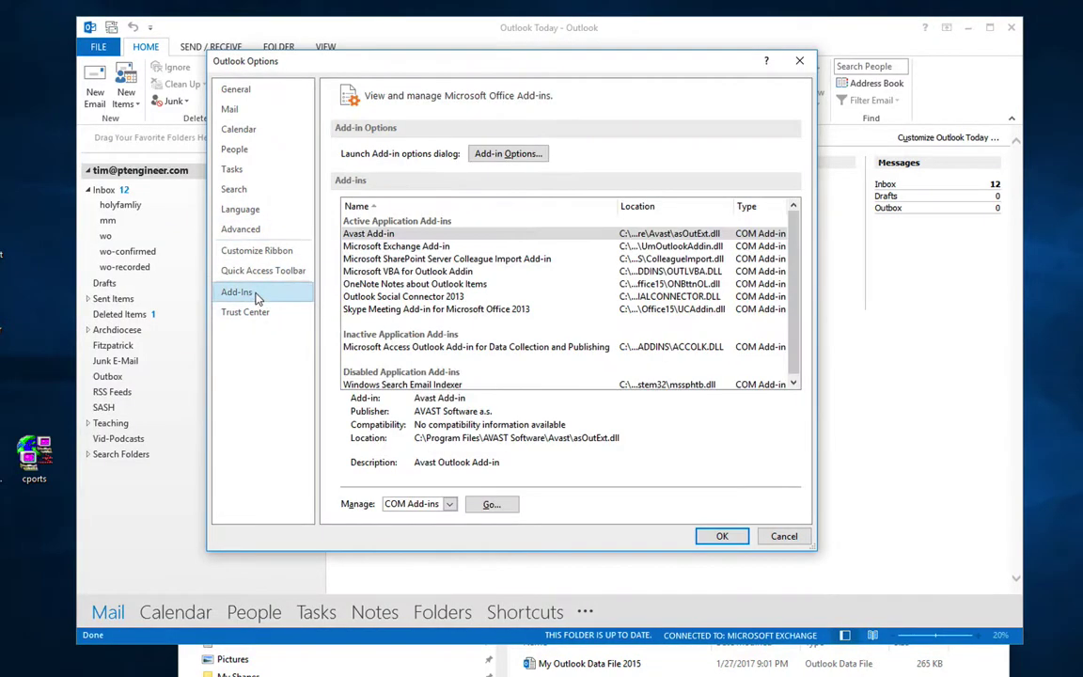
left_click(449, 504)
left_click(414, 532)
left_click(492, 505)
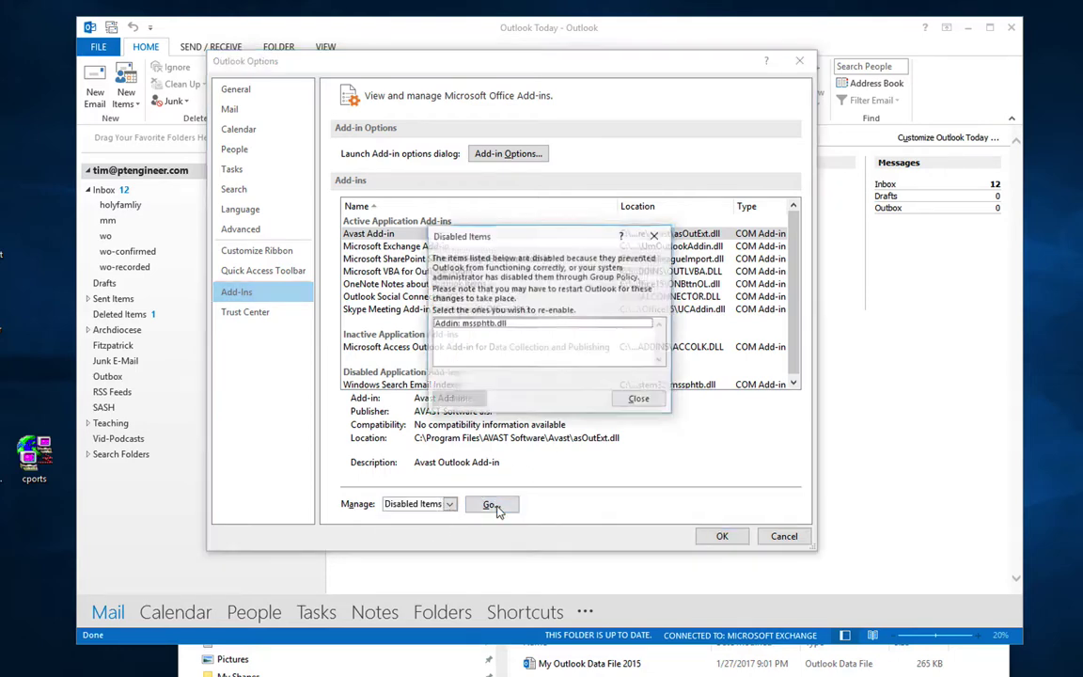
left_click(640, 400)
Step: View details of Outlook Social Connector 2013, Microsoft VBA and Avast Add-in
left_click(624, 297)
left_click(562, 271)
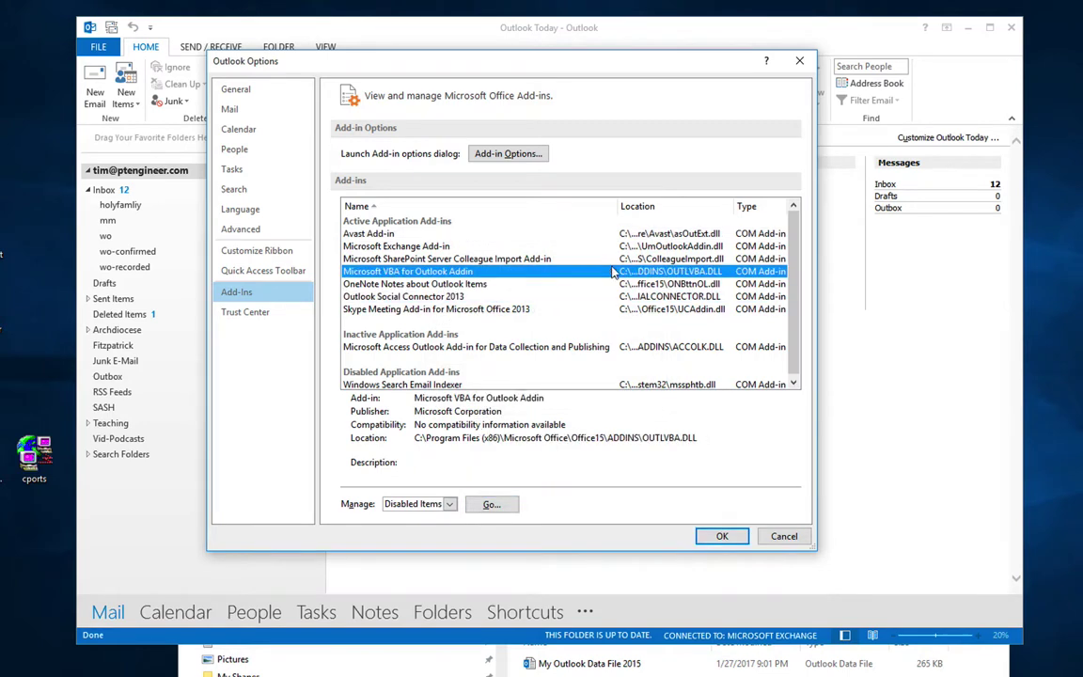
left_click(598, 235)
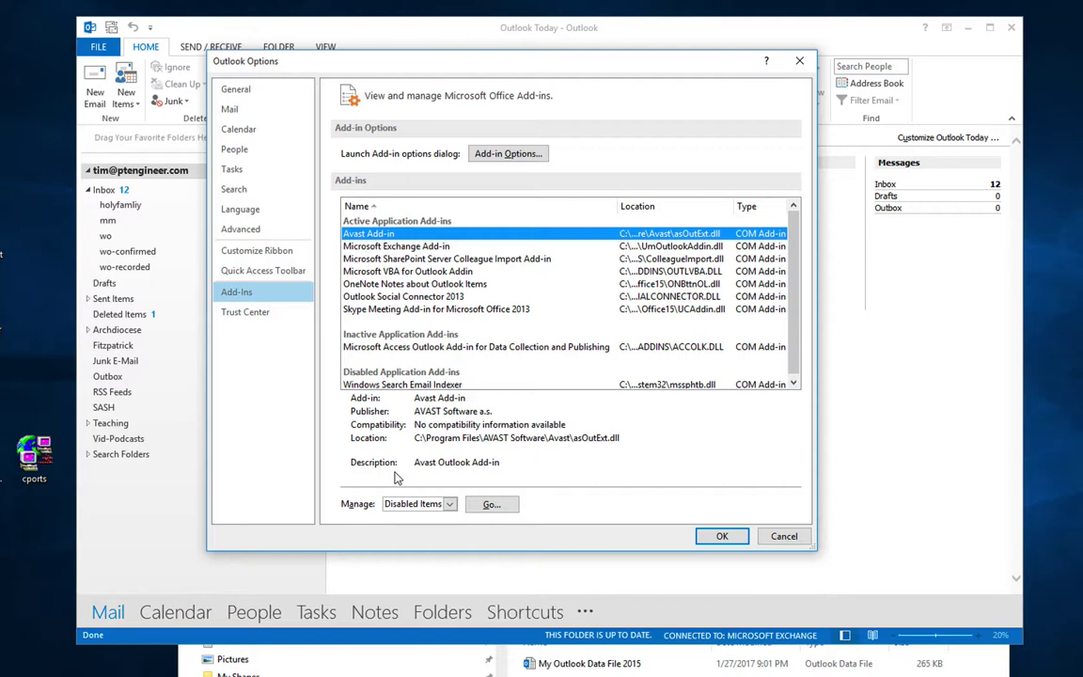
Step: Open Trust Center Settings and view each category from Trusted Publishers to Programmatic Access
left_click(263, 315)
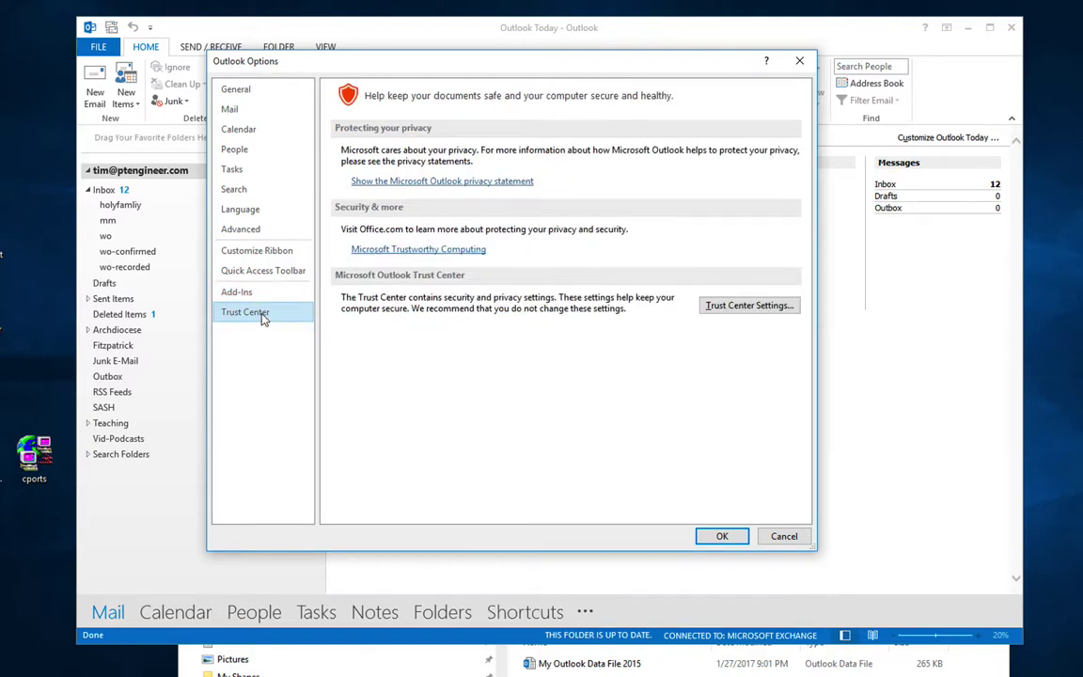
left_click(740, 307)
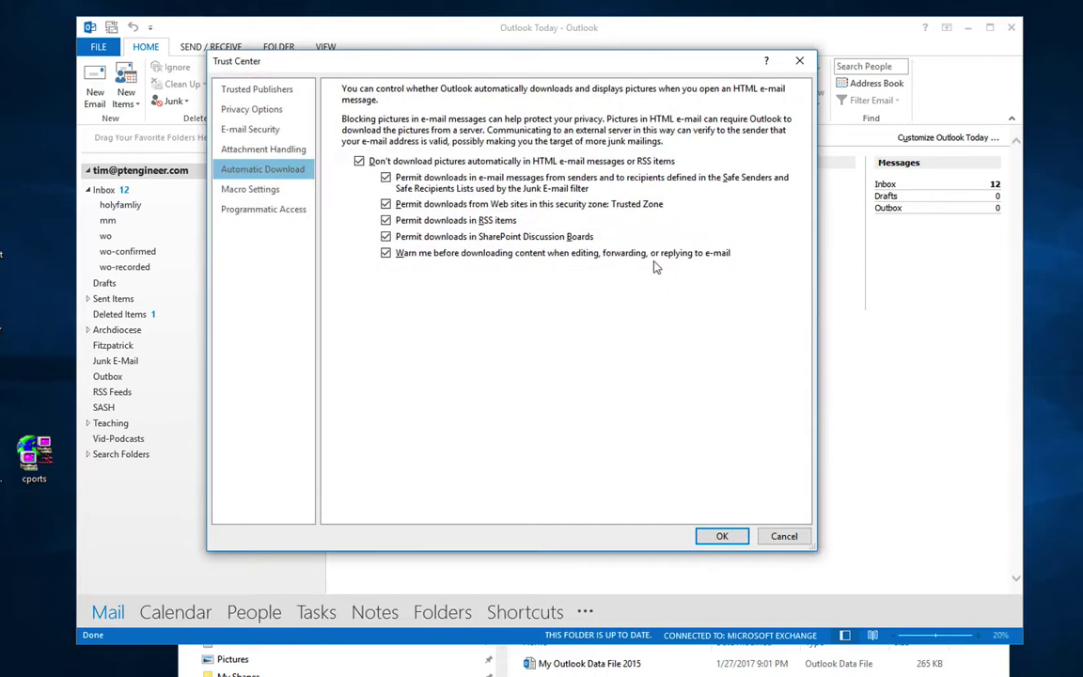
left_click_drag(441, 55, 518, 88)
left_click(366, 127)
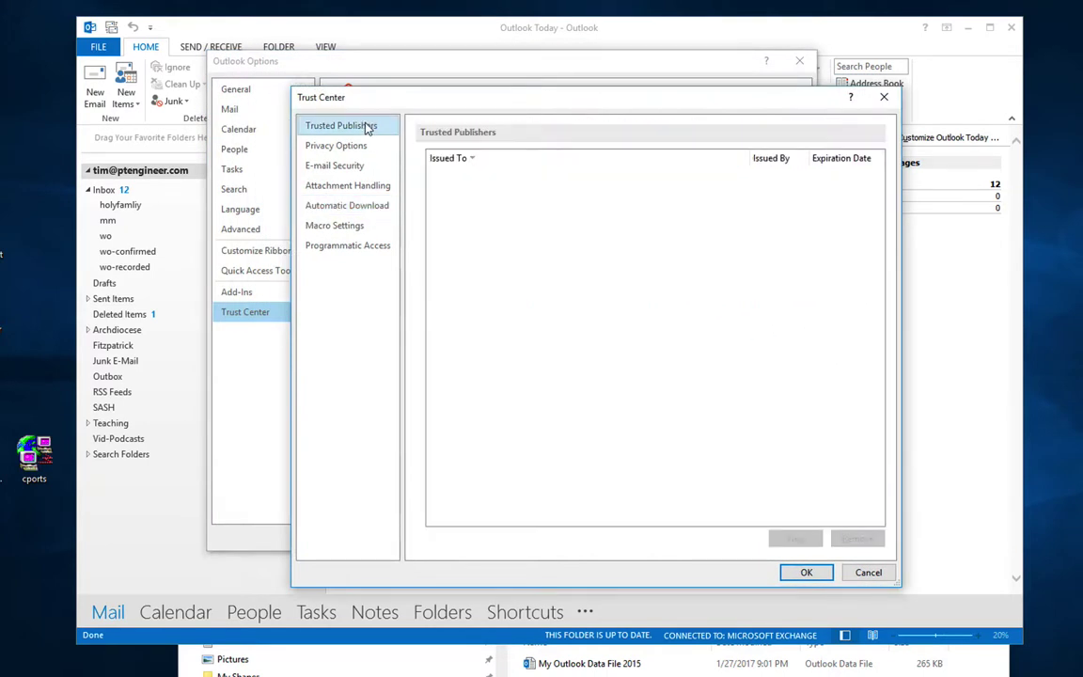
left_click(361, 147)
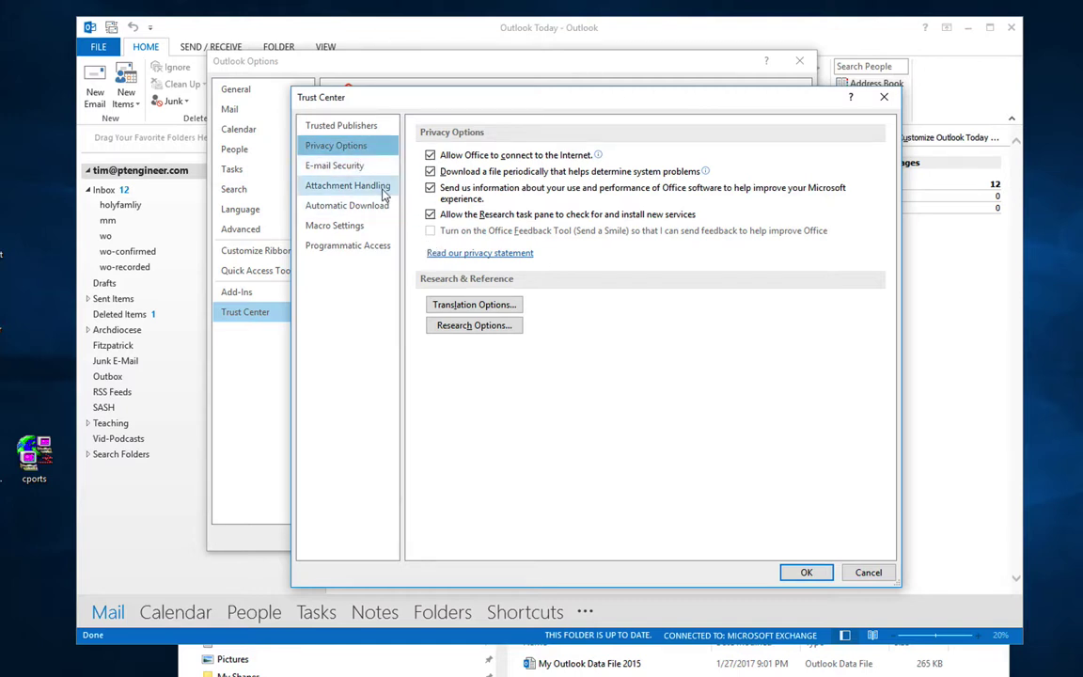
left_click(374, 168)
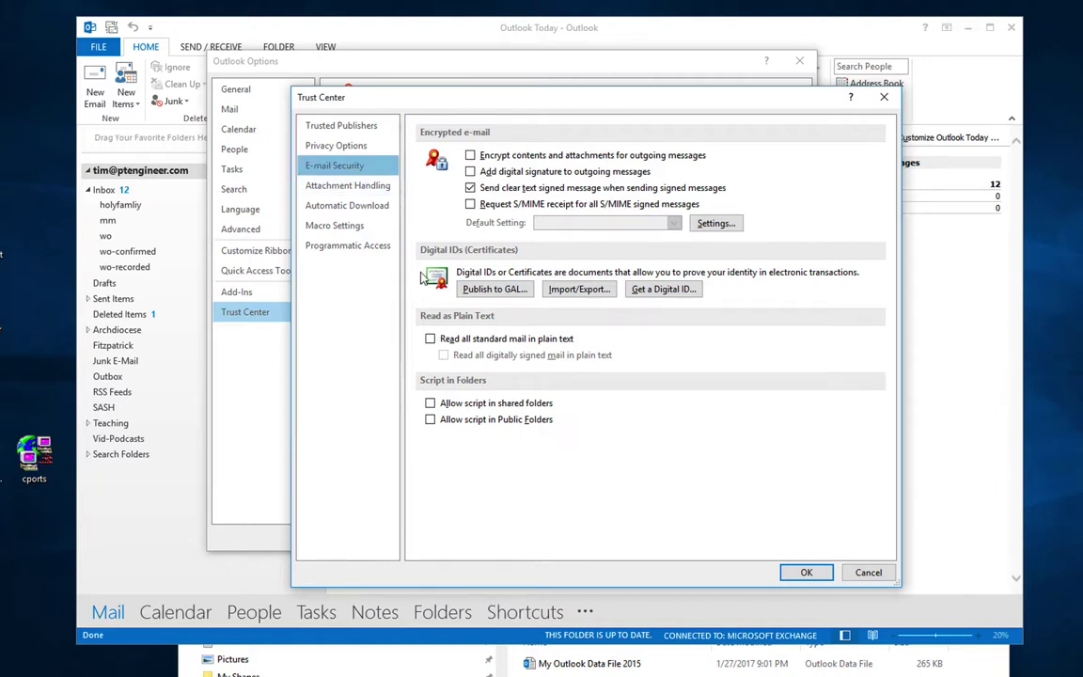
left_click(345, 187)
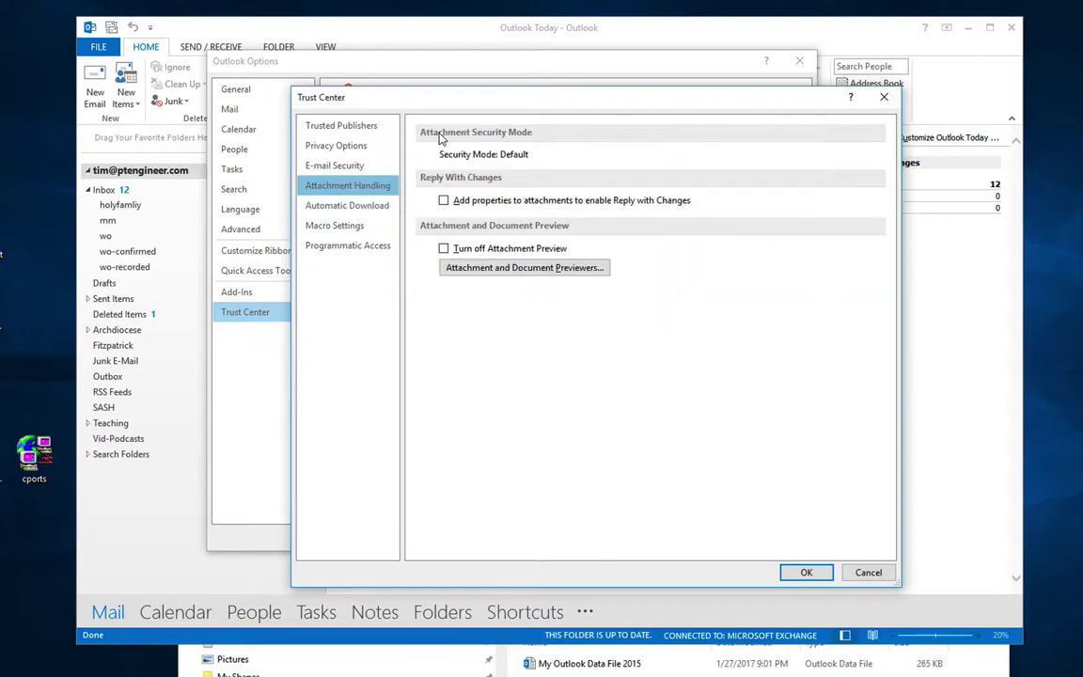
left_click(382, 210)
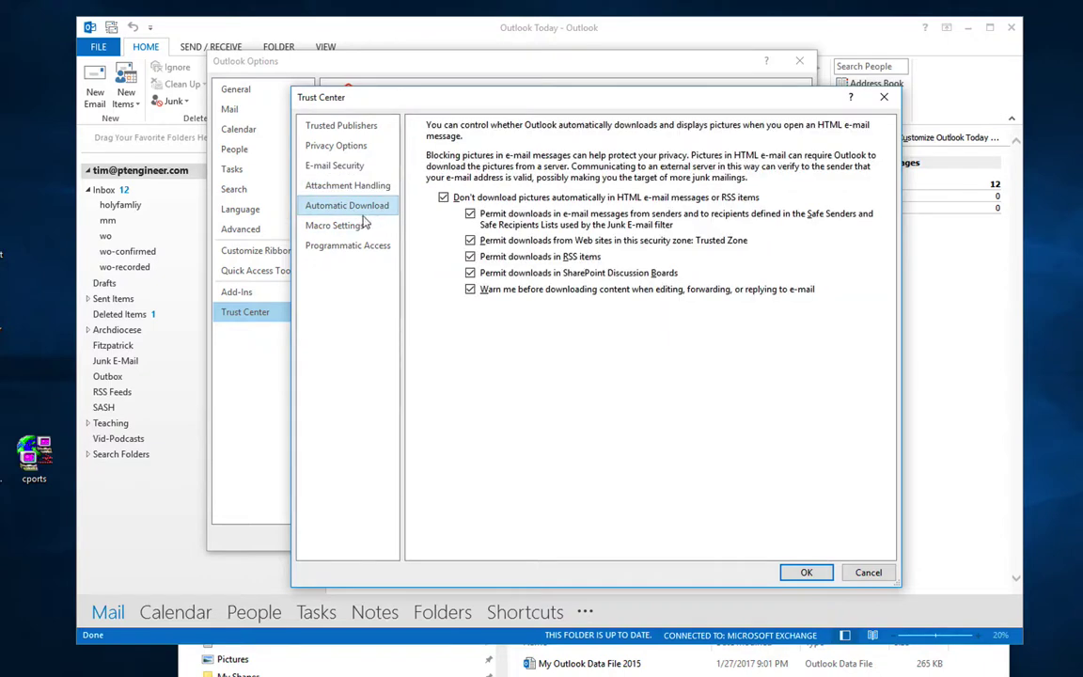
left_click(355, 226)
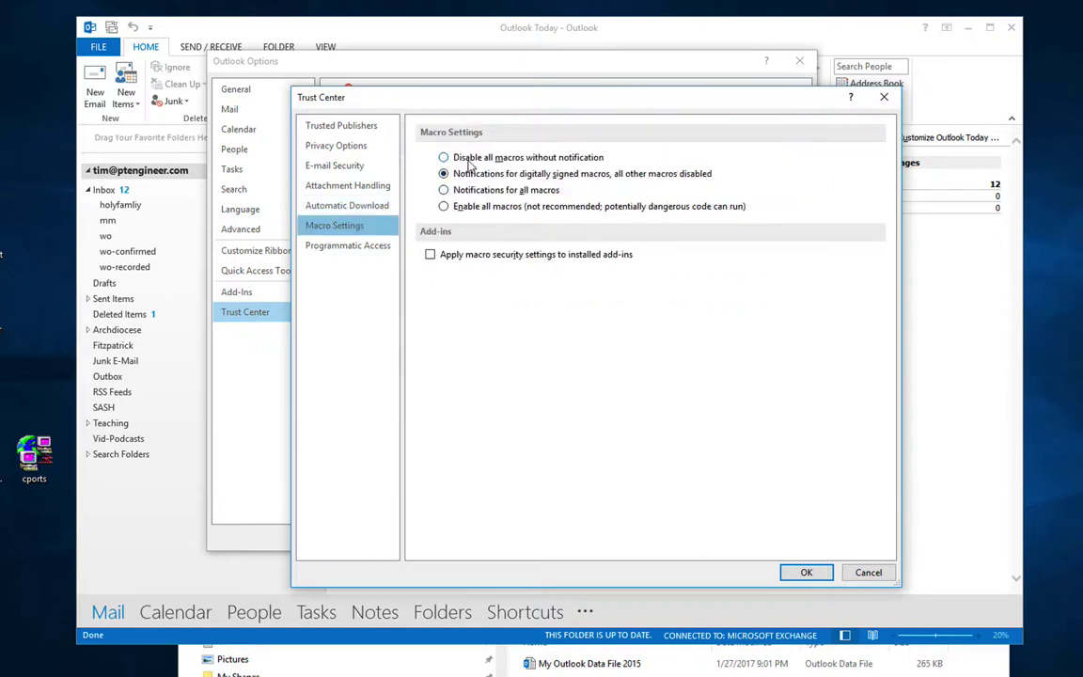
left_click(376, 248)
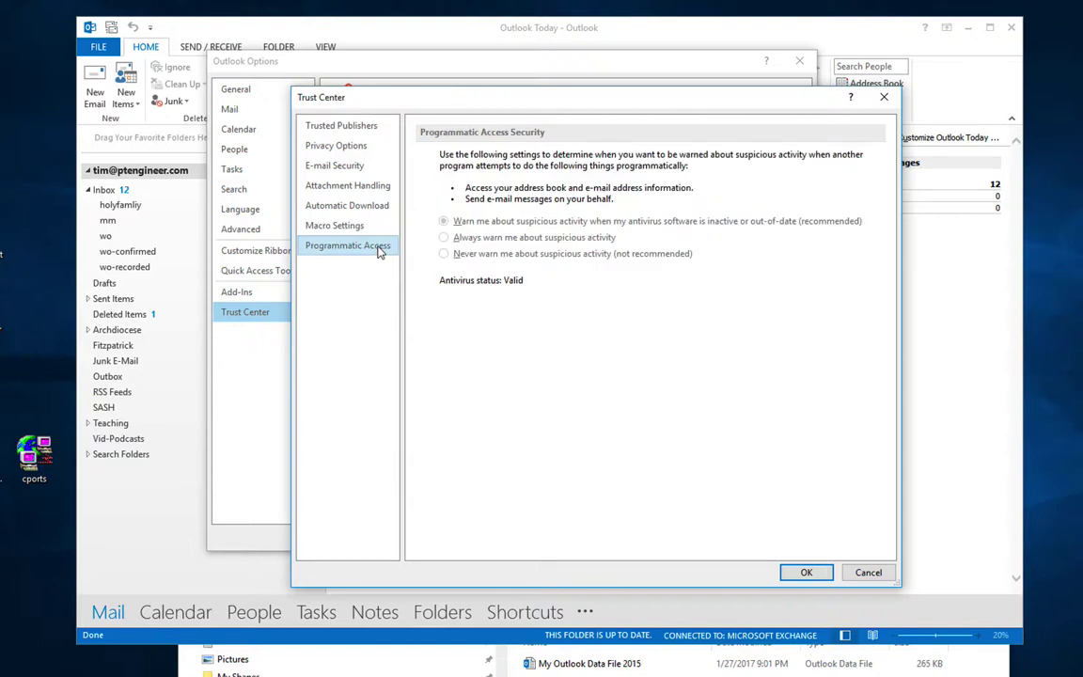
Step: Revisit the Trust Center categories a second time, then cancel without changing anything
left_click(358, 126)
left_click(362, 147)
left_click(367, 186)
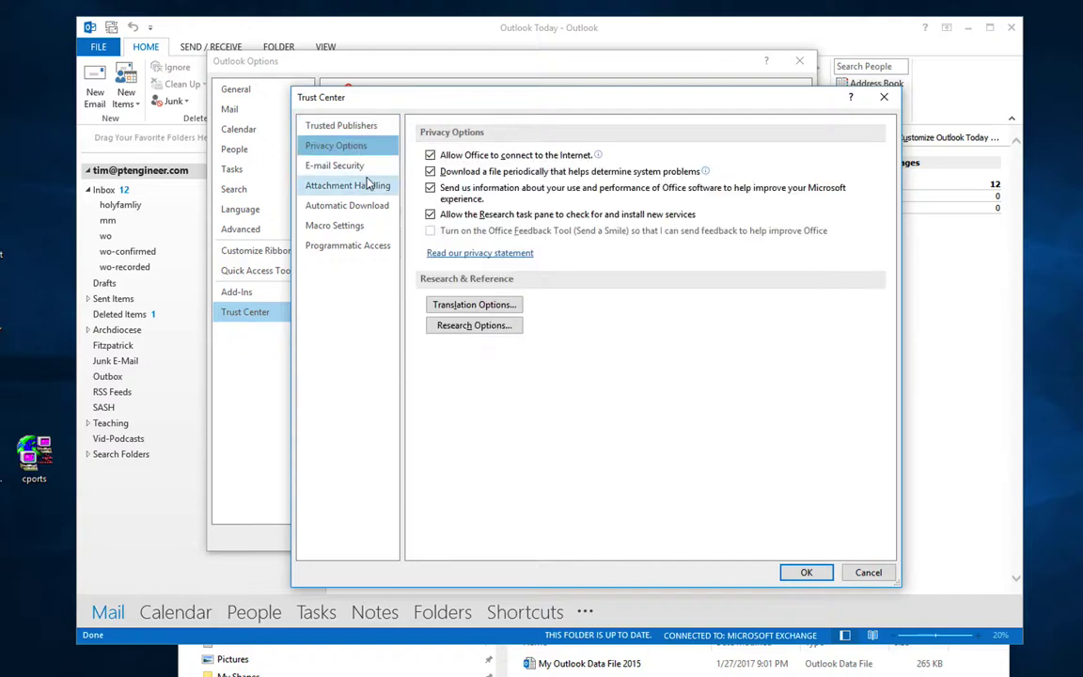
left_click(367, 150)
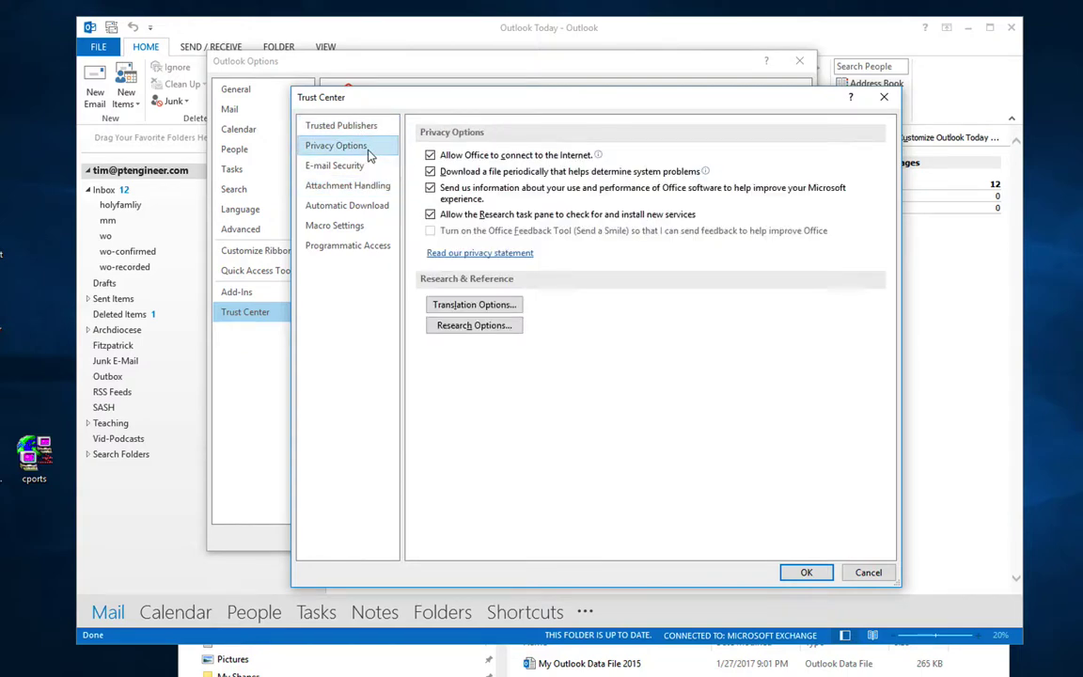
left_click(370, 166)
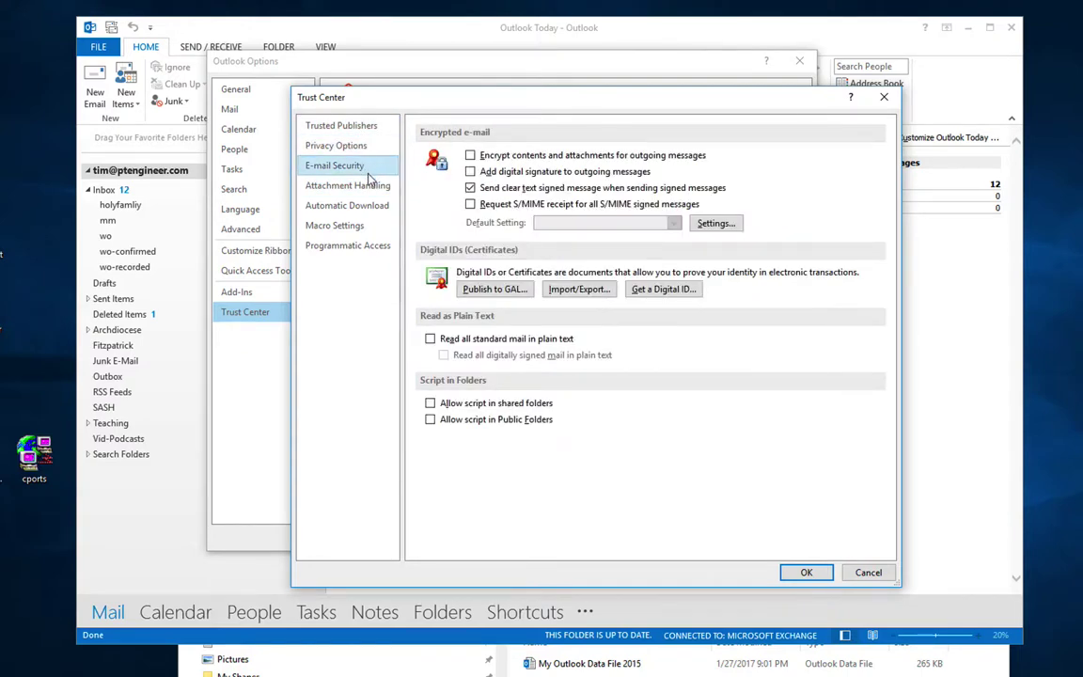
left_click(370, 185)
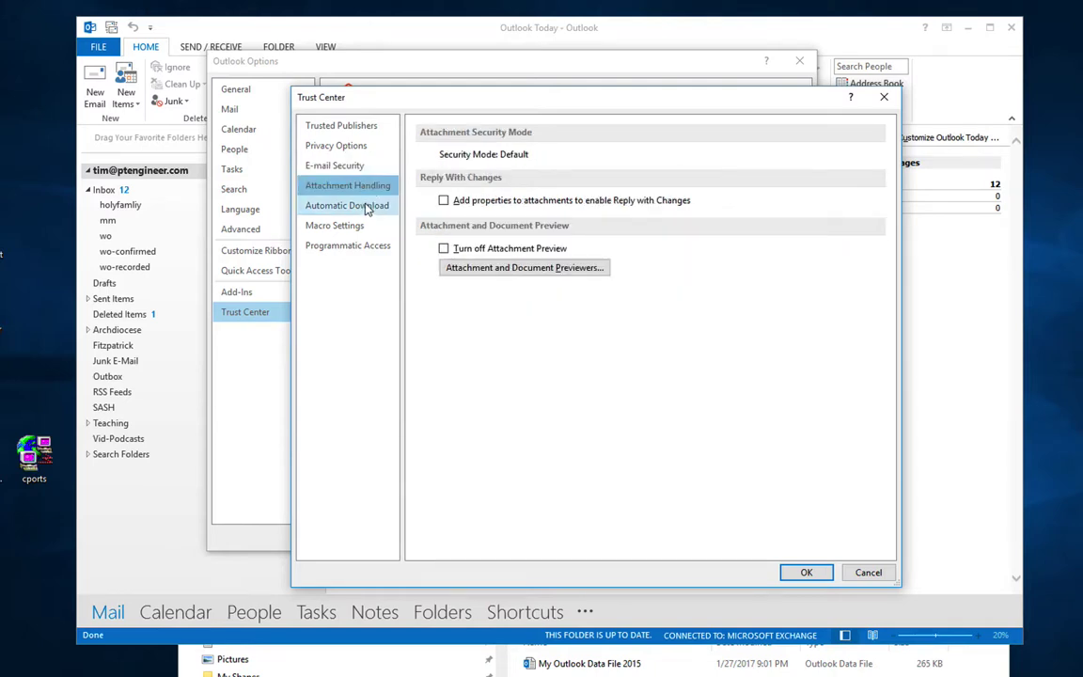
left_click(366, 207)
left_click(366, 228)
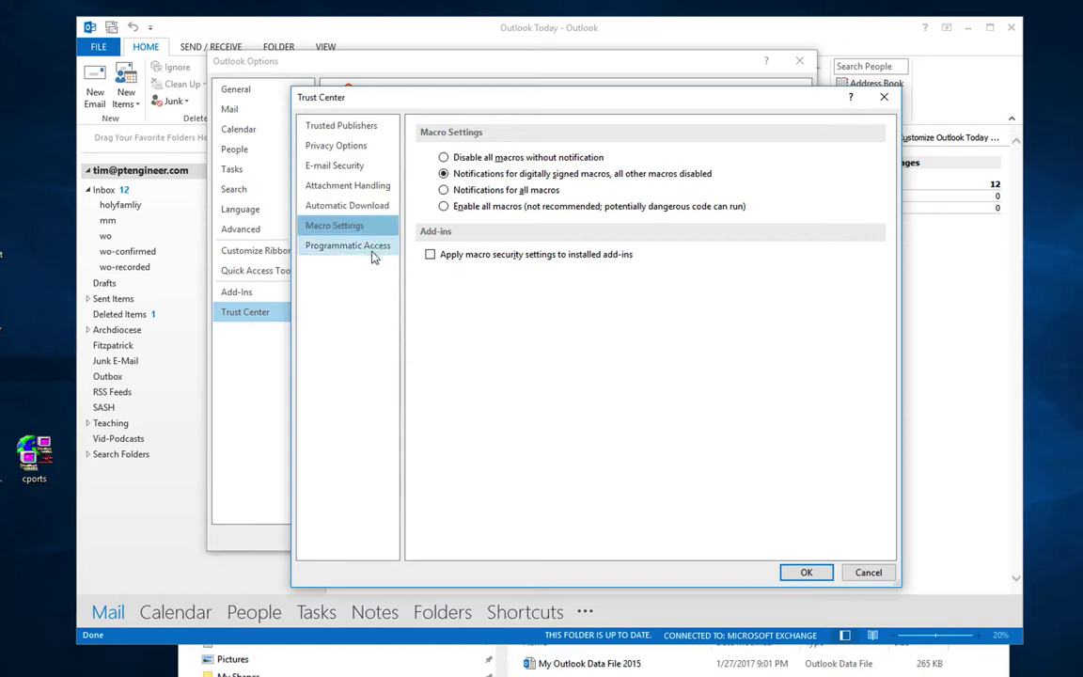
left_click(364, 247)
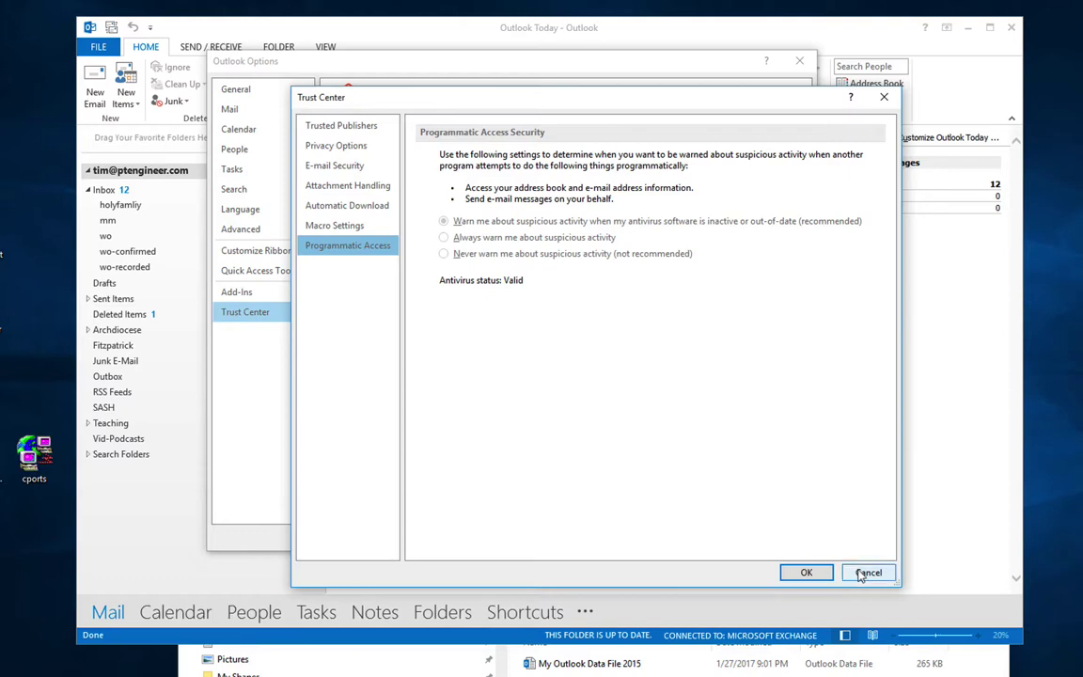
left_click(867, 572)
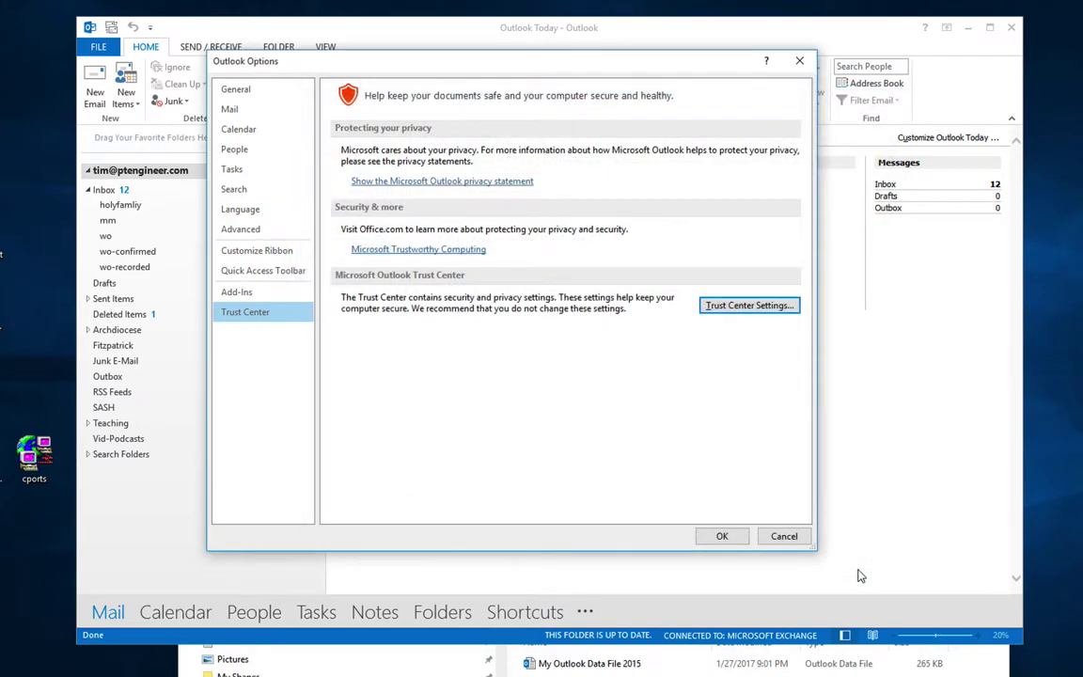
Step: Cancel Outlook Options, return to Outlook Today, and open the 12-message Inbox list
left_click(786, 540)
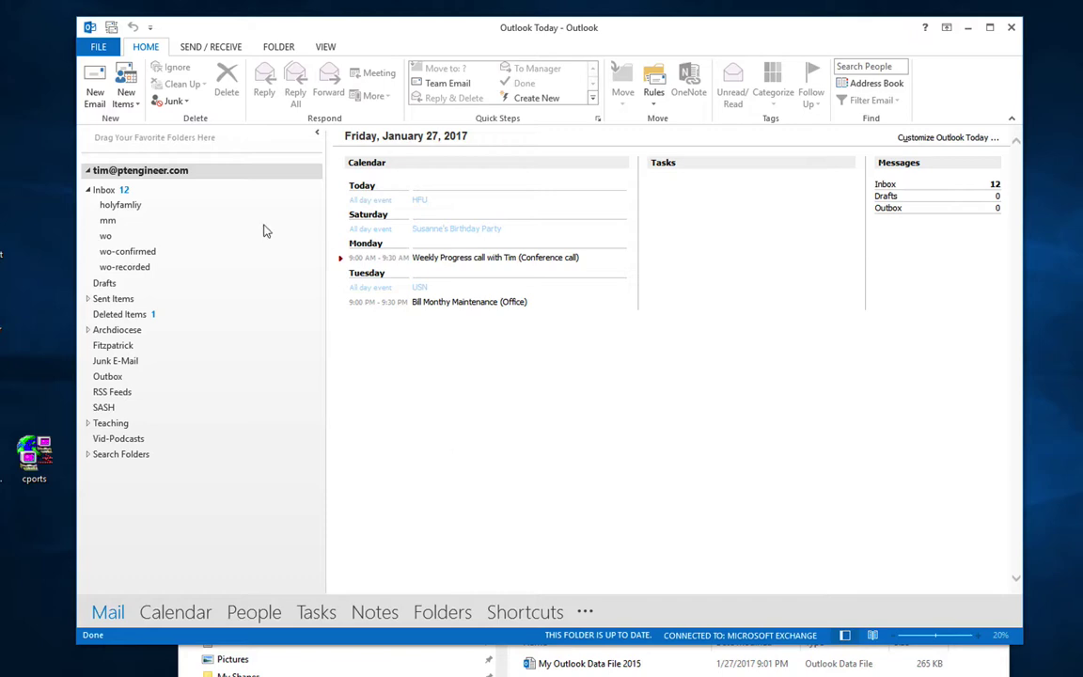
left_click(103, 47)
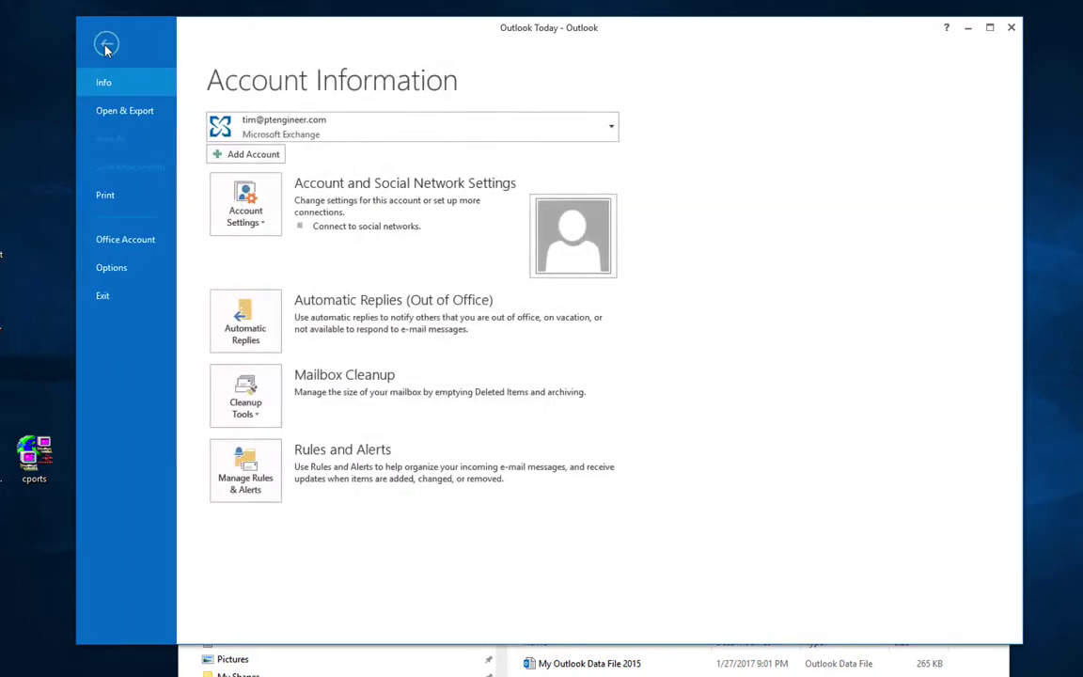
left_click(106, 45)
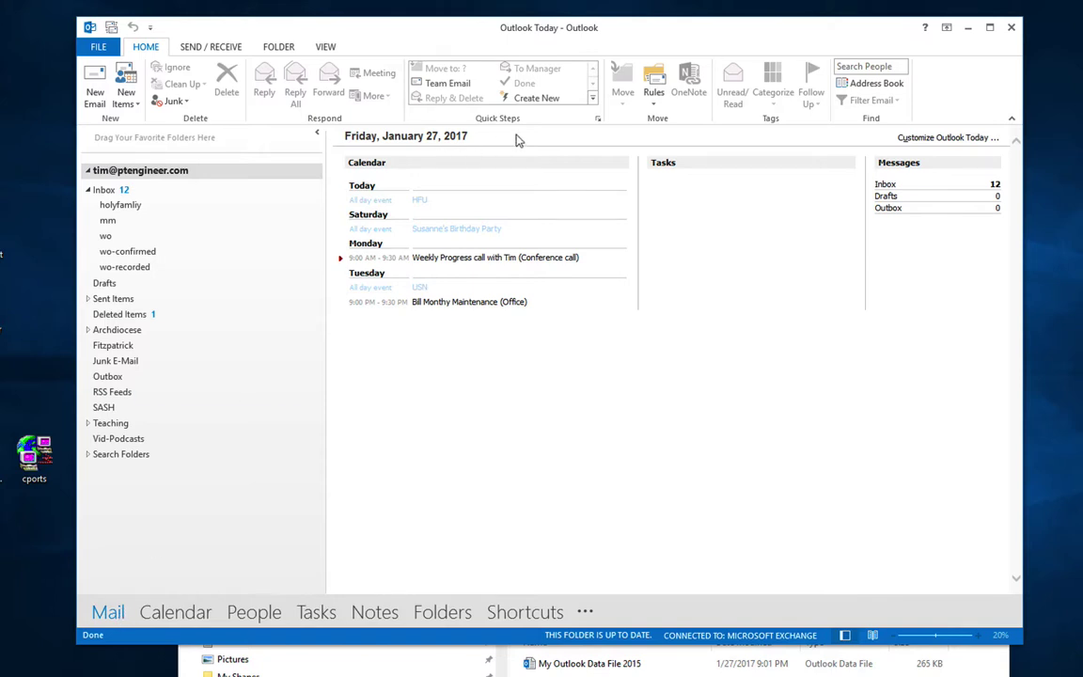
left_click(99, 194)
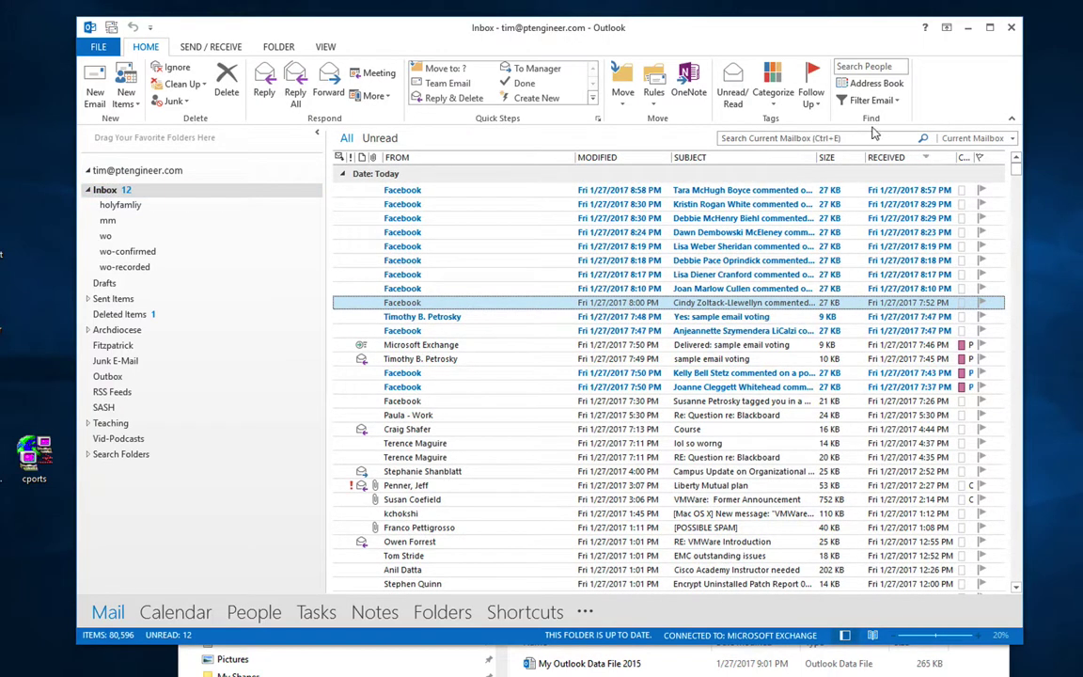
Step: Search the mailbox by a contact's surname, then turn it into a to: query for that contact
left_click_drag(883, 33, 863, 34)
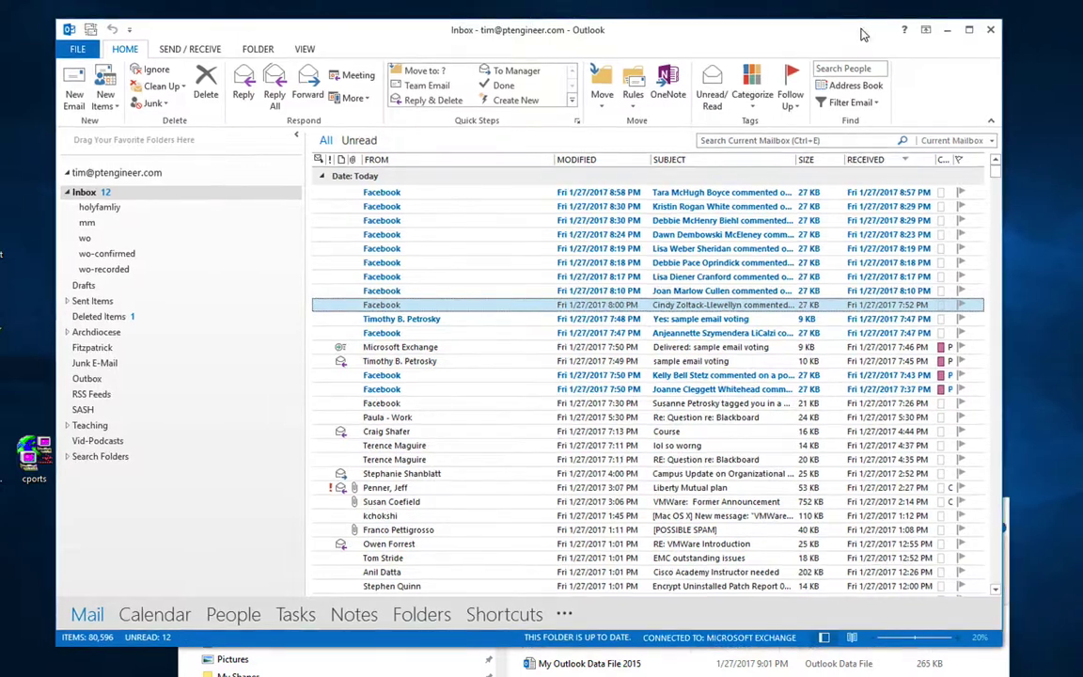
left_click(755, 140)
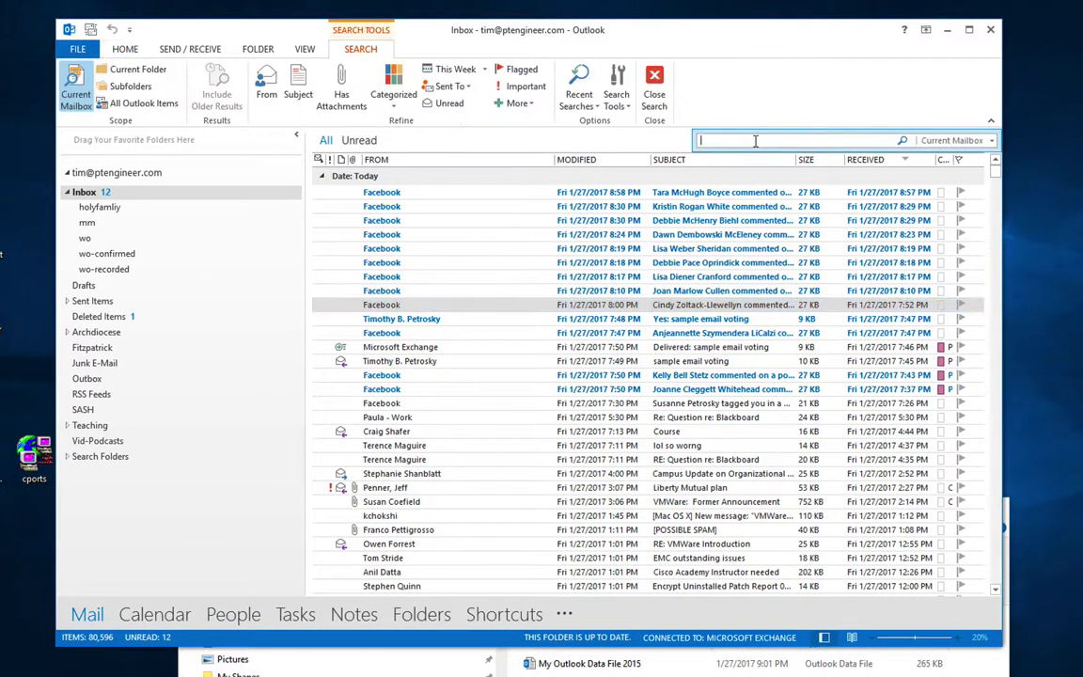
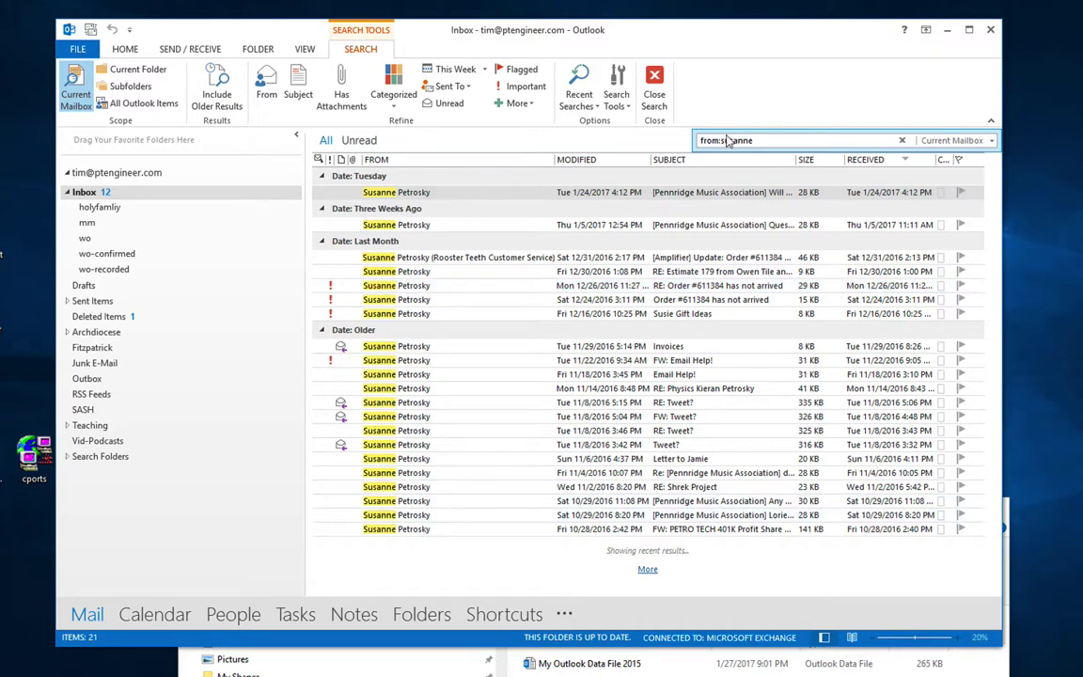
left_click_drag(719, 140, 661, 141)
type("to")
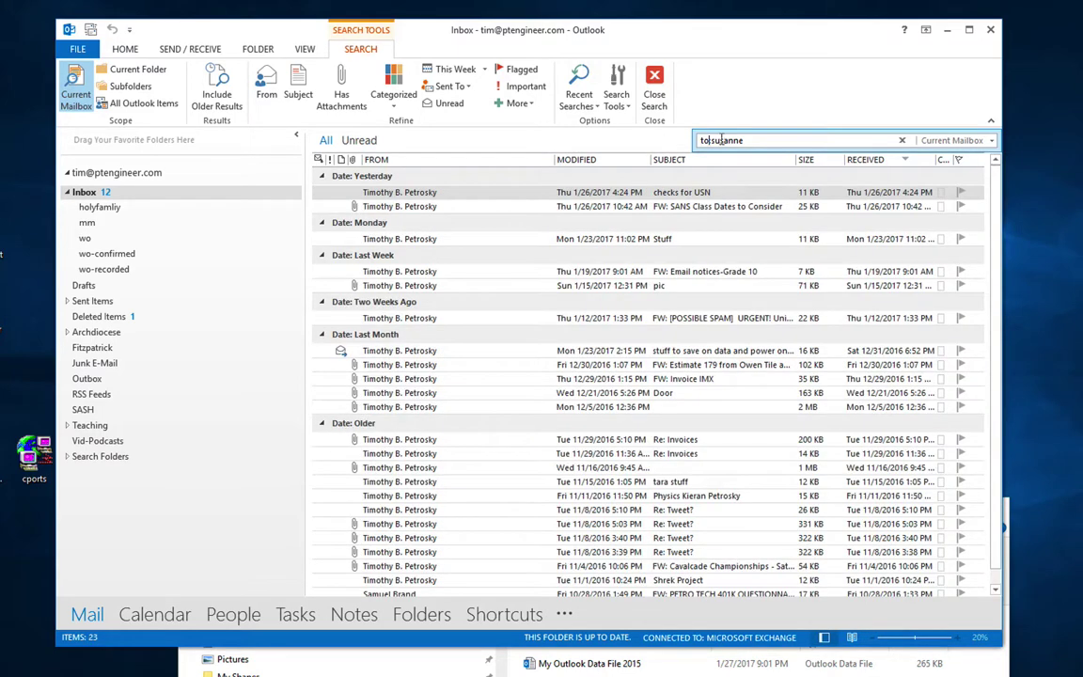
Step: Keep the scope at Current Mailbox and look through Recent Searches and Search Tools
left_click(991, 141)
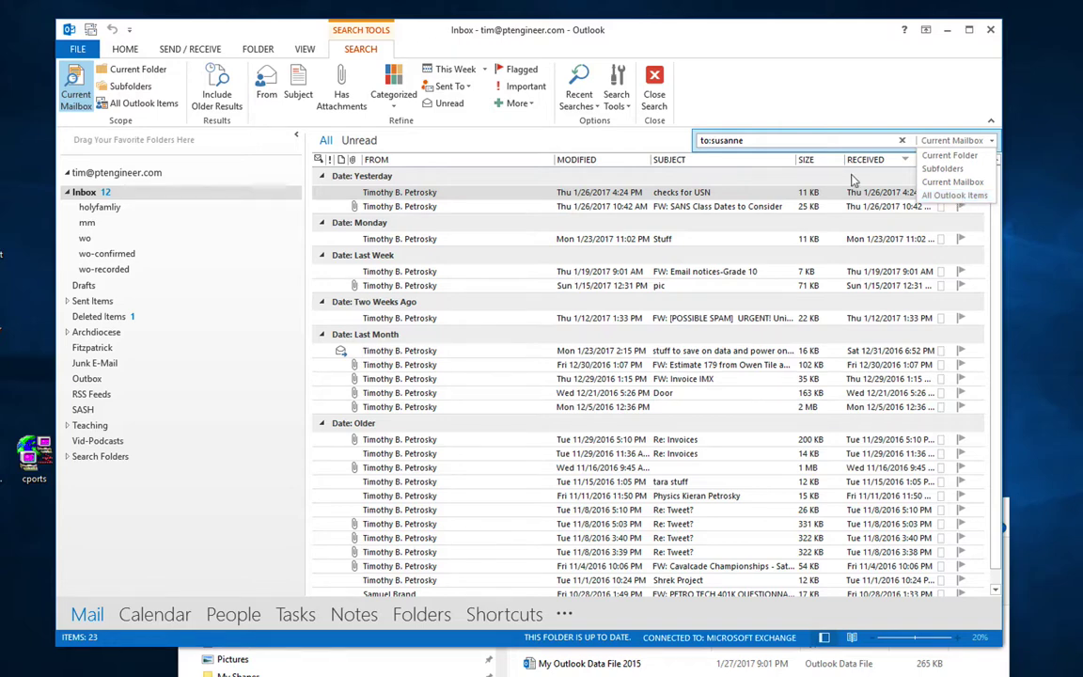
left_click(795, 141)
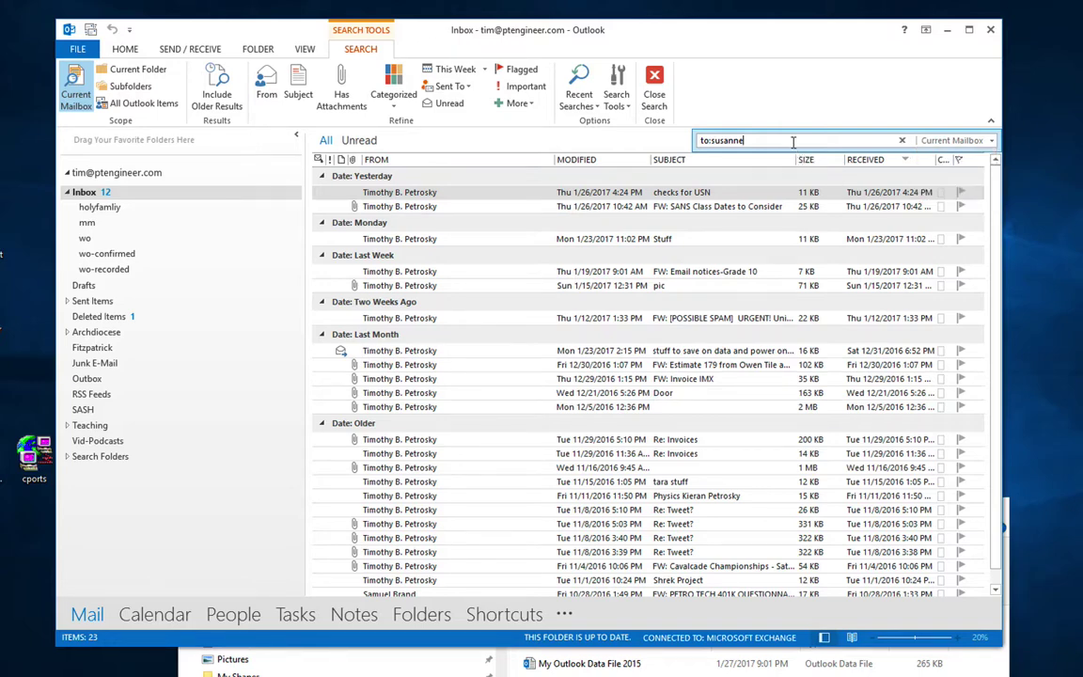
left_click(591, 106)
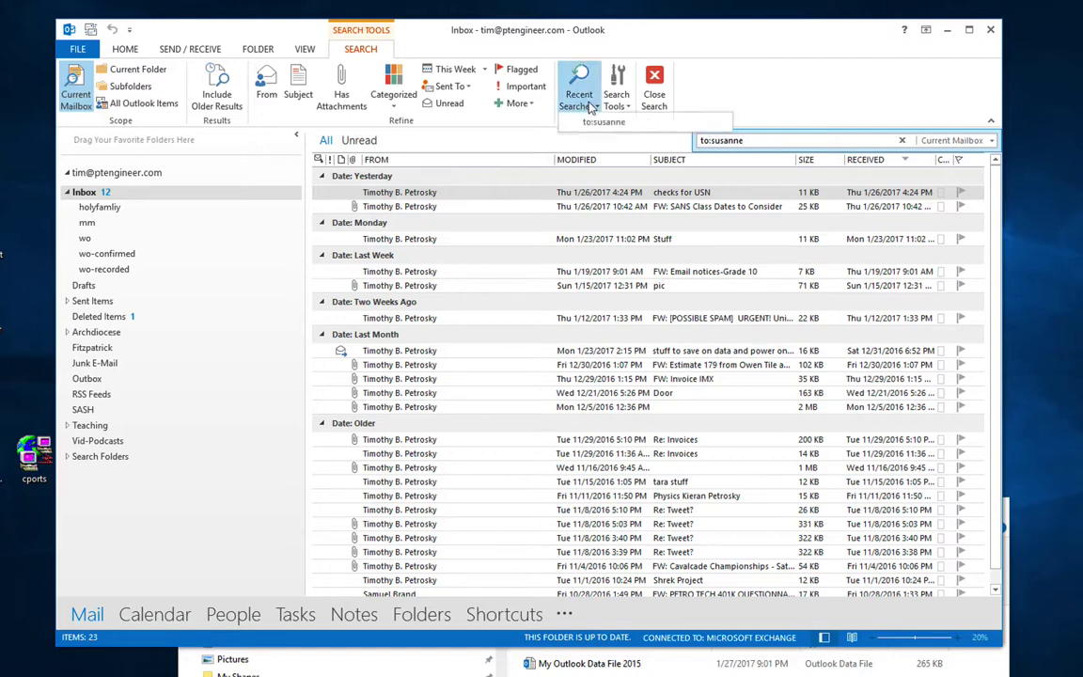
left_click(621, 102)
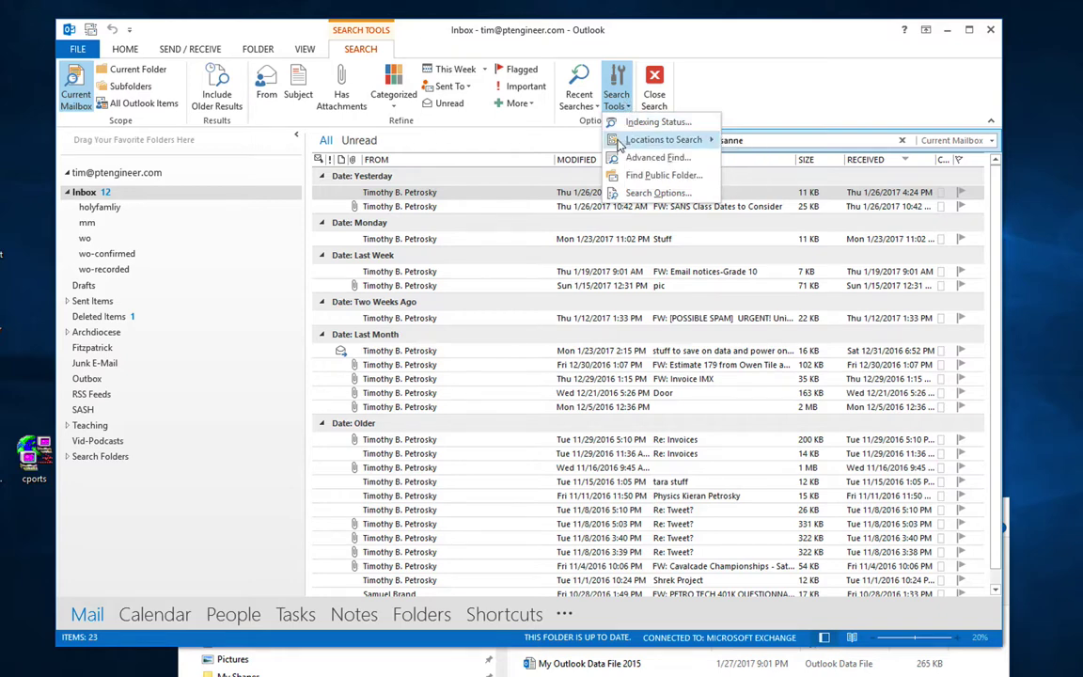
Step: Confirm indexing is complete, then open Advanced Find and center its window
left_click(632, 123)
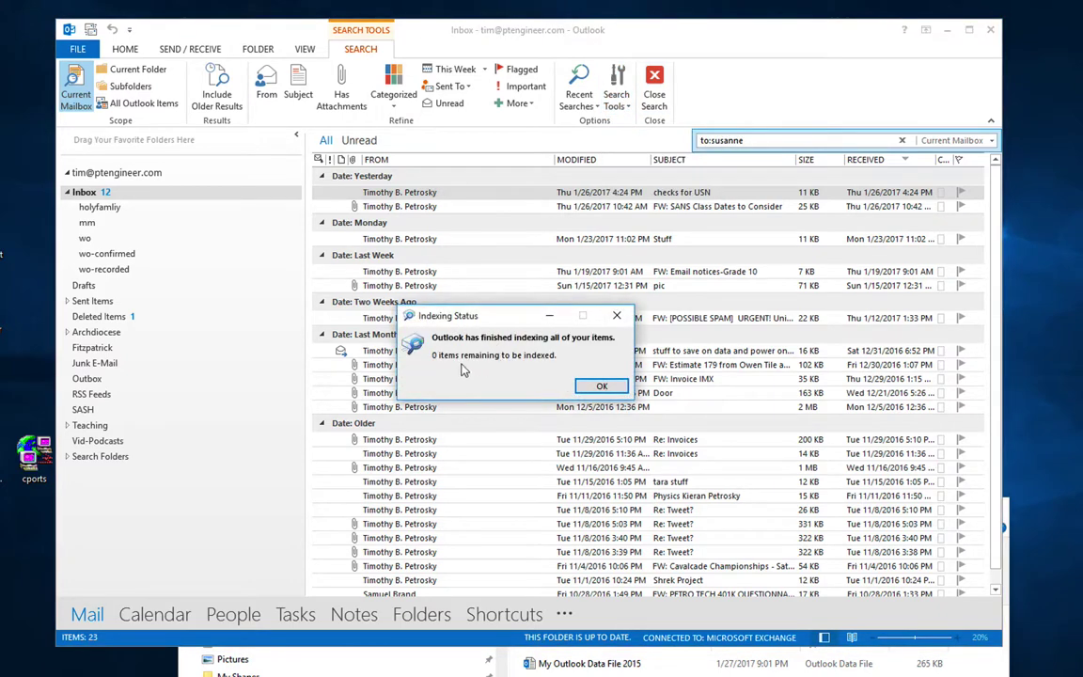
left_click(602, 385)
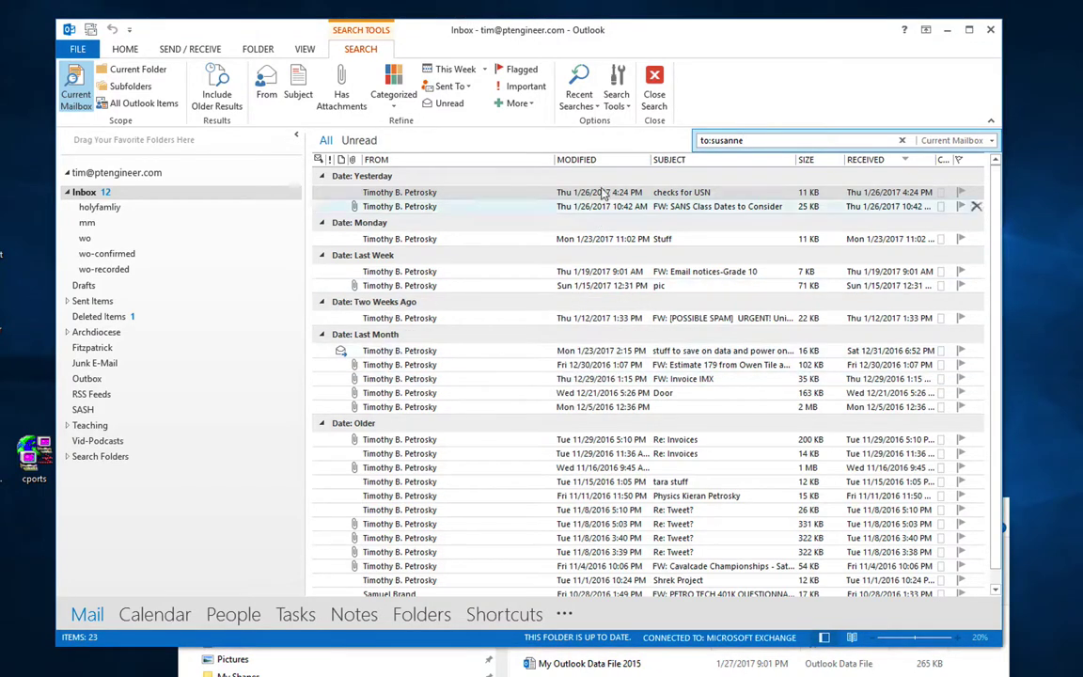
left_click(624, 103)
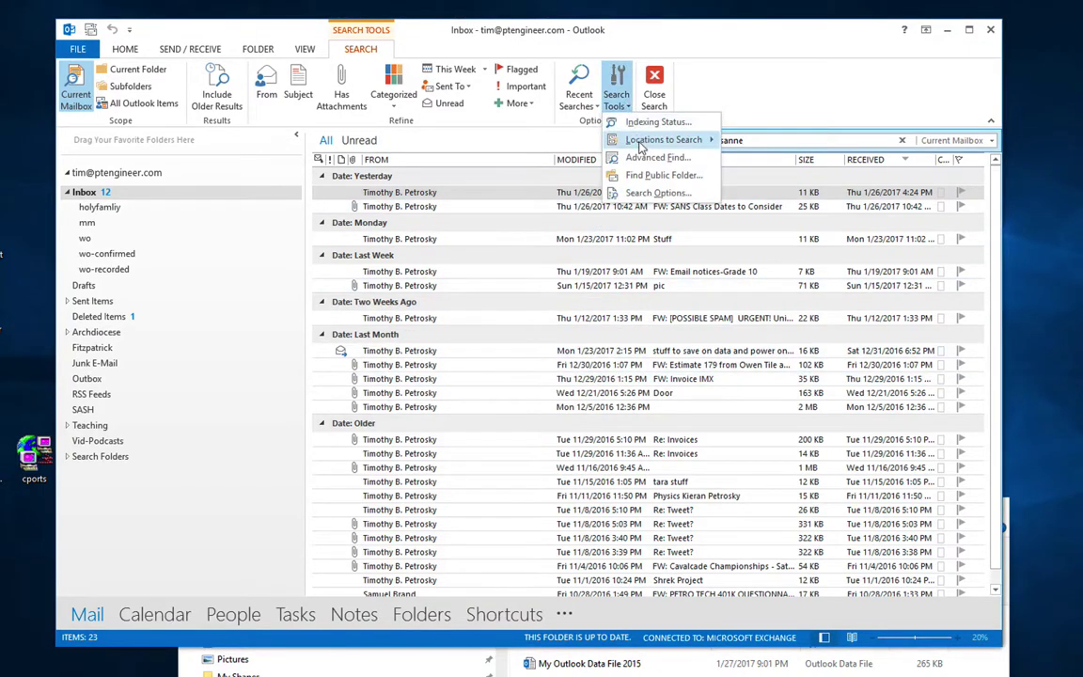
mouse_move(642, 145)
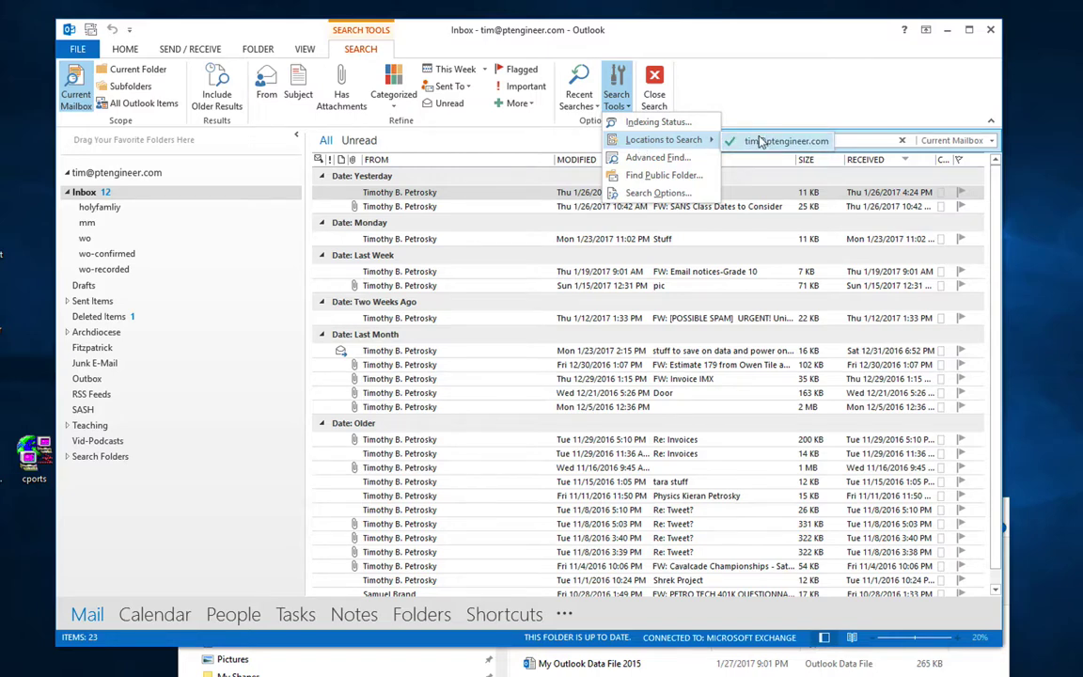
left_click(688, 158)
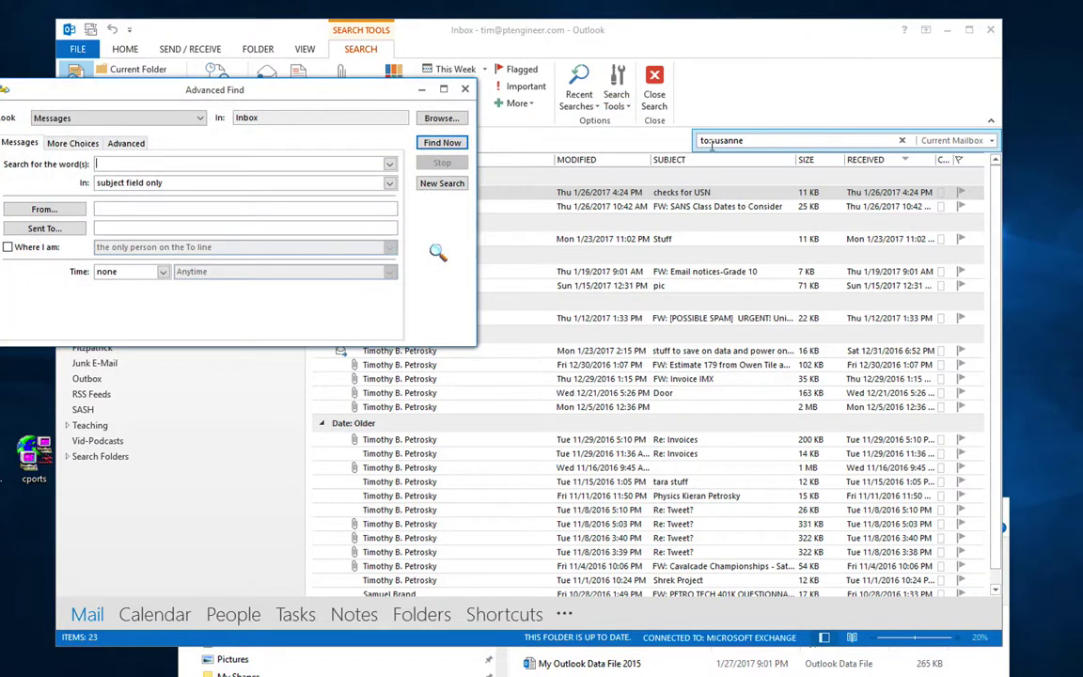
left_click(703, 140)
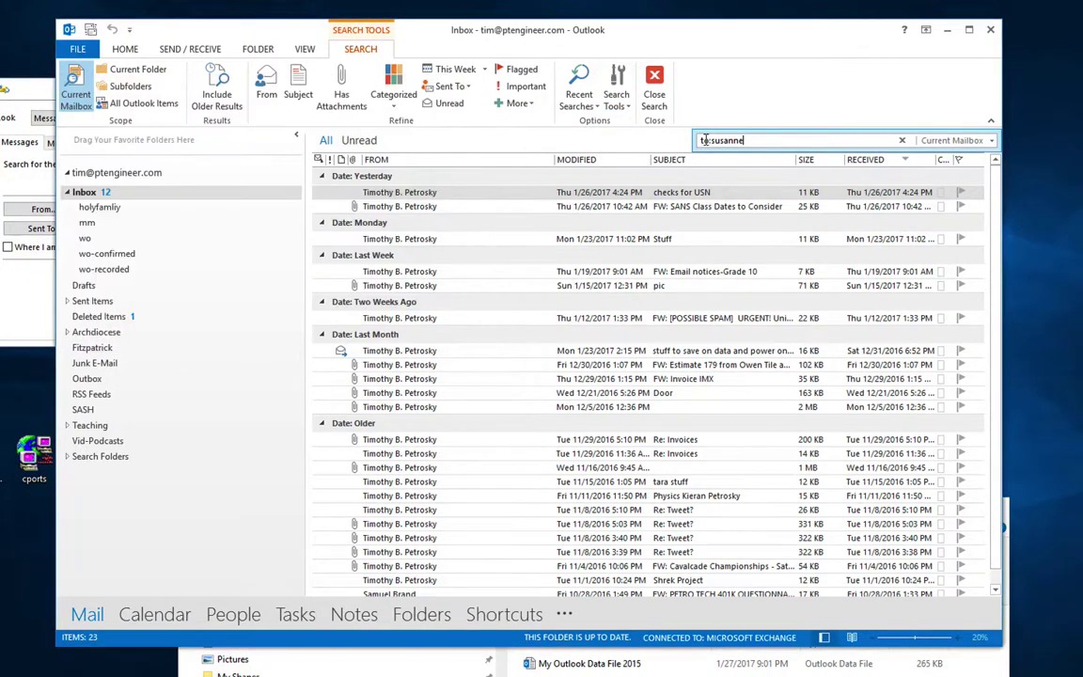
left_click(21, 167)
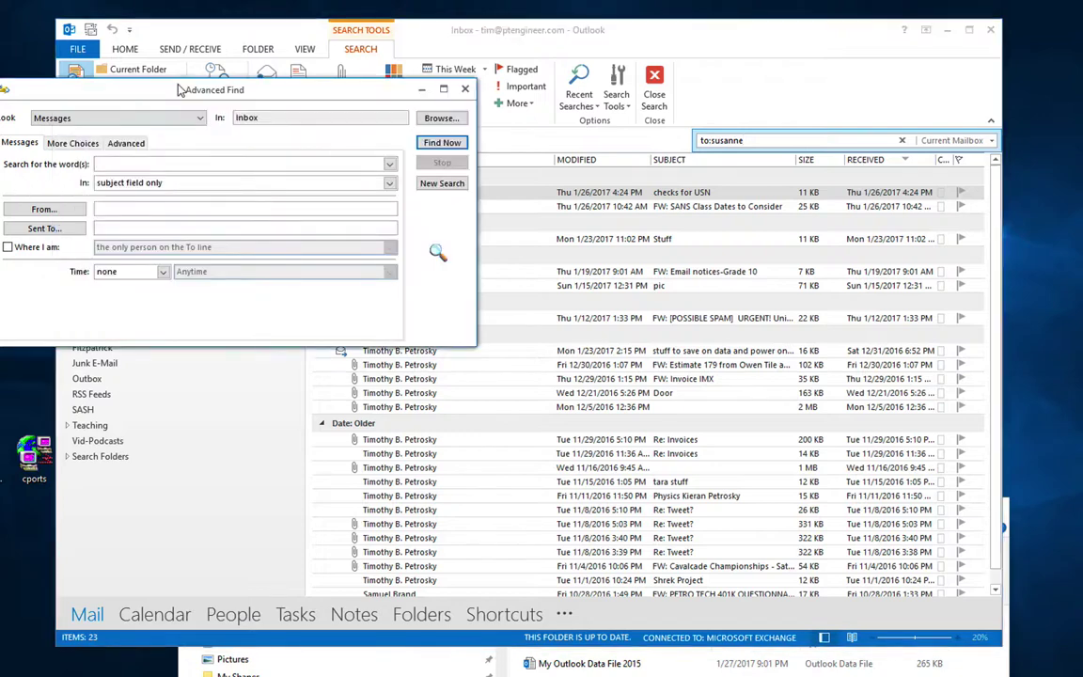
left_click_drag(182, 88, 401, 128)
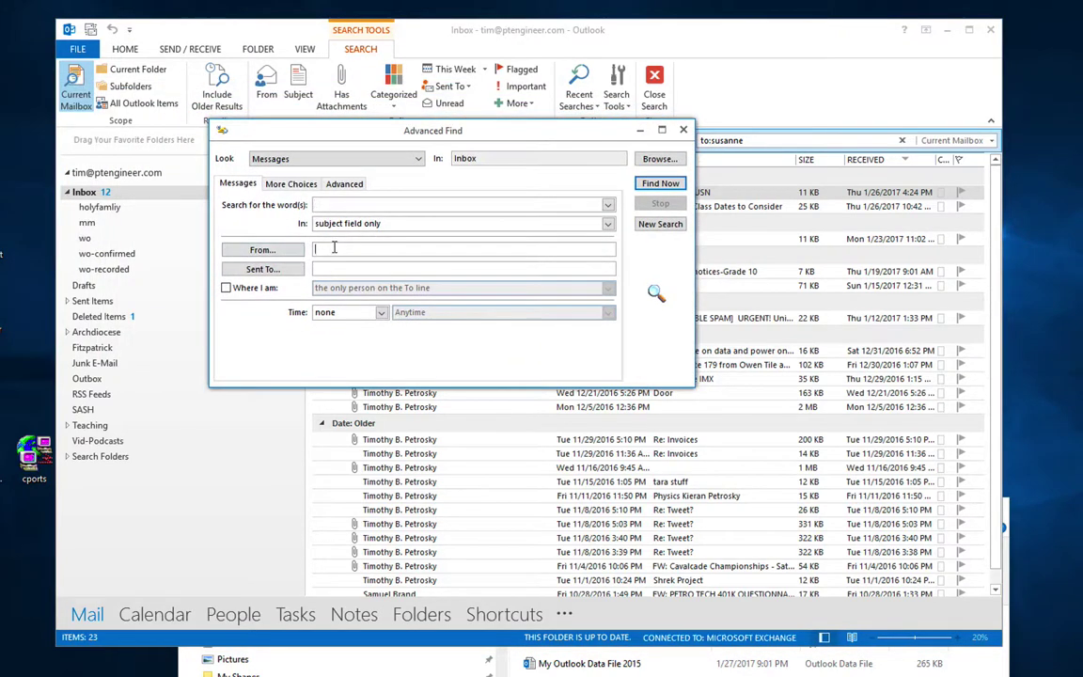
Step: Find Messages from a contact by typing their name in From, leaving the address book unused
type("susanne")
left_click(658, 182)
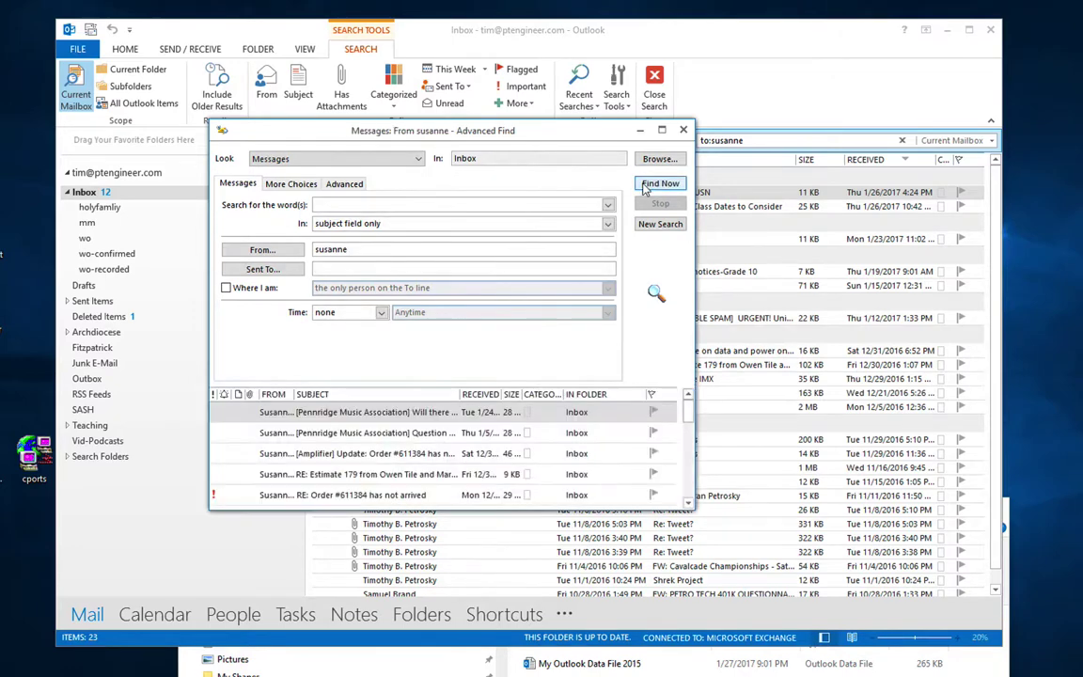
left_click(263, 249)
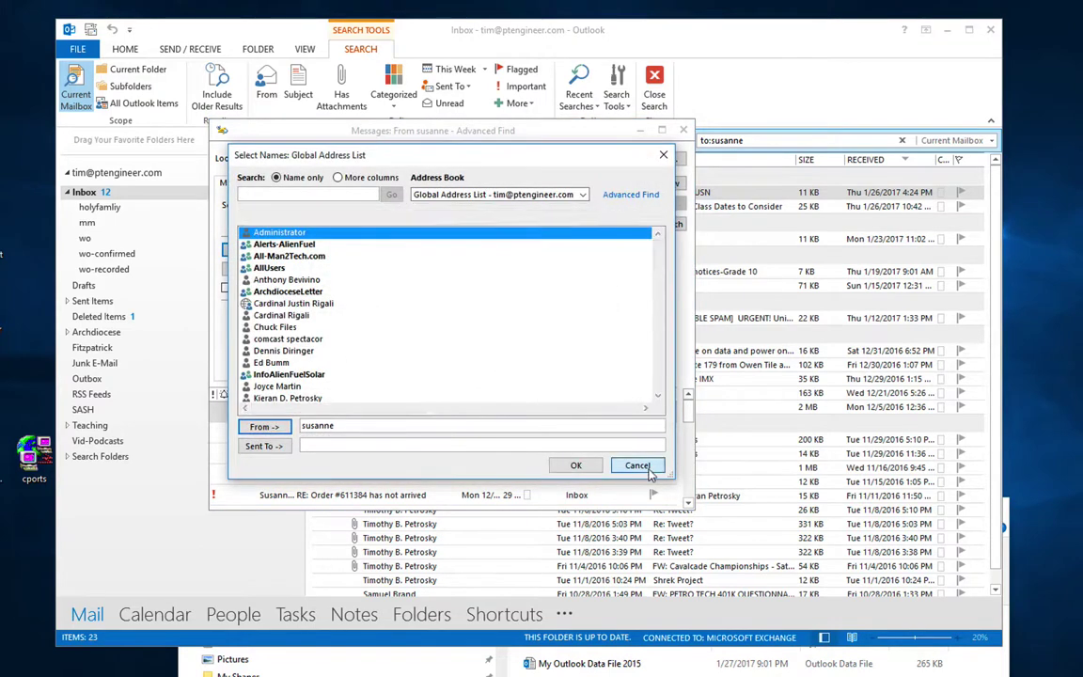
left_click(635, 463)
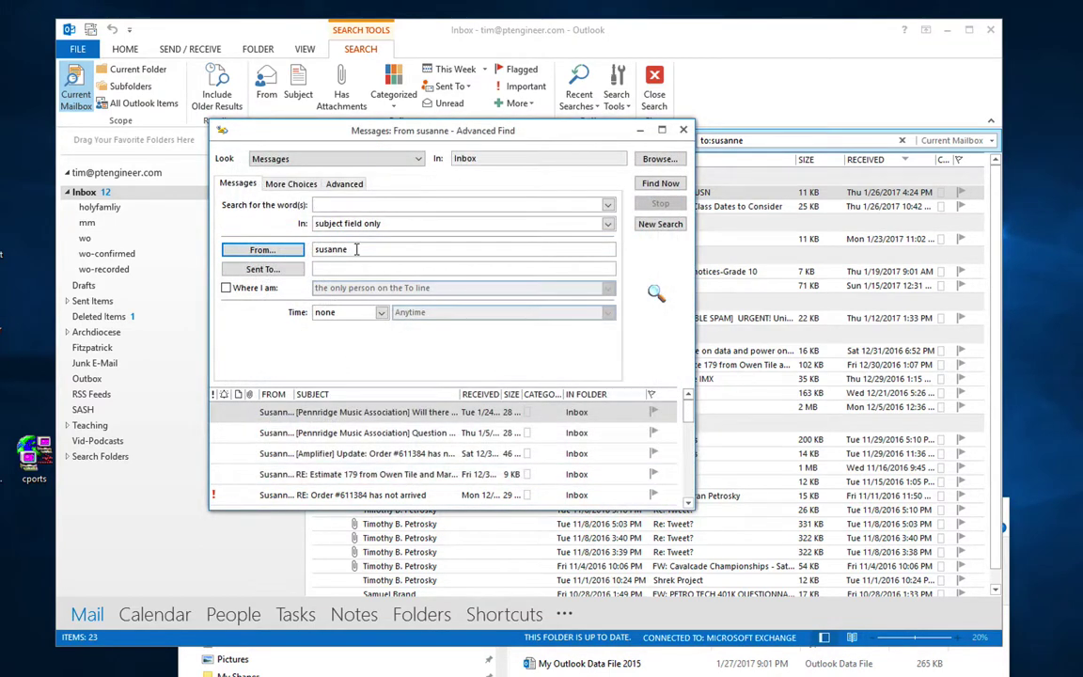
left_click(381, 159)
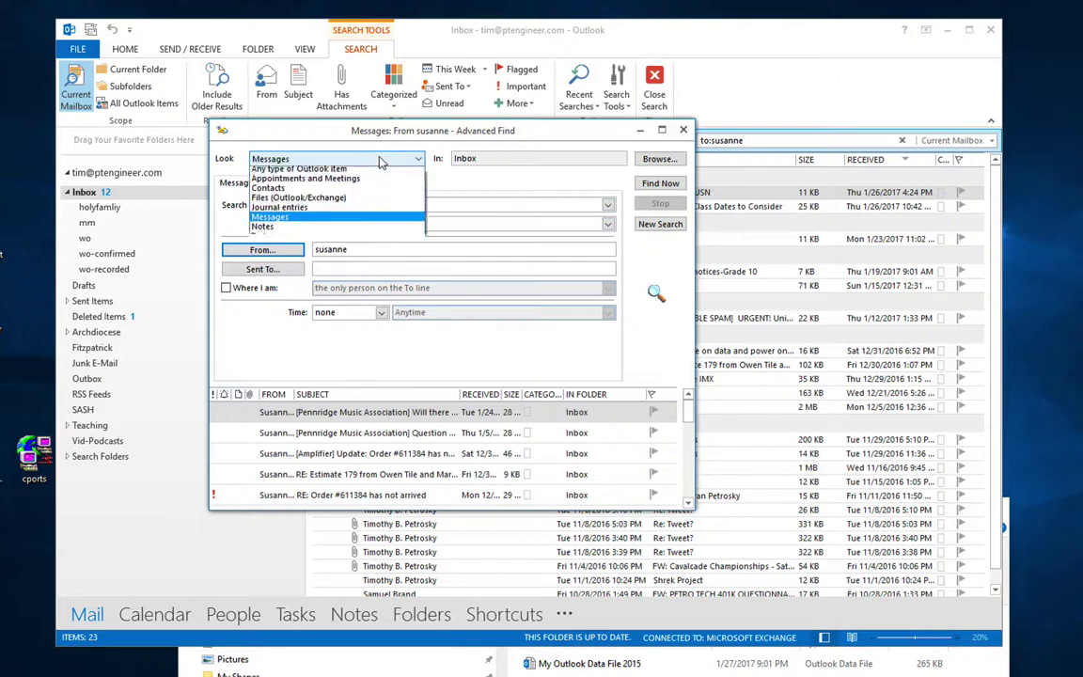
left_click(483, 157)
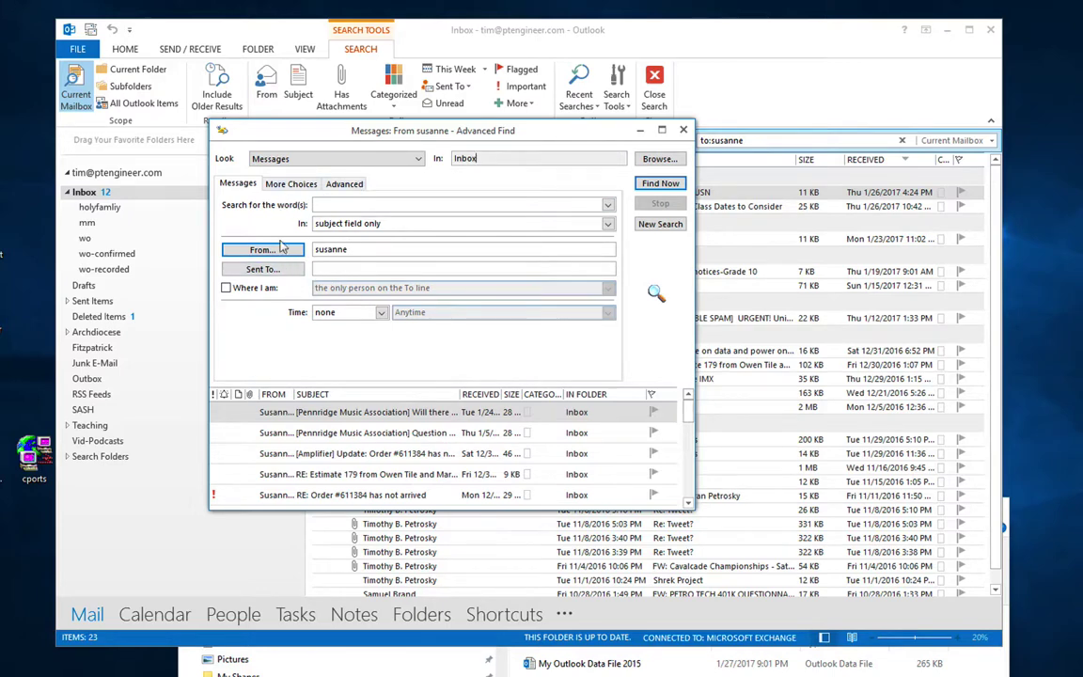
Step: On the More Choices tab, open Categories and cancel without choosing any
left_click(285, 186)
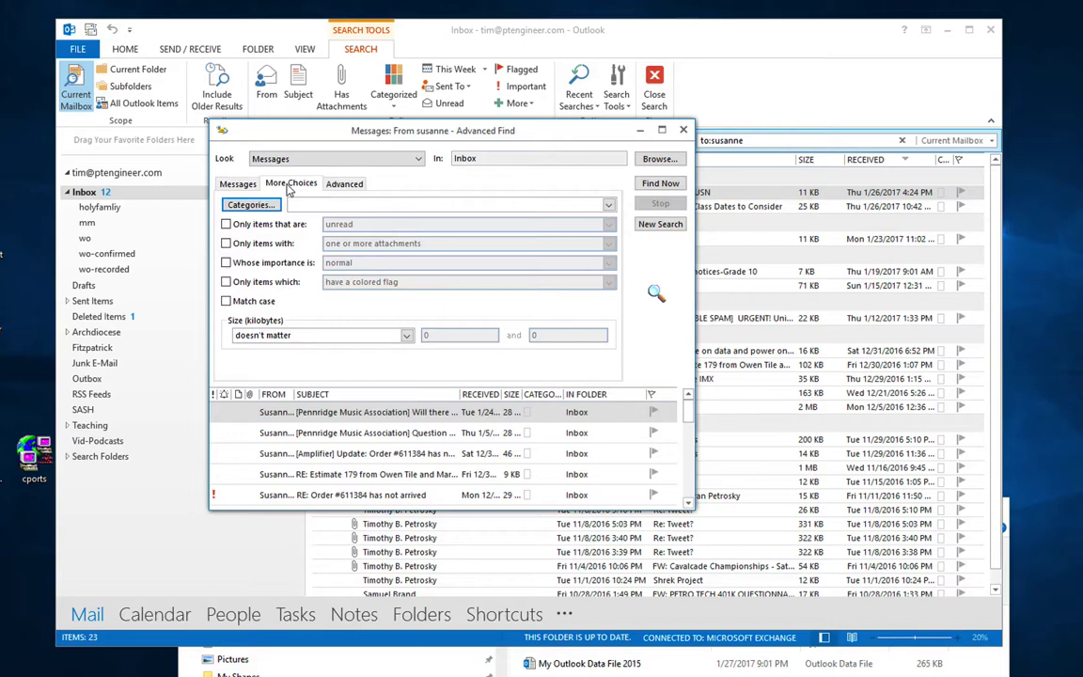
left_click(252, 205)
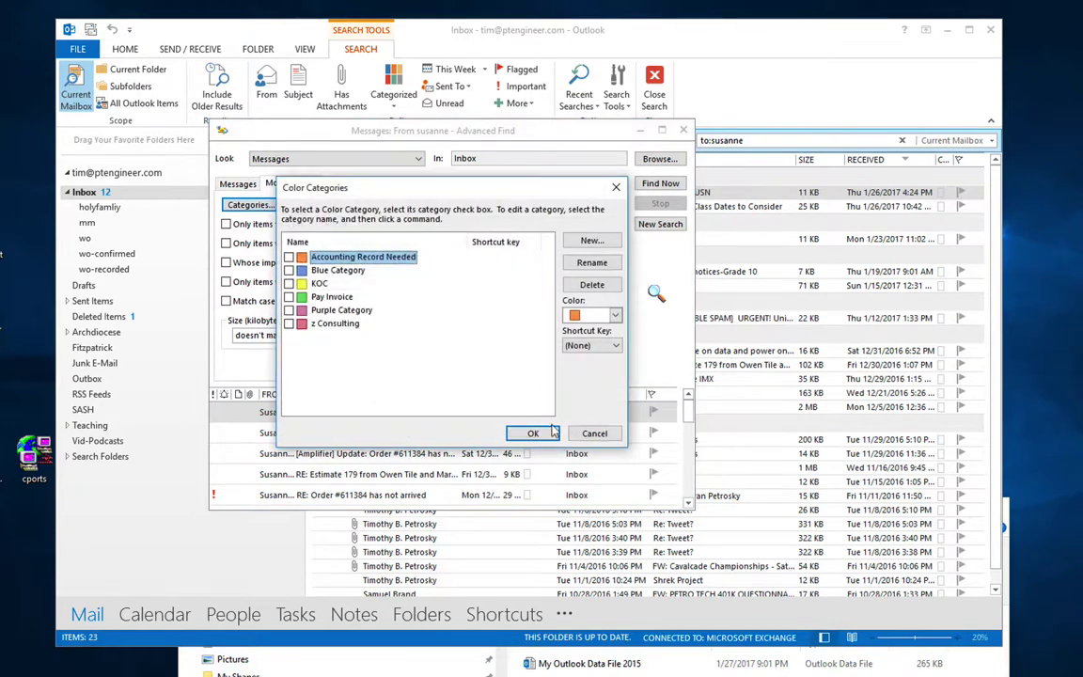
left_click(589, 441)
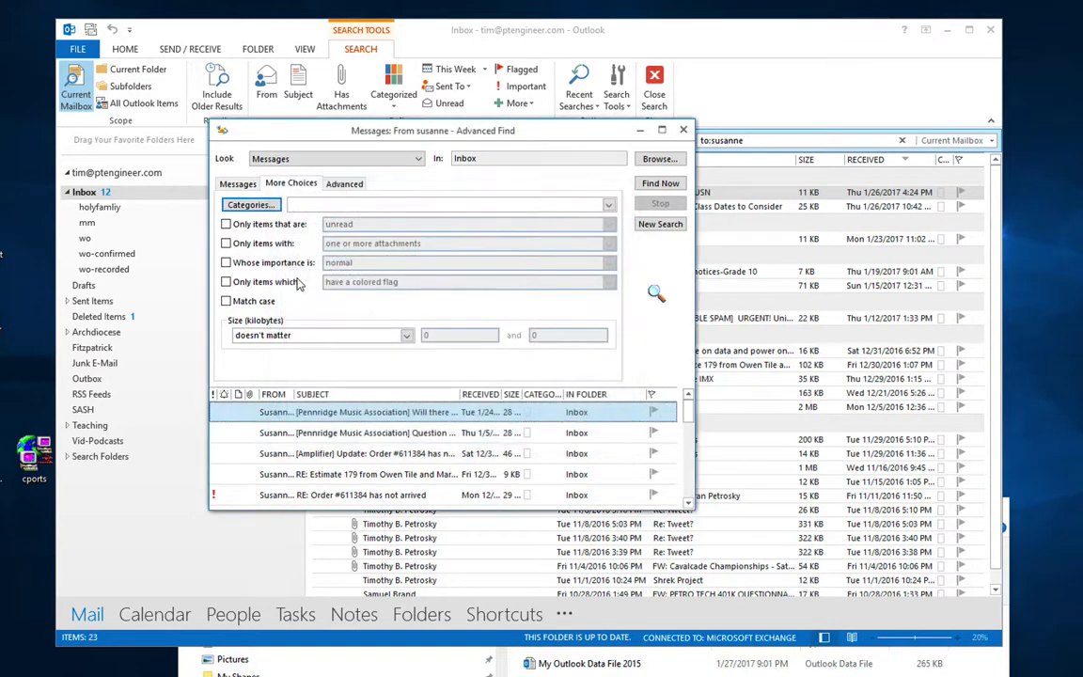
Step: Try the unread and attachment filters, then clear both so neither is applied
left_click(262, 226)
left_click(345, 227)
left_click(345, 227)
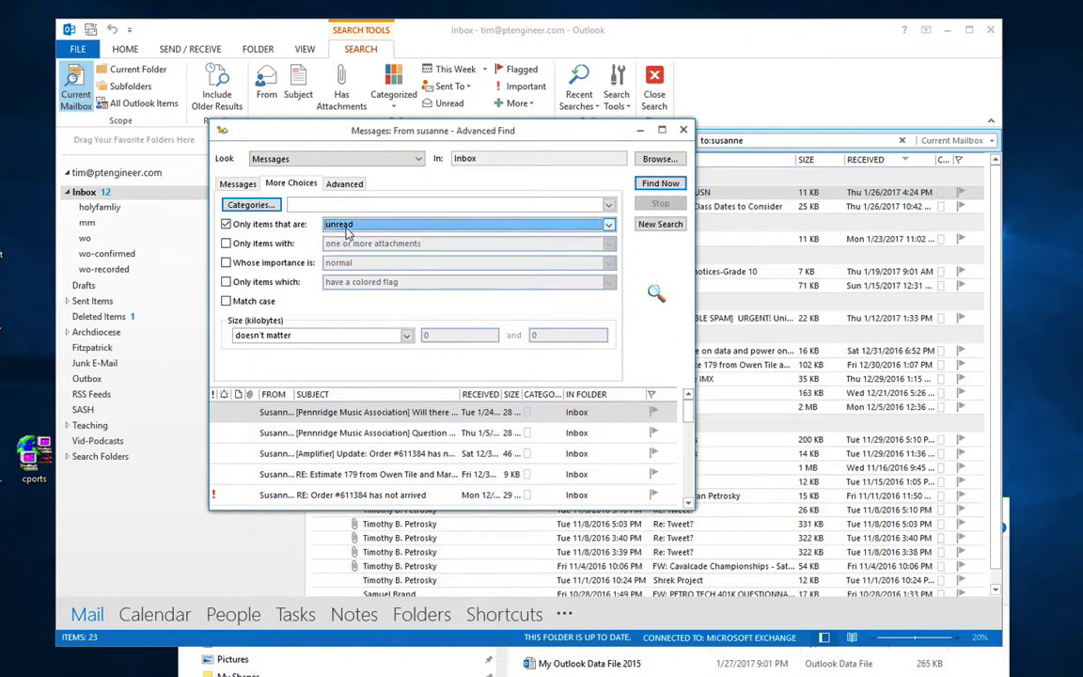
left_click(279, 226)
left_click(280, 246)
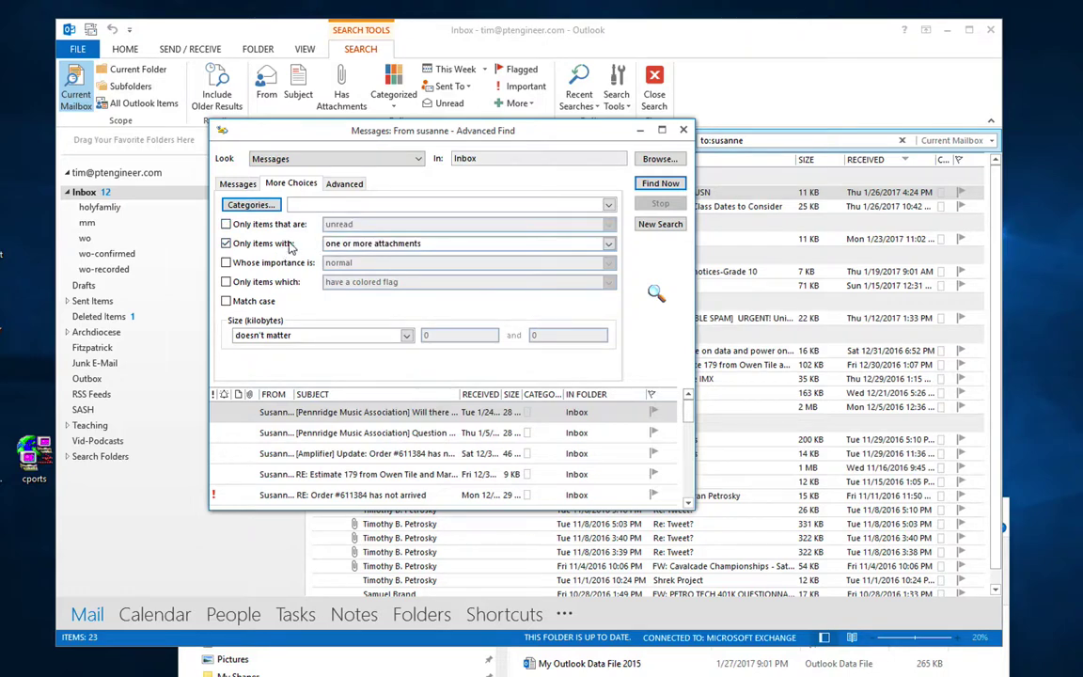
left_click(336, 246)
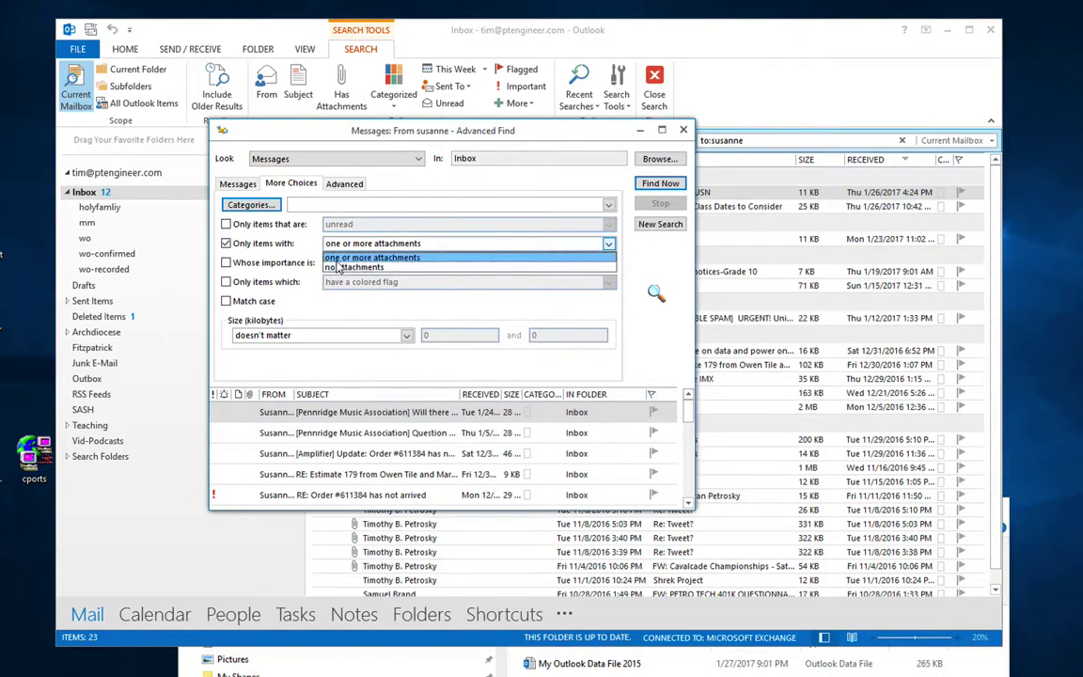
left_click(291, 244)
left_click(292, 244)
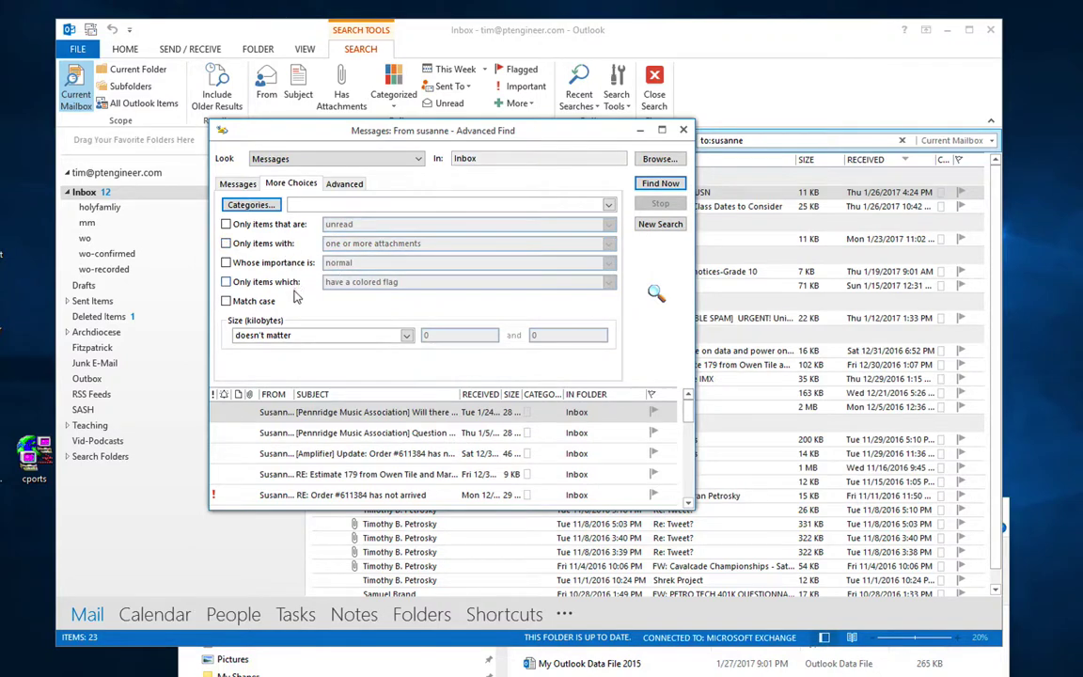
left_click(348, 183)
Step: Add an 'Outlook Version contains 1' criterion and run Find Now, which finds nothing
left_click(268, 291)
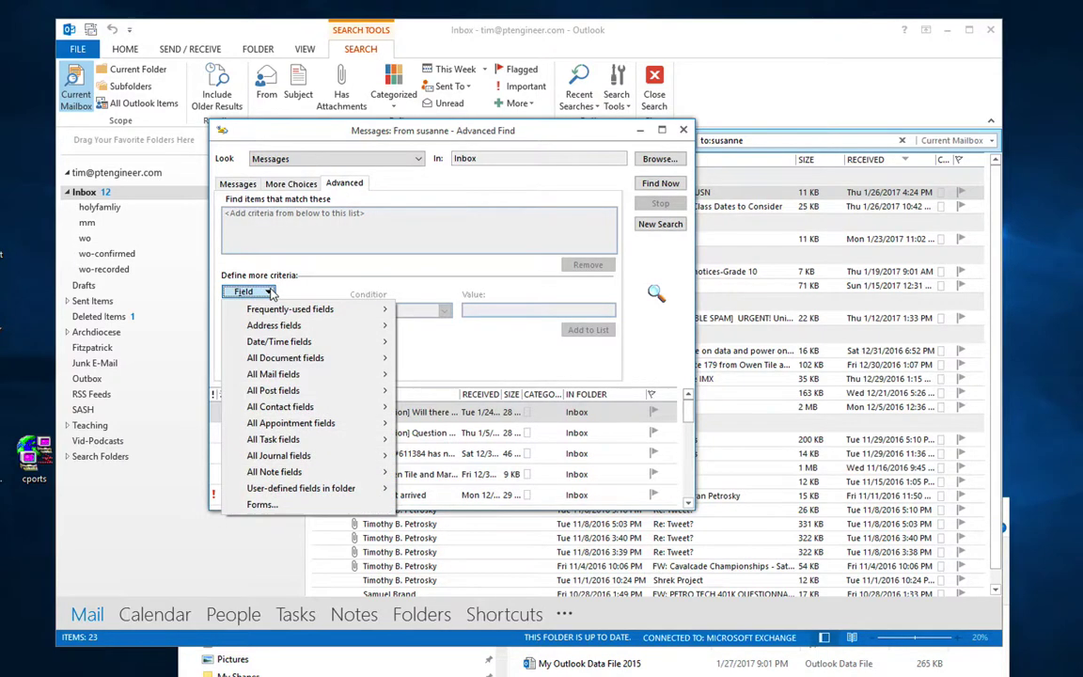
mouse_move(292, 376)
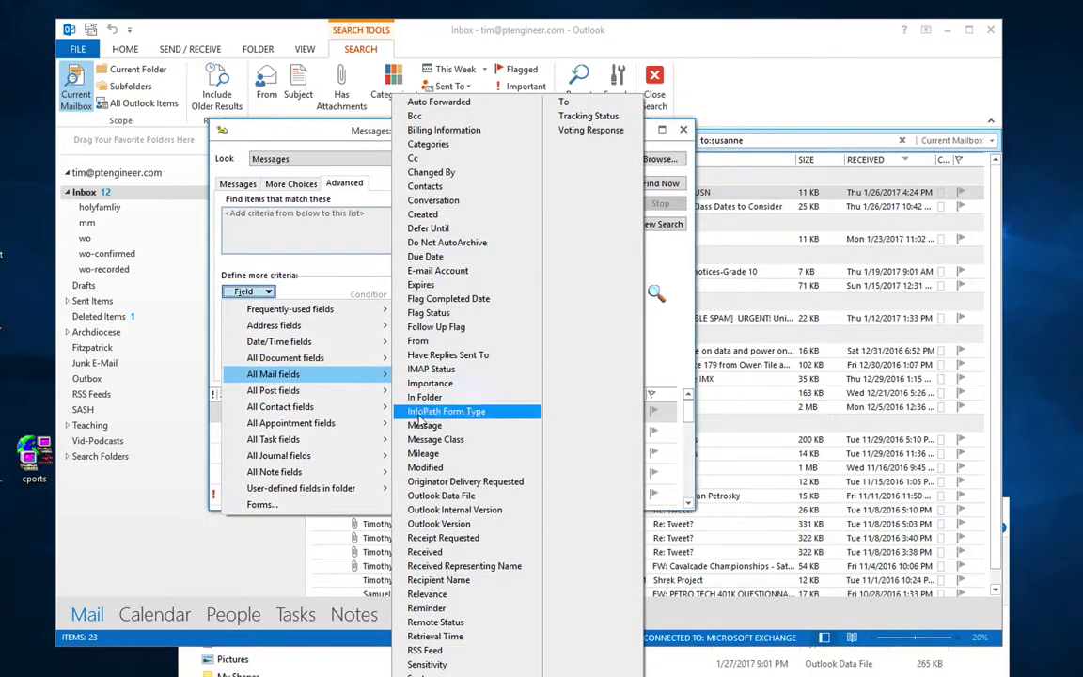
left_click(432, 523)
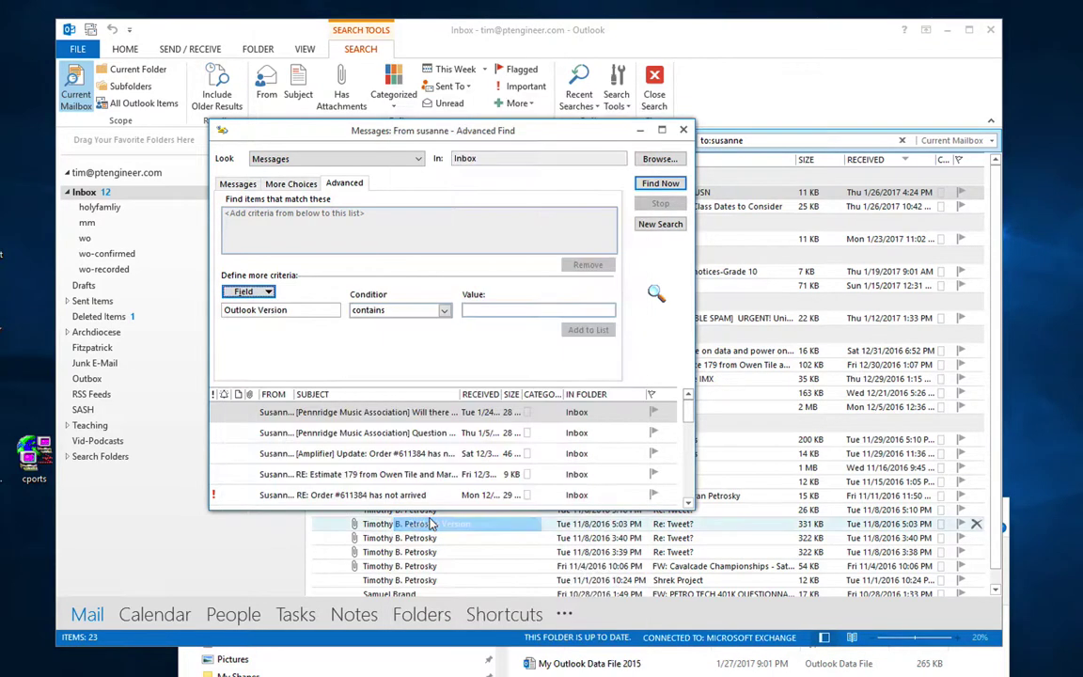
left_click(484, 310)
type("1")
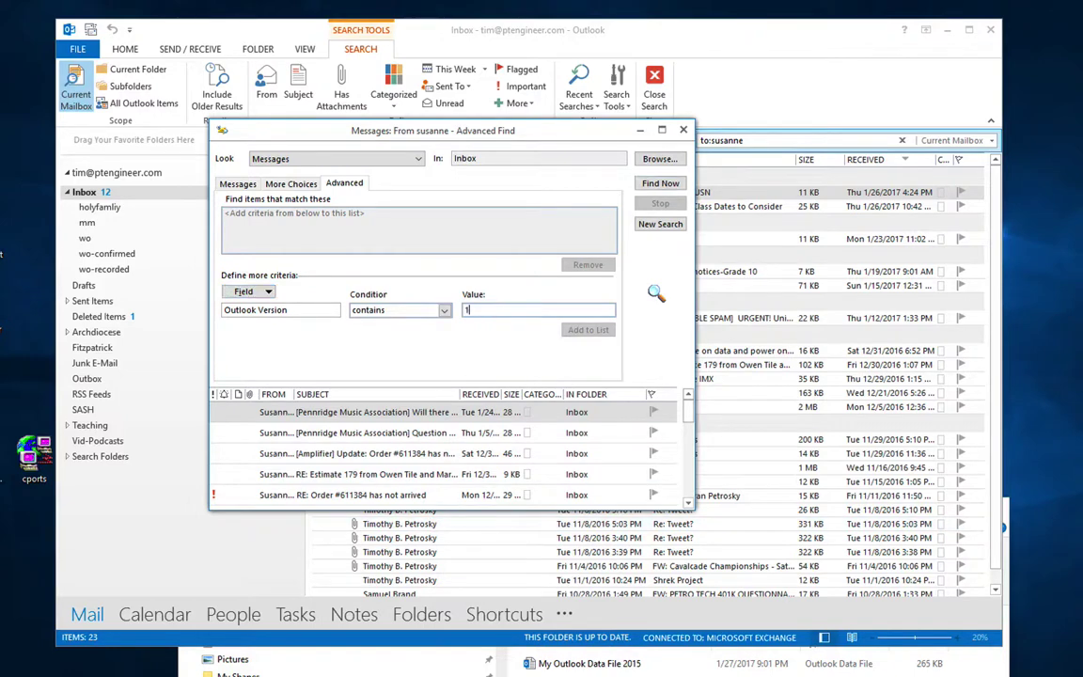
left_click(589, 330)
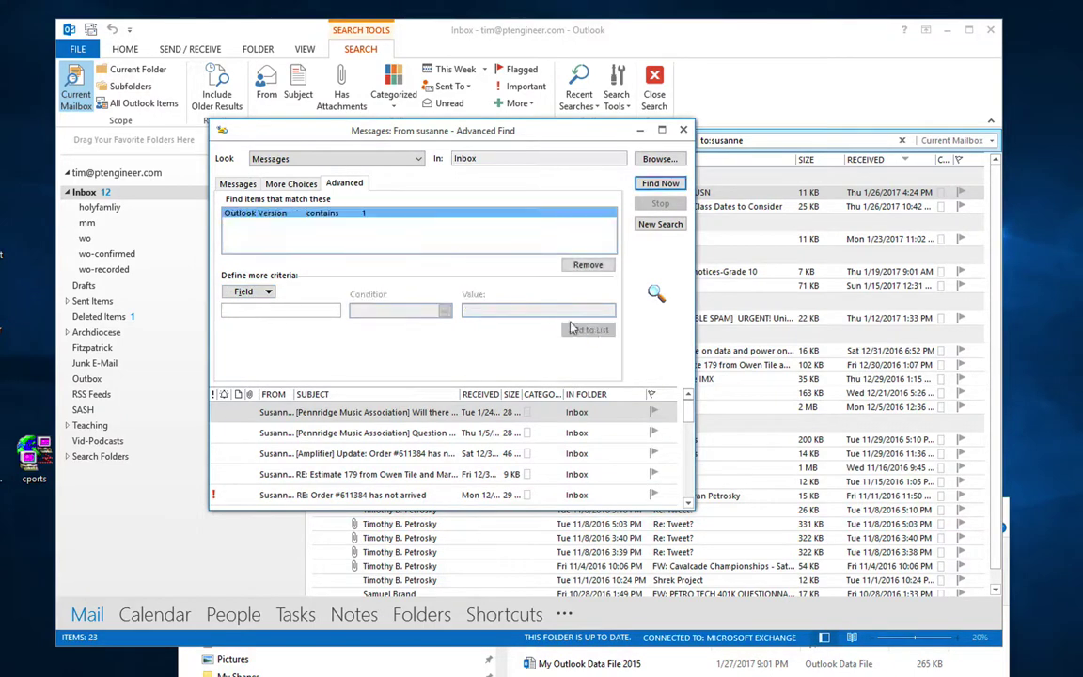
left_click(653, 184)
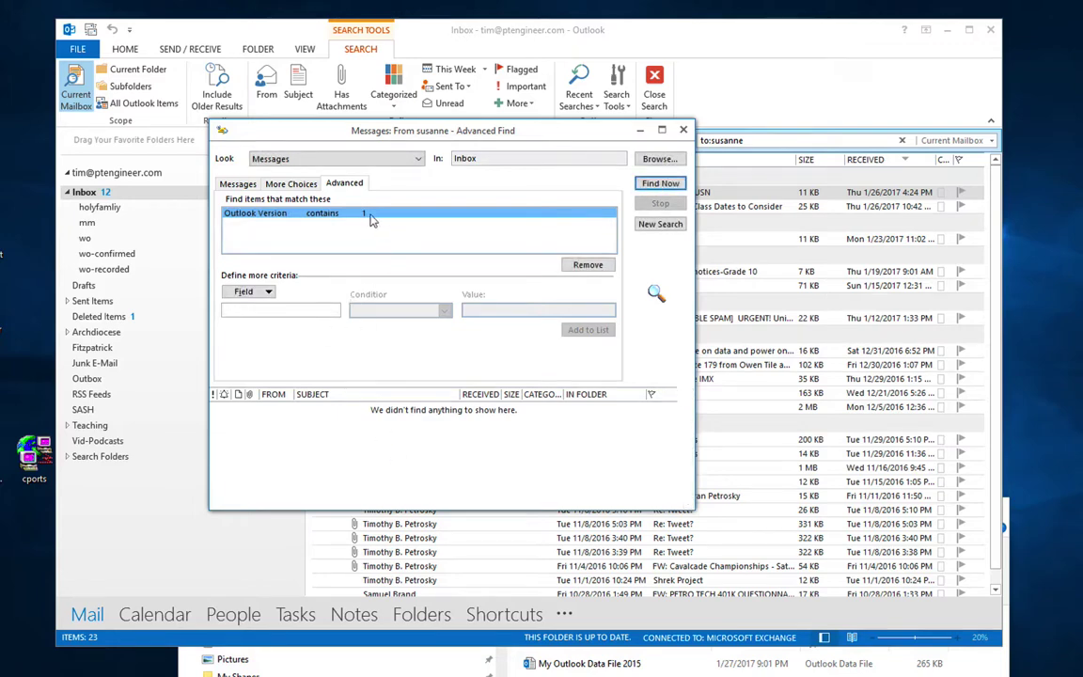
Step: Remove the Outlook Version criterion and reopen the All Mail fields list
left_click(252, 292)
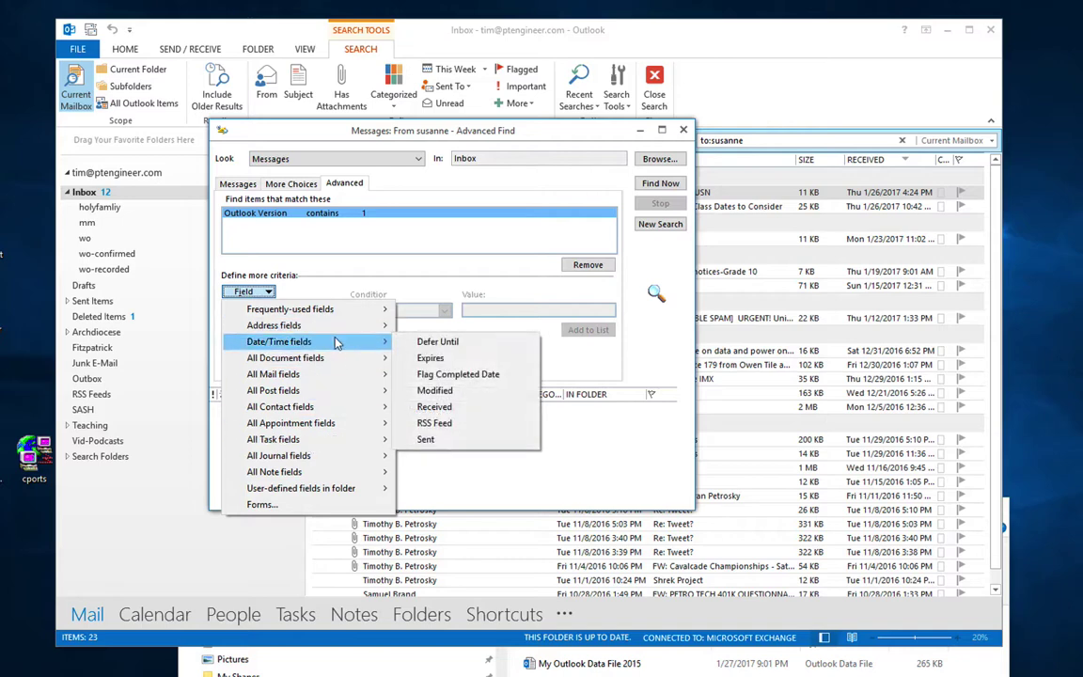
left_click(527, 248)
left_click(587, 265)
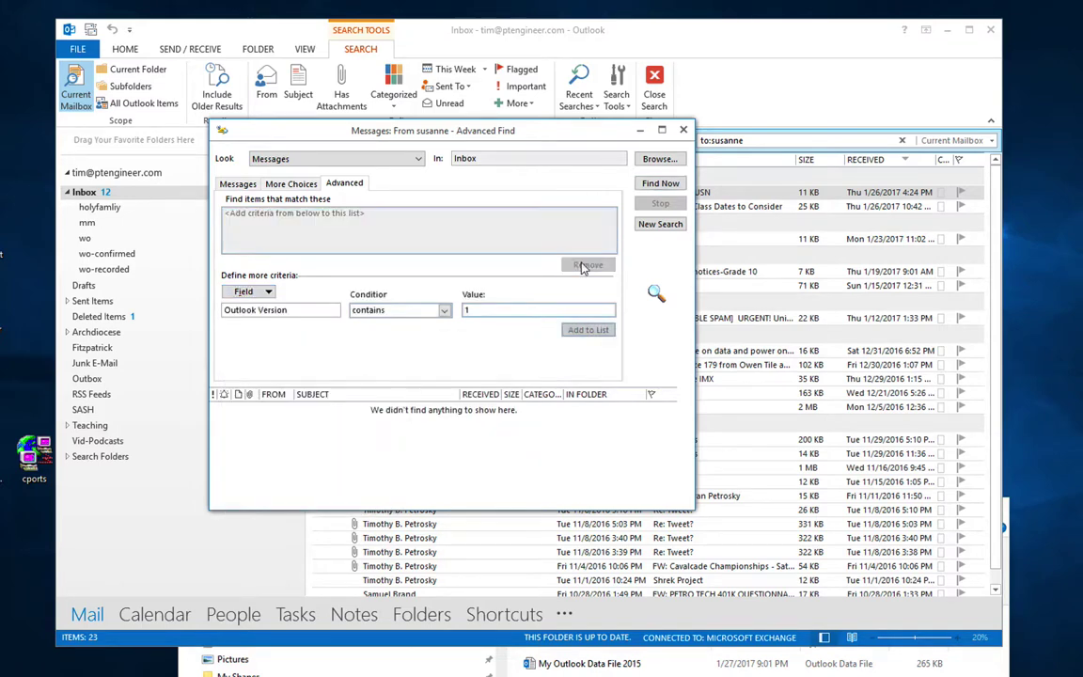
left_click(269, 292)
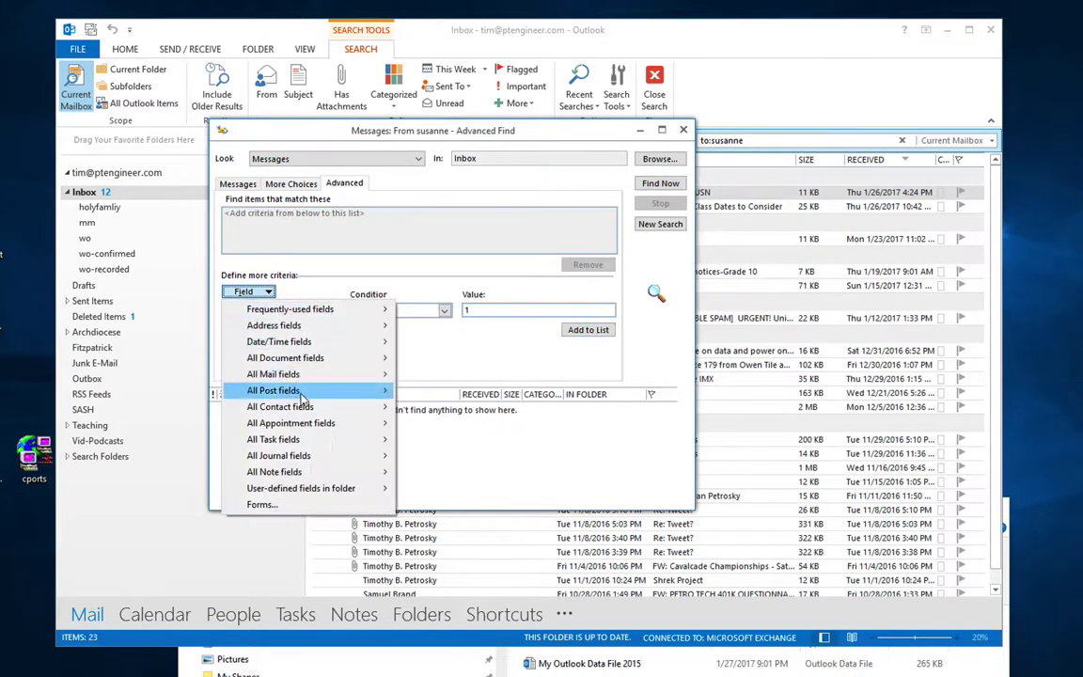
mouse_move(315, 379)
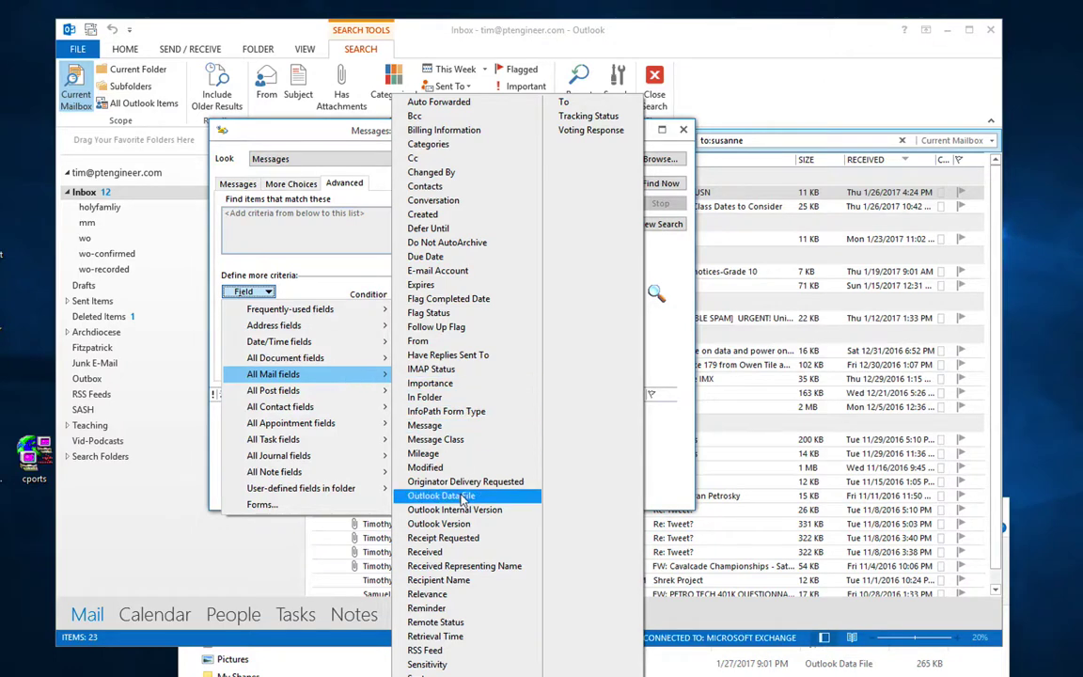
Step: Add a 'Received on or after 1/1/2017' criterion and run Find Now, returning two messages
left_click(437, 552)
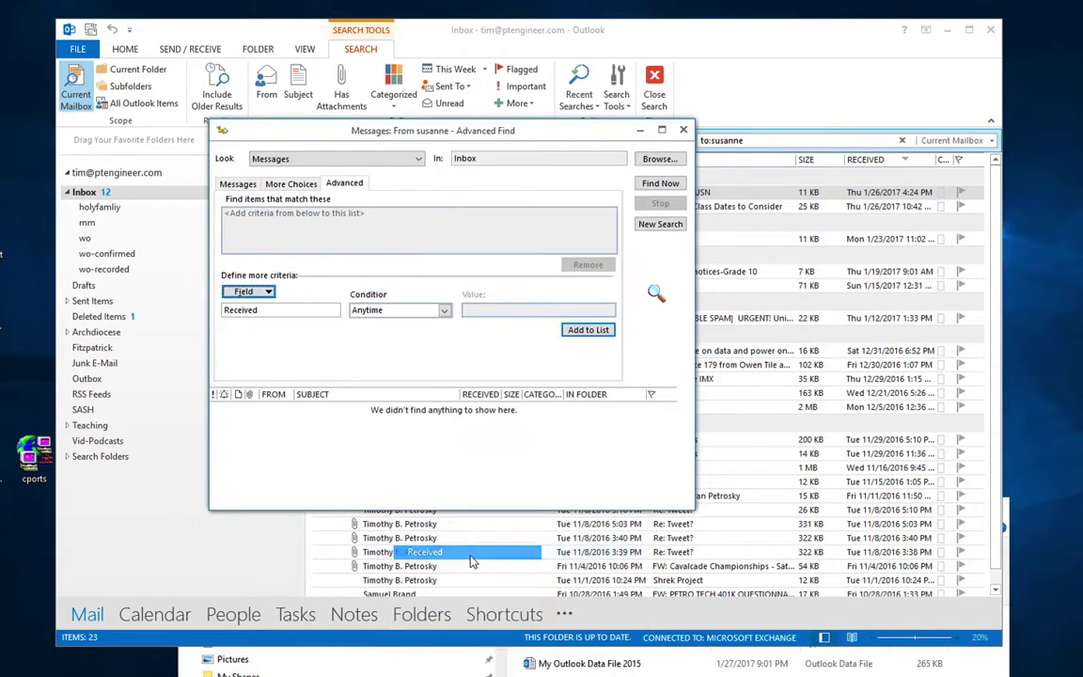
left_click(417, 311)
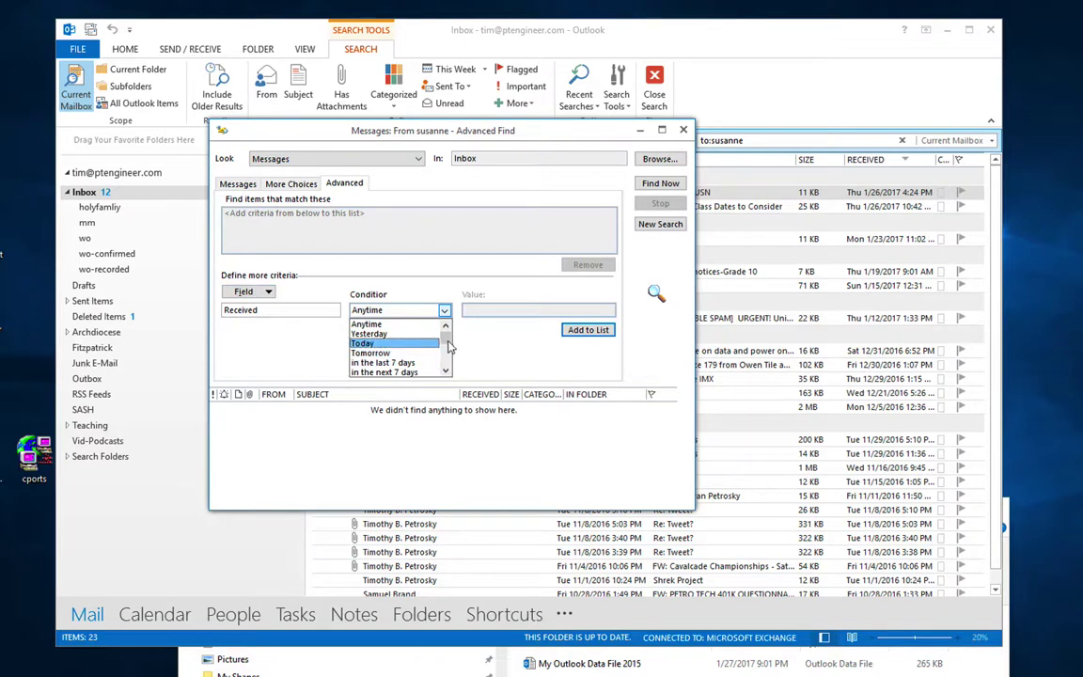
left_click_drag(445, 335, 446, 369)
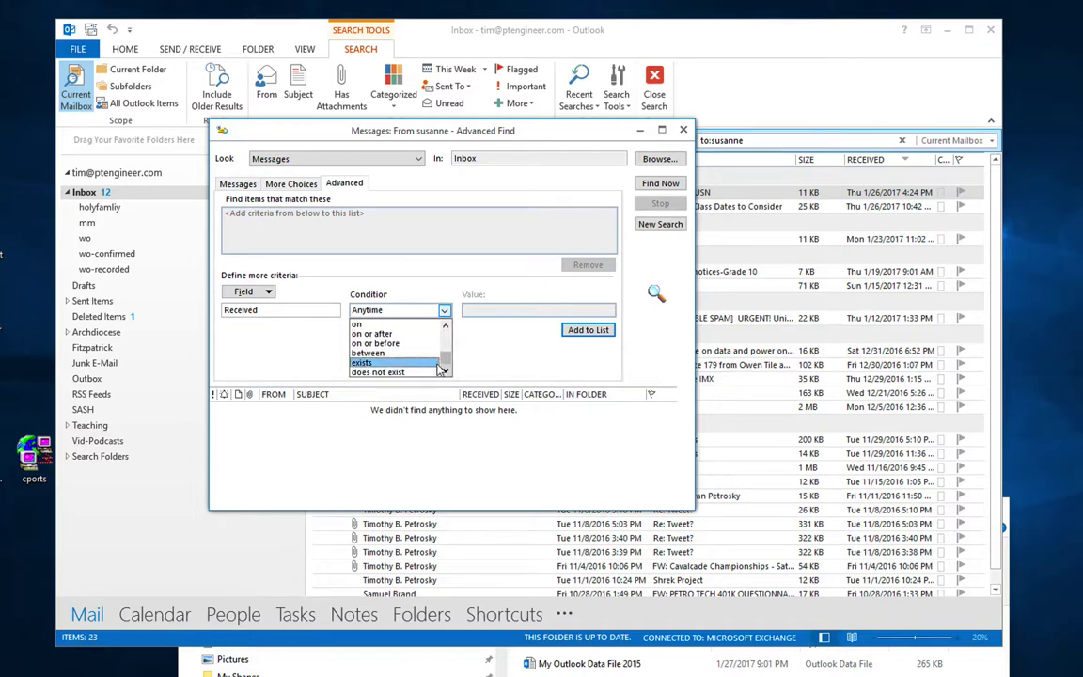
left_click(431, 334)
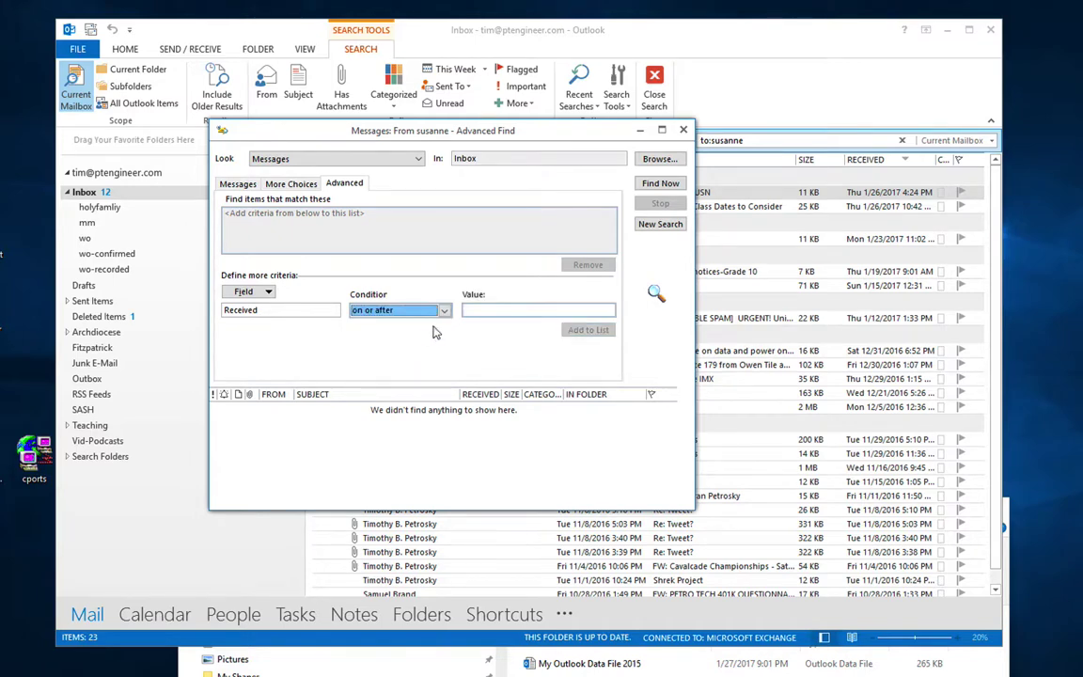
left_click(479, 309)
type("1/1/2017")
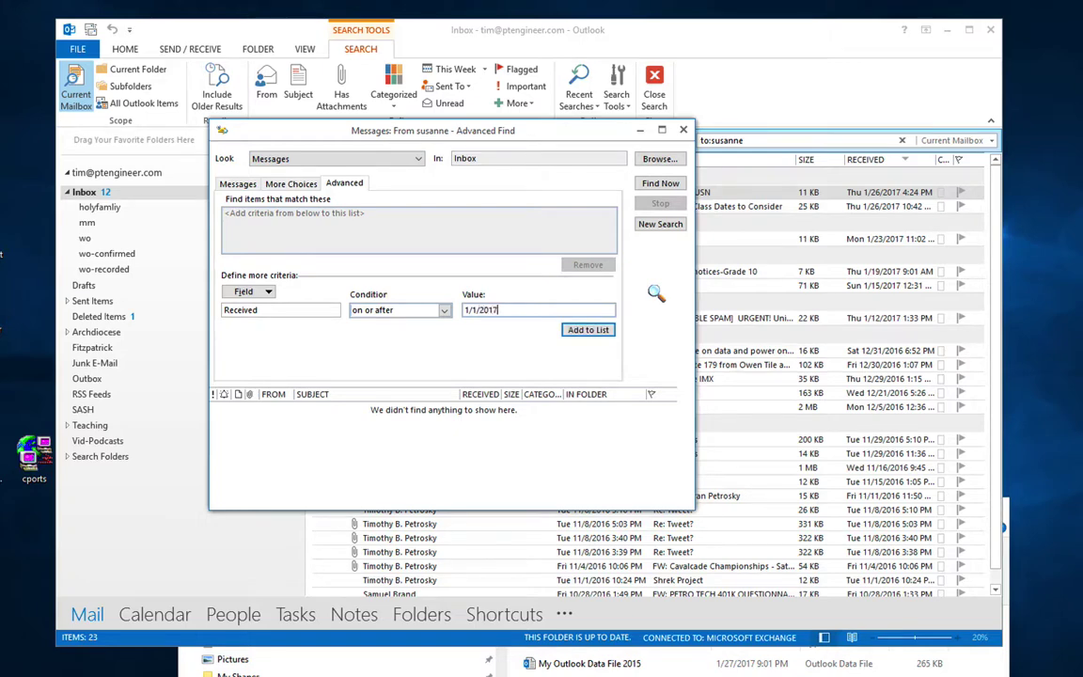
left_click(583, 329)
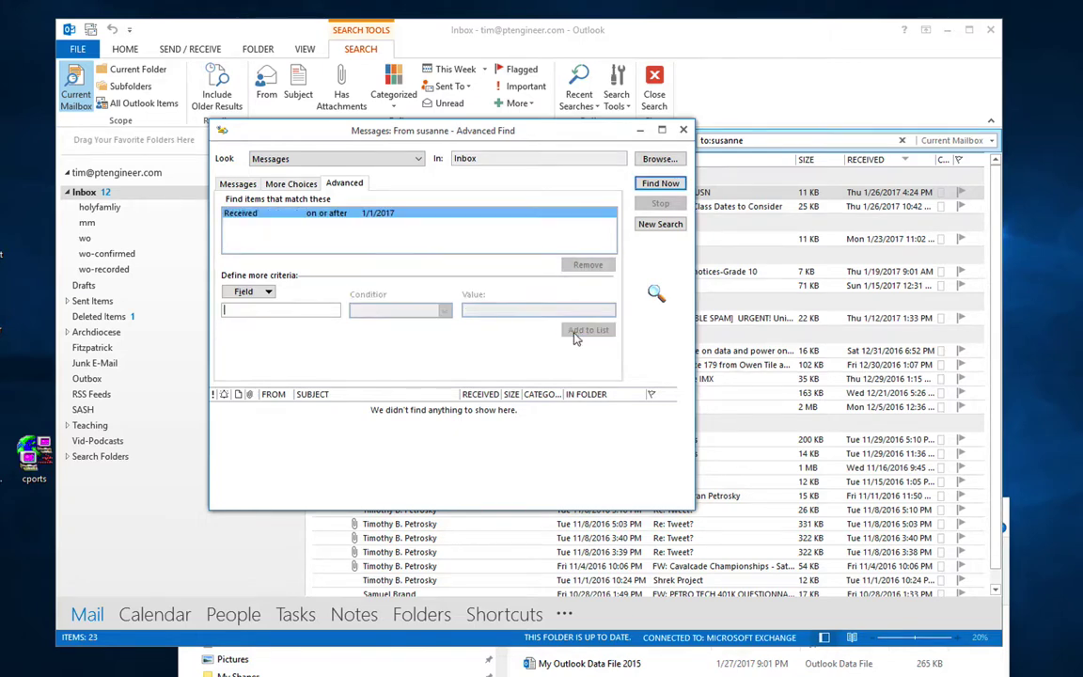
left_click(661, 184)
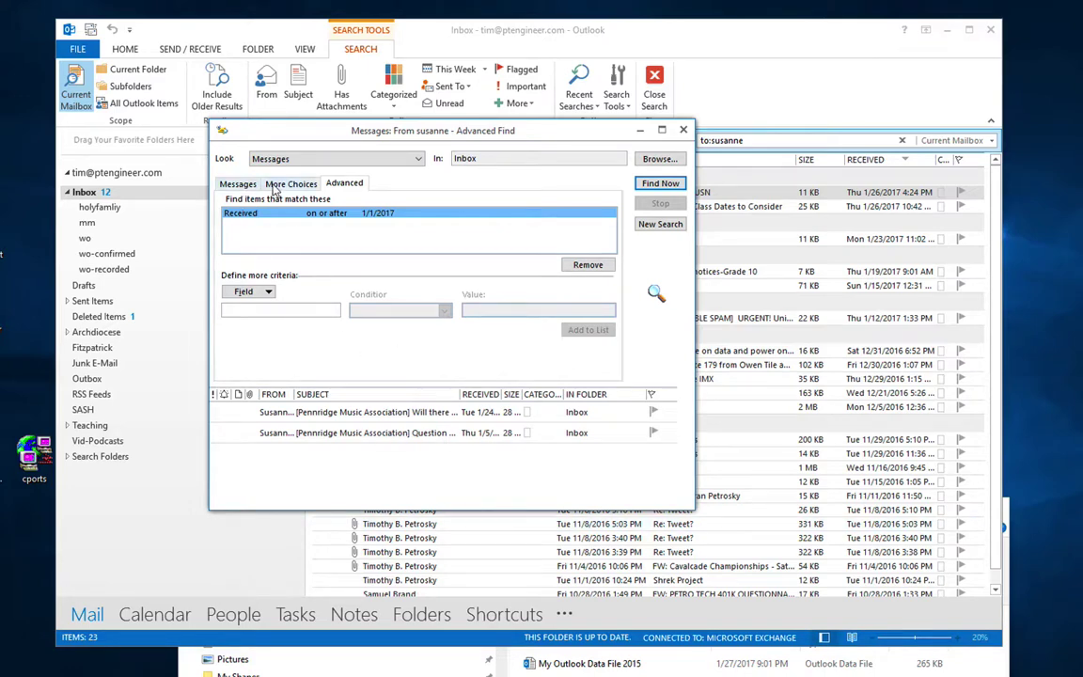
Step: Browse the Messages, More Choices and Advanced tabs of Advanced Find
left_click(238, 184)
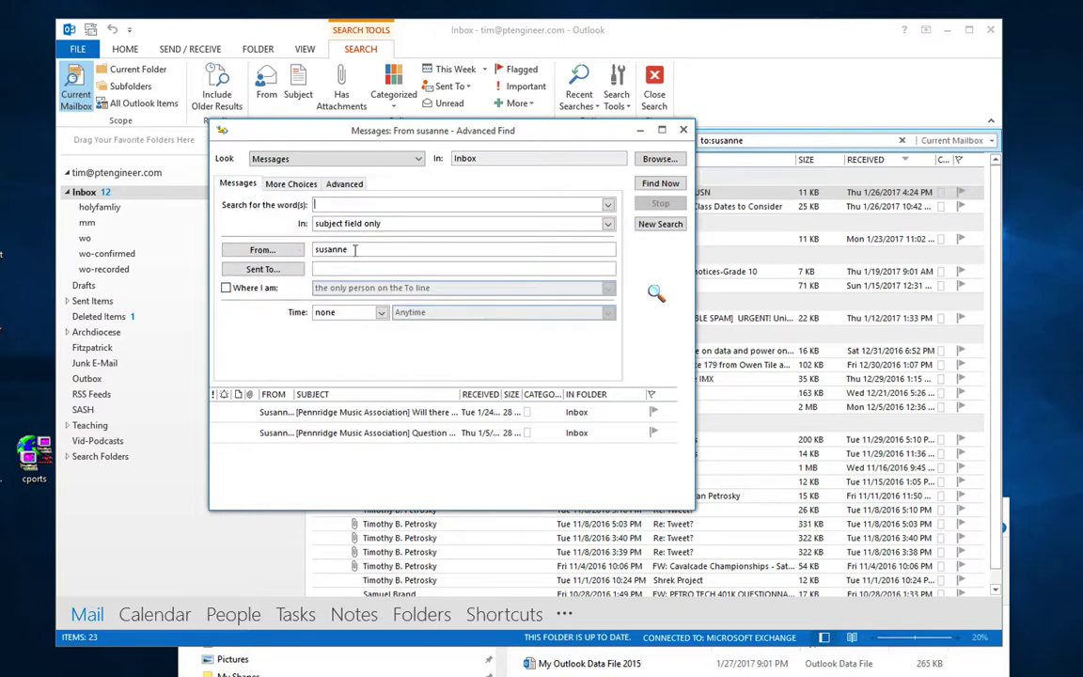
left_click(288, 183)
left_click(331, 183)
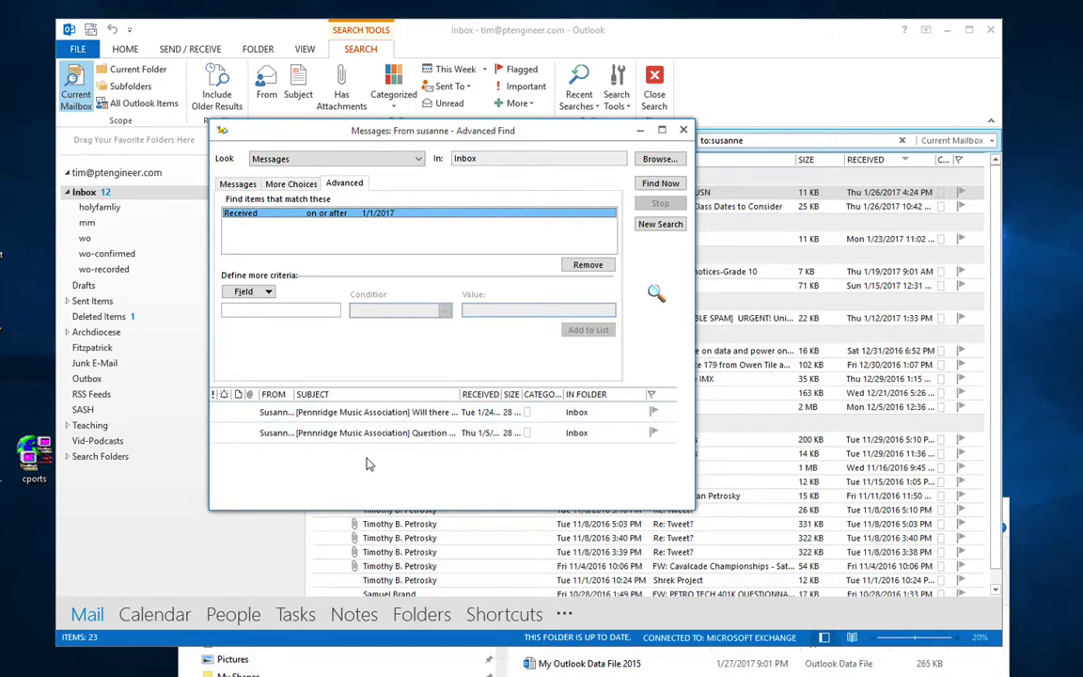
Step: Close Advanced Find and reopen 'My Outlook Data File 2015' via Open Outlook Data File
left_click(683, 130)
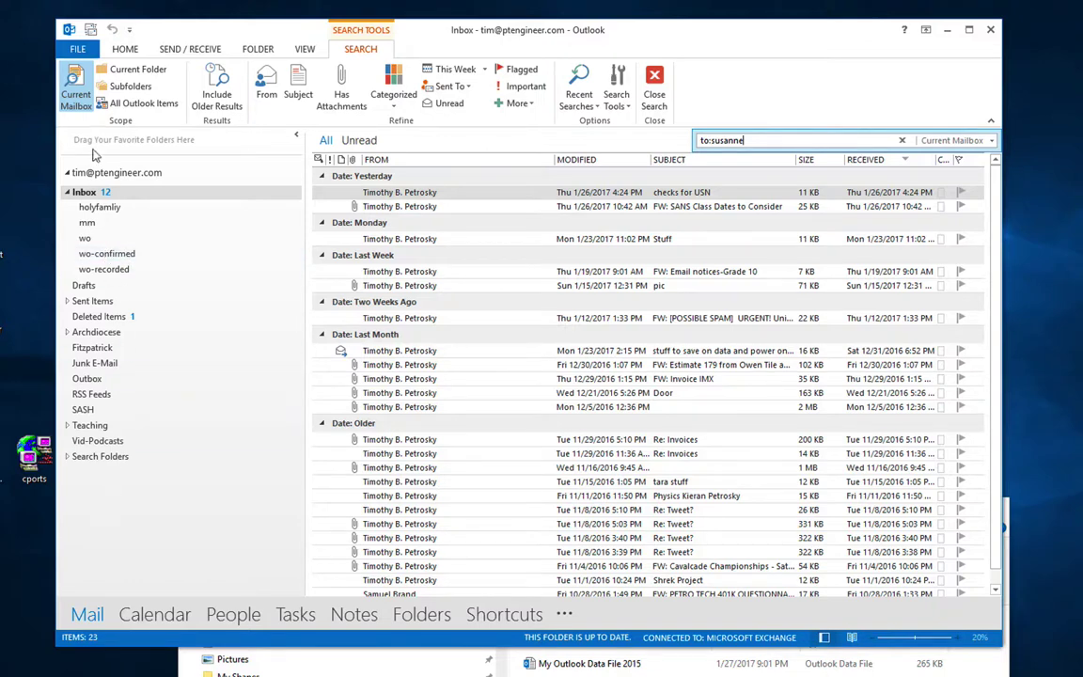
left_click(79, 49)
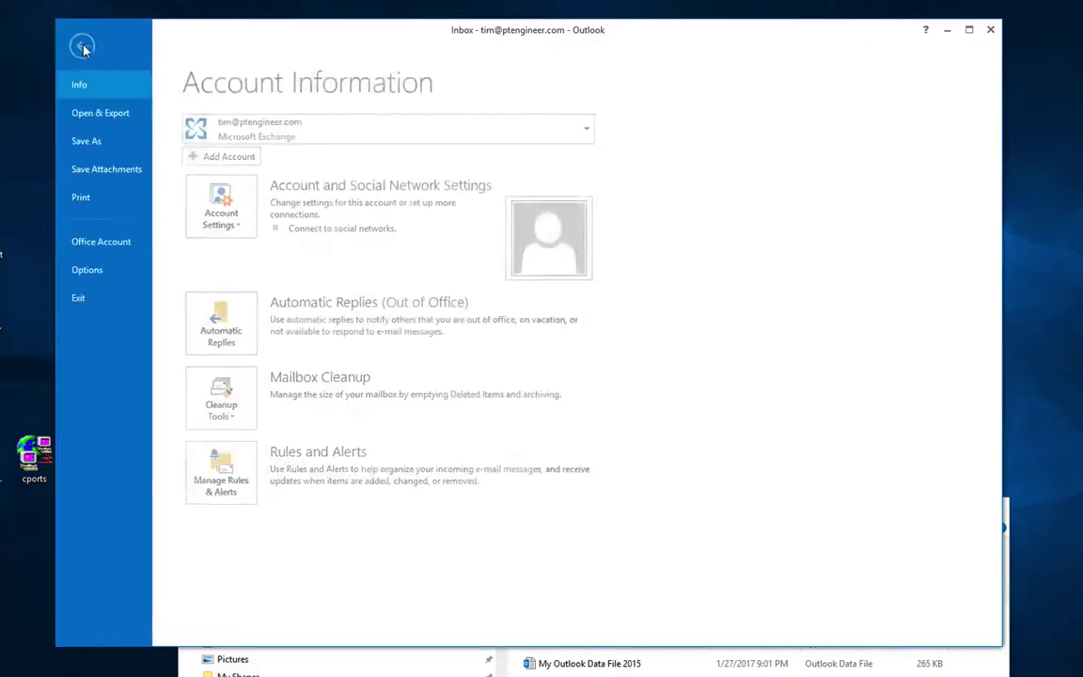
left_click(106, 119)
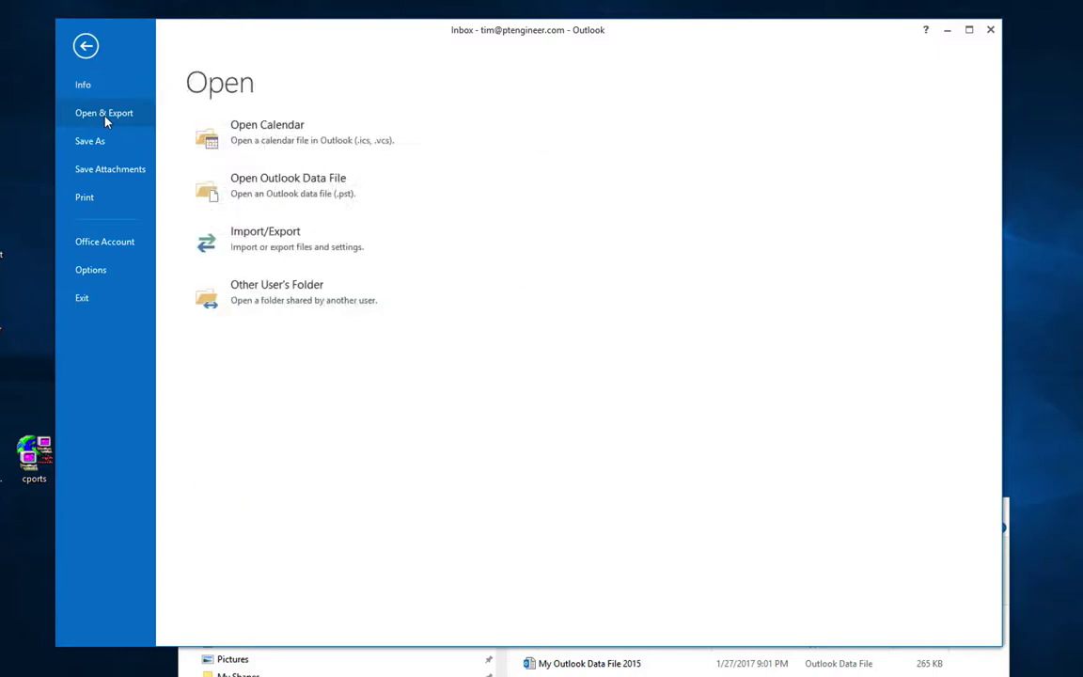
left_click(256, 184)
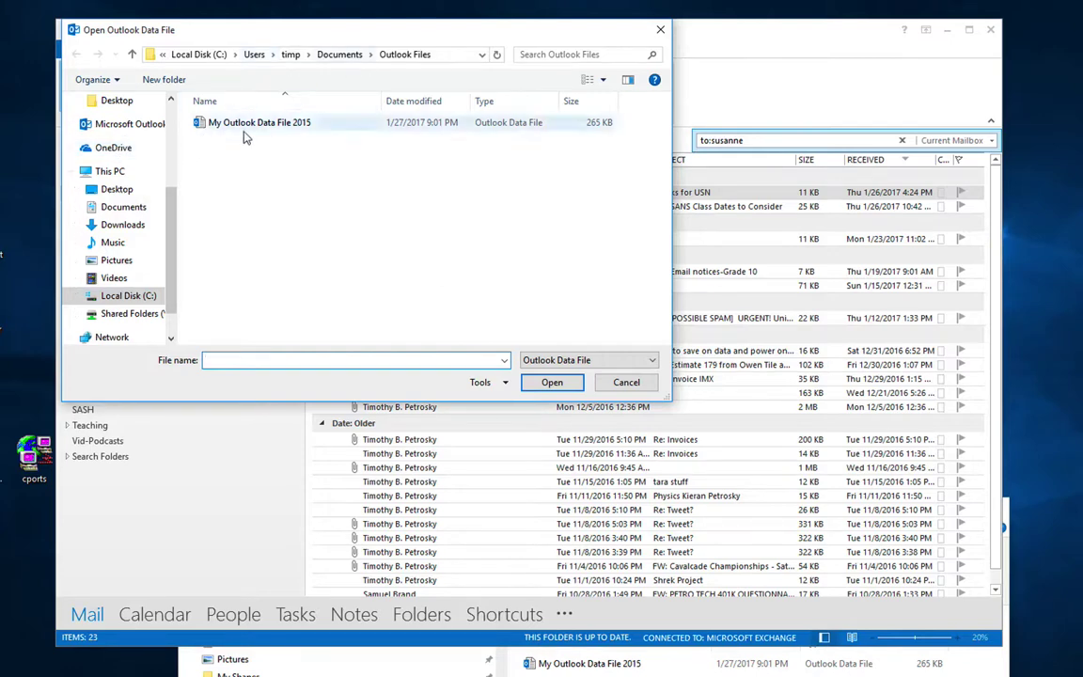
left_click(245, 131)
left_click(552, 382)
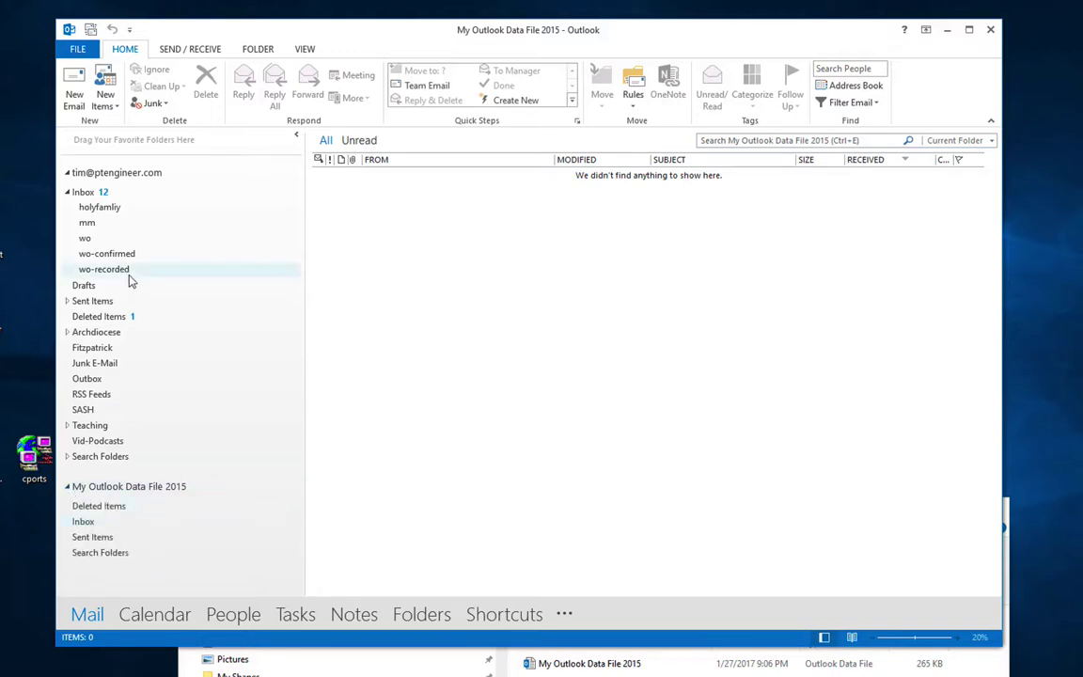
Step: Return to the Exchange mailbox's Inbox and reveal the taskbar's hidden notification-area icons
left_click(110, 177)
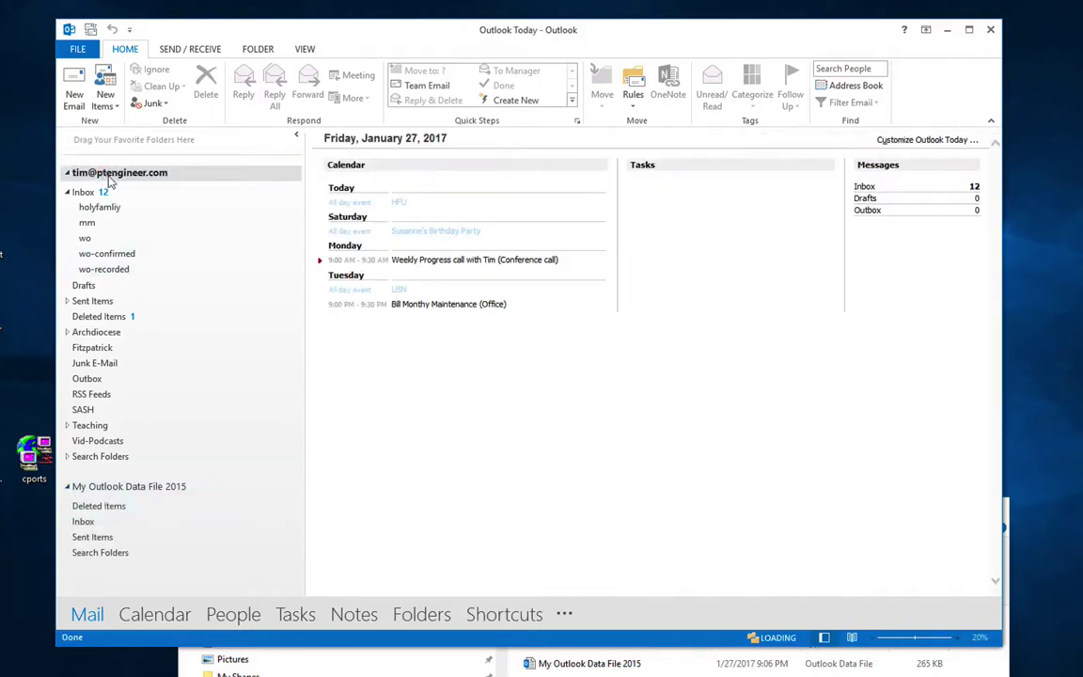
left_click(100, 193)
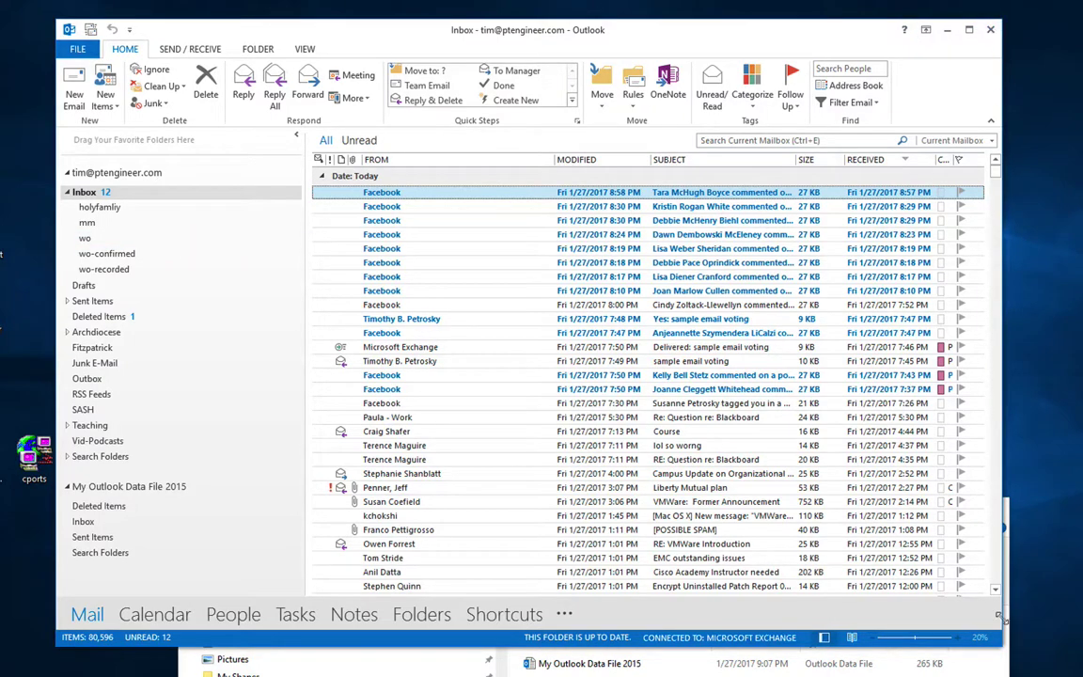
left_click(965, 662)
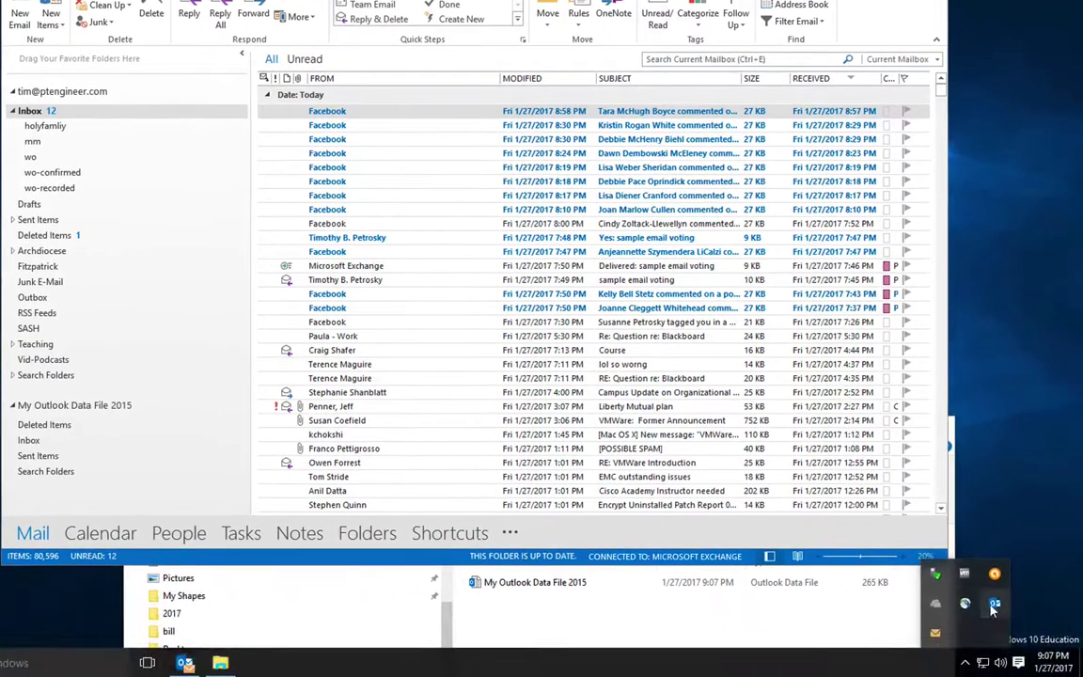